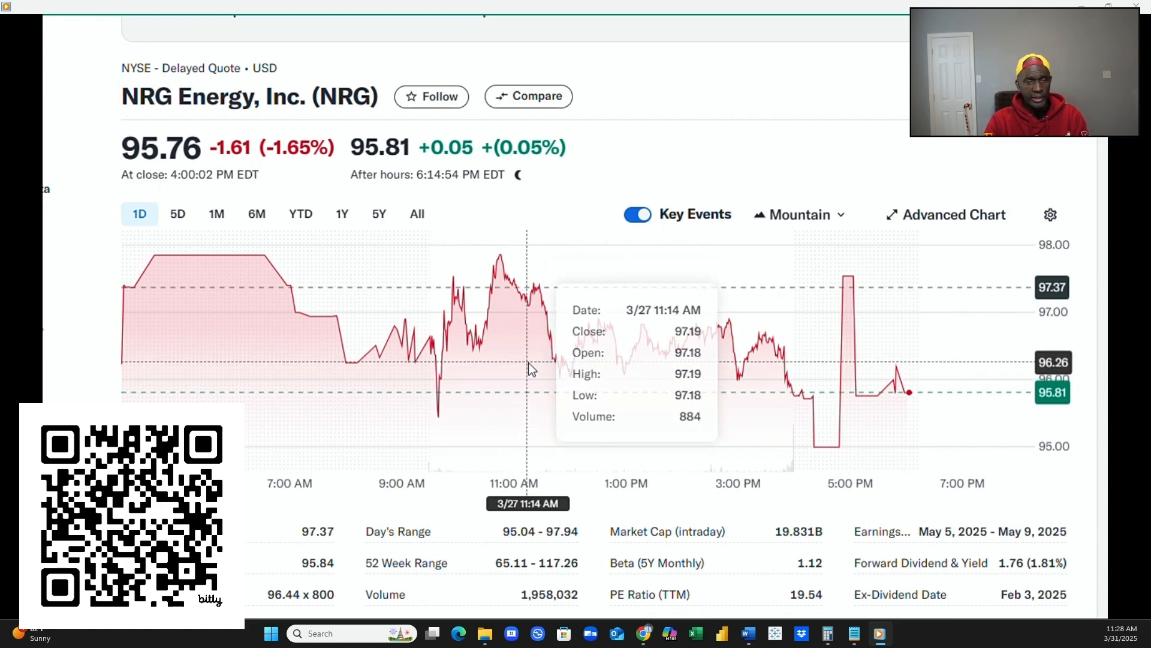
Review NRG Energy's price chart, the key quote figures beneath it and the Recent News headlines.
{"action": "scroll", "coordinate": [528, 361], "scroll_direction": "down", "scroll_amount": 5}
{"action": "scroll", "coordinate": [526, 362], "scroll_direction": "down", "scroll_amount": 3}
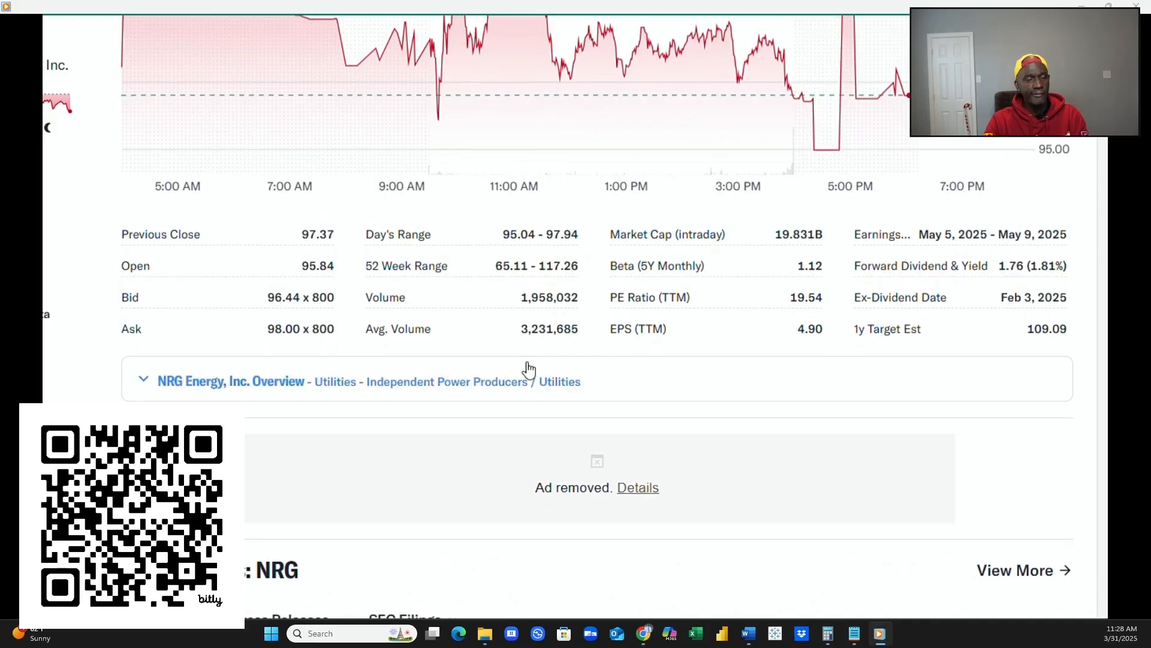
{"action": "scroll", "coordinate": [530, 370], "scroll_direction": "down", "scroll_amount": 2}
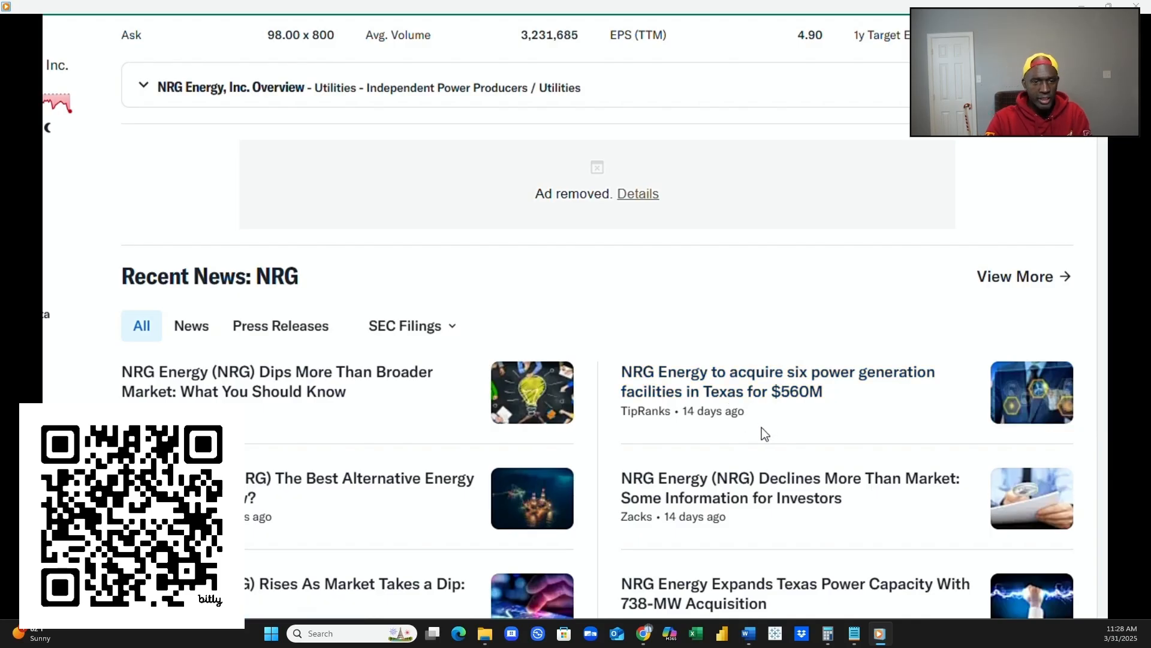
{"action": "scroll", "coordinate": [762, 428], "scroll_direction": "down", "scroll_amount": 2}
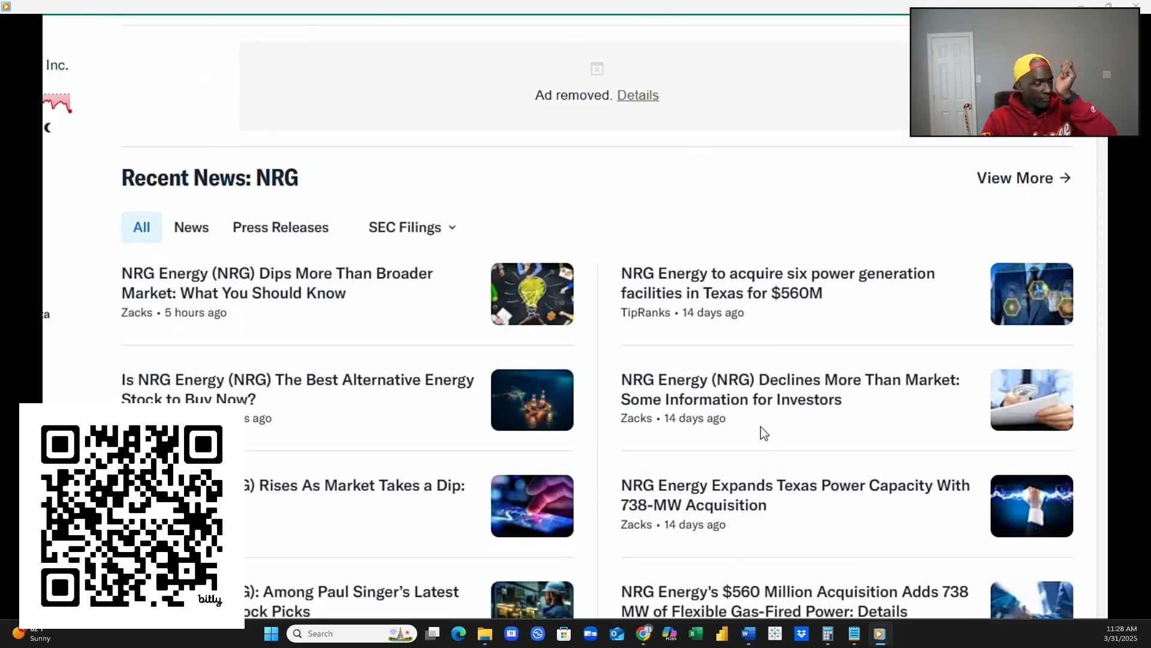
{"action": "scroll", "coordinate": [763, 432], "scroll_direction": "down", "scroll_amount": 2}
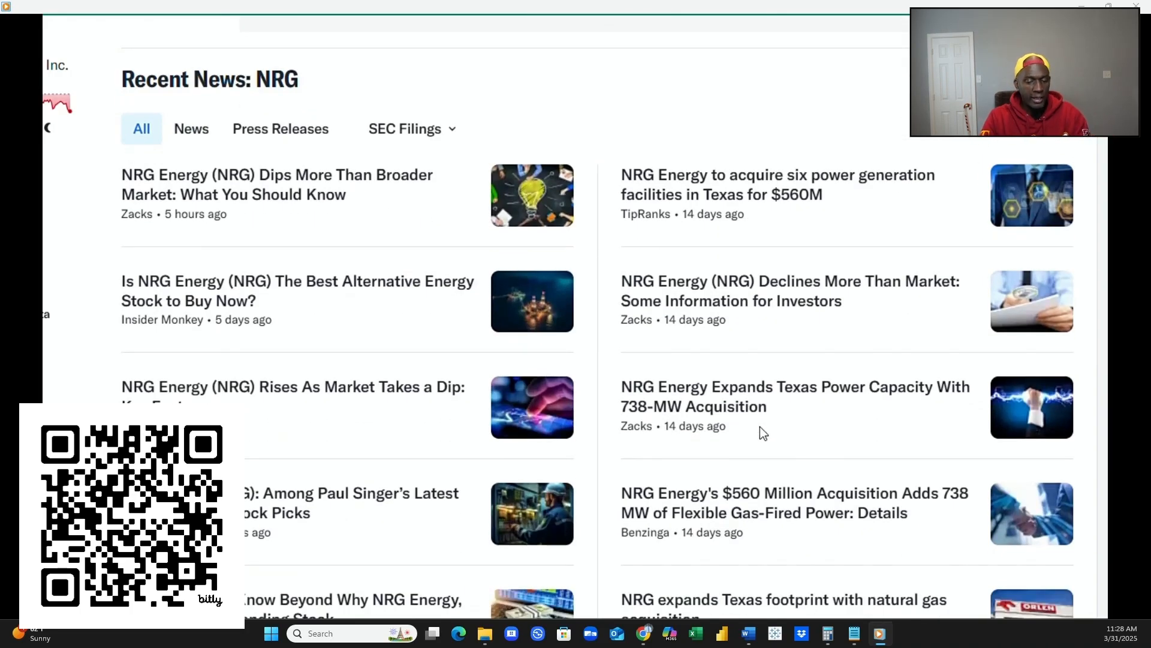
{"action": "scroll", "coordinate": [761, 433], "scroll_direction": "down", "scroll_amount": 2}
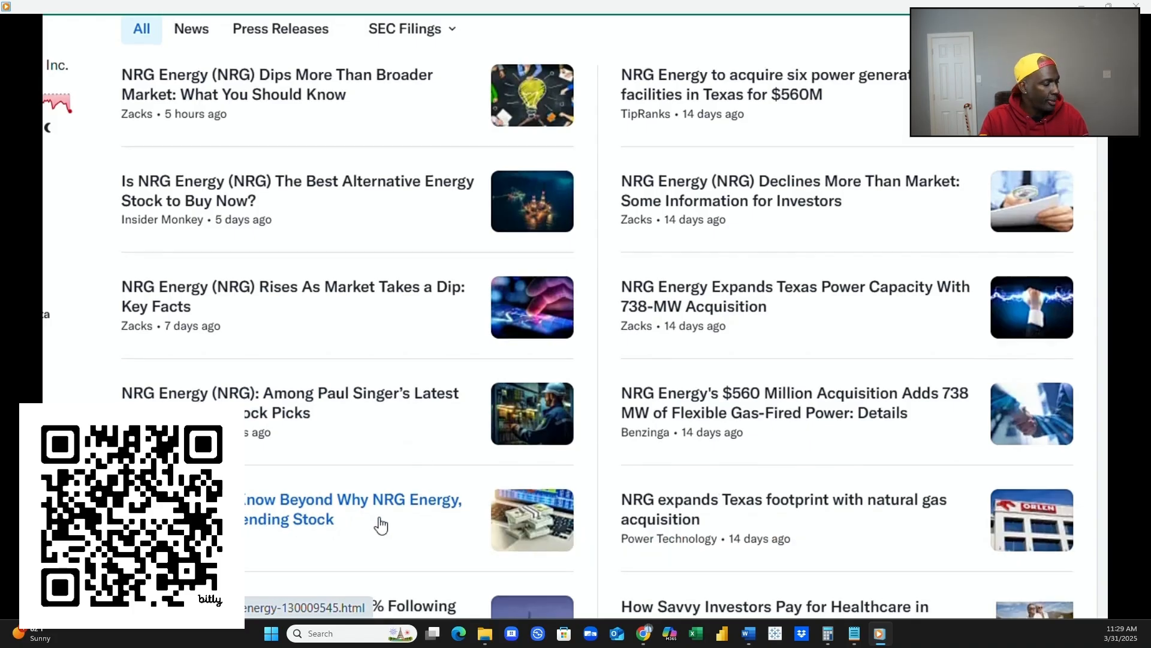
{"action": "scroll", "coordinate": [377, 524], "scroll_direction": "down", "scroll_amount": 2}
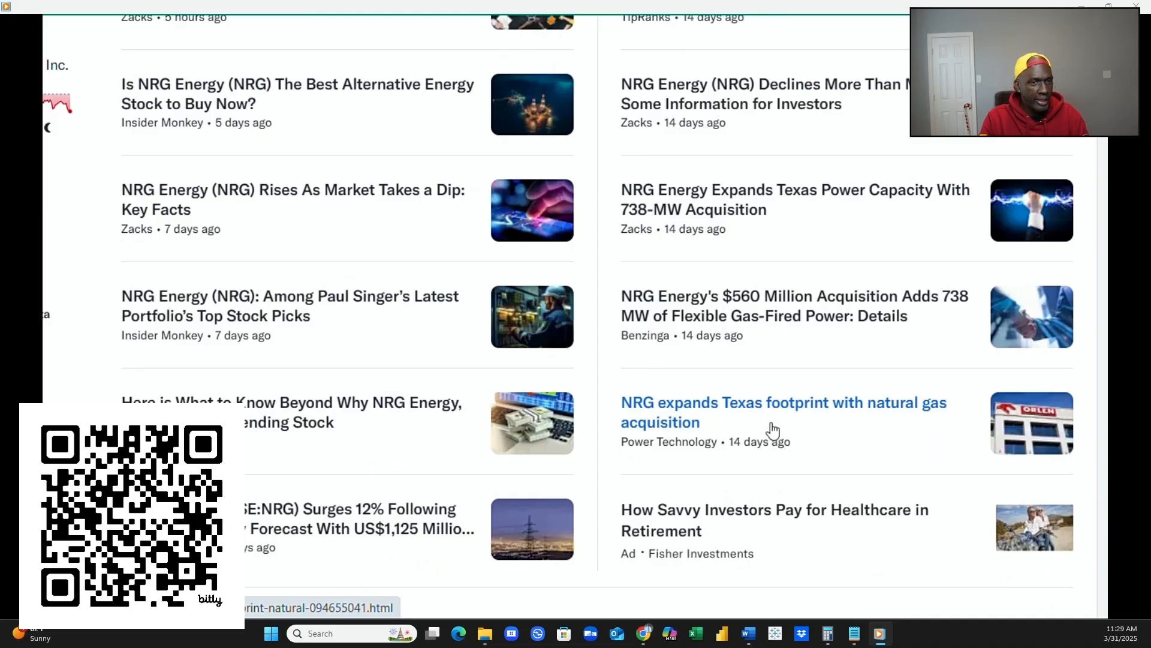
{"action": "scroll", "coordinate": [768, 431], "scroll_direction": "down", "scroll_amount": 2}
{"action": "scroll", "coordinate": [772, 431], "scroll_direction": "down", "scroll_amount": 4}
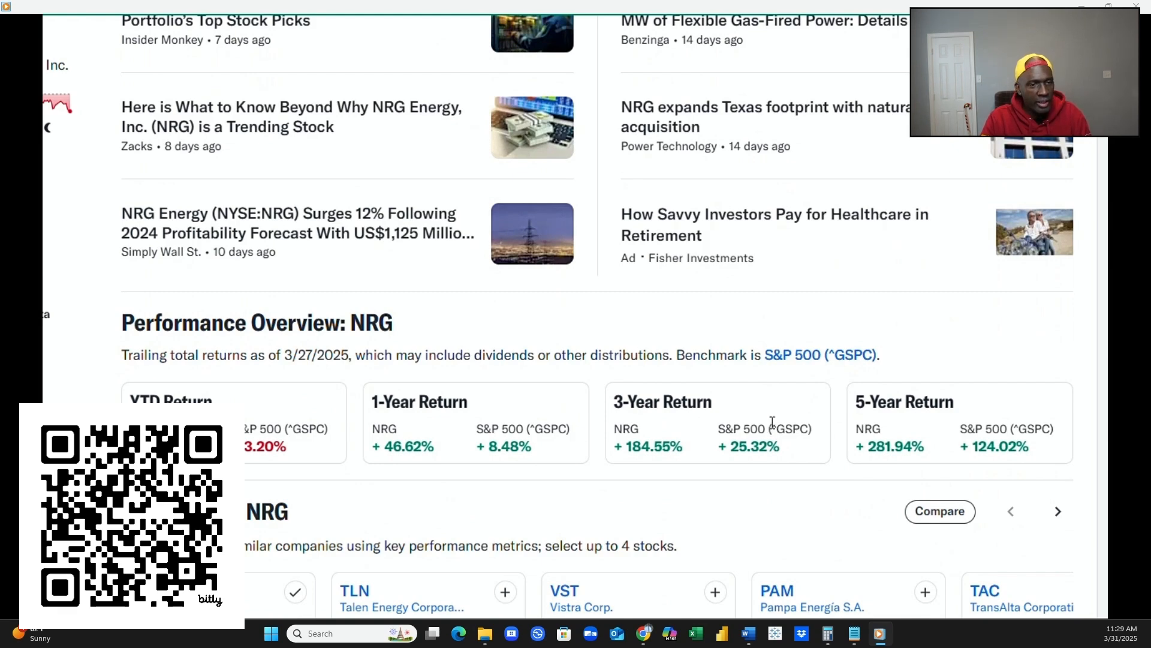
Compare NRG's trailing returns with the S&P 500 and examine the similar companies listed for comparison.
{"action": "scroll", "coordinate": [769, 430], "scroll_direction": "down", "scroll_amount": 2}
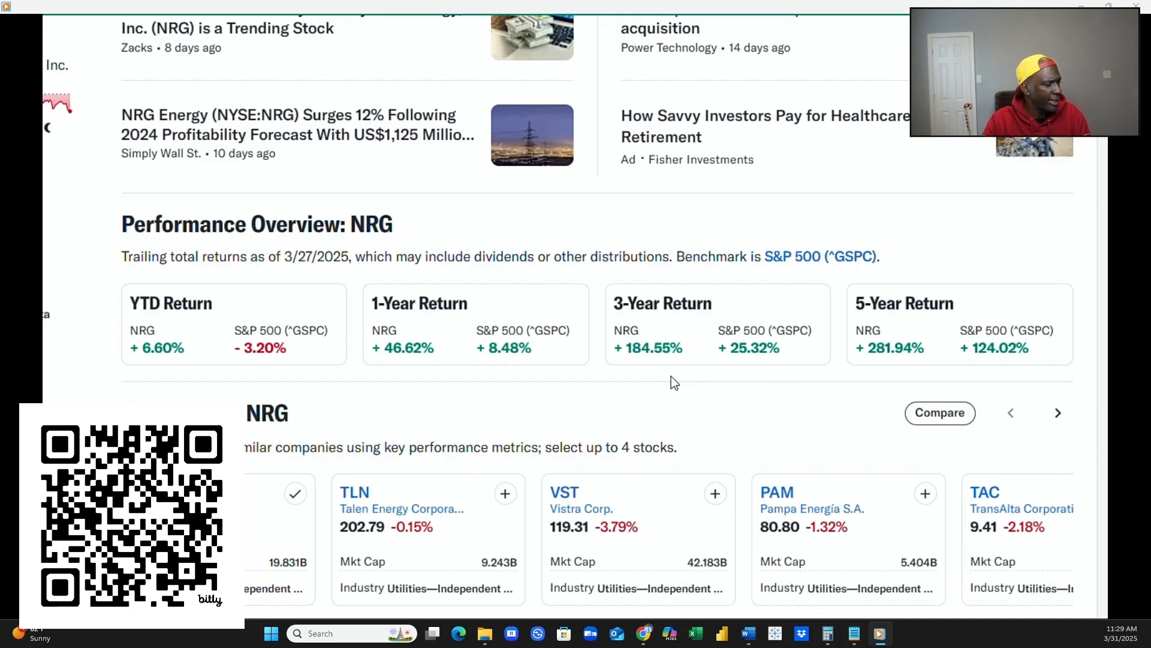
{"action": "scroll", "coordinate": [635, 360], "scroll_direction": "down", "scroll_amount": 2}
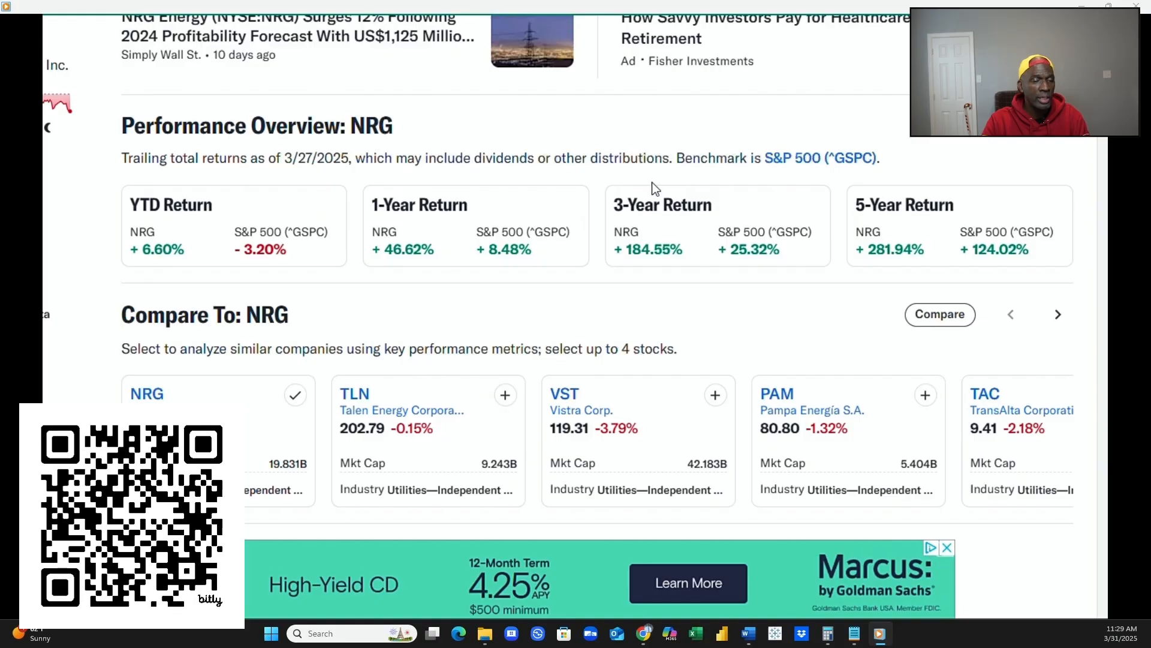
{"action": "scroll", "coordinate": [653, 183], "scroll_direction": "down", "scroll_amount": 2}
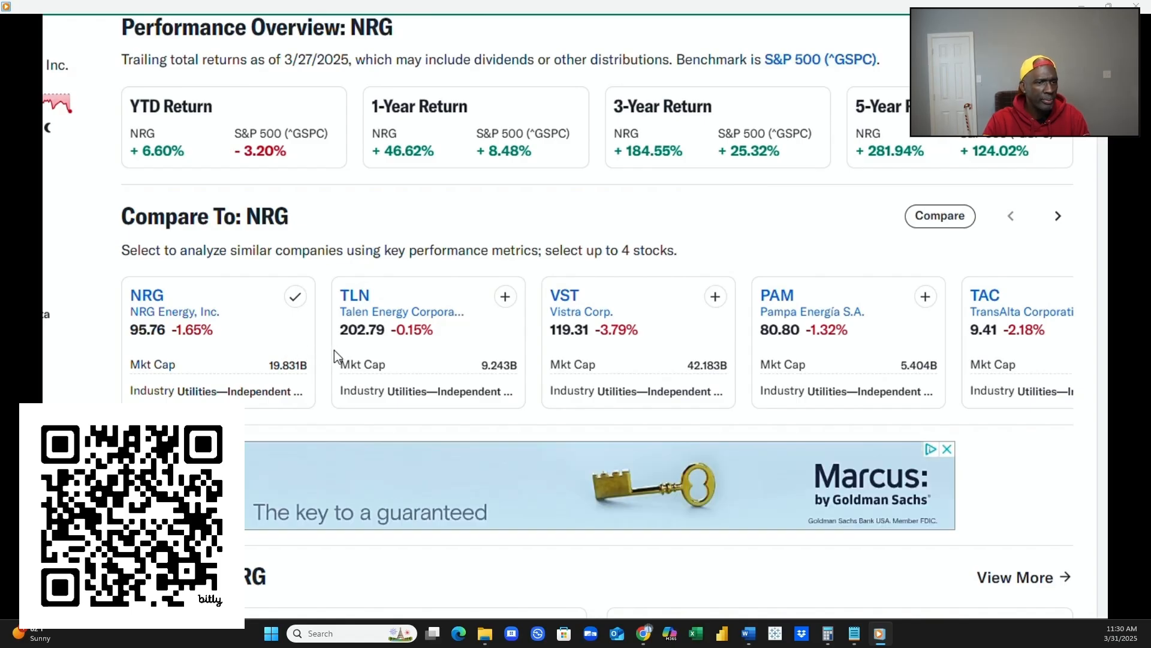
{"action": "scroll", "coordinate": [403, 318], "scroll_direction": "down", "scroll_amount": 2}
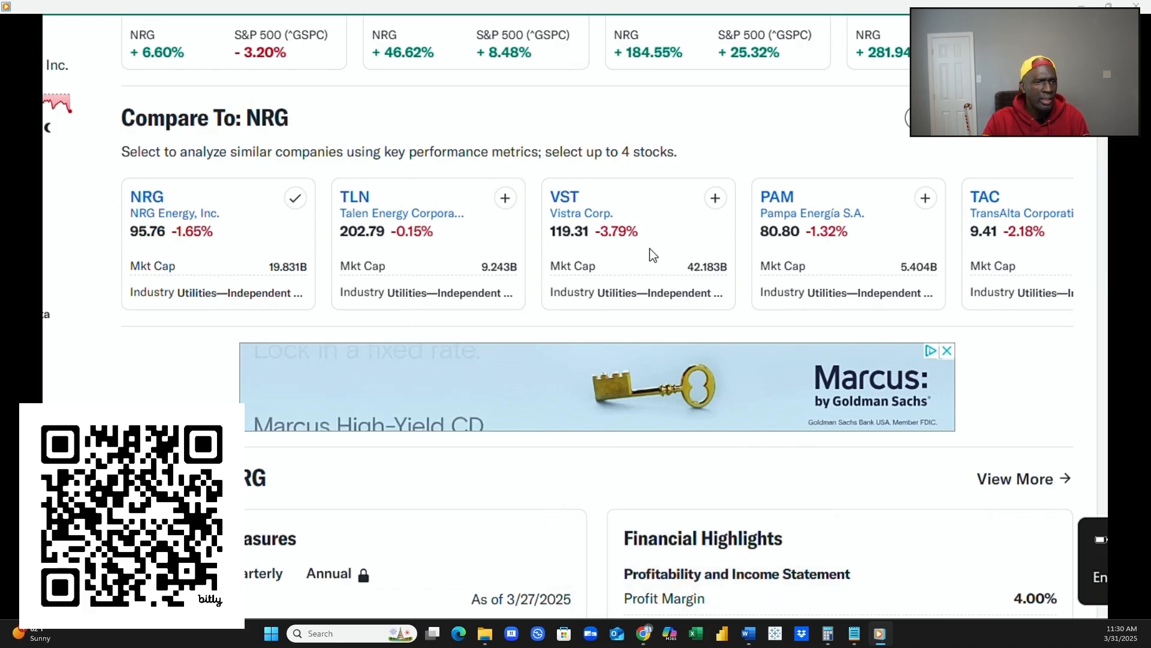
{"action": "scroll", "coordinate": [655, 252], "scroll_direction": "down", "scroll_amount": 2}
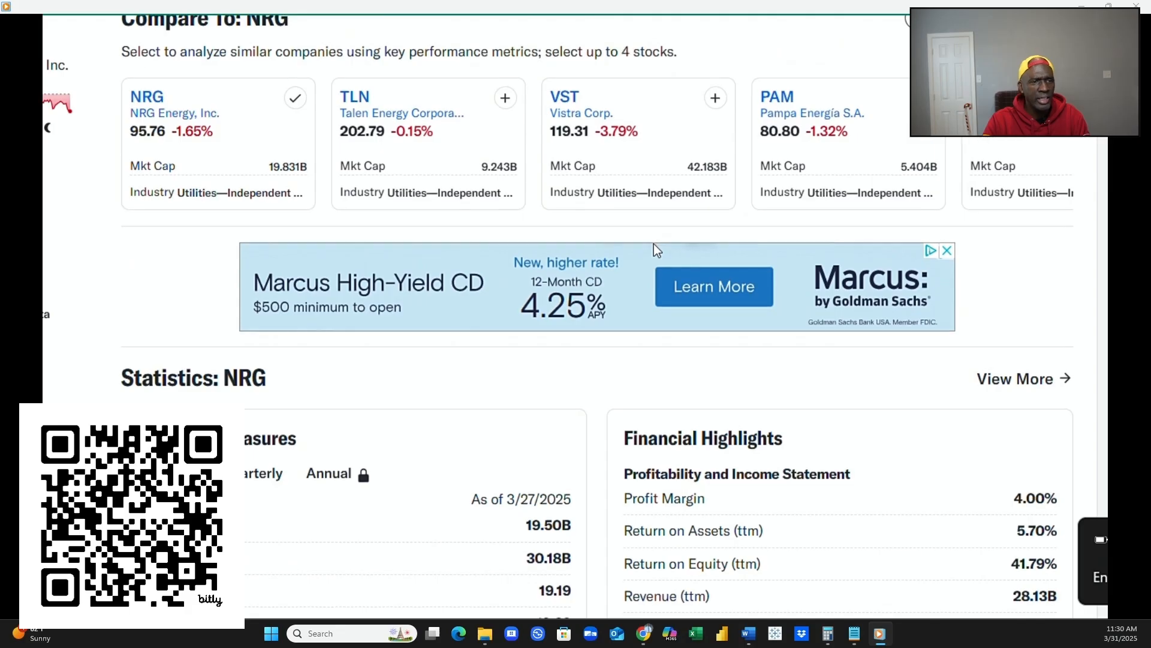
Examine NRG's valuation measures and financial highlights in the Statistics section.
{"action": "scroll", "coordinate": [654, 243], "scroll_direction": "down", "scroll_amount": 2}
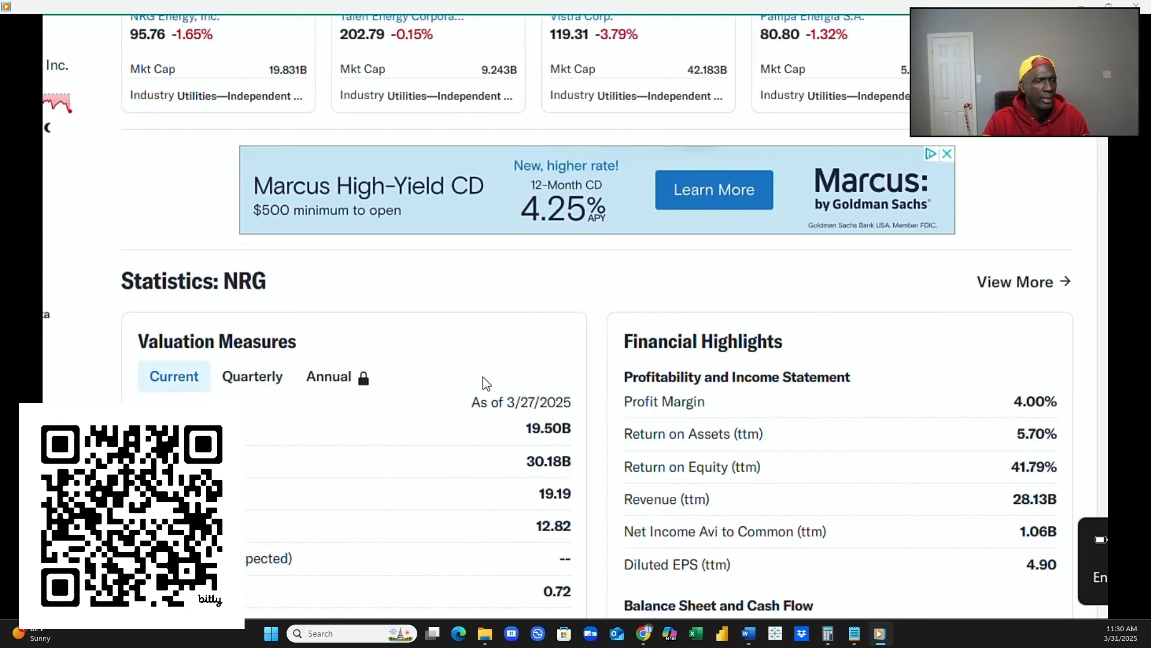
{"action": "scroll", "coordinate": [487, 363], "scroll_direction": "down", "scroll_amount": 2}
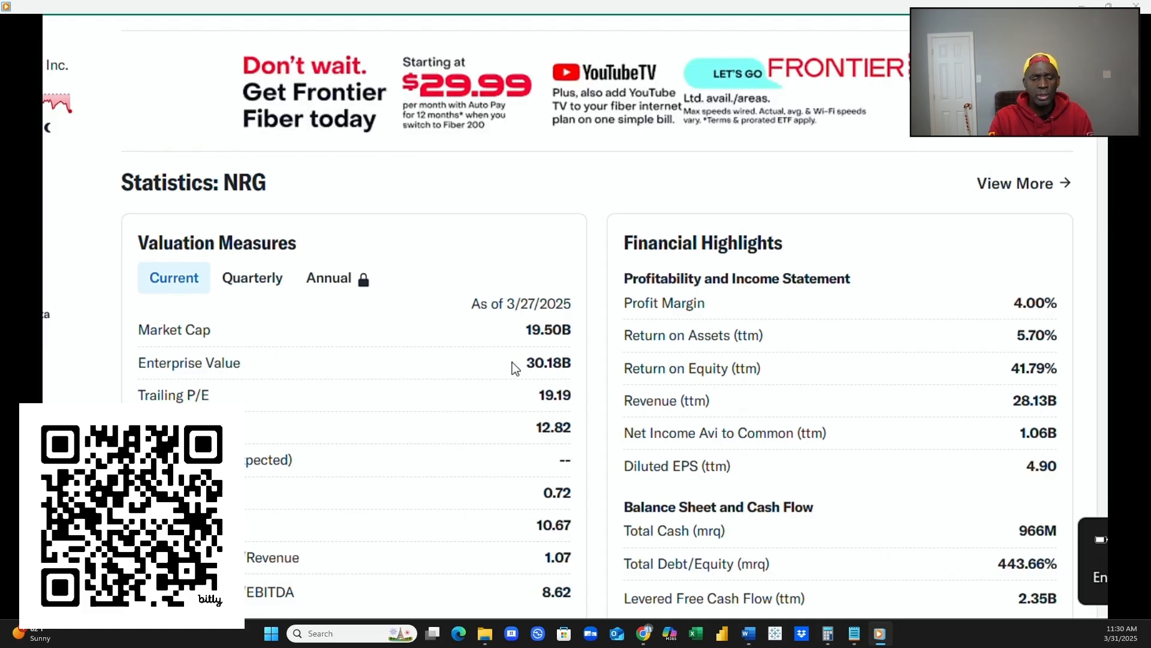
{"action": "scroll", "coordinate": [510, 359], "scroll_direction": "down", "scroll_amount": 2}
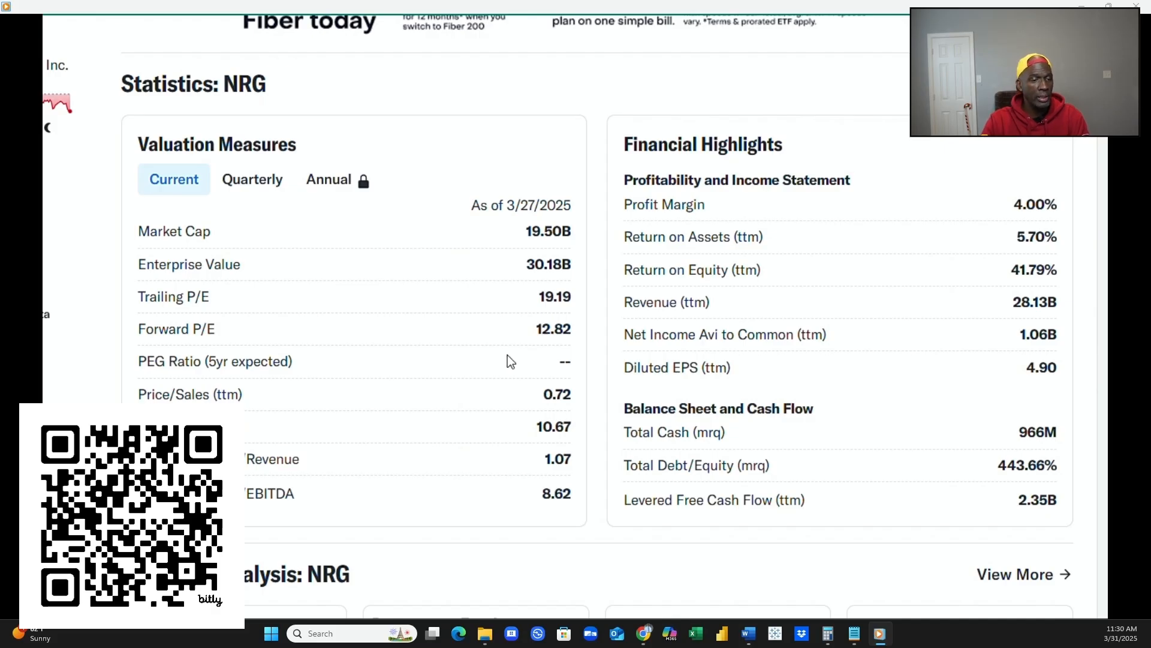
{"action": "scroll", "coordinate": [508, 355], "scroll_direction": "down", "scroll_amount": 4}
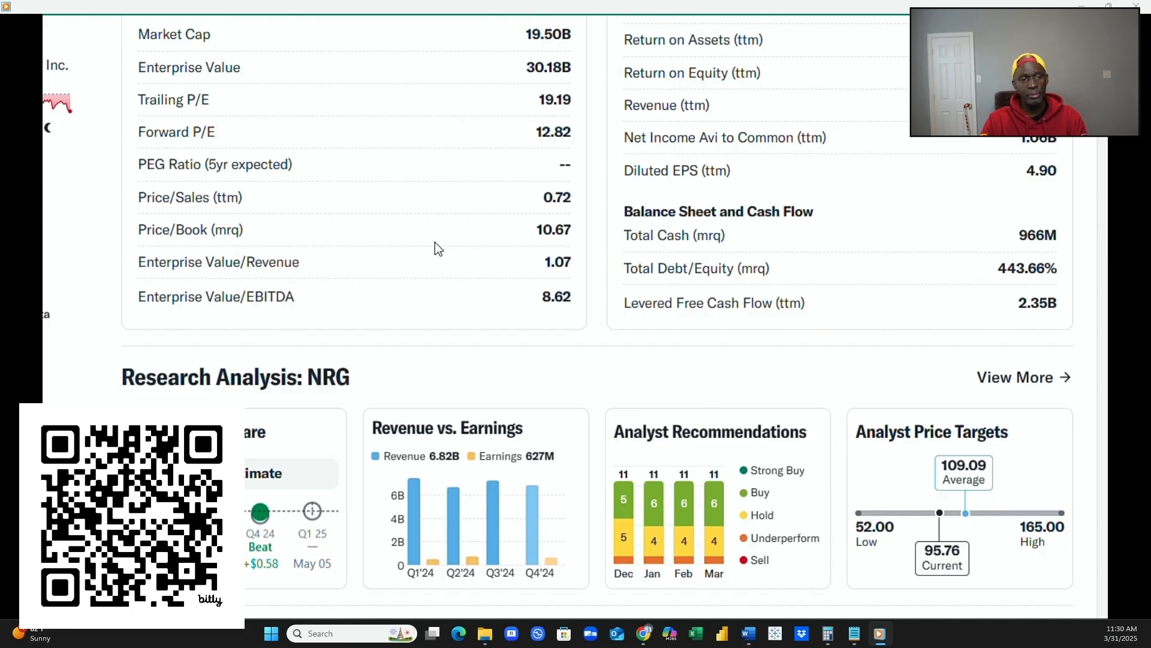
{"action": "scroll", "coordinate": [437, 248], "scroll_direction": "up", "scroll_amount": 2}
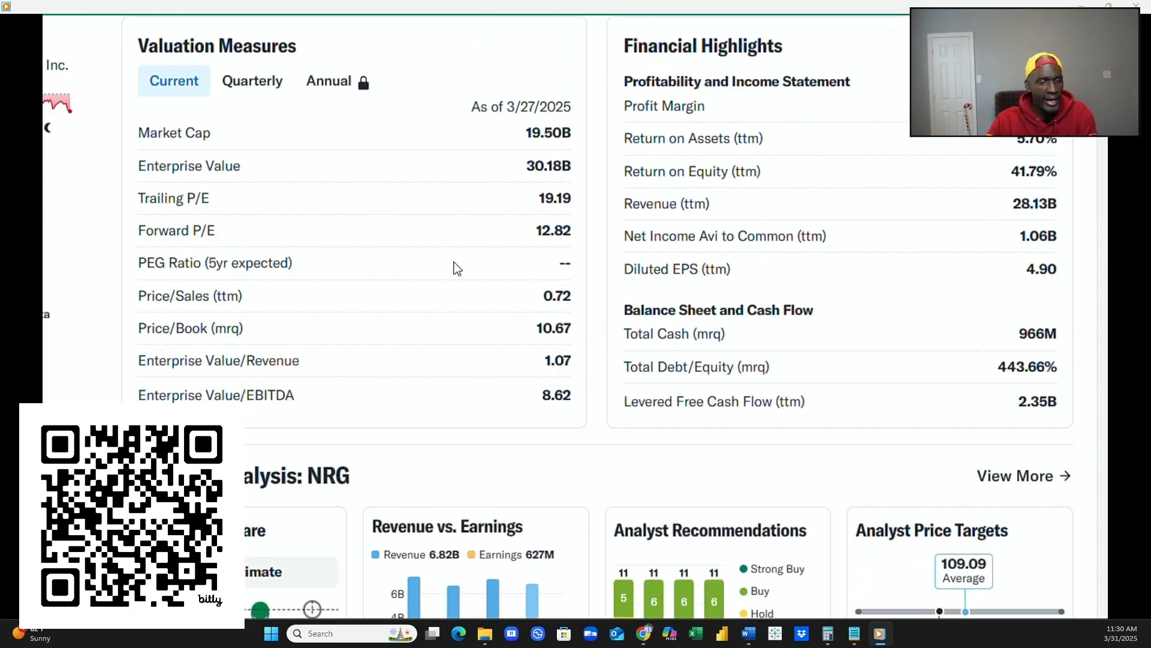
{"action": "scroll", "coordinate": [454, 262], "scroll_direction": "down", "scroll_amount": 2}
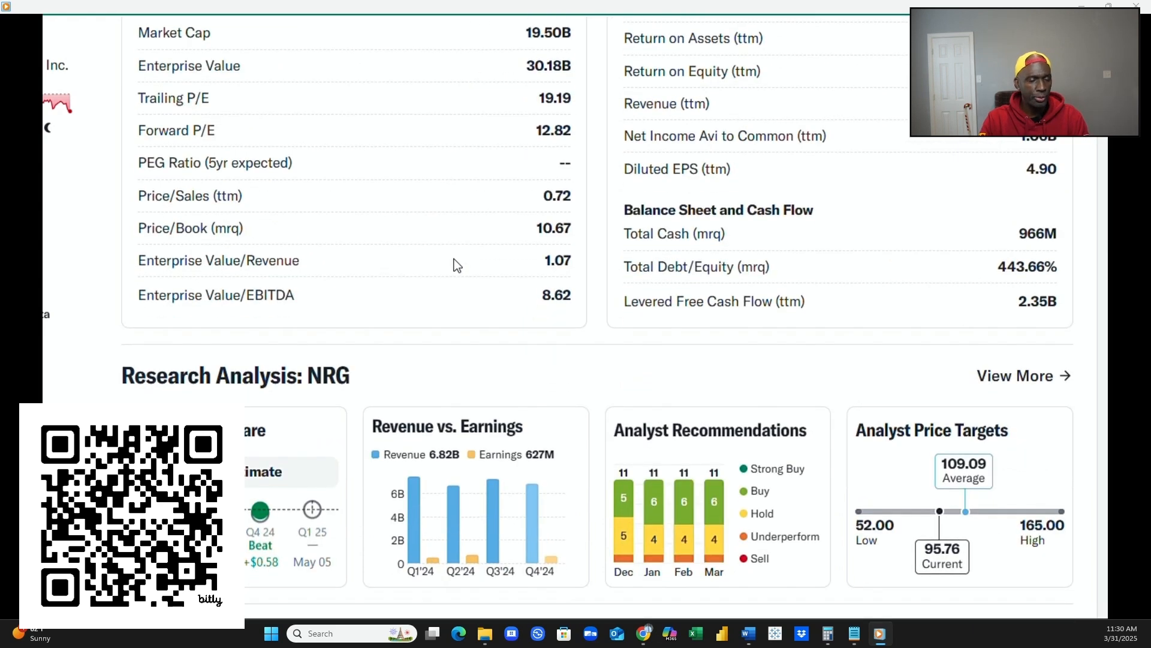
Review NRG's research analysis, company insights, research reports and the related stocks under People Also Watch.
{"action": "scroll", "coordinate": [453, 262], "scroll_direction": "down", "scroll_amount": 2}
{"action": "scroll", "coordinate": [451, 259], "scroll_direction": "down", "scroll_amount": 2}
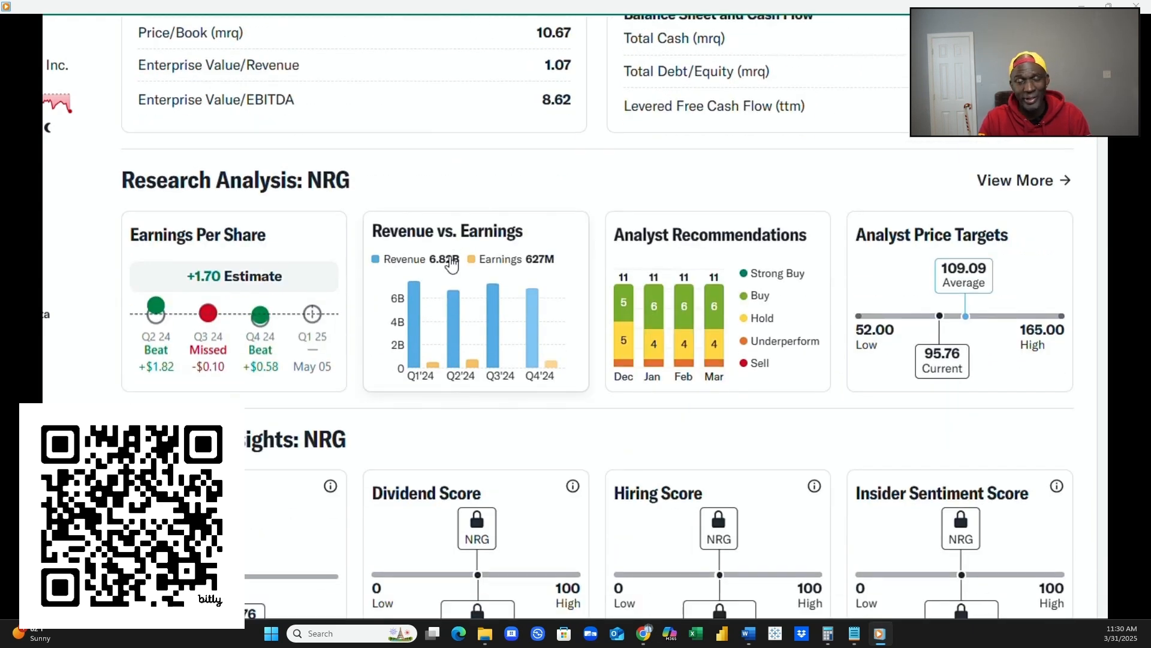
{"action": "scroll", "coordinate": [451, 262], "scroll_direction": "down", "scroll_amount": 2}
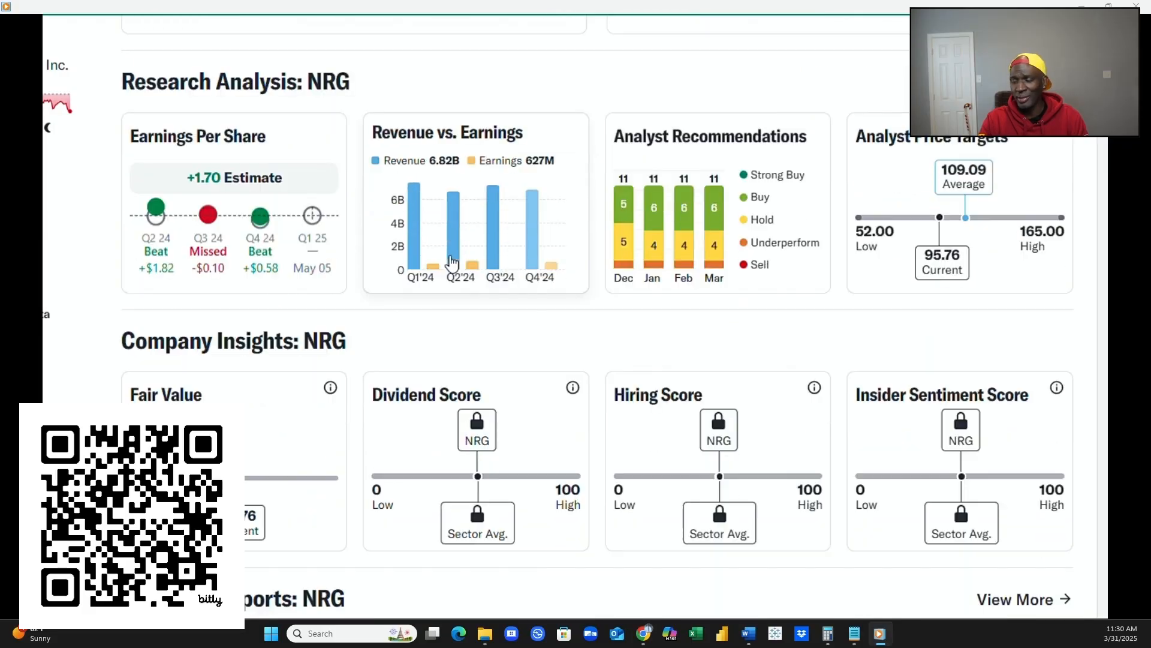
{"action": "scroll", "coordinate": [451, 262], "scroll_direction": "down", "scroll_amount": 2}
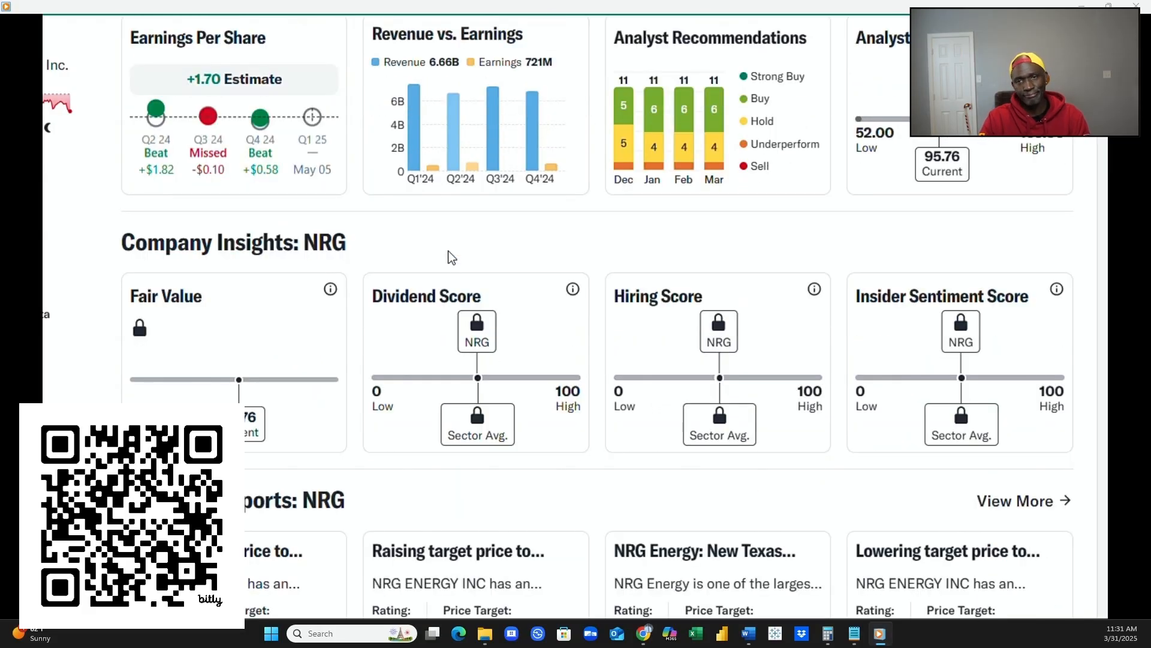
{"action": "scroll", "coordinate": [451, 258], "scroll_direction": "down", "scroll_amount": 4}
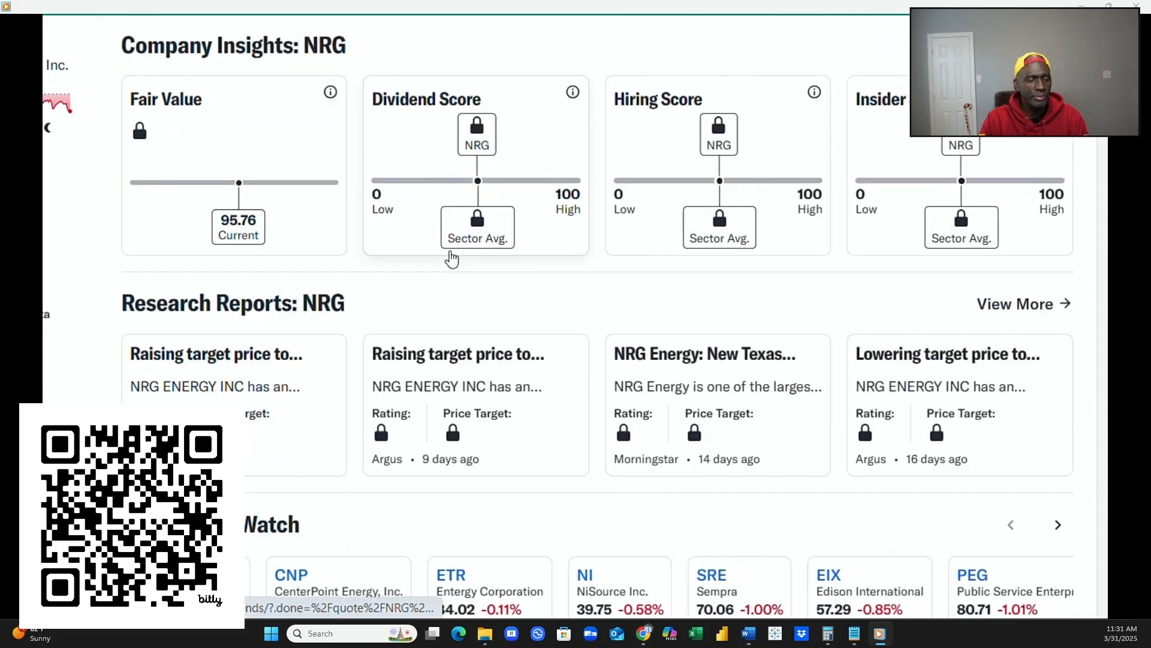
{"action": "scroll", "coordinate": [451, 260], "scroll_direction": "down", "scroll_amount": 2}
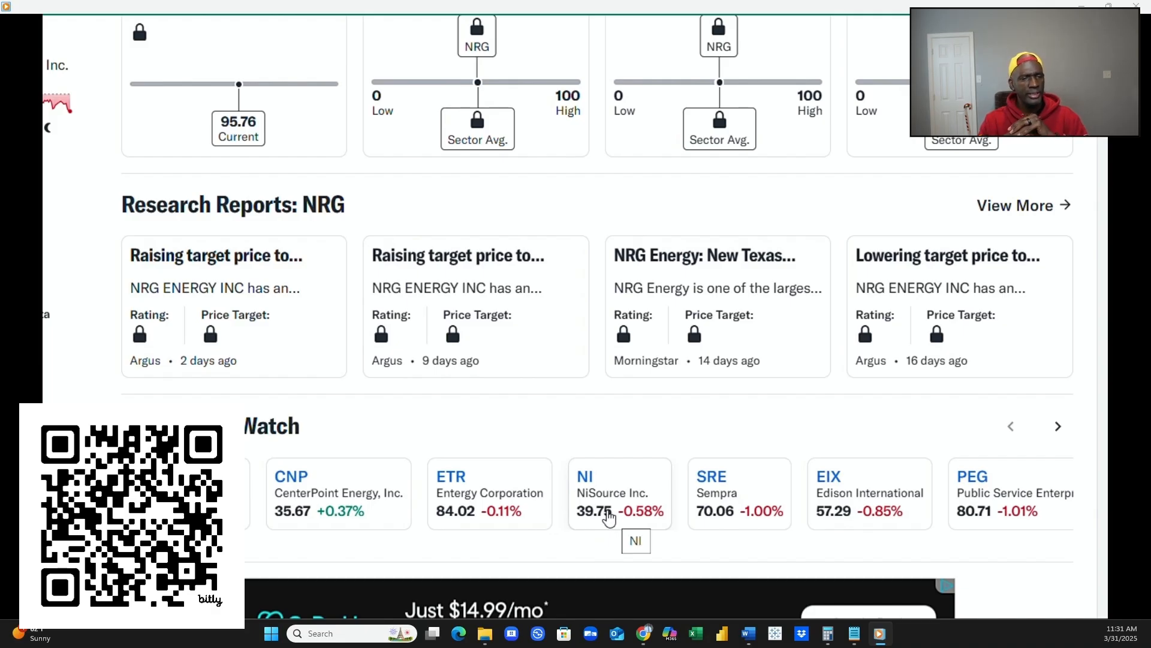
{"action": "scroll", "coordinate": [350, 350], "scroll_direction": "down", "scroll_amount": 2}
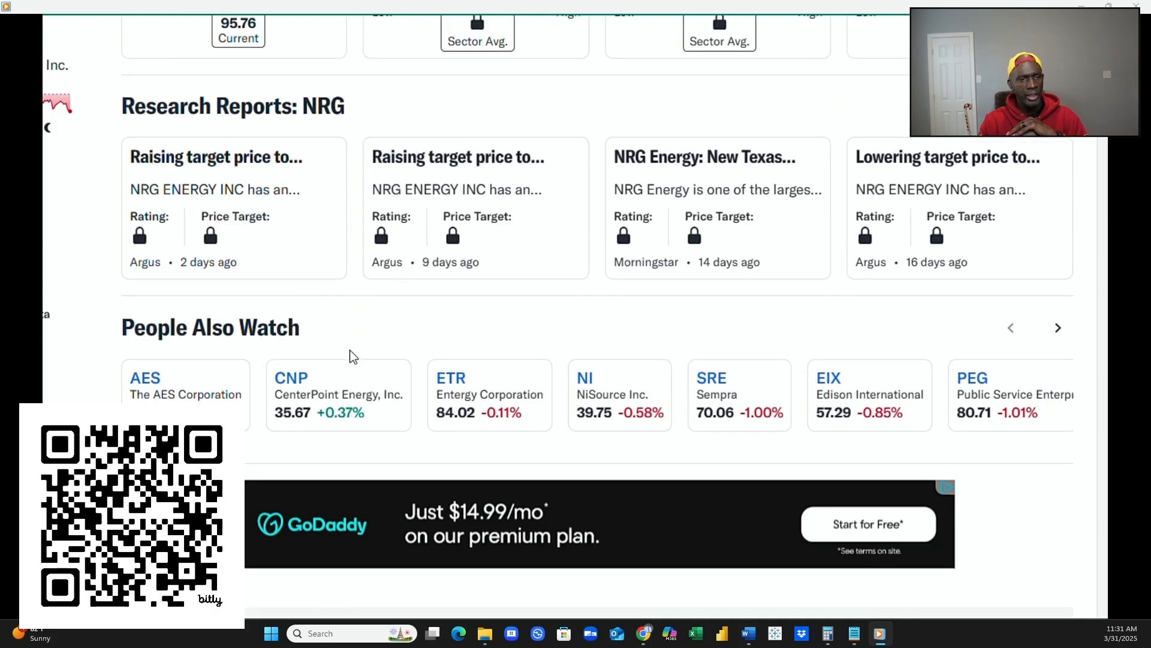
{"action": "scroll", "coordinate": [350, 350], "scroll_direction": "down", "scroll_amount": 5}
Return to NRG's Statistics section and the Compare To companies for another look.
{"action": "scroll", "coordinate": [351, 350], "scroll_direction": "up", "scroll_amount": 10}
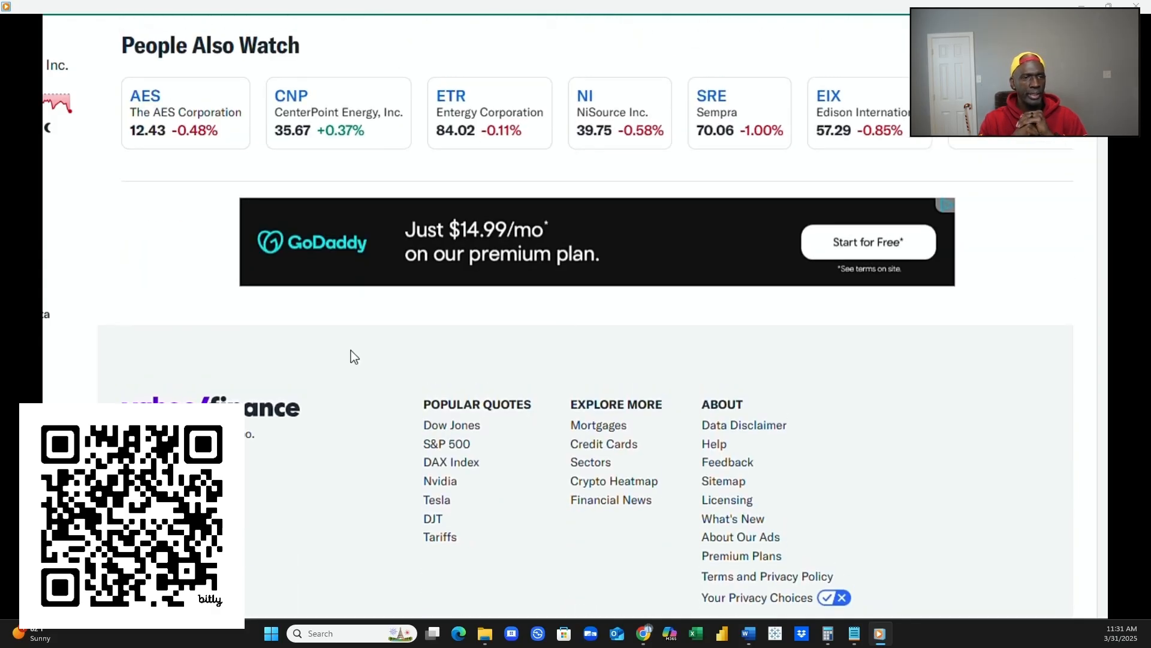
{"action": "scroll", "coordinate": [351, 355], "scroll_direction": "up", "scroll_amount": 8}
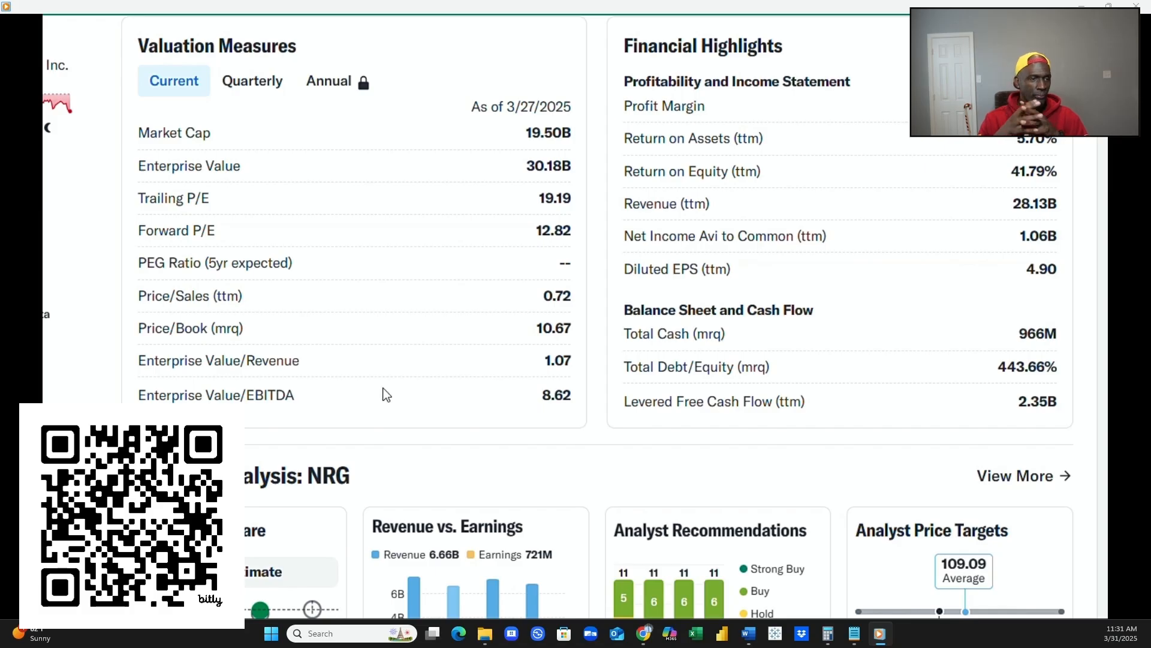
{"action": "scroll", "coordinate": [387, 395], "scroll_direction": "up", "scroll_amount": 5}
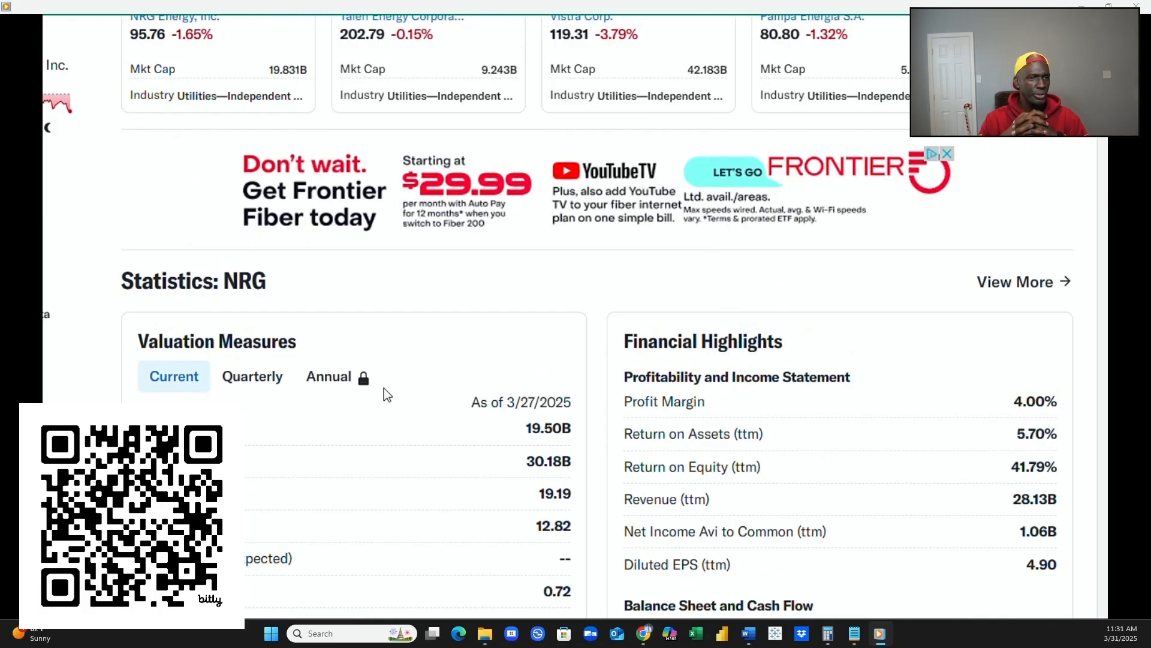
{"action": "scroll", "coordinate": [384, 389], "scroll_direction": "up", "scroll_amount": 2}
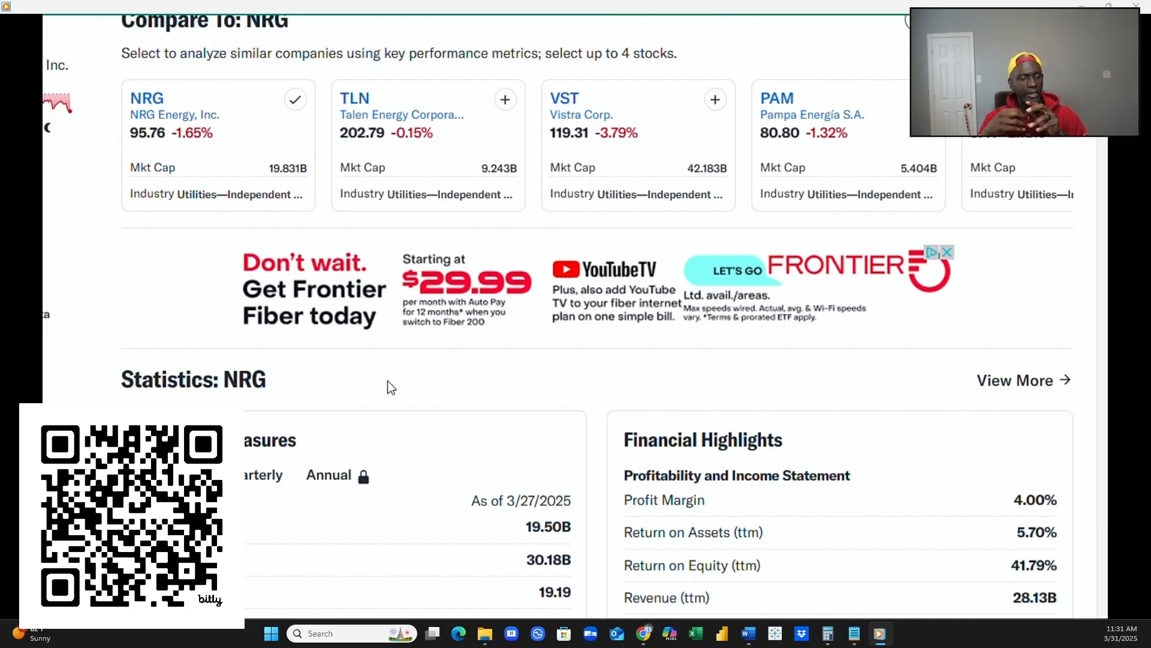
{"action": "scroll", "coordinate": [391, 388], "scroll_direction": "up", "scroll_amount": 2}
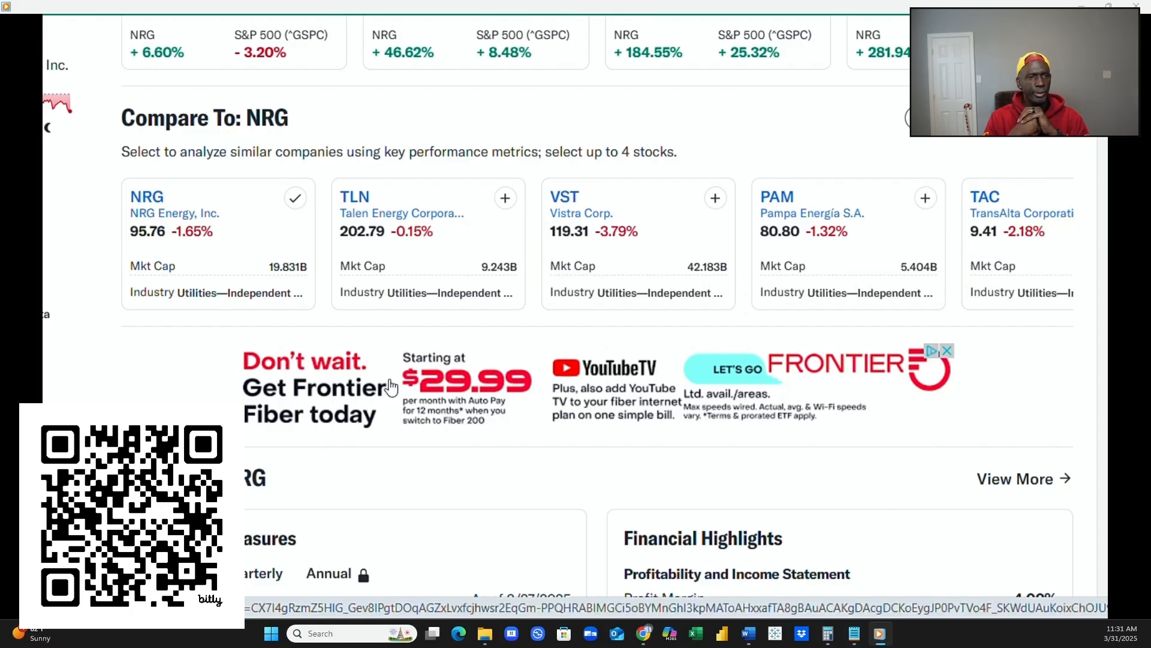
Go back to the Recent News section and reread the NRG Energy headlines.
{"action": "scroll", "coordinate": [389, 387], "scroll_direction": "up", "scroll_amount": 4}
{"action": "scroll", "coordinate": [389, 381], "scroll_direction": "up", "scroll_amount": 5}
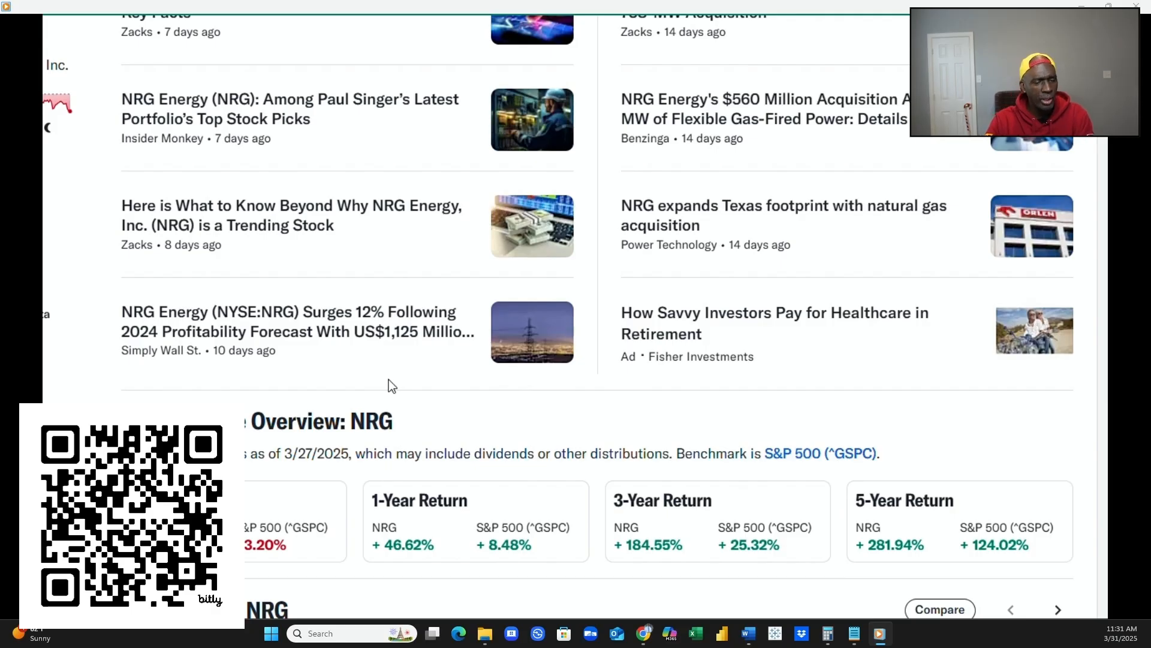
{"action": "scroll", "coordinate": [389, 379], "scroll_direction": "up", "scroll_amount": 5}
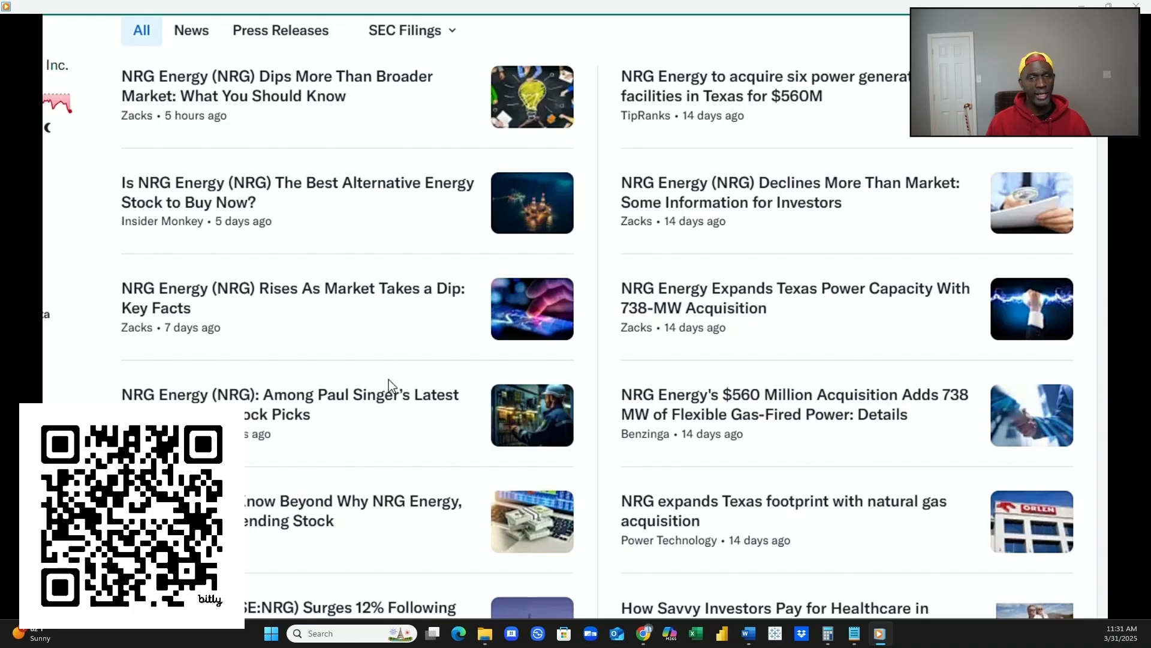
{"action": "scroll", "coordinate": [389, 380], "scroll_direction": "up", "scroll_amount": 2}
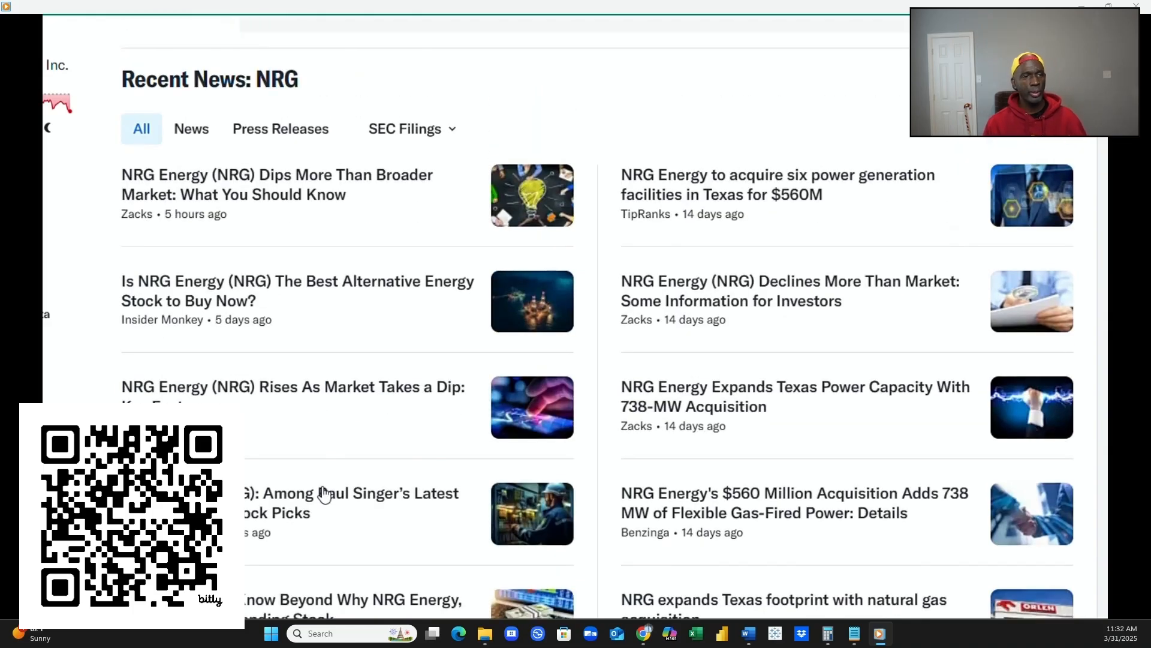
{"action": "scroll", "coordinate": [286, 502], "scroll_direction": "down", "scroll_amount": 1}
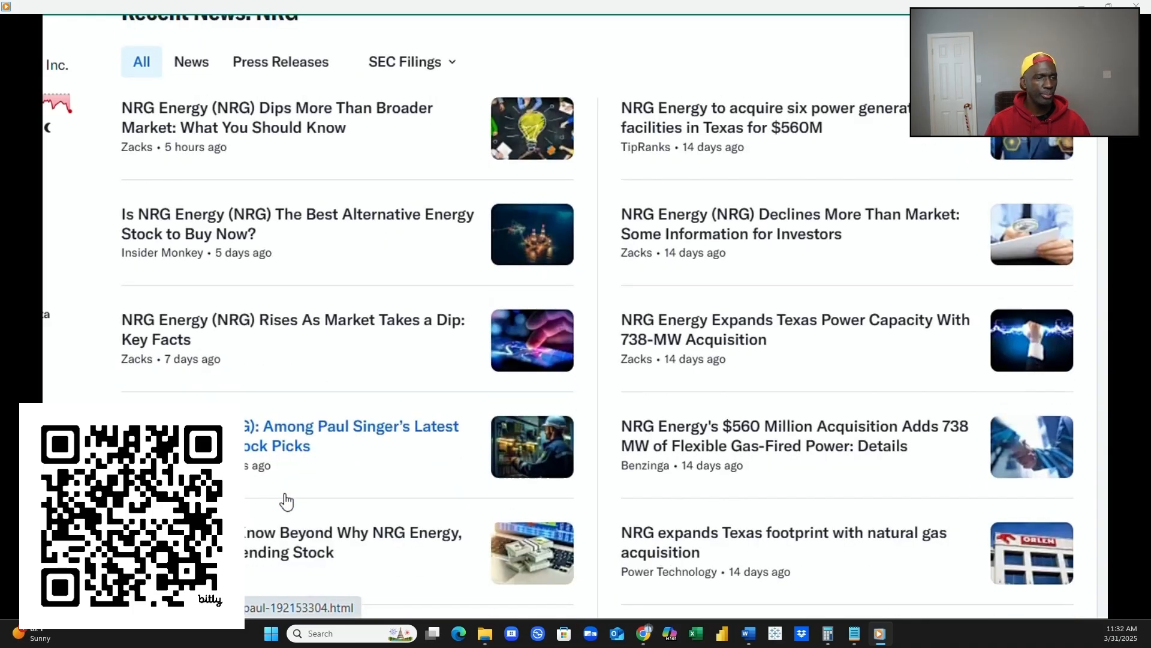
{"action": "scroll", "coordinate": [286, 501], "scroll_direction": "down", "scroll_amount": 1}
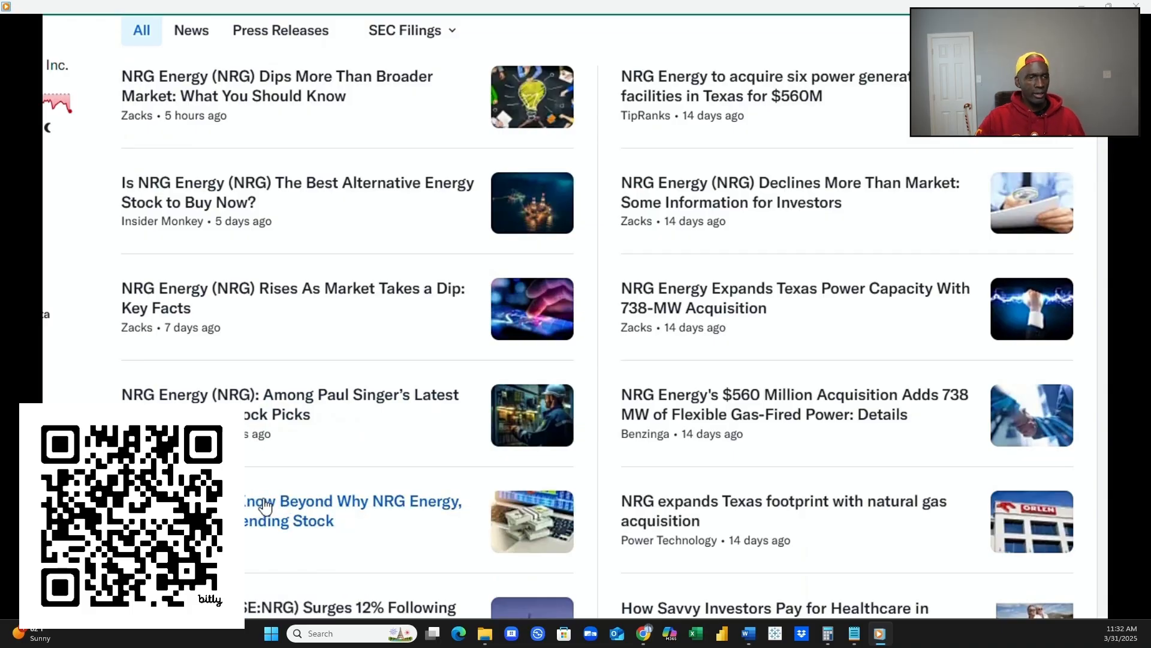
{"action": "scroll", "coordinate": [266, 507], "scroll_direction": "down", "scroll_amount": 3}
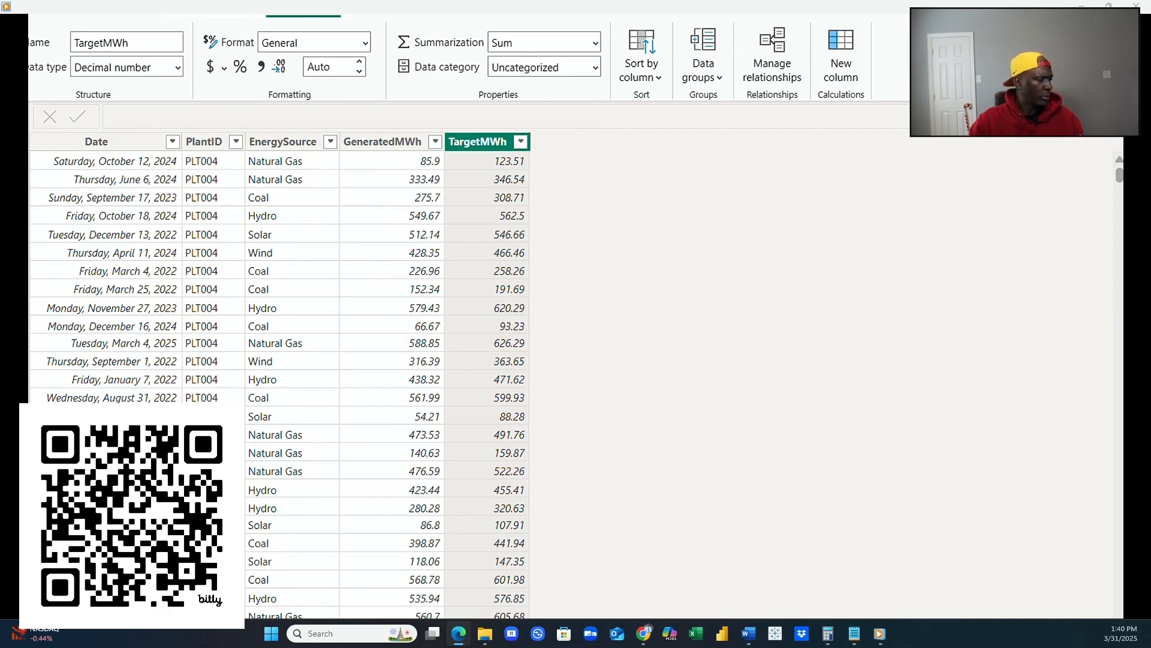
Open the EnergySourceReference table and check which values its EnergySource column offers for filtering.
{"action": "left_click", "coordinate": [1133, 276]}
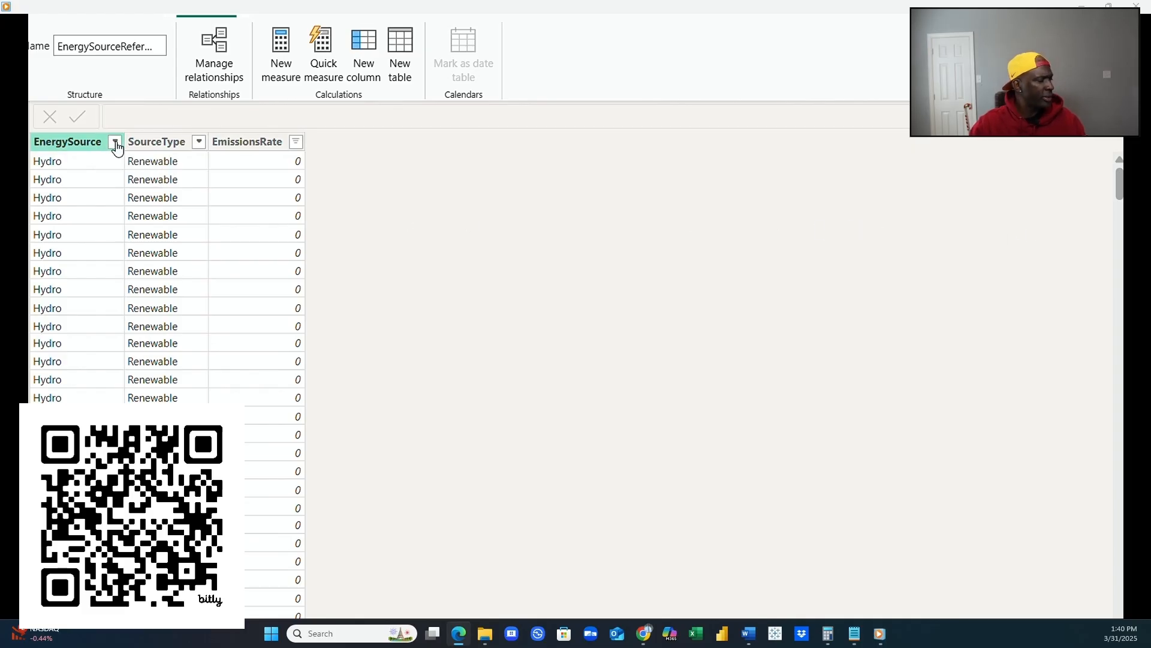
{"action": "left_click", "coordinate": [114, 143]}
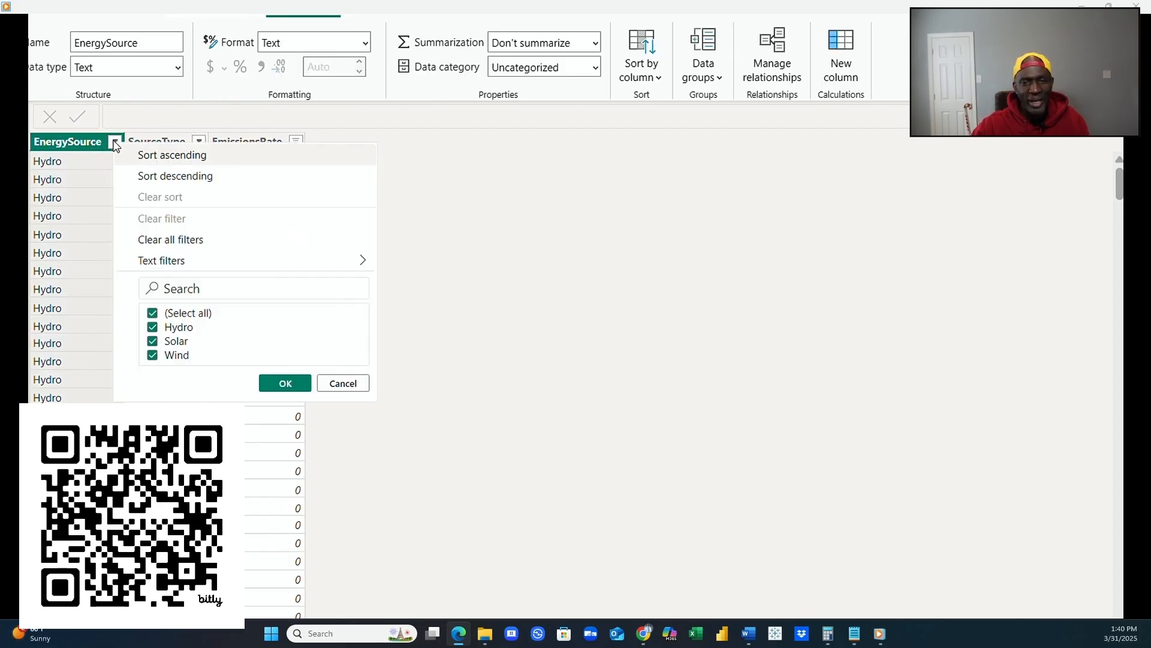
{"action": "left_click", "coordinate": [115, 143]}
{"action": "left_click", "coordinate": [115, 143]}
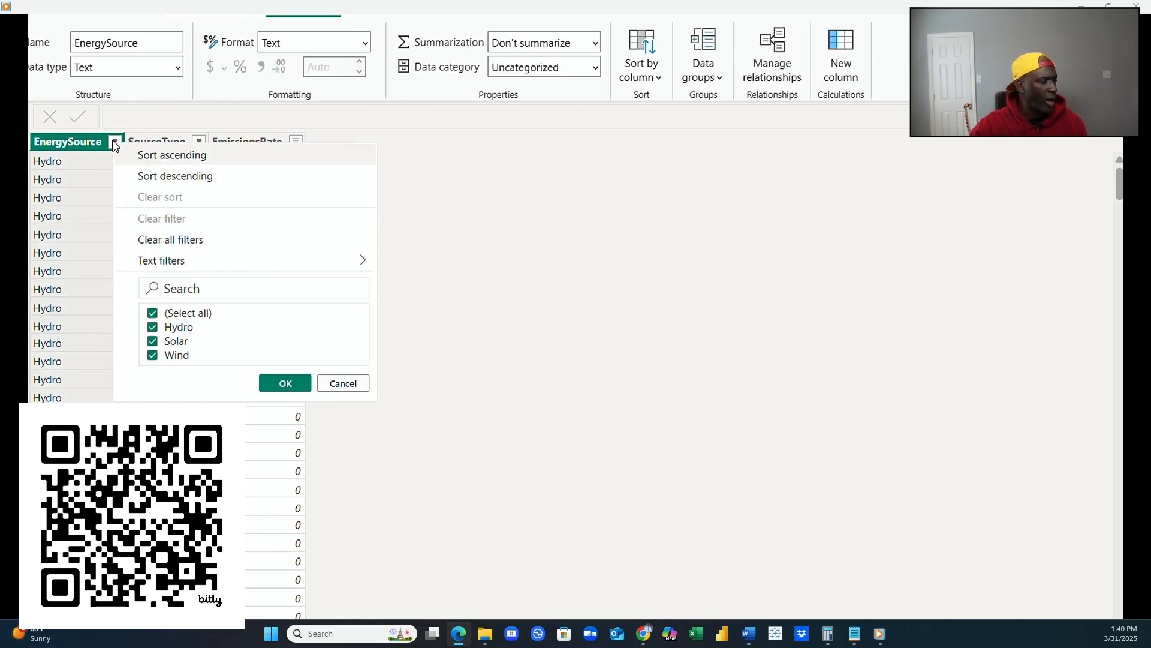
{"action": "left_click", "coordinate": [683, 249]}
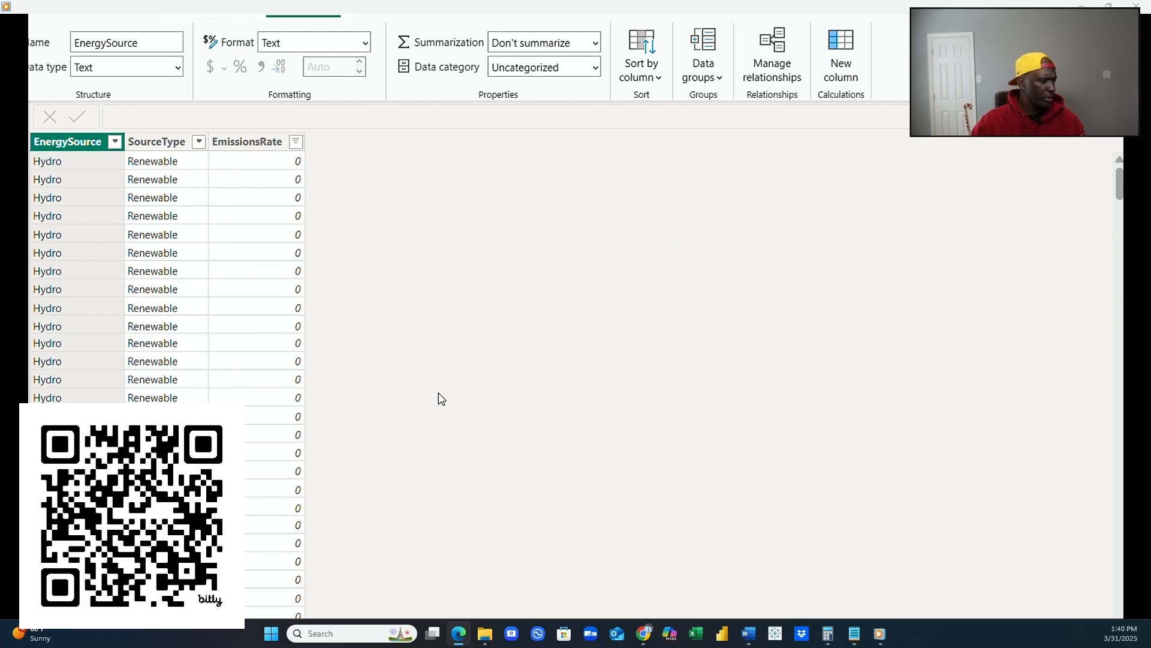
Compare the EnergySource filter values of the EnergyGeneration table with those of the EnergySourceReference table.
{"action": "left_click", "coordinate": [1123, 242]}
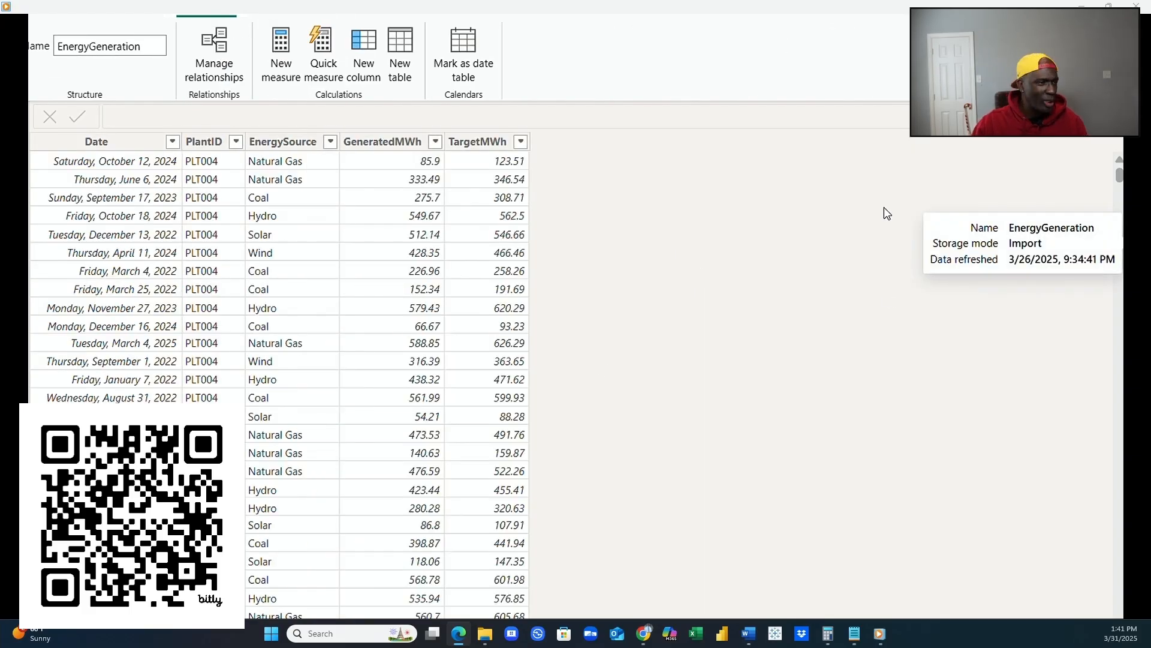
{"action": "left_click", "coordinate": [331, 142]}
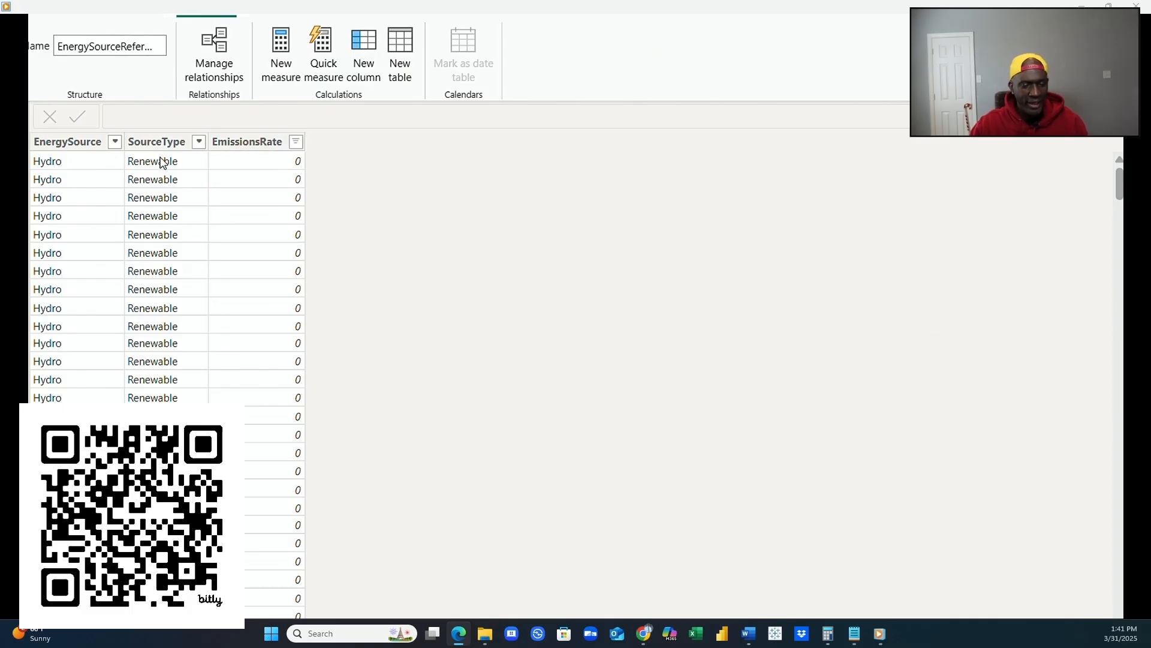
{"action": "left_click", "coordinate": [115, 141]}
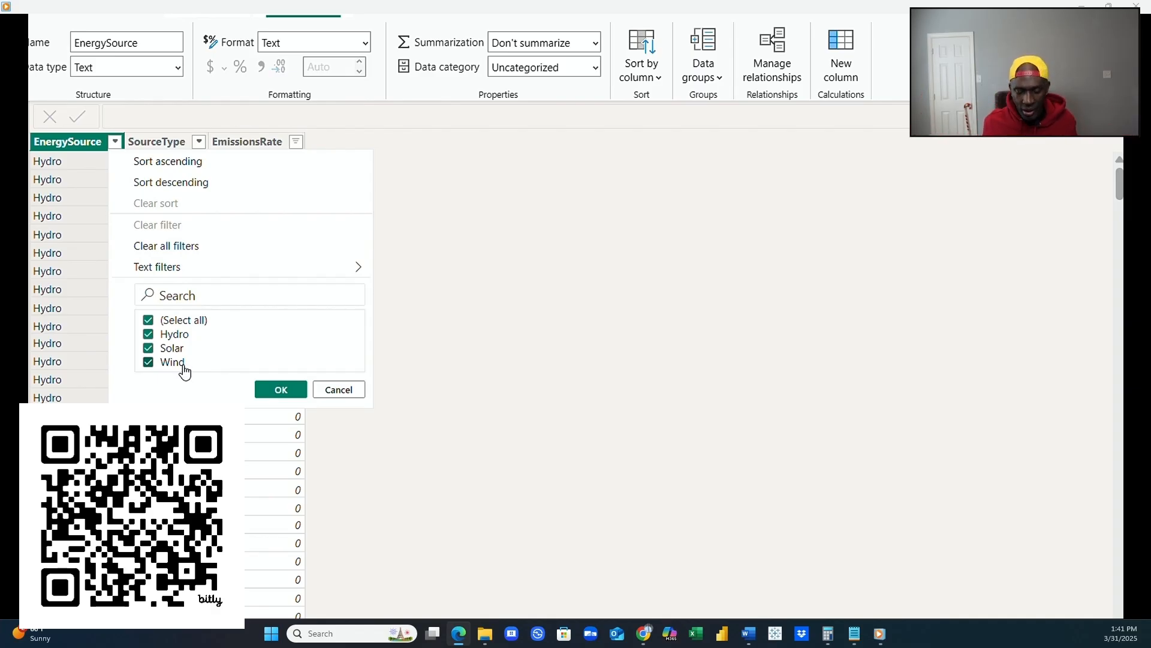
{"action": "left_click", "coordinate": [339, 390]}
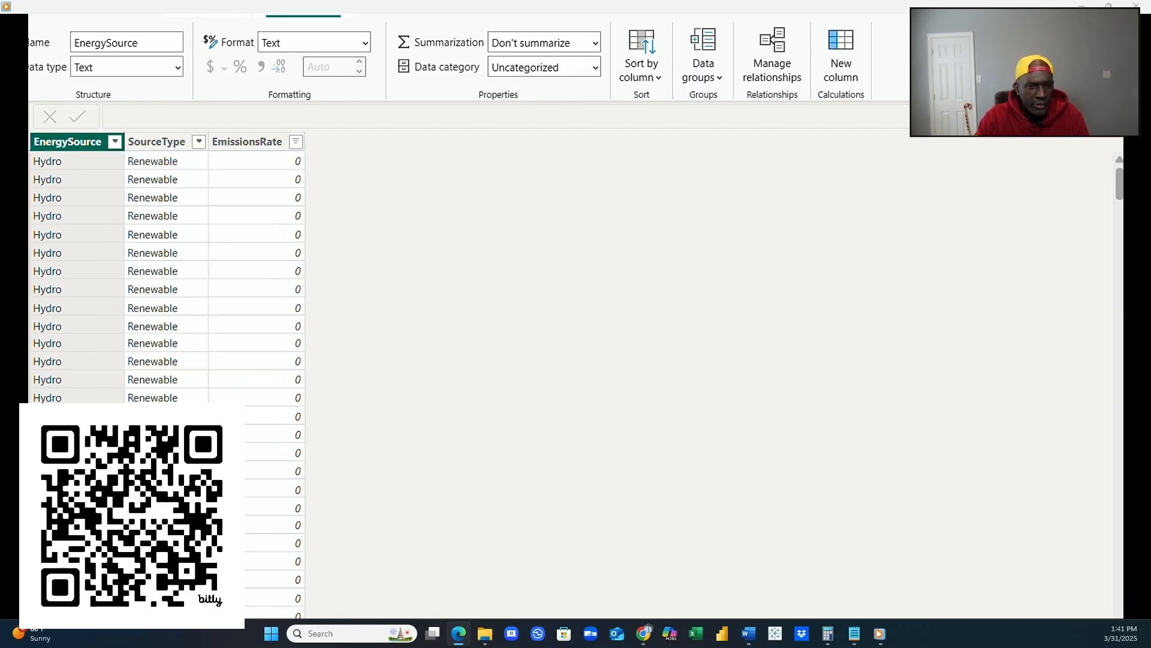
{"action": "left_click", "coordinate": [1136, 204]}
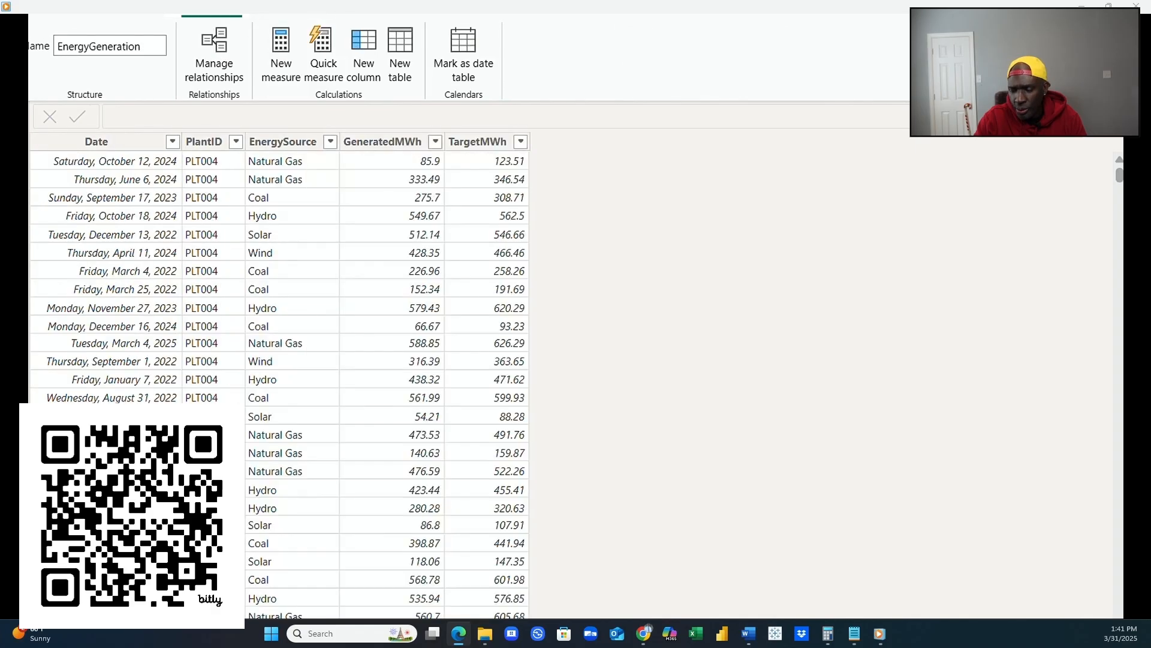
{"action": "left_click", "coordinate": [331, 142]}
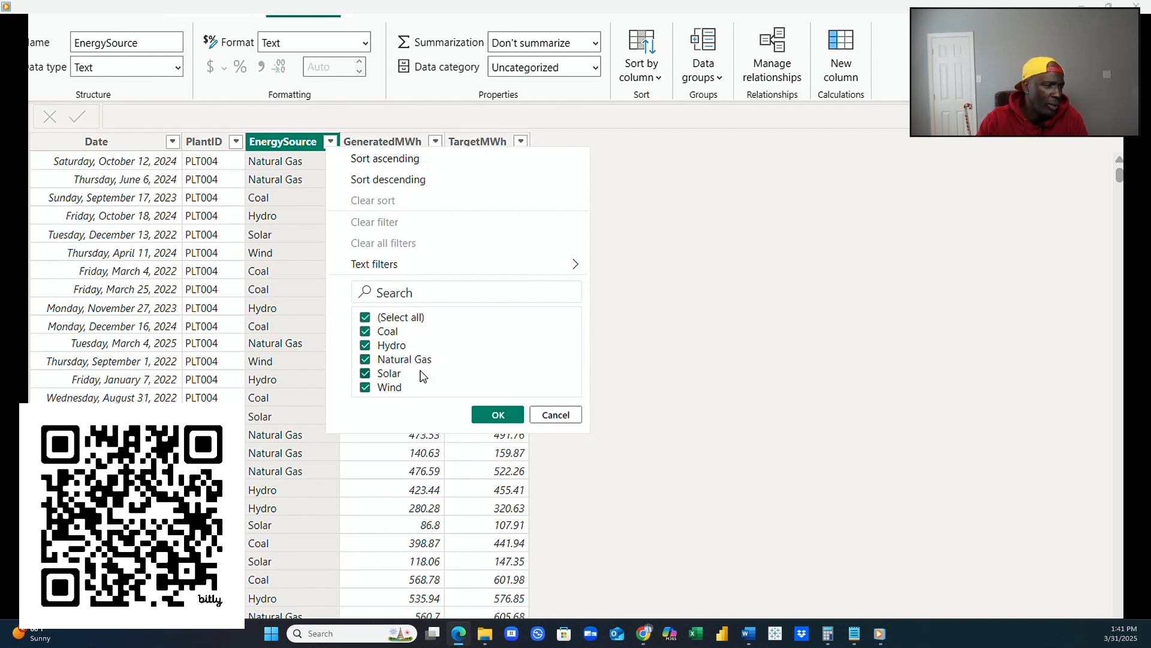
{"action": "left_click", "coordinate": [498, 415]}
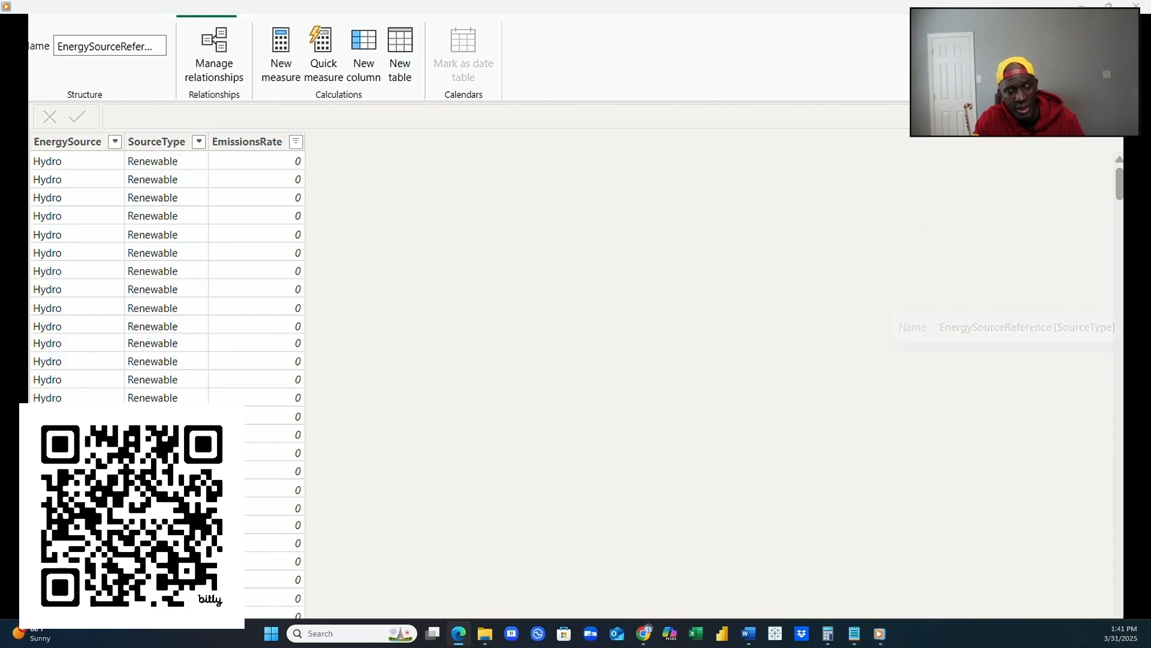
Include all EmissionsRate values in the EnergySourceReference table's filter and recheck the list of EnergySource values.
{"action": "left_click", "coordinate": [247, 142]}
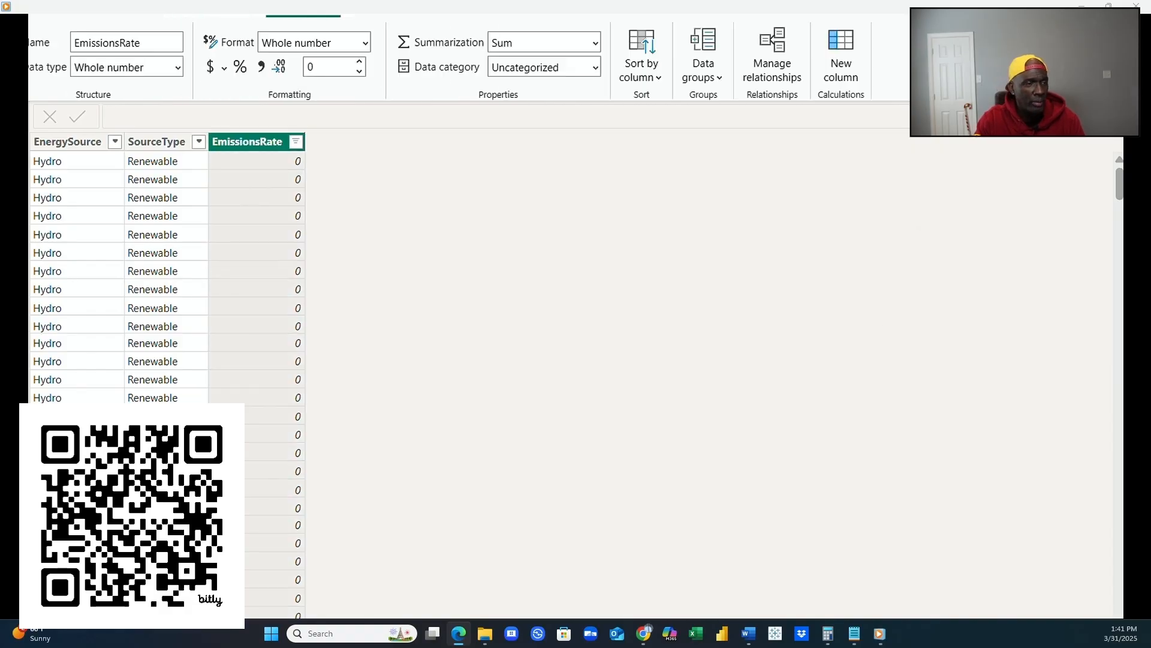
{"action": "left_click", "coordinate": [297, 144]}
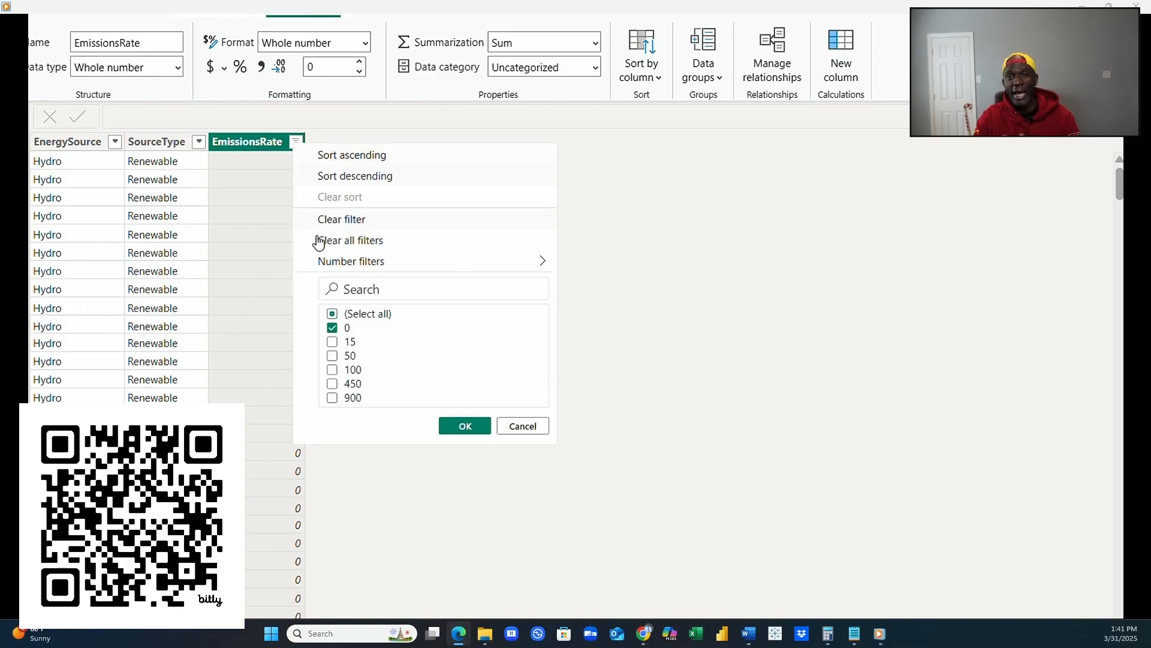
{"action": "left_click", "coordinate": [334, 316]}
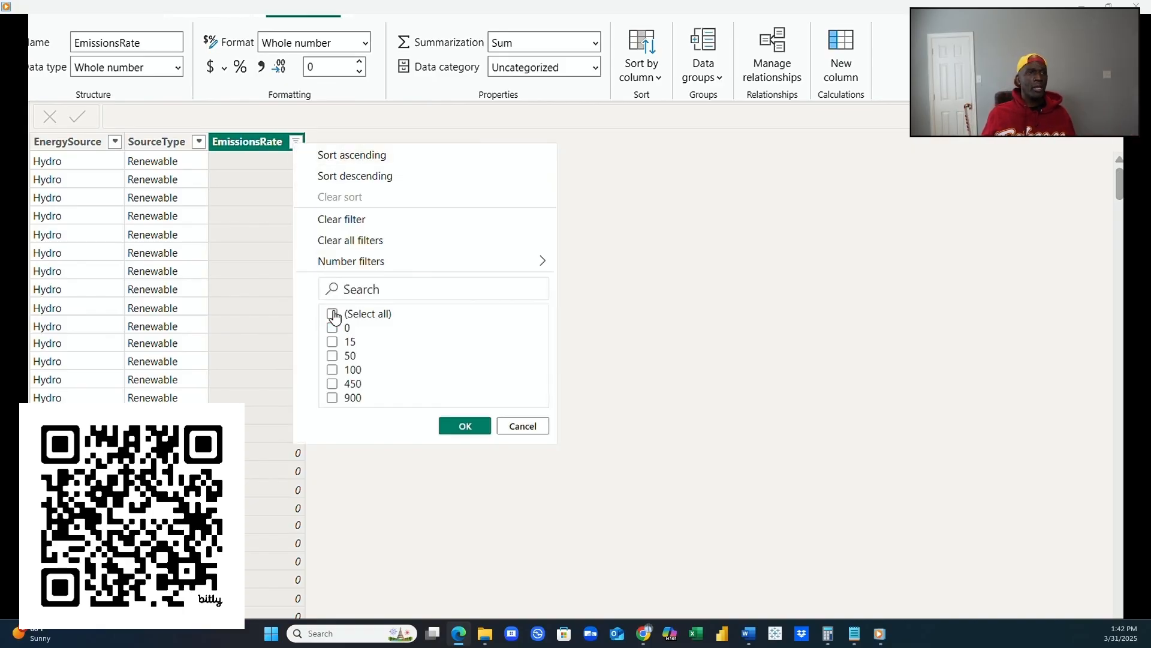
{"action": "left_click", "coordinate": [334, 315]}
{"action": "left_click", "coordinate": [465, 425]}
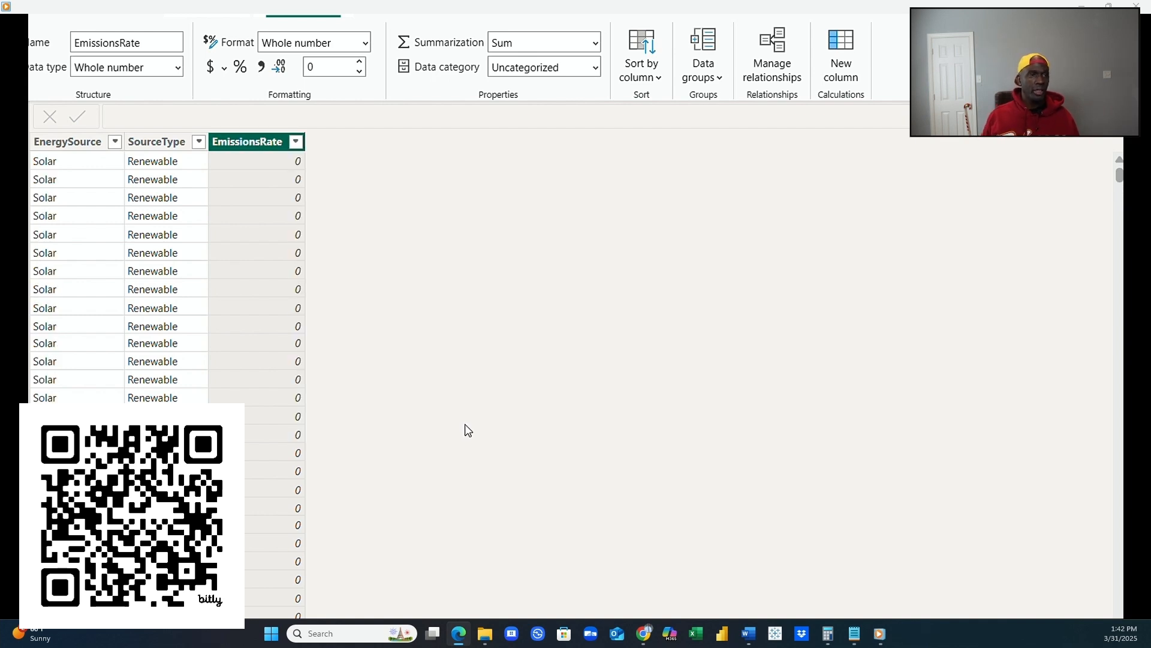
{"action": "left_click", "coordinate": [115, 142]}
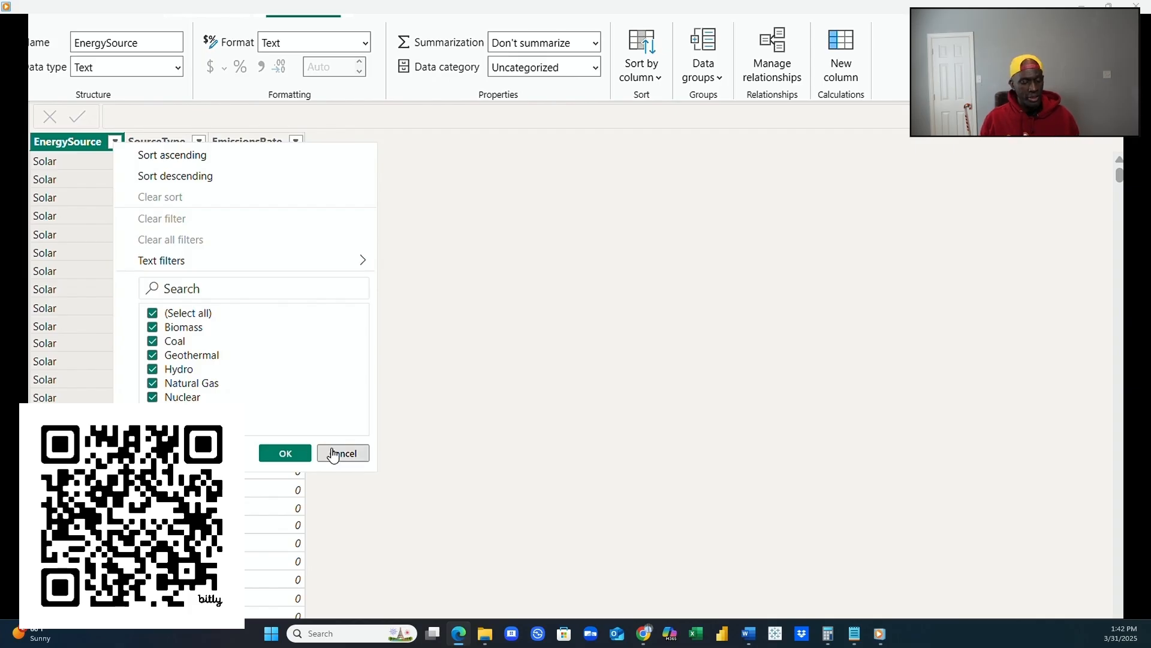
{"action": "left_click", "coordinate": [289, 456]}
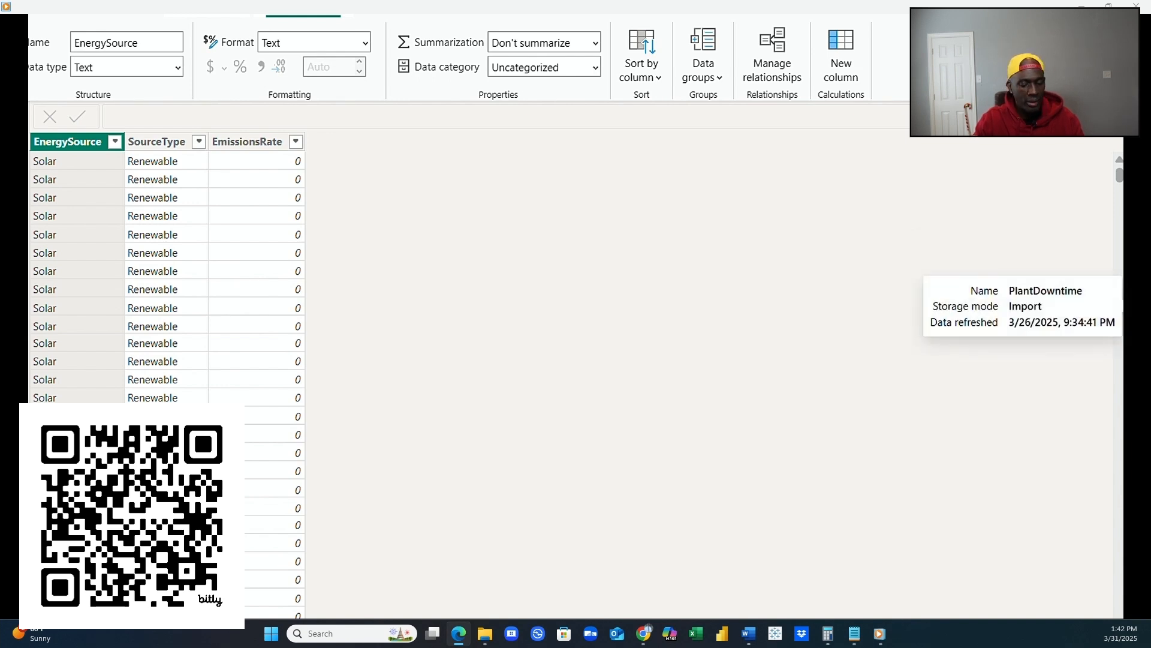
Review the PlantDetails table, and check the Reason and Type filter values in the PlantDowntime table.
{"action": "left_click", "coordinate": [1130, 285]}
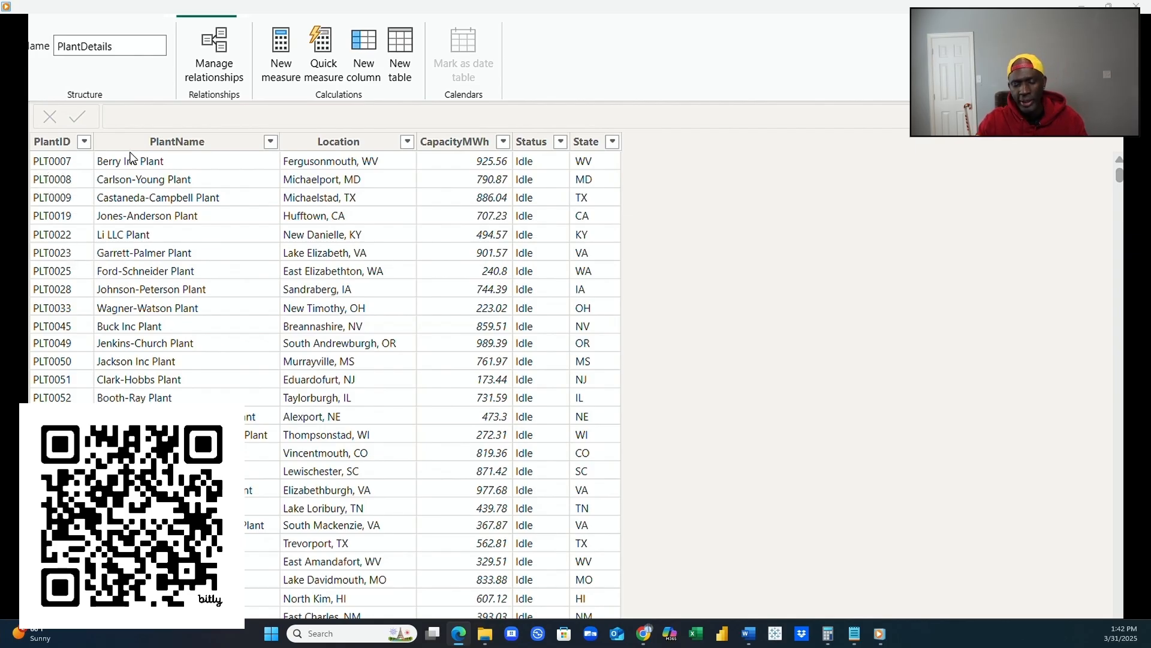
{"action": "left_click", "coordinate": [154, 148]}
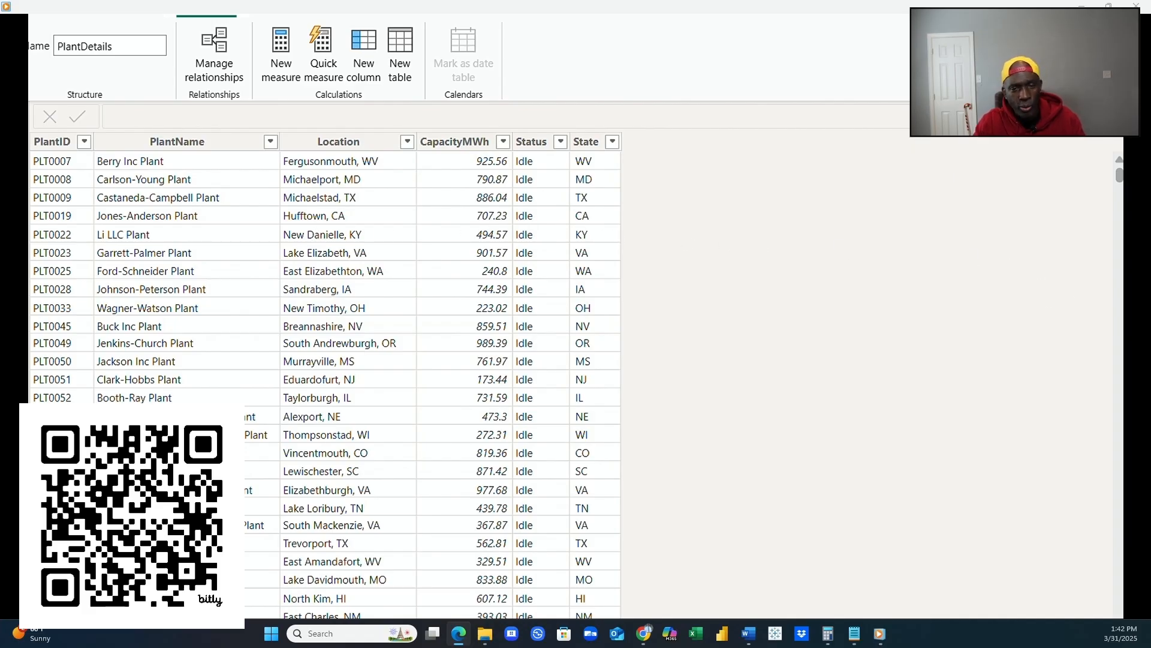
{"action": "left_click", "coordinate": [1073, 304]}
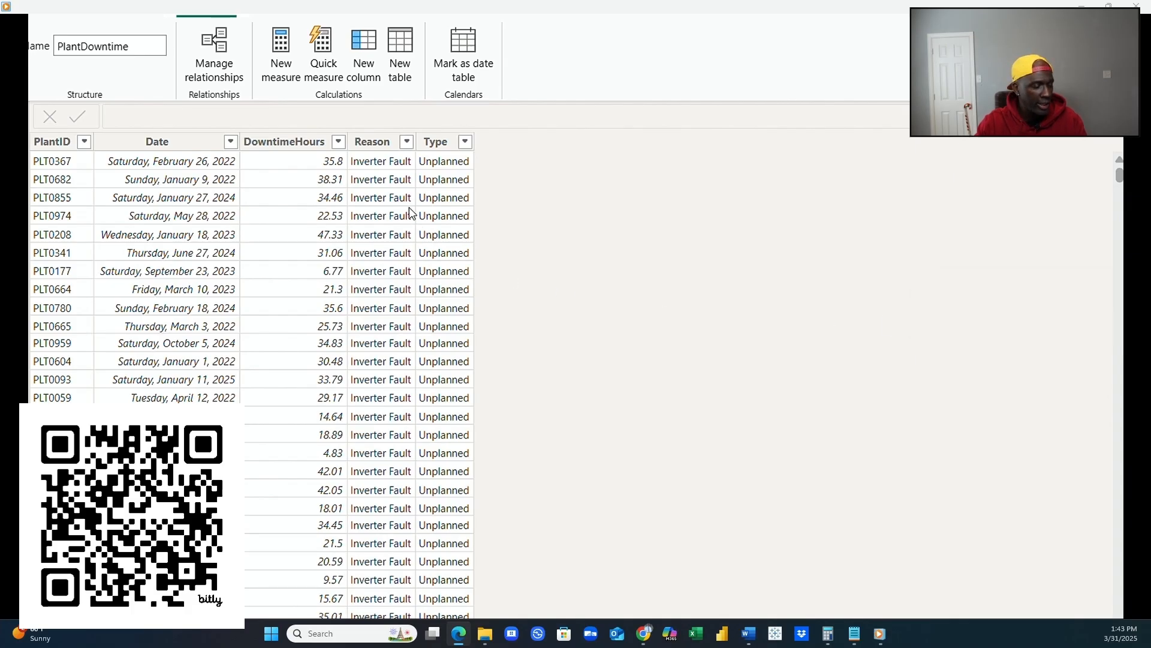
{"action": "left_click", "coordinate": [406, 144]}
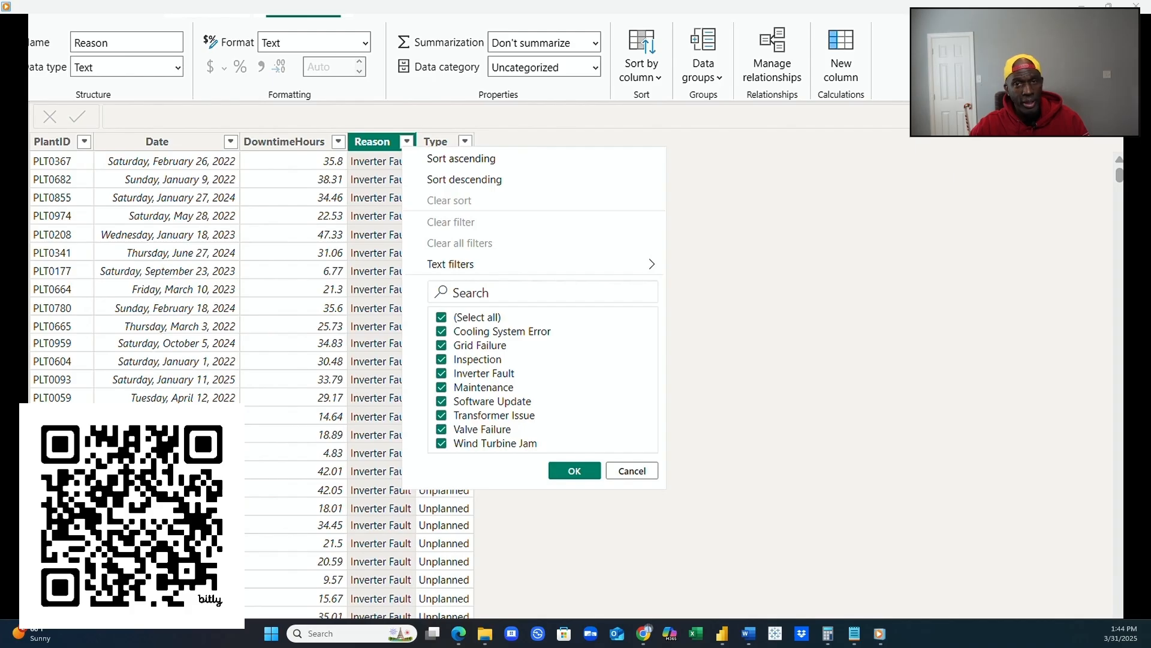
{"action": "left_click", "coordinate": [762, 529]}
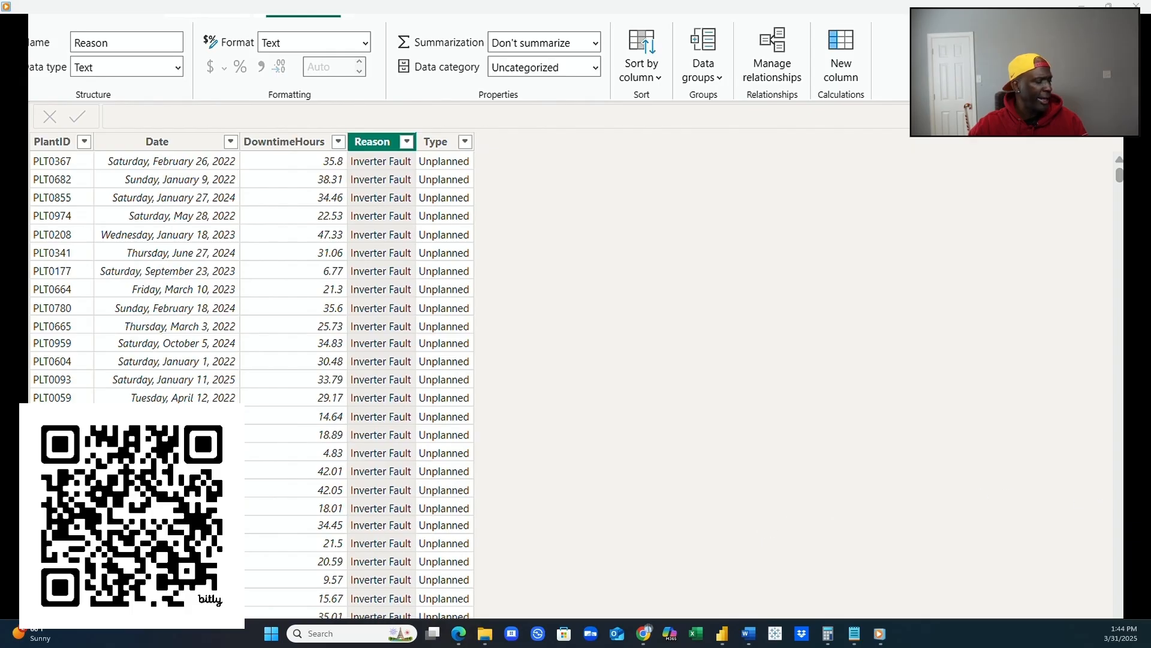
{"action": "left_click", "coordinate": [1137, 415]}
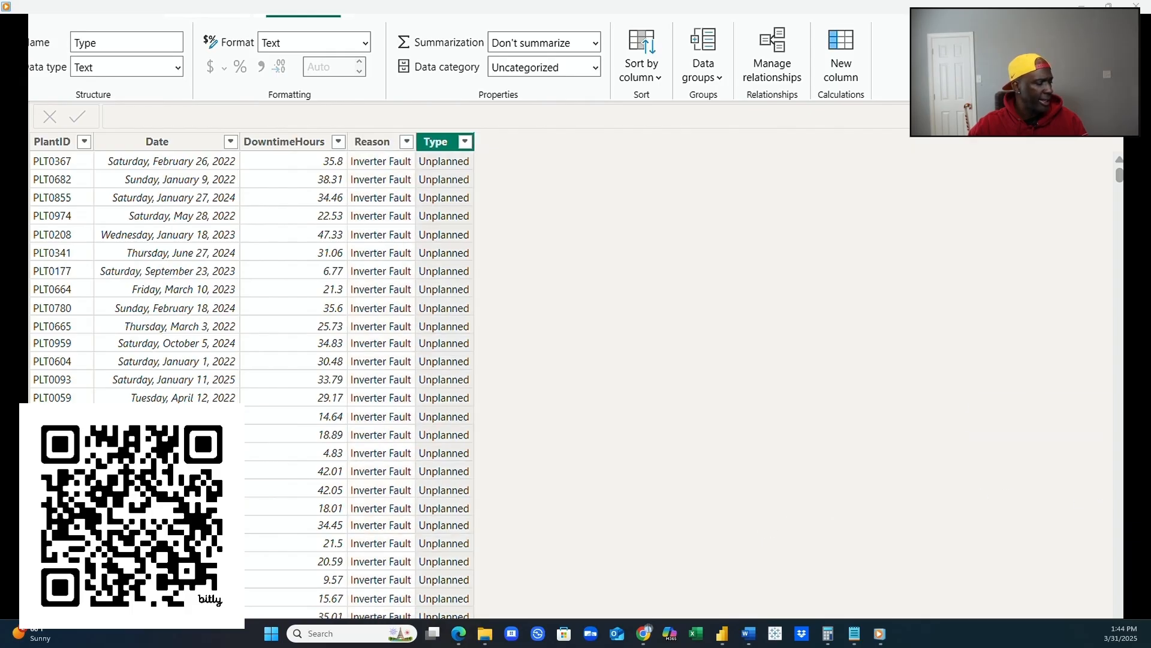
{"action": "left_click", "coordinate": [465, 143]}
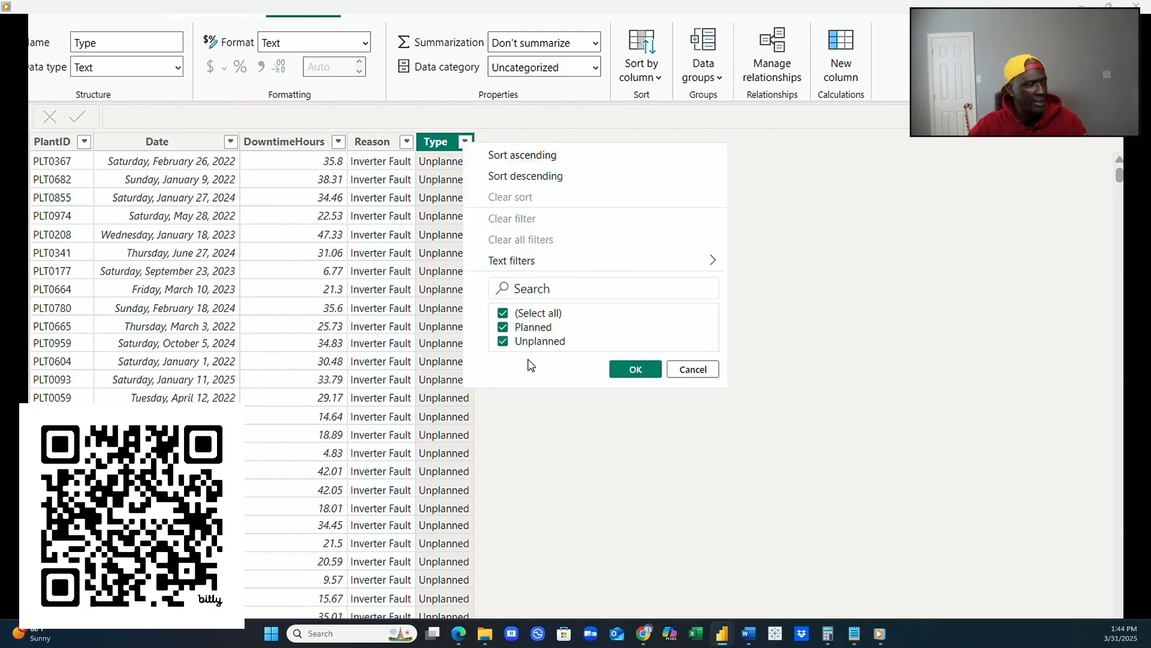
{"action": "left_click", "coordinate": [643, 371]}
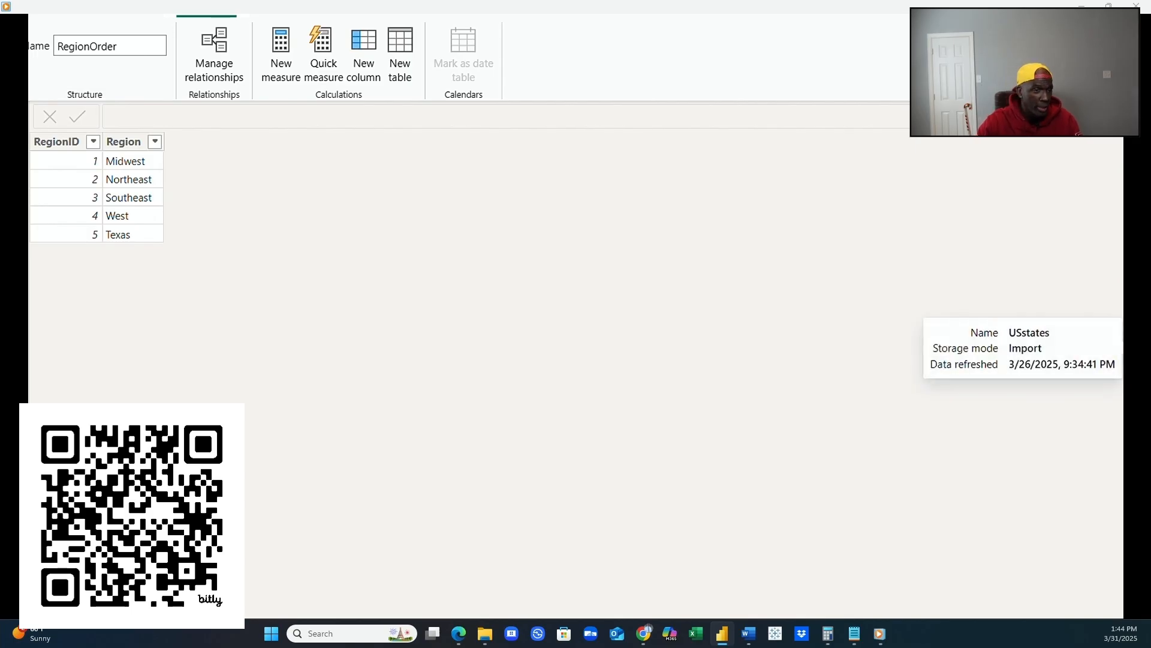
Open the USstates table and examine its list of State values and its Region column.
{"action": "left_click", "coordinate": [1121, 334]}
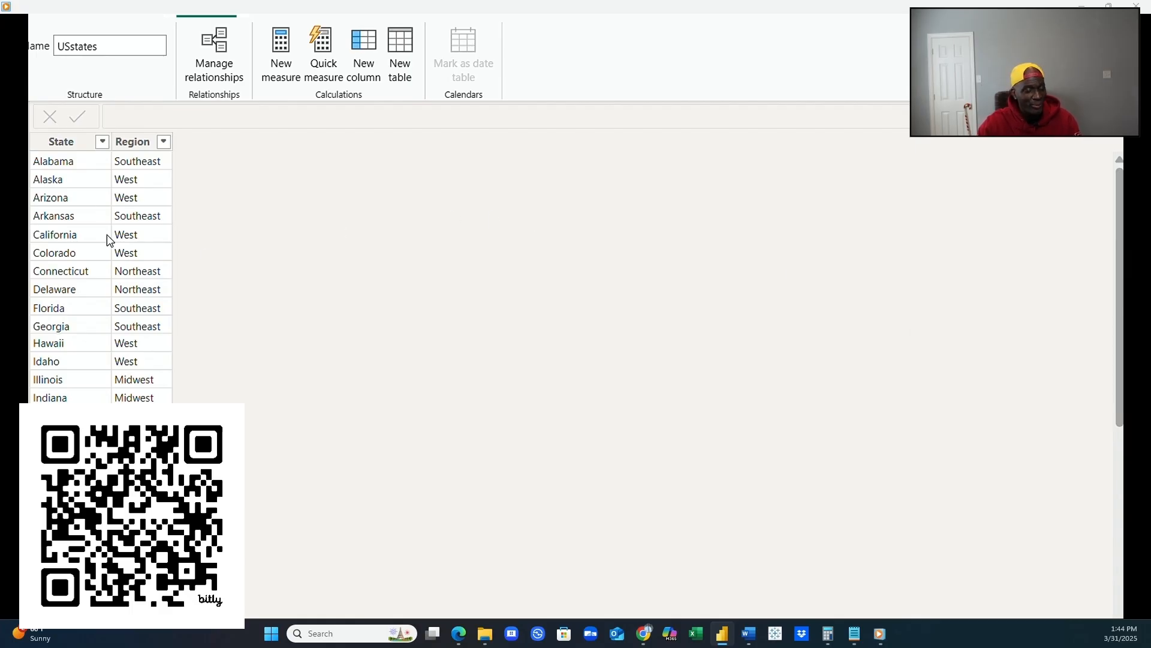
{"action": "left_click", "coordinate": [102, 141]}
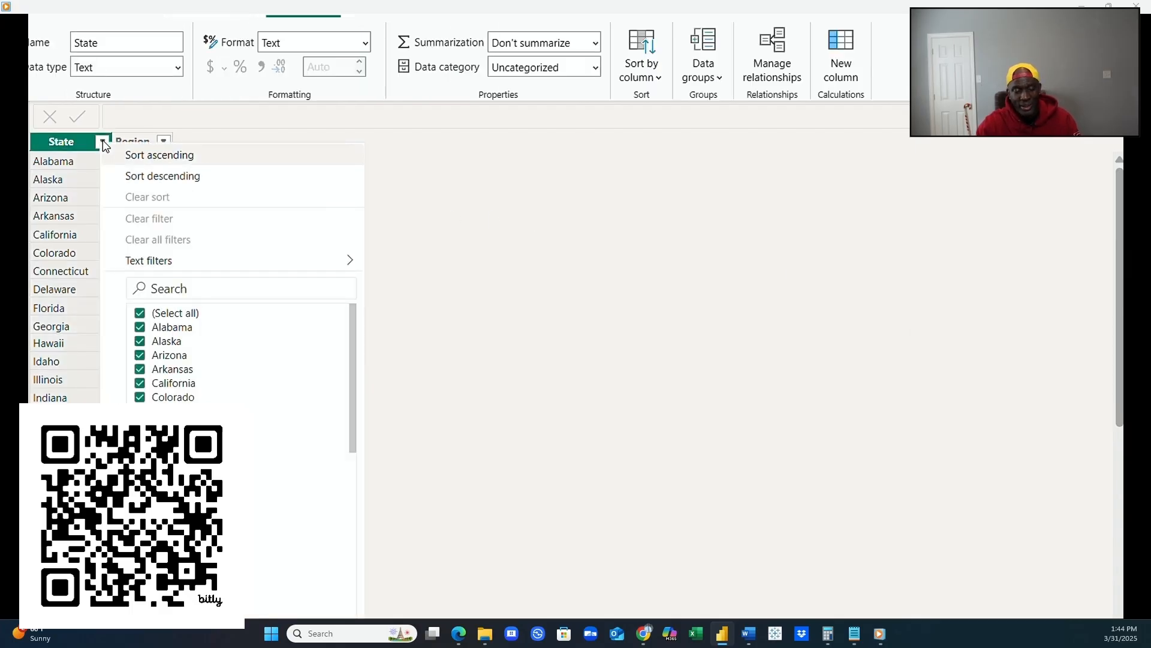
{"action": "left_click_drag", "start_coordinate": [355, 385], "coordinate": [372, 582]}
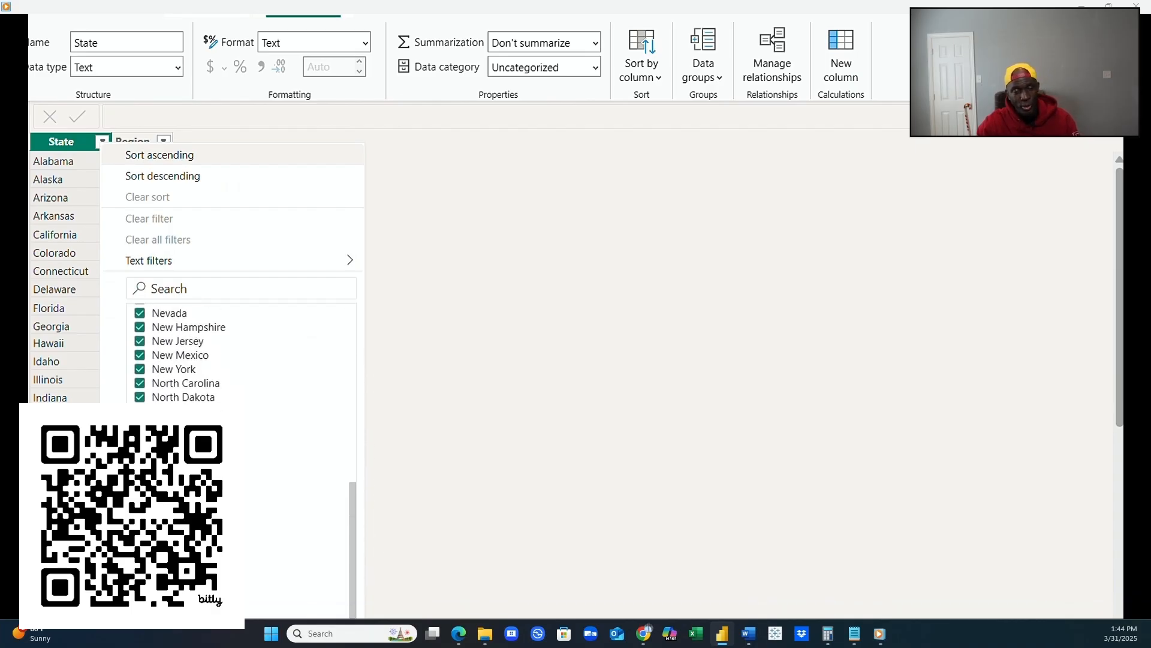
{"action": "key", "text": "Escape"}
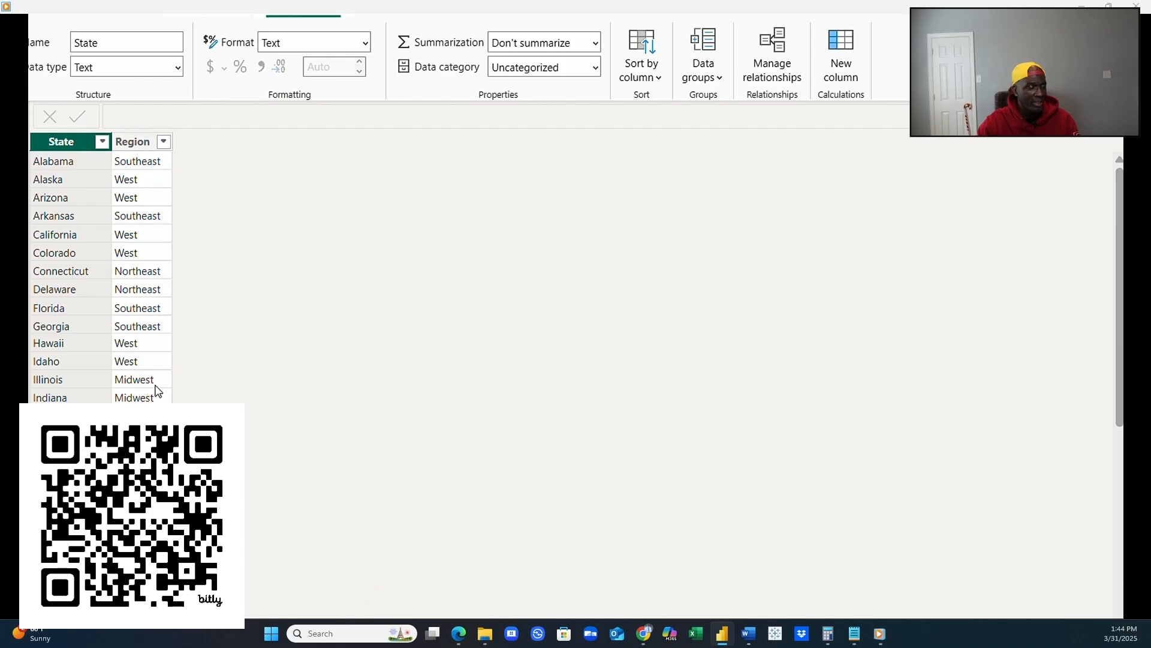
{"action": "left_click", "coordinate": [137, 142]}
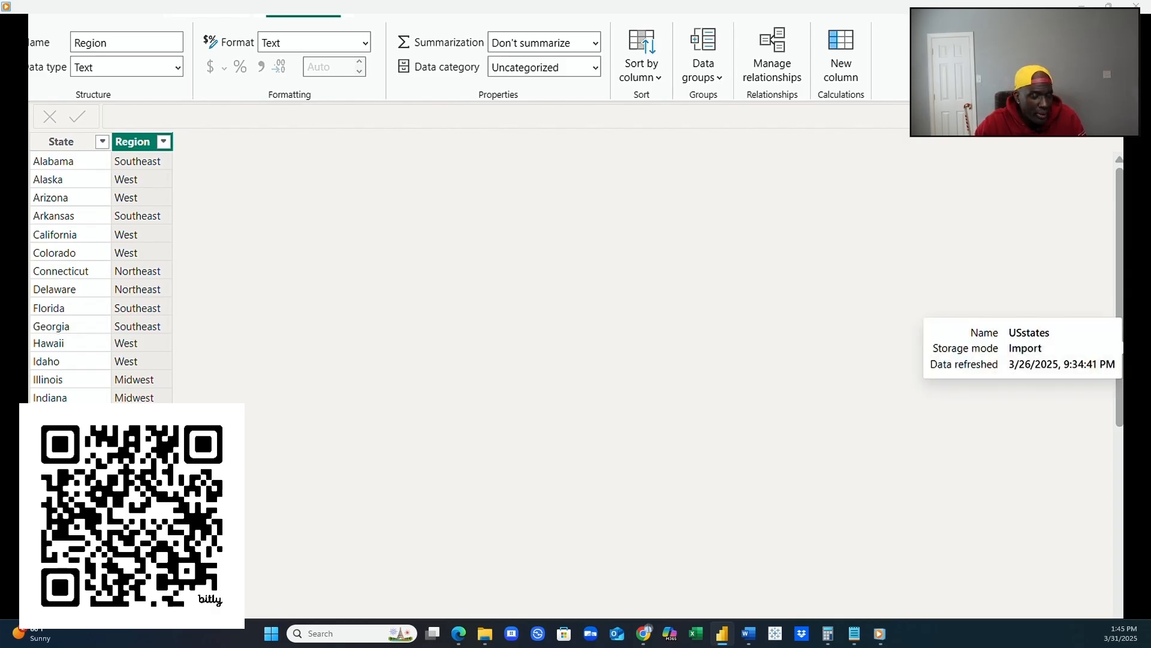
Revisit the RegionOrder, PlantDowntime, PlantDetails and USstates tables to compare their columns, finishing on RegionOrder.
{"action": "left_click", "coordinate": [1122, 303]}
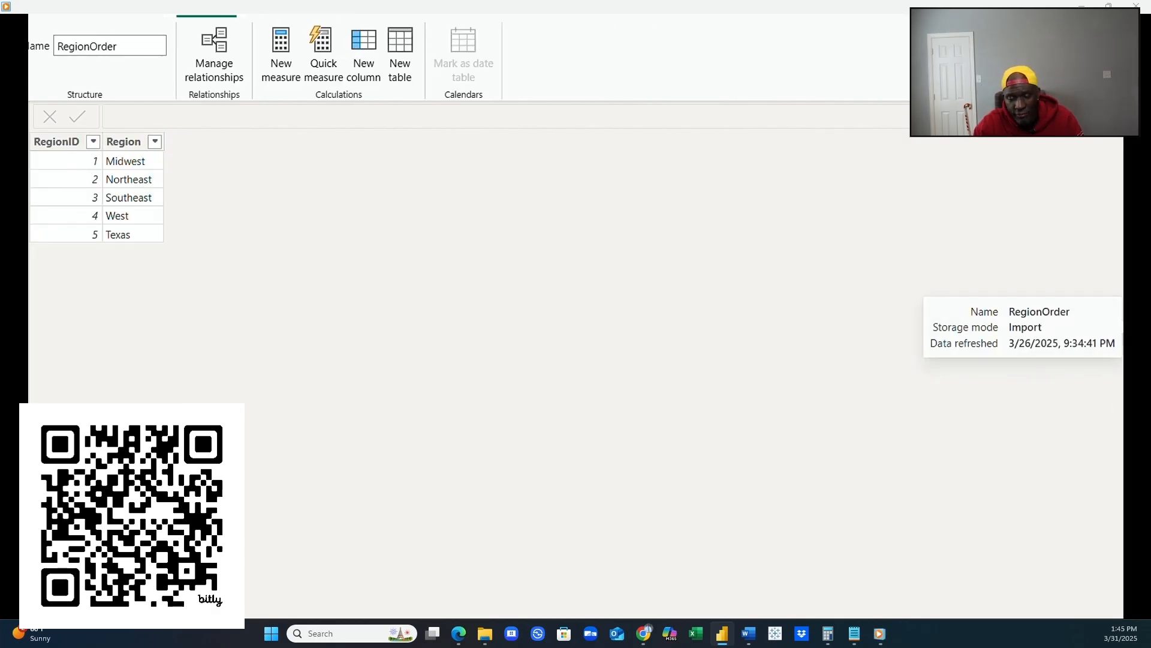
{"action": "left_click", "coordinate": [1121, 284]}
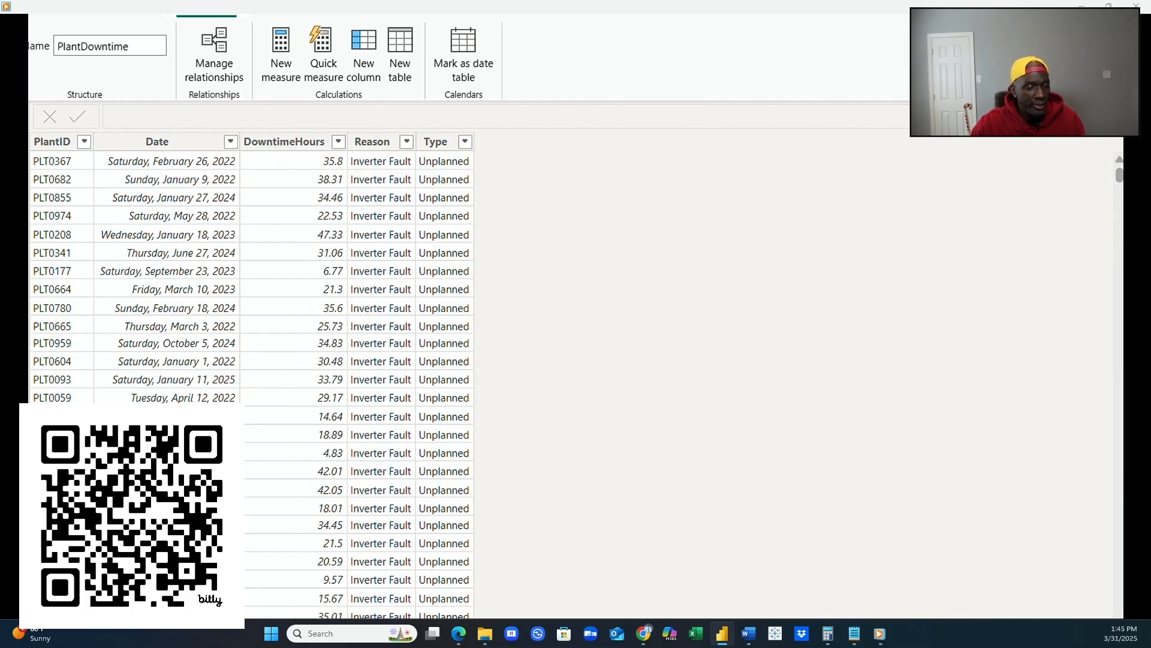
{"action": "left_click", "coordinate": [1121, 264]}
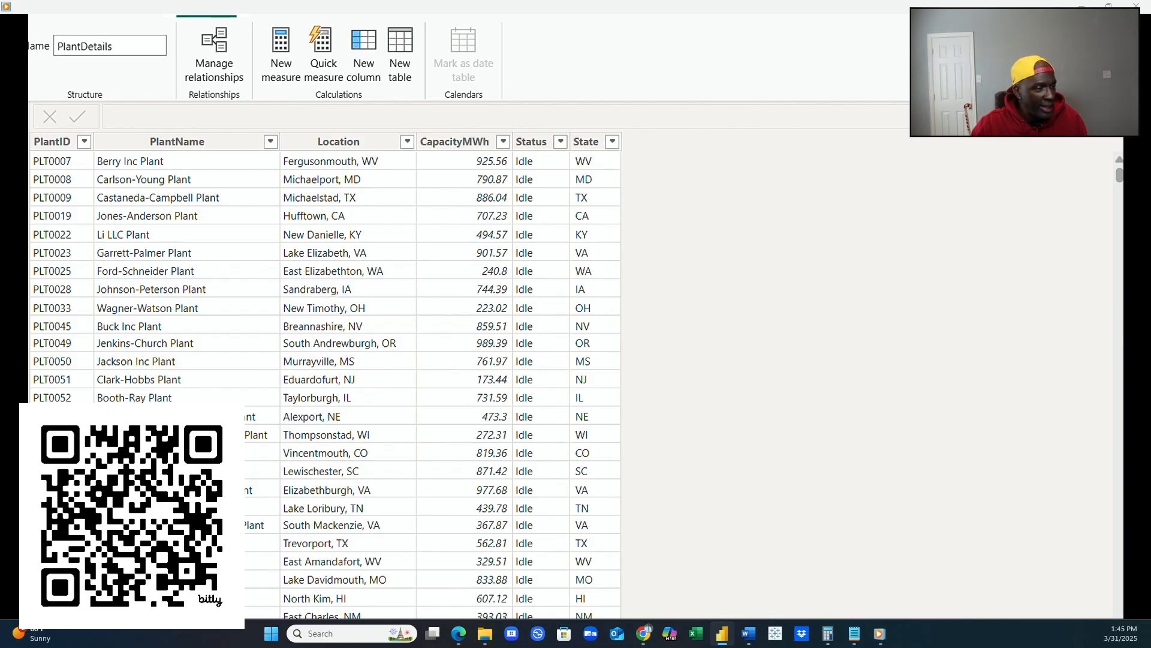
{"action": "left_click", "coordinate": [1133, 318]}
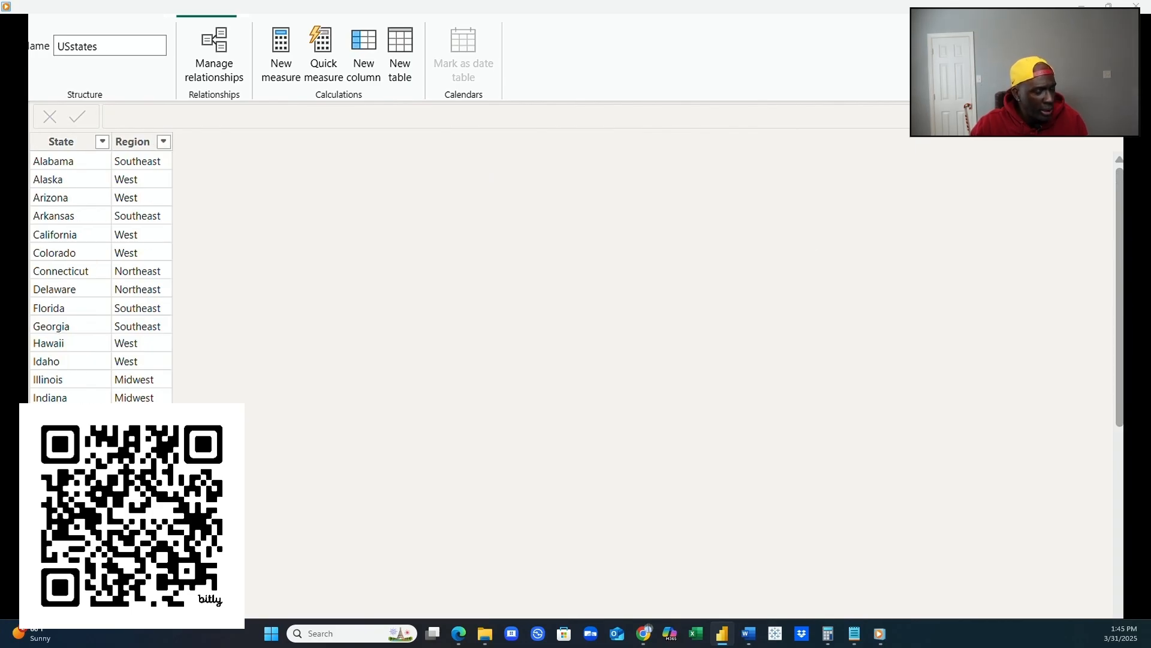
{"action": "left_click", "coordinate": [1133, 327]}
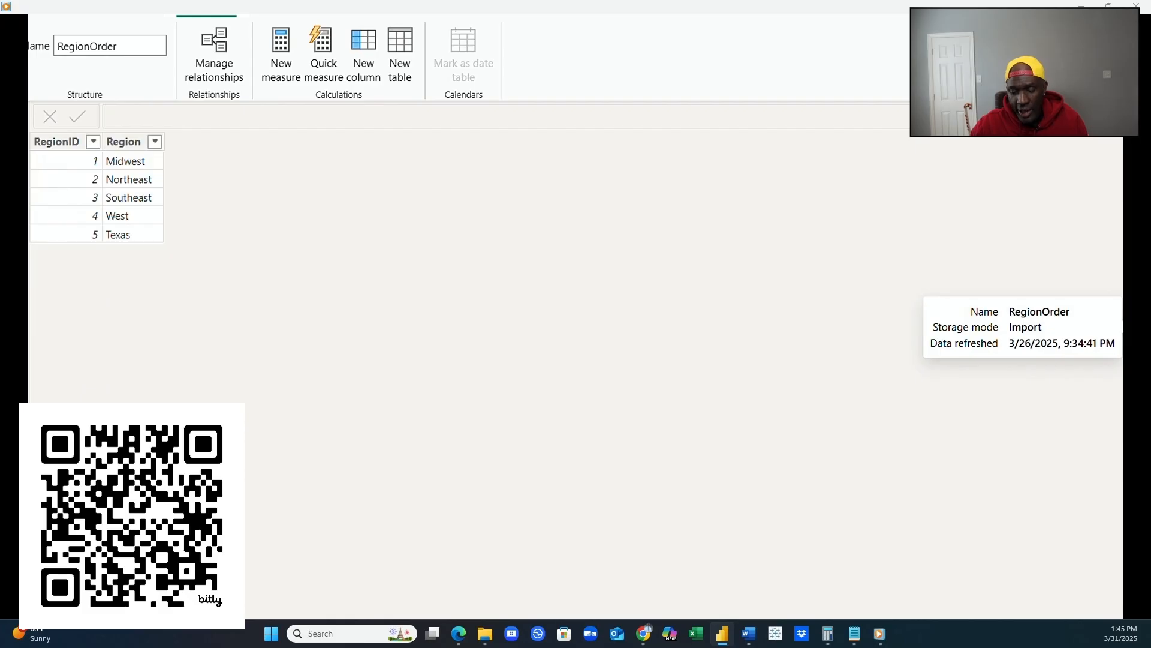
Review the columns of the PlantDetails, EnergySourceReference, EnergyGeneration and EnergyConsumption tables in turn.
{"action": "left_click", "coordinate": [1133, 309]}
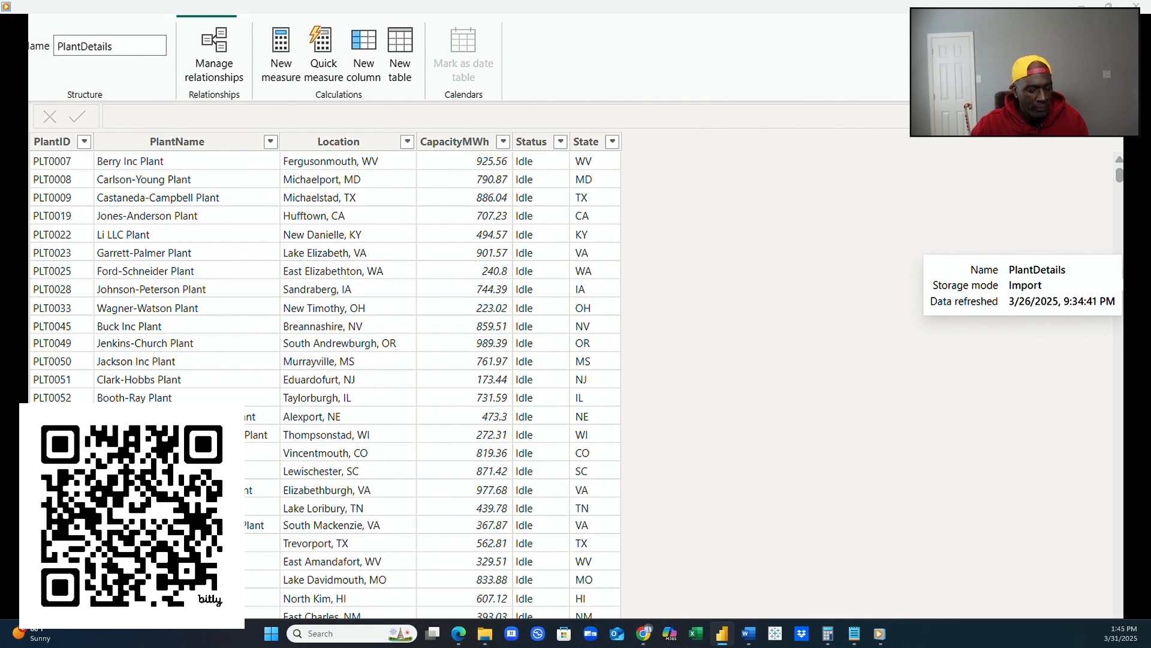
{"action": "left_click", "coordinate": [1133, 281]}
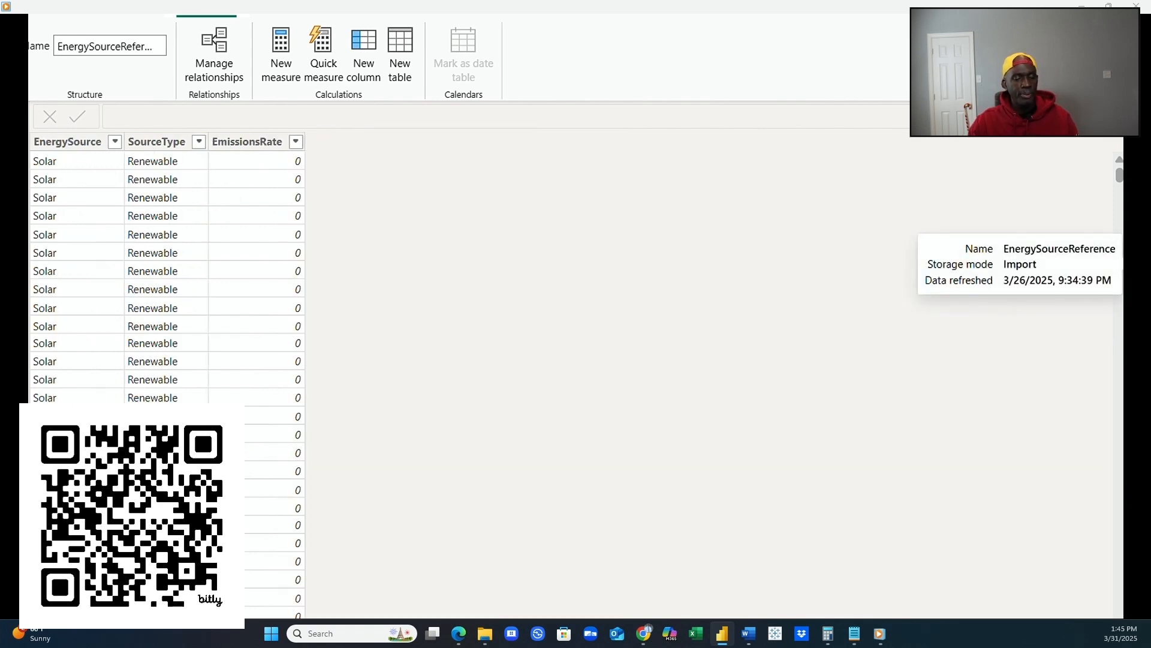
{"action": "left_click", "coordinate": [1133, 261]}
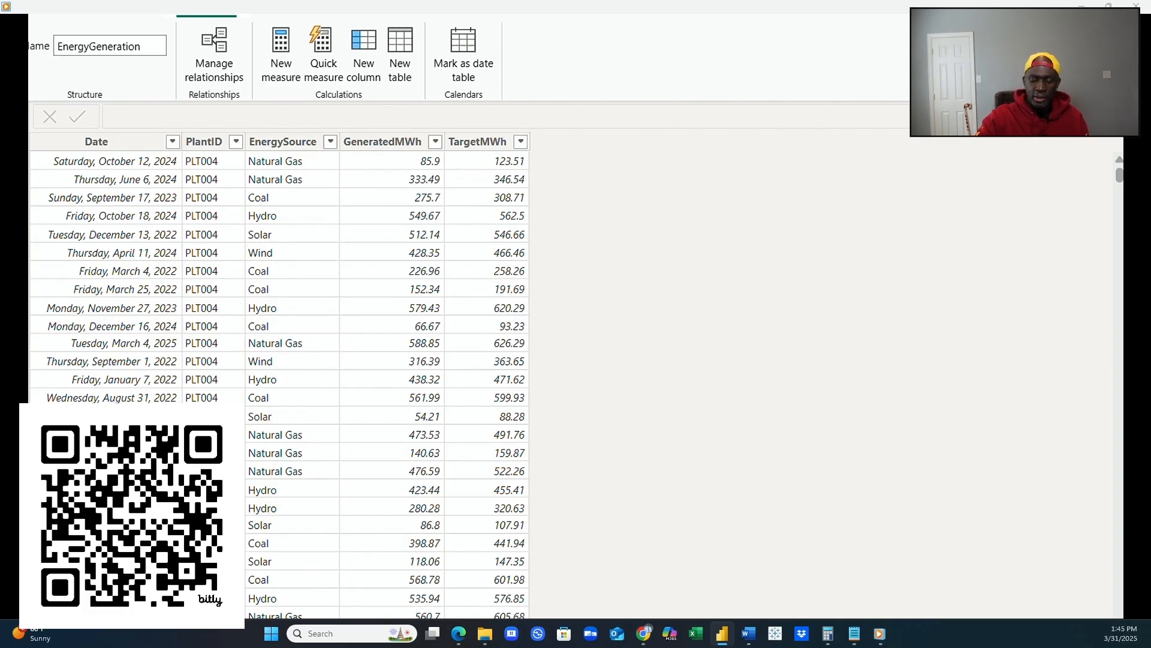
{"action": "left_click", "coordinate": [1133, 222]}
{"action": "mouse_move", "coordinate": [1133, 222]}
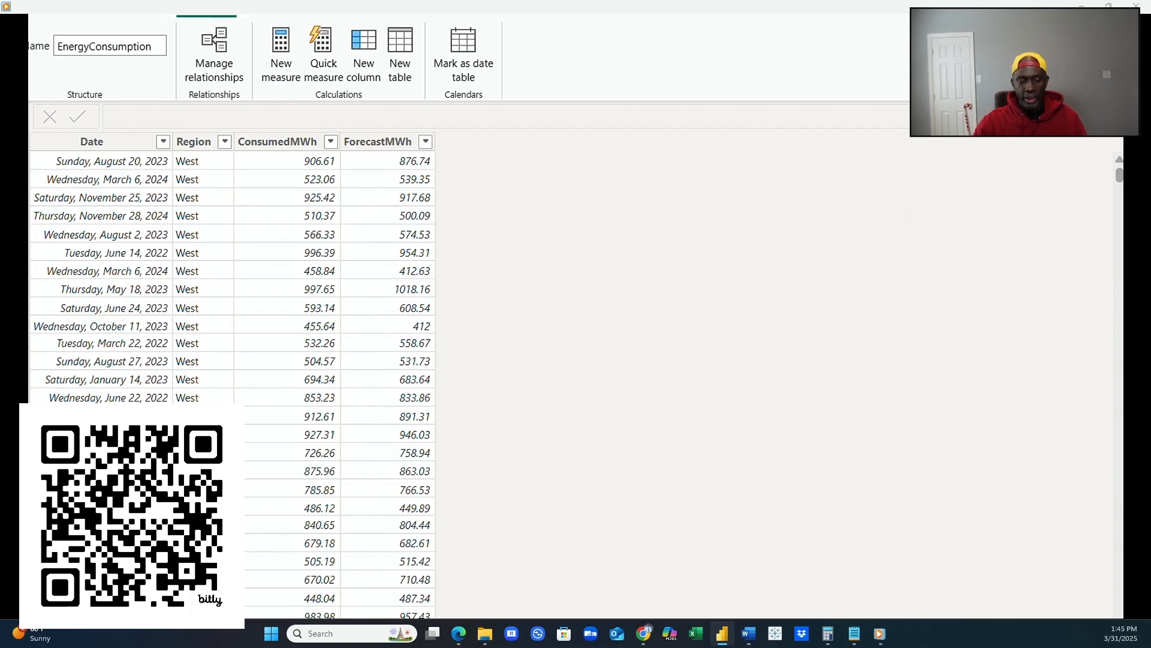
Examine the rows and columns of the _calendar table, then reopen the USstates table.
{"action": "left_click", "coordinate": [1133, 201]}
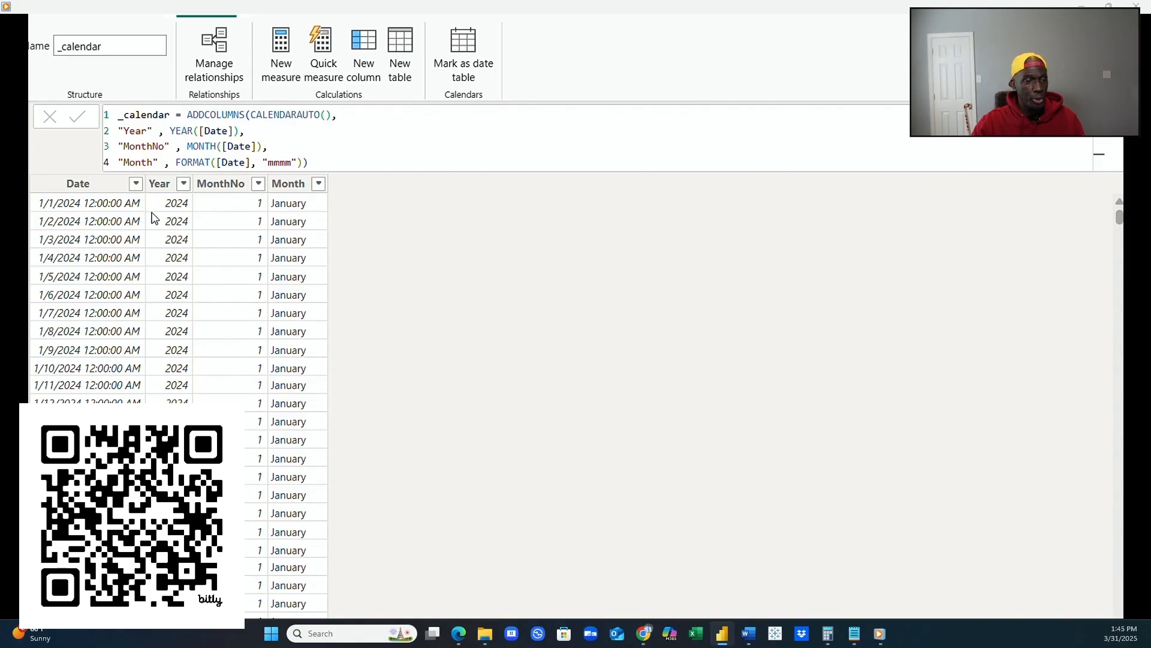
{"action": "scroll", "coordinate": [270, 387], "scroll_direction": "down", "scroll_amount": 5}
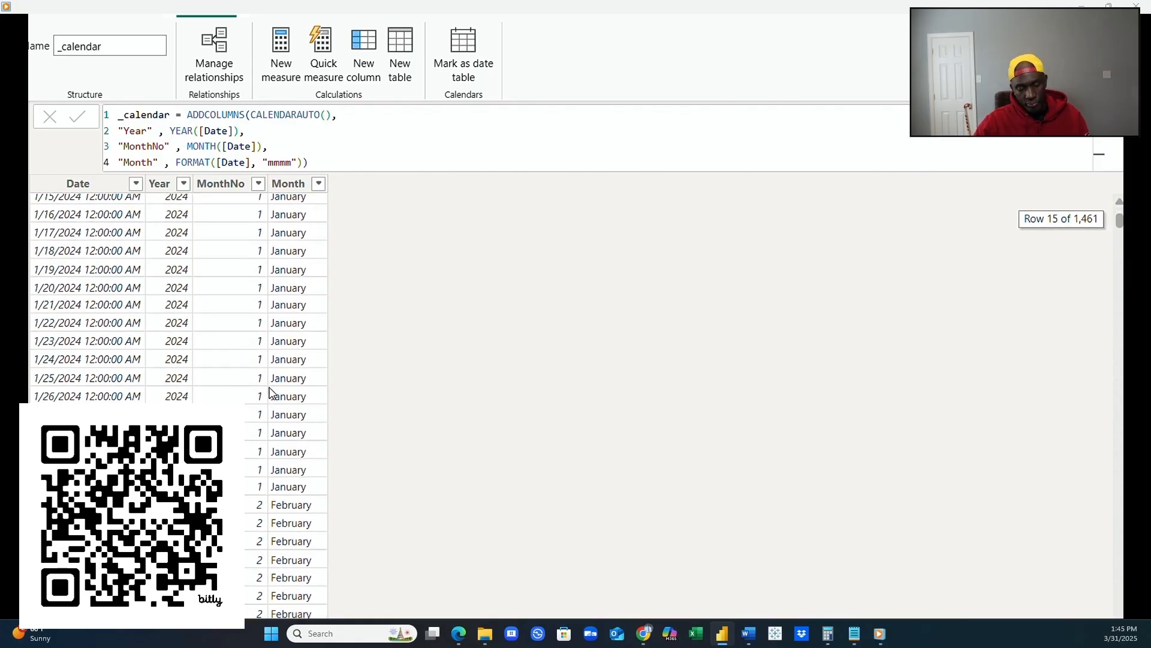
{"action": "scroll", "coordinate": [961, 245], "scroll_direction": "up", "scroll_amount": 5}
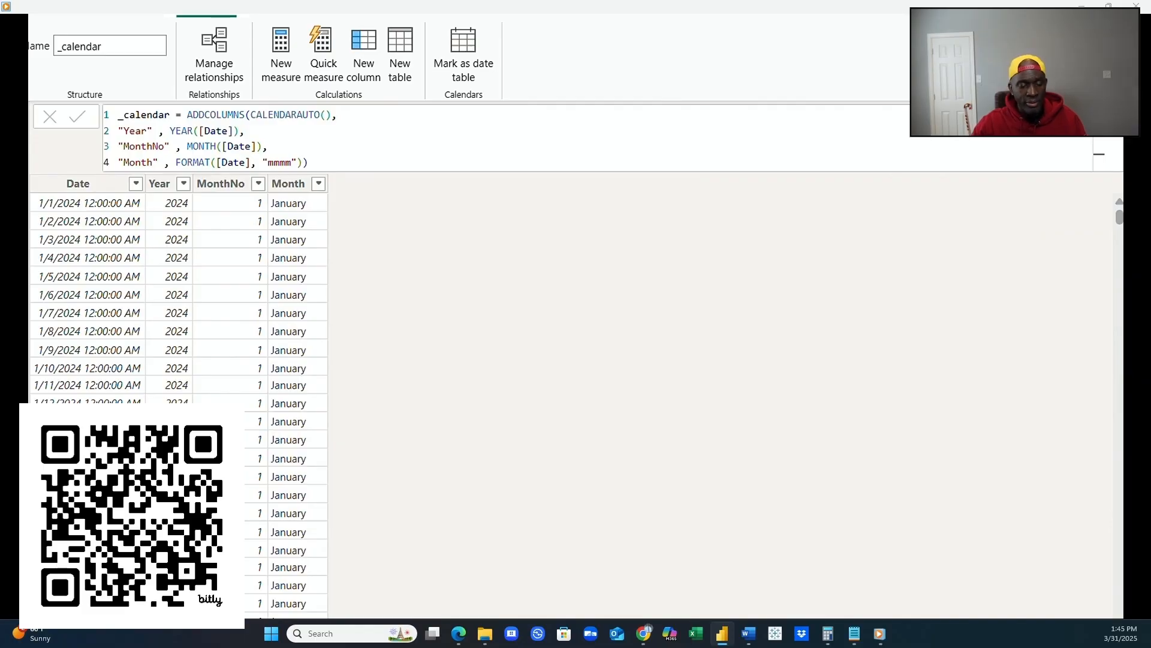
{"action": "left_click", "coordinate": [1138, 353]}
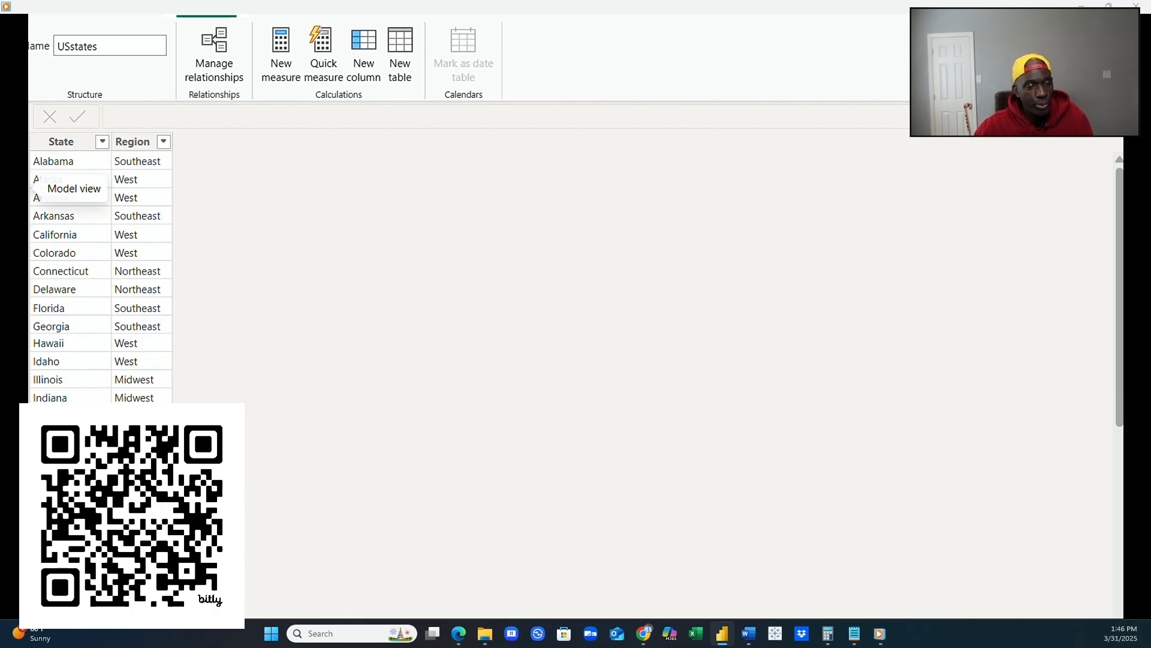
Open the model diagram and move the PlantDowntime table below EnergySourceReference, close to PlantDetails.
{"action": "left_click", "coordinate": [15, 193]}
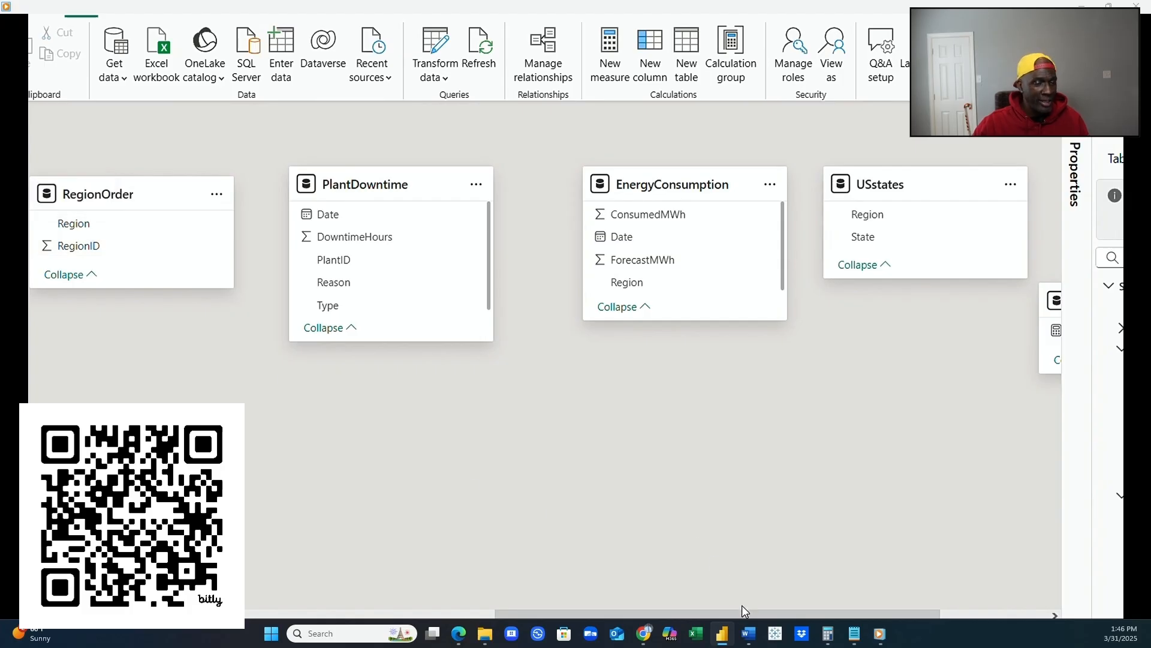
{"action": "left_click_drag", "start_coordinate": [743, 613], "coordinate": [455, 610]}
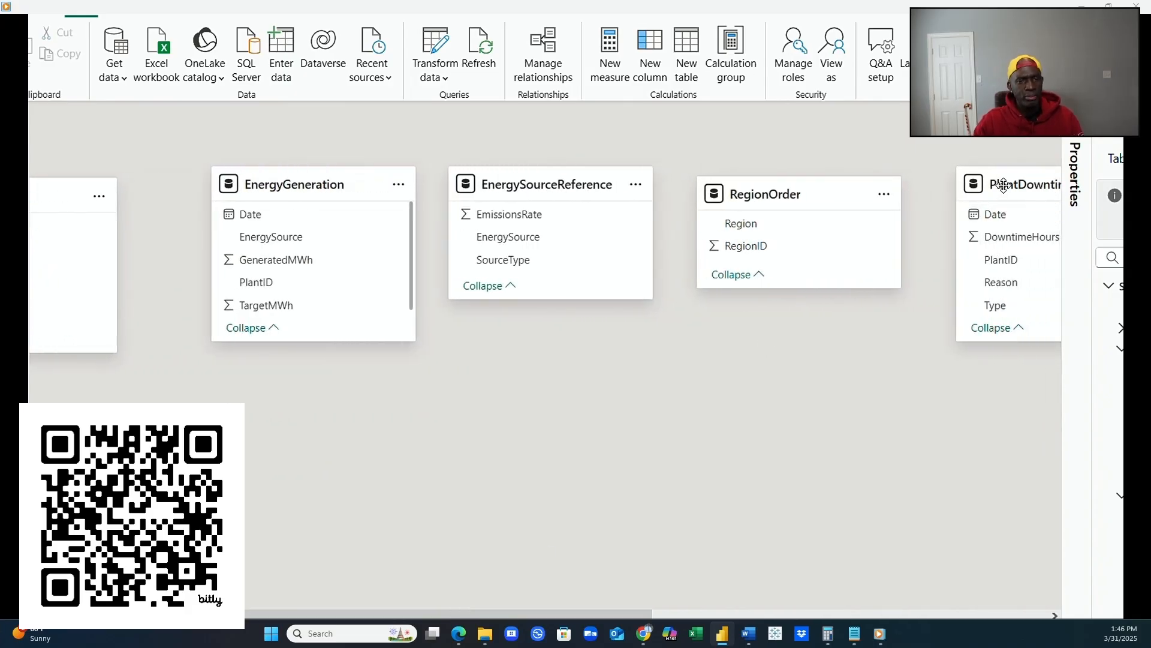
{"action": "left_click_drag", "start_coordinate": [1007, 192], "coordinate": [524, 435]}
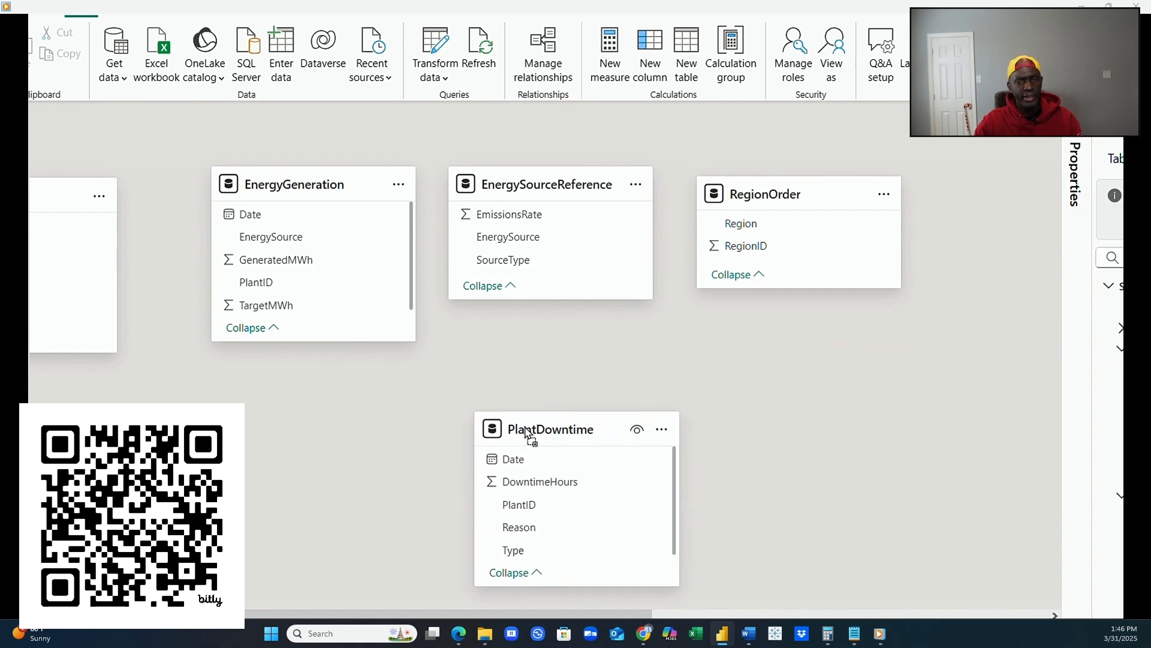
{"action": "left_click_drag", "start_coordinate": [300, 615], "coordinate": [247, 614]}
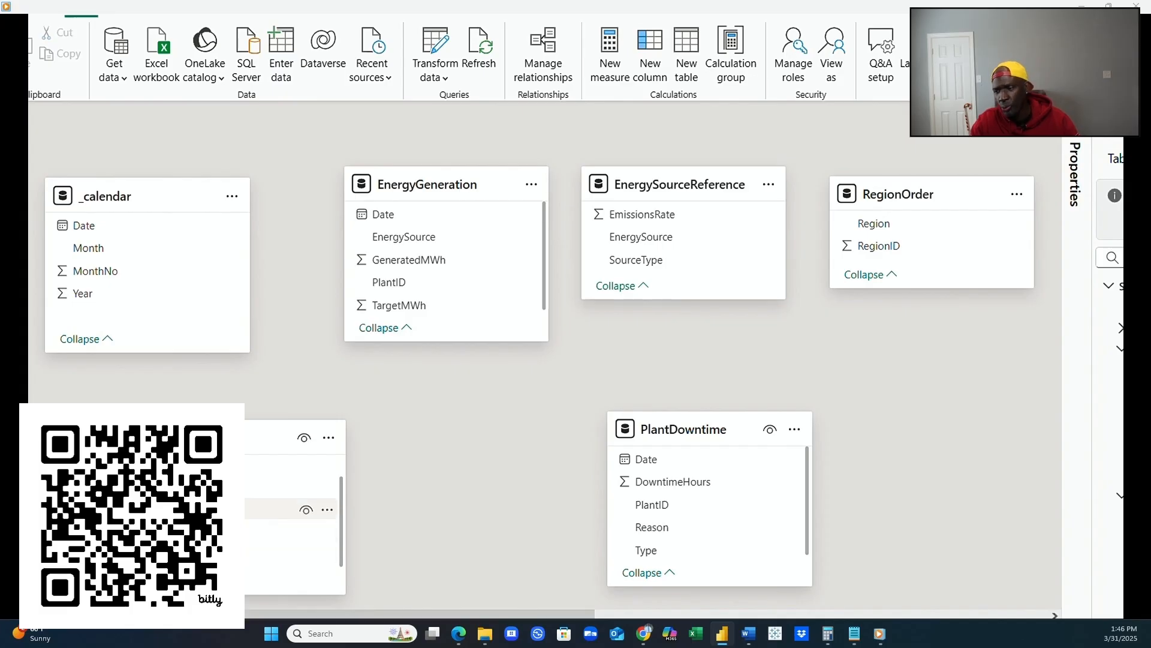
Create active one-to-many, single-direction relationships from PlantDetails' PlantID to PlantID in PlantDowntime and in EnergyGeneration.
{"action": "left_click_drag", "start_coordinate": [228, 486], "coordinate": [653, 517]}
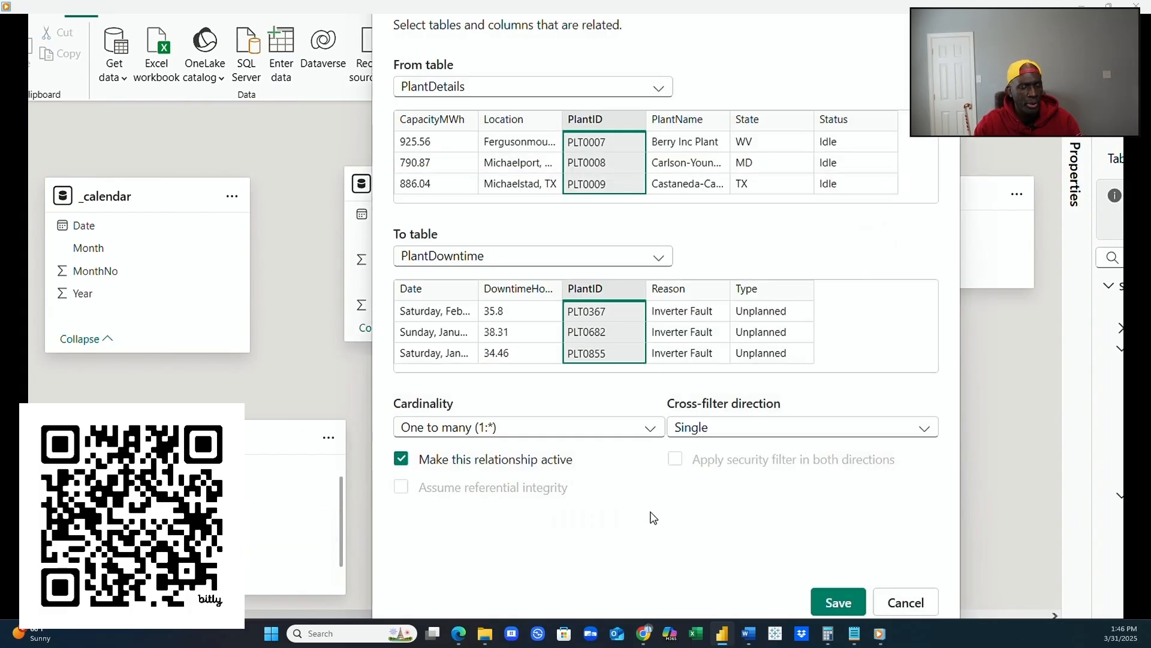
{"action": "left_click", "coordinate": [839, 601]}
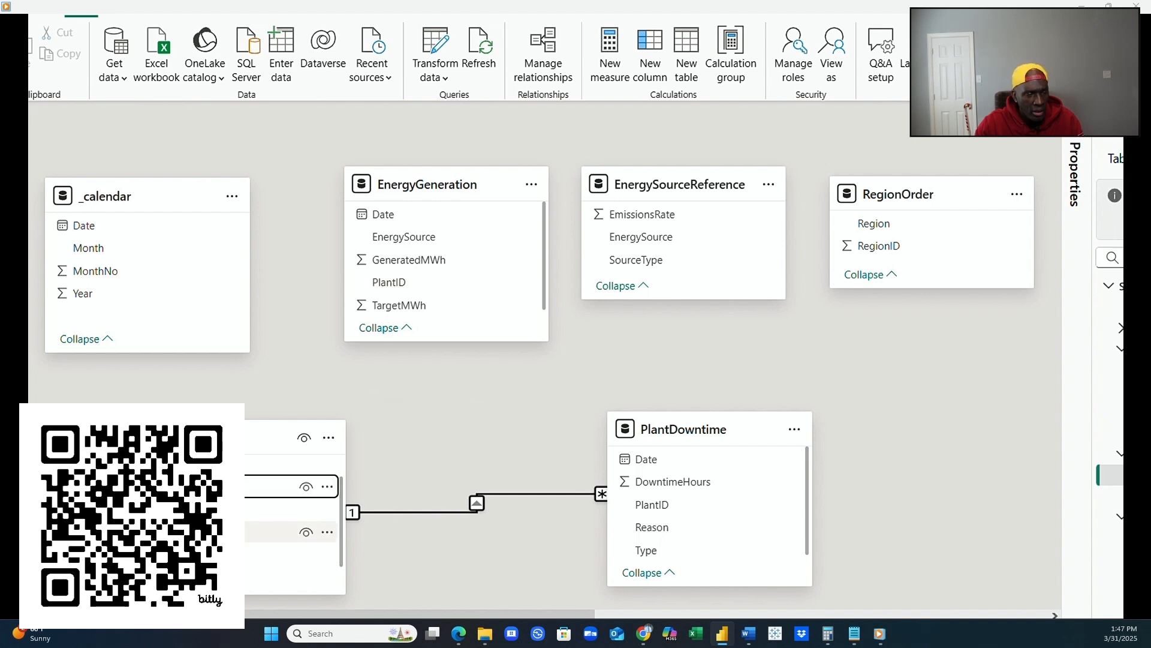
{"action": "left_click_drag", "start_coordinate": [270, 486], "coordinate": [396, 294]}
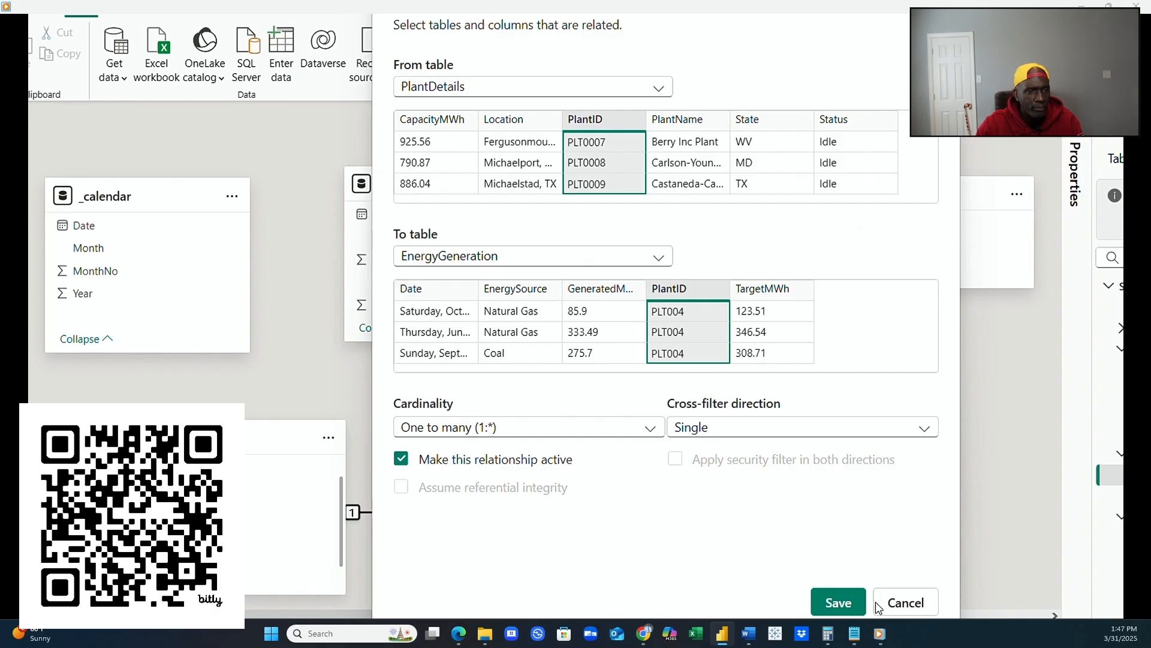
{"action": "left_click", "coordinate": [846, 608]}
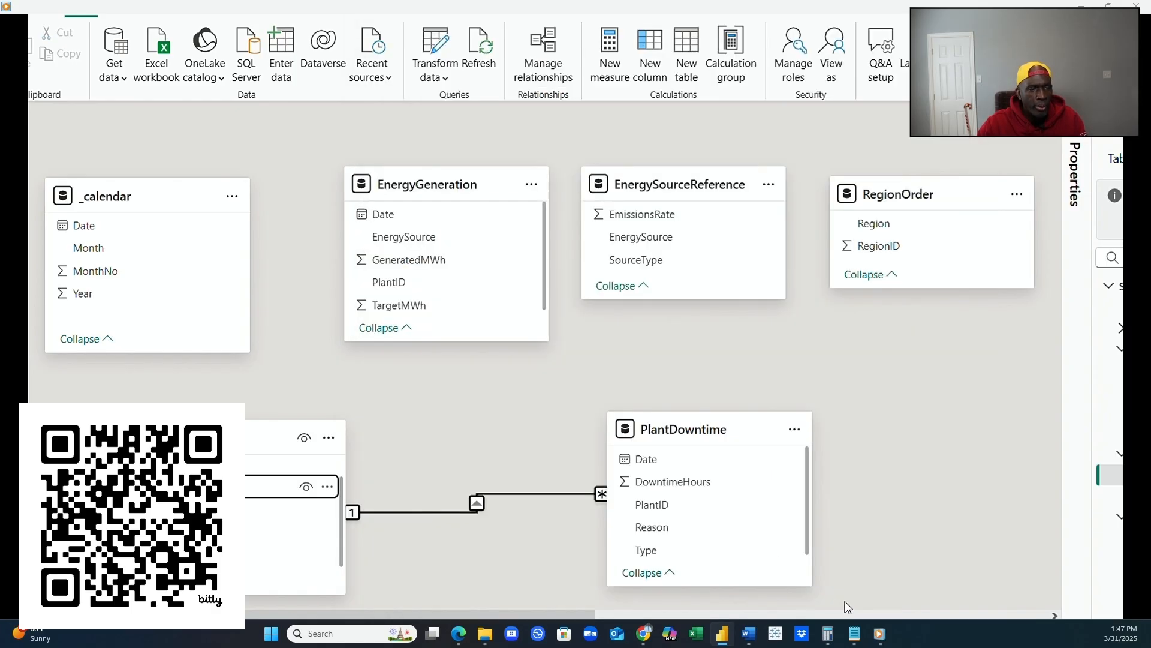
Rearrange the related tables in the diagram so PlantDetails sits above and between EnergyGeneration and PlantDowntime.
{"action": "left_click_drag", "start_coordinate": [257, 442], "coordinate": [480, 437]}
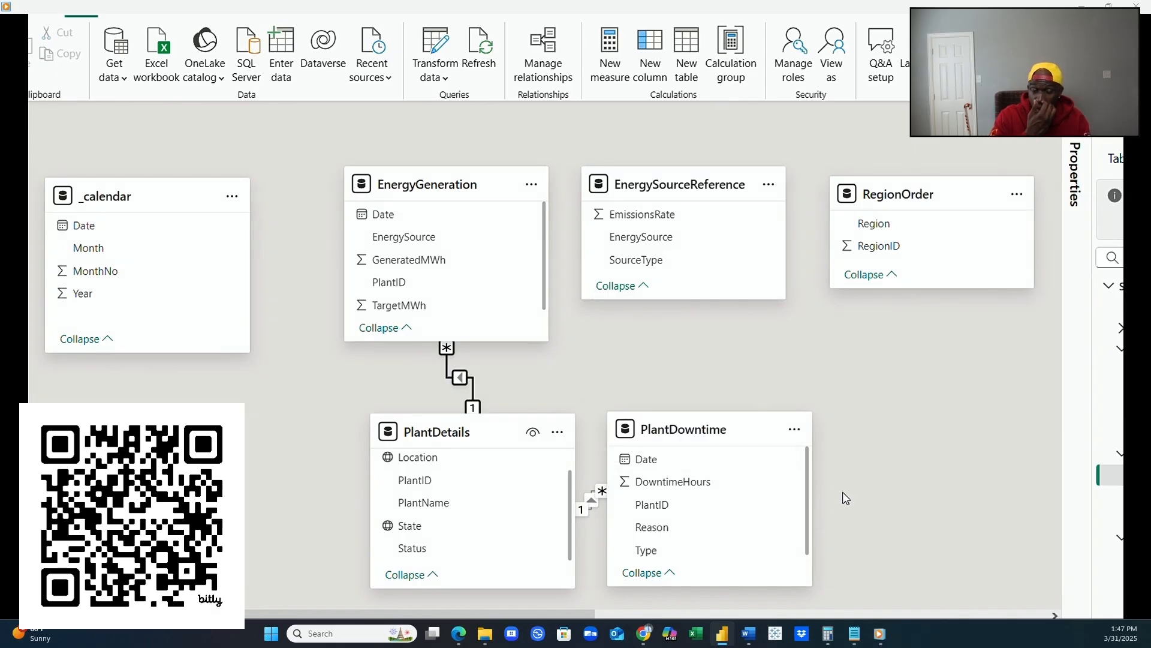
{"action": "left_click_drag", "start_coordinate": [711, 432], "coordinate": [753, 384]}
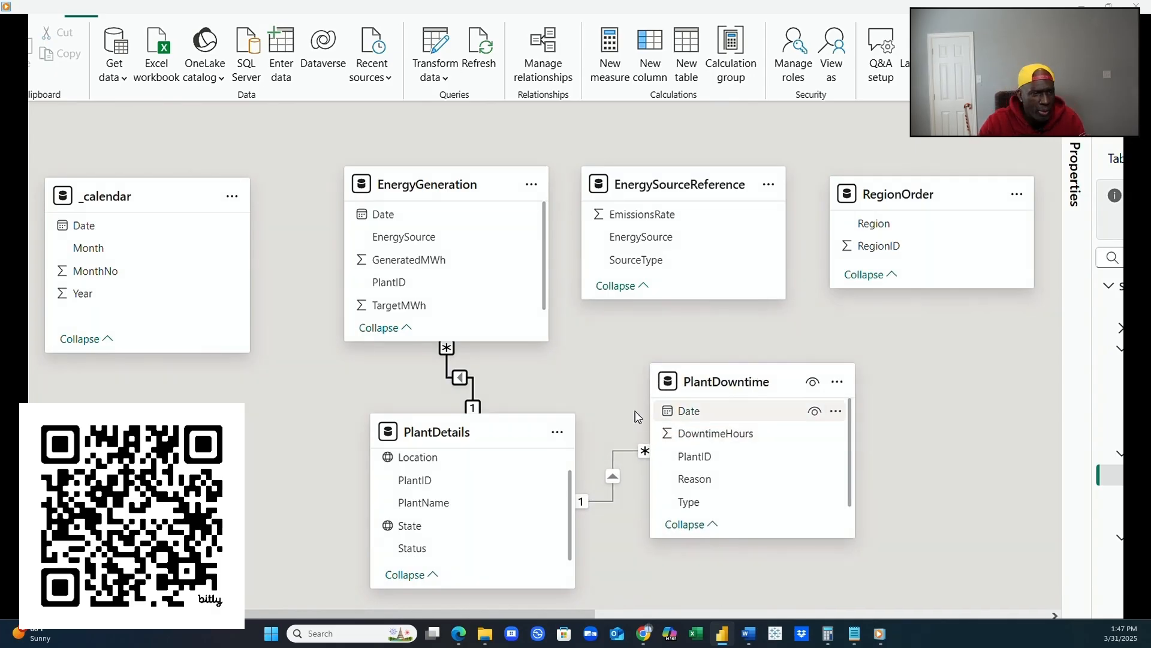
{"action": "left_click_drag", "start_coordinate": [476, 443], "coordinate": [539, 445]}
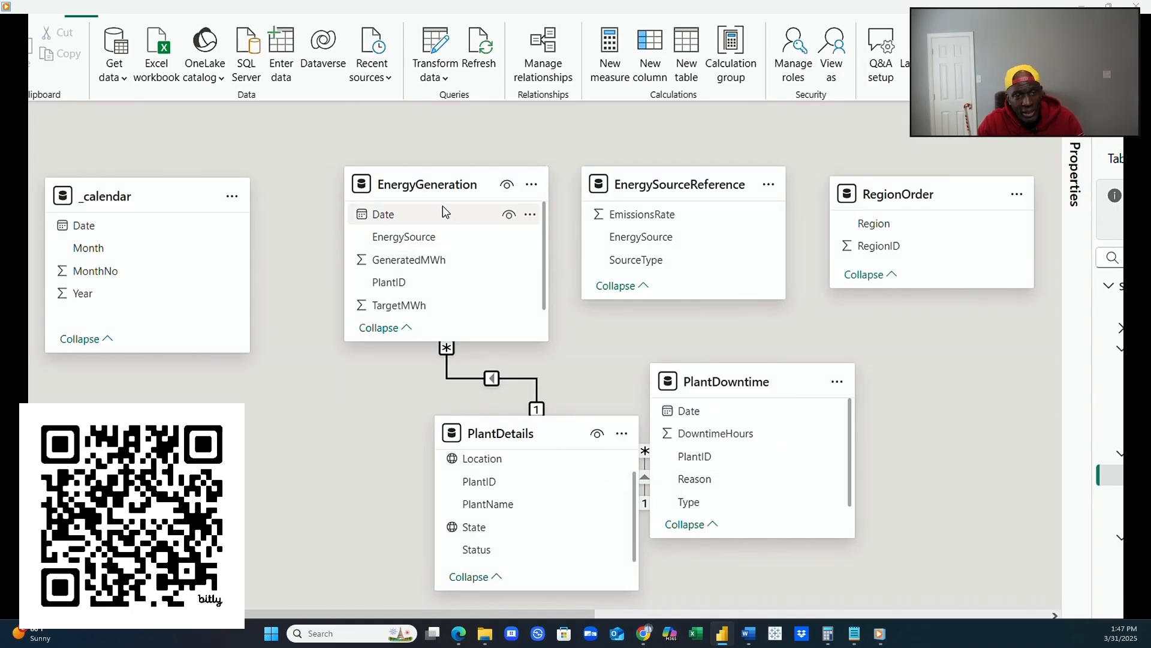
{"action": "left_click_drag", "start_coordinate": [446, 191], "coordinate": [250, 491]}
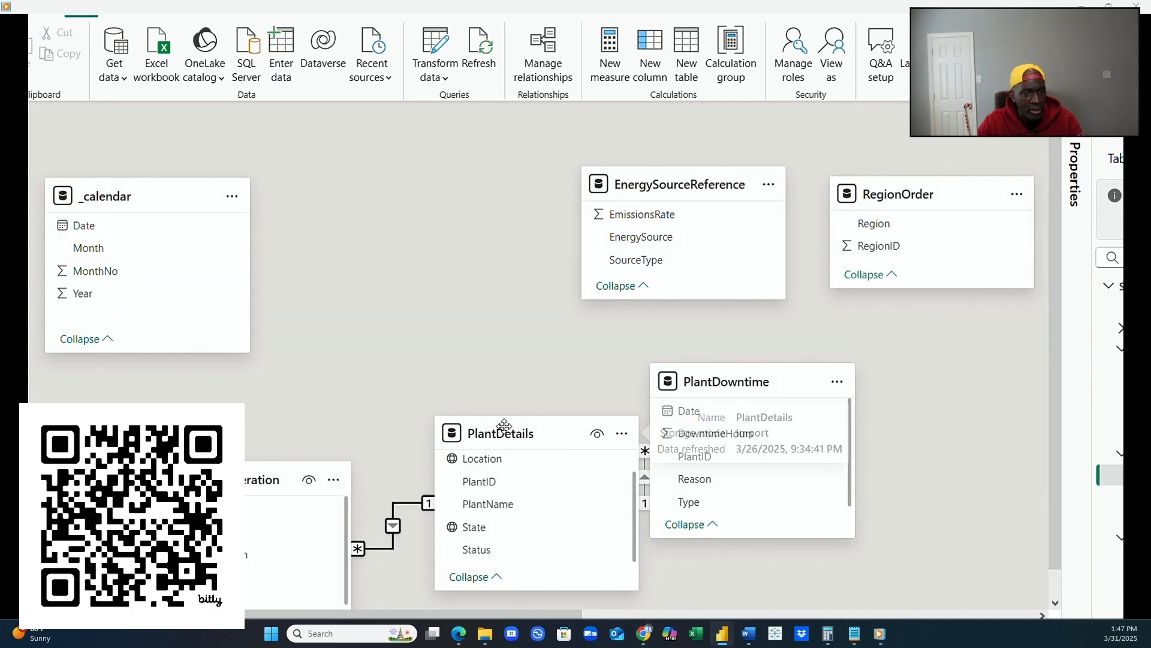
{"action": "left_click_drag", "start_coordinate": [502, 432], "coordinate": [435, 335]}
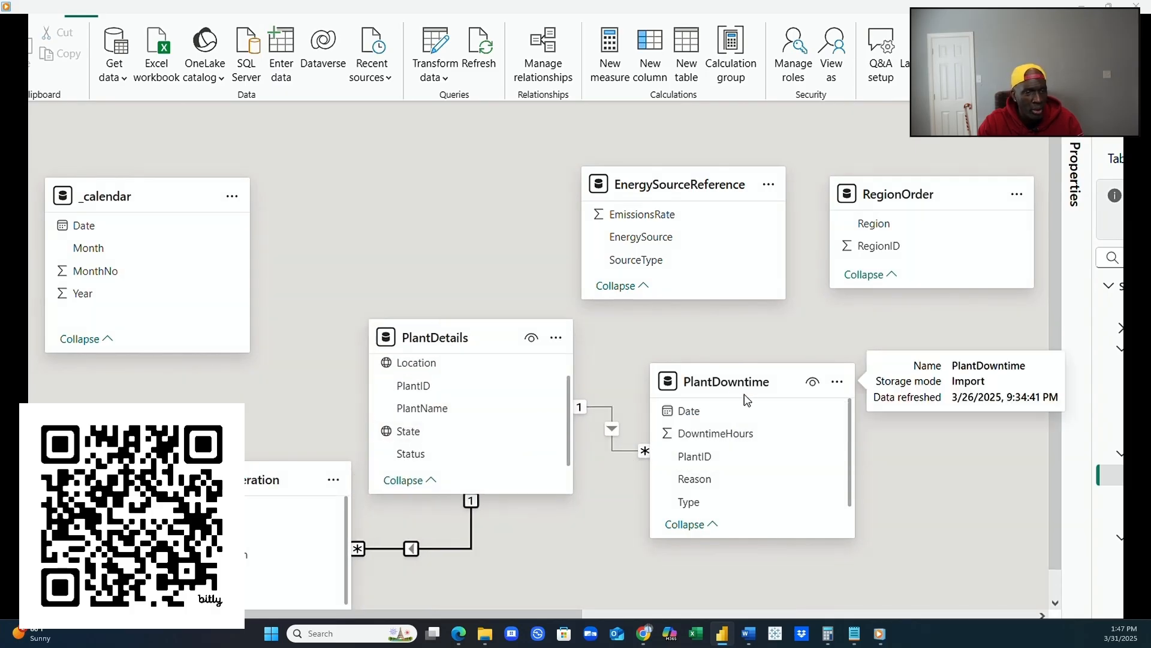
{"action": "left_click_drag", "start_coordinate": [747, 399], "coordinate": [737, 500]}
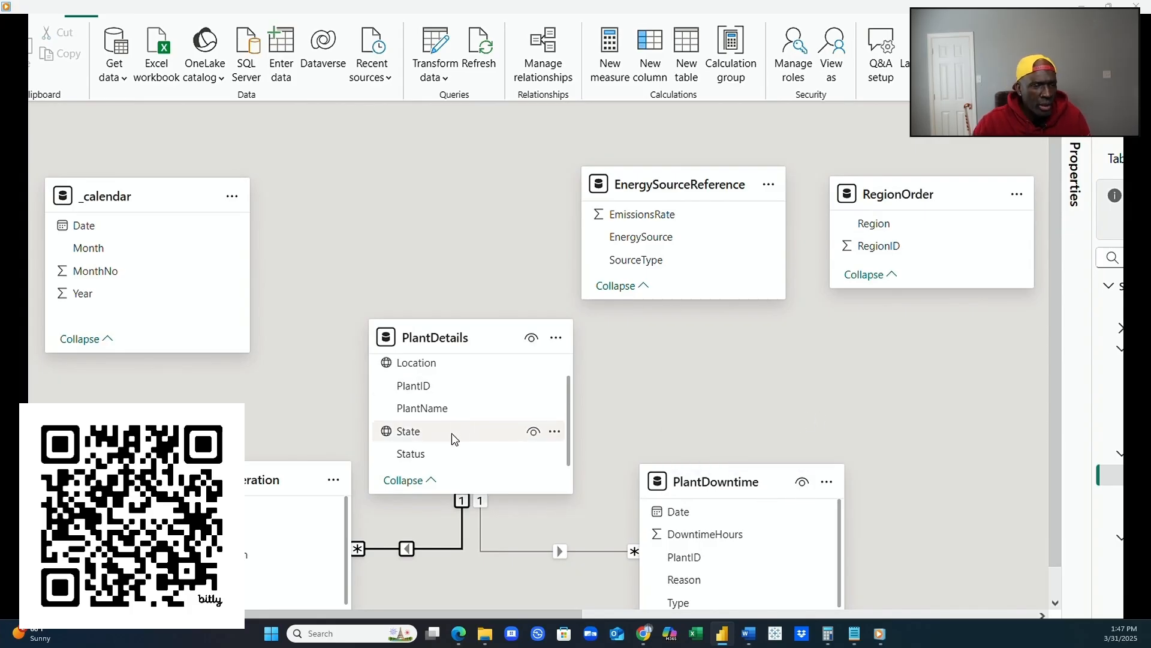
Move the EnergyConsumption table across the diagram to sit directly below RegionOrder.
{"action": "scroll", "coordinate": [984, 288], "scroll_direction": "down", "scroll_amount": 1}
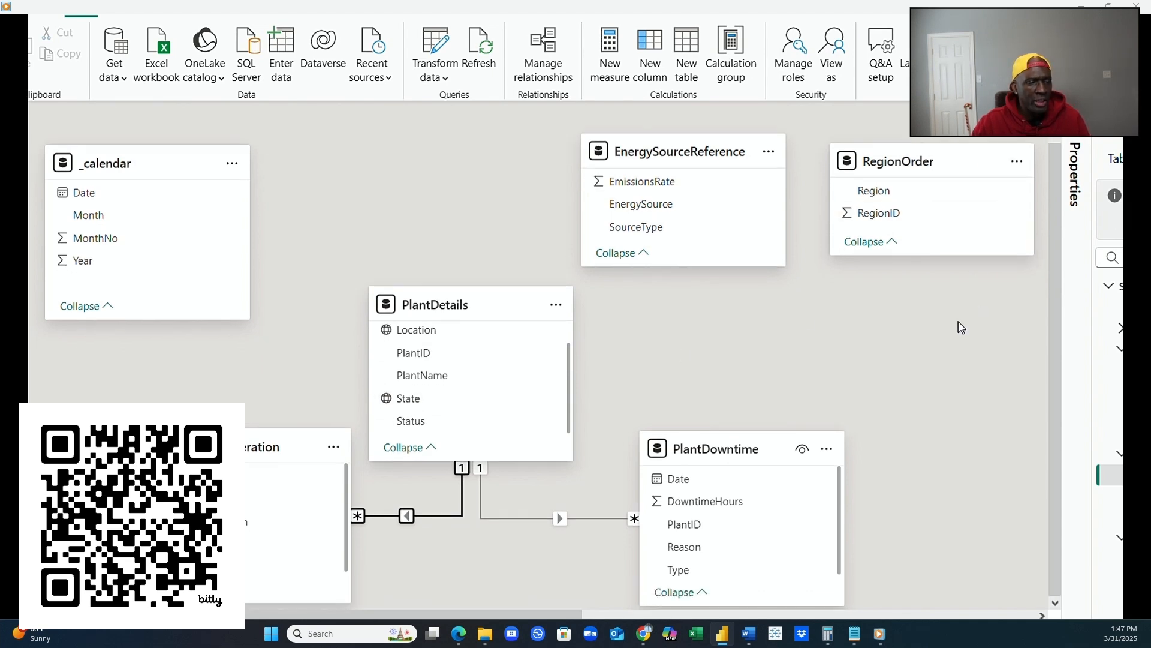
{"action": "left_click_drag", "start_coordinate": [560, 613], "coordinate": [846, 604]}
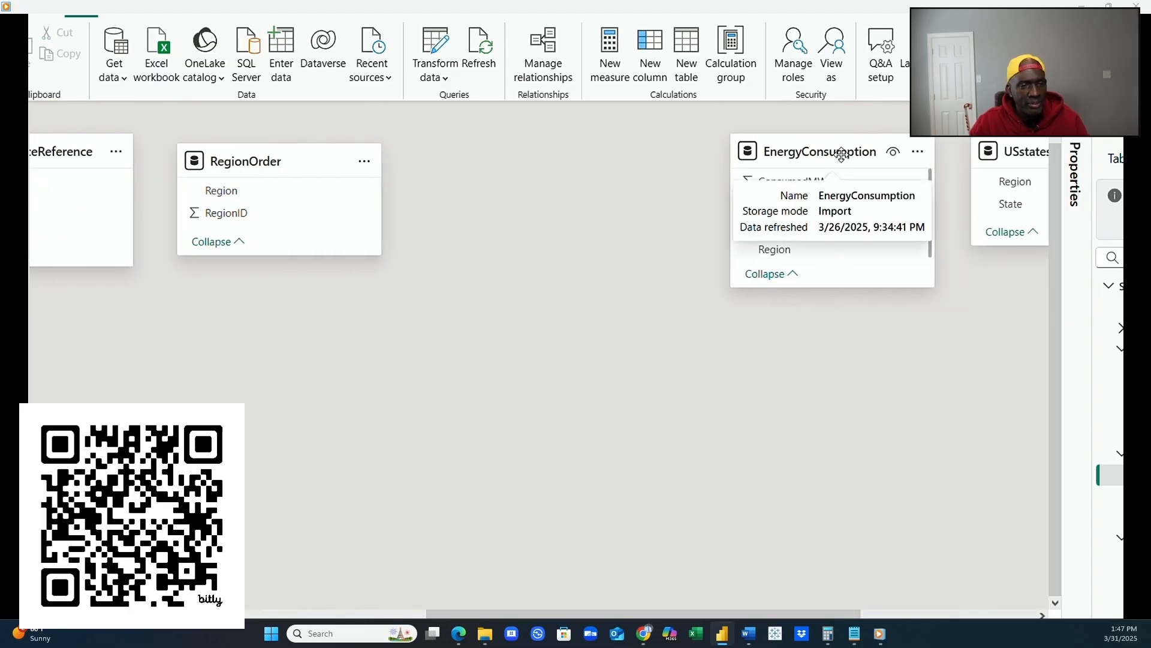
{"action": "left_click_drag", "start_coordinate": [840, 152], "coordinate": [432, 305]}
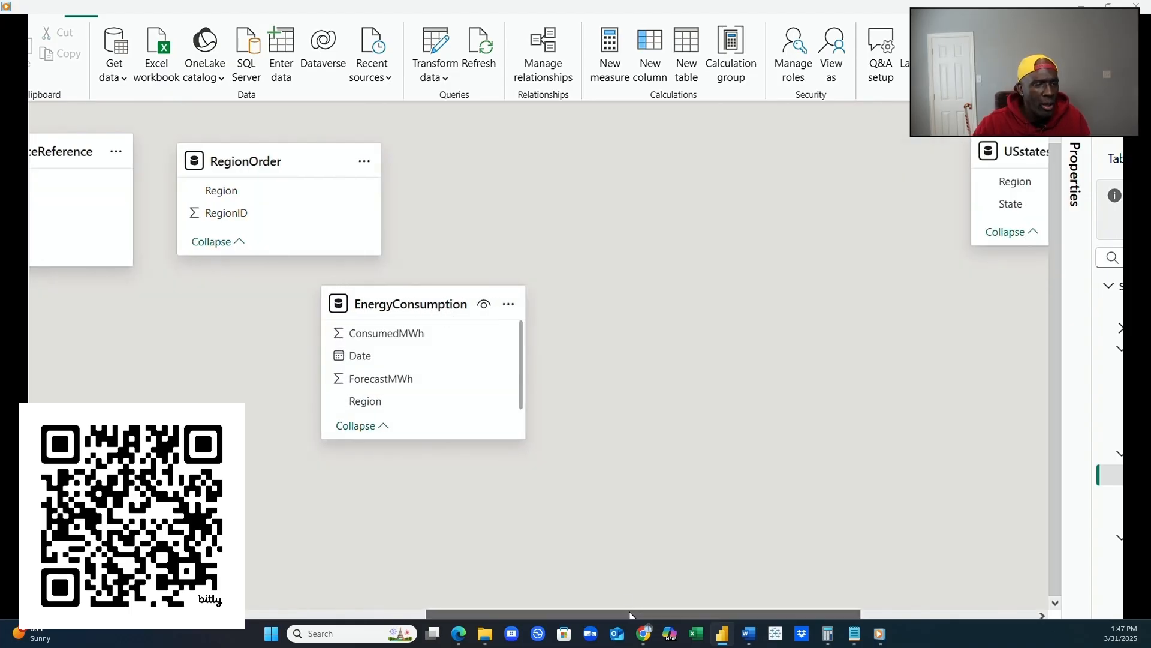
{"action": "left_click_drag", "start_coordinate": [629, 612], "coordinate": [386, 613]}
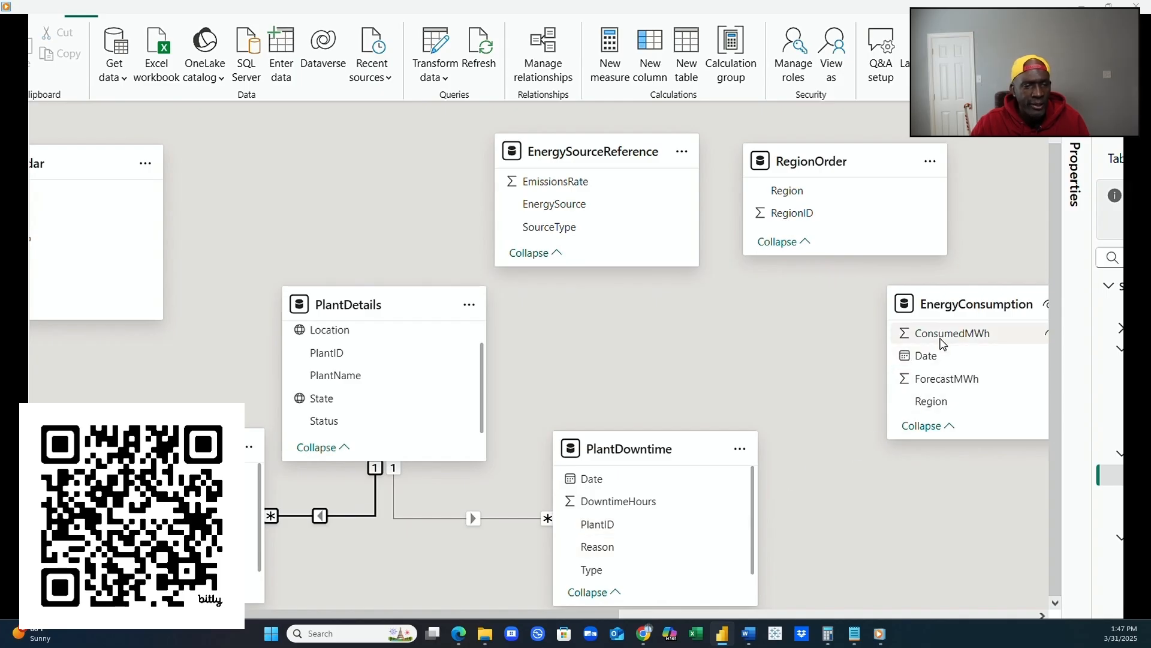
{"action": "left_click_drag", "start_coordinate": [938, 305], "coordinate": [804, 310]}
Bring USstates close to EnergyConsumption and create an active one-to-many, single-direction relationship from RegionOrder's Region to USstates' Region.
{"action": "left_click_drag", "start_coordinate": [605, 614], "coordinate": [998, 570]}
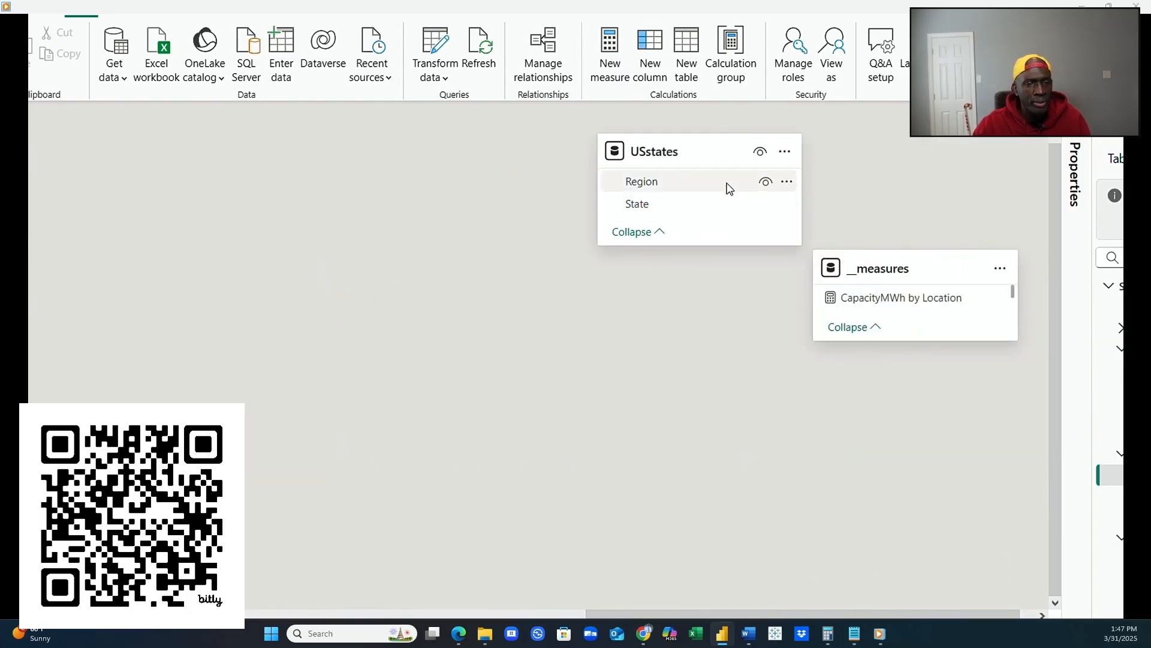
{"action": "left_click_drag", "start_coordinate": [705, 171], "coordinate": [173, 453]}
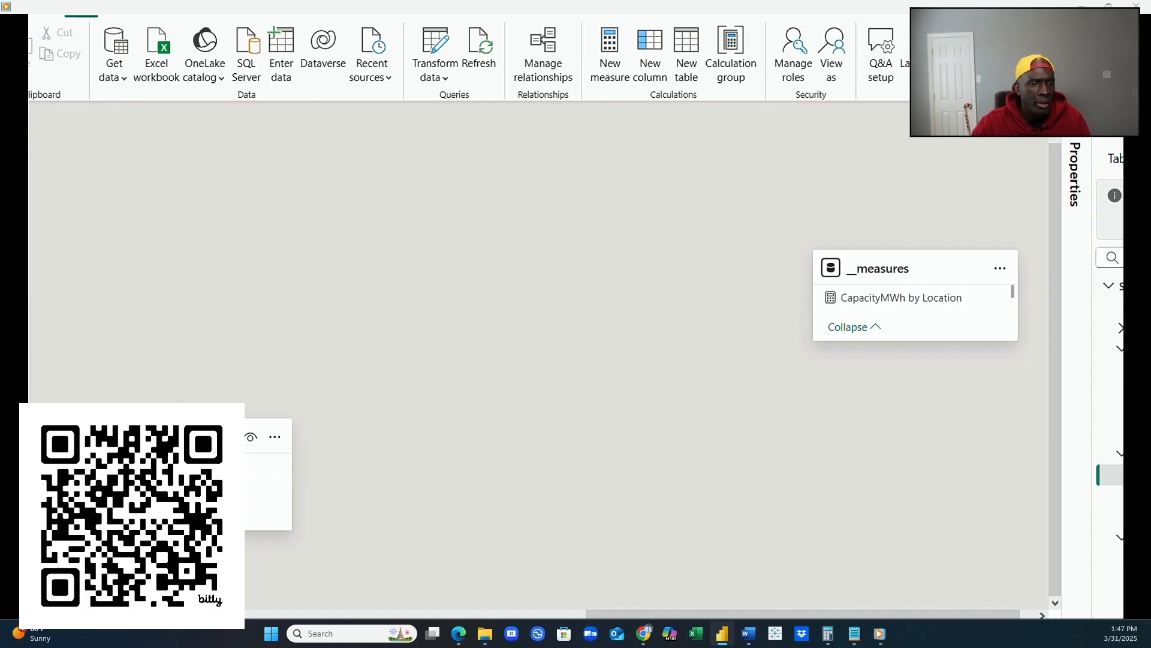
{"action": "left_click_drag", "start_coordinate": [607, 610], "coordinate": [363, 611]}
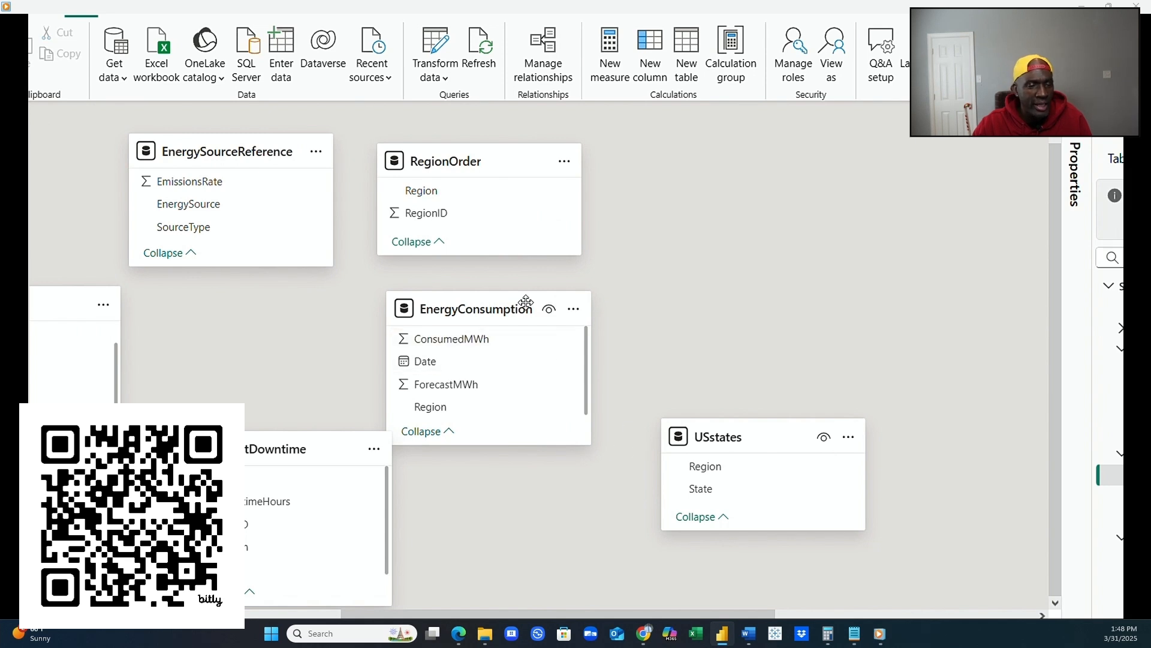
{"action": "left_click_drag", "start_coordinate": [429, 195], "coordinate": [738, 476]}
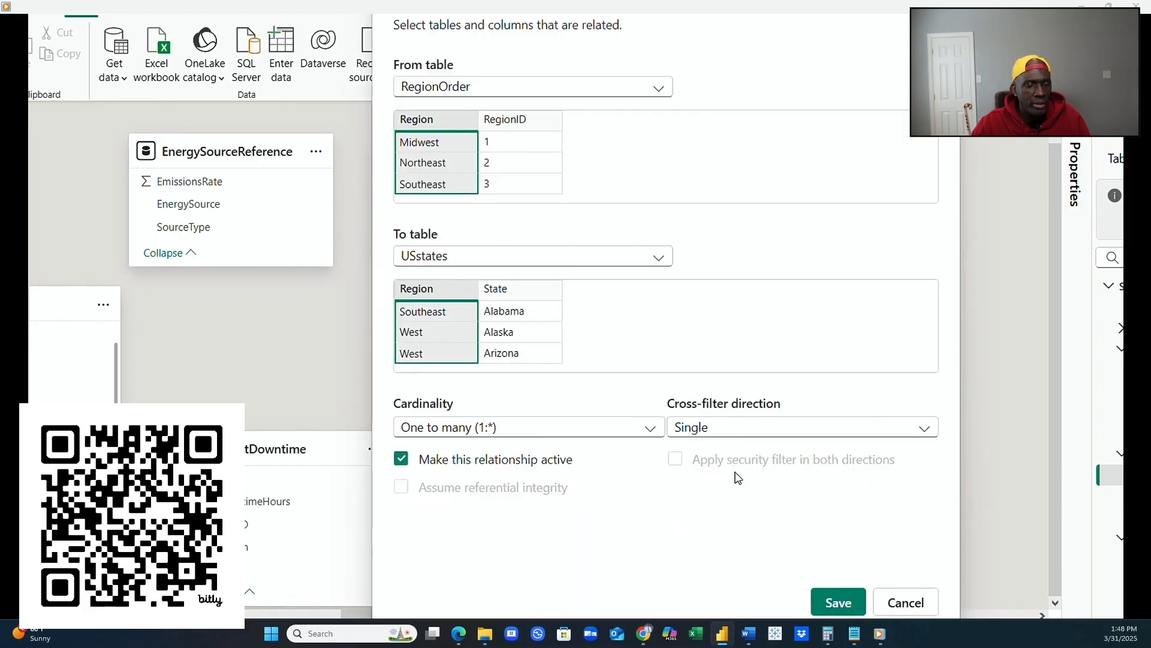
{"action": "left_click", "coordinate": [833, 602]}
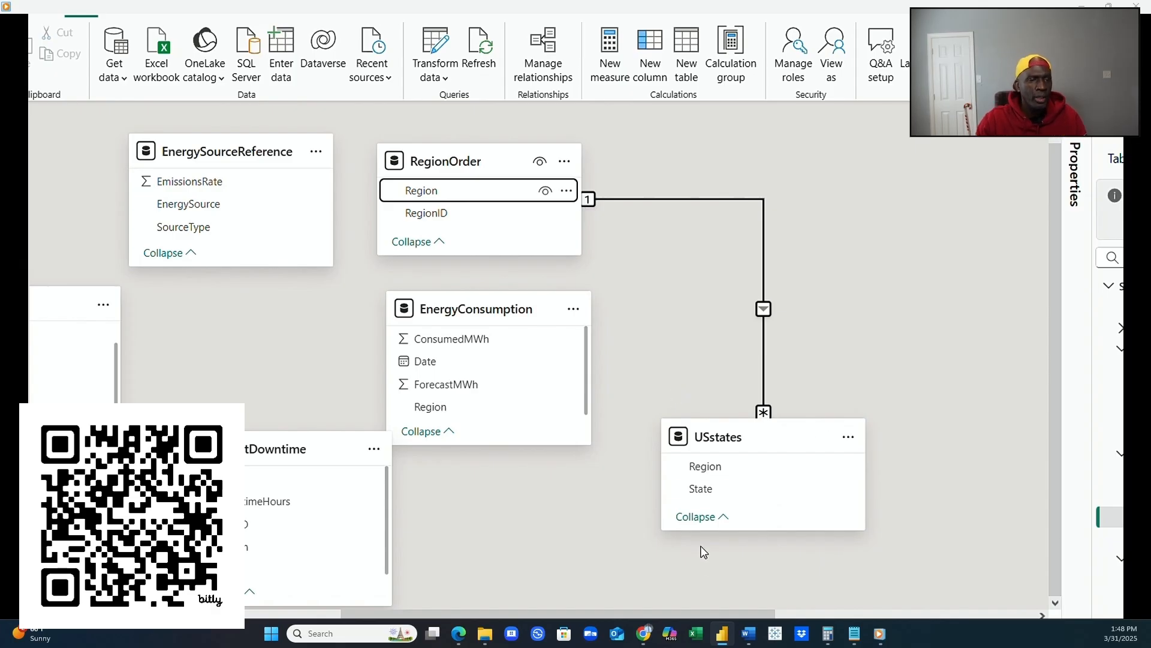
Compare the PlantDetails table's data and columns with its fields and neighbouring tables in the model diagram.
{"action": "left_click_drag", "start_coordinate": [721, 613], "coordinate": [630, 612]}
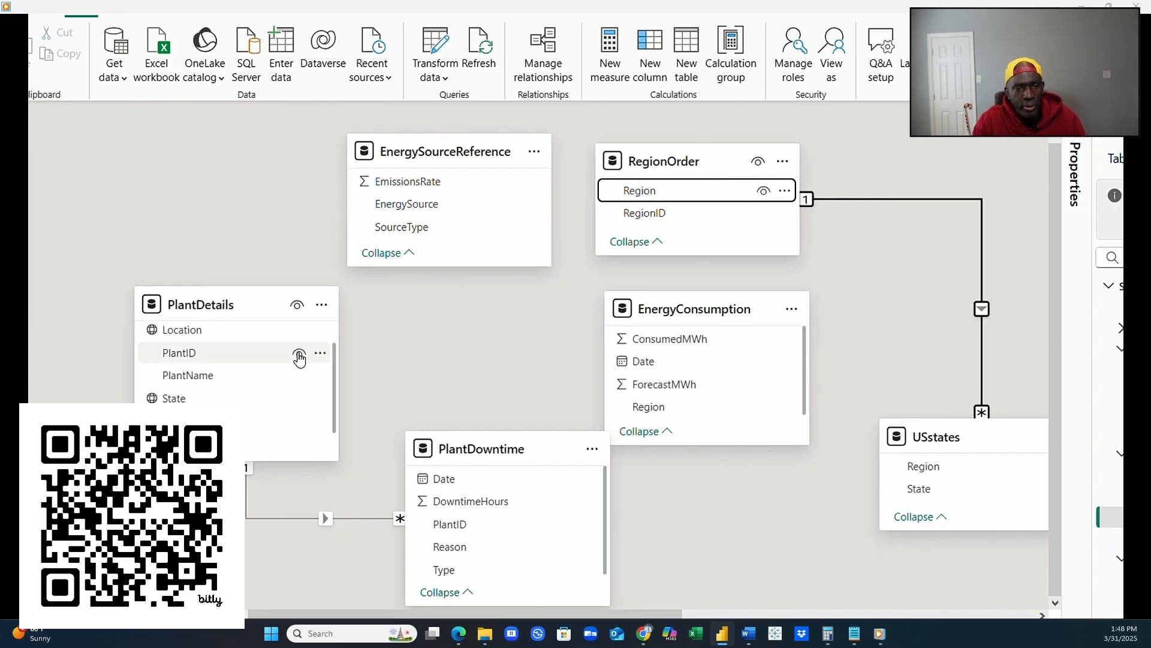
{"action": "left_click", "coordinate": [13, 154]}
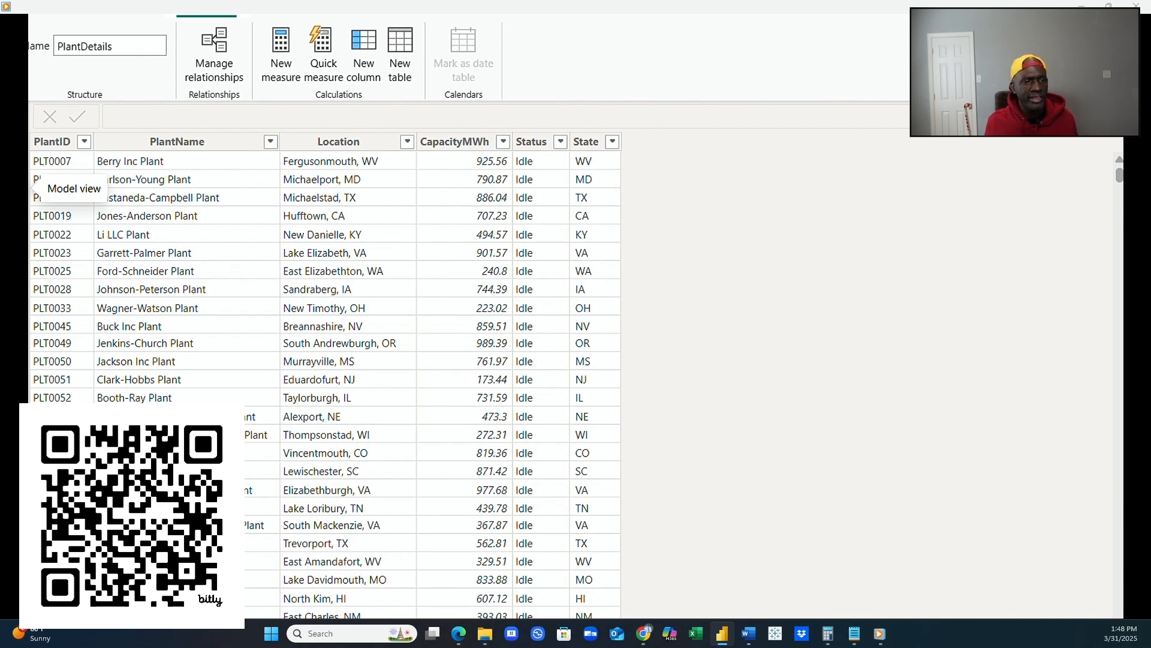
{"action": "left_click", "coordinate": [14, 188]}
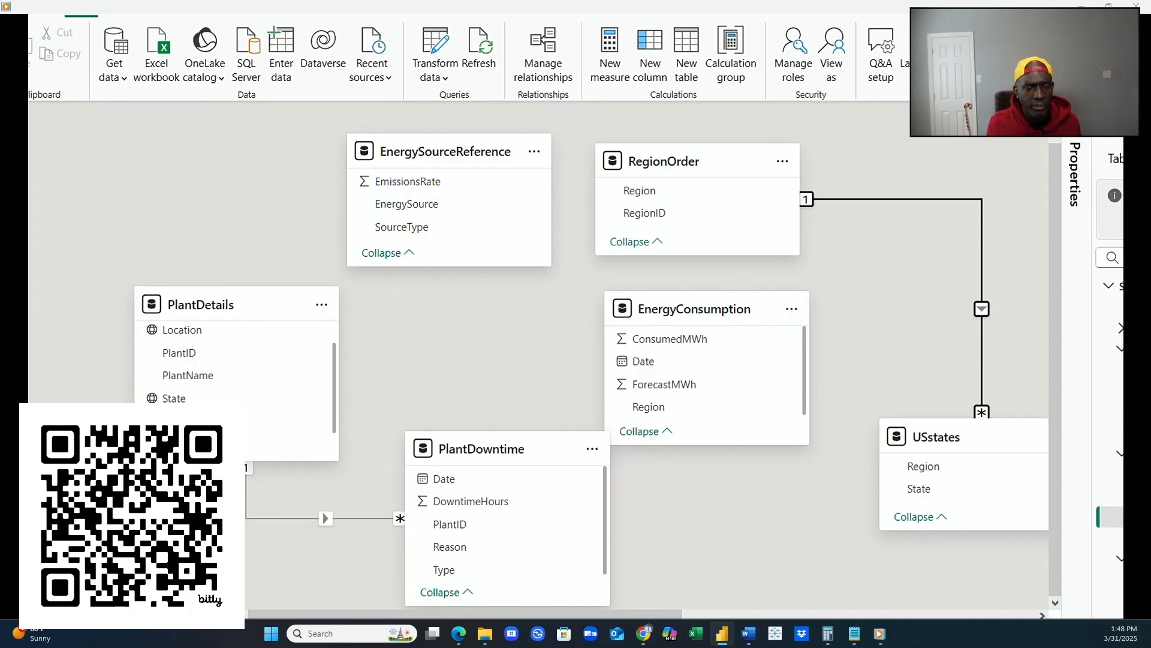
{"action": "left_click", "coordinate": [24, 159]}
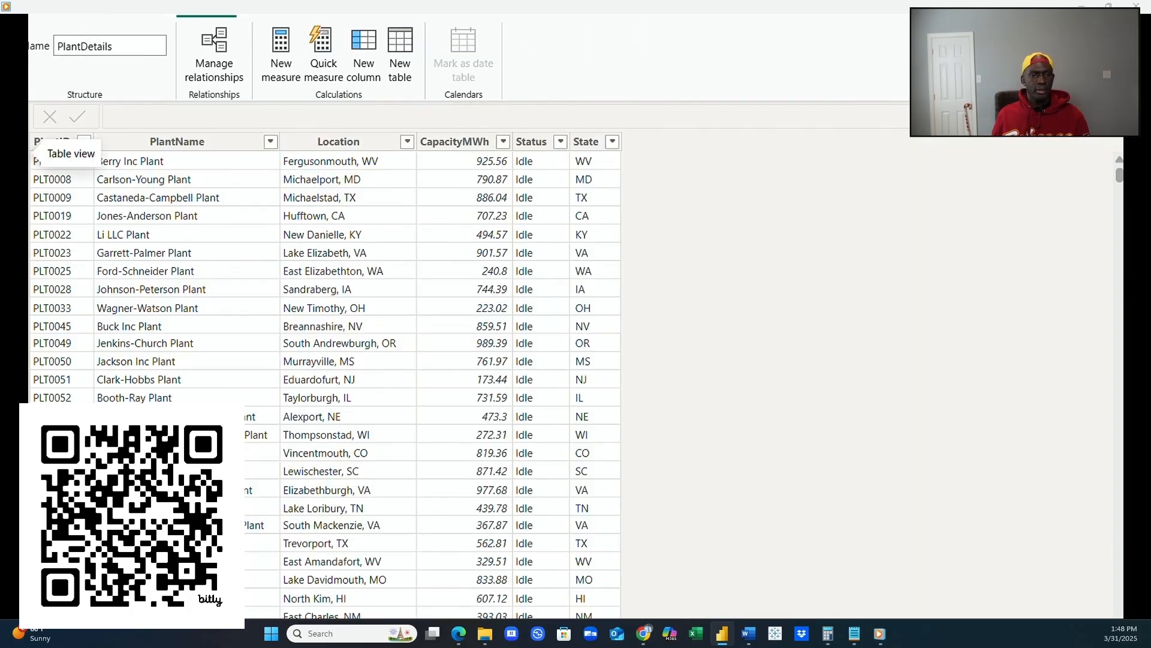
Rearrange the diagram so USstates and RegionOrder sit side by side above PlantDetails, with EnergySourceReference beside EnergyConsumption.
{"action": "left_click", "coordinate": [15, 188]}
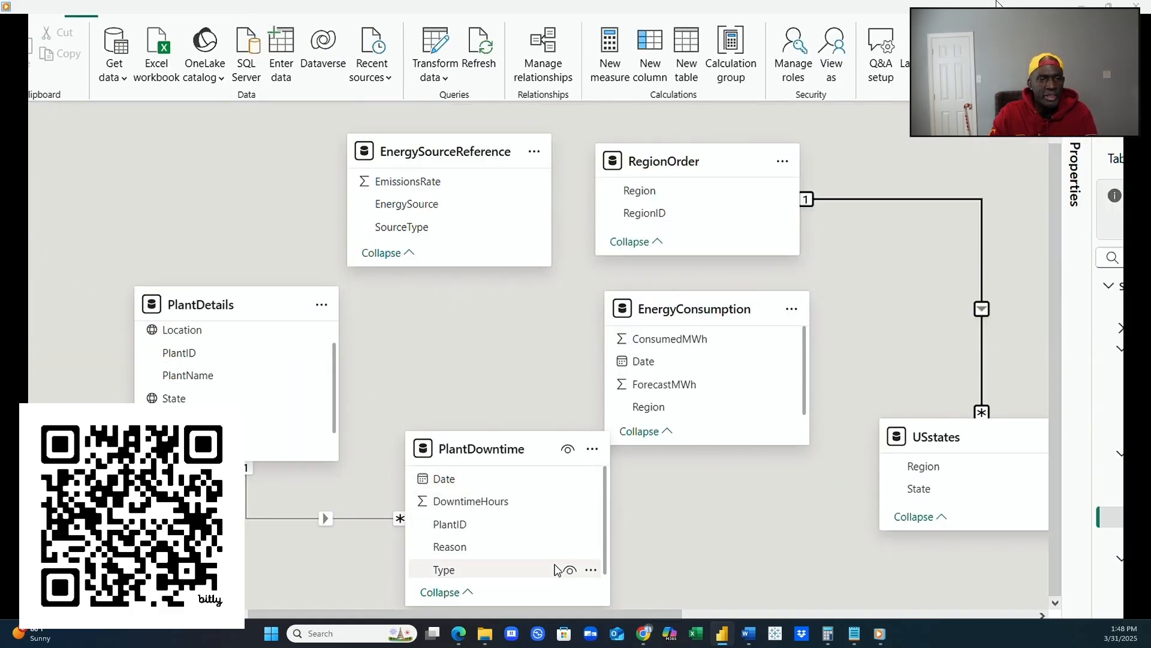
{"action": "left_click_drag", "start_coordinate": [924, 437], "coordinate": [141, 151]}
{"action": "left_click_drag", "start_coordinate": [405, 157], "coordinate": [899, 402]}
{"action": "left_click_drag", "start_coordinate": [725, 158], "coordinate": [560, 148]}
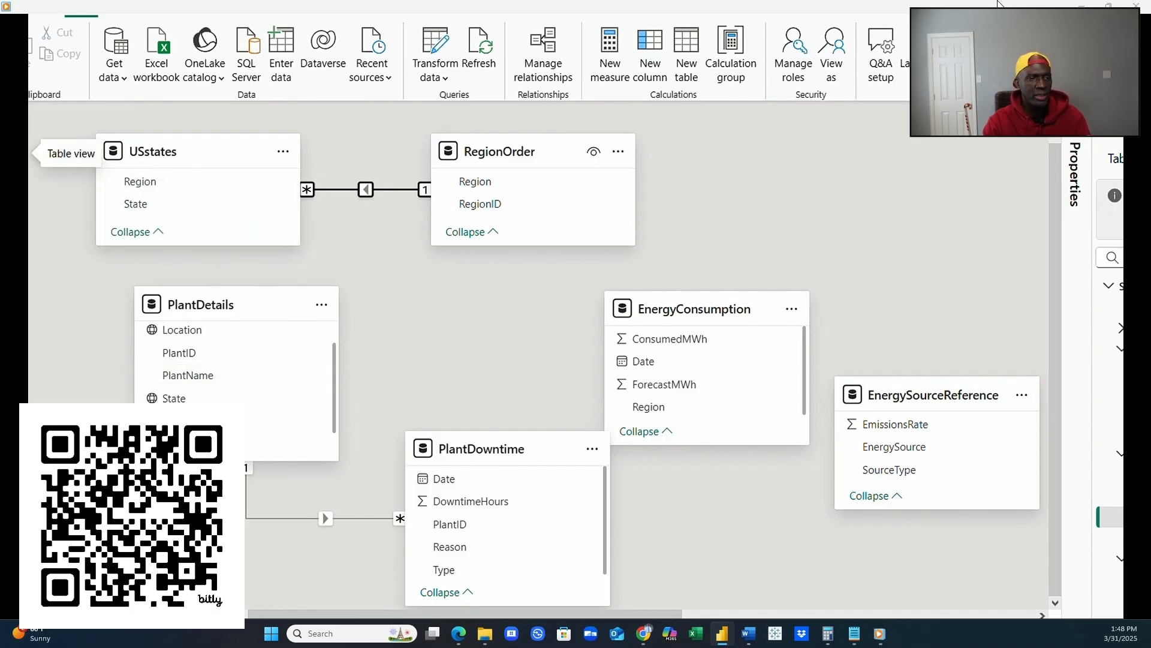
Examine the State and Region data in USstates and the EnergyConsumption columns against the tables in the model diagram.
{"action": "left_click", "coordinate": [13, 153]}
{"action": "left_click", "coordinate": [1134, 345]}
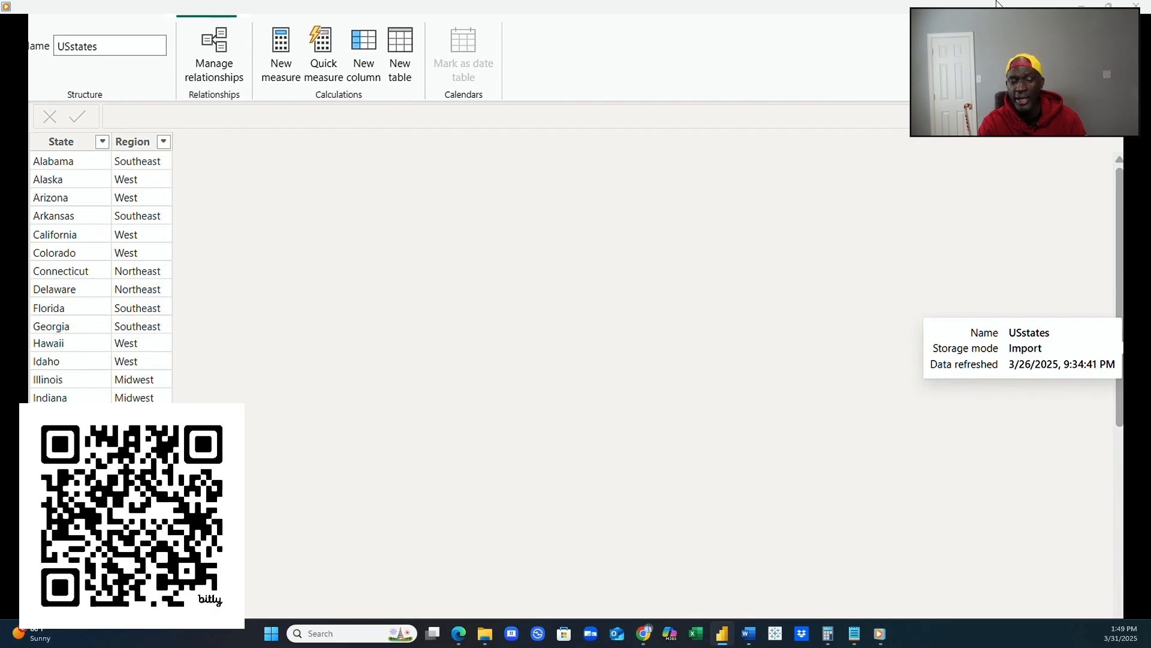
{"action": "left_click", "coordinate": [1134, 284]}
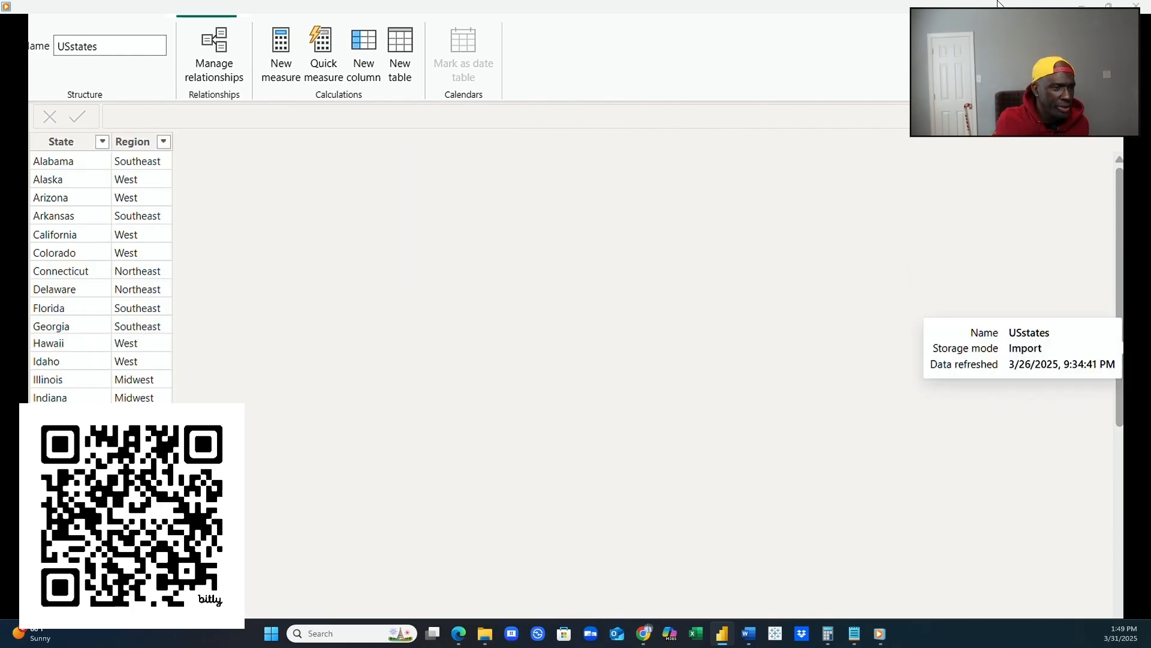
{"action": "left_click", "coordinate": [14, 191]}
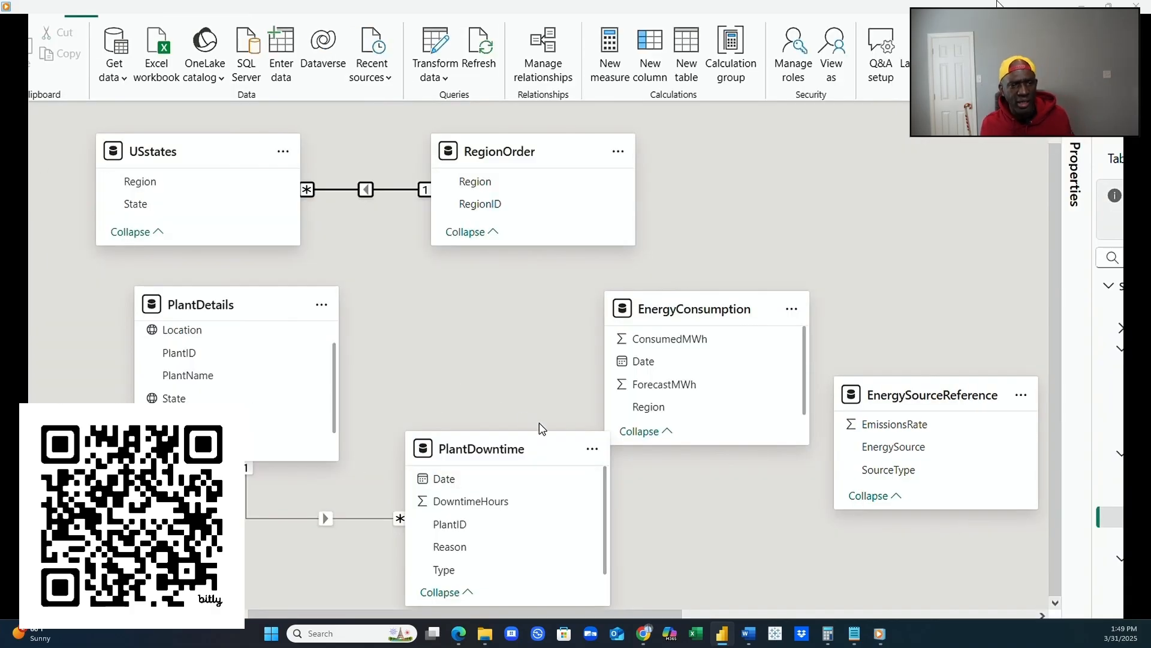
{"action": "left_click", "coordinate": [14, 154]}
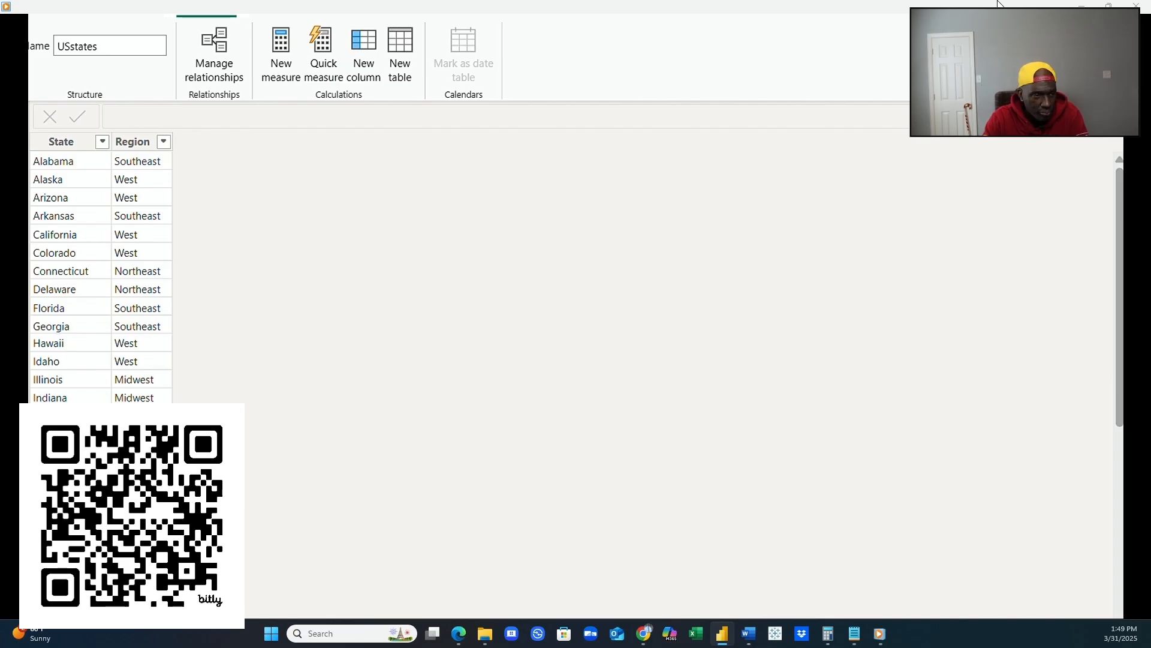
{"action": "scroll", "coordinate": [101, 276], "scroll_direction": "down", "scroll_amount": 7}
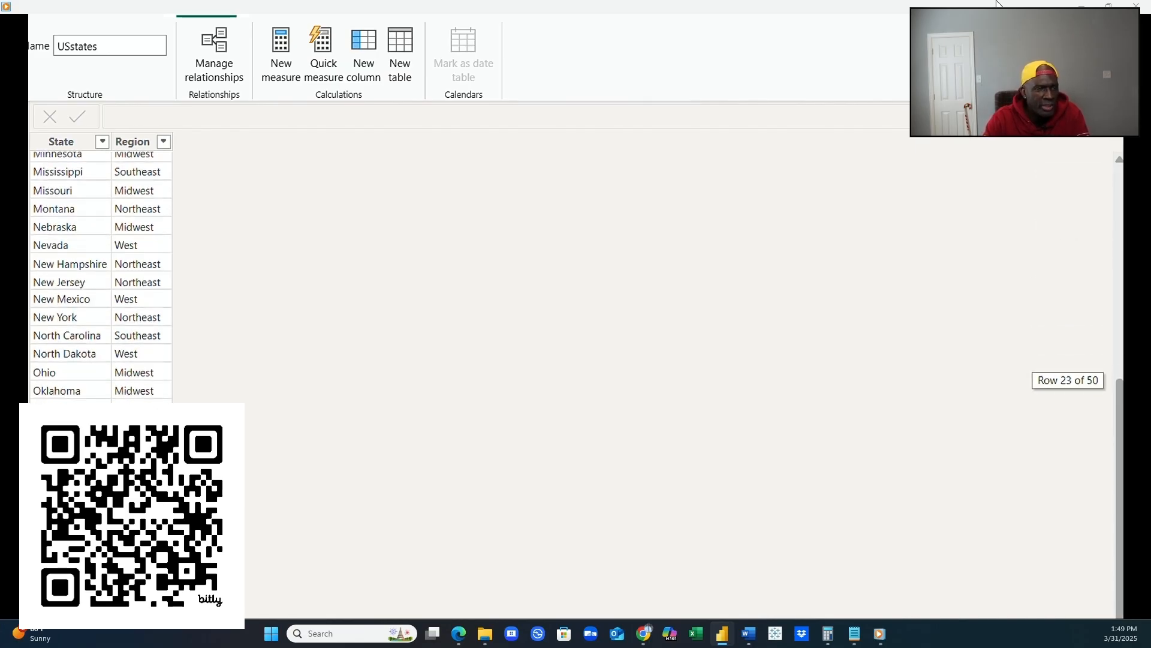
{"action": "scroll", "coordinate": [101, 276], "scroll_direction": "up", "scroll_amount": 5}
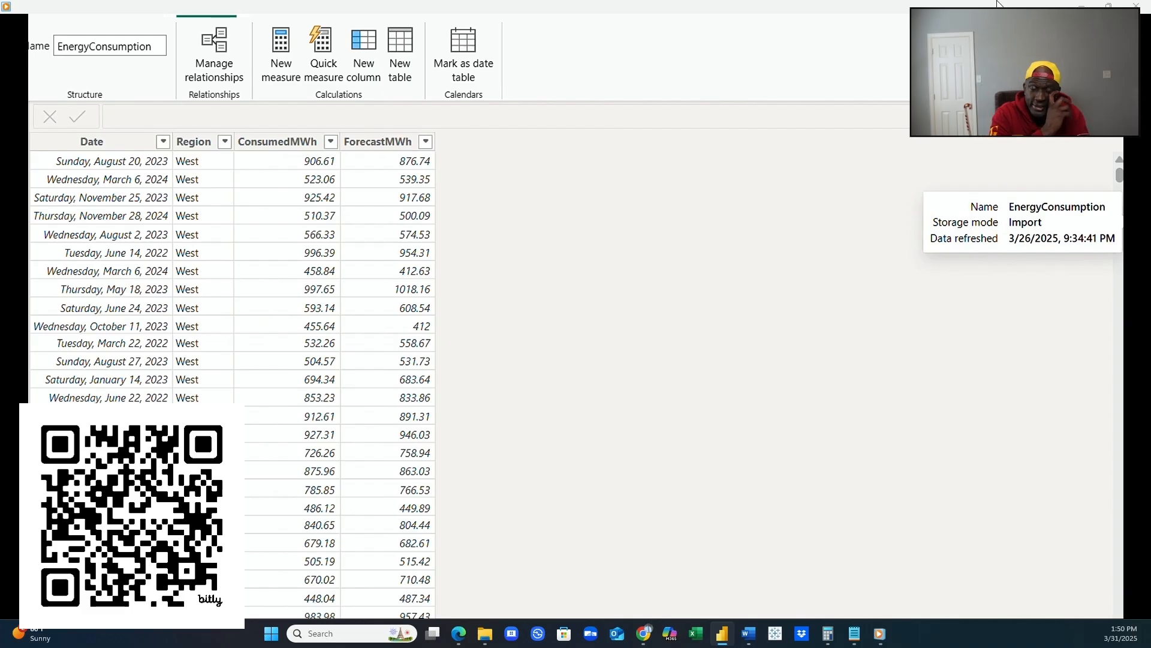
{"action": "left_click", "coordinate": [14, 193]}
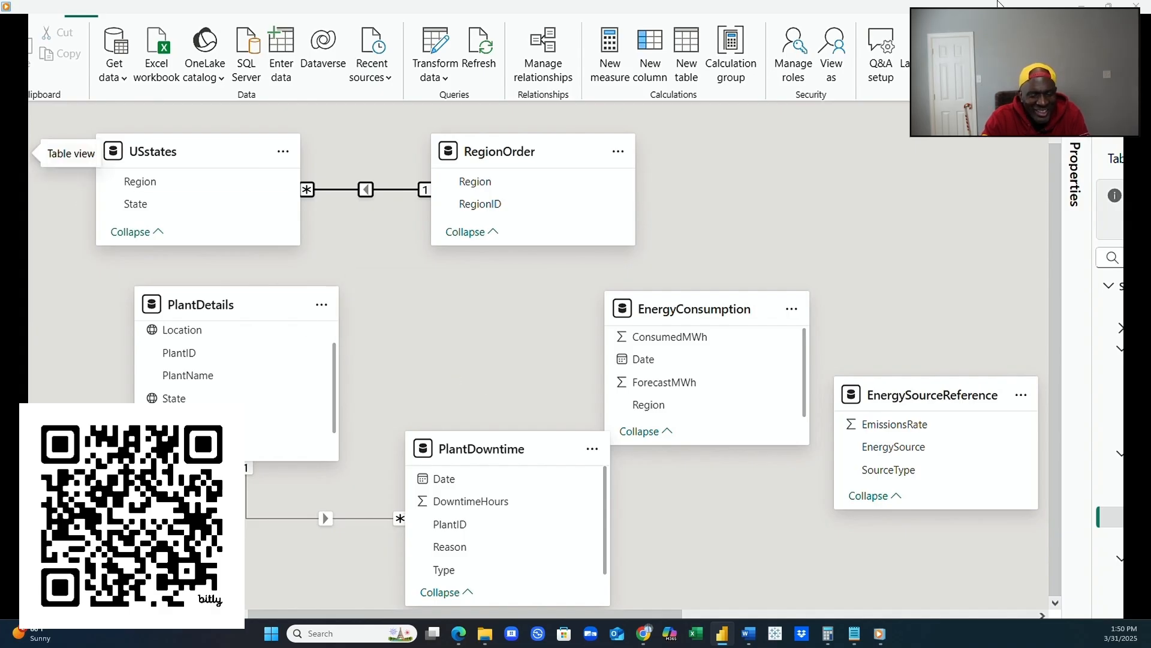
{"action": "left_click", "coordinate": [14, 157]}
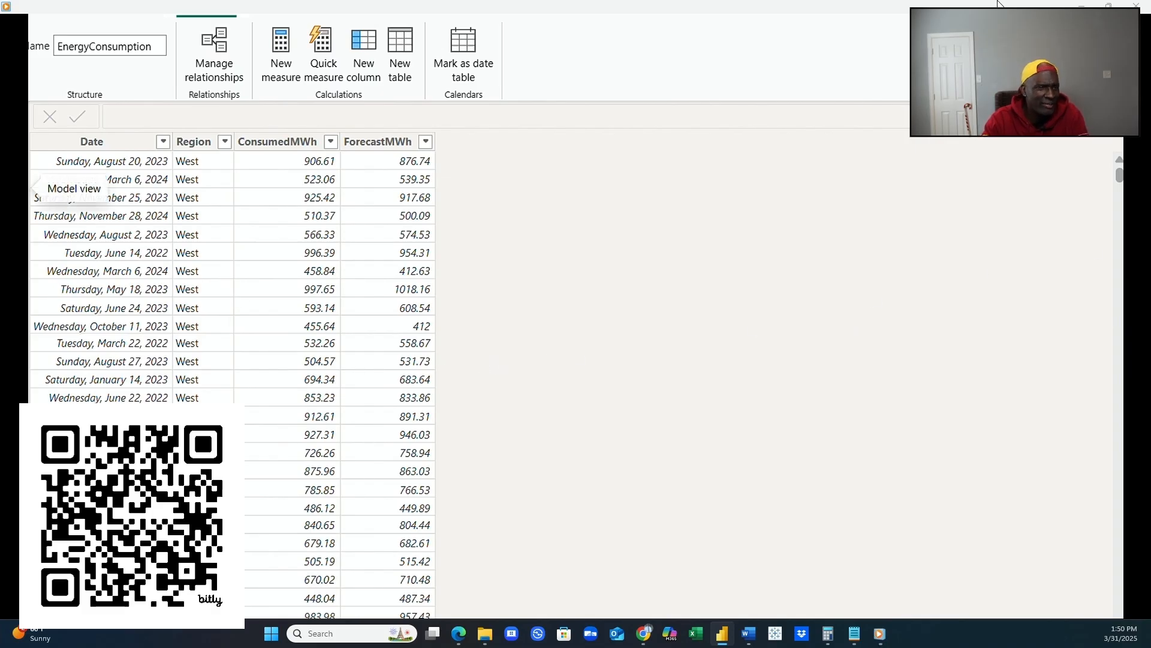
{"action": "left_click", "coordinate": [30, 183]}
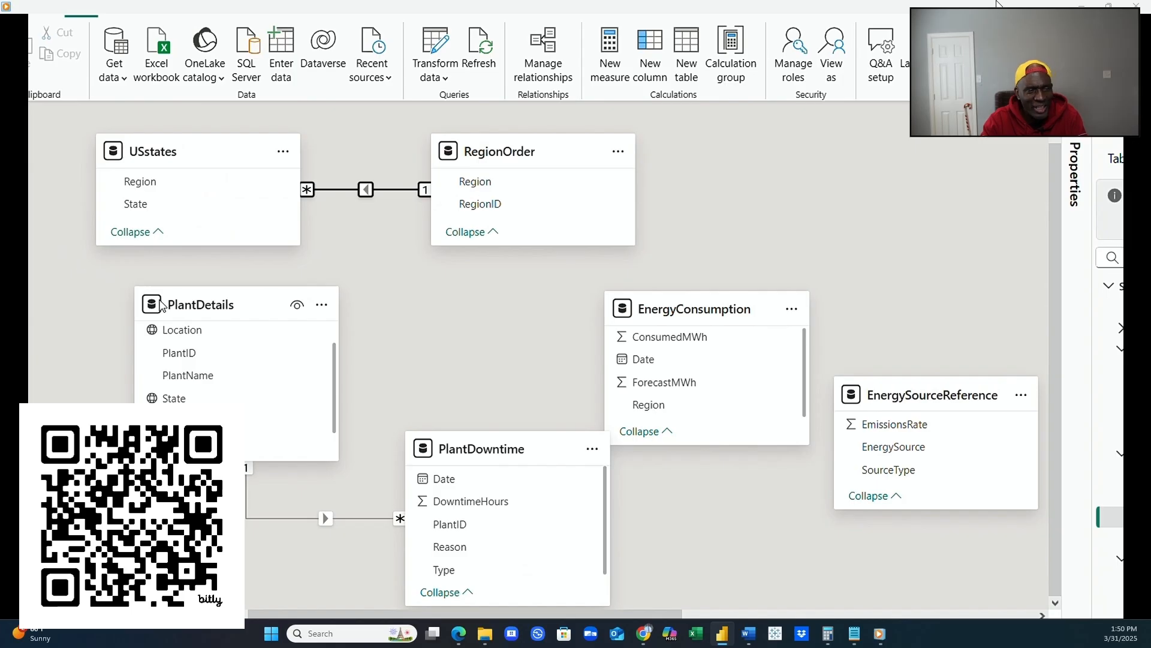
Create an active one-to-many, single-direction relationship from RegionOrder's Region to EnergyConsumption's Region.
{"action": "left_click_drag", "start_coordinate": [323, 614], "coordinate": [267, 606]}
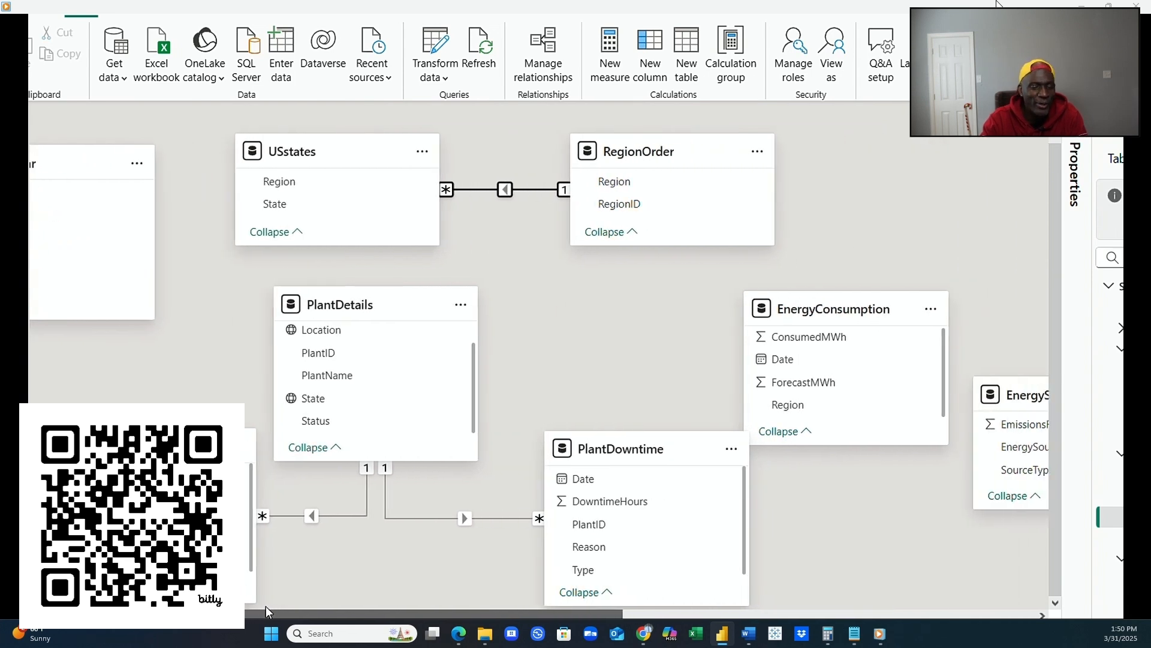
{"action": "left_click", "coordinate": [611, 184]}
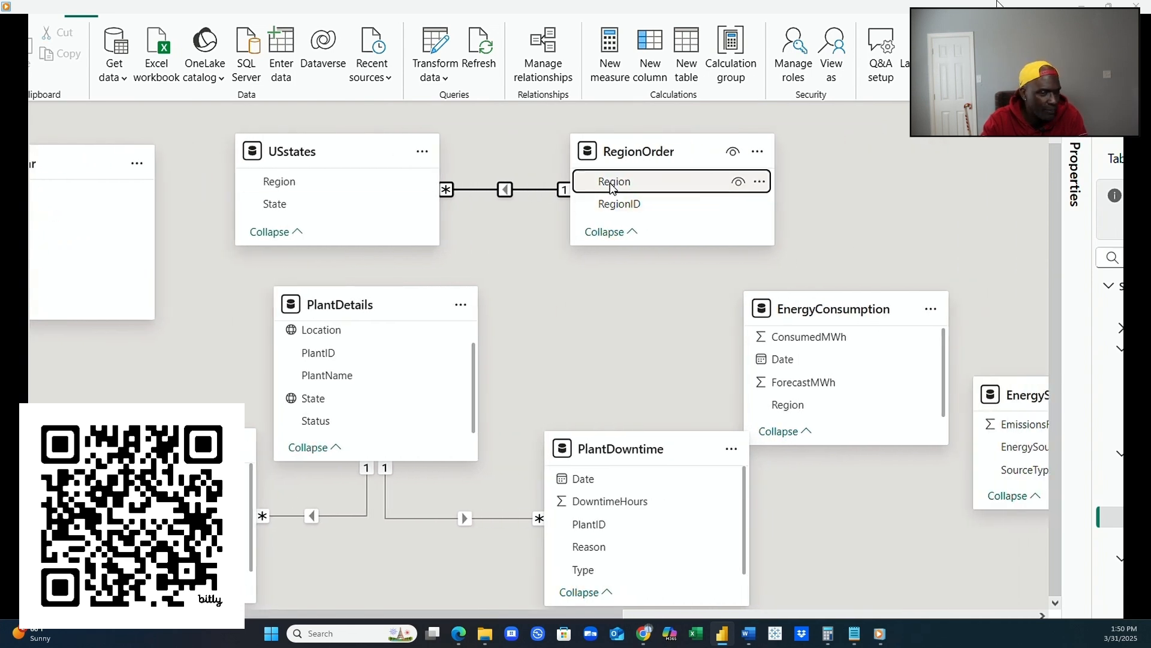
{"action": "left_click_drag", "start_coordinate": [611, 186], "coordinate": [778, 414]}
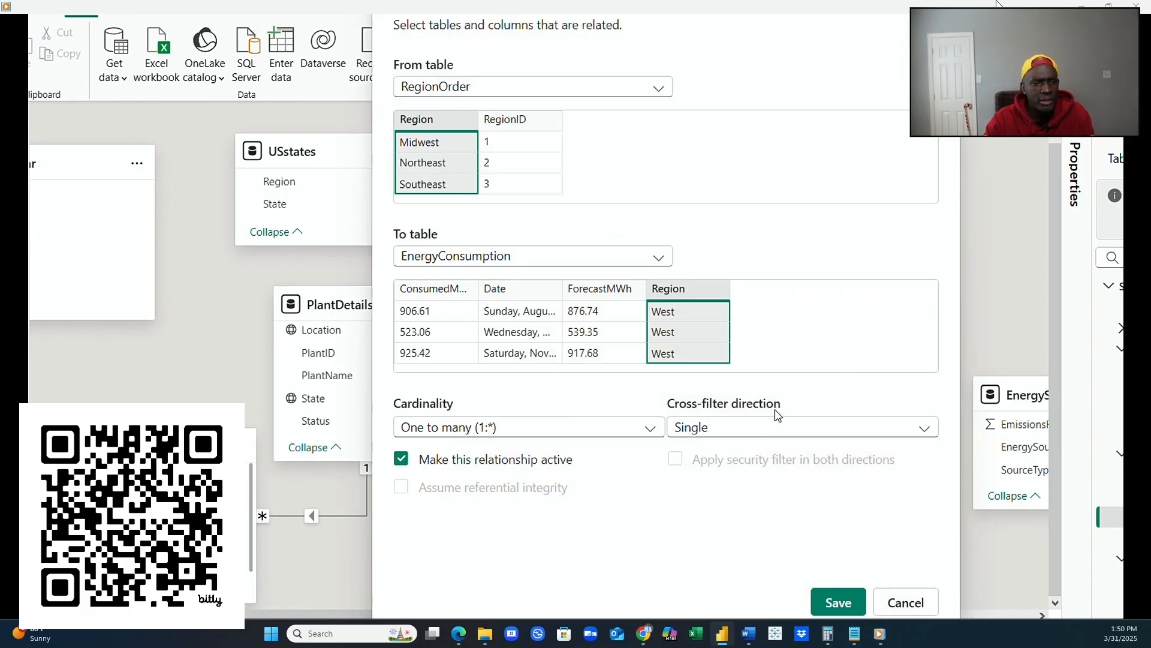
{"action": "left_click", "coordinate": [839, 603]}
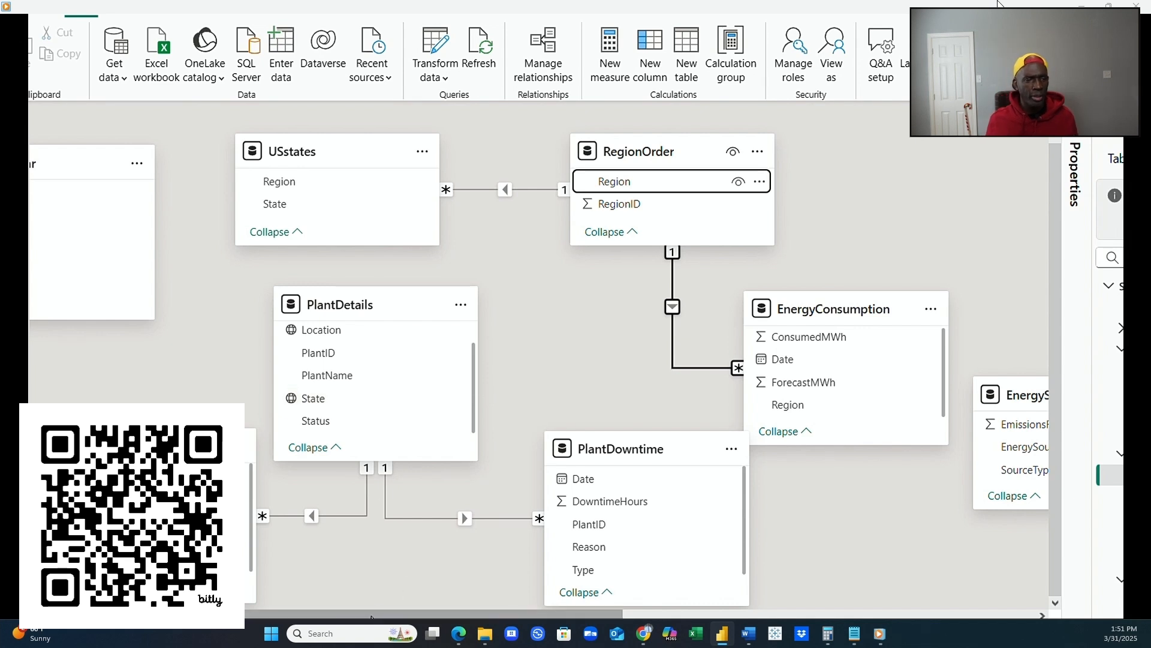
Review the model diagram from _calendar to EnergySourceReference for tables that still lack relationships.
{"action": "left_click_drag", "start_coordinate": [370, 615], "coordinate": [309, 615]}
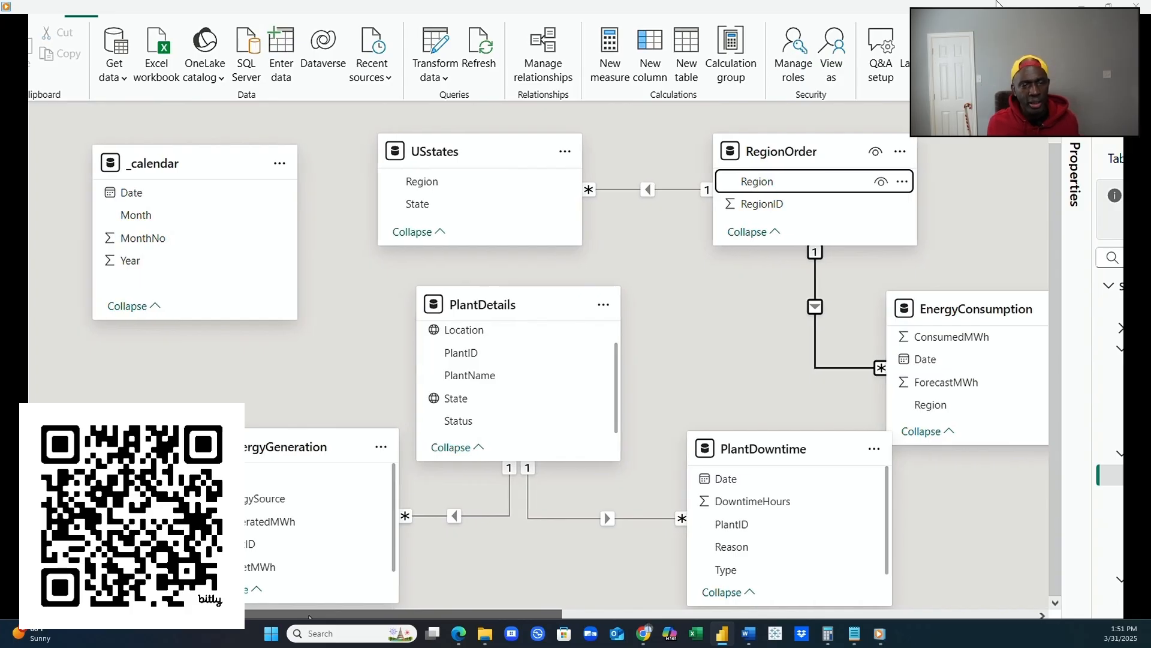
{"action": "left_click_drag", "start_coordinate": [310, 617], "coordinate": [308, 618]}
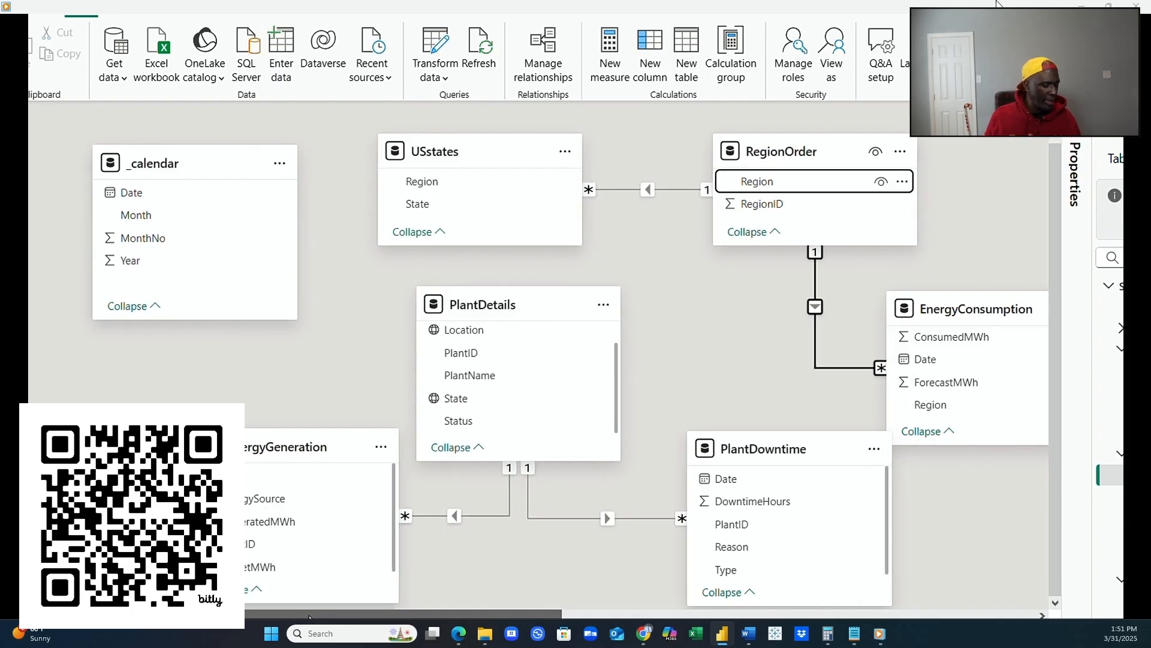
{"action": "left_click_drag", "start_coordinate": [309, 617], "coordinate": [603, 614]}
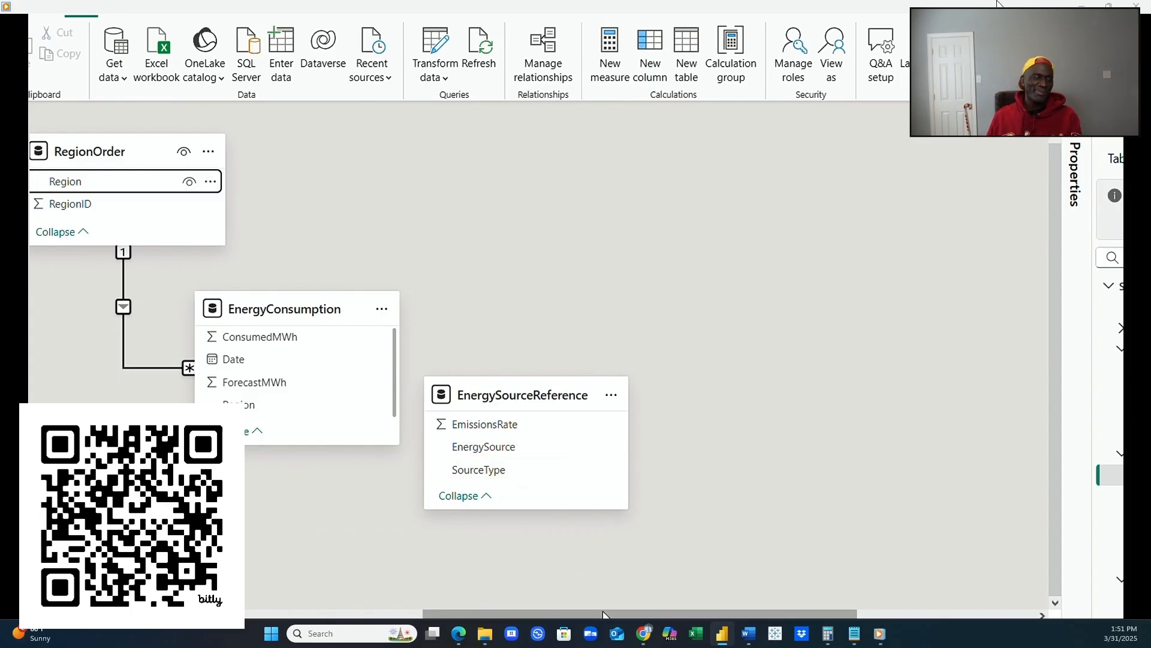
{"action": "left_click_drag", "start_coordinate": [601, 614], "coordinate": [539, 616]}
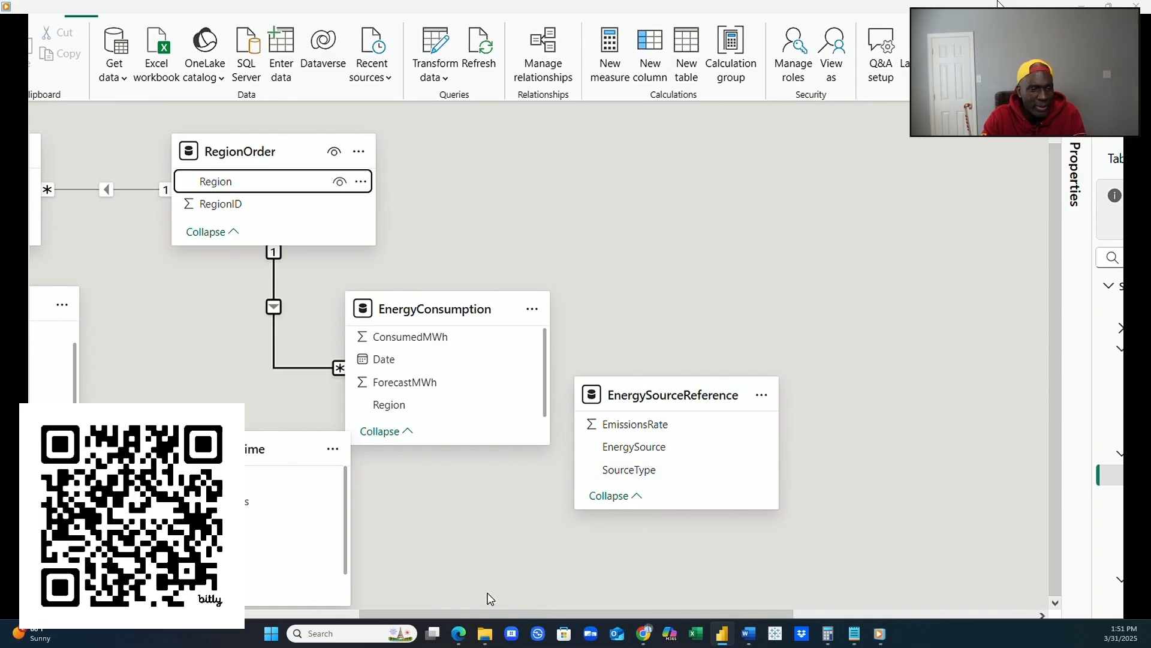
{"action": "left_click_drag", "start_coordinate": [485, 614], "coordinate": [419, 618]}
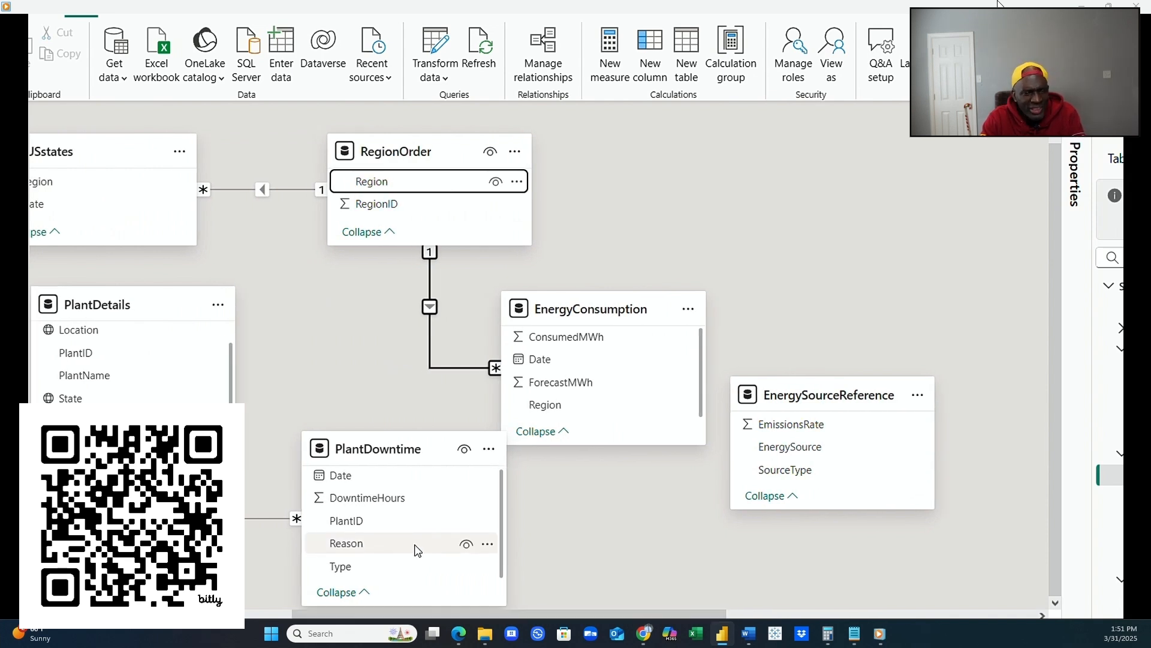
{"action": "scroll", "coordinate": [431, 498], "scroll_direction": "up", "scroll_amount": 1}
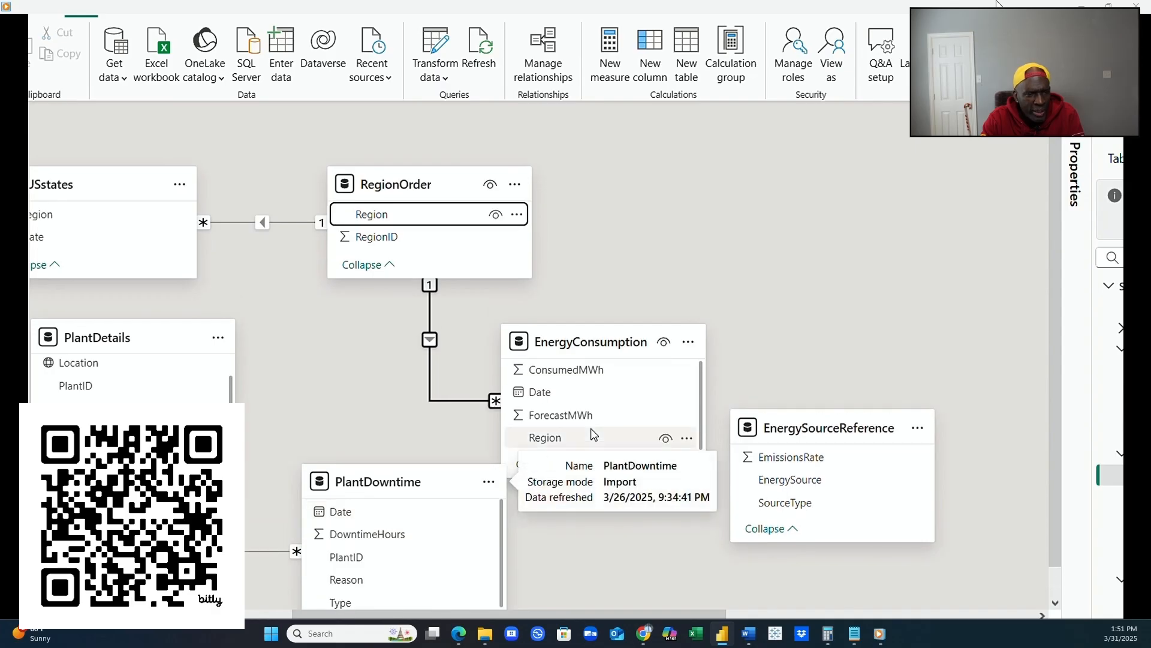
{"action": "scroll", "coordinate": [593, 431], "scroll_direction": "down", "scroll_amount": 1}
{"action": "scroll", "coordinate": [540, 430], "scroll_direction": "up", "scroll_amount": 1}
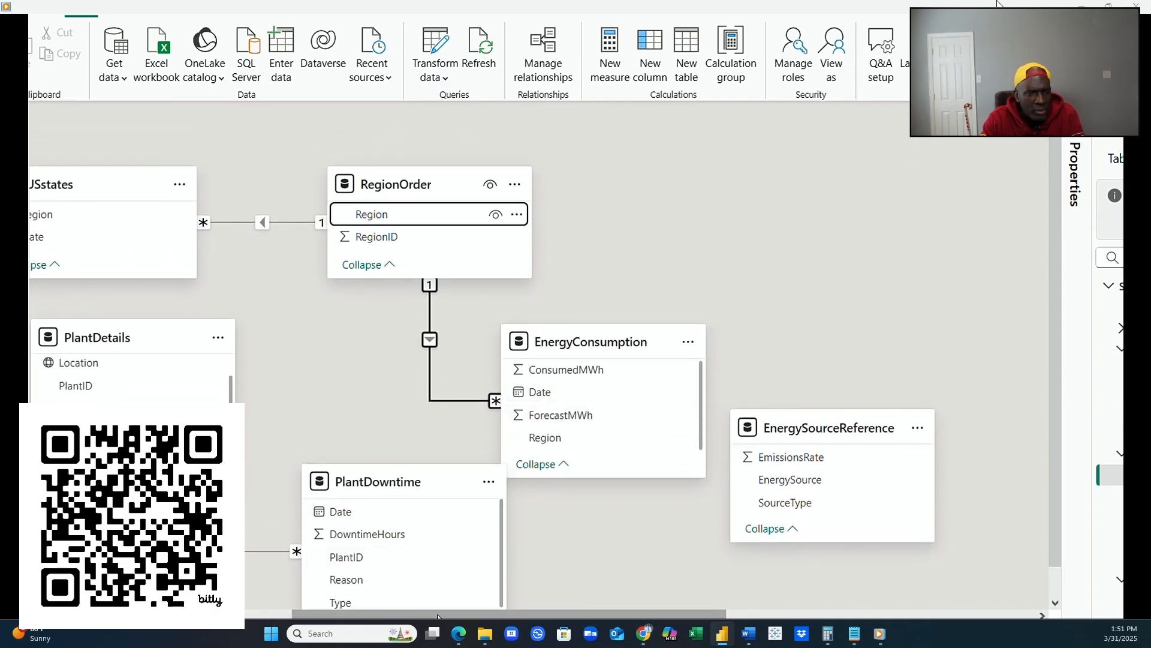
{"action": "left_click_drag", "start_coordinate": [438, 617], "coordinate": [391, 616]}
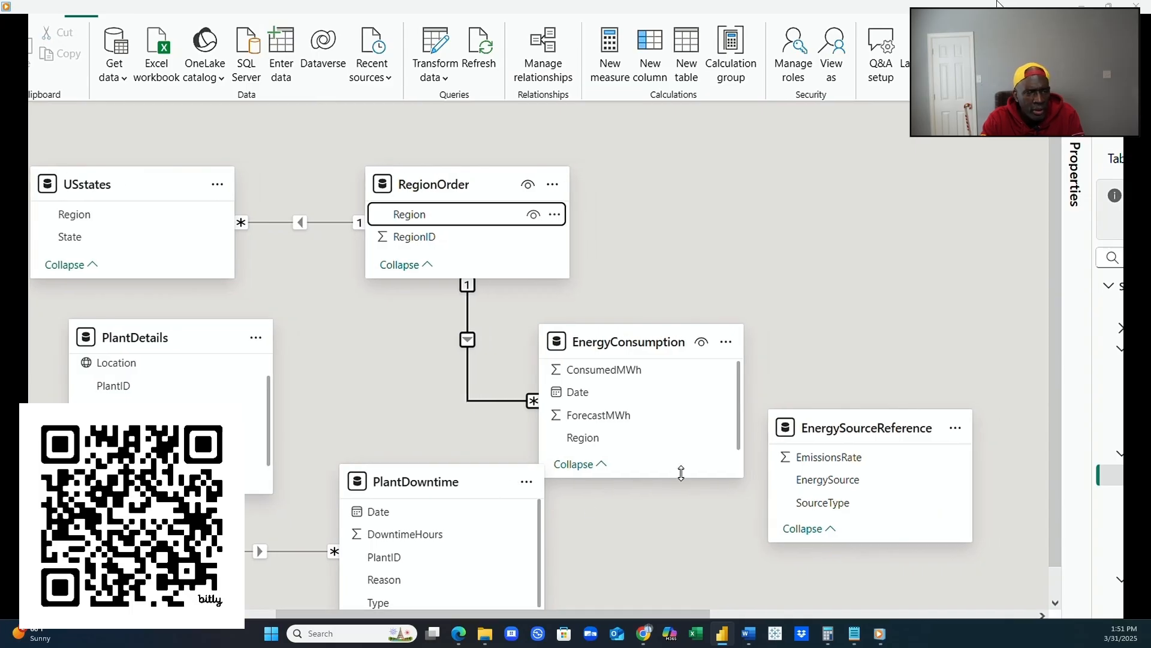
Move _calendar below EnergyConsumption and place EnergySourceReference above EnergyGeneration, beside USstates.
{"action": "left_click_drag", "start_coordinate": [844, 430], "coordinate": [192, 508]}
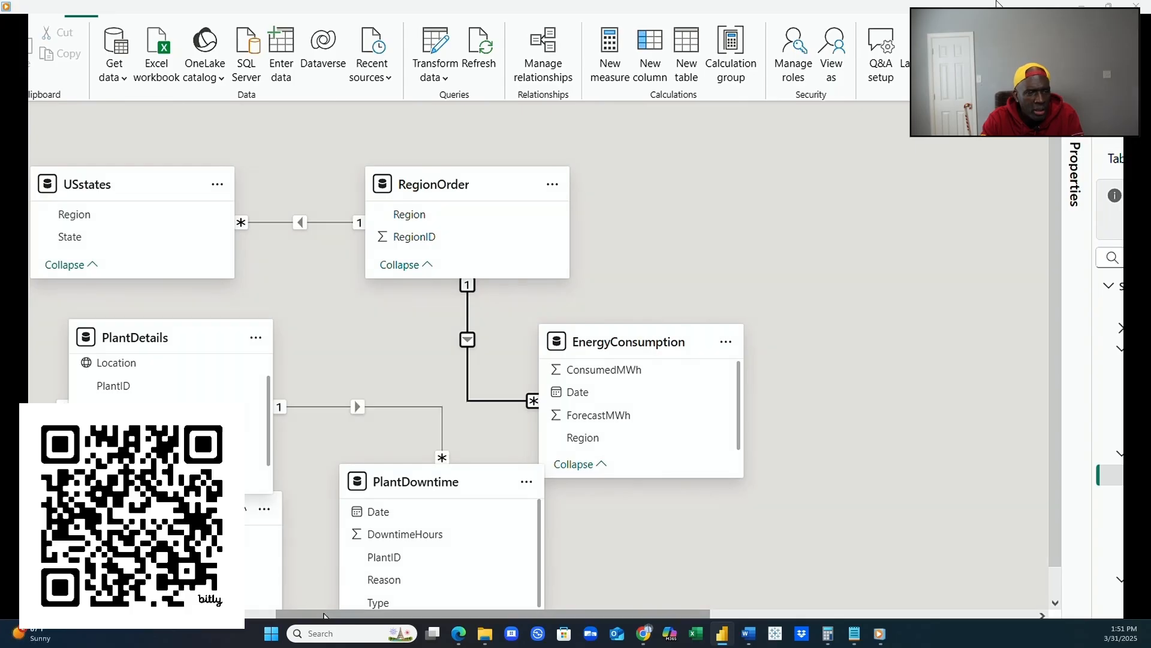
{"action": "left_click_drag", "start_coordinate": [317, 614], "coordinate": [183, 615]}
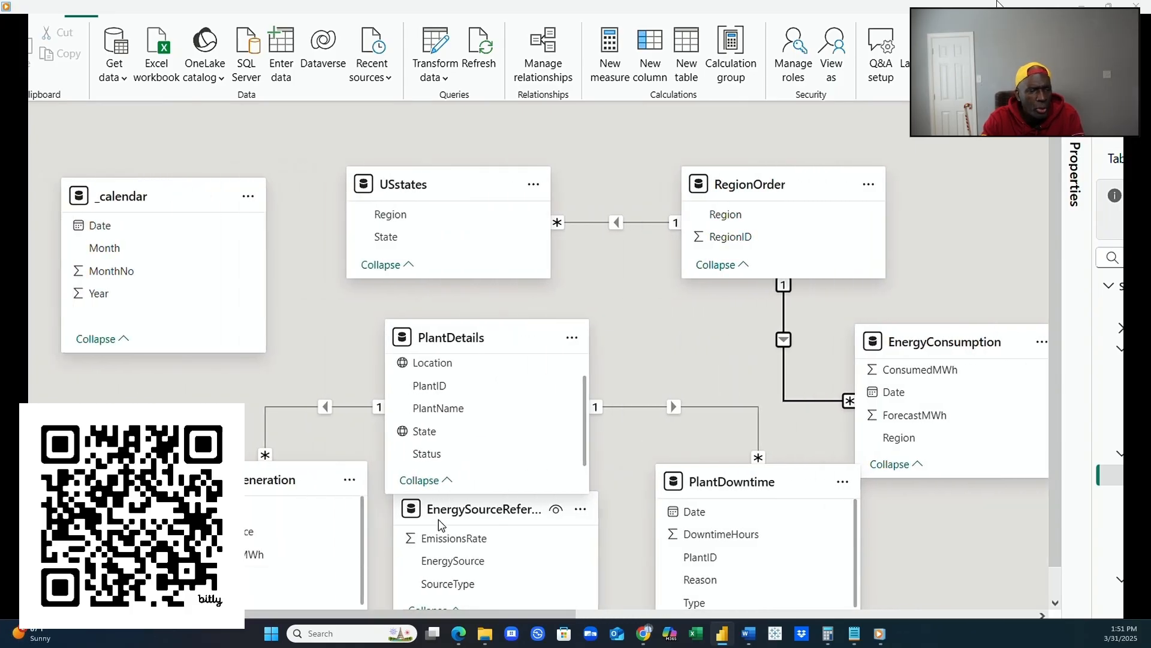
{"action": "left_click_drag", "start_coordinate": [170, 204], "coordinate": [1002, 518]}
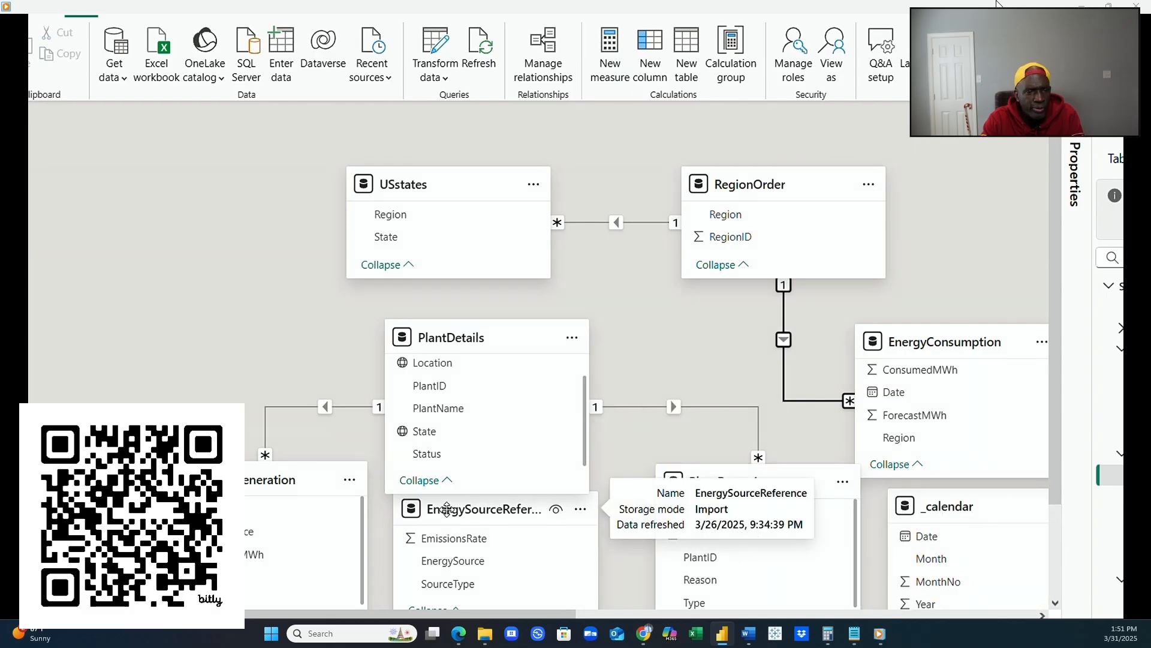
{"action": "left_click_drag", "start_coordinate": [447, 508], "coordinate": [163, 221]}
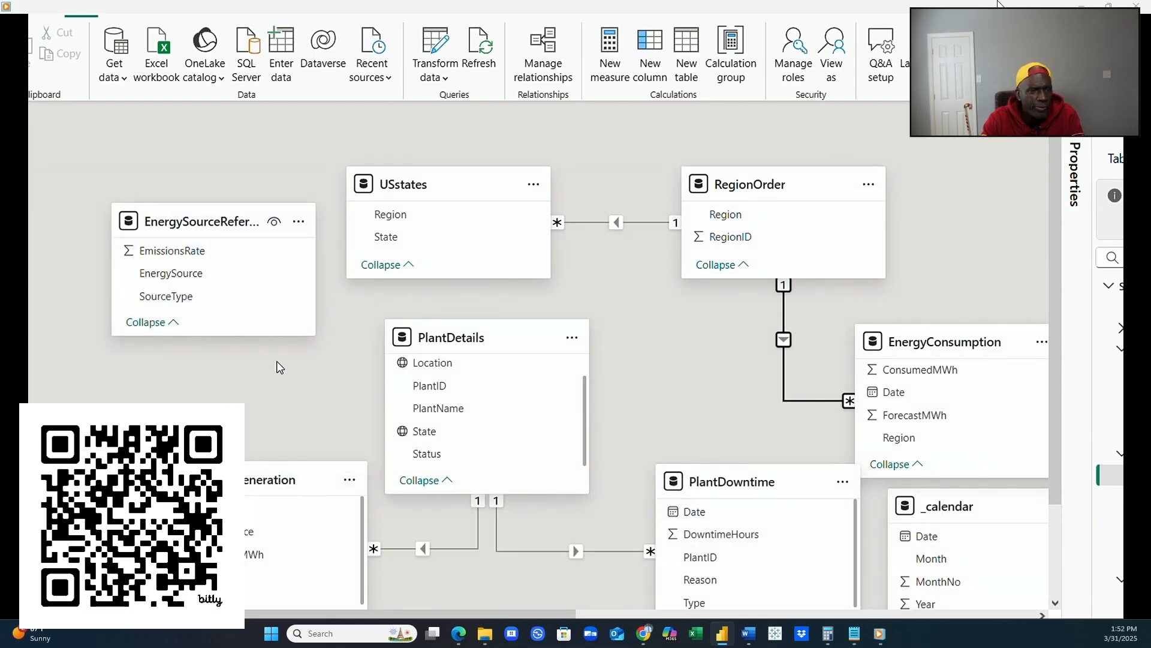
{"action": "left_click", "coordinate": [202, 280]}
{"action": "left_click_drag", "start_coordinate": [202, 280], "coordinate": [312, 531]}
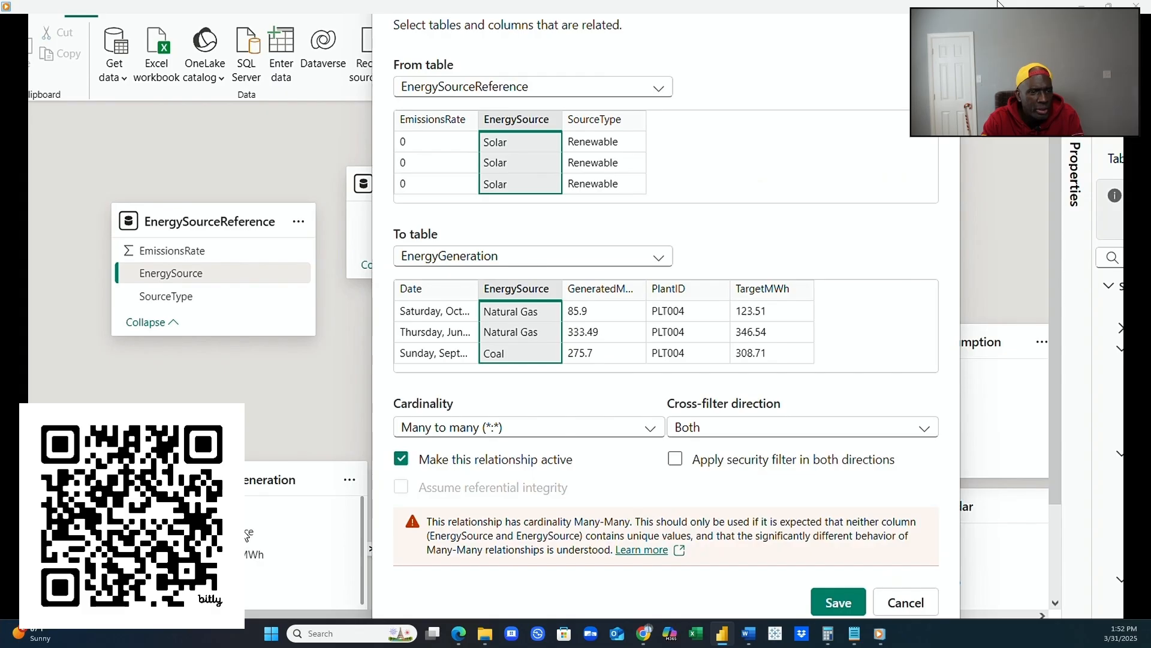
{"action": "left_click", "coordinate": [906, 603]}
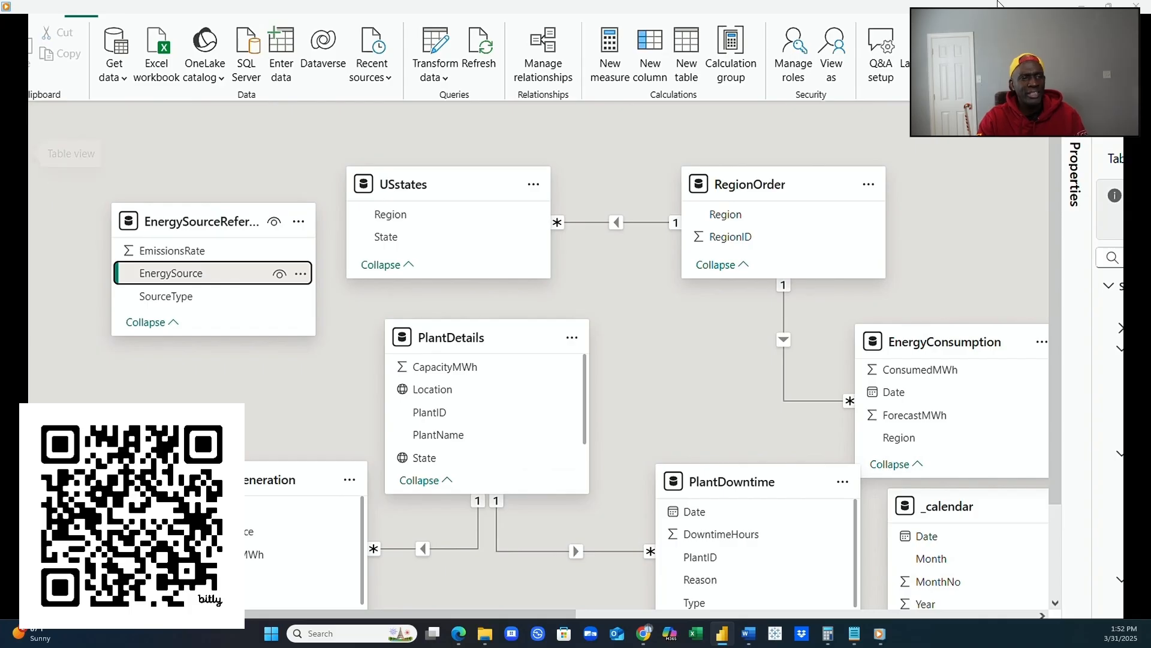
{"action": "left_click", "coordinate": [14, 142]}
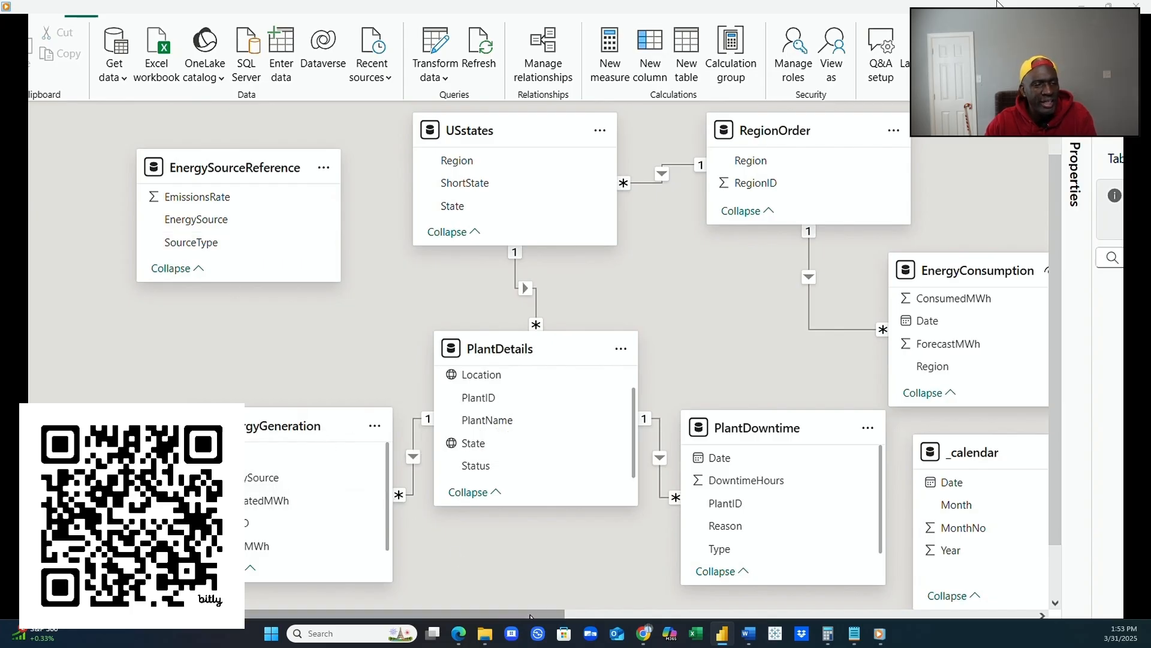
Bring SourceTypeRef across the diagram to sit below EnergySourceReference and shift EnergyGeneration slightly lower.
{"action": "left_click_drag", "start_coordinate": [531, 616], "coordinate": [916, 617]}
{"action": "left_click_drag", "start_coordinate": [904, 442], "coordinate": [277, 425]}
{"action": "left_click_drag", "start_coordinate": [607, 617], "coordinate": [326, 616]}
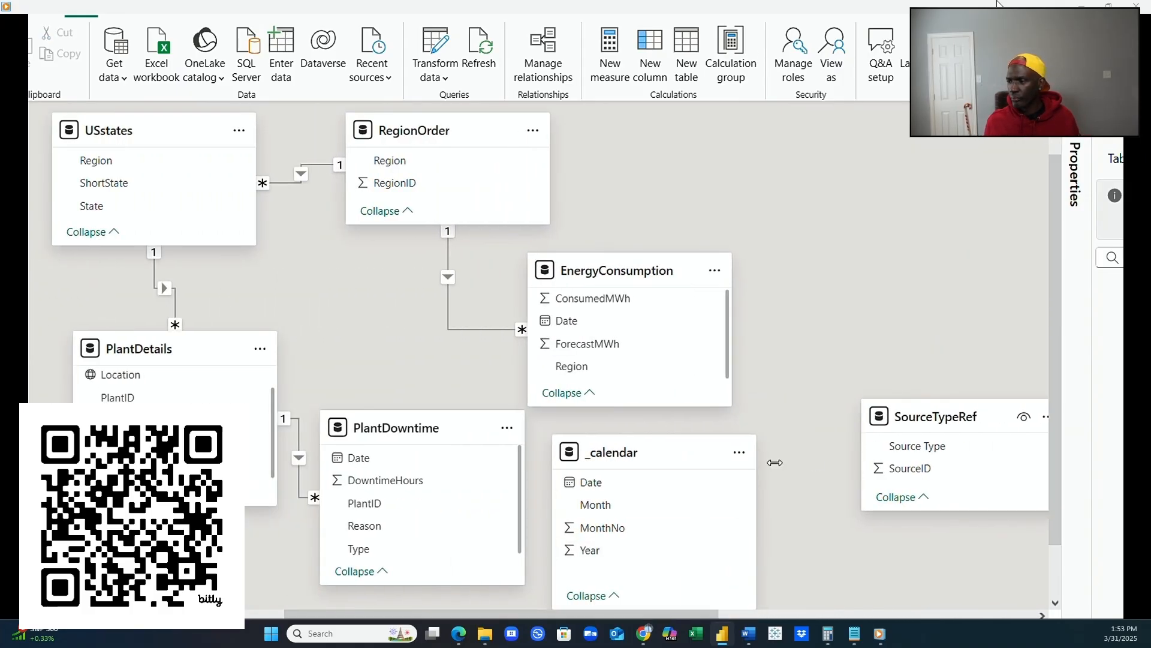
{"action": "left_click_drag", "start_coordinate": [916, 417], "coordinate": [157, 544]}
{"action": "left_click_drag", "start_coordinate": [342, 615], "coordinate": [185, 615]}
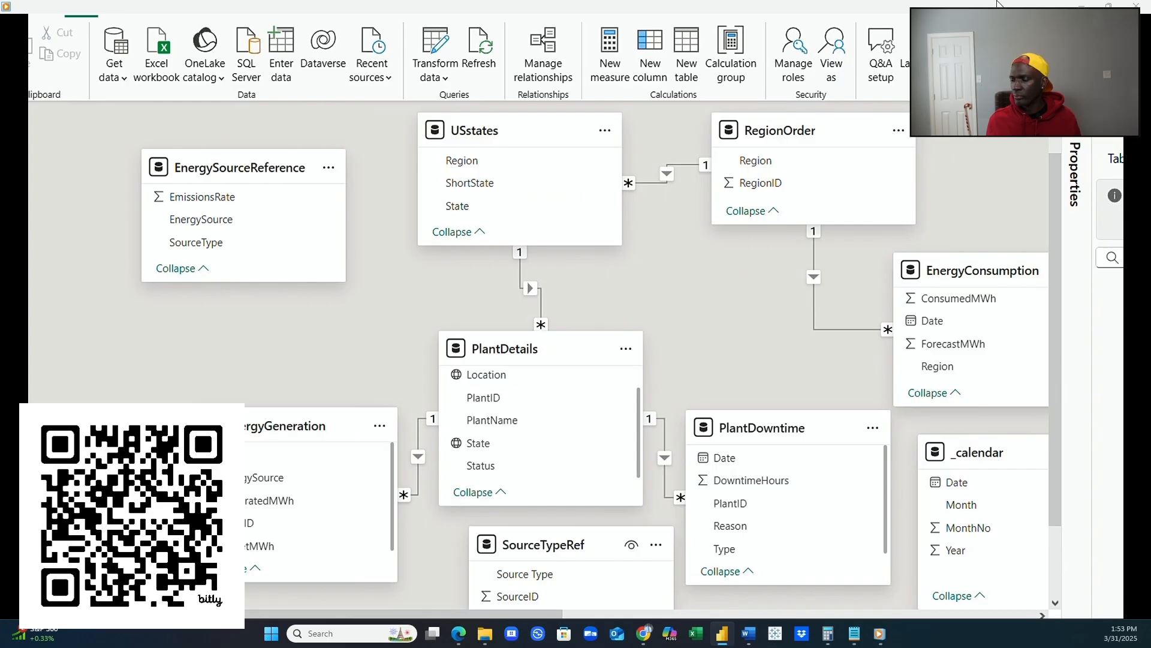
{"action": "left_click_drag", "start_coordinate": [514, 551], "coordinate": [70, 317]}
{"action": "left_click_drag", "start_coordinate": [276, 442], "coordinate": [293, 488]}
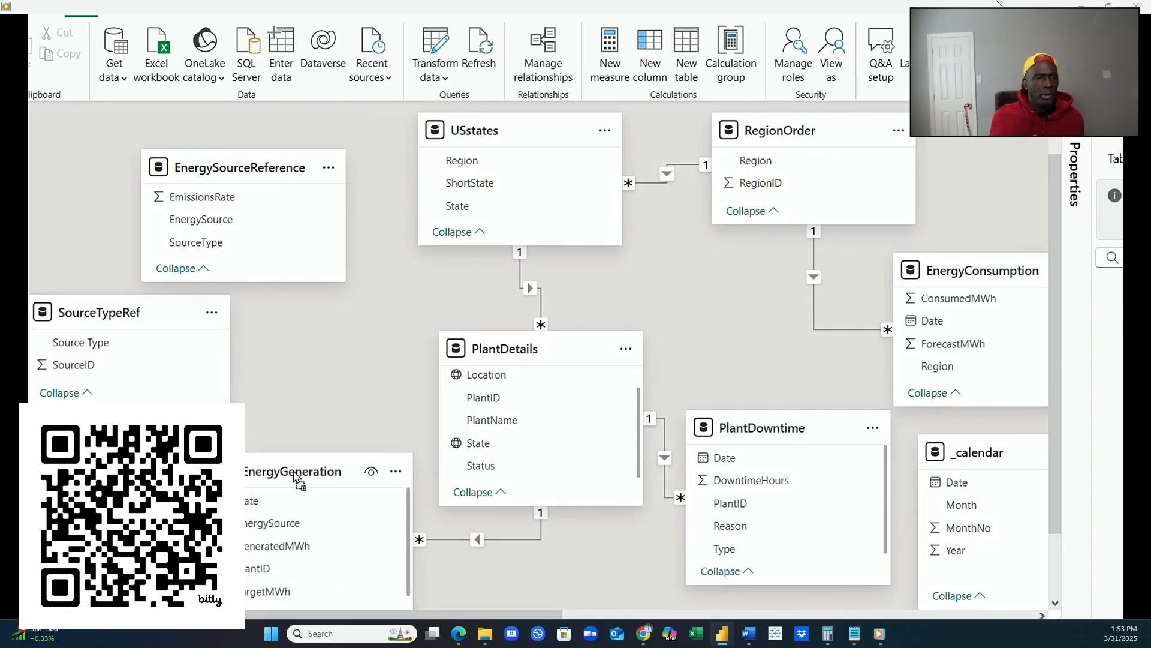
Examine the SourceID and Source Type data in the SourceTypeRef table.
{"action": "left_click", "coordinate": [15, 152]}
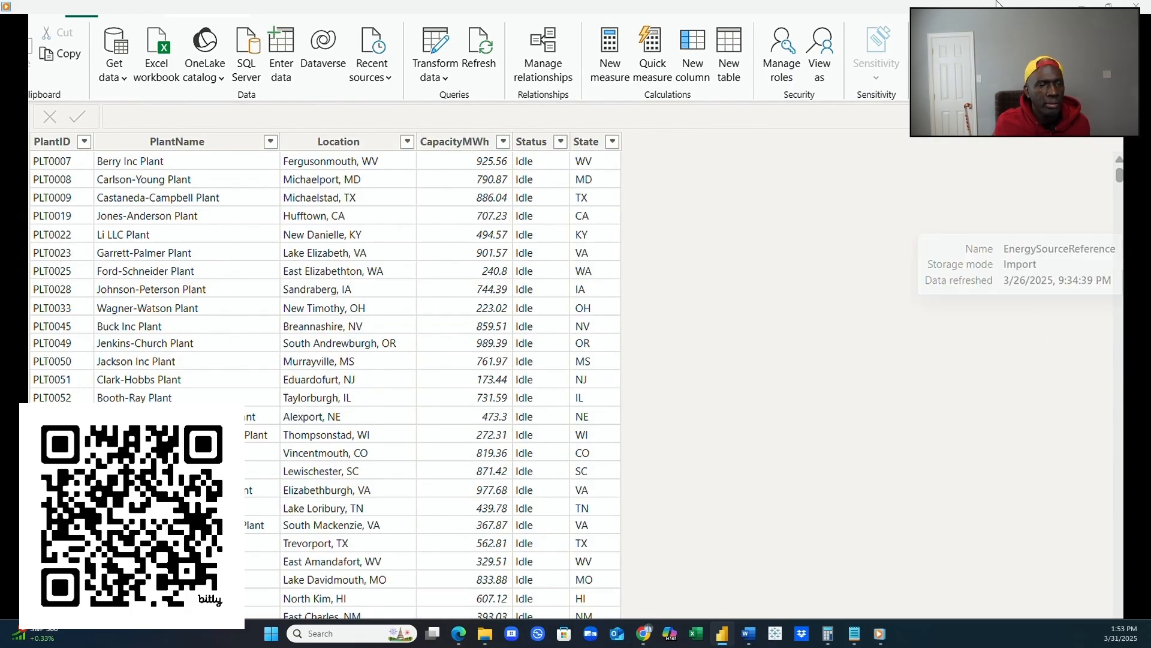
{"action": "left_click", "coordinate": [1135, 264]}
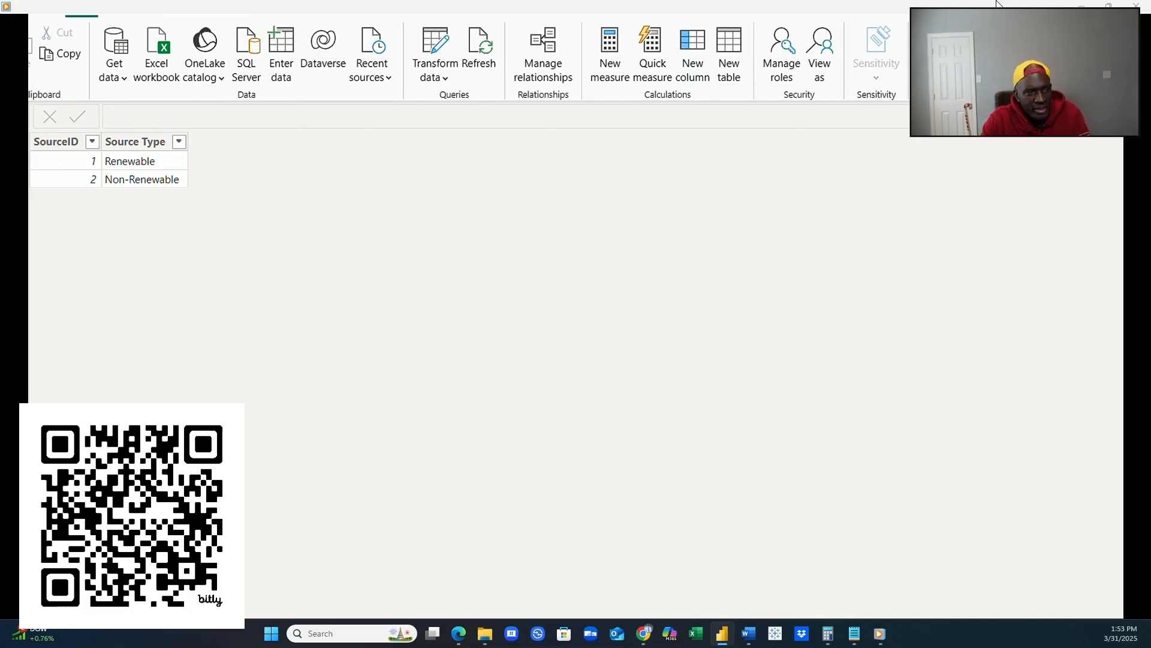
Examine the EnergySourceReference data and check which distinct values its SourceType column contains.
{"action": "left_click", "coordinate": [1133, 264]}
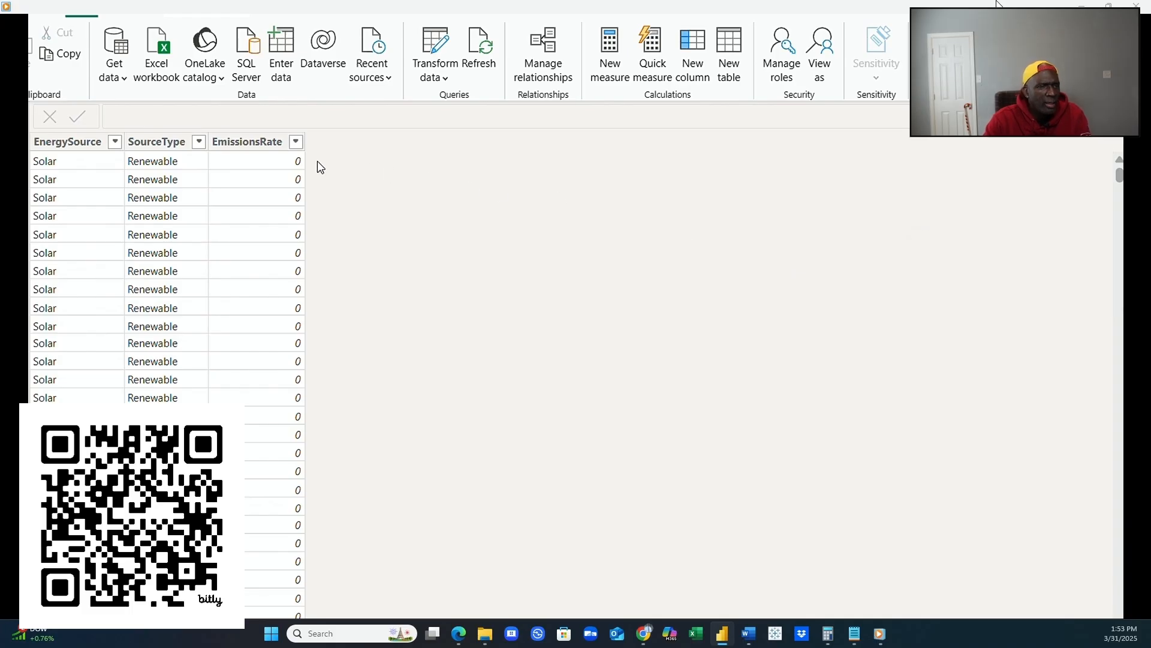
{"action": "left_click", "coordinate": [198, 144]}
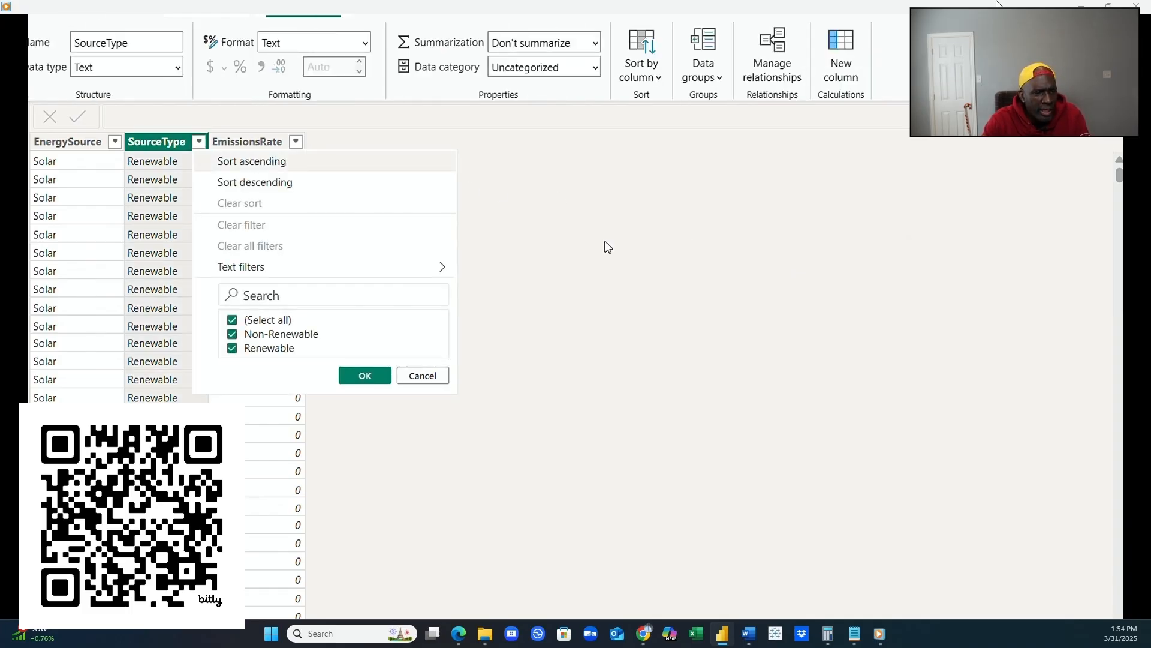
{"action": "left_click", "coordinate": [725, 280]}
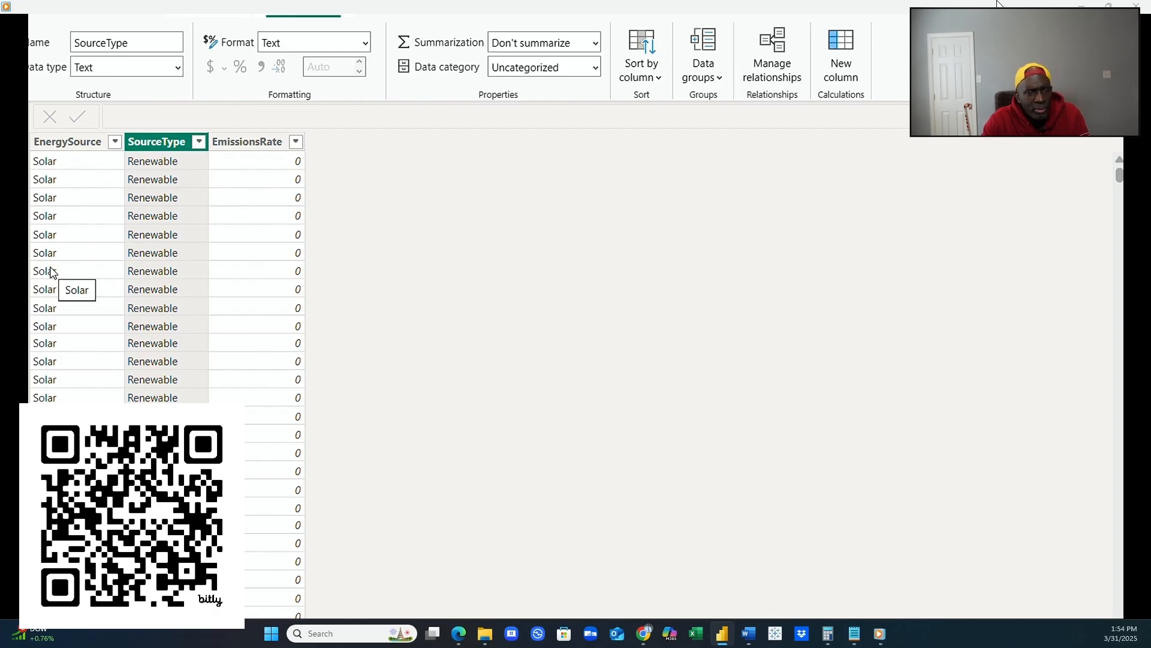
Rearrange the model diagram so SourceTypeRef sits beside USstates and EnergySourceReference lies between SourceTypeRef and EnergyGeneration.
{"action": "left_click", "coordinate": [15, 185]}
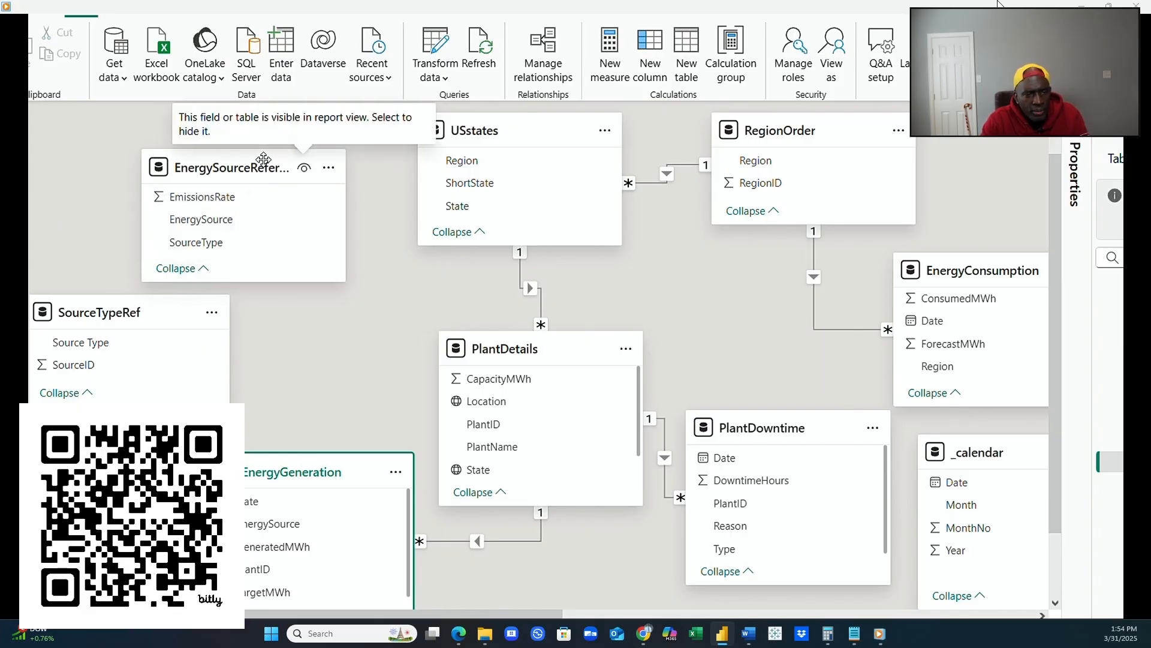
{"action": "left_click_drag", "start_coordinate": [264, 168], "coordinate": [346, 289]}
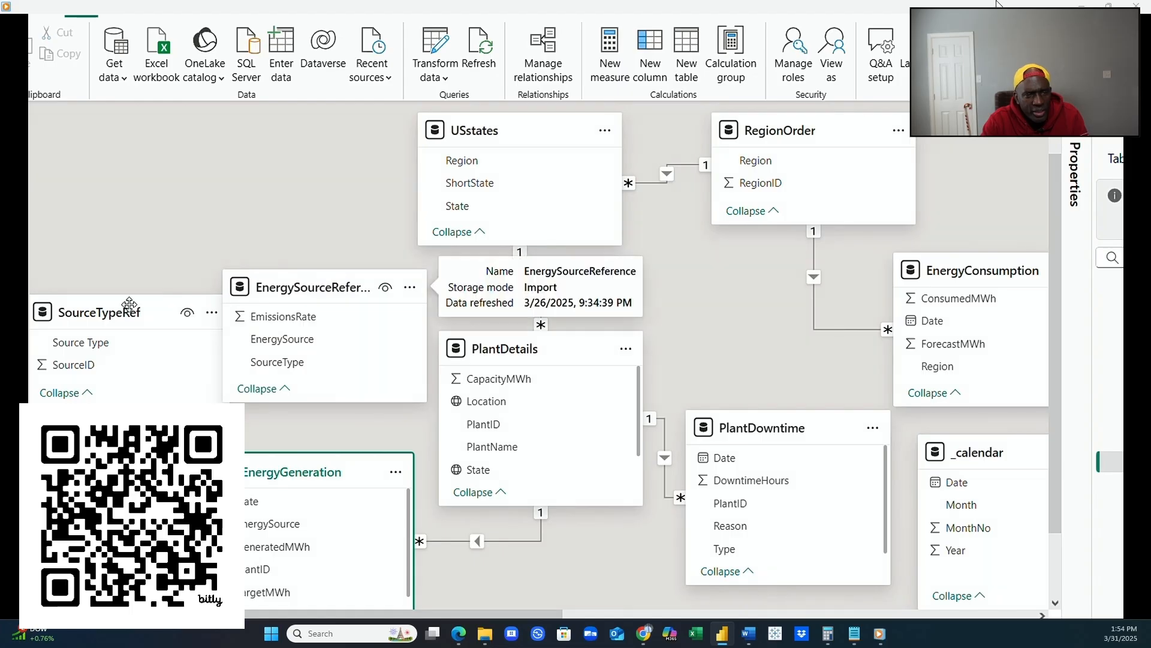
{"action": "left_click_drag", "start_coordinate": [102, 315], "coordinate": [154, 153]}
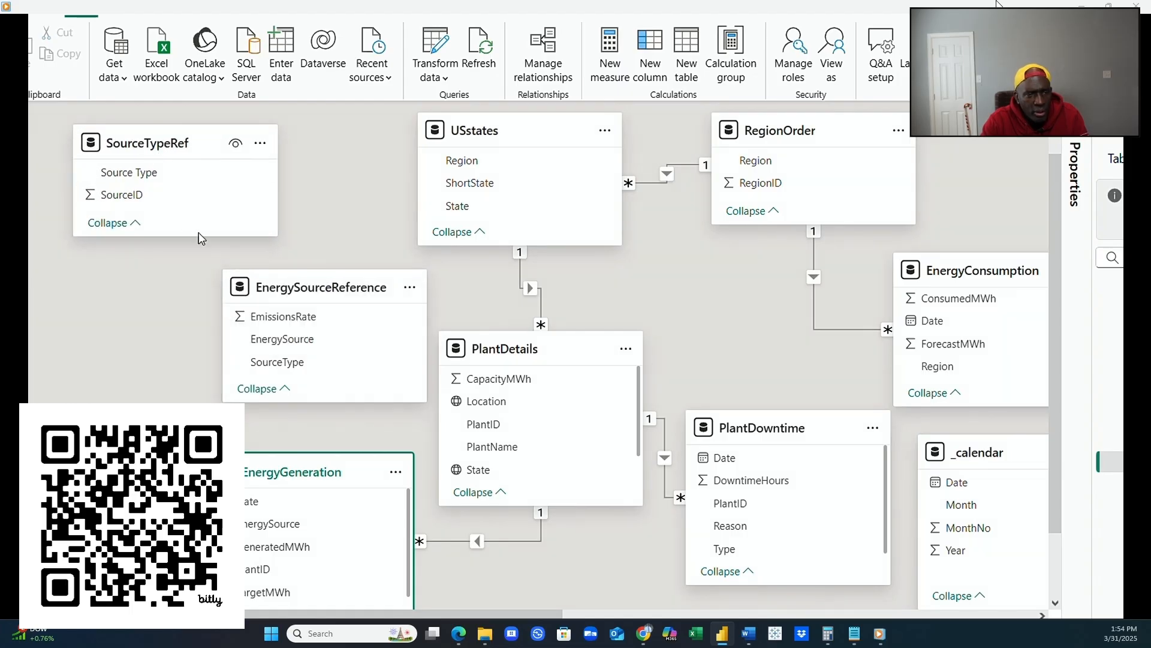
{"action": "left_click_drag", "start_coordinate": [288, 293], "coordinate": [237, 300]}
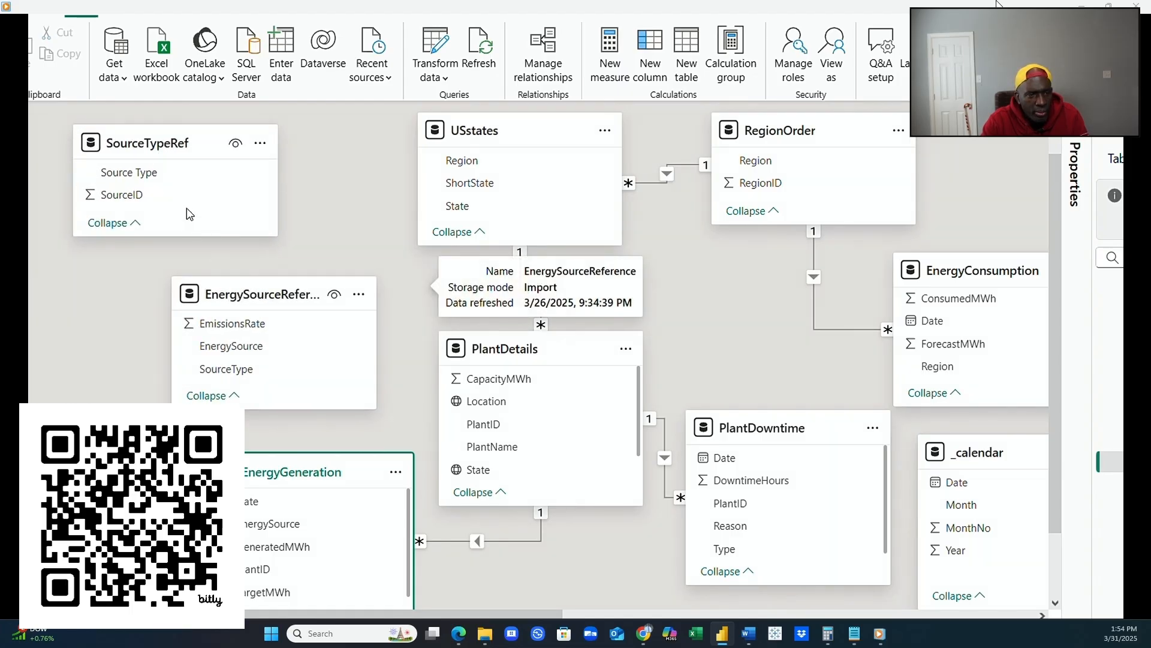
Create an active one-to-many relationship from Source Type in SourceTypeRef to SourceType in EnergySourceReference, with single cross-filter direction.
{"action": "left_click", "coordinate": [149, 173]}
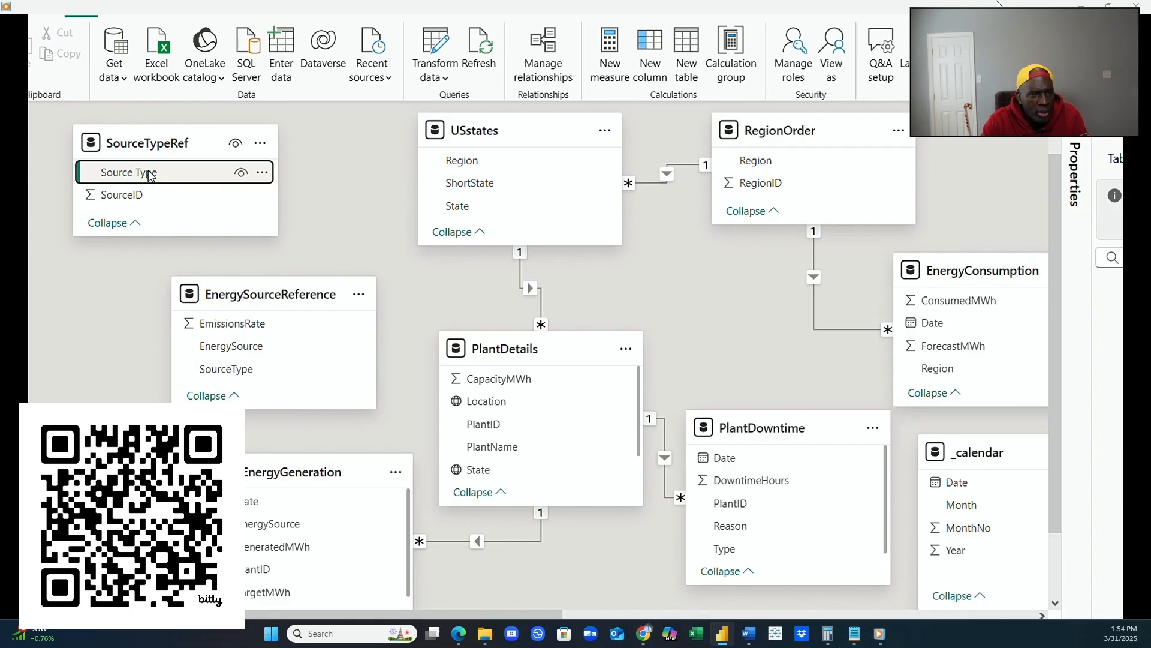
{"action": "left_click_drag", "start_coordinate": [149, 173], "coordinate": [250, 373]}
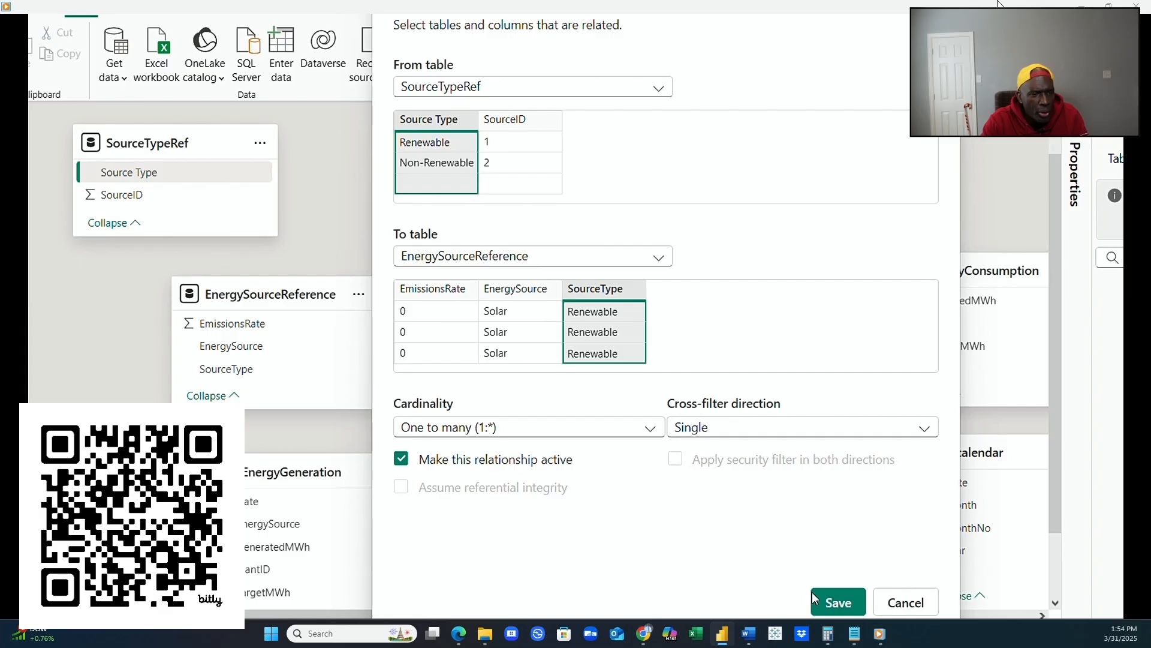
{"action": "left_click", "coordinate": [838, 602]}
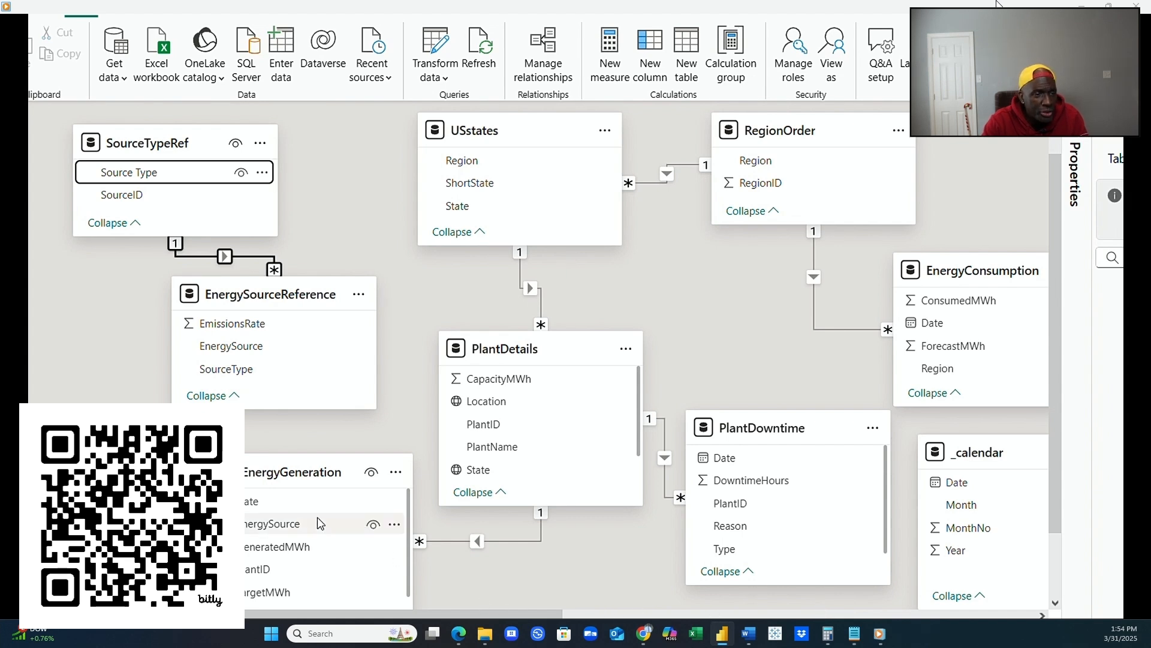
Check the distinct EnergySource values in the EnergyGeneration table's data.
{"action": "left_click", "coordinate": [18, 153]}
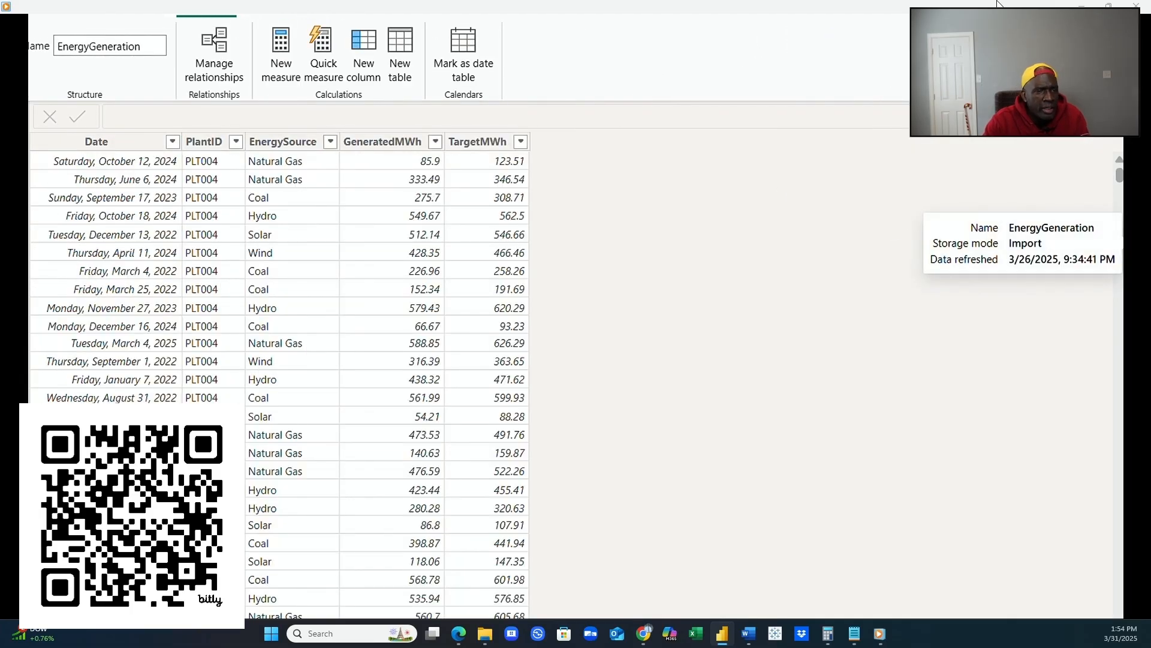
{"action": "left_click", "coordinate": [330, 143]}
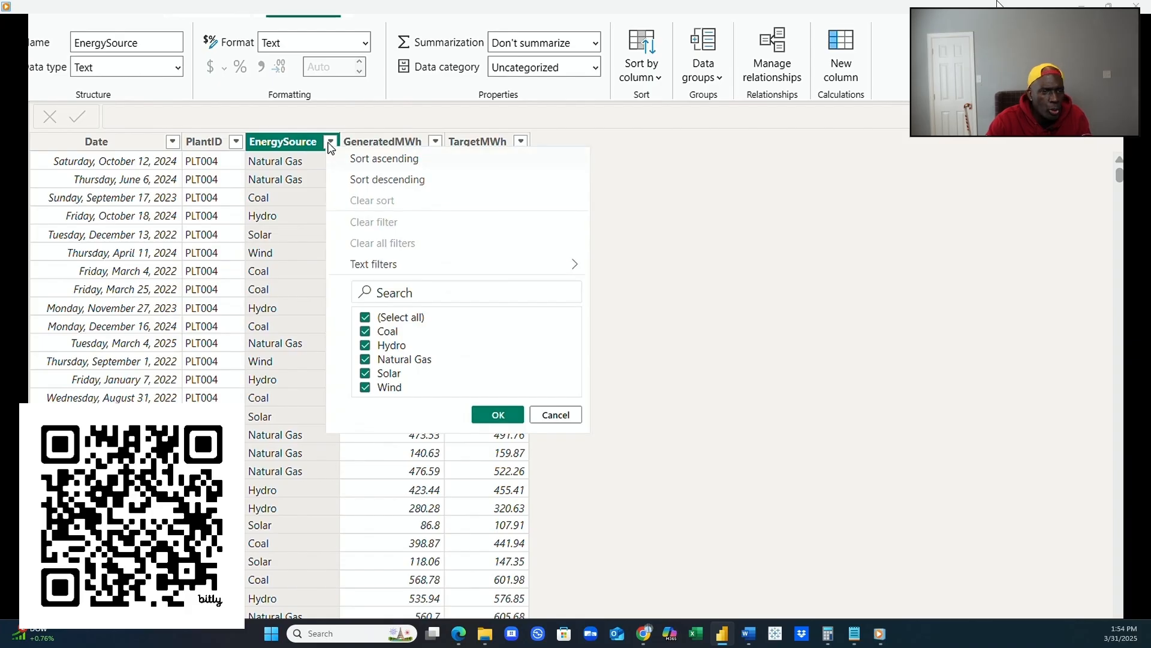
{"action": "key", "text": "Escape"}
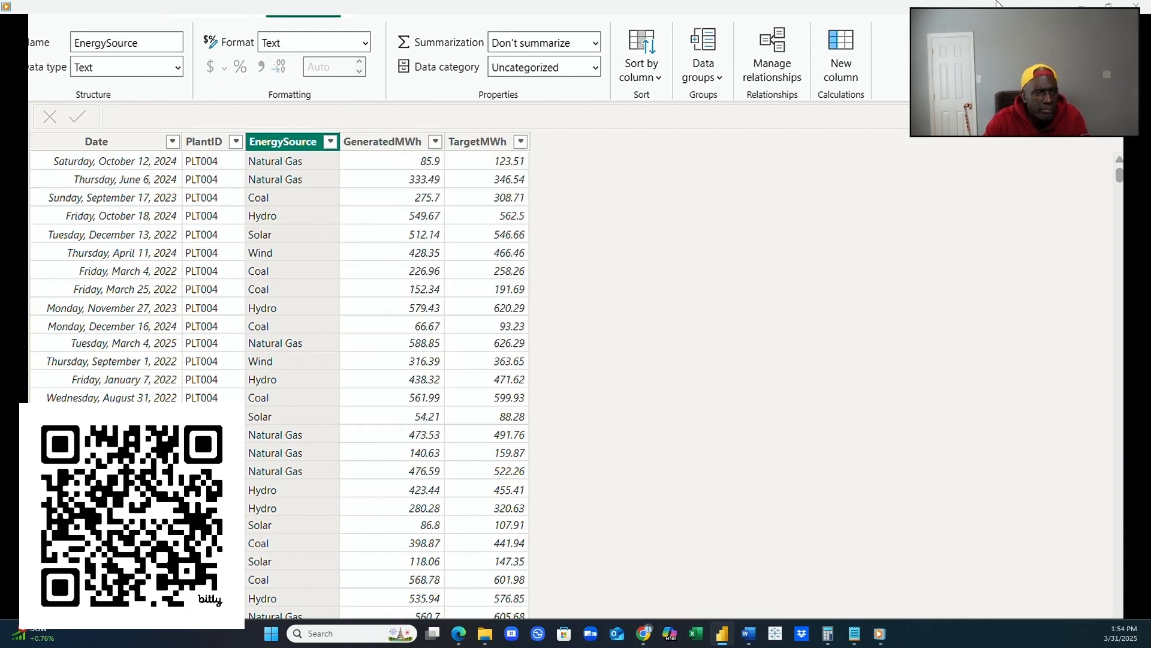
Look through the data of EnergyConsumption, PlantDetails, PlantDowntime, RegionOrder and SourceTypeRef for matching columns.
{"action": "left_click", "coordinate": [1134, 201]}
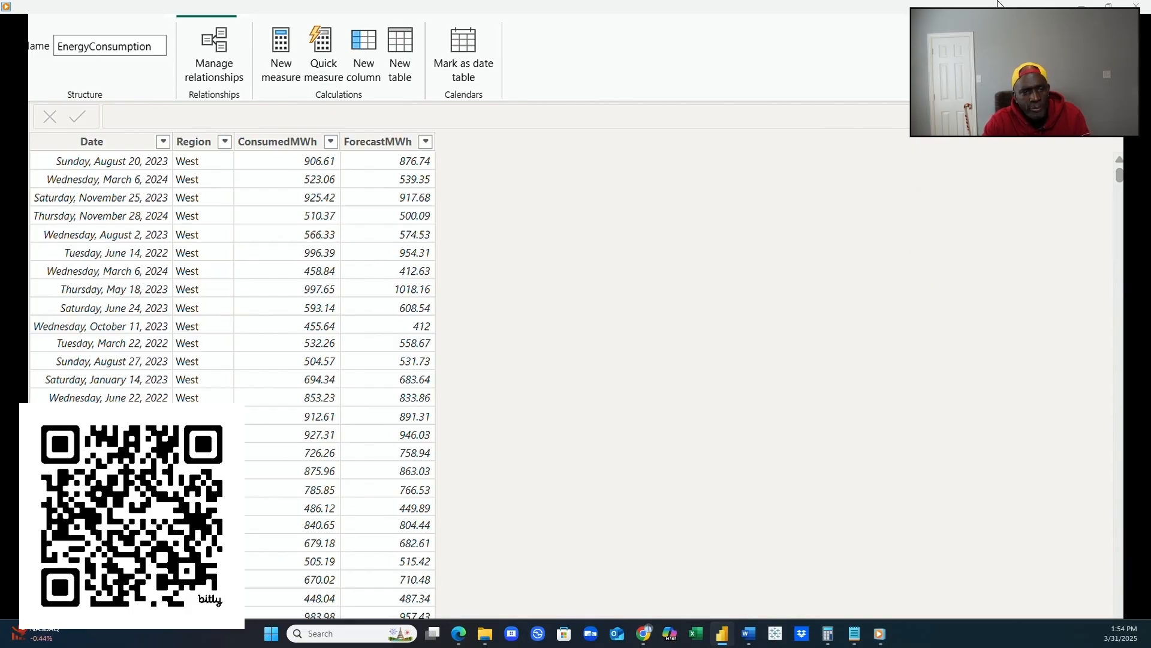
{"action": "left_click", "coordinate": [1136, 264]}
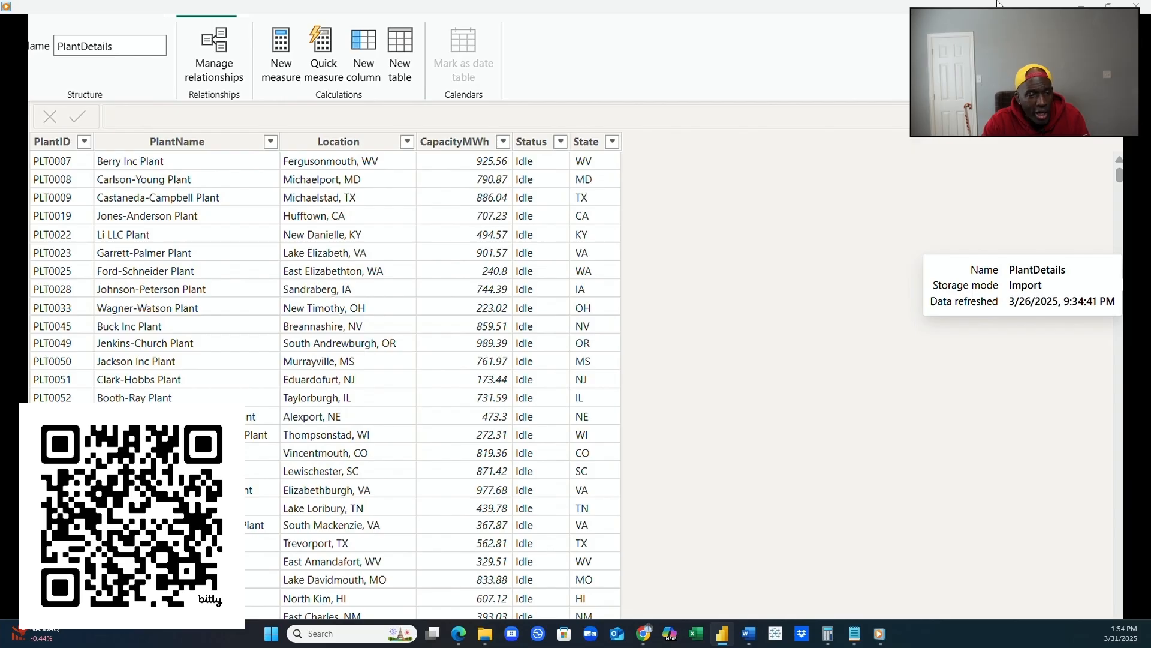
{"action": "key", "text": "Down"}
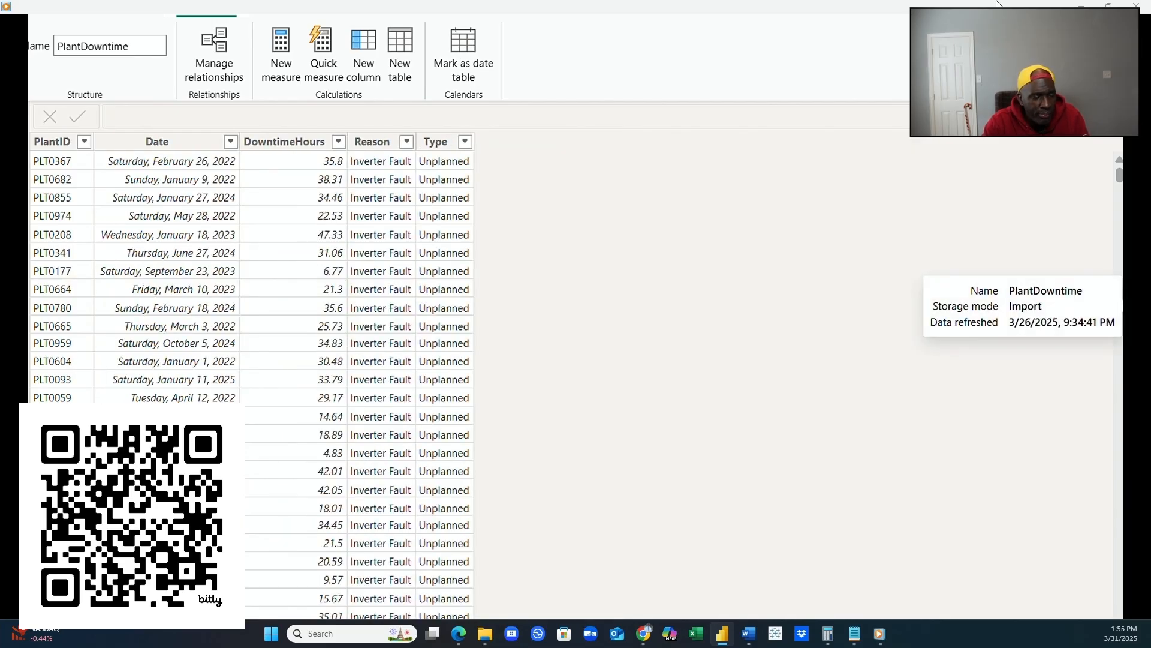
{"action": "key", "text": "Down"}
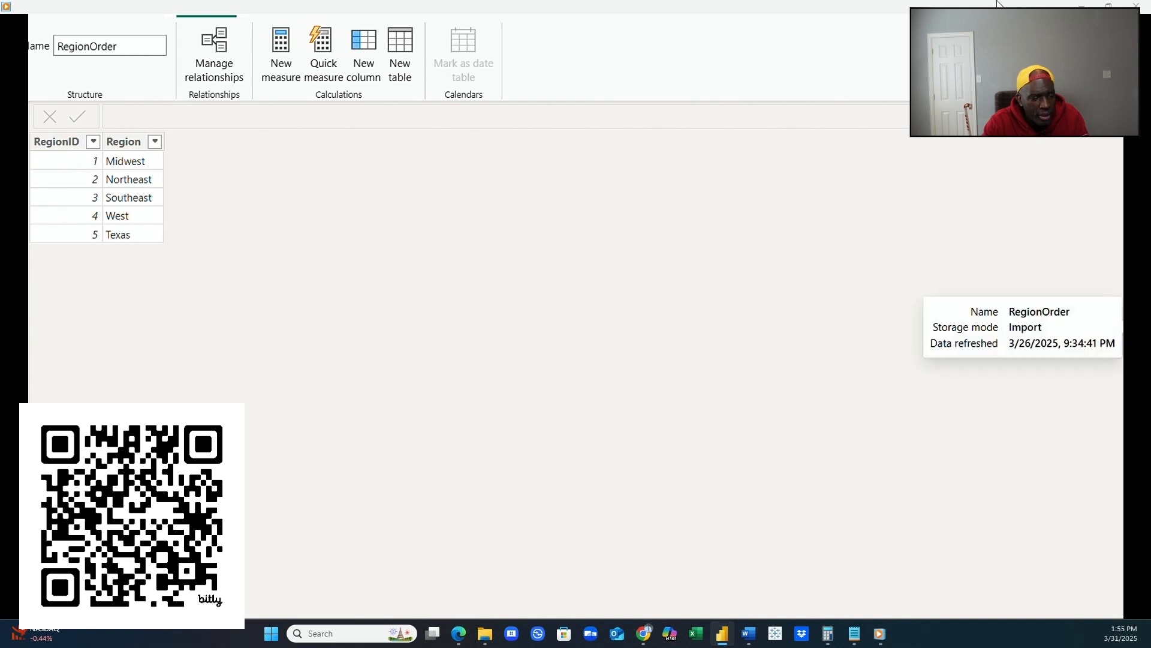
{"action": "key", "text": "Down"}
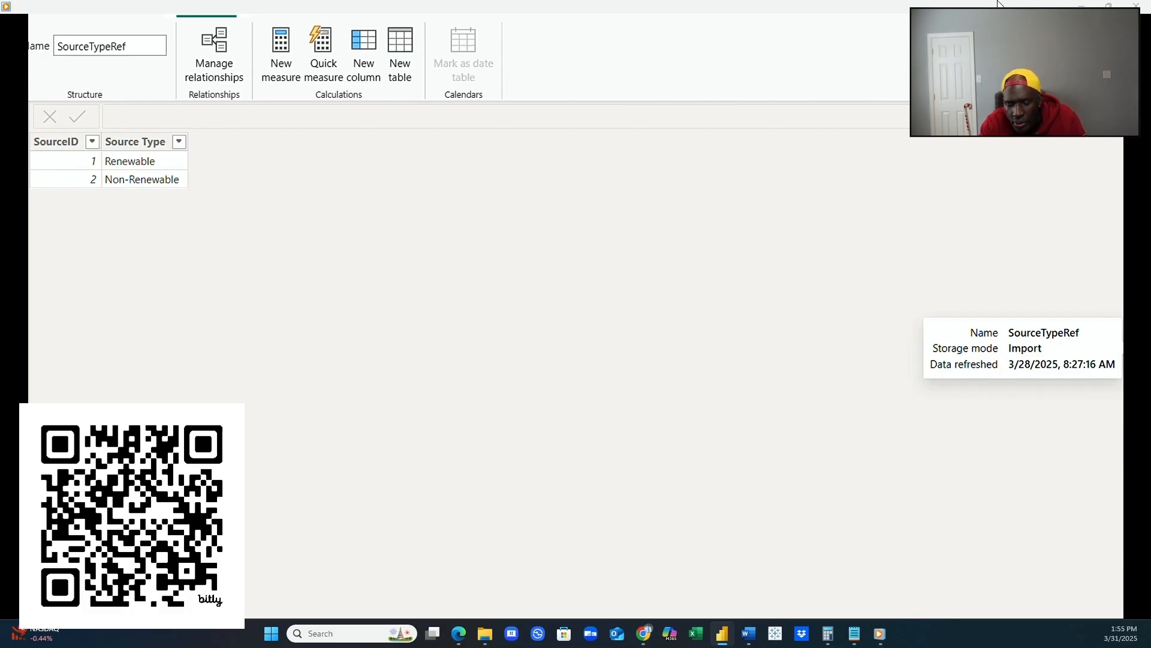
{"action": "key", "text": "Down"}
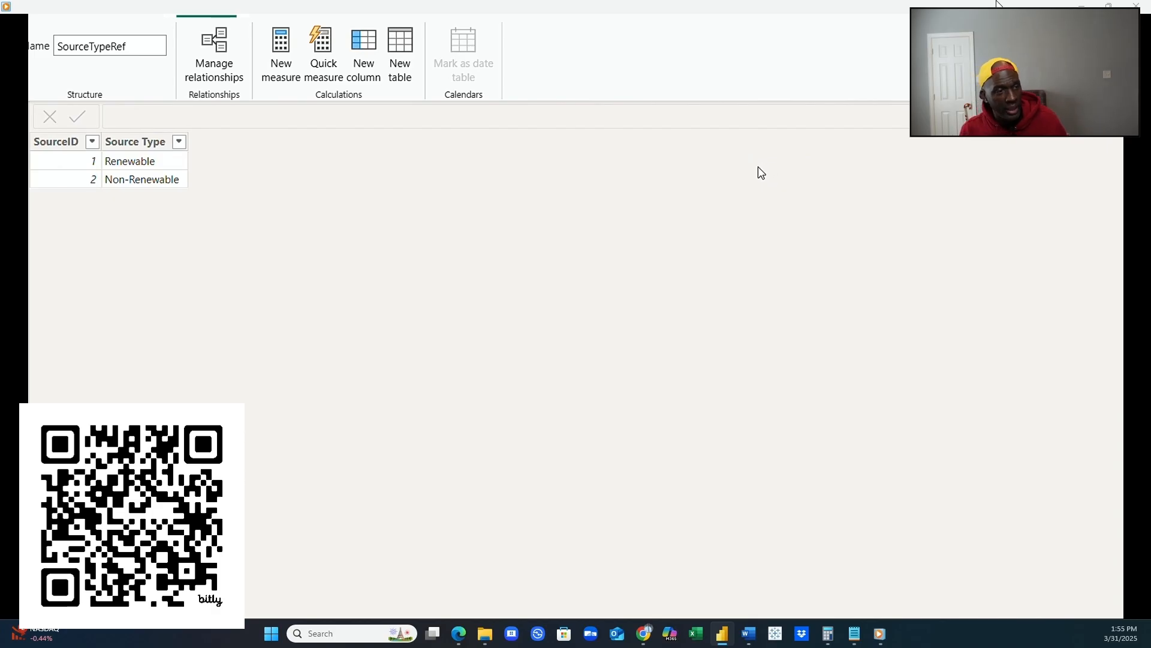
Inspect the SourceTypeRef to EnergySourceReference link in the diagram and compare both tables' source type data.
{"action": "left_click", "coordinate": [30, 120]}
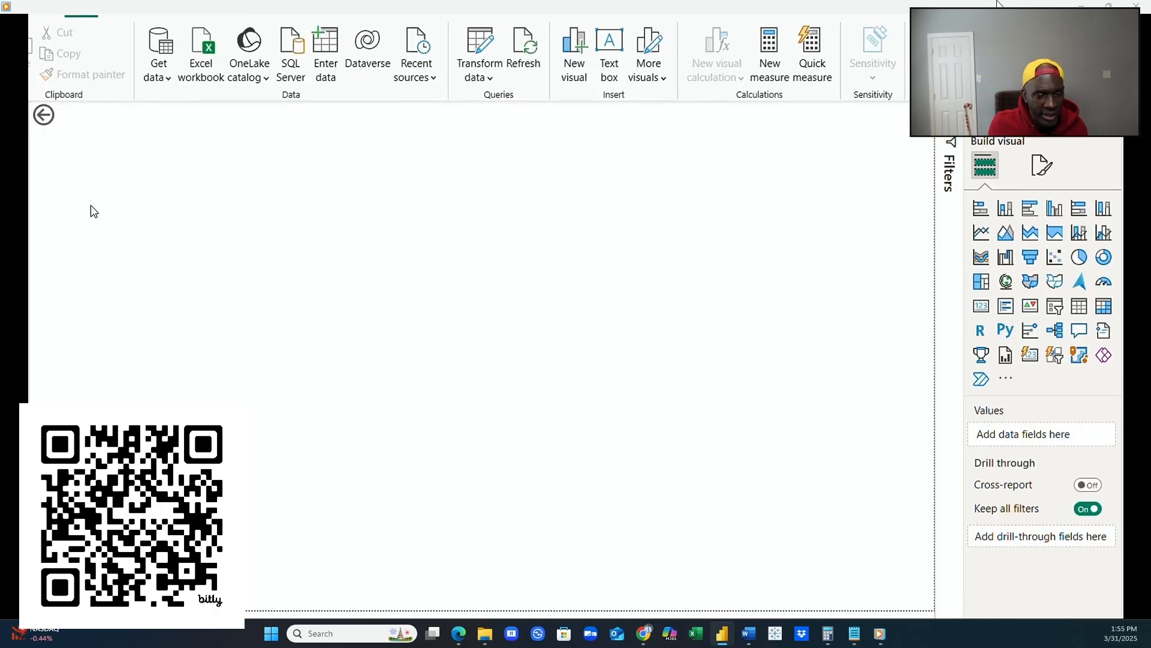
{"action": "left_click", "coordinate": [21, 175]}
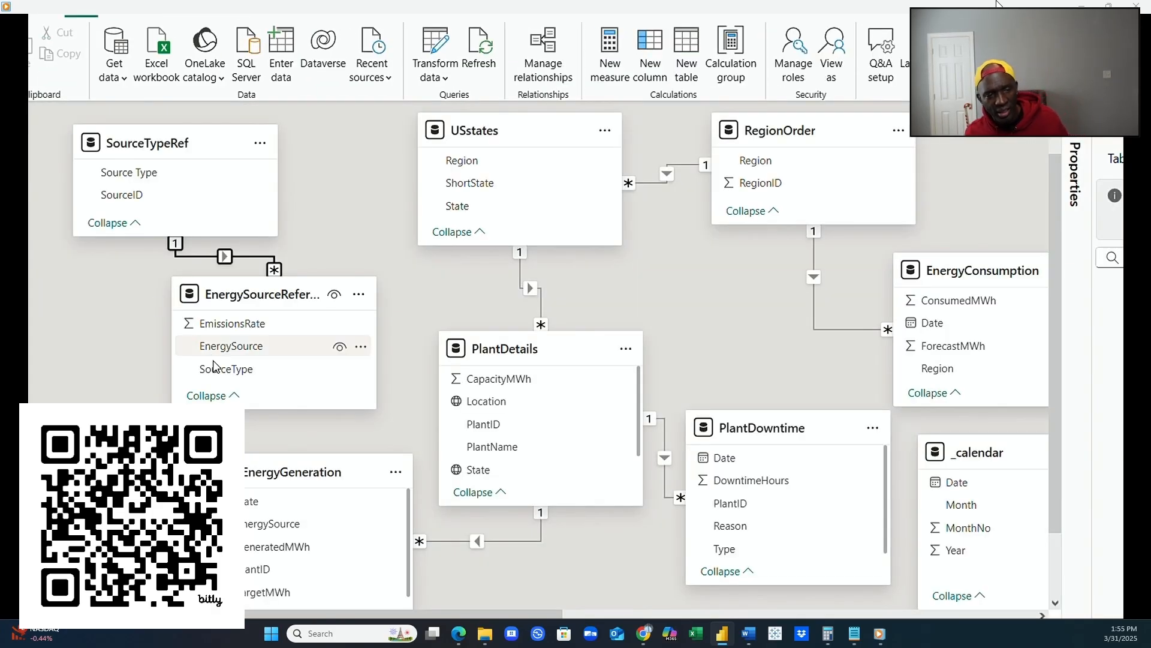
{"action": "scroll", "coordinate": [311, 424], "scroll_direction": "down", "scroll_amount": 3}
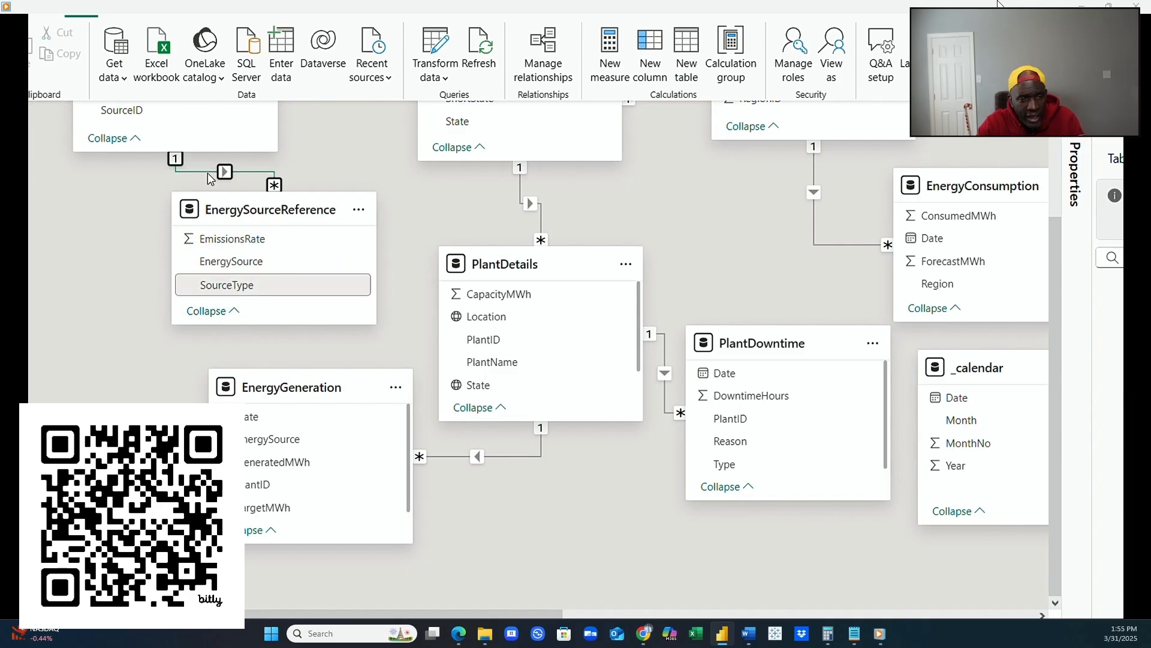
{"action": "left_click", "coordinate": [14, 157]}
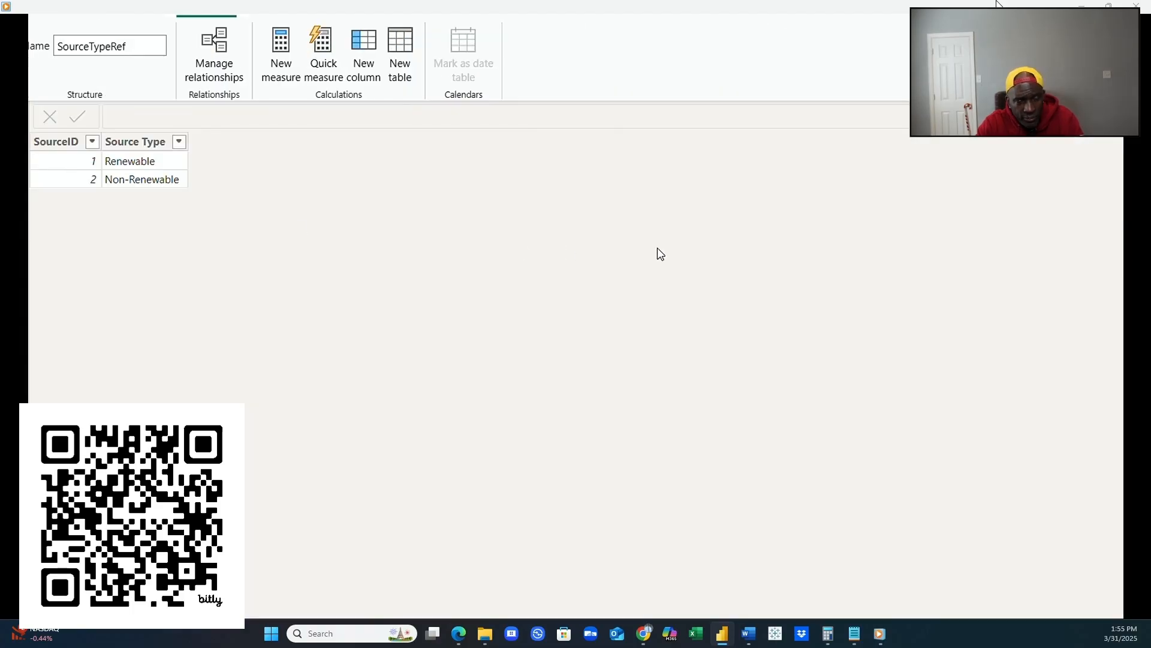
{"action": "left_click", "coordinate": [1139, 263]}
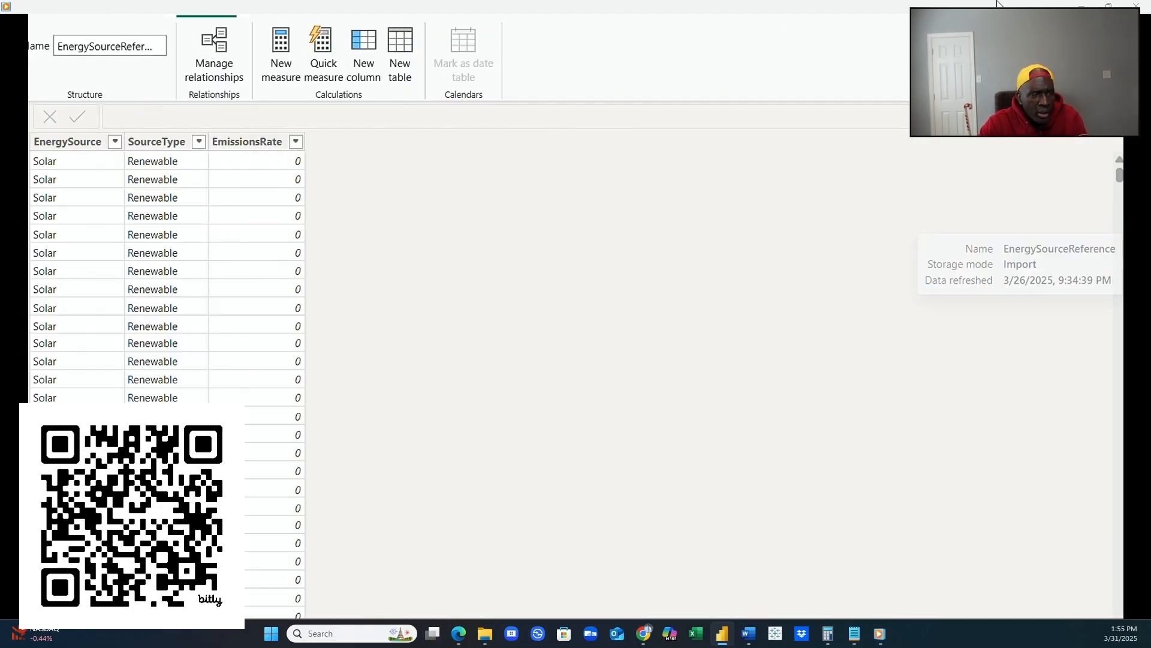
Review the whole model diagram for how EnergySourceReference, EnergyGeneration and the other tables are connected.
{"action": "left_click", "coordinate": [14, 195]}
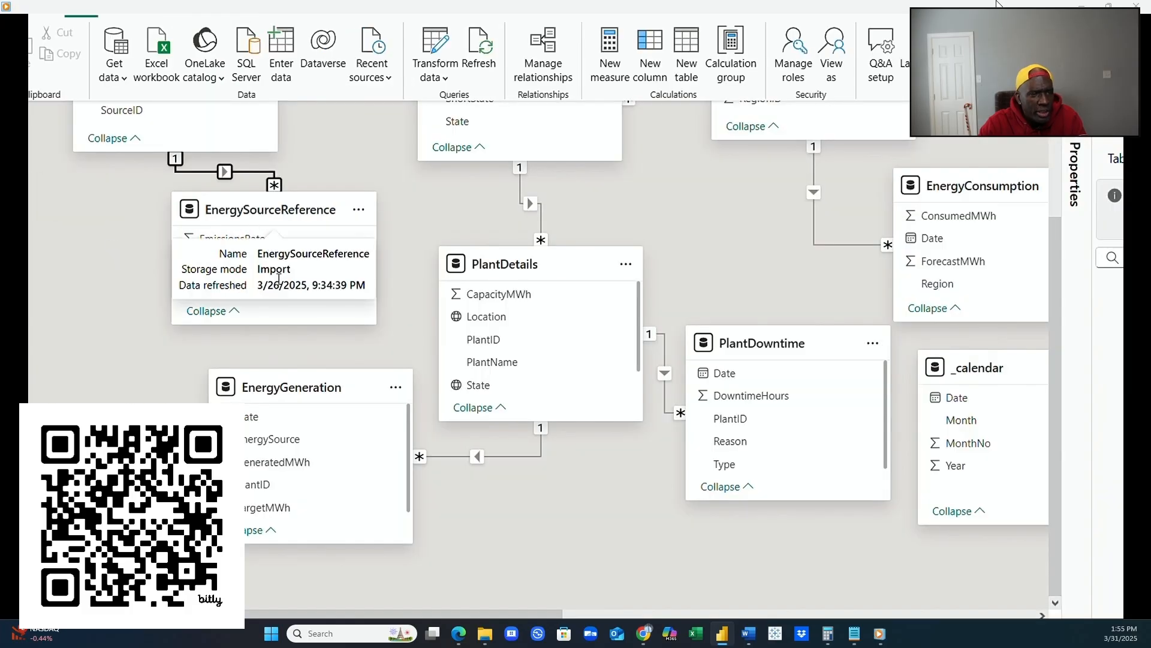
{"action": "scroll", "coordinate": [103, 360], "scroll_direction": "up", "scroll_amount": 2}
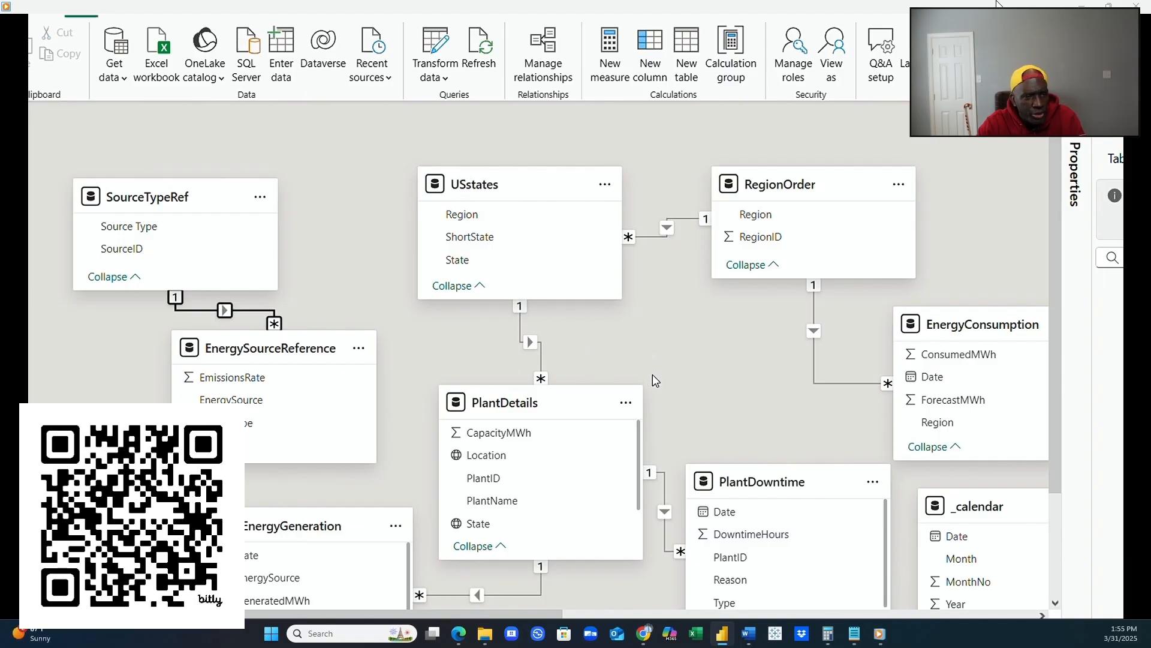
{"action": "scroll", "coordinate": [653, 375], "scroll_direction": "down", "scroll_amount": 2}
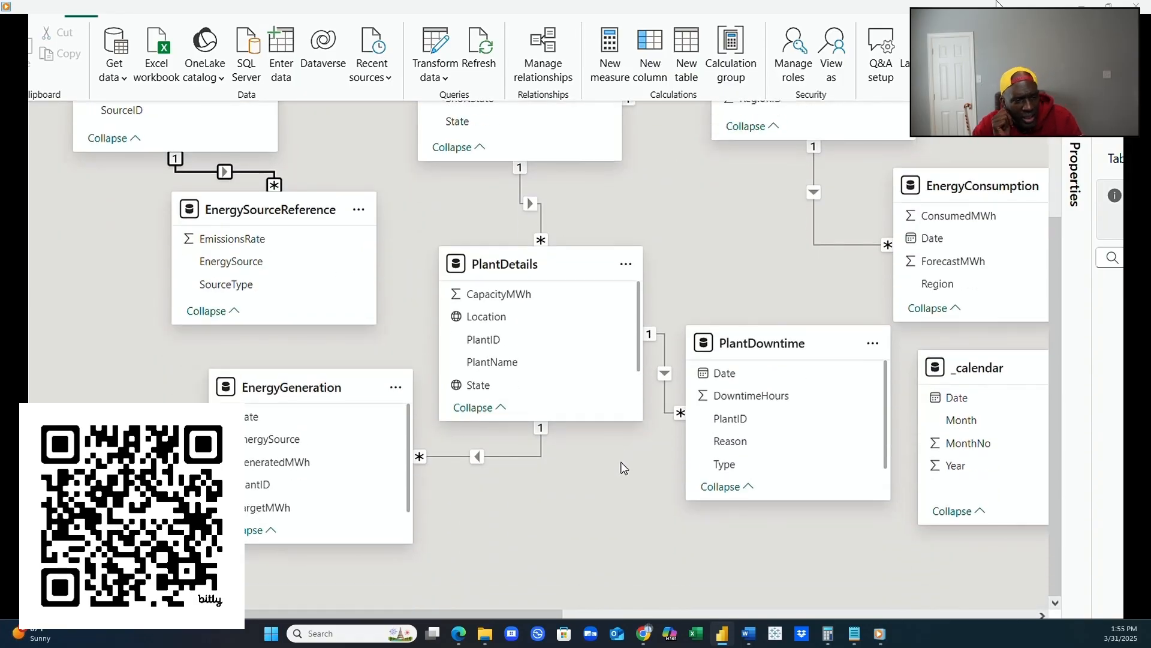
{"action": "mouse_move", "coordinate": [559, 612]}
{"action": "left_mouse_down"}
{"action": "mouse_move", "coordinate": [730, 613]}
{"action": "mouse_move", "coordinate": [548, 609]}
{"action": "left_mouse_up"}
{"action": "scroll", "coordinate": [641, 488], "scroll_direction": "up", "scroll_amount": 1}
{"action": "scroll", "coordinate": [640, 489], "scroll_direction": "up", "scroll_amount": 3}
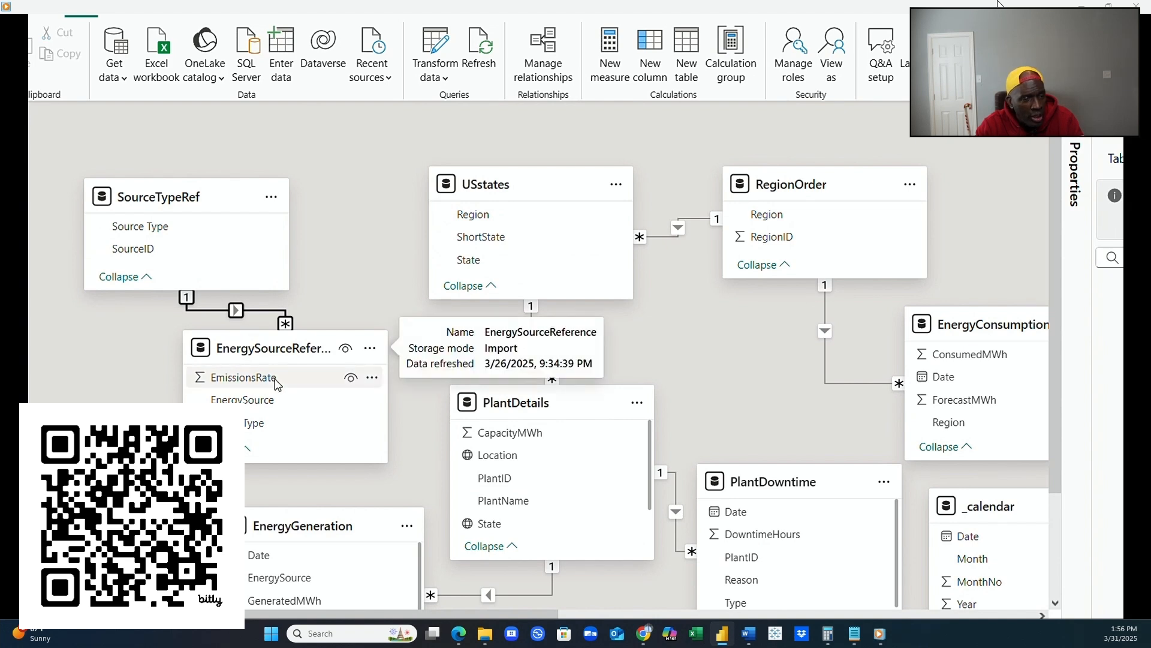
{"action": "mouse_move", "coordinate": [809, 206]}
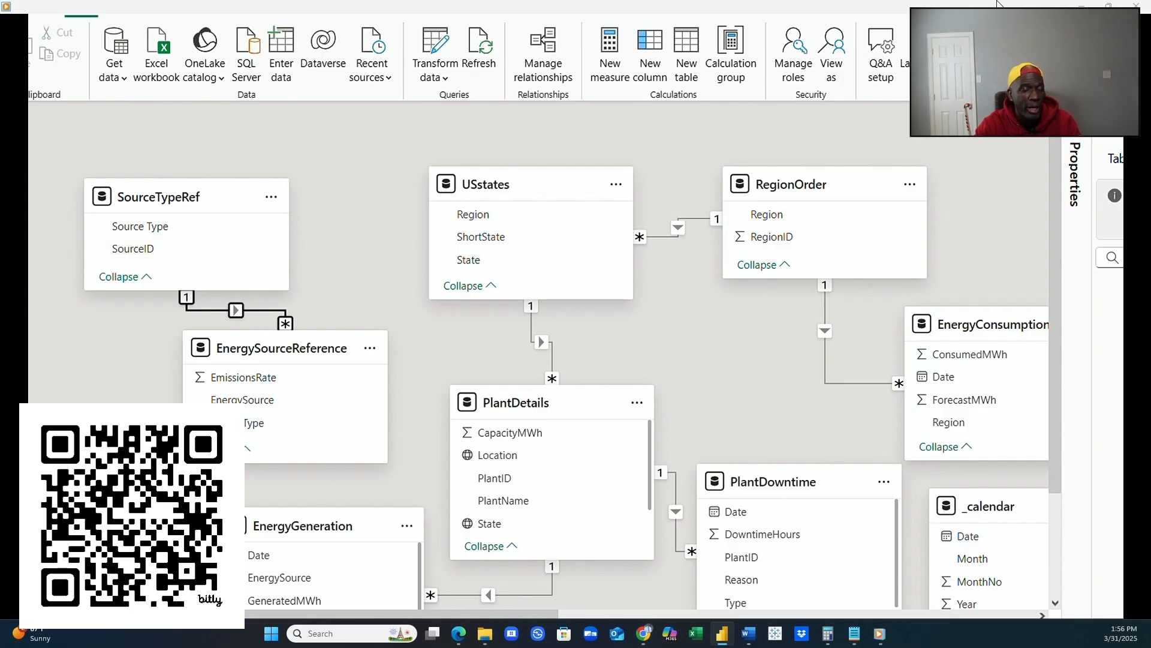
Compare the EnergySourceReference and SourceTypeRef rows again and look over the PlantDetails and PlantDowntime data.
{"action": "left_click", "coordinate": [13, 153]}
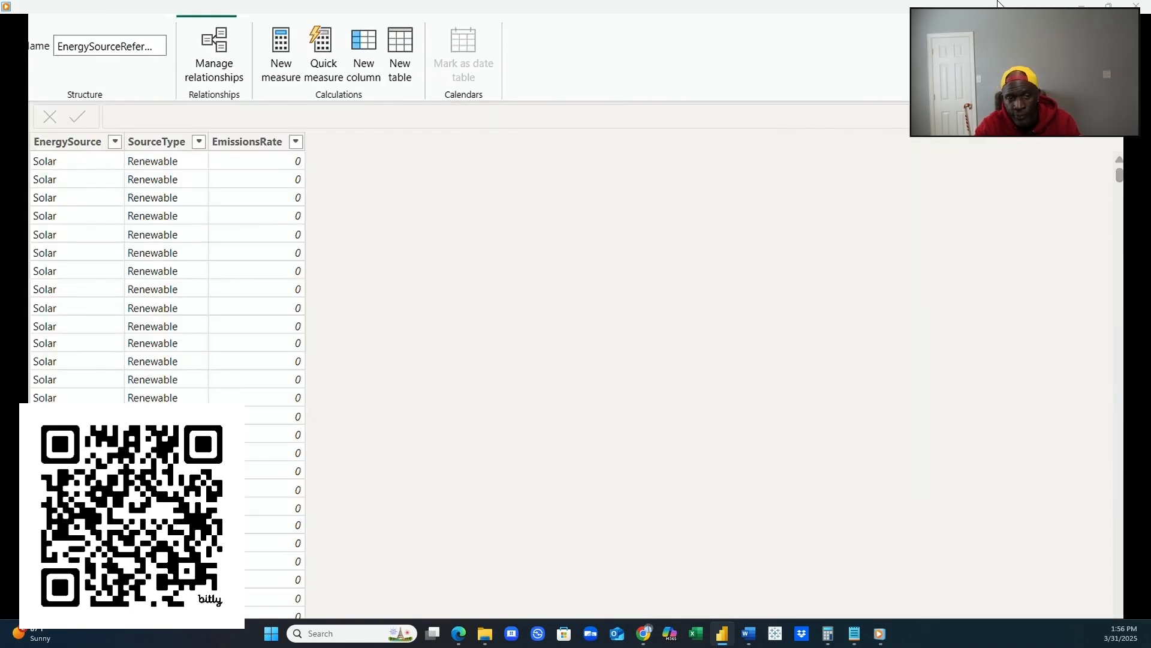
{"action": "left_click", "coordinate": [1137, 348]}
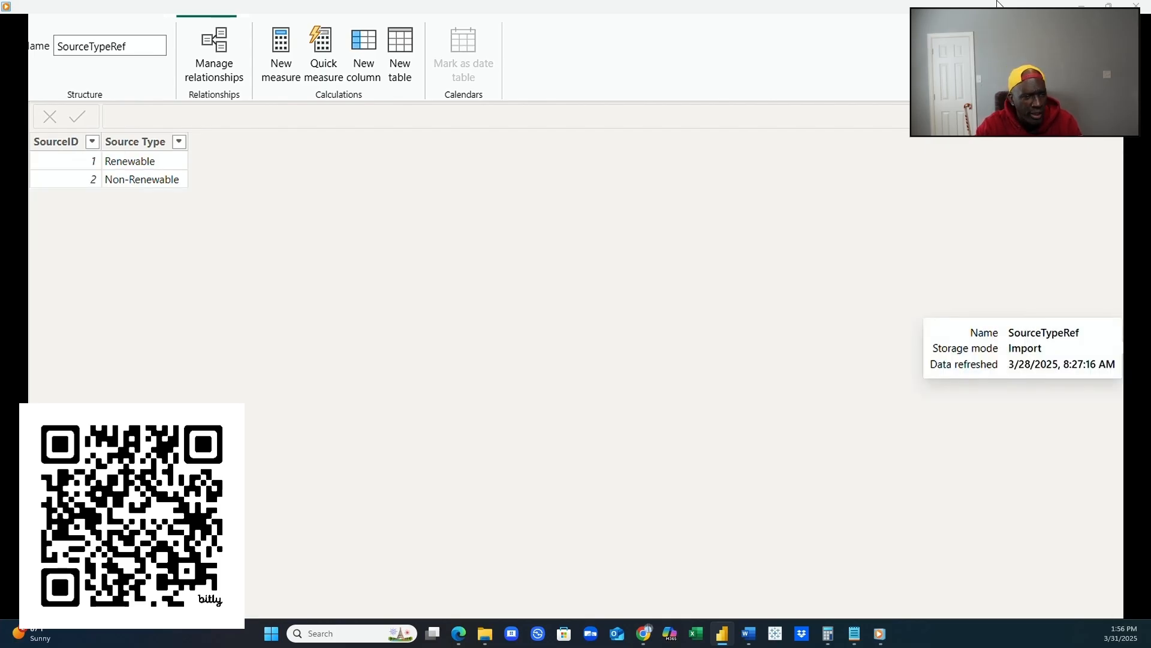
{"action": "left_click", "coordinate": [1138, 270]}
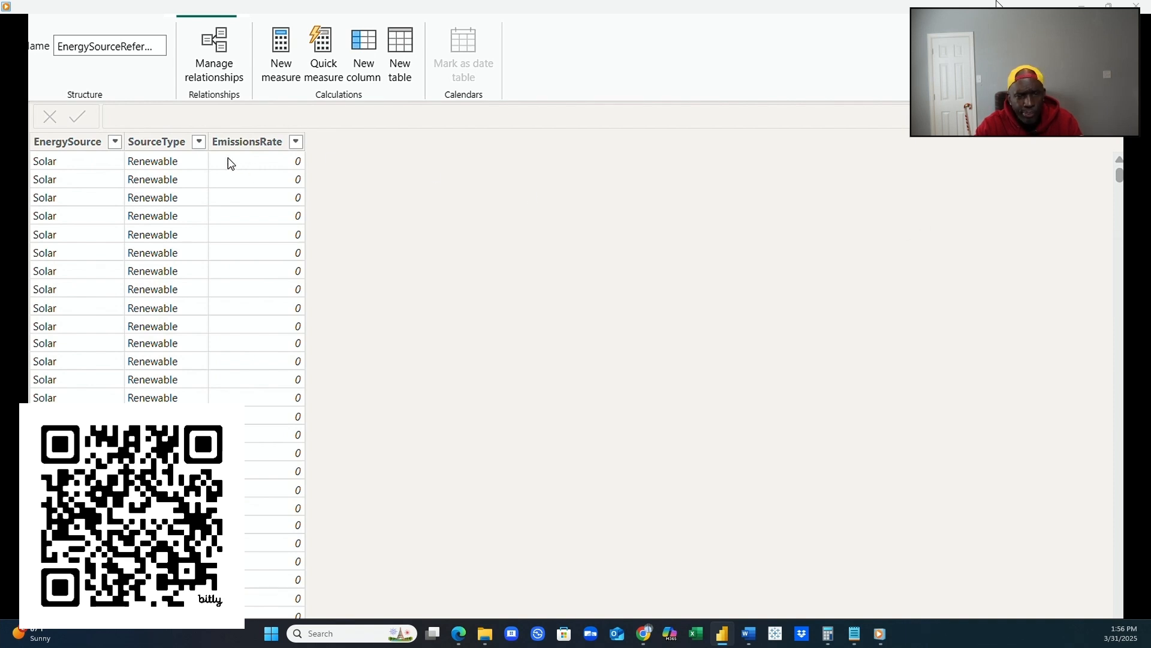
{"action": "left_click", "coordinate": [199, 142]}
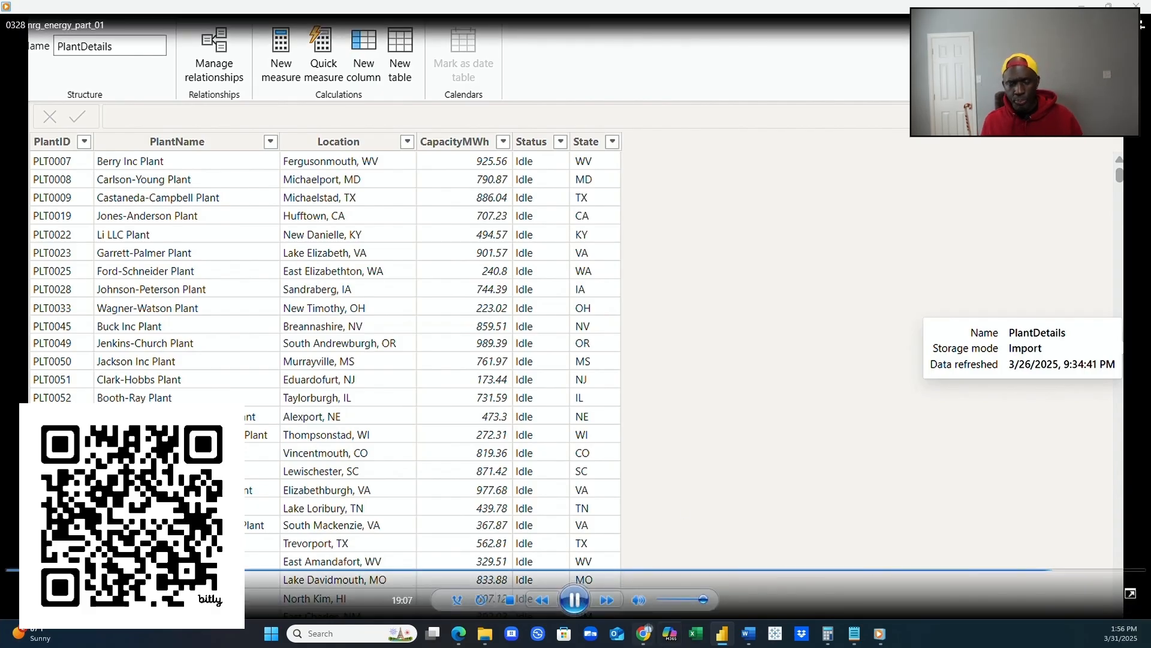
{"action": "mouse_move", "coordinate": [748, 633]}
{"action": "mouse_move", "coordinate": [828, 633]}
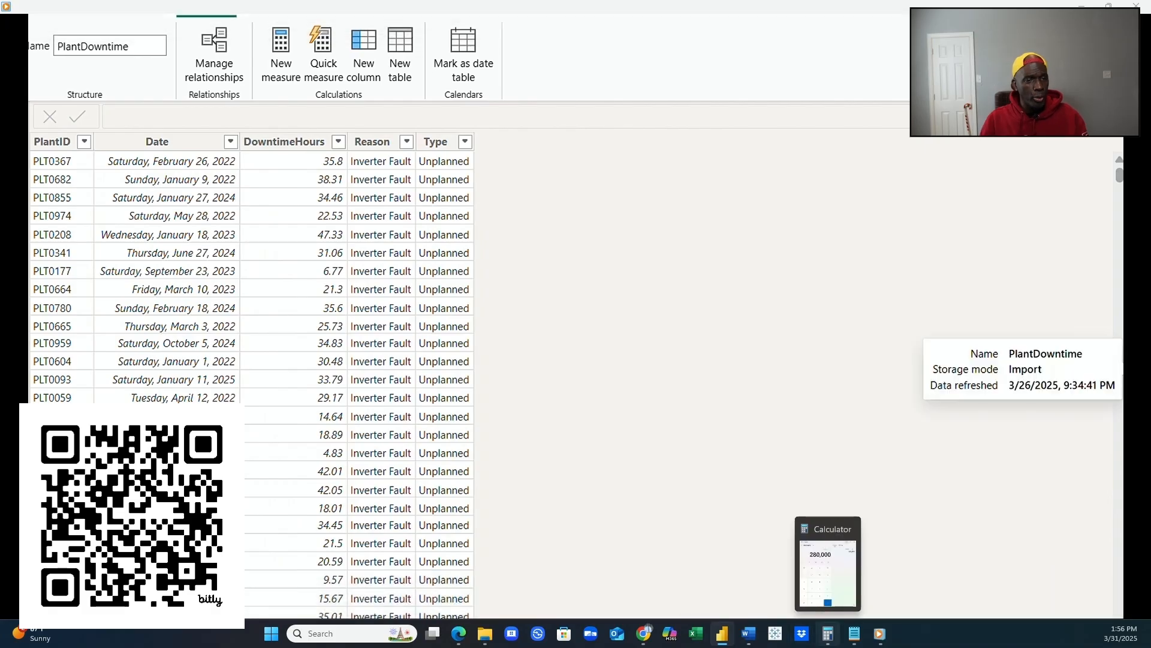
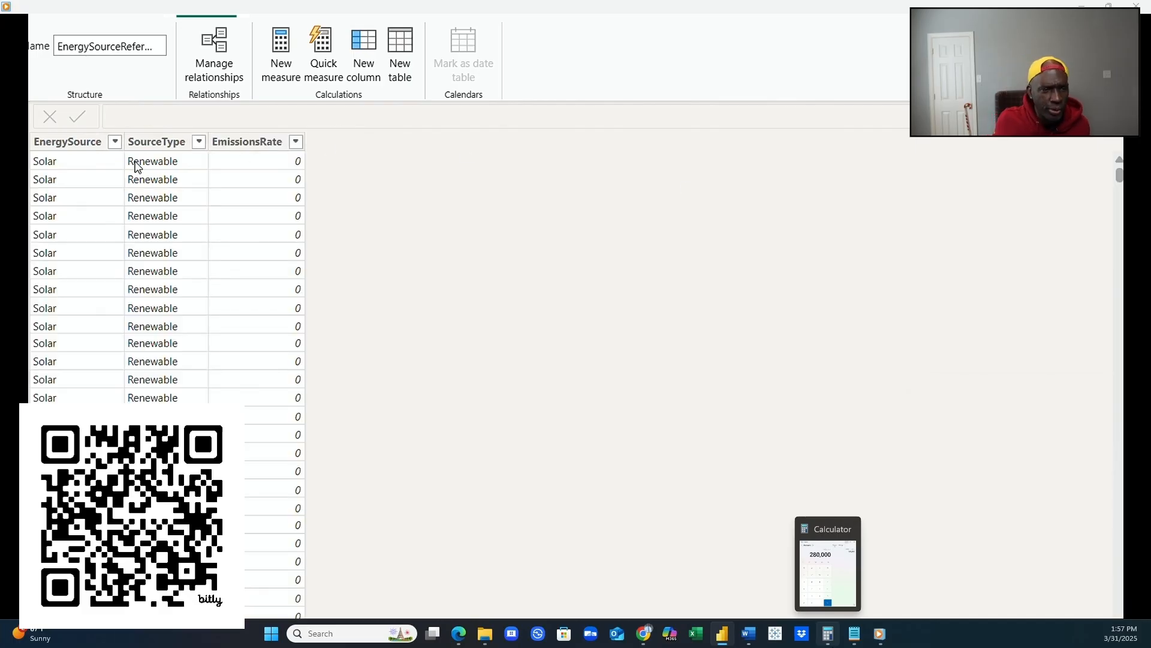
Check the distinct SourceType and EnergySource values in EnergySourceReference and the distinct EnergySource values in EnergyGeneration.
{"action": "left_click", "coordinate": [198, 142]}
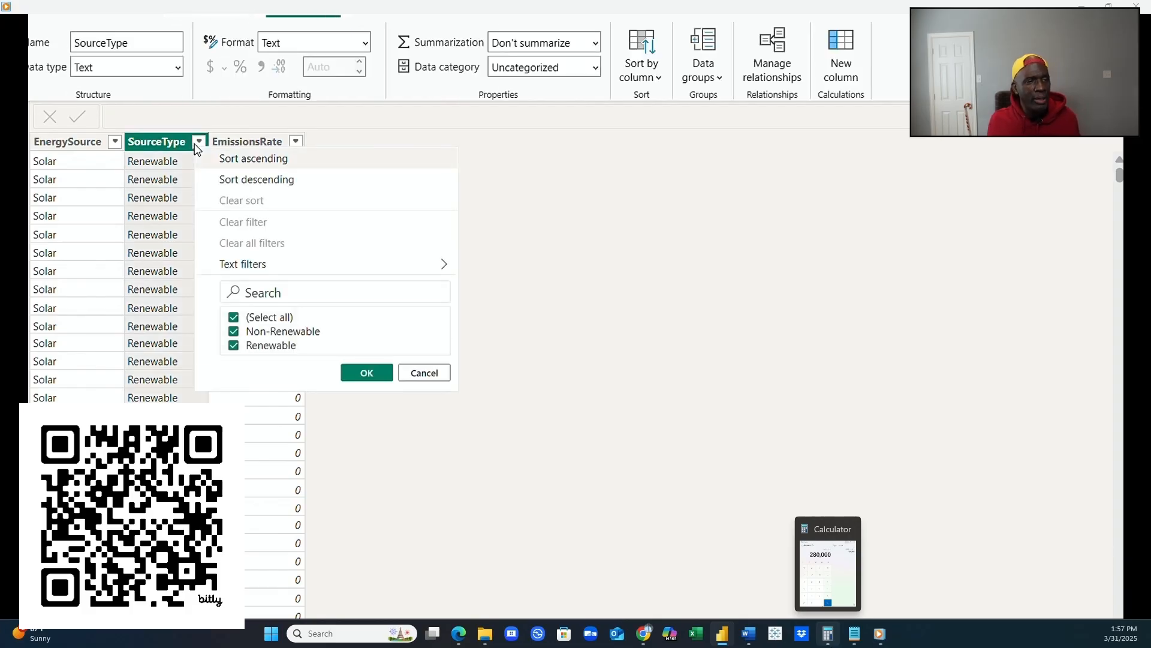
{"action": "left_click", "coordinate": [115, 143]}
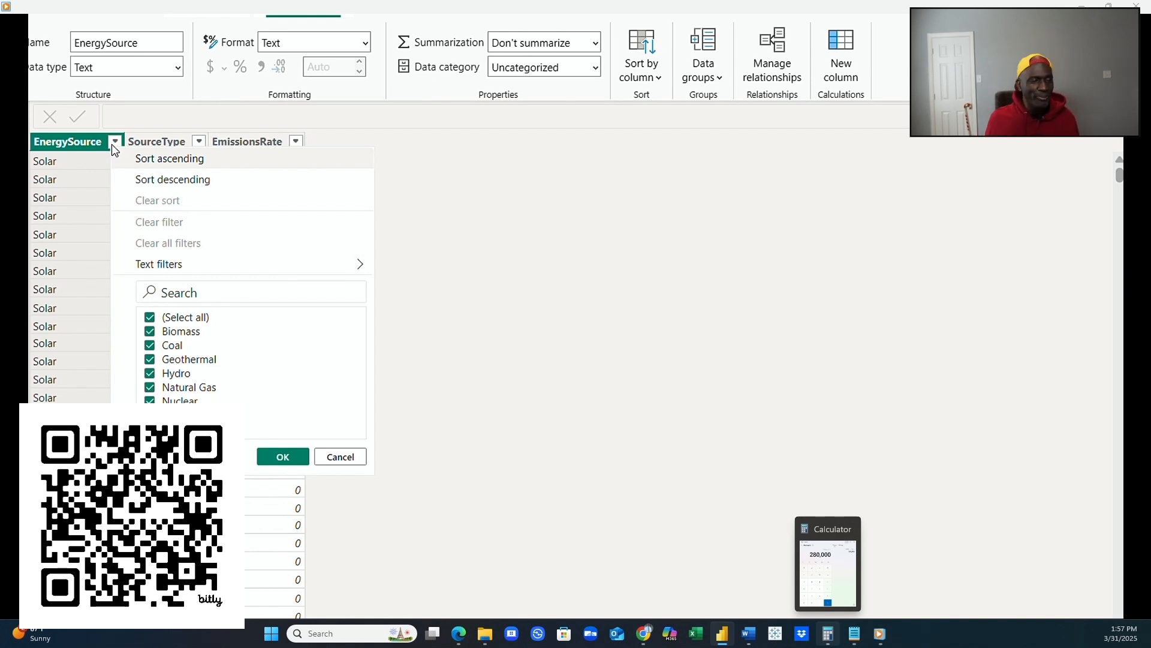
{"action": "left_click", "coordinate": [482, 417]}
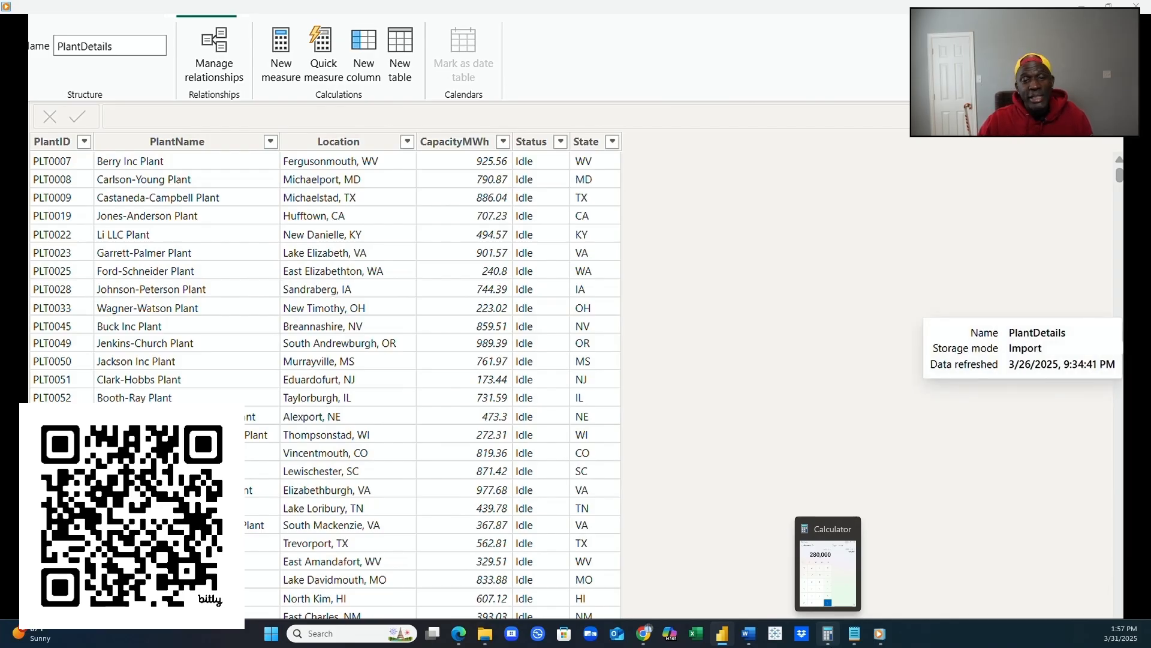
{"action": "left_click", "coordinate": [1139, 207]}
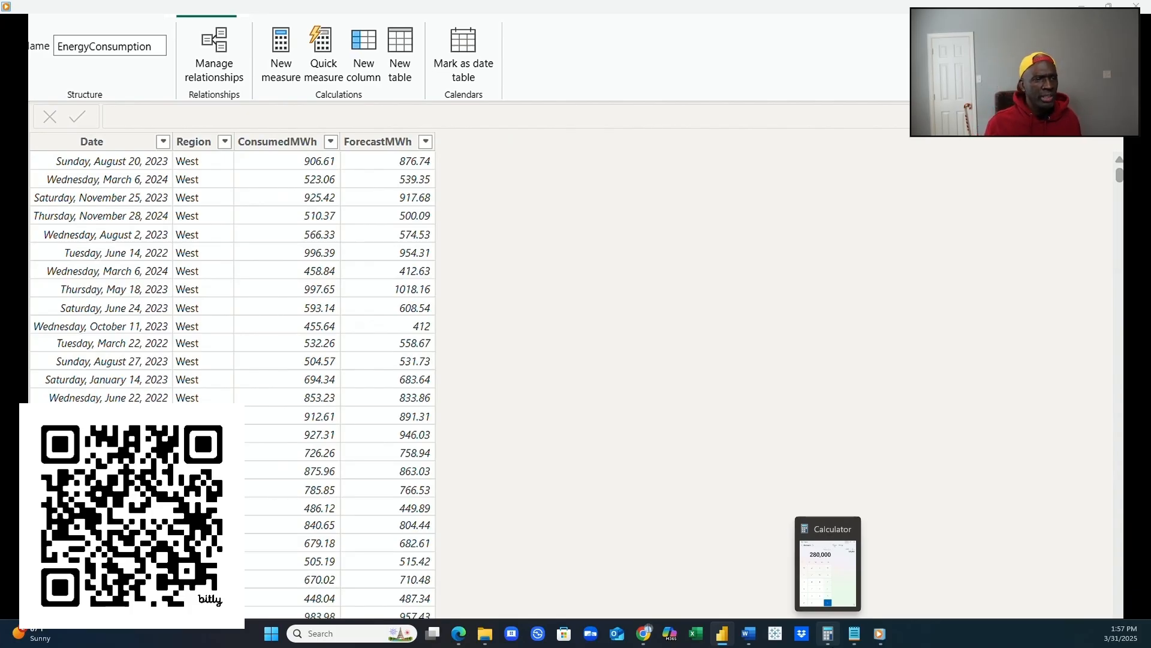
{"action": "left_click", "coordinate": [1139, 225]}
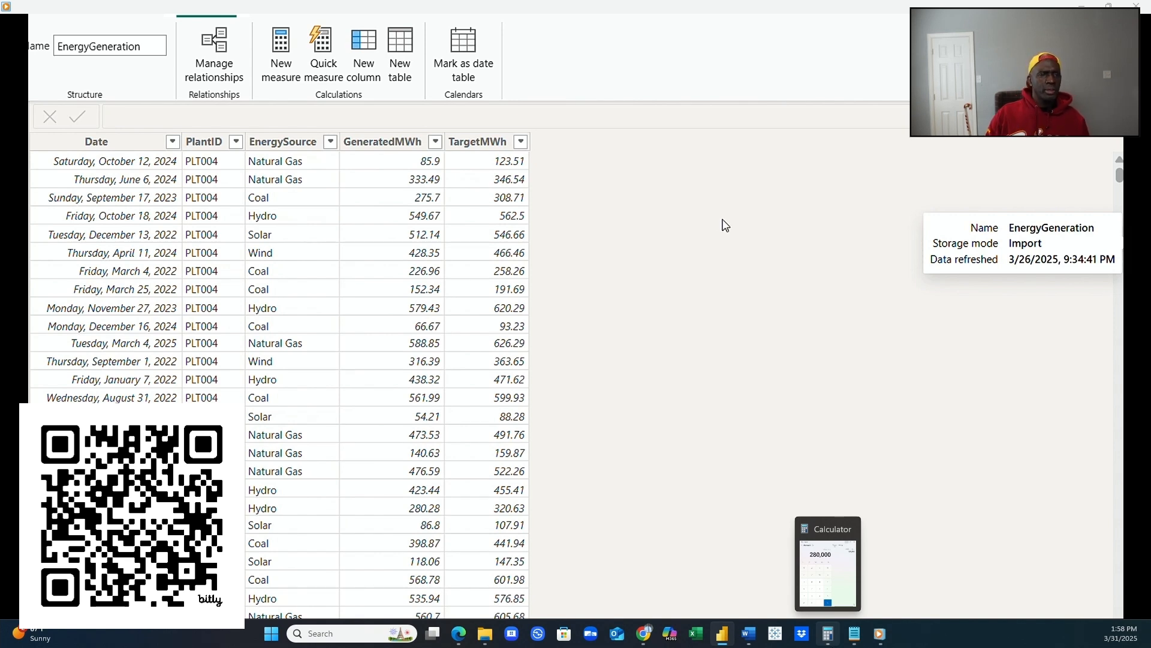
{"action": "left_click", "coordinate": [331, 142]}
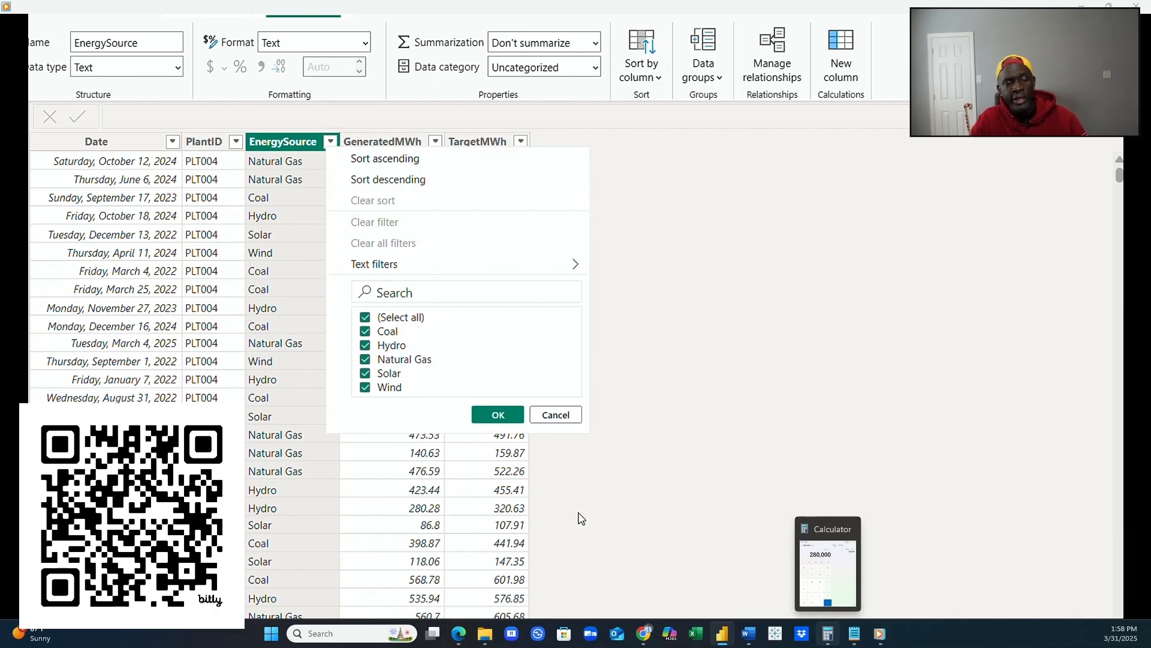
{"action": "left_click", "coordinate": [496, 416]}
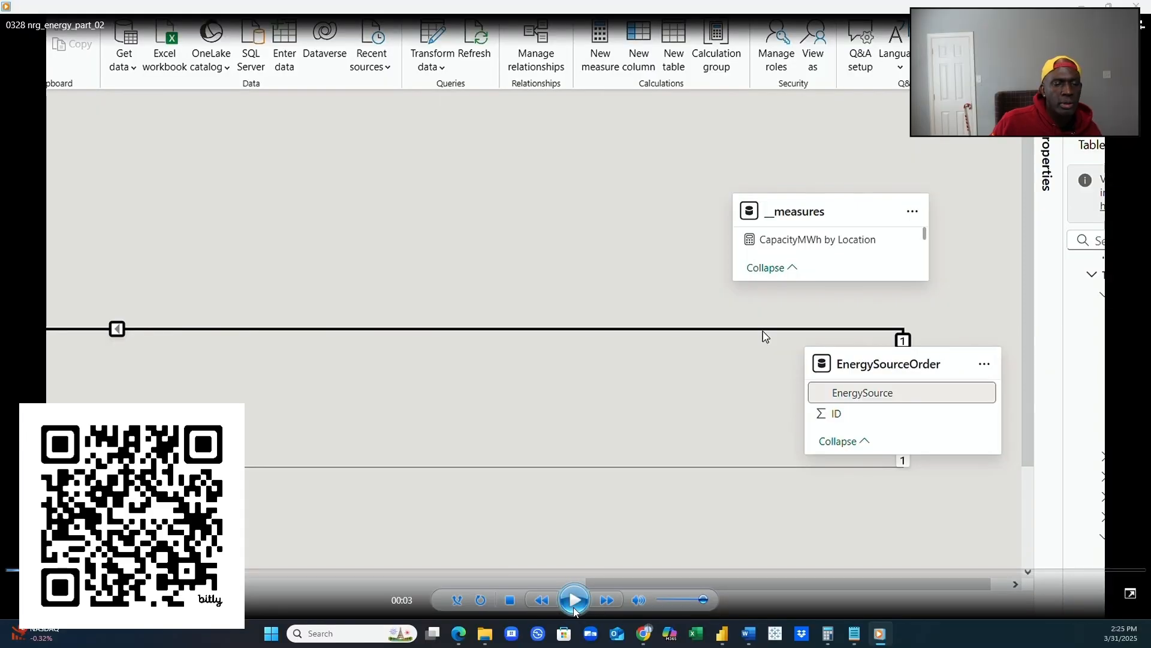
Move the EnergySourceReference table in the diagram so it sits between and below SourceTypeRef and EnergySourceOrder.
{"action": "left_click", "coordinate": [574, 608]}
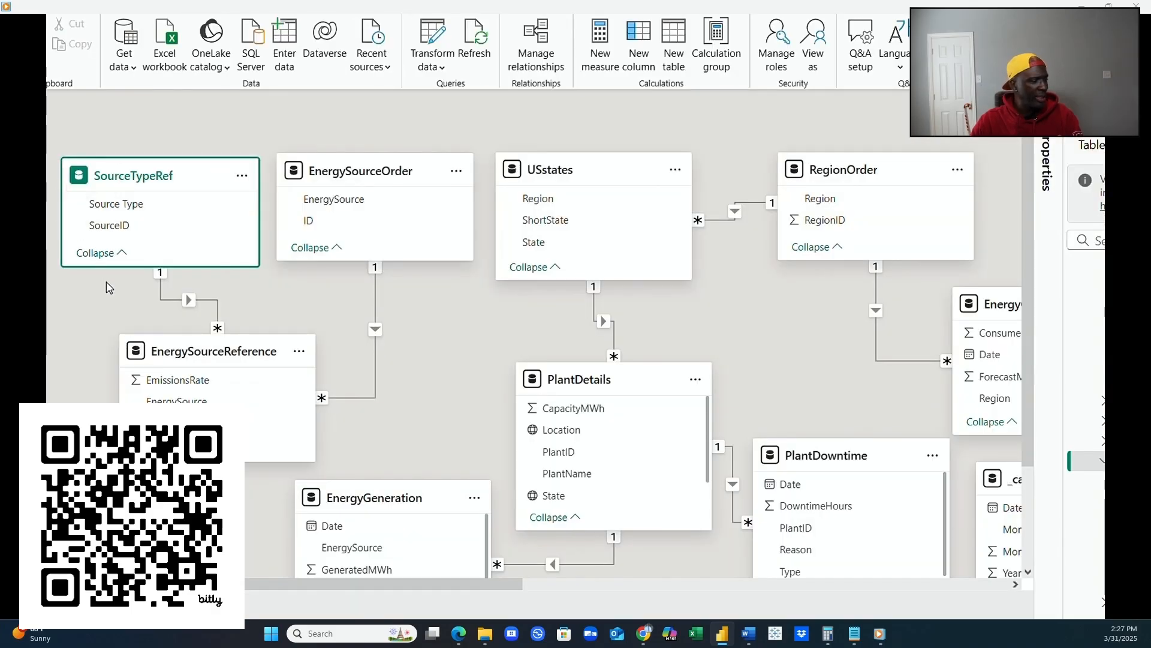
{"action": "left_click_drag", "start_coordinate": [222, 356], "coordinate": [289, 346]}
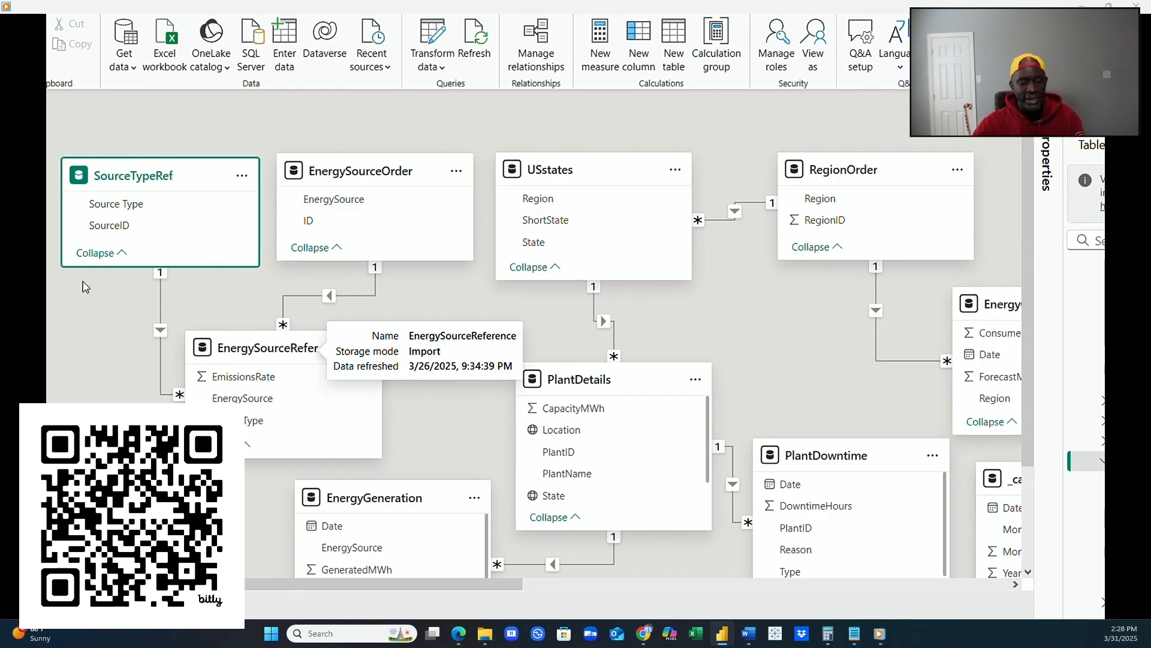
Look through the data of EnergySourceOrder, EnergyConsumption, PlantDetails, EnergySourceReference, RegionOrder, SourceTypeRef and USstates.
{"action": "left_click", "coordinate": [23, 138]}
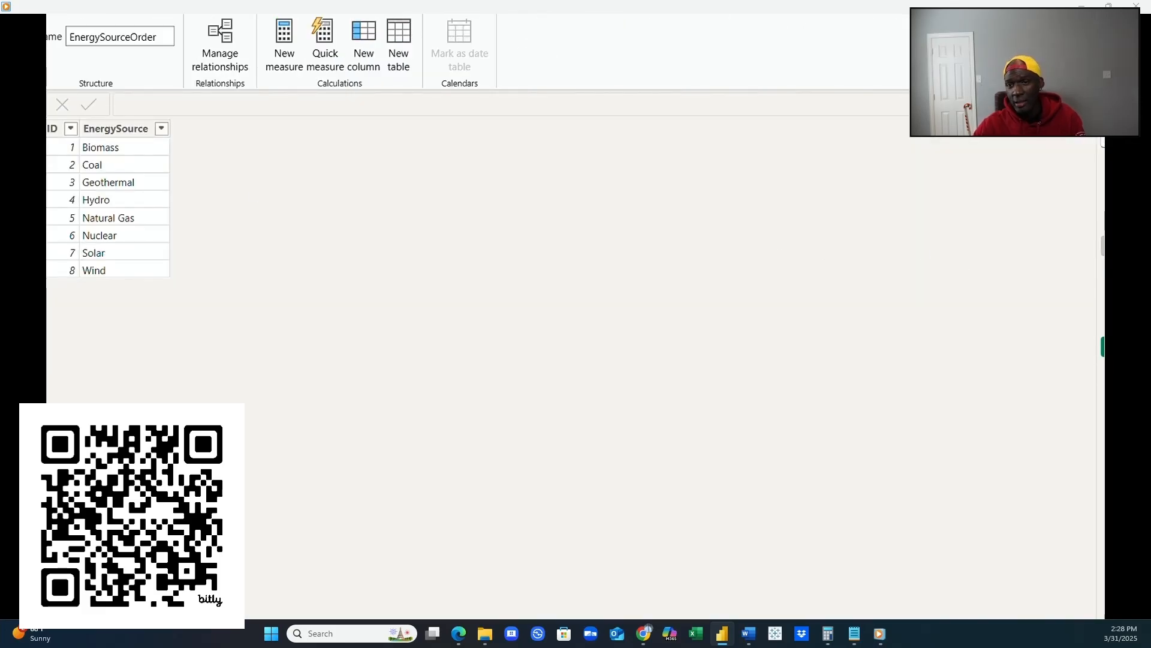
{"action": "left_click", "coordinate": [1102, 207]}
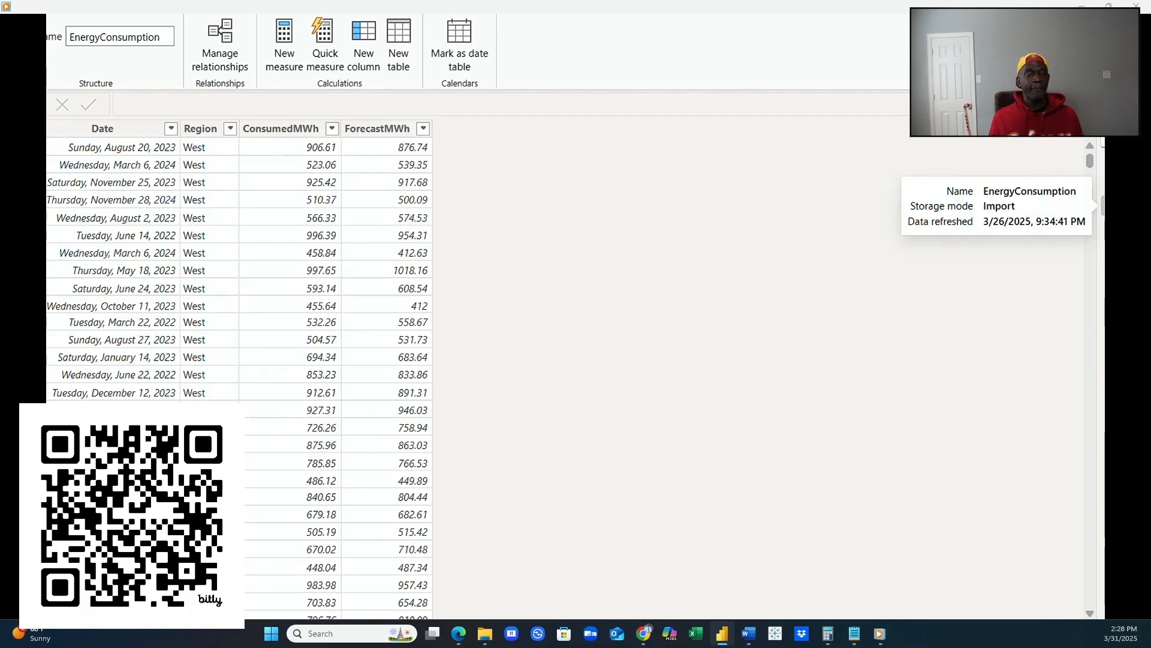
{"action": "left_click", "coordinate": [1102, 287]}
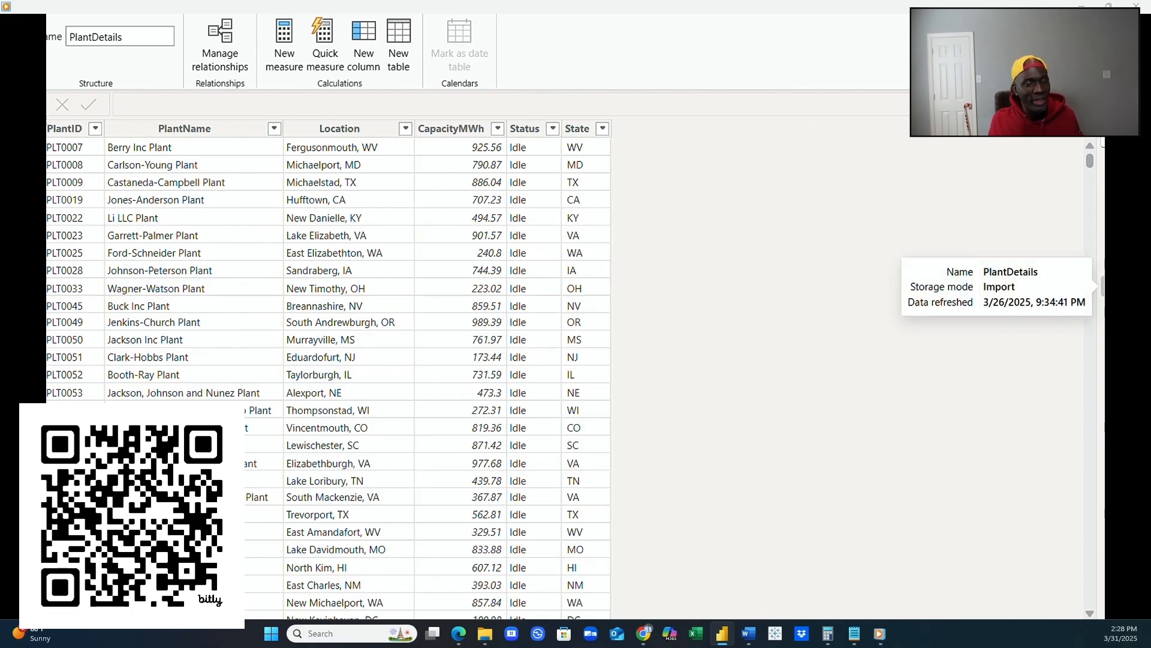
{"action": "left_click", "coordinate": [1103, 266]}
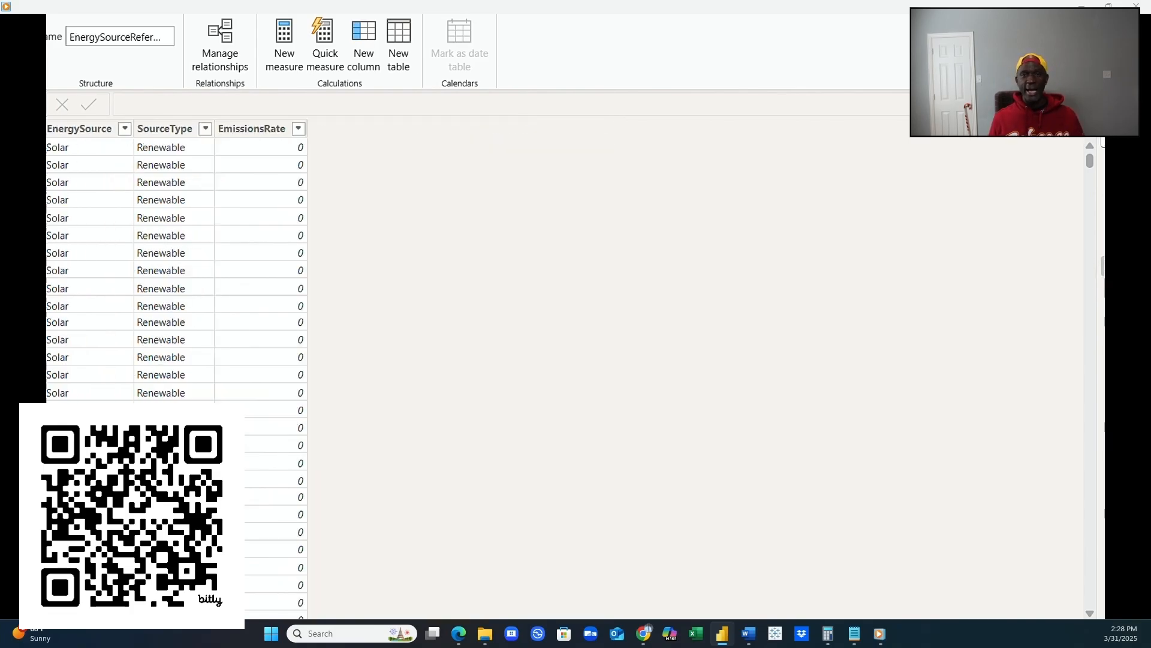
{"action": "right_click", "coordinate": [1103, 267]}
{"action": "left_click", "coordinate": [1103, 246]}
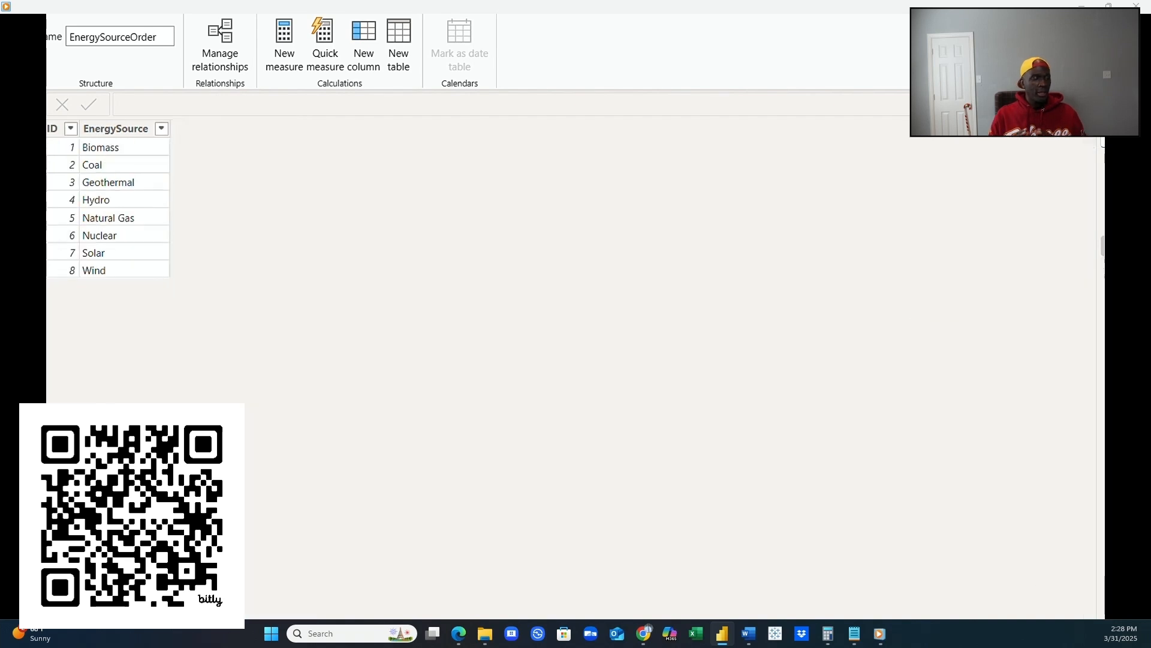
{"action": "left_click", "coordinate": [1103, 327]}
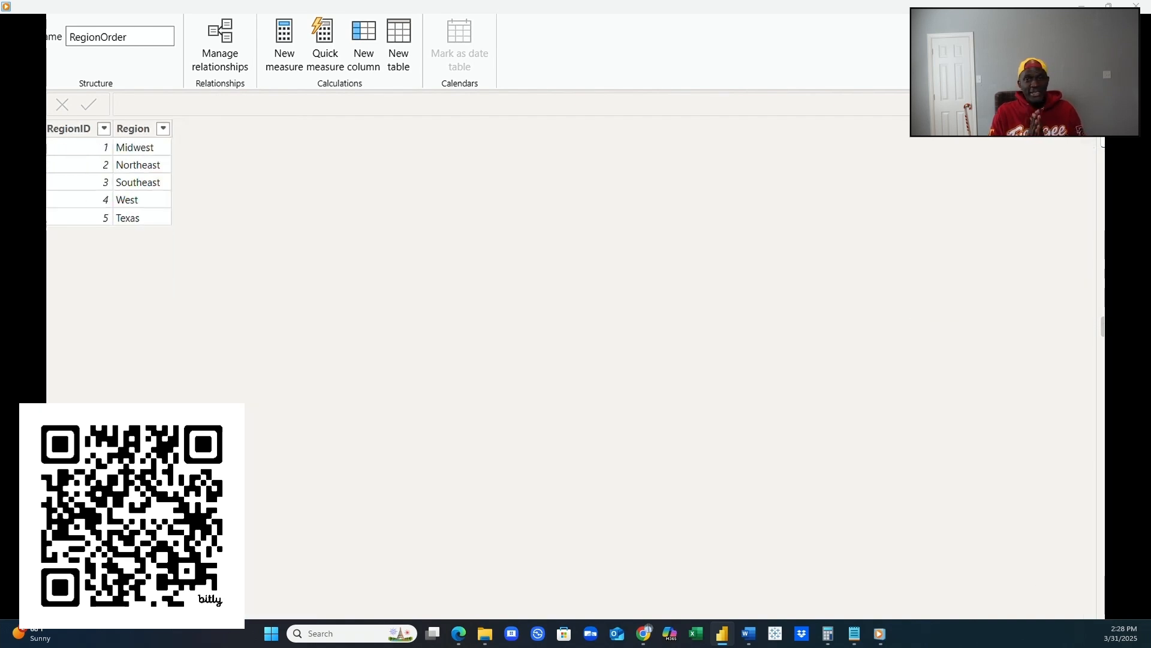
{"action": "left_click", "coordinate": [1102, 346]}
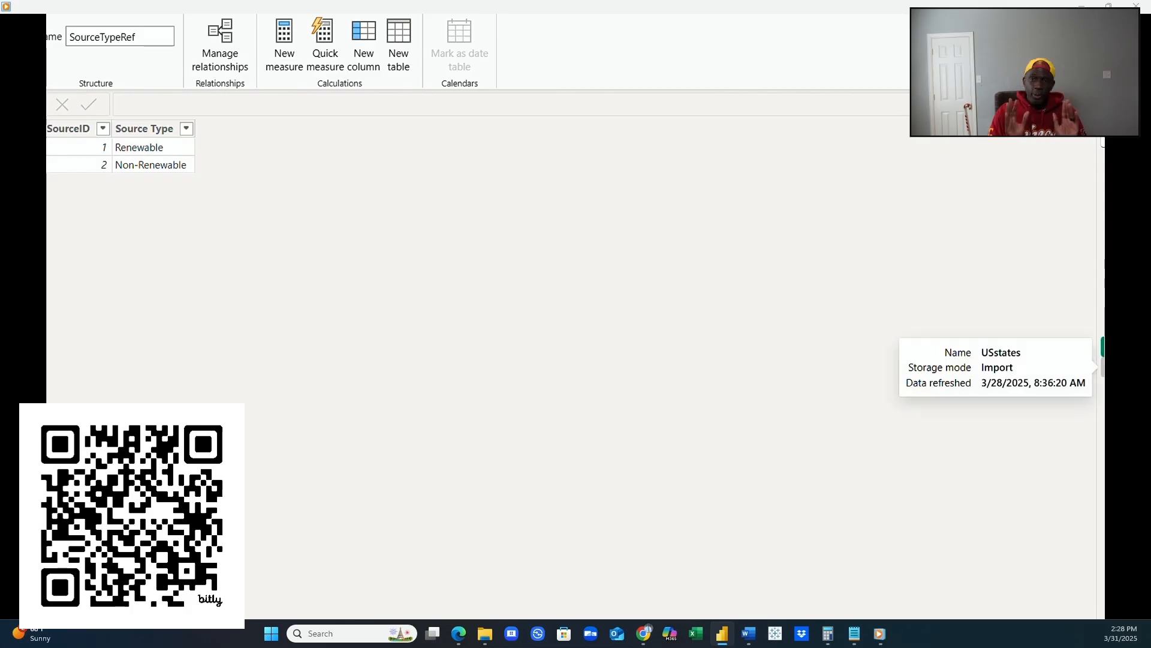
{"action": "left_click", "coordinate": [1102, 366]}
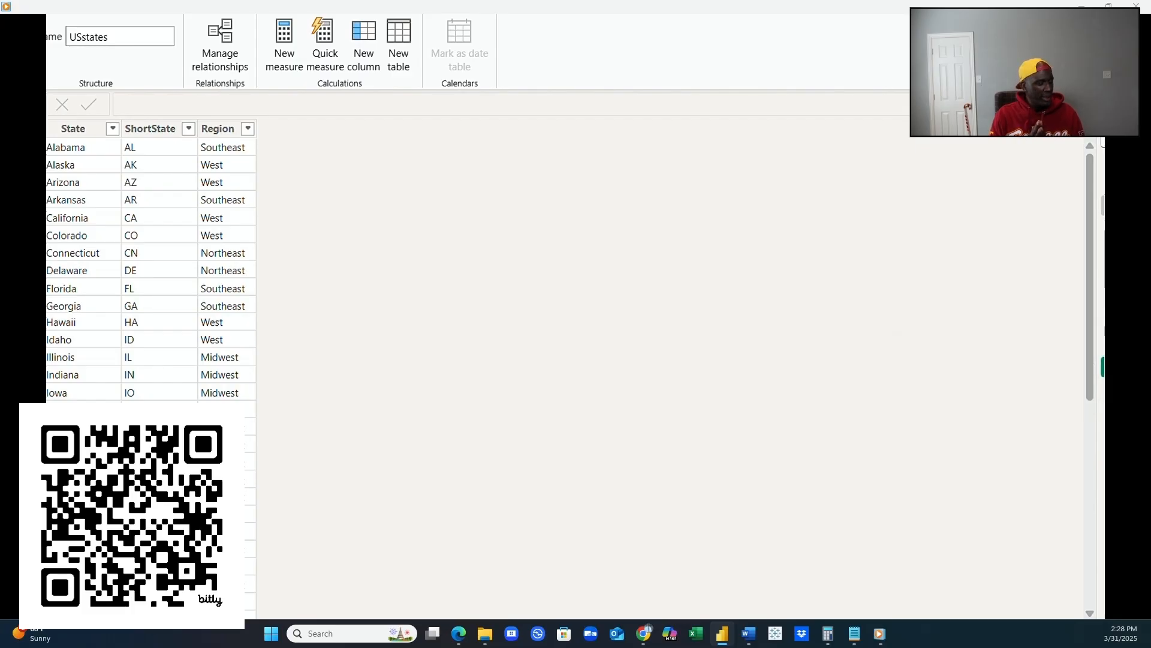
Compare the columns of EnergyConsumption, EnergyGeneration, SourceTypeRef and EnergySourceOrder to find a field shared with EnergyGeneration.
{"action": "left_click", "coordinate": [1103, 206]}
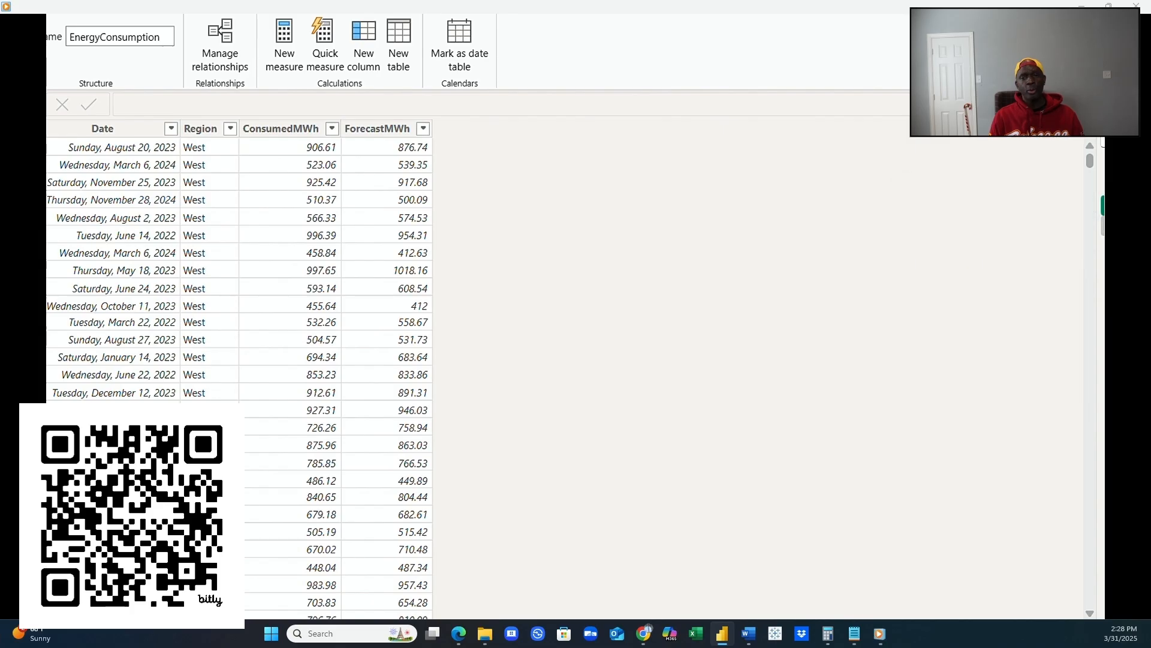
{"action": "left_click", "coordinate": [1102, 226]}
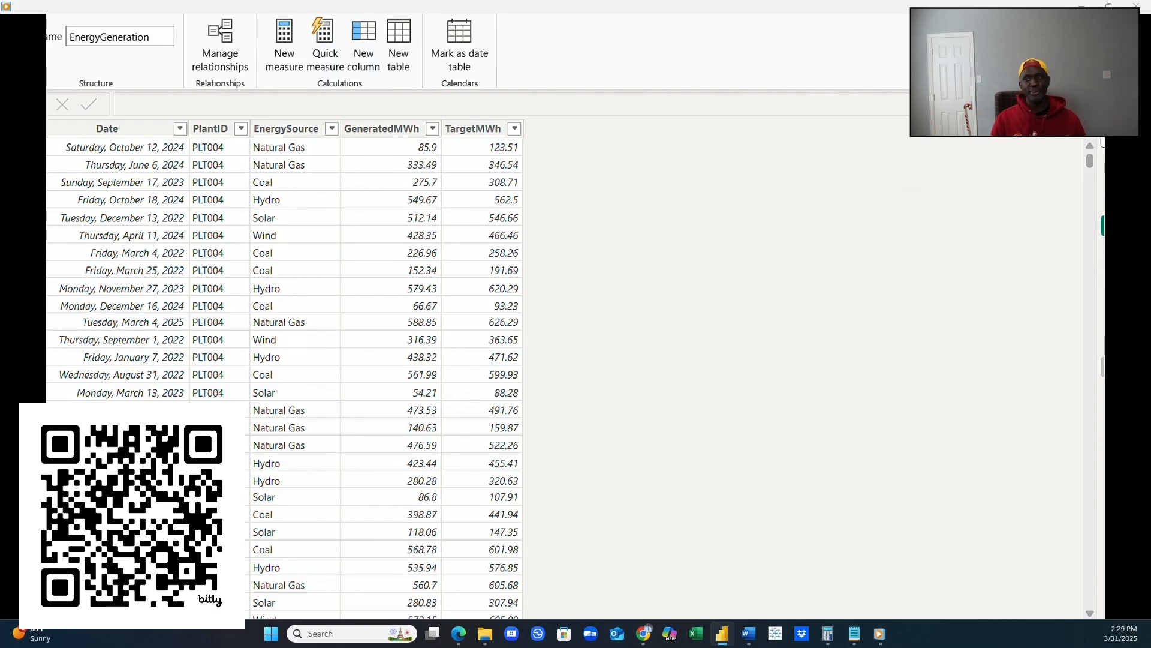
{"action": "left_click", "coordinate": [1103, 347]}
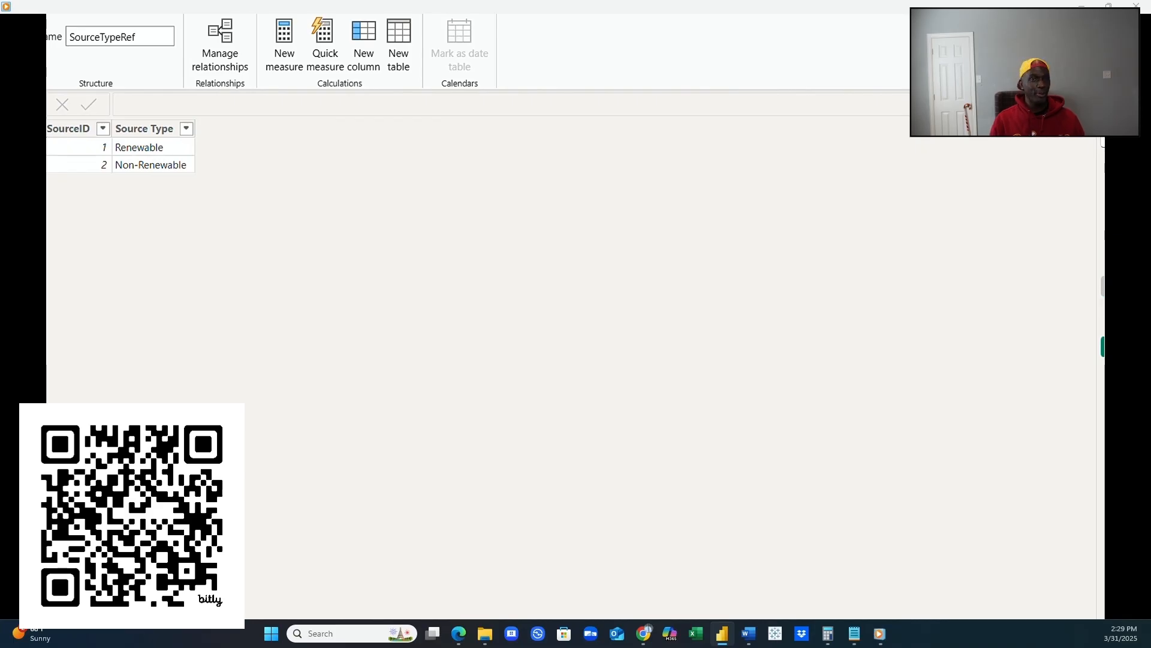
{"action": "left_click", "coordinate": [1103, 246]}
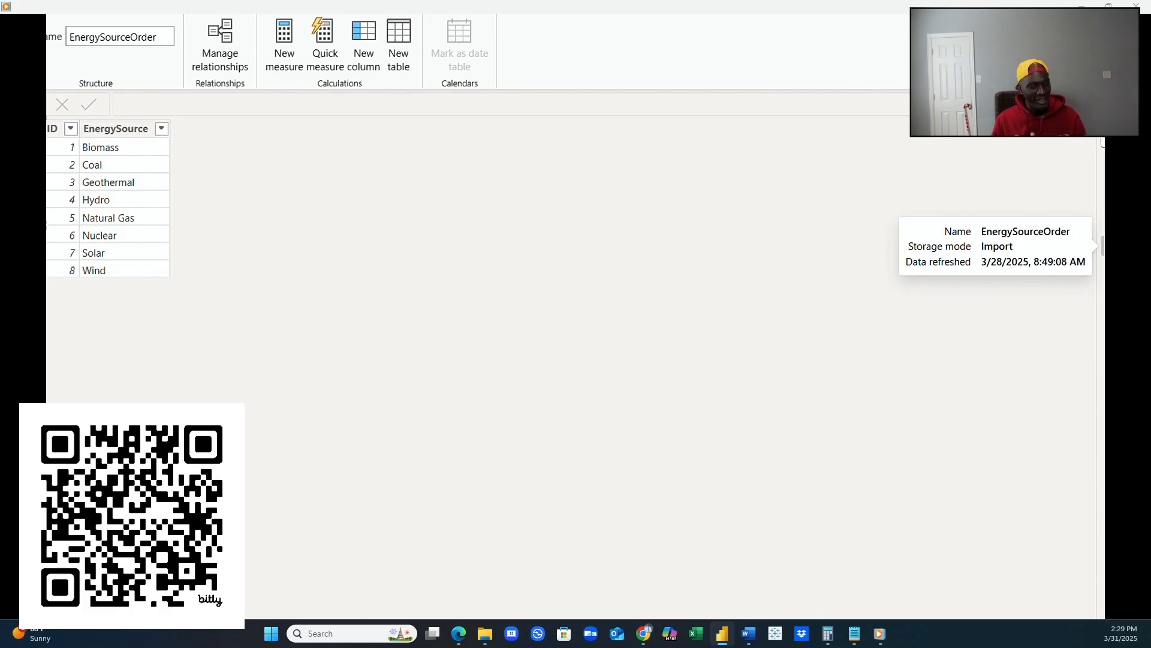
{"action": "left_click", "coordinate": [1103, 226]}
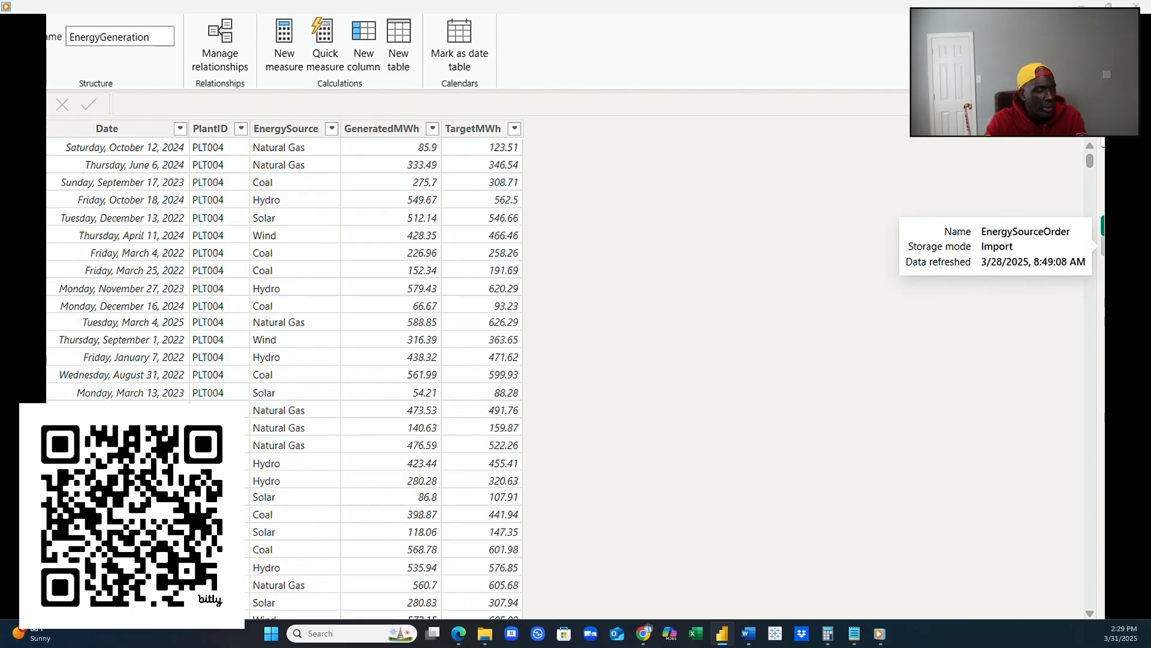
{"action": "left_click", "coordinate": [1102, 246]}
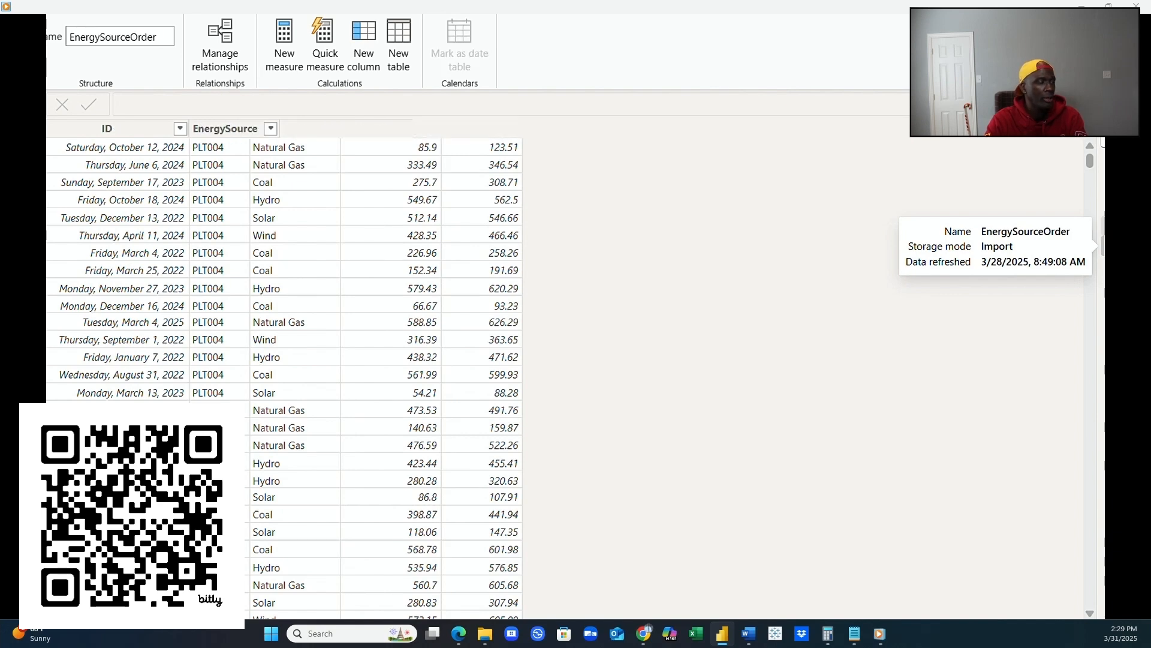
{"action": "left_click", "coordinate": [1103, 225]}
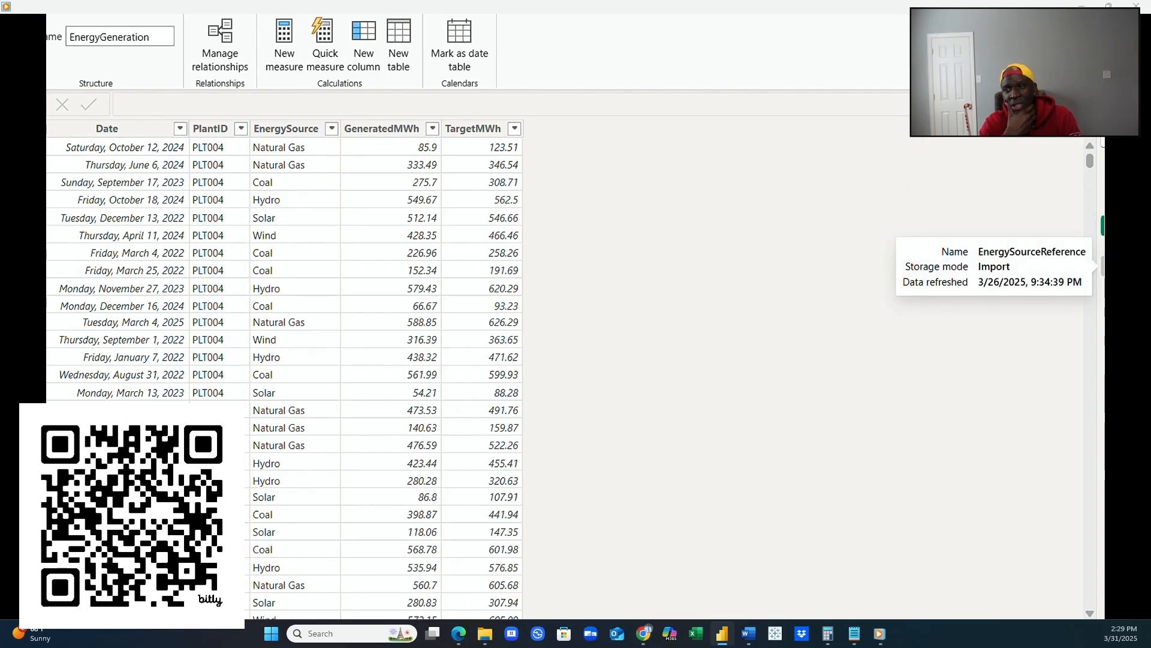
{"action": "left_click", "coordinate": [1103, 246]}
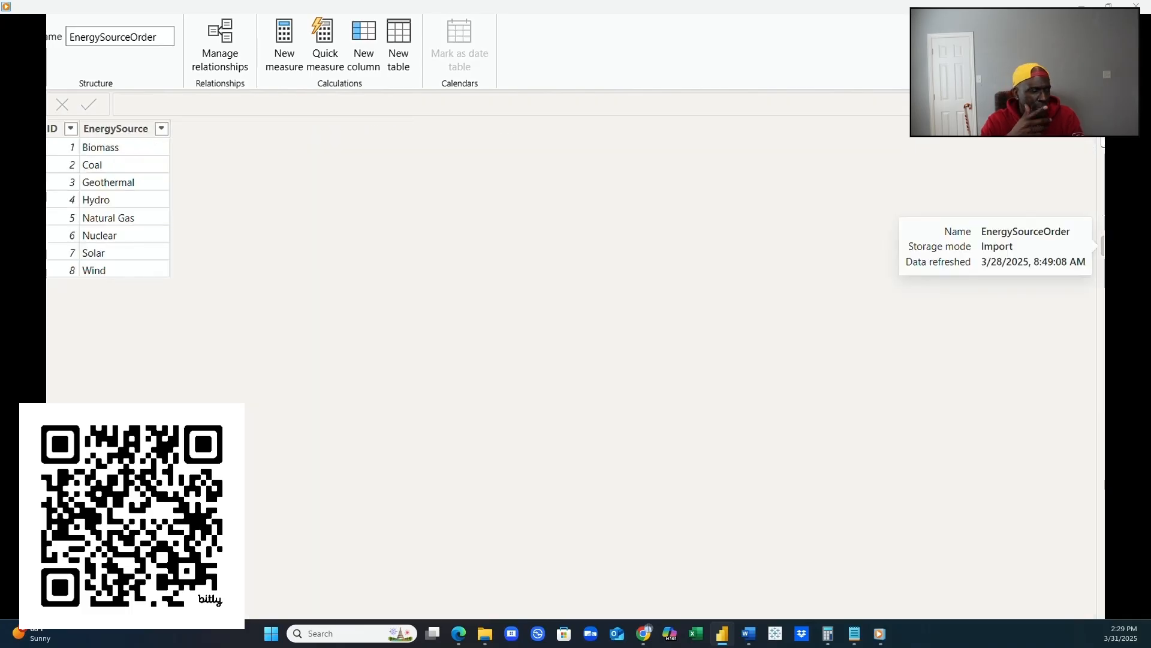
{"action": "left_click", "coordinate": [1102, 225]}
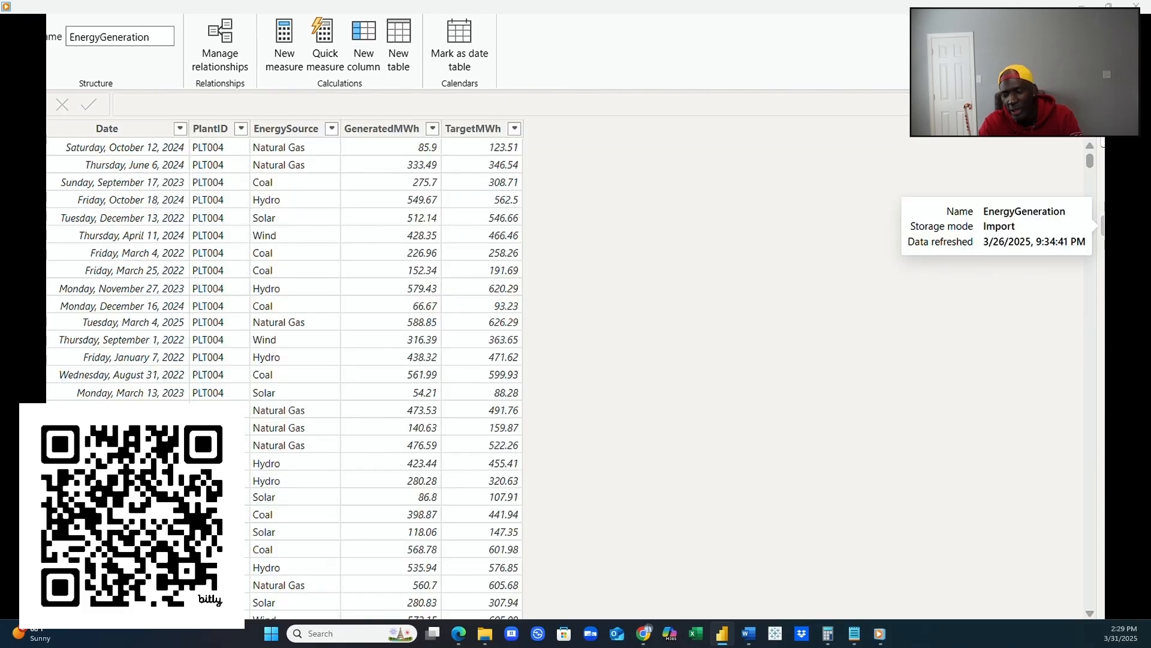
Check the distinct EnergySource values in EnergyGeneration against the EnergySource list in EnergySourceOrder.
{"action": "left_click", "coordinate": [332, 129]}
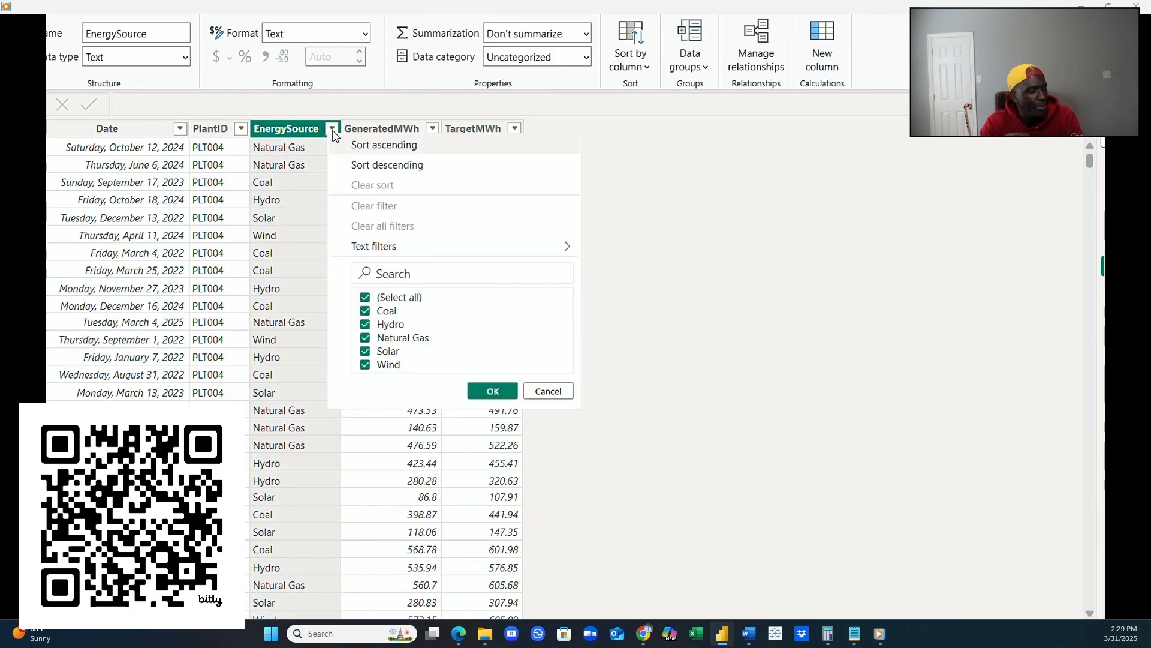
{"action": "left_click", "coordinate": [639, 222]}
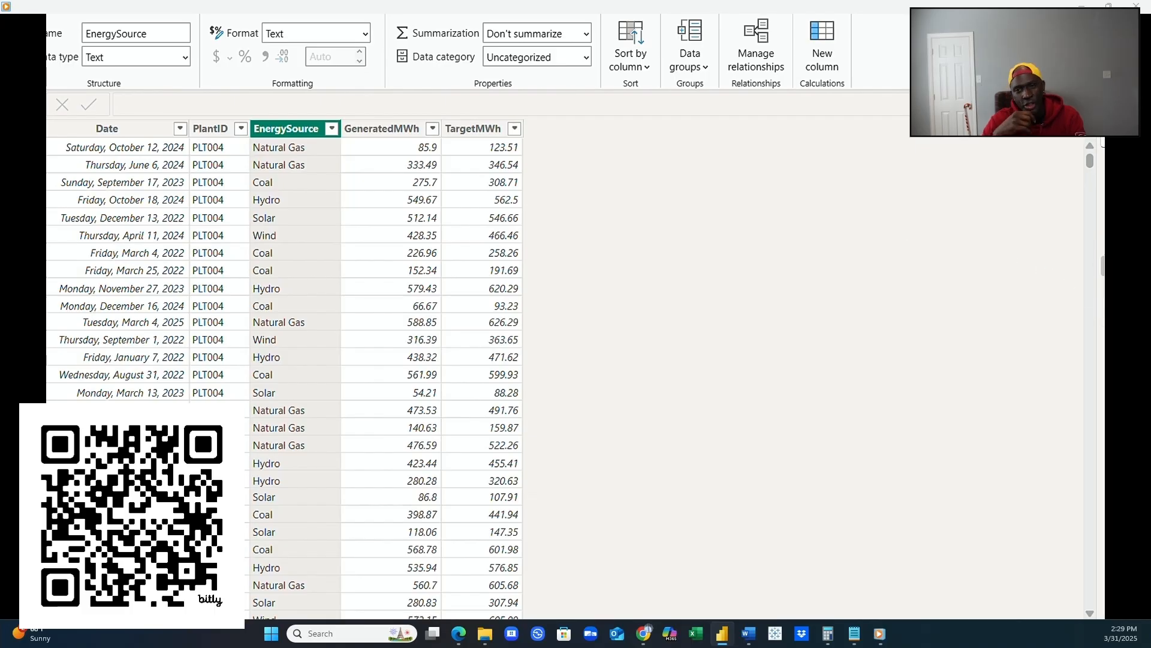
{"action": "left_click", "coordinate": [1127, 346]}
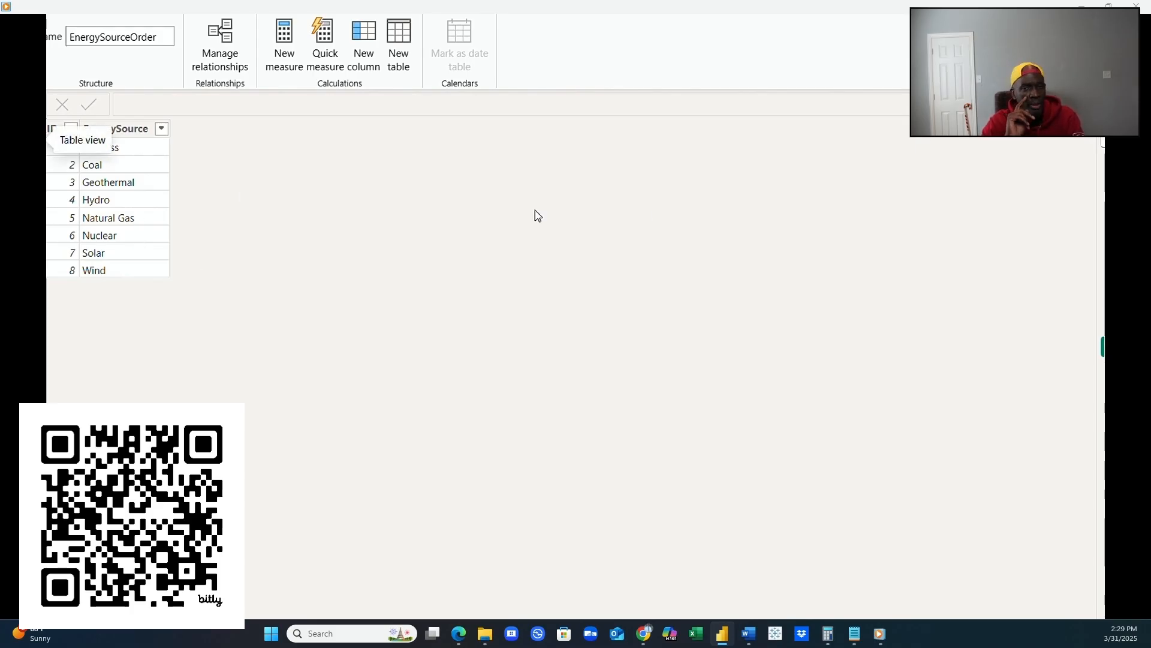
{"action": "left_click", "coordinate": [1108, 226]}
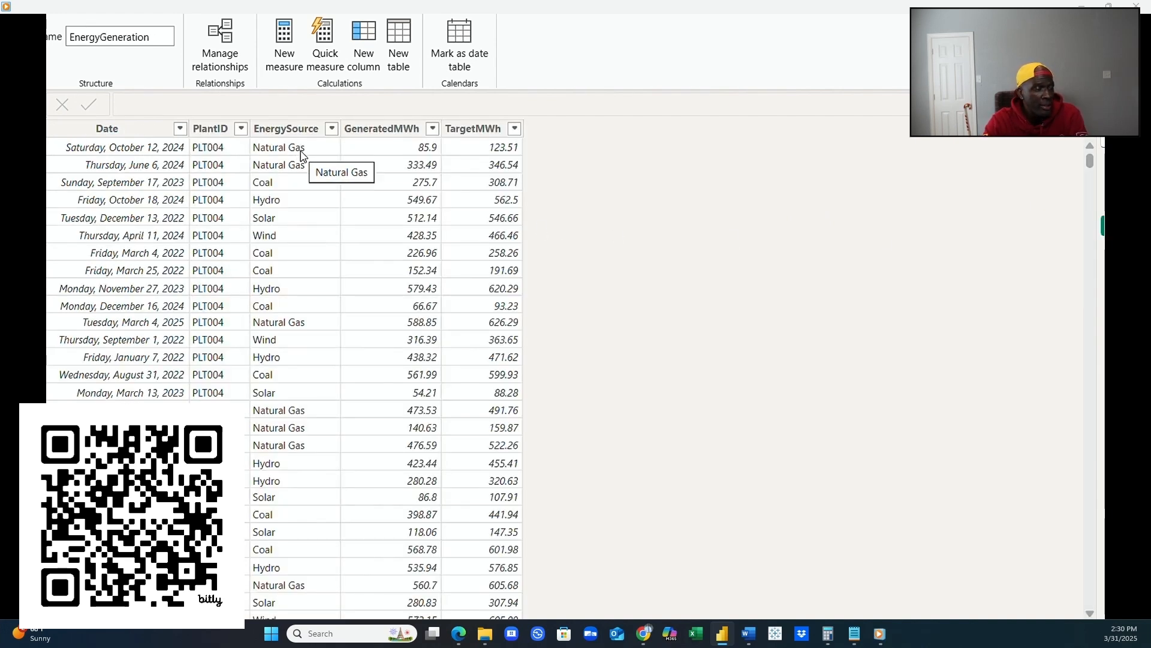
{"action": "left_click", "coordinate": [332, 128]}
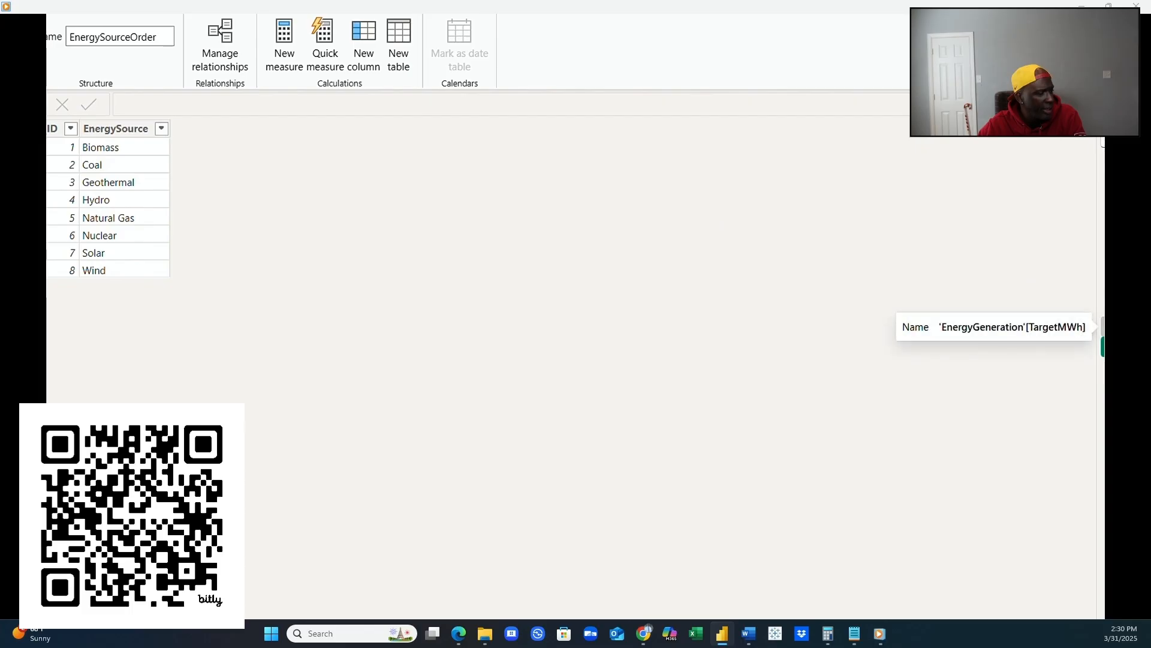
Shift EnergySourceReference aside in the diagram and create an active one-to-many, single-direction relationship from EnergySourceOrder to EnergyGeneration on EnergySource.
{"action": "left_click", "coordinate": [48, 195]}
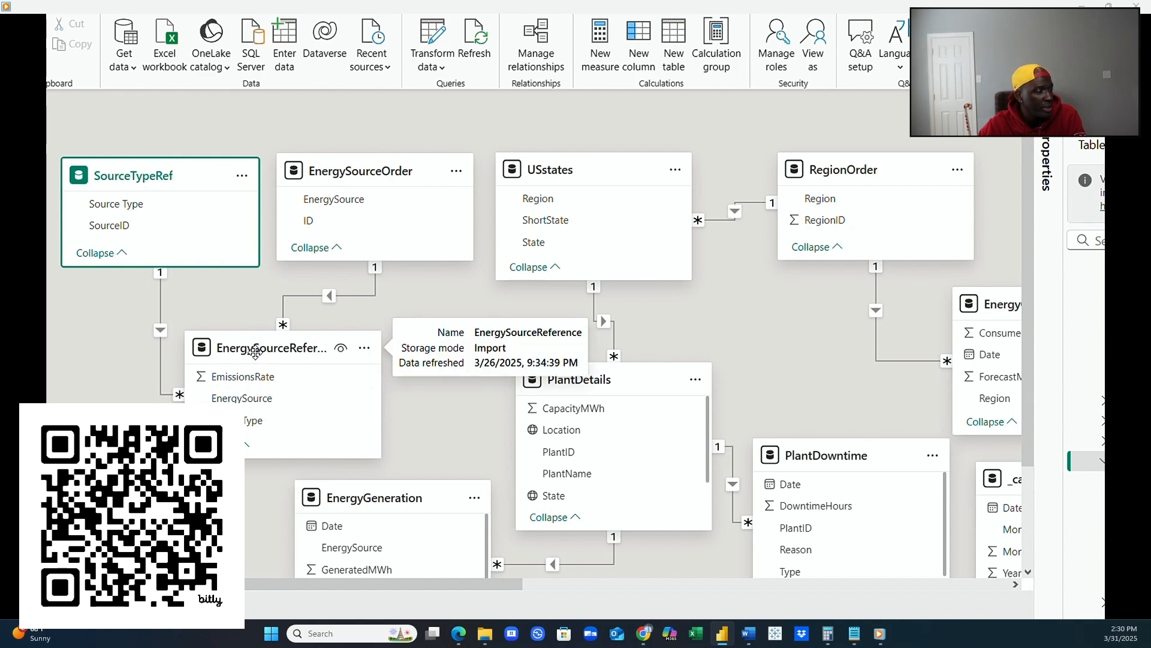
{"action": "left_click_drag", "start_coordinate": [255, 352], "coordinate": [198, 366]}
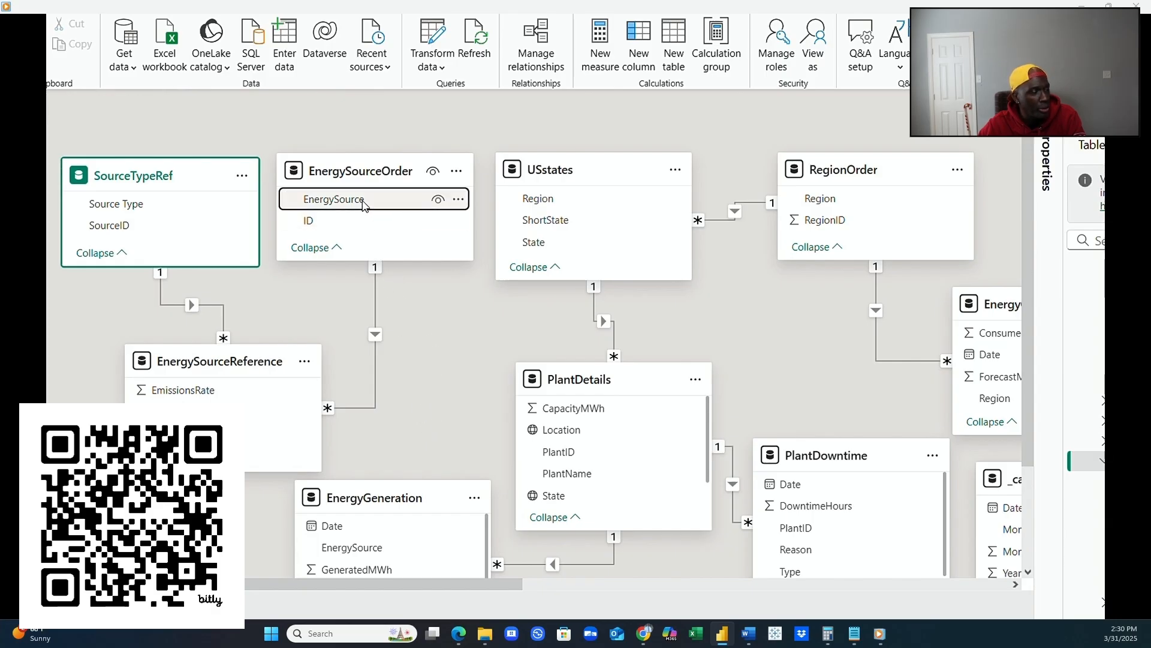
{"action": "left_click_drag", "start_coordinate": [367, 201], "coordinate": [394, 546]}
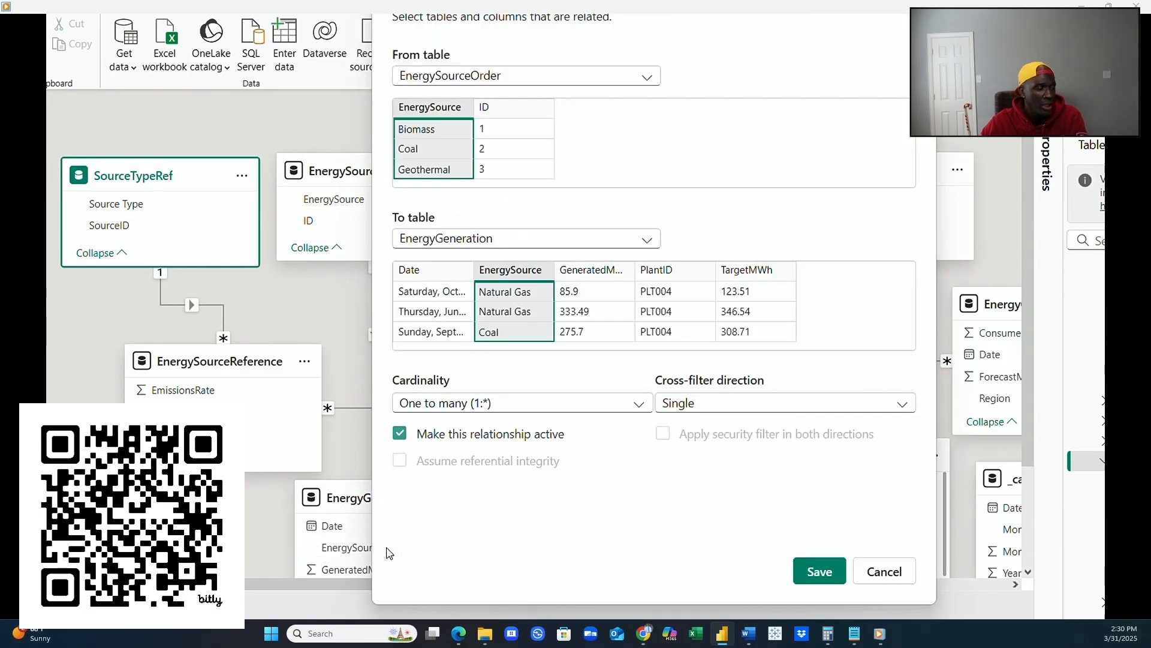
{"action": "left_click", "coordinate": [822, 568]}
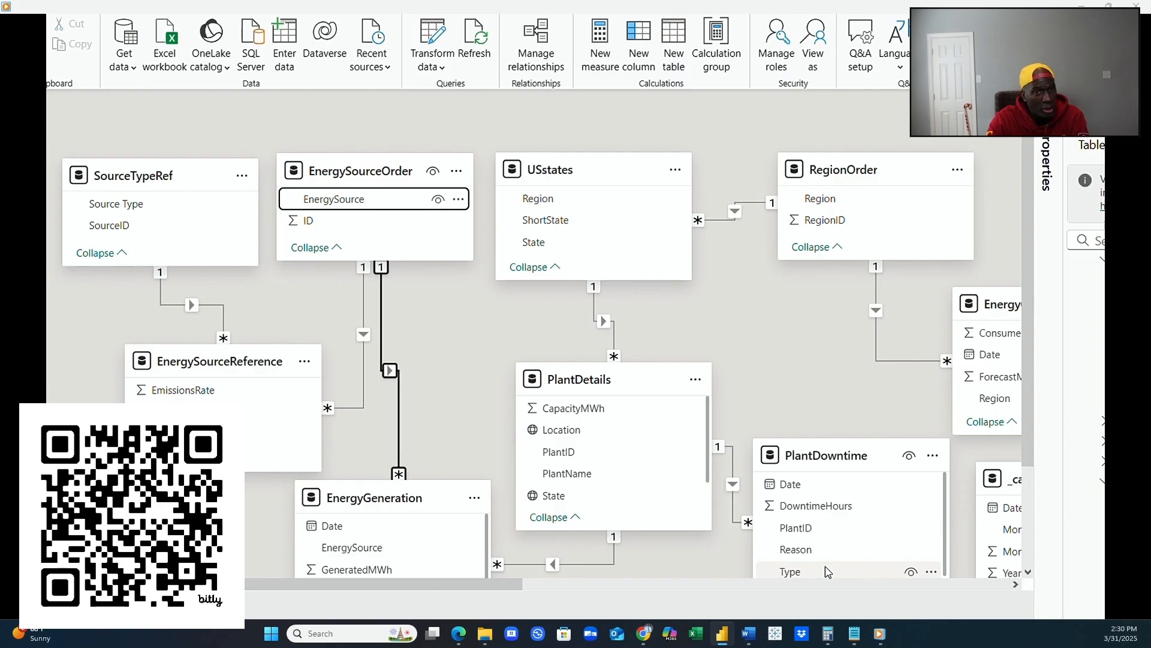
Create active one-to-many, single-direction relationships from _calendar to PlantDowntime and from _calendar to EnergyConsumption, both on Date.
{"action": "left_click", "coordinate": [462, 334]}
{"action": "scroll", "coordinate": [471, 344], "scroll_direction": "down", "scroll_amount": 1}
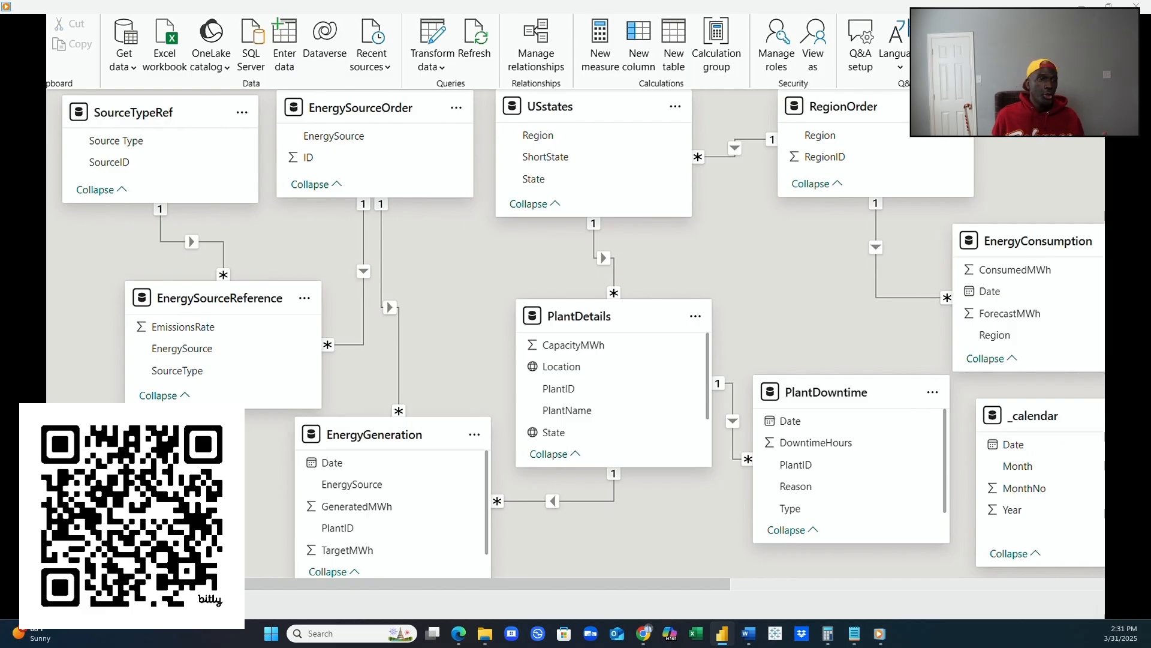
{"action": "left_click", "coordinate": [1023, 447]}
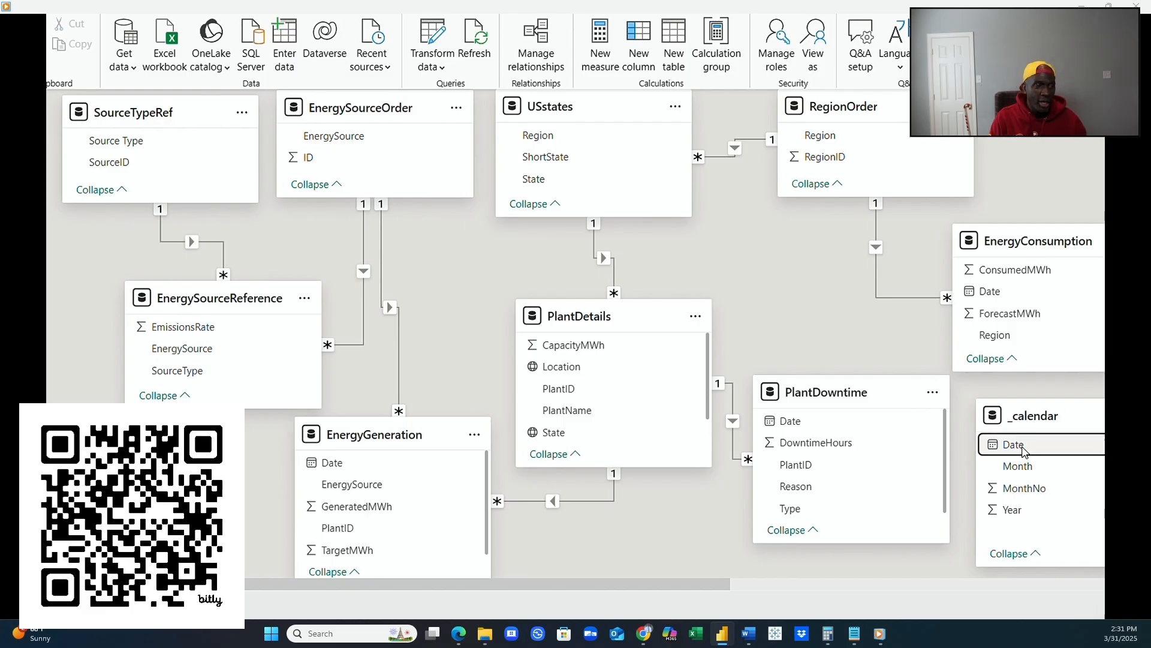
{"action": "left_click_drag", "start_coordinate": [1024, 448], "coordinate": [872, 431]}
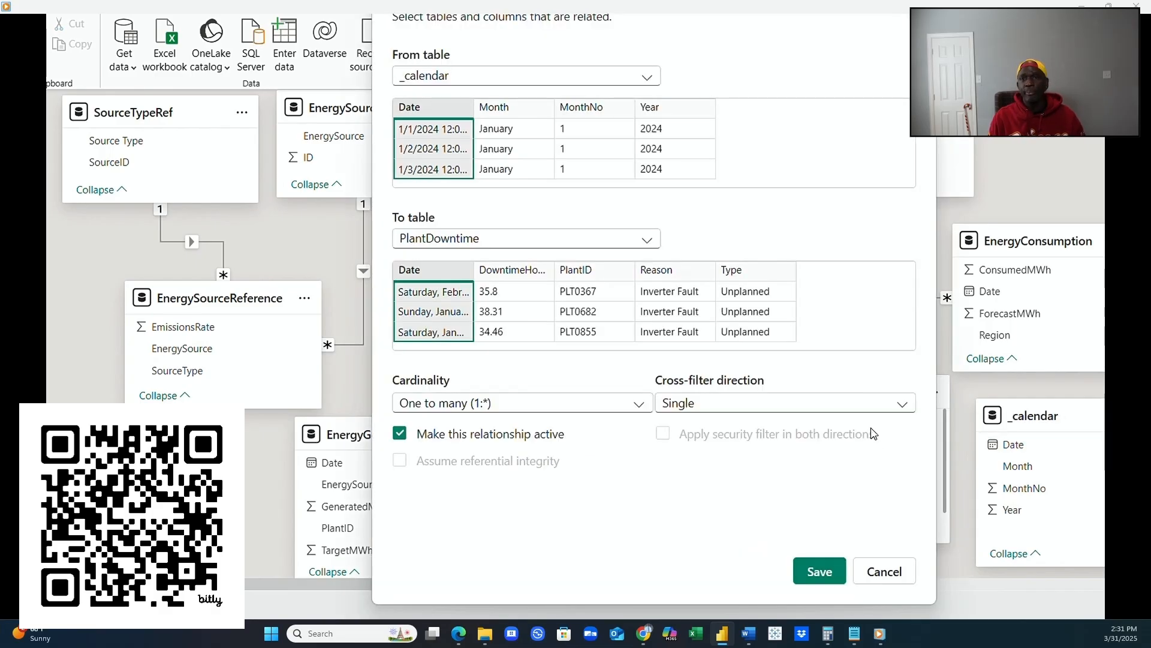
{"action": "left_click", "coordinate": [817, 570]}
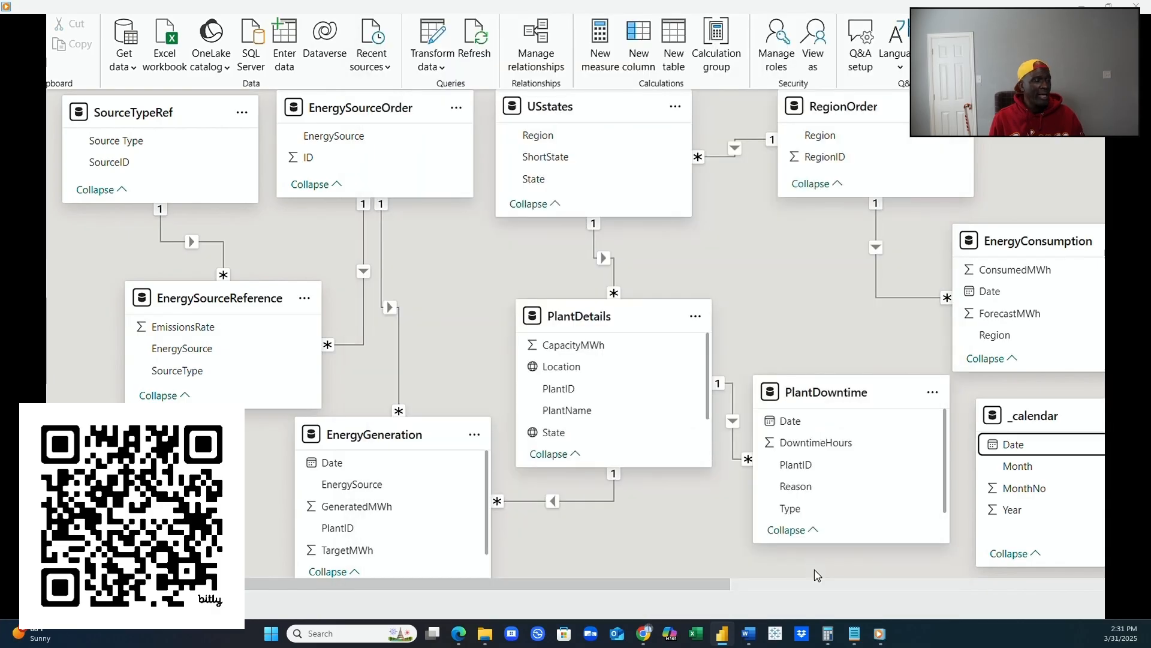
{"action": "left_click_drag", "start_coordinate": [989, 444], "coordinate": [993, 303]}
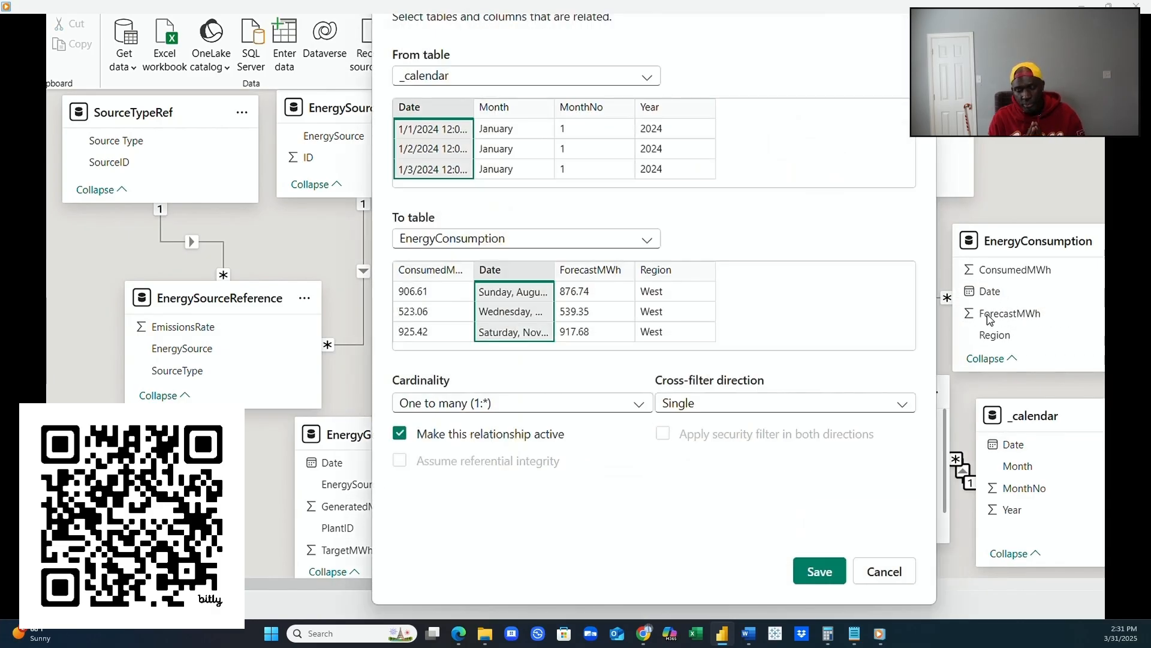
{"action": "left_click", "coordinate": [820, 570]}
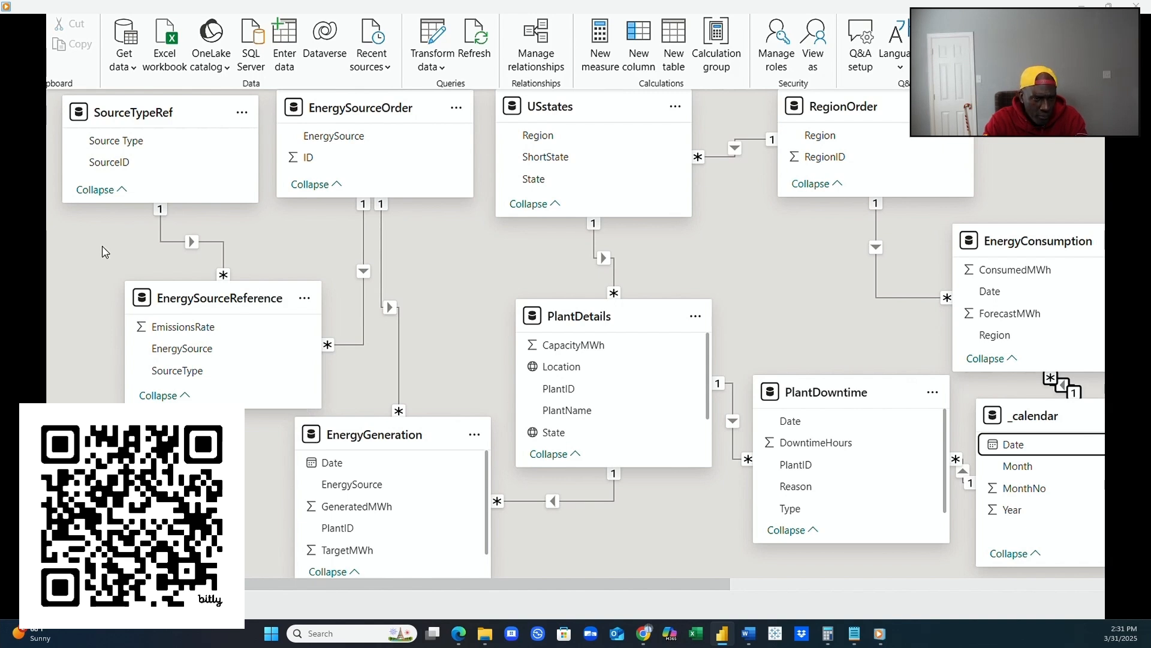
Reposition EnergySourceReference, EnergyGeneration, PlantDetails and PlantDowntime in the diagram and place _calendar between PlantDetails and EnergyConsumption, above PlantDowntime.
{"action": "mouse_move", "coordinate": [210, 298]}
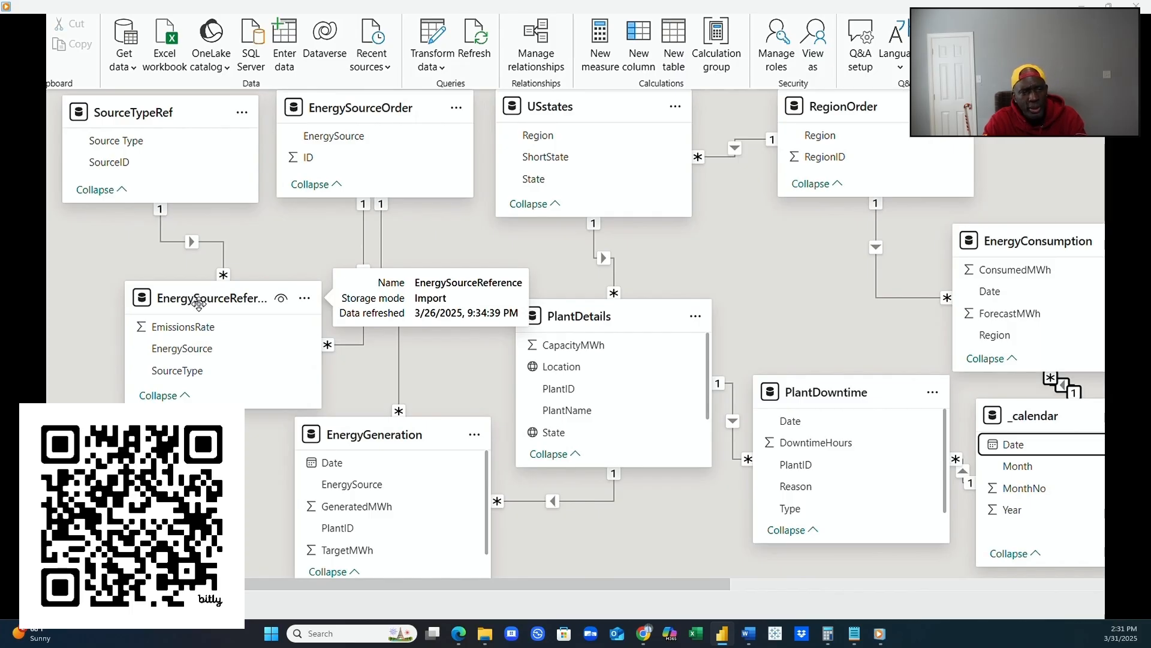
{"action": "left_click_drag", "start_coordinate": [199, 304], "coordinate": [154, 332]}
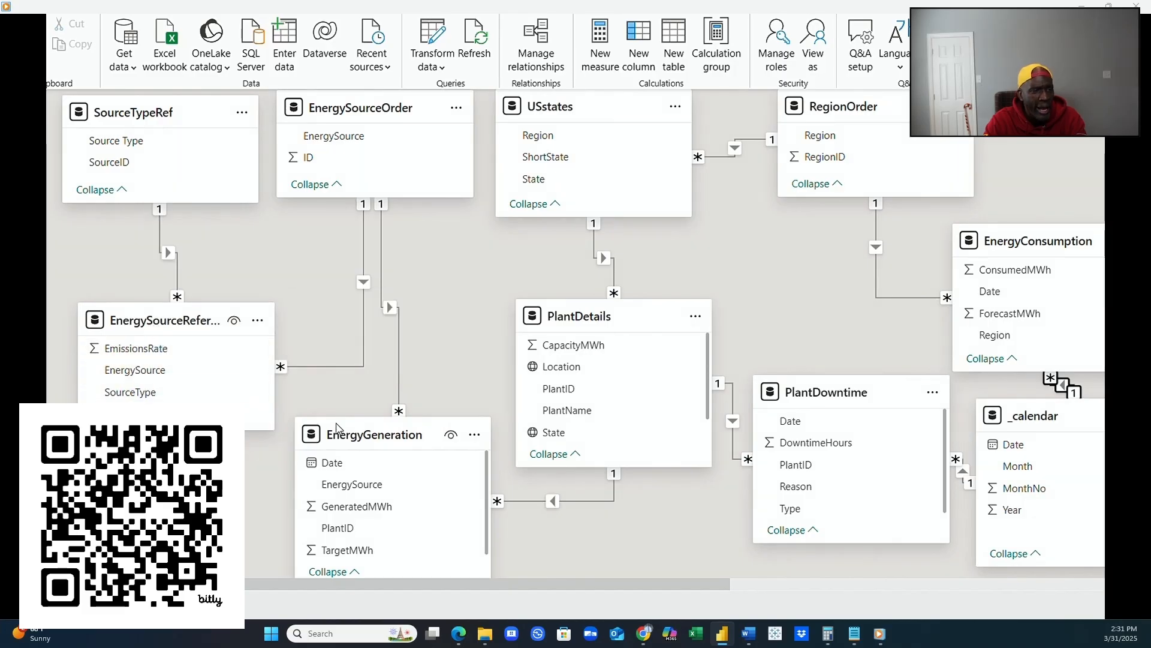
{"action": "left_click_drag", "start_coordinate": [349, 432], "coordinate": [294, 465]}
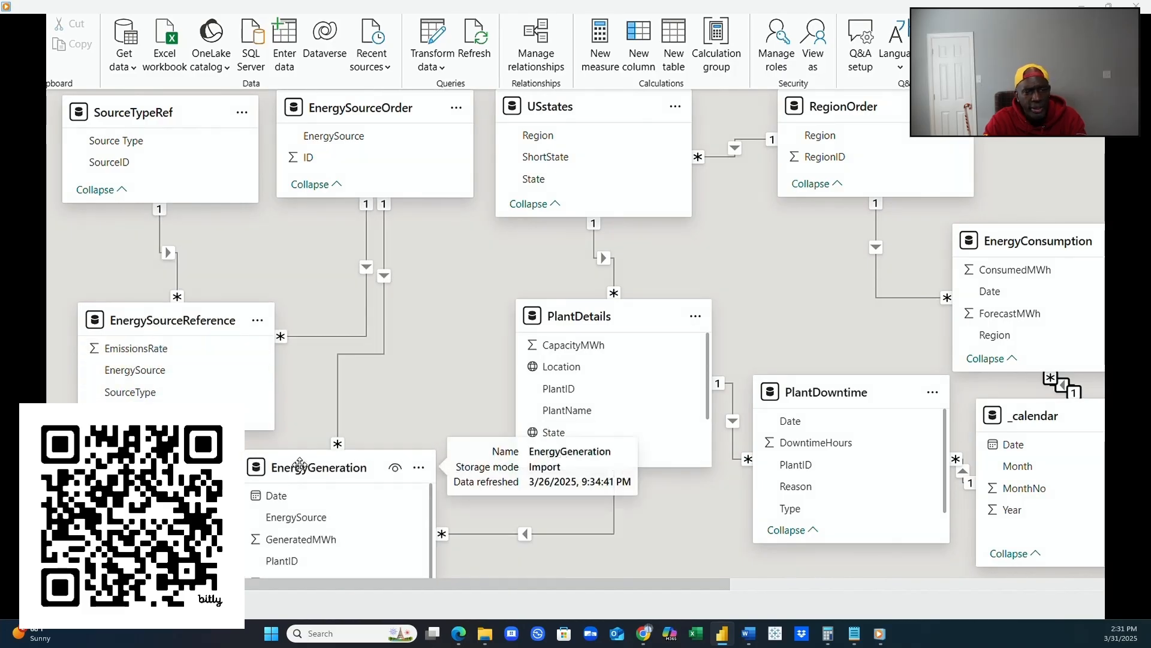
{"action": "left_click_drag", "start_coordinate": [559, 322], "coordinate": [457, 285]}
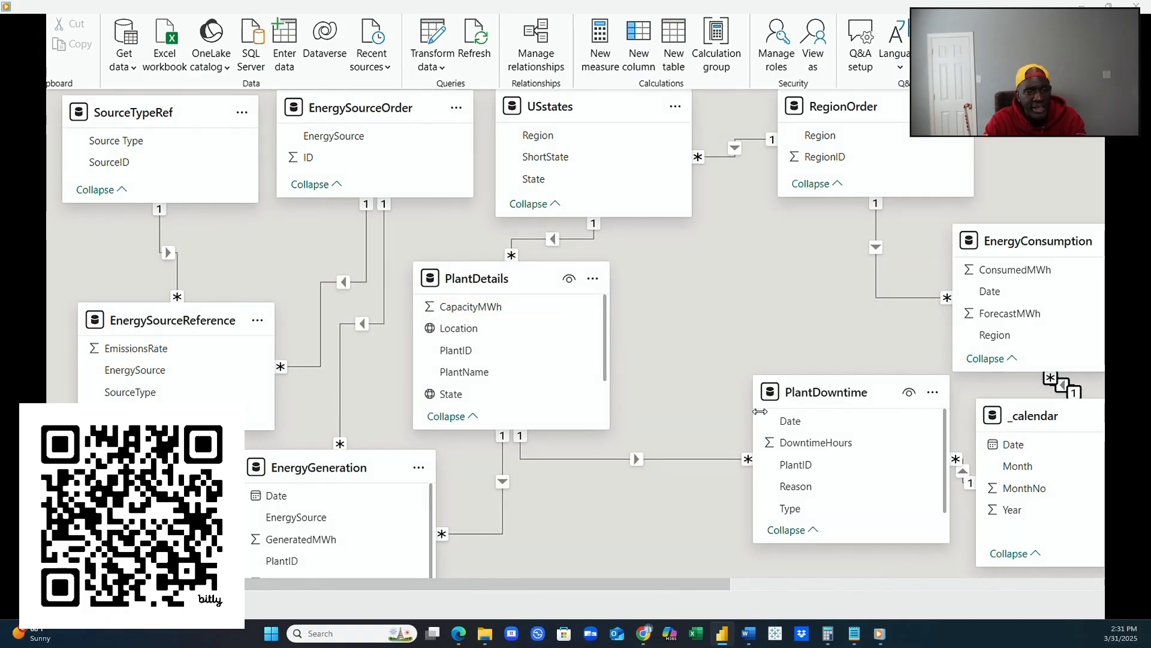
{"action": "left_click_drag", "start_coordinate": [826, 409], "coordinate": [686, 484]}
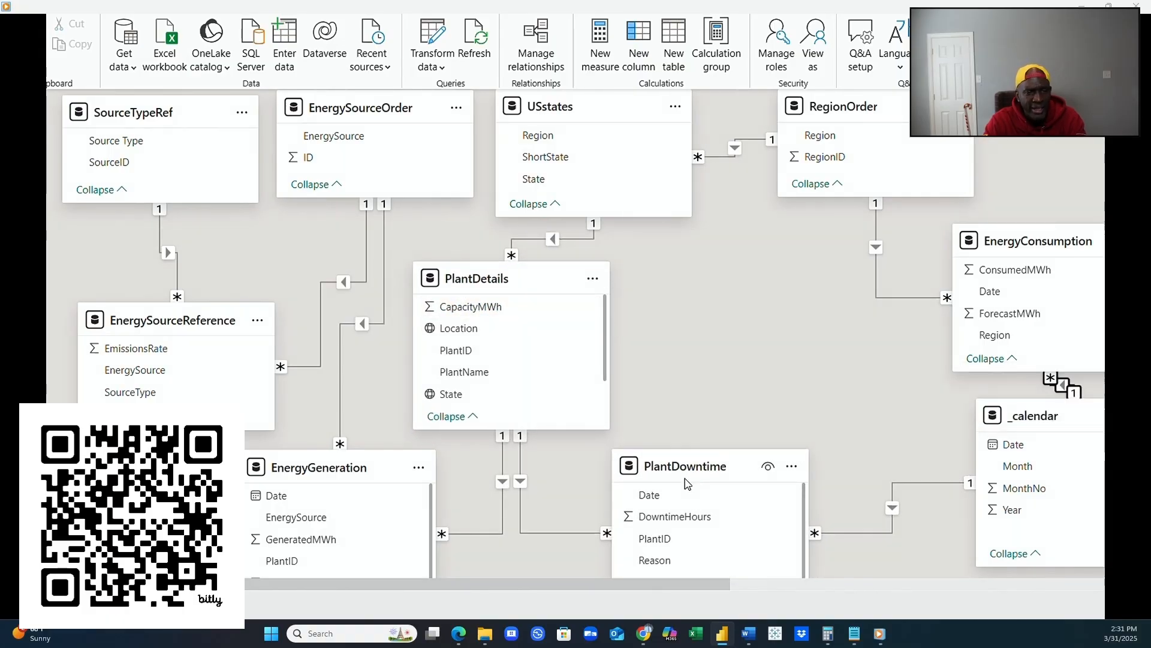
{"action": "left_click_drag", "start_coordinate": [1012, 427], "coordinate": [692, 292]}
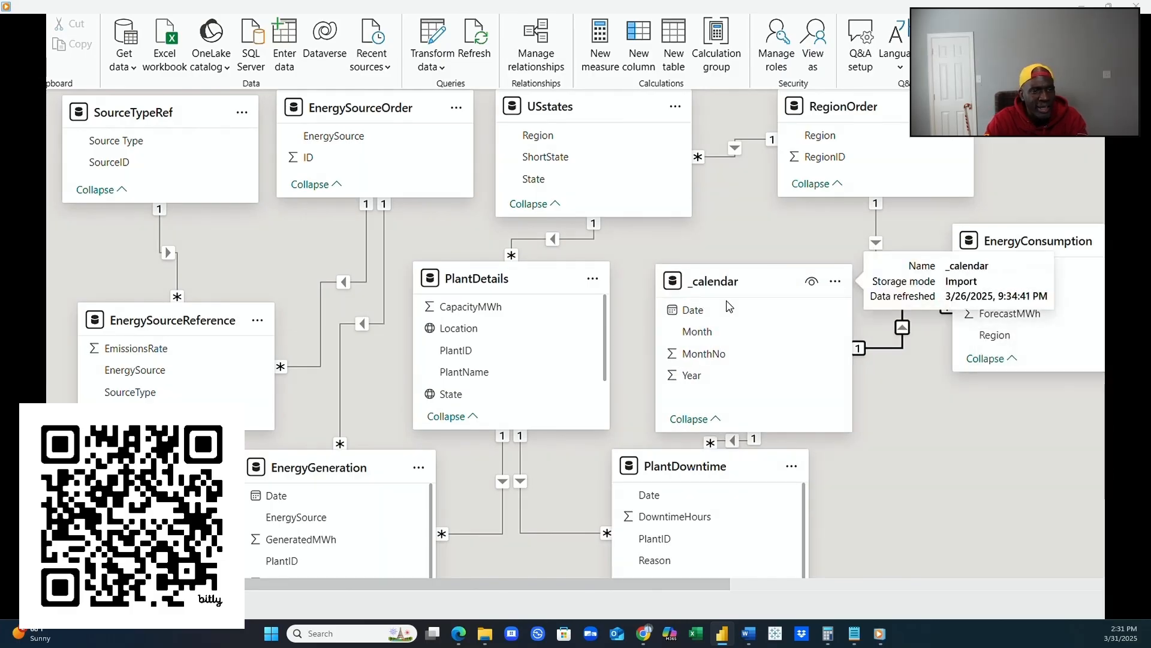
{"action": "mouse_move", "coordinate": [739, 468]}
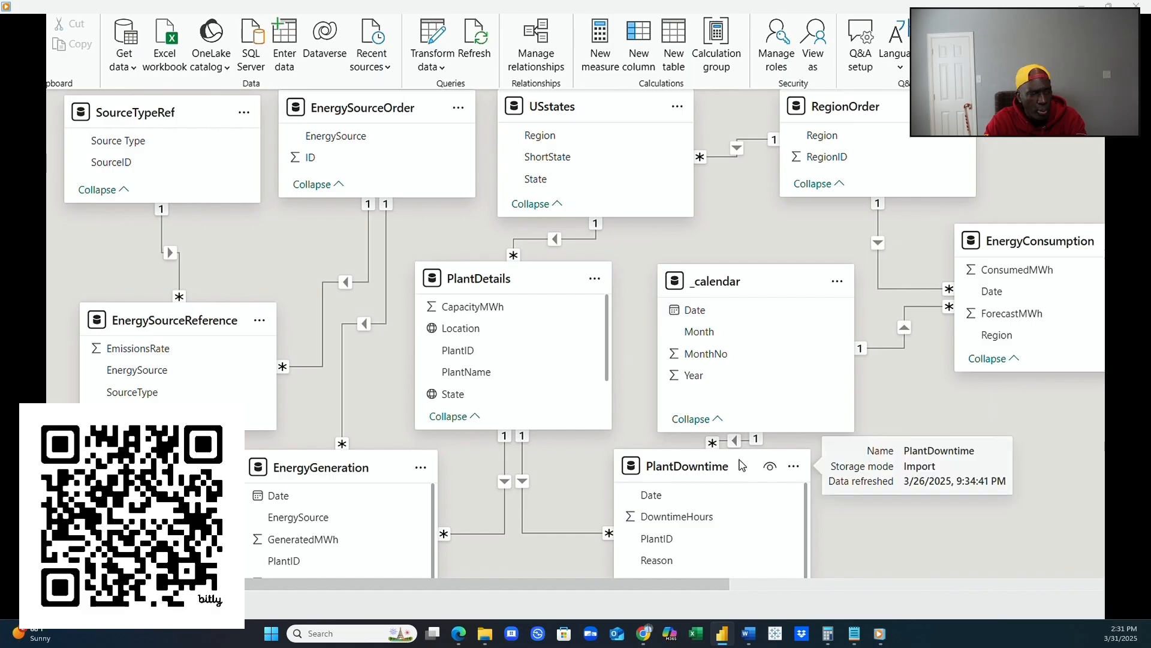
{"action": "left_click_drag", "start_coordinate": [739, 468], "coordinate": [737, 481]}
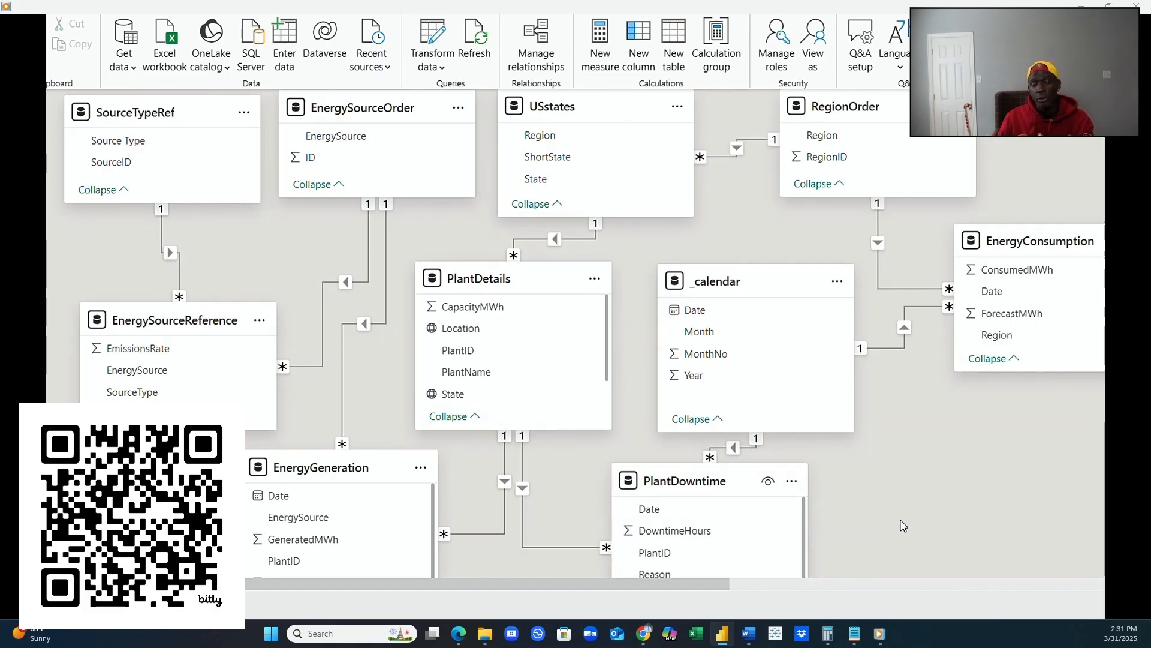
Check how the Region slicer filters the energy consumption table using Northeast and Midwest.
{"action": "mouse_move", "coordinate": [911, 522]}
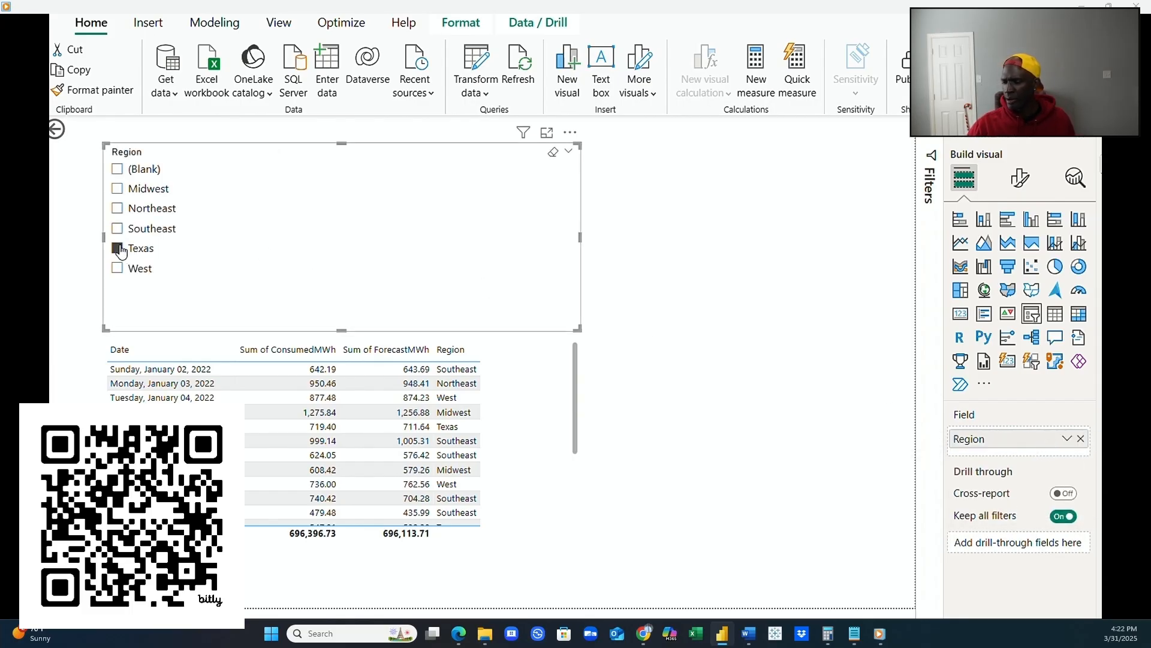
{"action": "left_click", "coordinate": [118, 210]}
{"action": "left_click", "coordinate": [119, 191]}
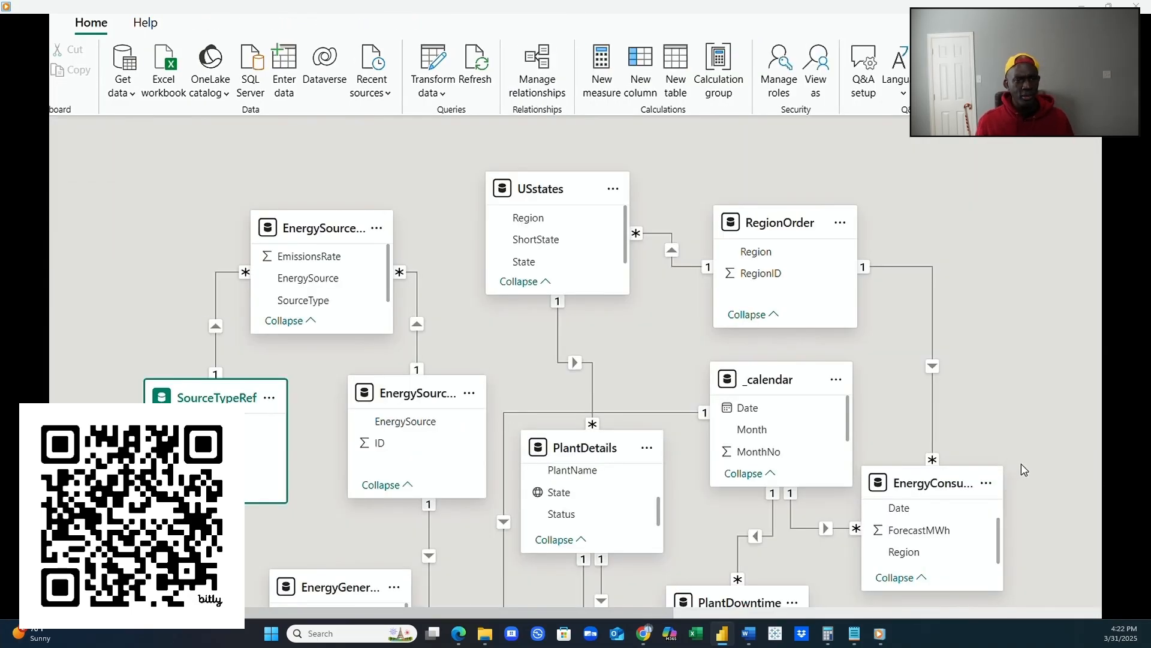
Review how the tables are related across the model diagram, from USstates and RegionOrder to EnergyGeneration and PlantDowntime.
{"action": "scroll", "coordinate": [1024, 468], "scroll_direction": "down", "scroll_amount": 3}
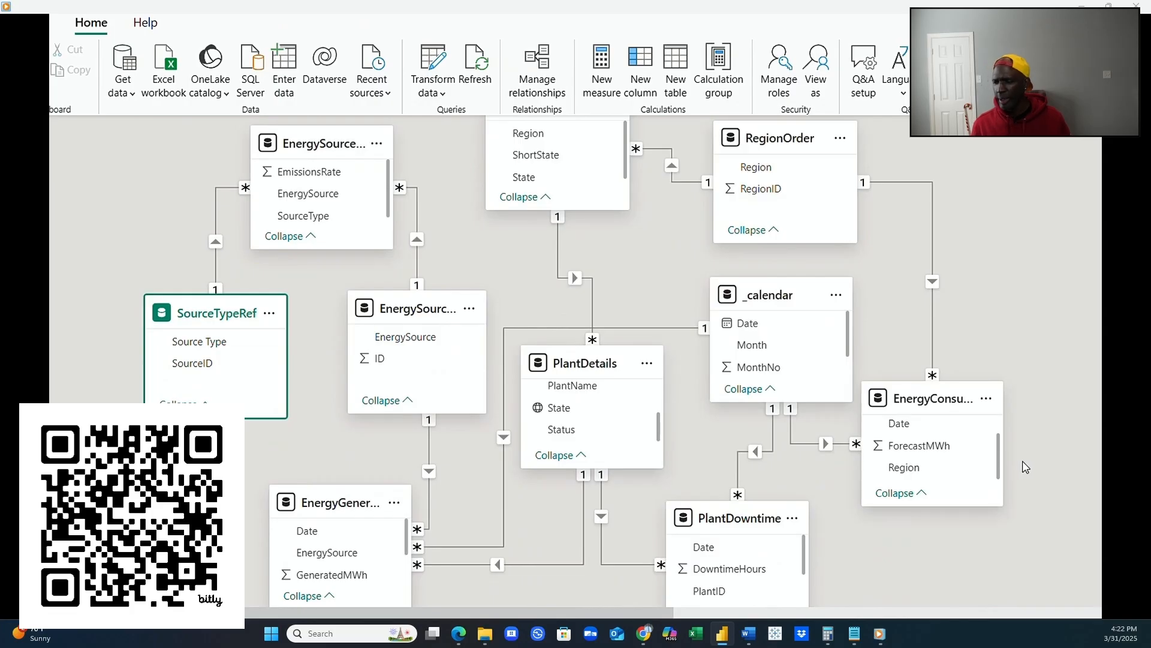
{"action": "scroll", "coordinate": [1025, 467], "scroll_direction": "down", "scroll_amount": 3}
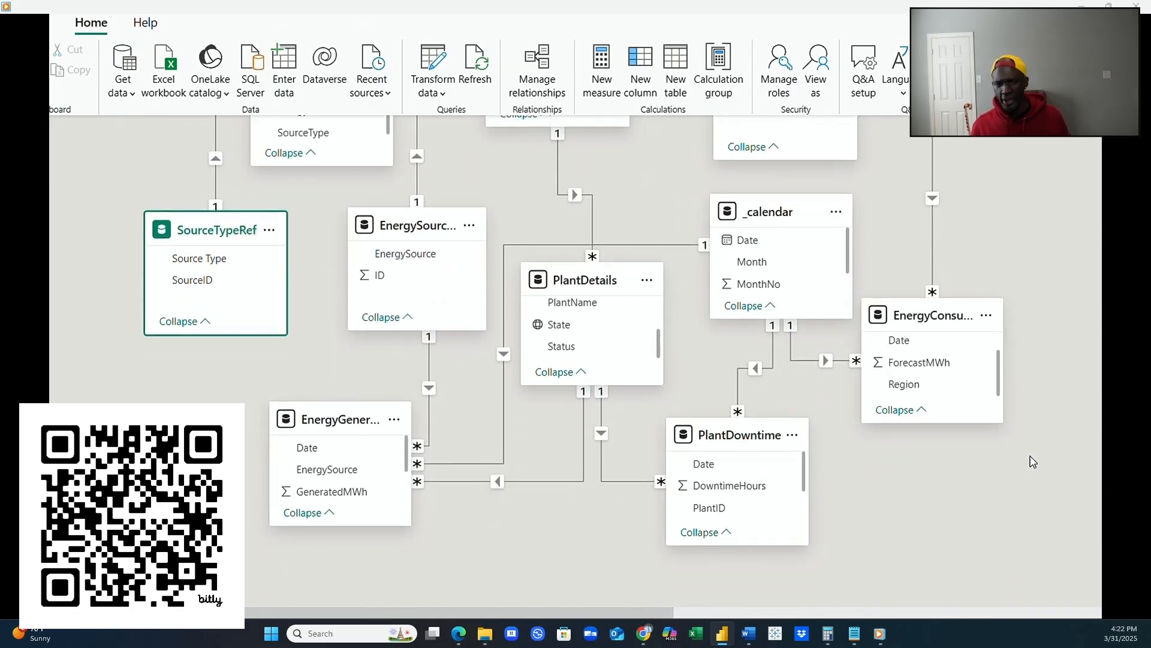
{"action": "scroll", "coordinate": [1034, 461], "scroll_direction": "up", "scroll_amount": 6}
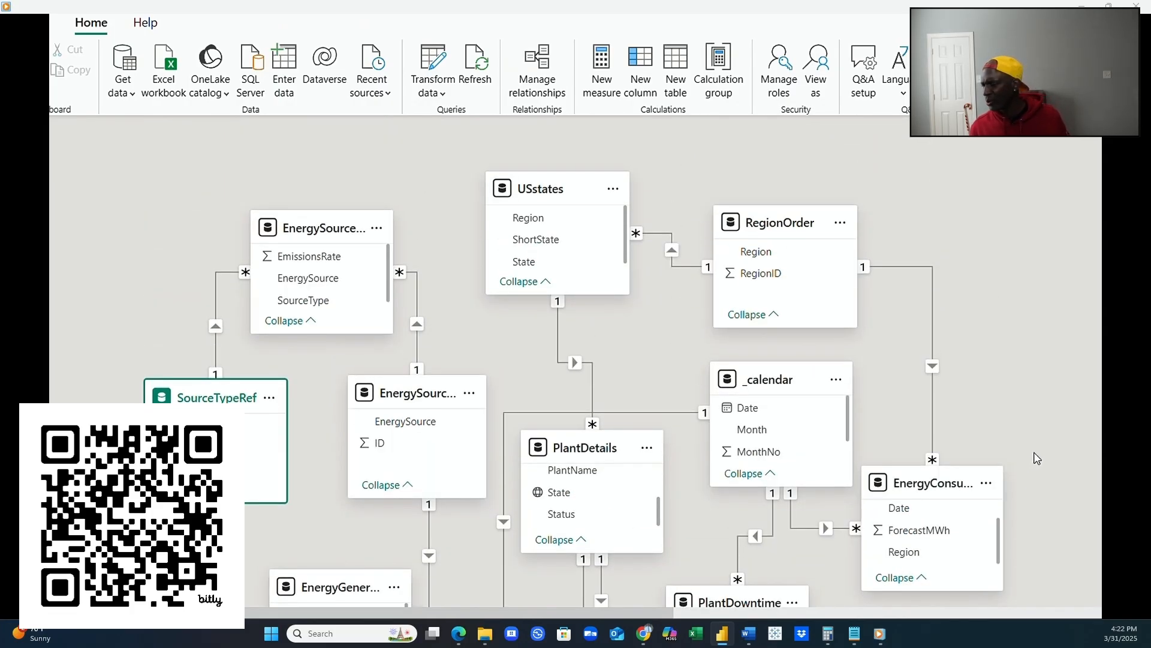
{"action": "scroll", "coordinate": [1037, 458], "scroll_direction": "down", "scroll_amount": 3}
{"action": "scroll", "coordinate": [1037, 458], "scroll_direction": "up", "scroll_amount": 3}
{"action": "left_click_drag", "start_coordinate": [670, 613], "coordinate": [546, 612]}
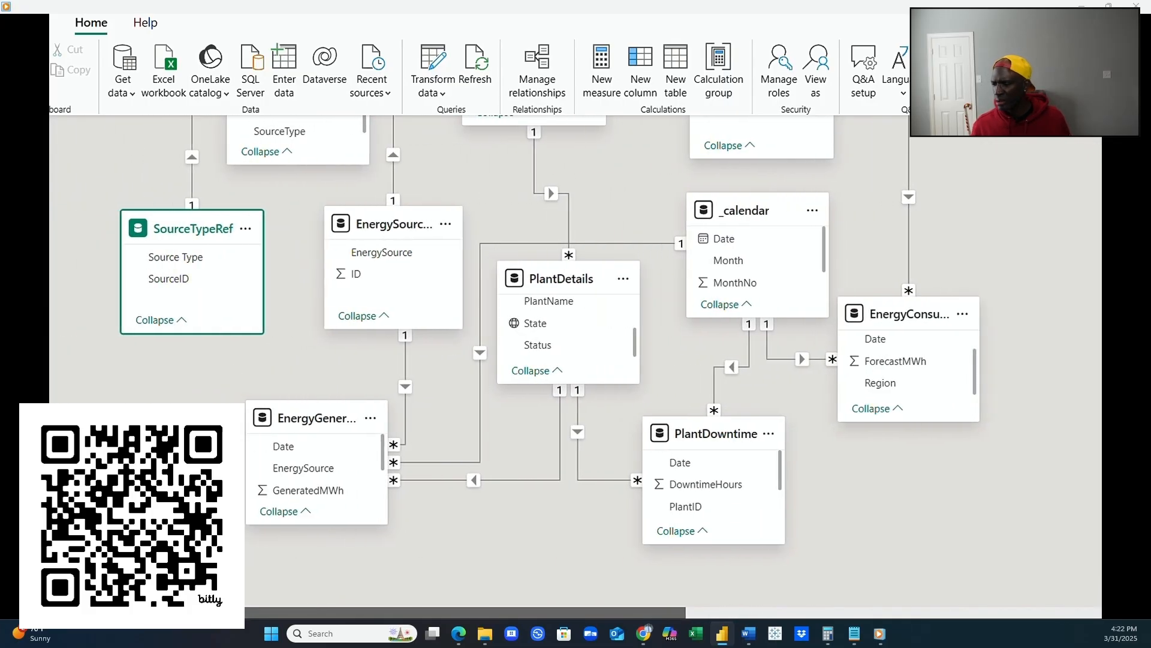
Try to create a relationship from USstates to EnergyConsumption on Region.
{"action": "scroll", "coordinate": [553, 550], "scroll_direction": "up", "scroll_amount": 2}
{"action": "scroll", "coordinate": [553, 549], "scroll_direction": "up", "scroll_amount": 2}
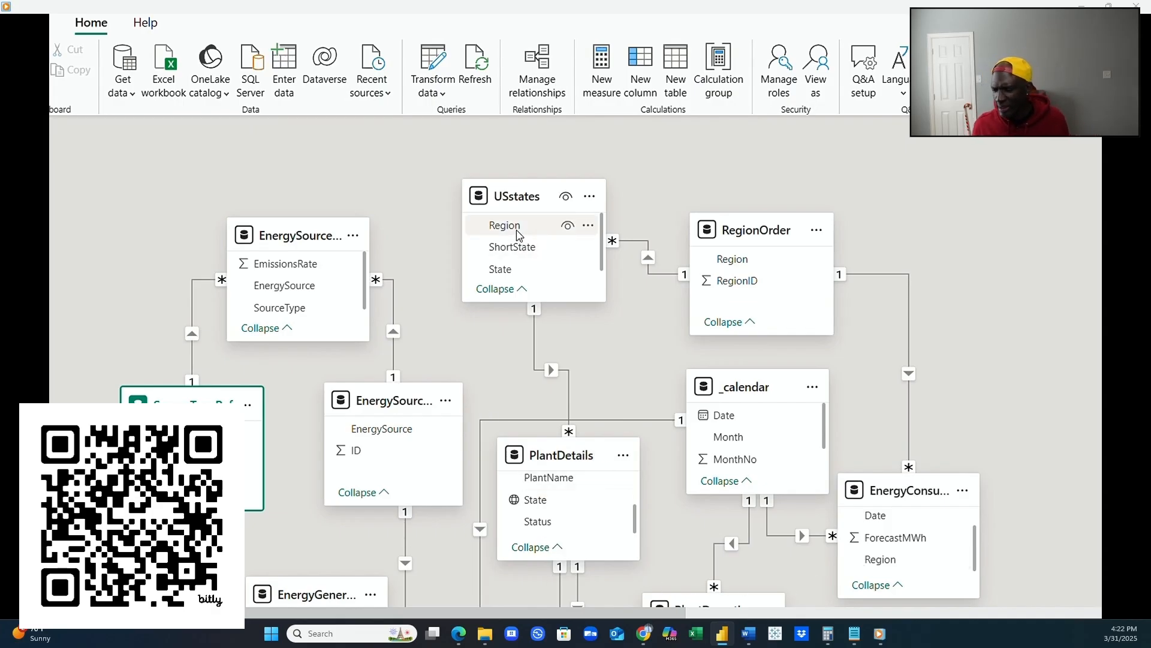
{"action": "left_click_drag", "start_coordinate": [515, 231], "coordinate": [879, 571]}
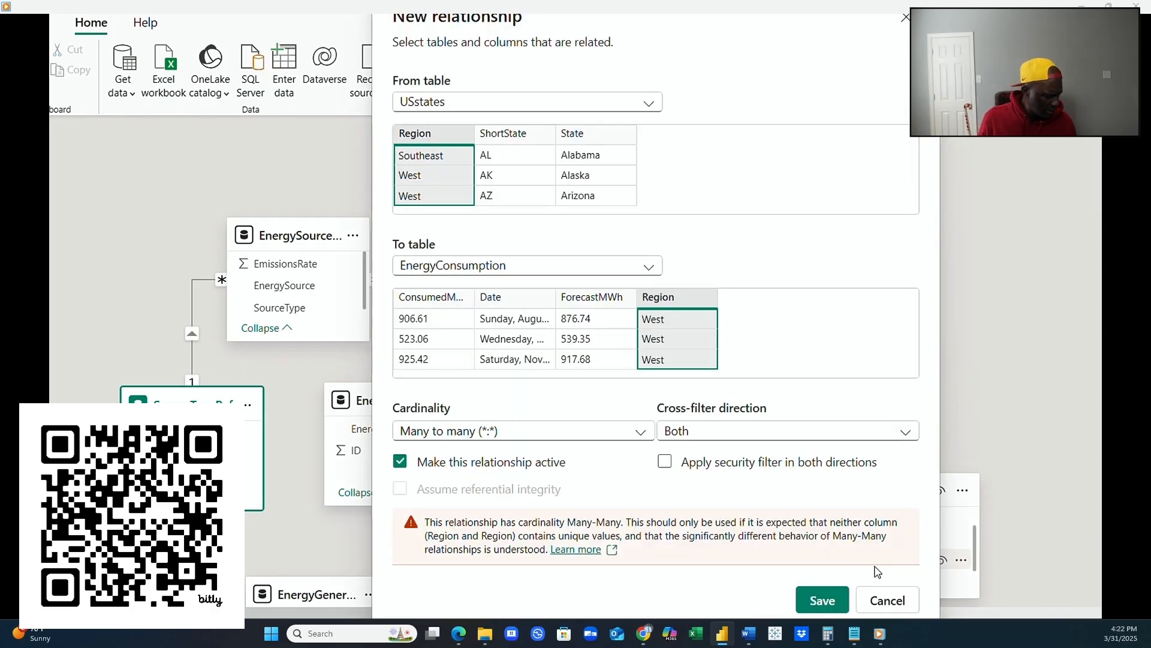
{"action": "left_click", "coordinate": [885, 600]}
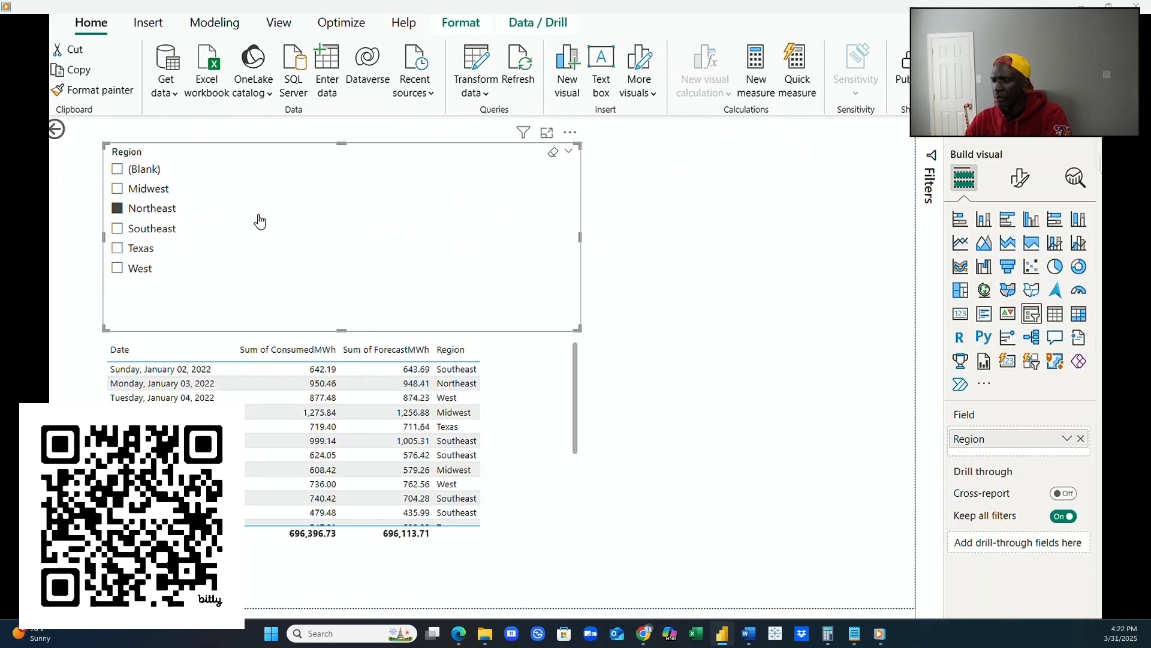
Replace the slicer's field with Region from RegionOrder and test it on the consumption table with Southeast and Northeast.
{"action": "left_click", "coordinate": [1081, 438]}
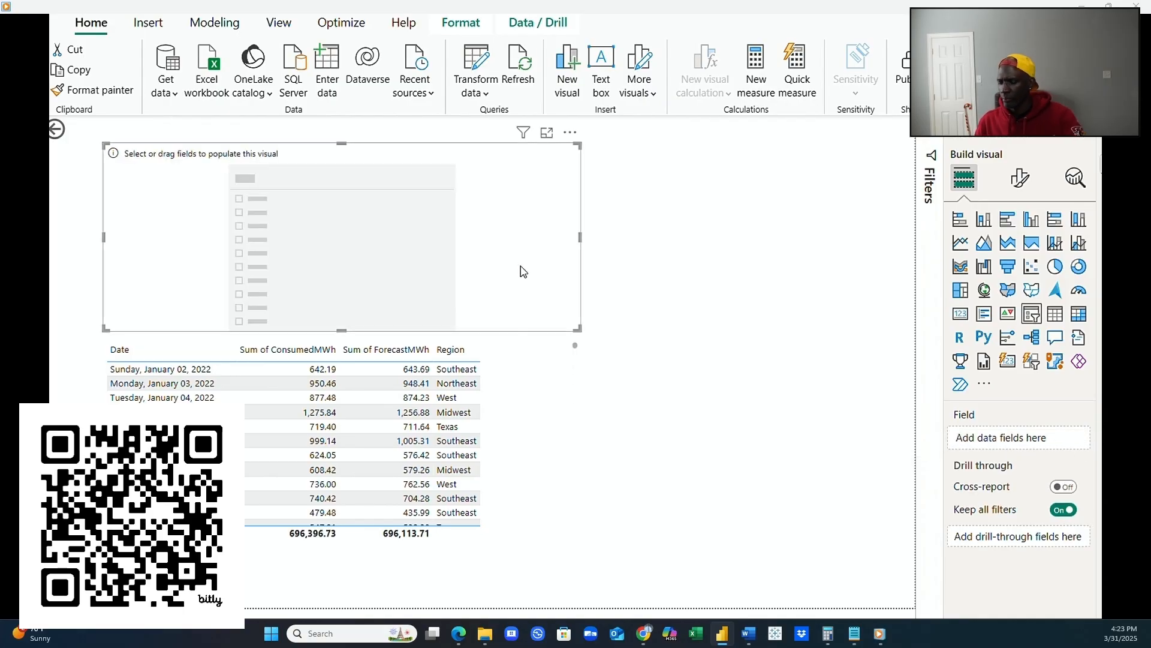
{"action": "left_click", "coordinate": [1114, 437]}
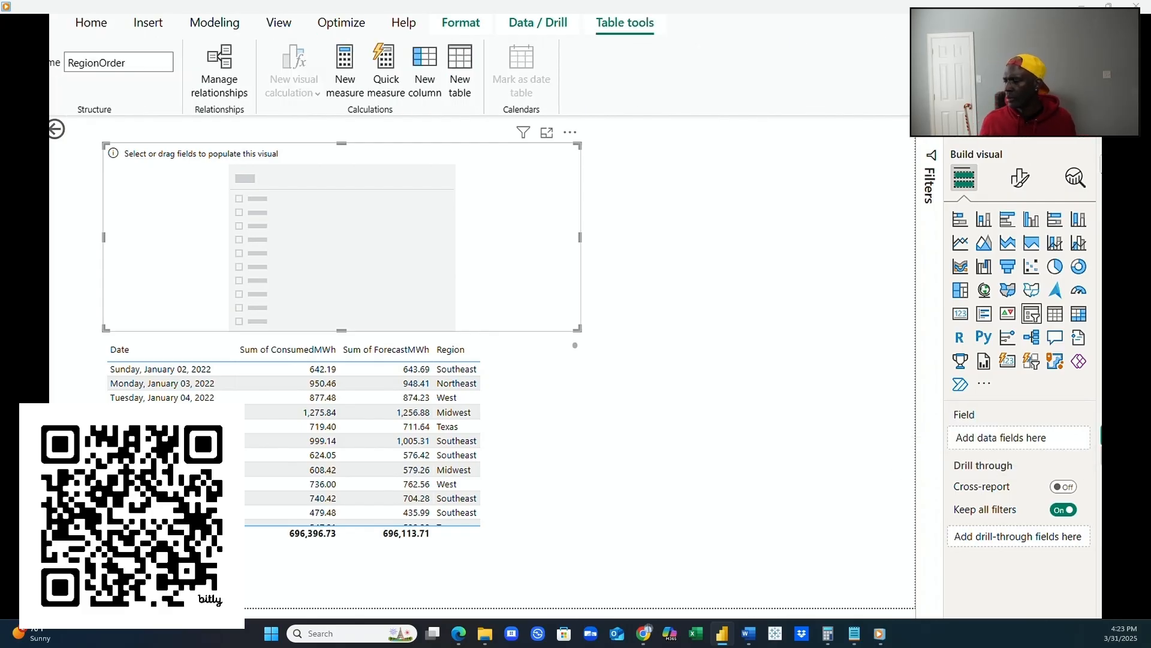
{"action": "left_click_drag", "start_coordinate": [1135, 456], "coordinate": [1062, 447]}
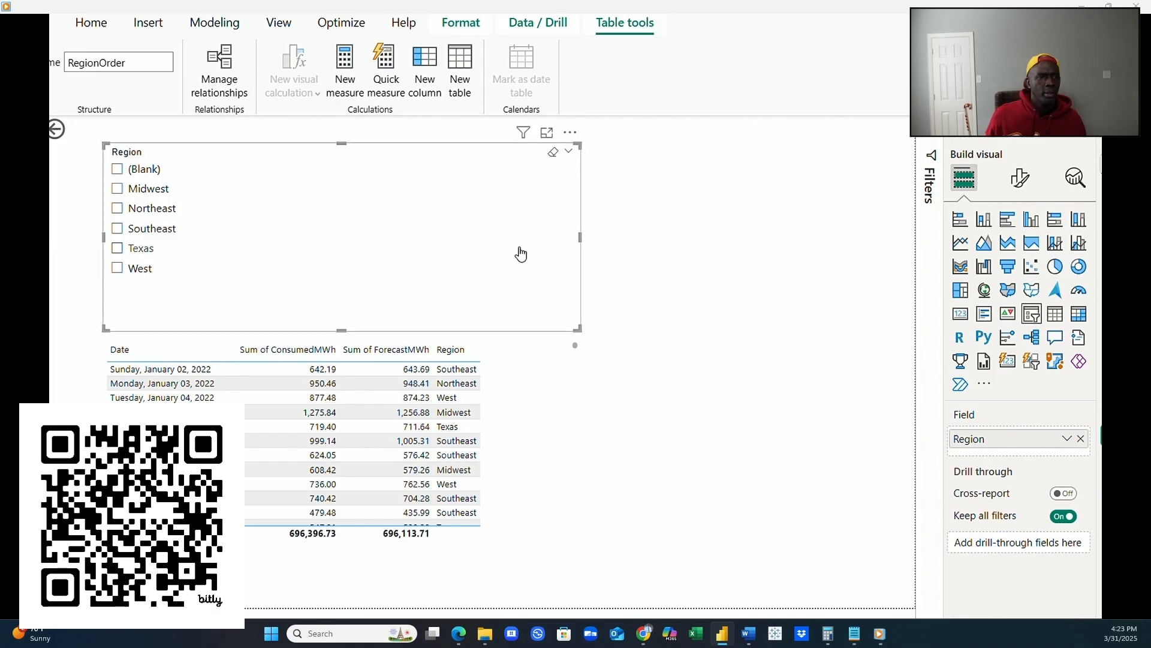
{"action": "left_click", "coordinate": [117, 228]}
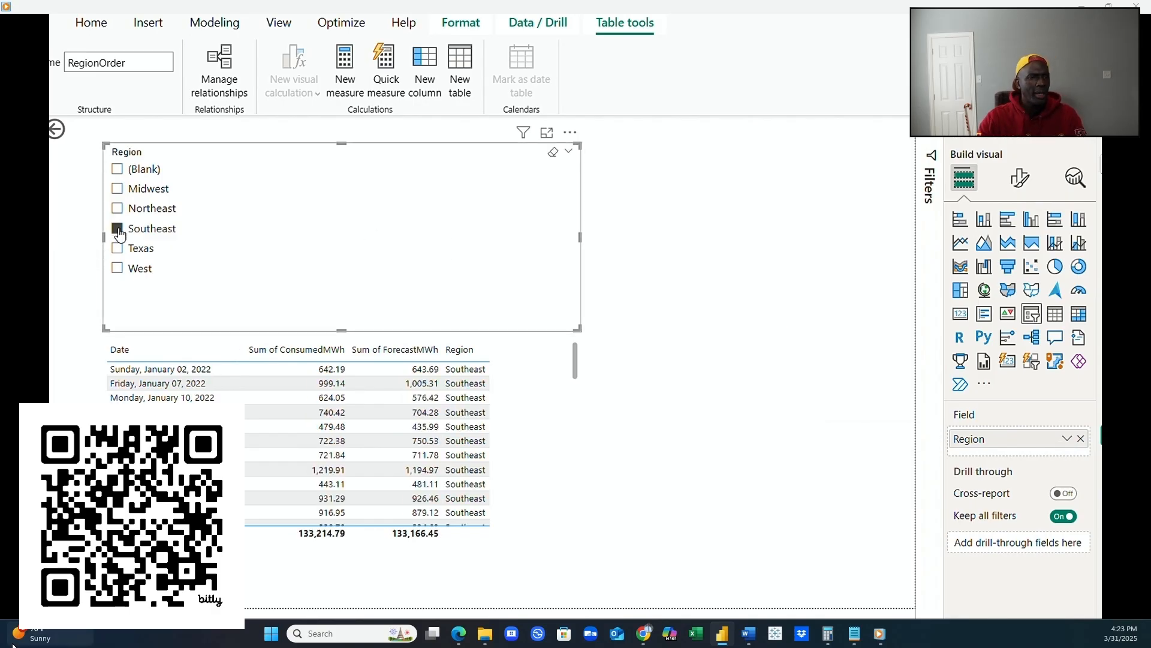
{"action": "mouse_move", "coordinate": [36, 634]}
{"action": "left_click", "coordinate": [117, 208]}
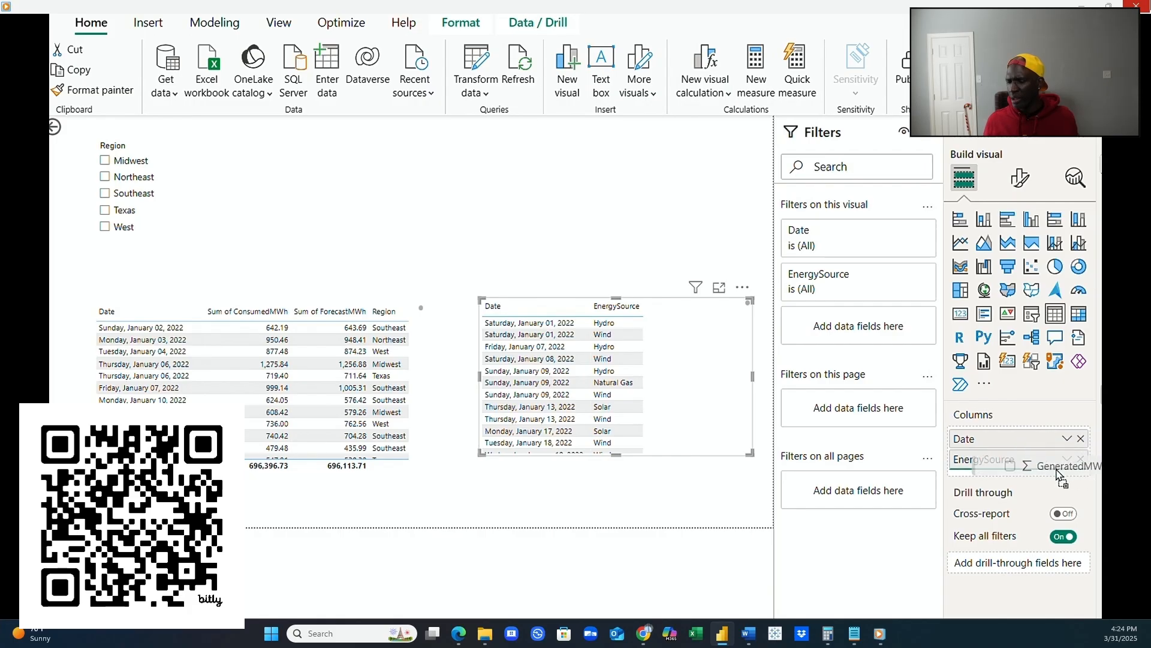
Add GeneratedMWh to the table of Date and EnergySource and remove that table visual from the page.
{"action": "left_click_drag", "start_coordinate": [1056, 470], "coordinate": [1057, 470]}
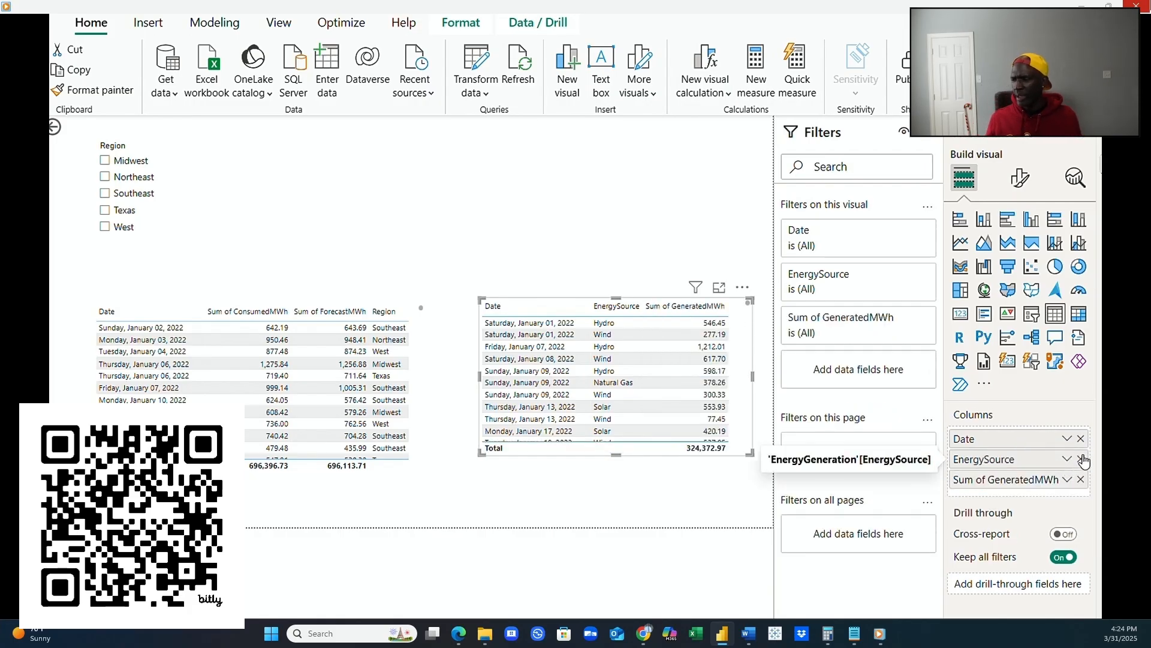
{"action": "left_click", "coordinate": [743, 287]}
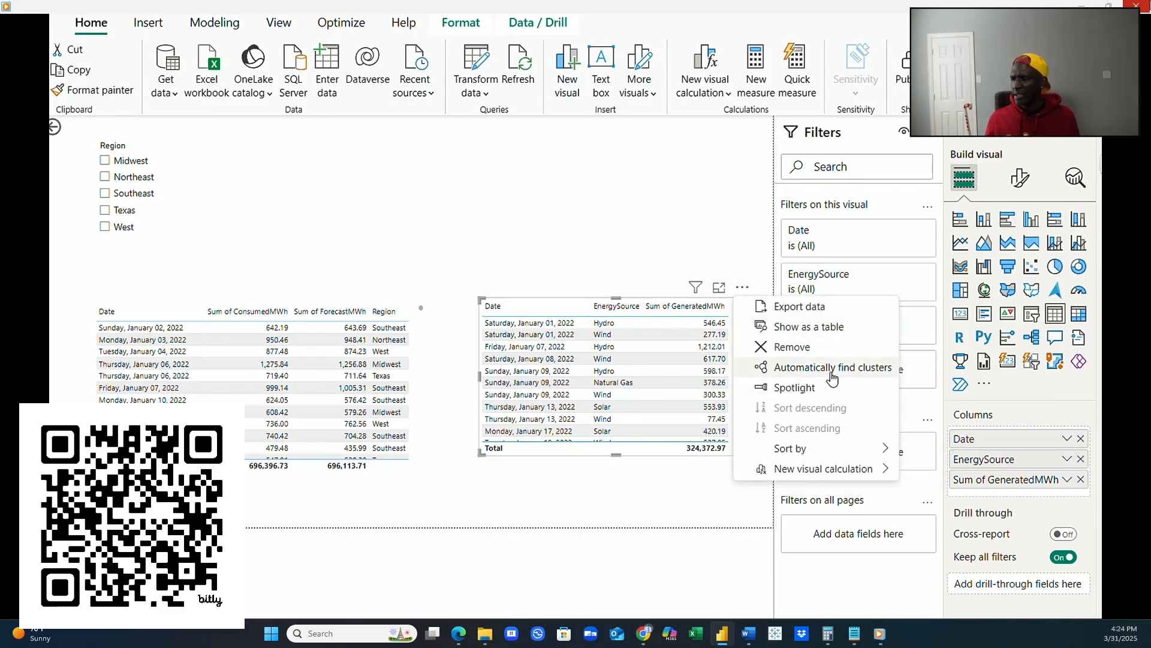
{"action": "left_click", "coordinate": [812, 356]}
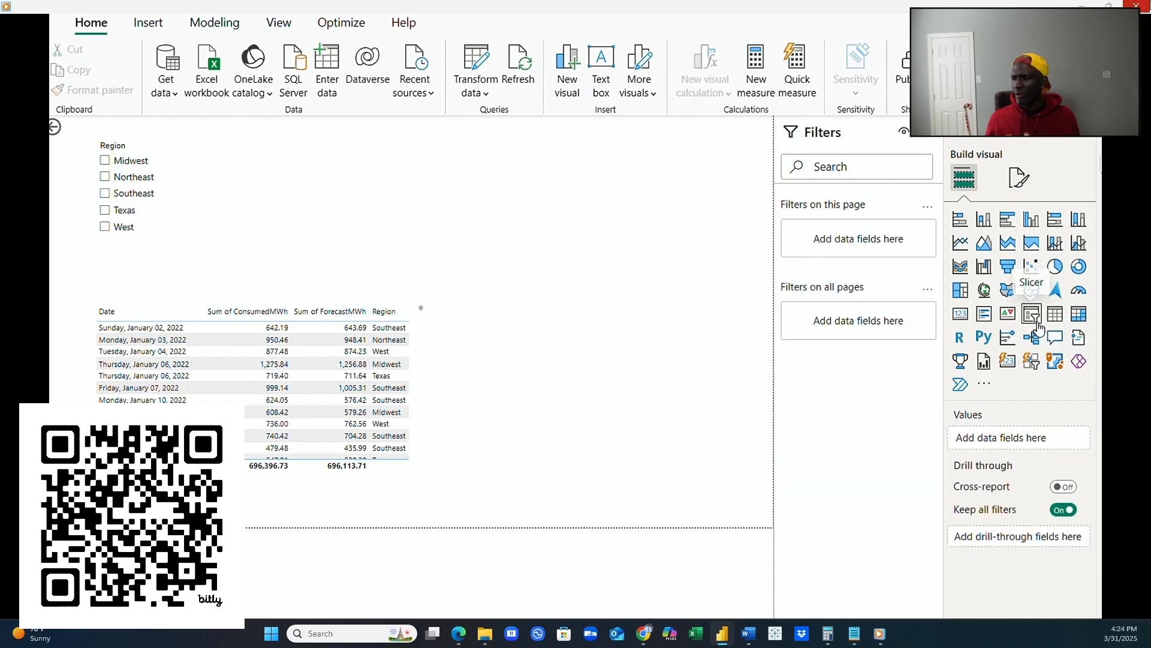
Add a new table visual beside the consumption table, listing Location followed by the sum of CapacityMWh.
{"action": "left_click", "coordinate": [1056, 314]}
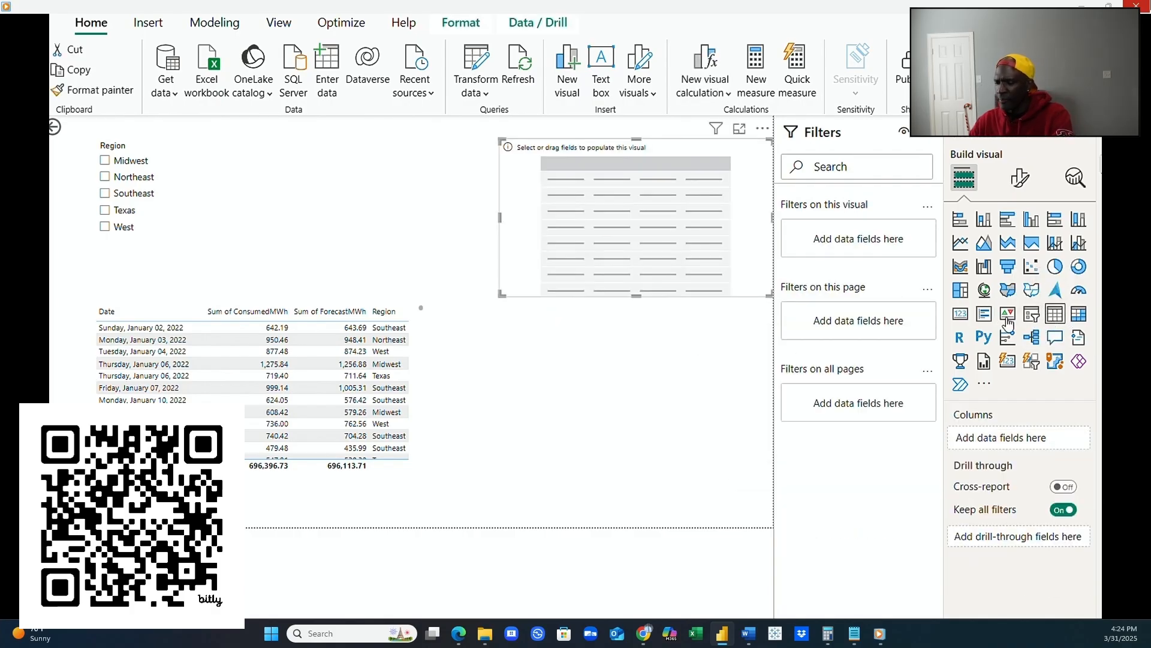
{"action": "left_click_drag", "start_coordinate": [663, 180], "coordinate": [658, 337]}
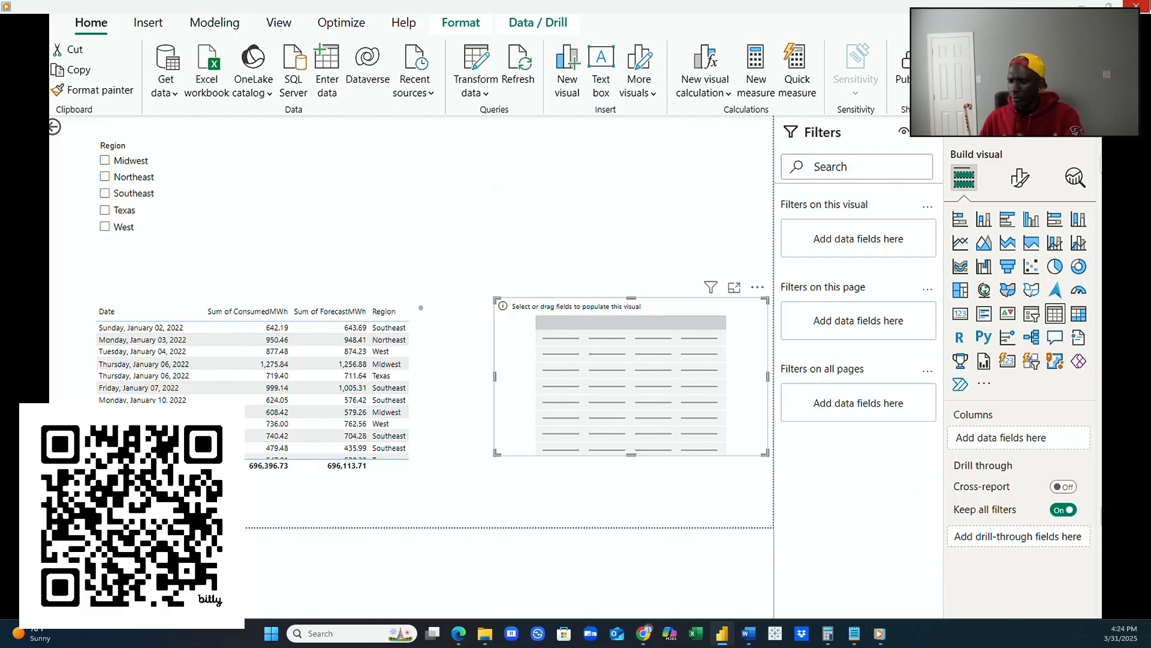
{"action": "left_click_drag", "start_coordinate": [1097, 512], "coordinate": [1059, 442]}
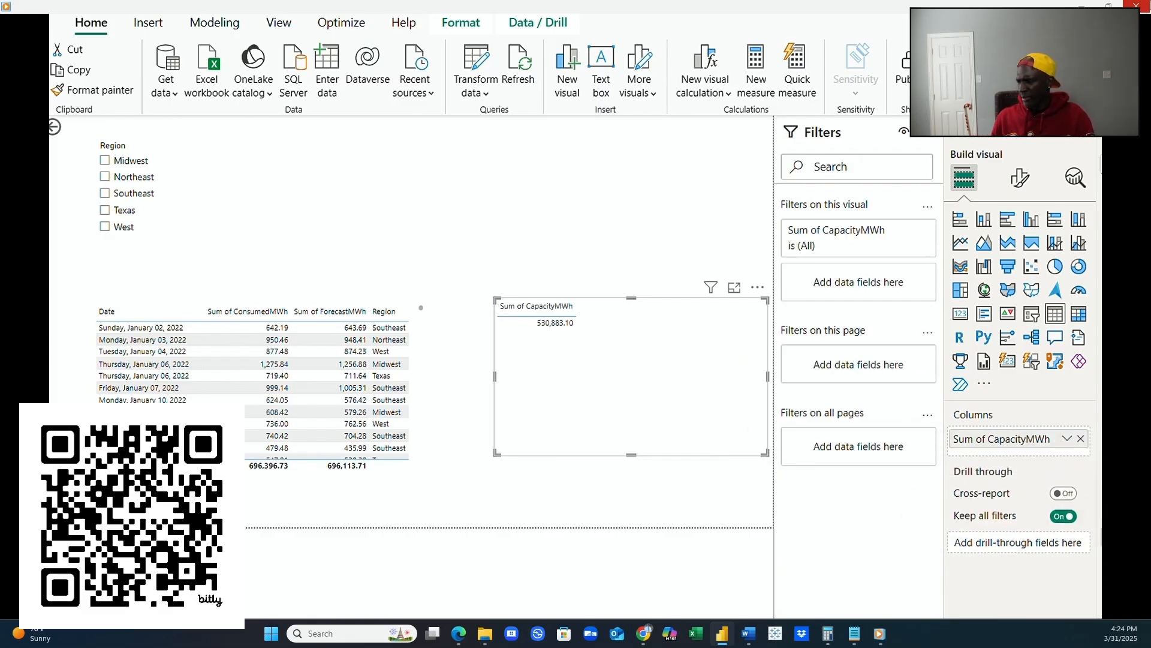
{"action": "left_click_drag", "start_coordinate": [1099, 534], "coordinate": [1042, 437]}
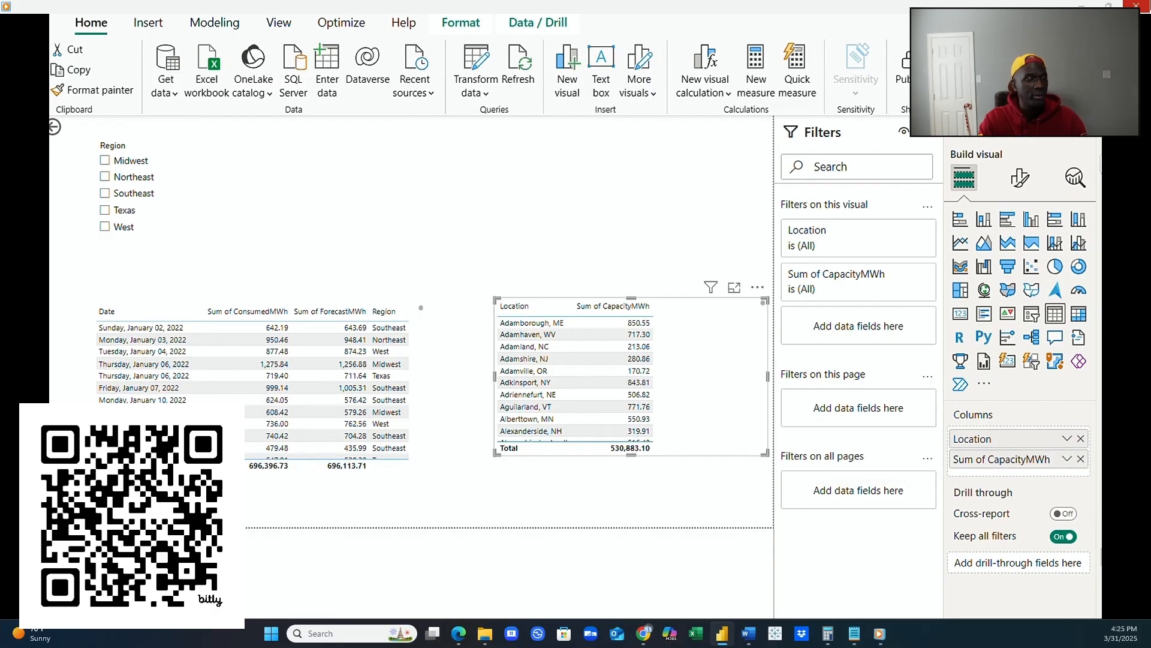
Add PlantID and PlantName before Location in the plant table, and append State and Status after the sum of CapacityMWh.
{"action": "left_click_drag", "start_coordinate": [1094, 551], "coordinate": [1063, 436]}
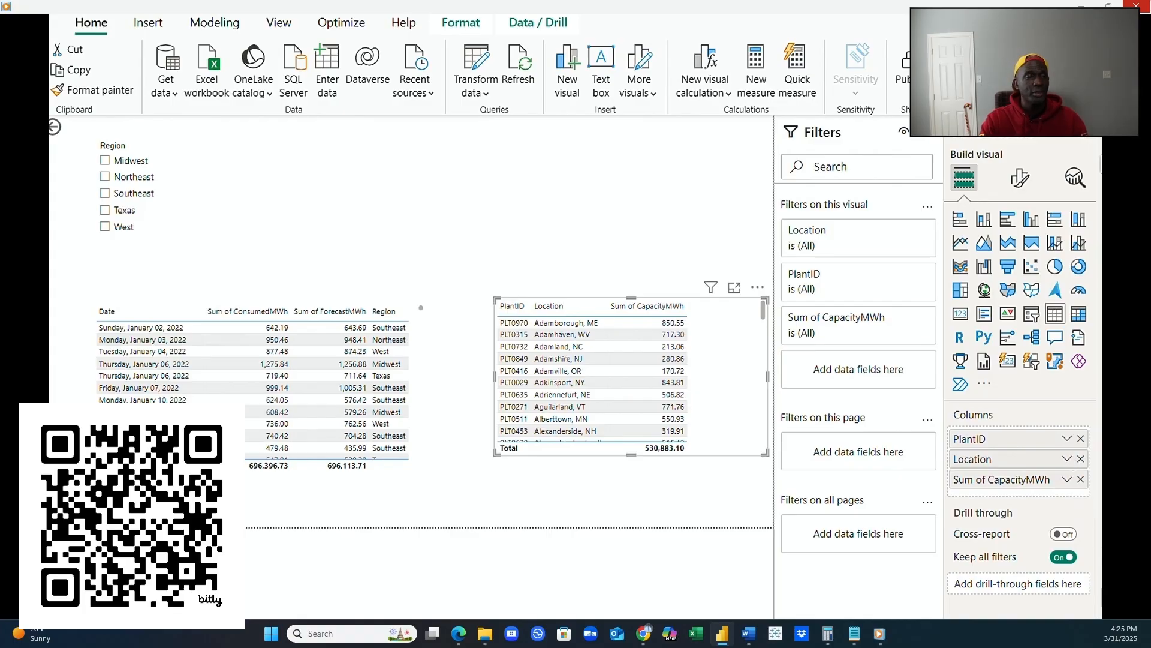
{"action": "left_click_drag", "start_coordinate": [1094, 495], "coordinate": [1031, 458]}
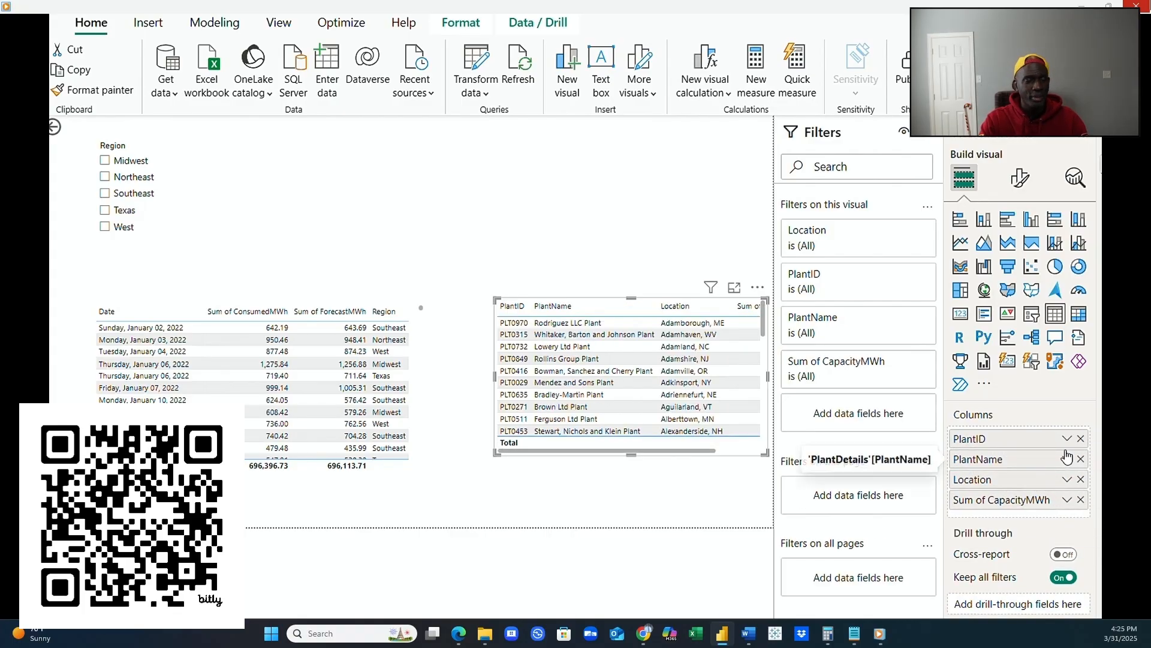
{"action": "left_click_drag", "start_coordinate": [1100, 507], "coordinate": [1071, 520]}
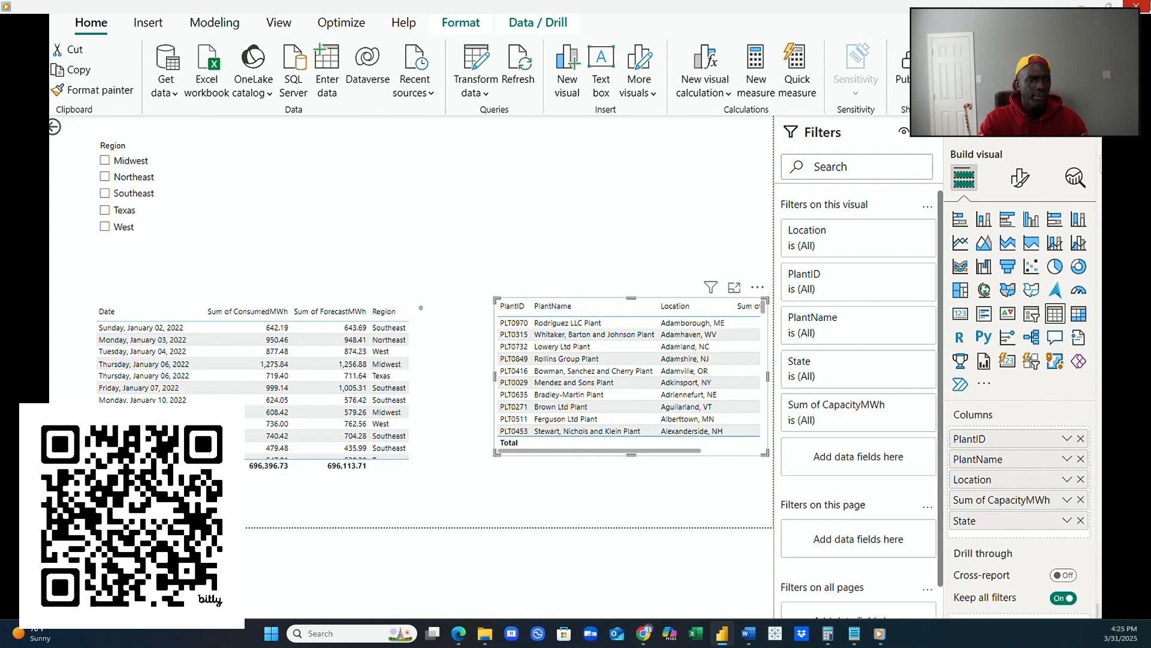
{"action": "left_click_drag", "start_coordinate": [1085, 565], "coordinate": [1019, 540]}
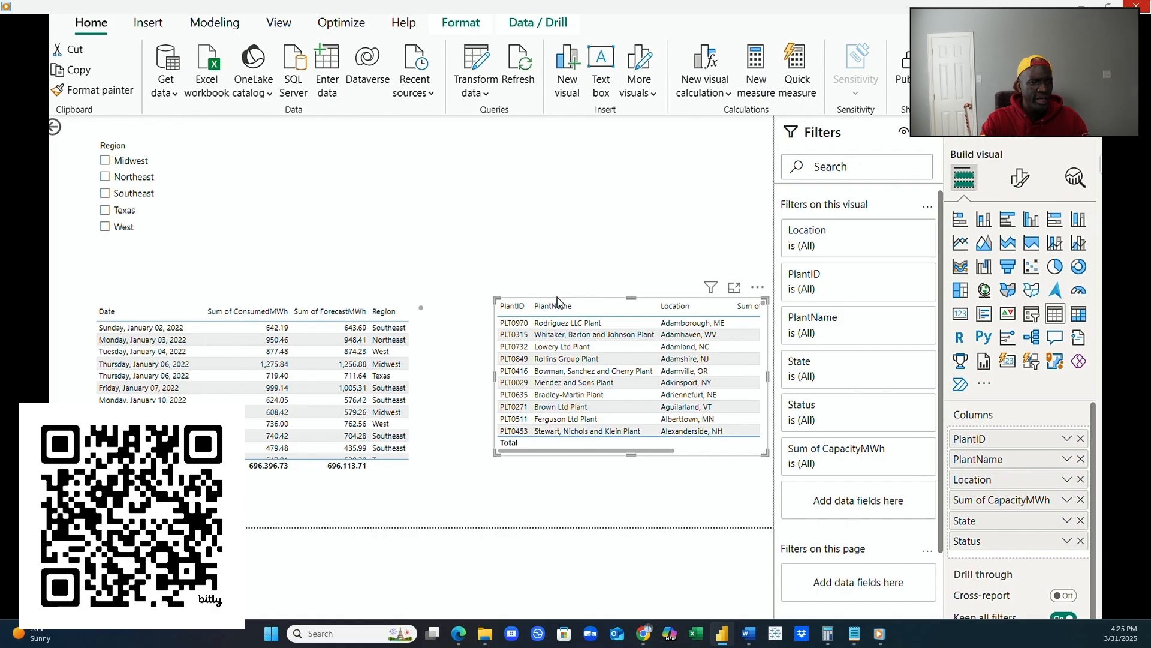
Move the plant table up beside the slicer and widen it, and shift the consumption table down to the page's lower edge.
{"action": "left_click_drag", "start_coordinate": [531, 306], "coordinate": [528, 303]}
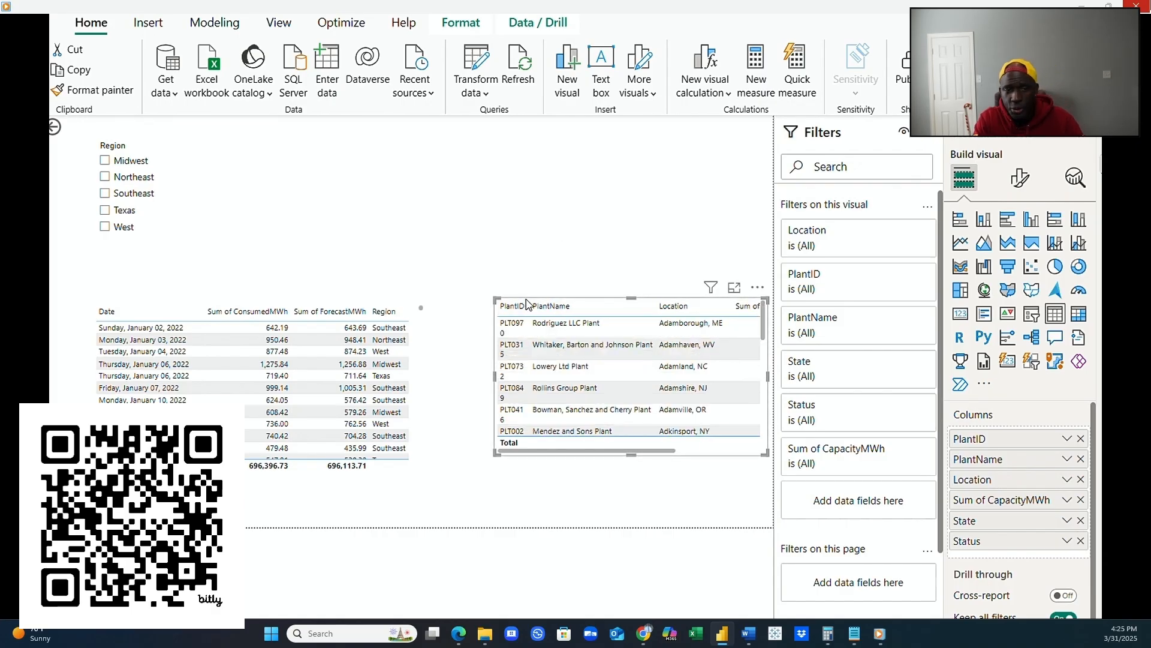
{"action": "left_click", "coordinate": [535, 457]}
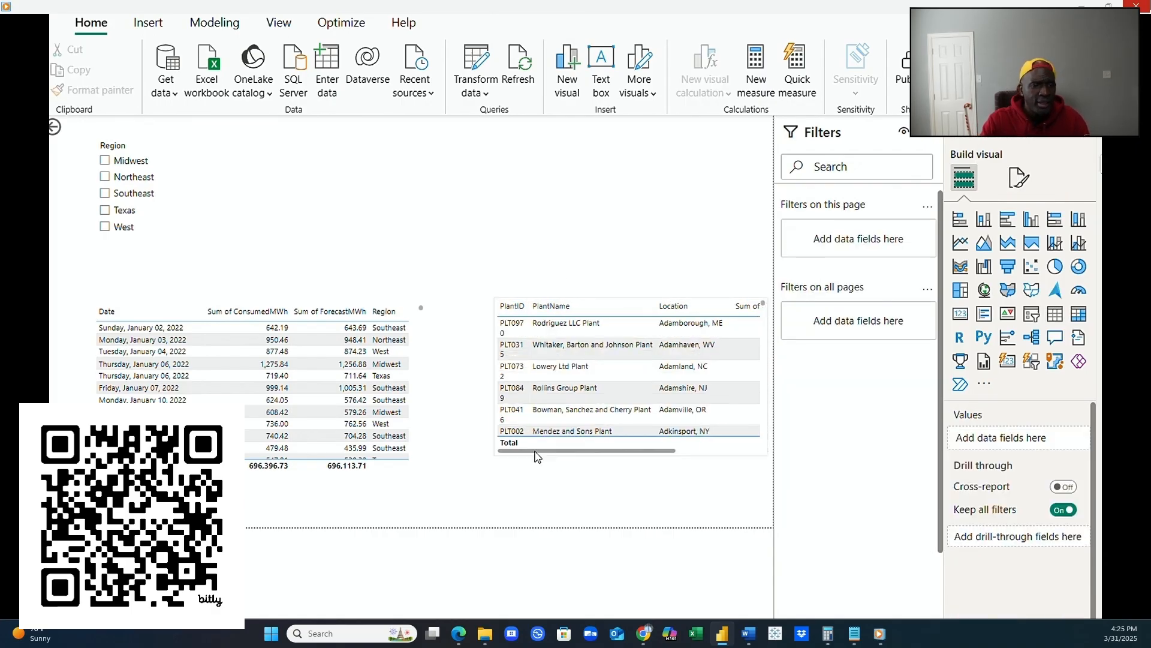
{"action": "left_click", "coordinate": [536, 457]}
{"action": "left_click_drag", "start_coordinate": [535, 457], "coordinate": [480, 385]}
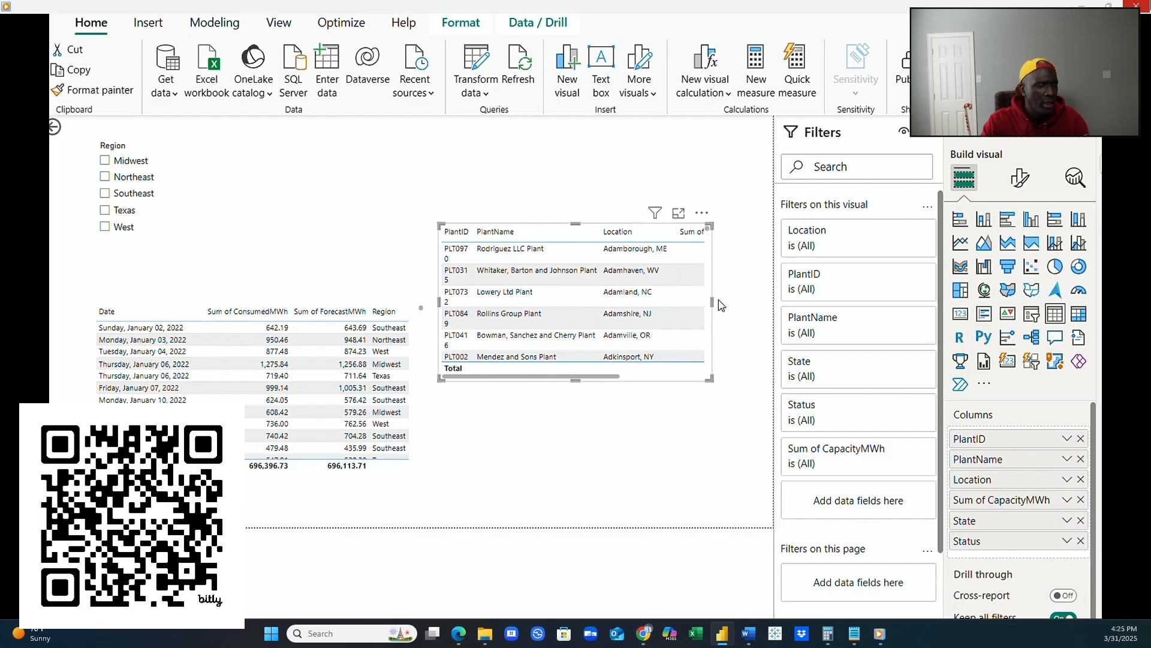
{"action": "left_click_drag", "start_coordinate": [712, 302], "coordinate": [772, 312]}
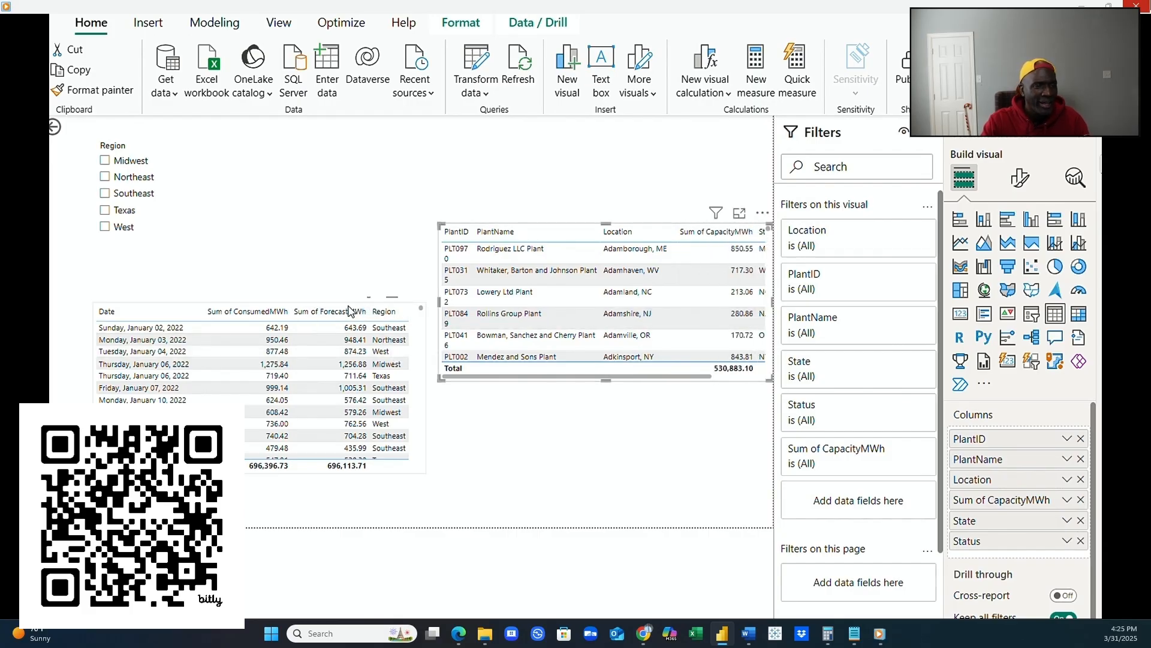
{"action": "left_click", "coordinate": [409, 476]}
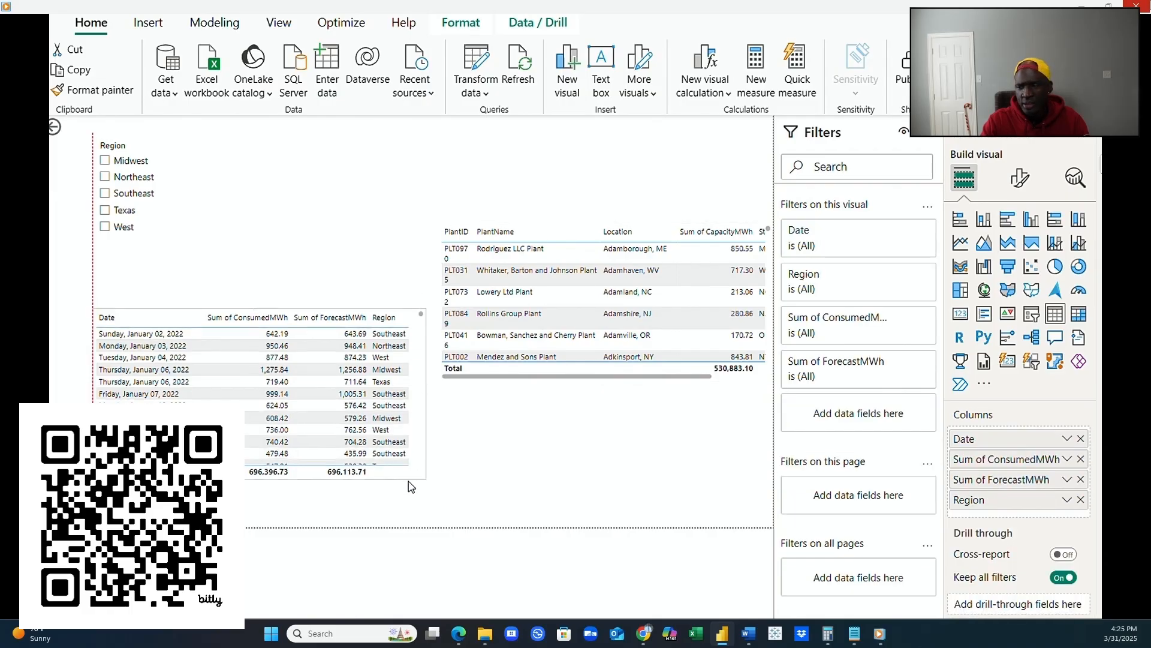
{"action": "left_click_drag", "start_coordinate": [408, 486], "coordinate": [409, 522]}
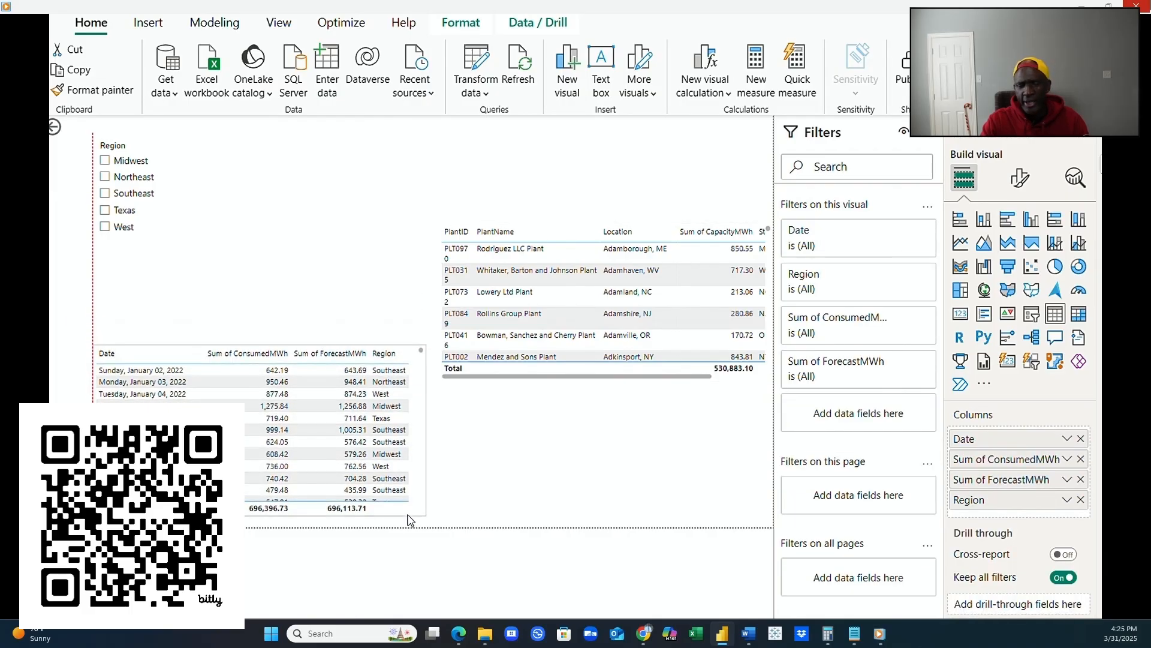
Sort the plant table by PlantName, fit it above the consumption table with all six columns showing, and widen its PlantID column.
{"action": "left_click", "coordinate": [569, 237]}
{"action": "left_click_drag", "start_coordinate": [570, 238], "coordinate": [553, 187]}
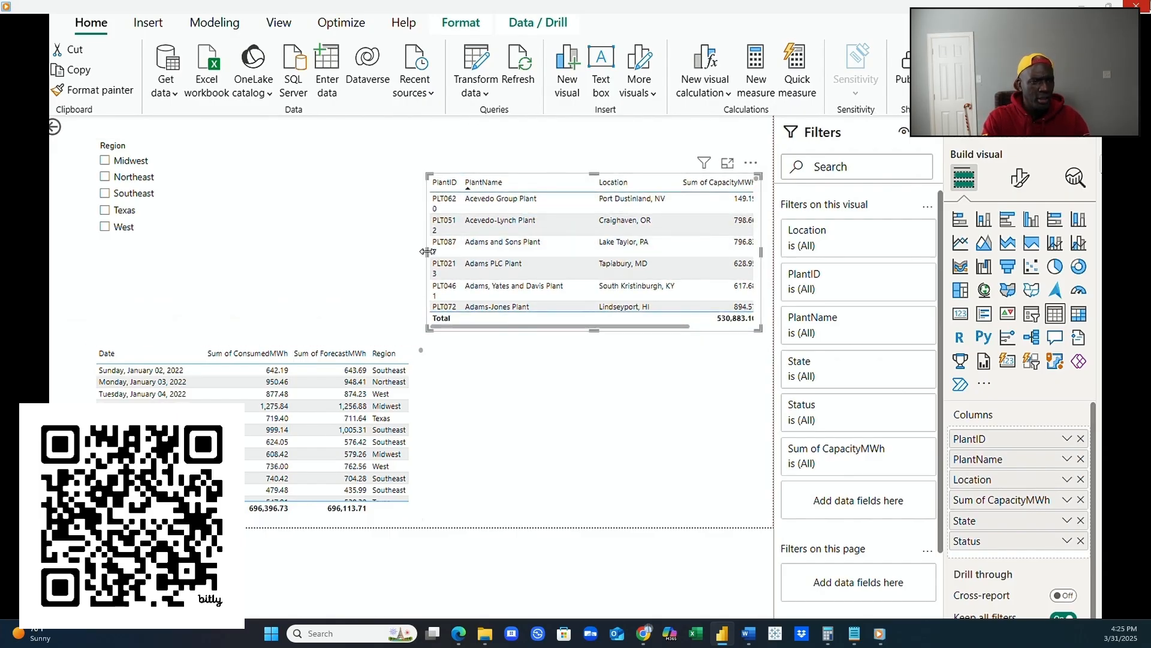
{"action": "left_click_drag", "start_coordinate": [426, 251], "coordinate": [208, 281]}
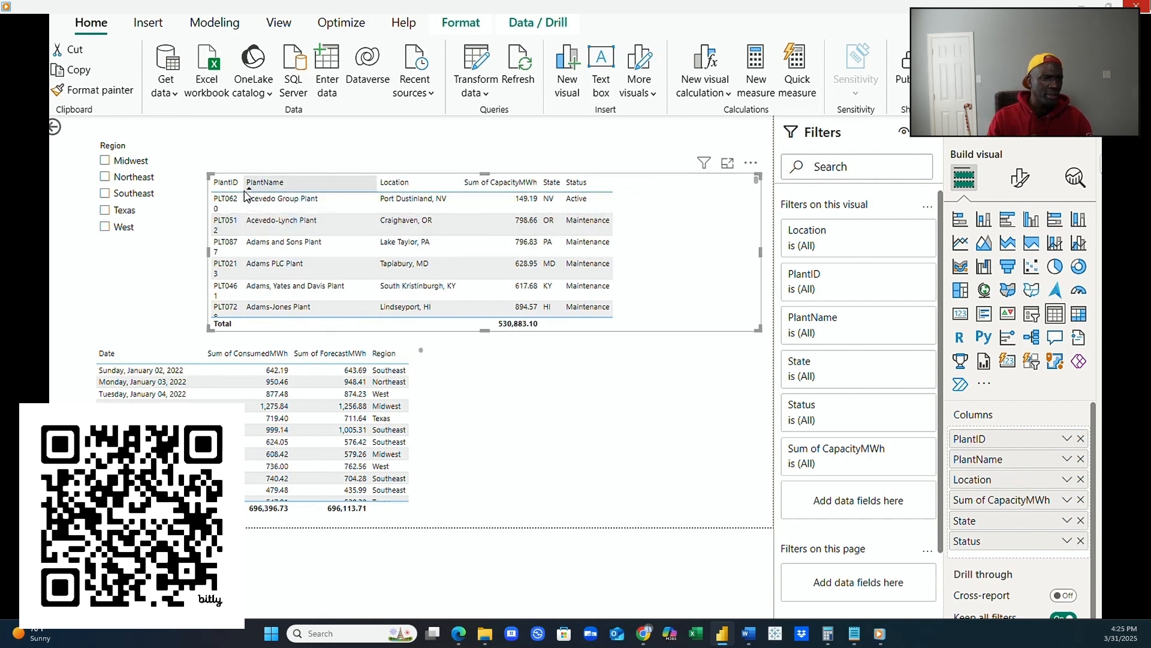
{"action": "left_click_drag", "start_coordinate": [244, 181], "coordinate": [260, 182]}
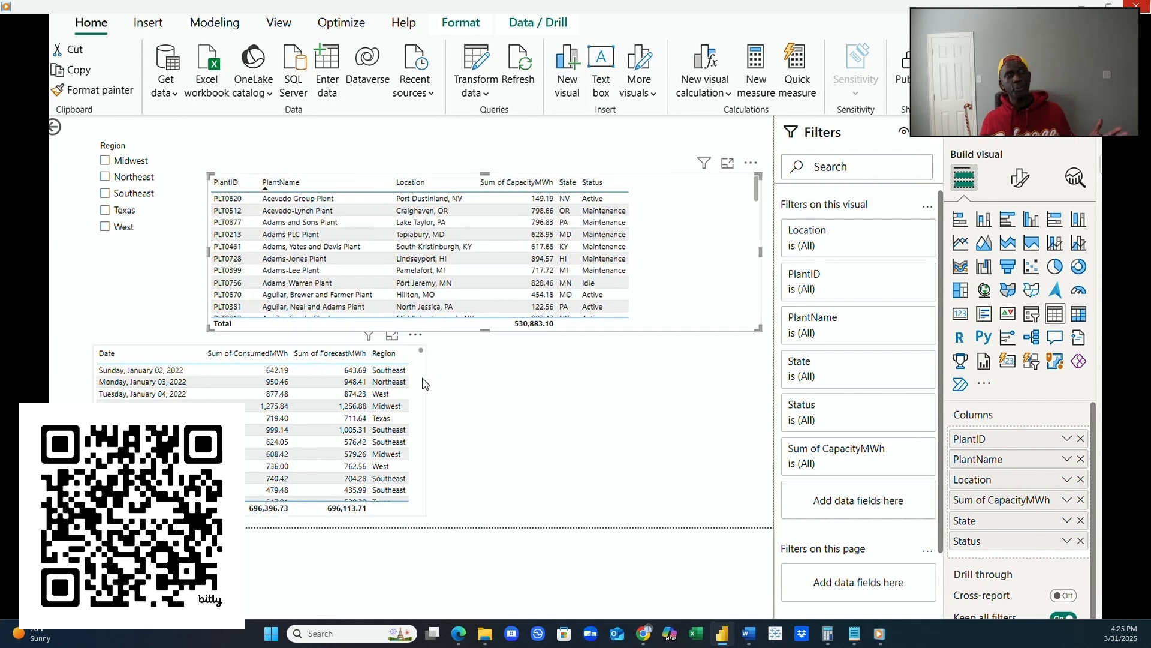
{"action": "left_click_drag", "start_coordinate": [759, 250], "coordinate": [660, 268]}
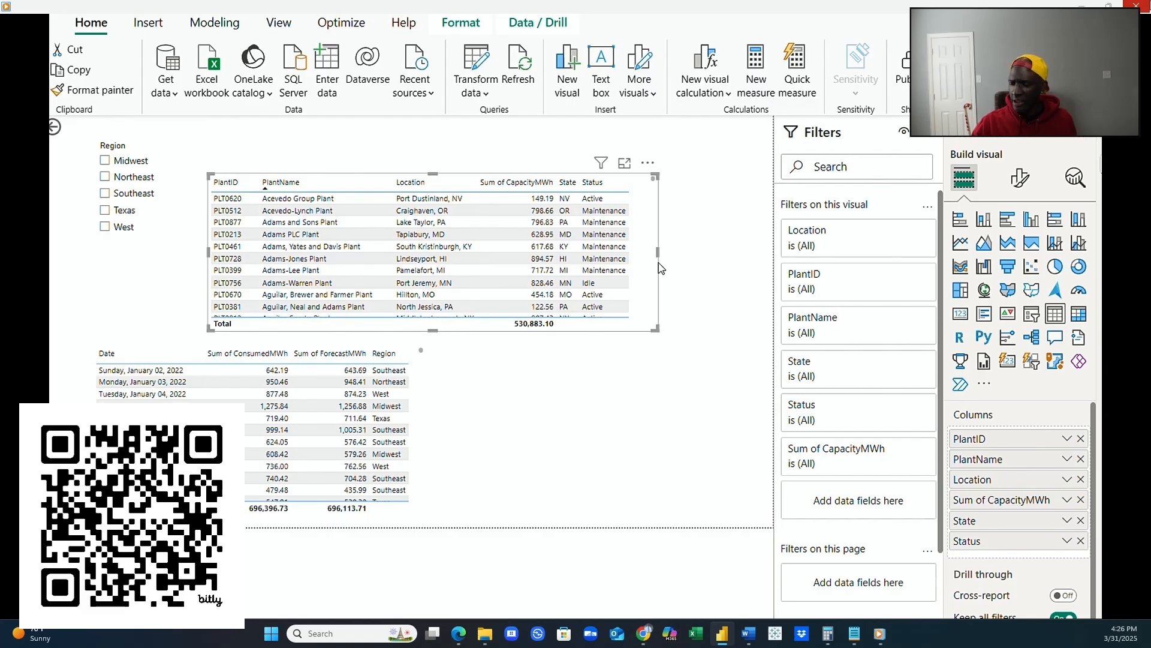
Examine the EnergyConsumption table's data for its columns and return to the report page.
{"action": "left_click", "coordinate": [426, 480]}
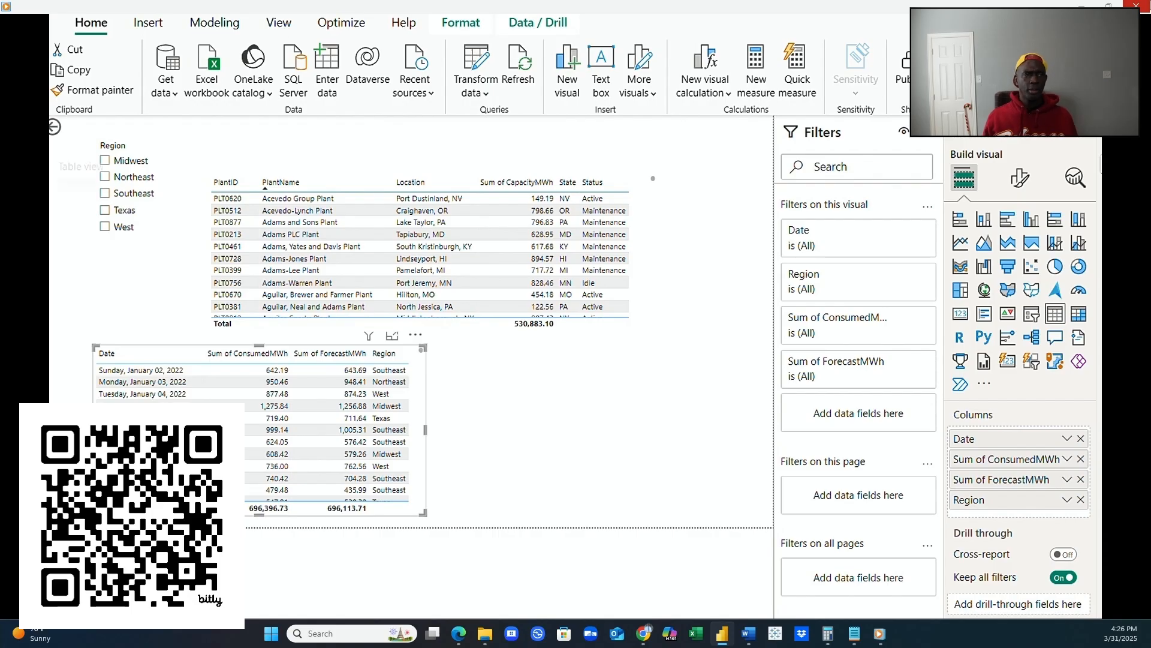
{"action": "left_click", "coordinate": [42, 155]}
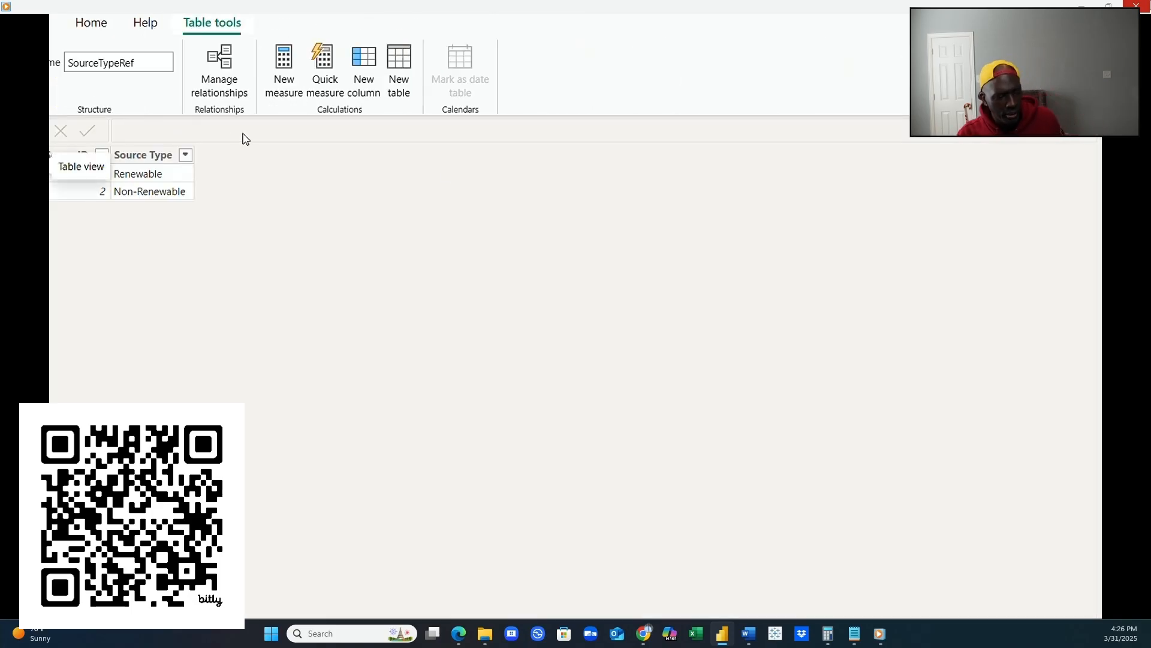
{"action": "left_click", "coordinate": [1127, 209]}
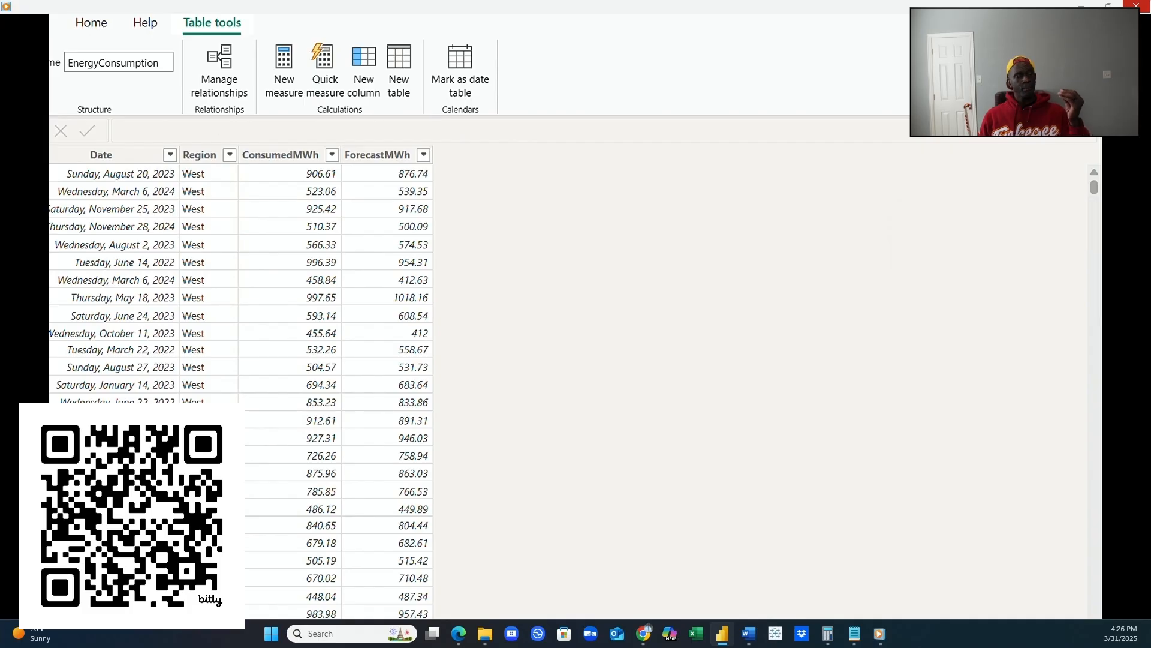
{"action": "left_click", "coordinate": [40, 134]}
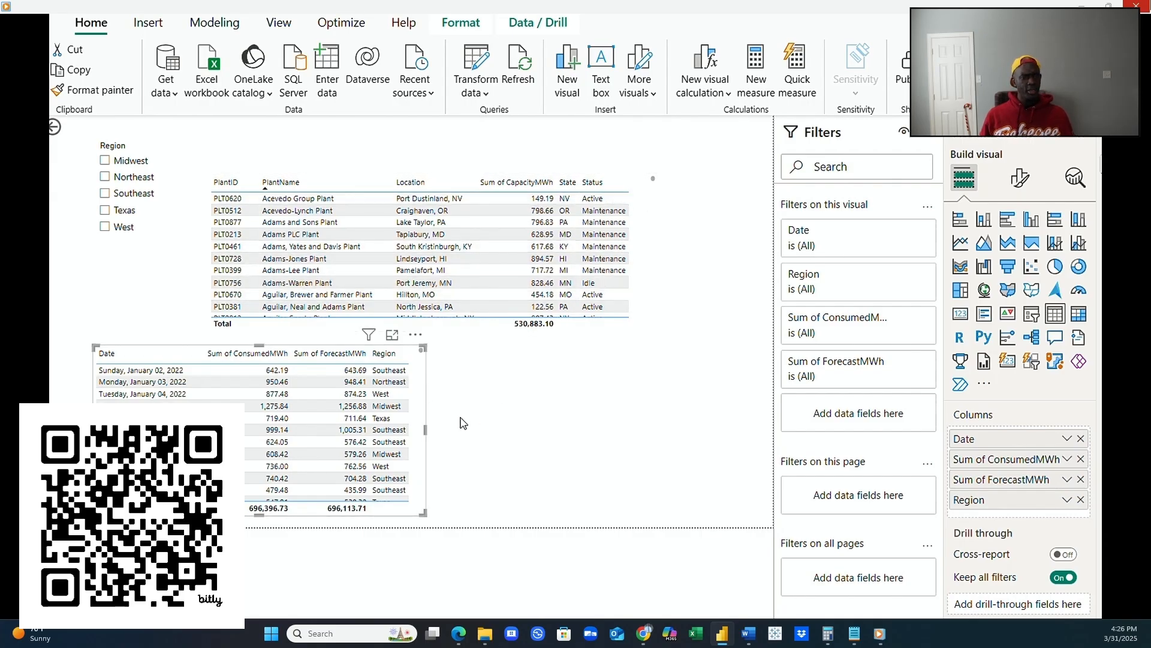
Remove the consumption table visual from the page and move the plant table down to the page's lower edge.
{"action": "left_click", "coordinate": [647, 163]}
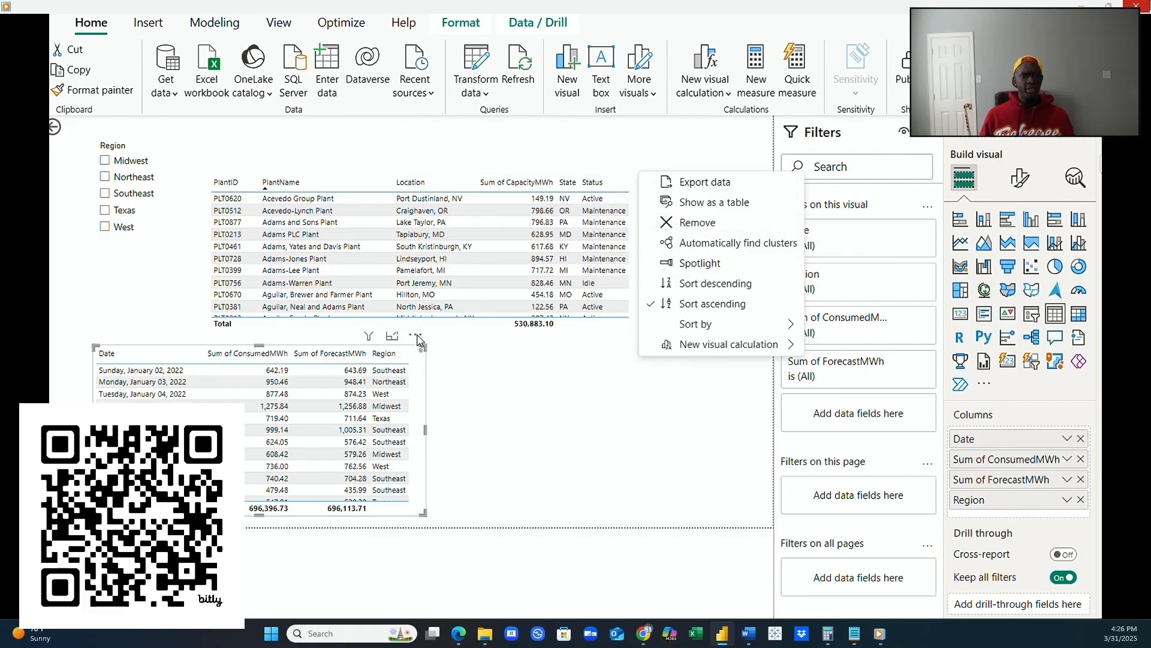
{"action": "left_click", "coordinate": [416, 336]}
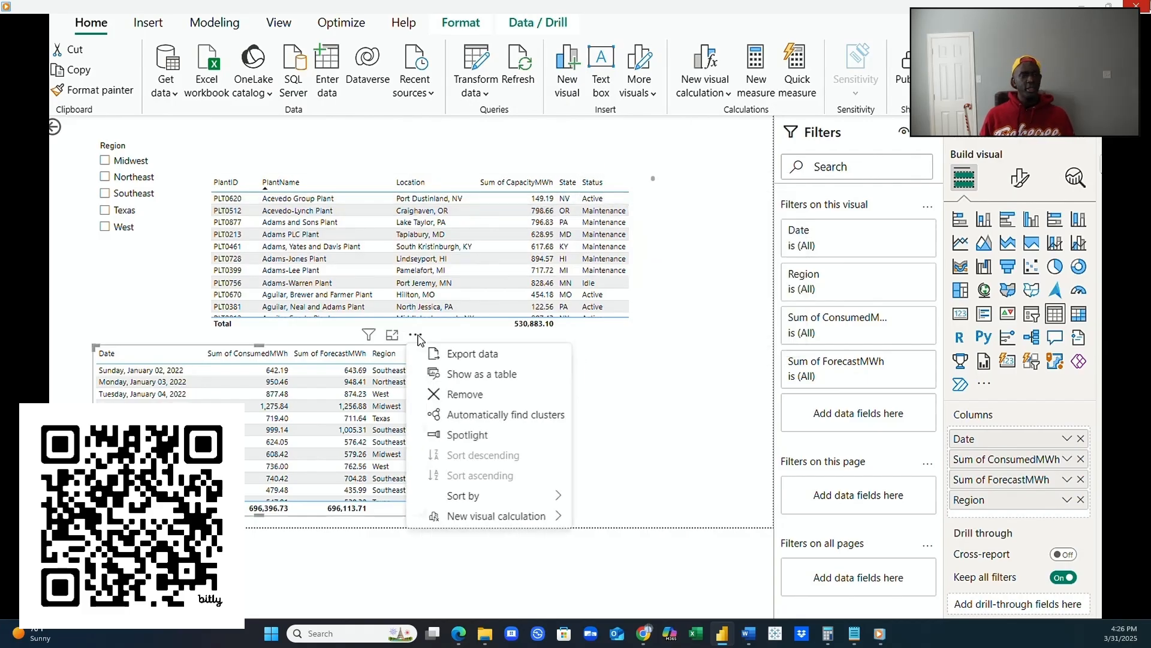
{"action": "left_click", "coordinate": [465, 396]}
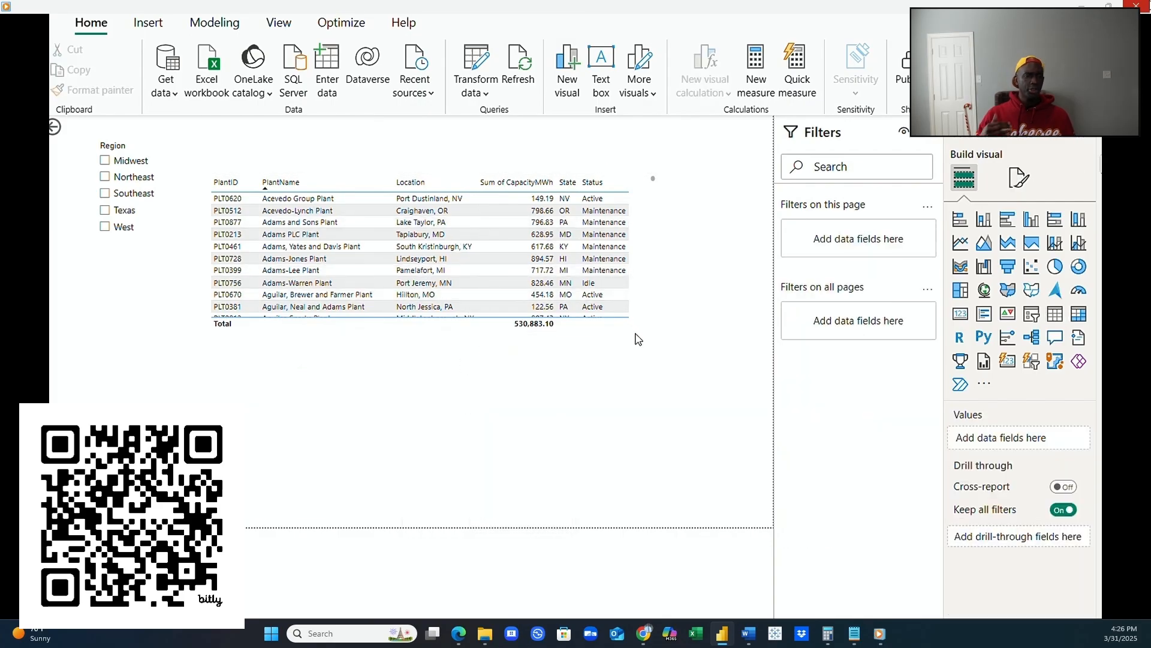
{"action": "left_click_drag", "start_coordinate": [637, 331], "coordinate": [580, 524]}
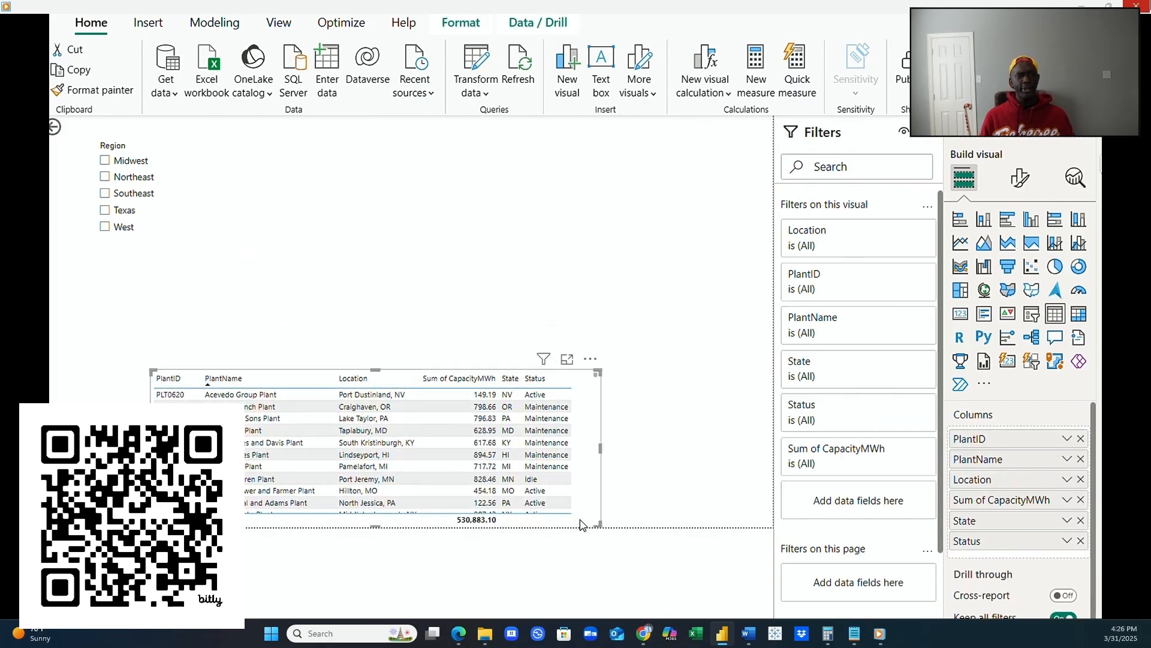
Narrow the Region slicer so its frame fits closely around the list of region names.
{"action": "left_click", "coordinate": [517, 286]}
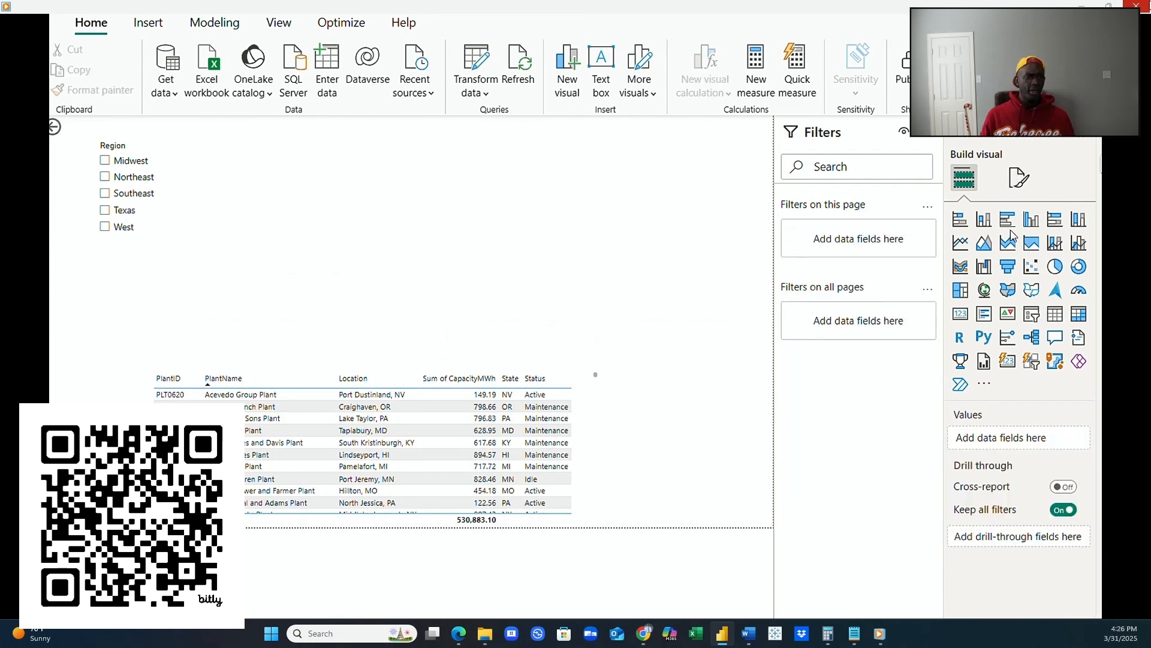
{"action": "left_click", "coordinate": [490, 251]}
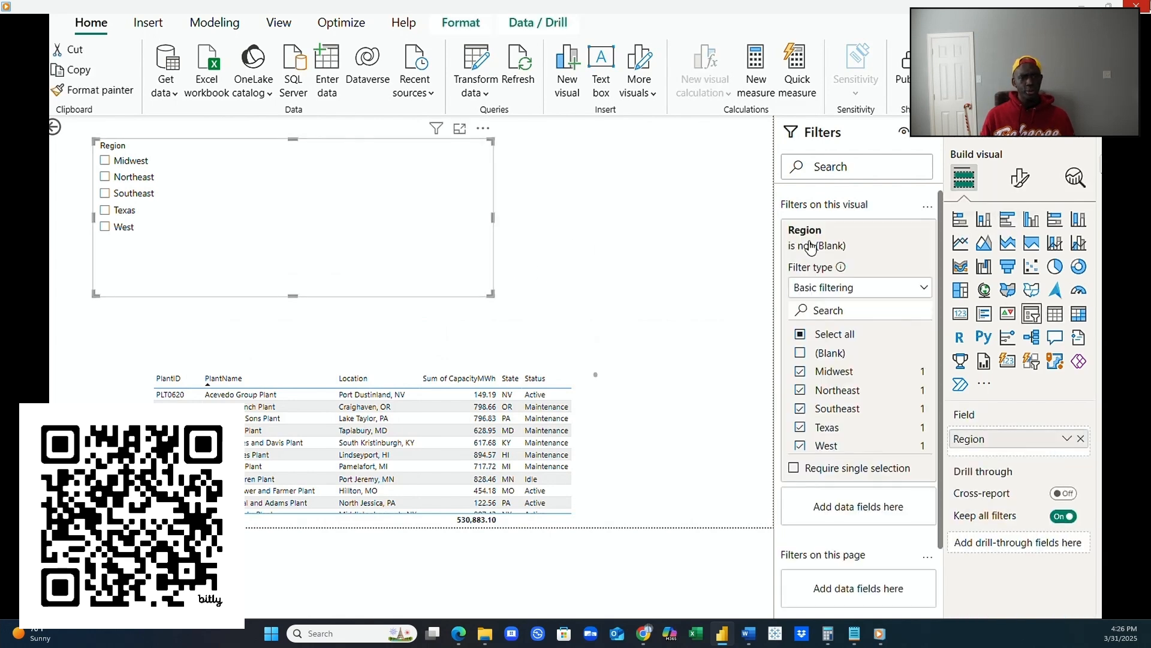
{"action": "left_click_drag", "start_coordinate": [493, 220], "coordinate": [169, 215]}
{"action": "left_click", "coordinate": [336, 248]}
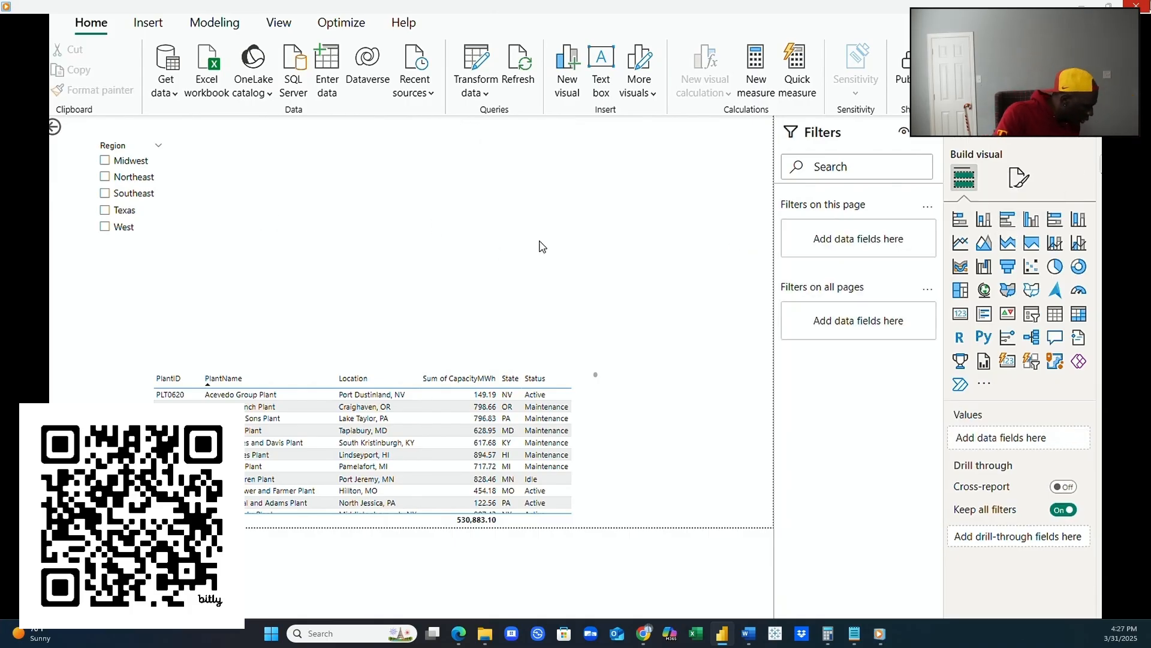
Add a wide clustered bar chart above the plant table, with Date on the Y-axis and ConsumedMWh on the X-axis.
{"action": "left_click", "coordinate": [1007, 219]}
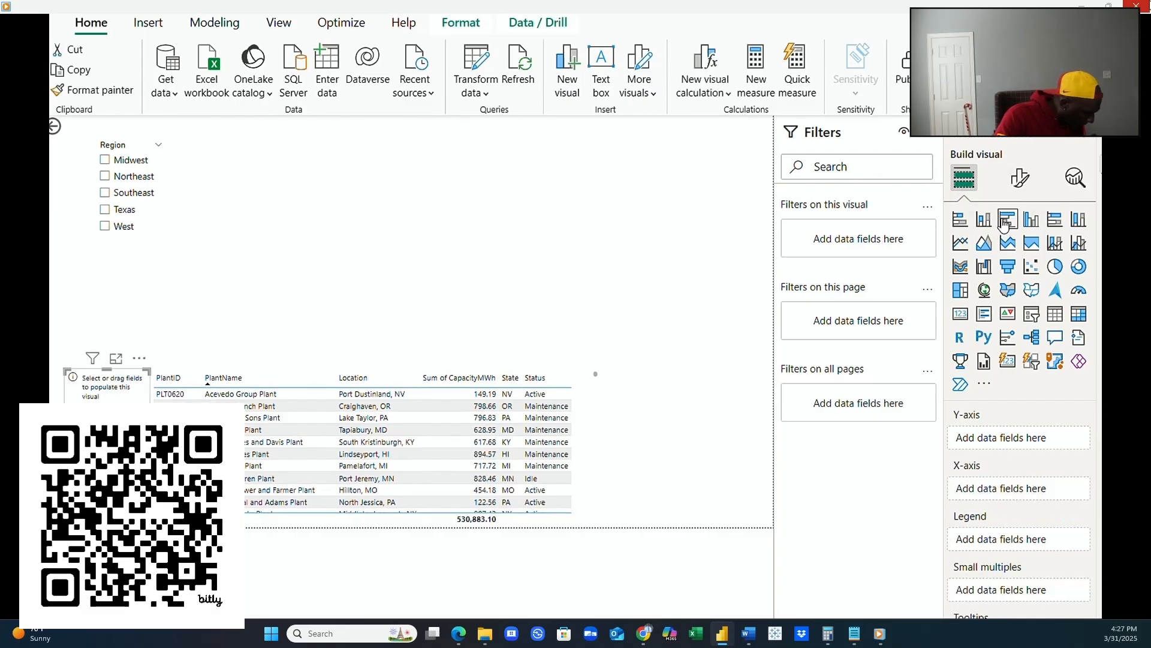
{"action": "left_click_drag", "start_coordinate": [126, 390], "coordinate": [330, 198]}
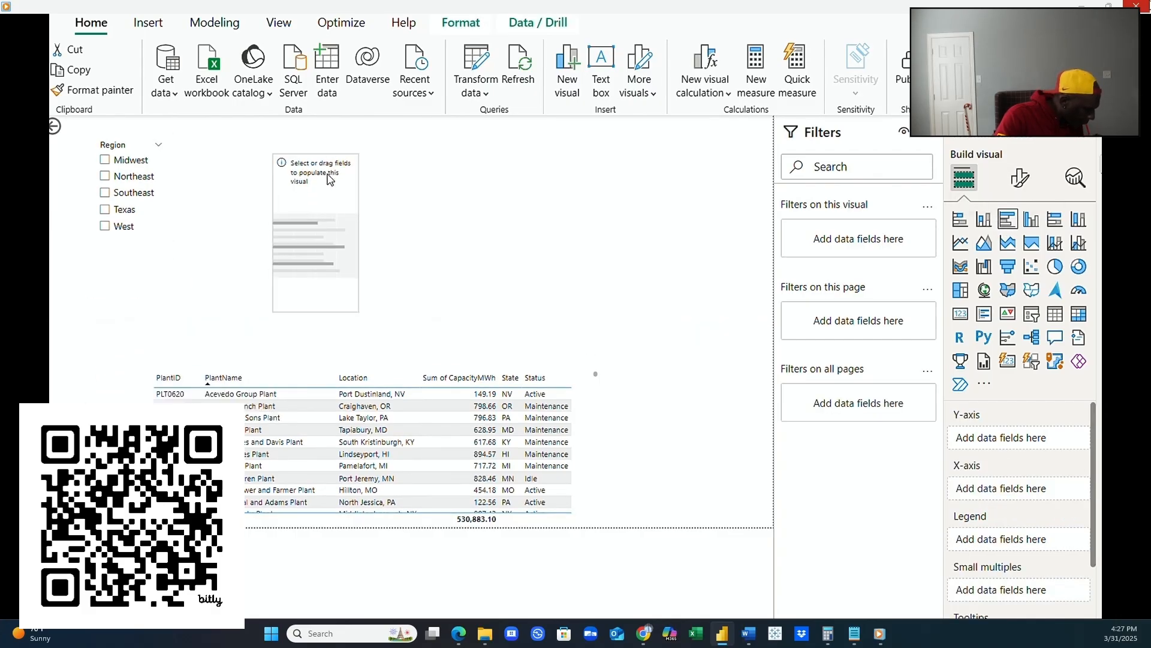
{"action": "left_click_drag", "start_coordinate": [356, 264], "coordinate": [679, 270]}
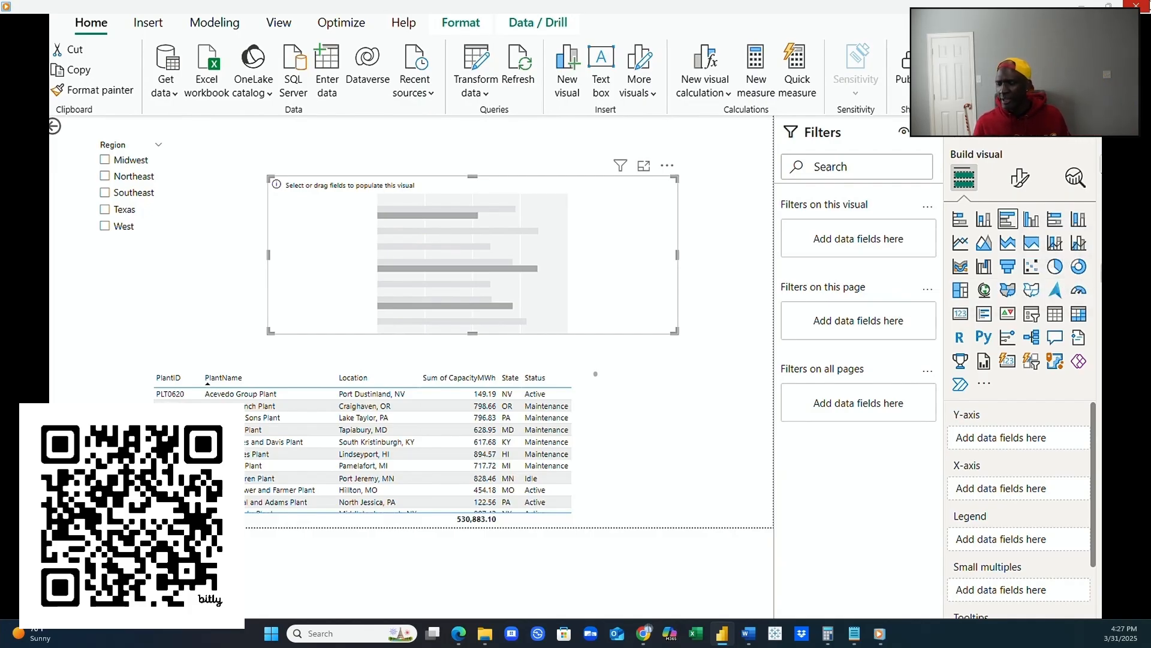
{"action": "left_click_drag", "start_coordinate": [1097, 263], "coordinate": [1043, 439]}
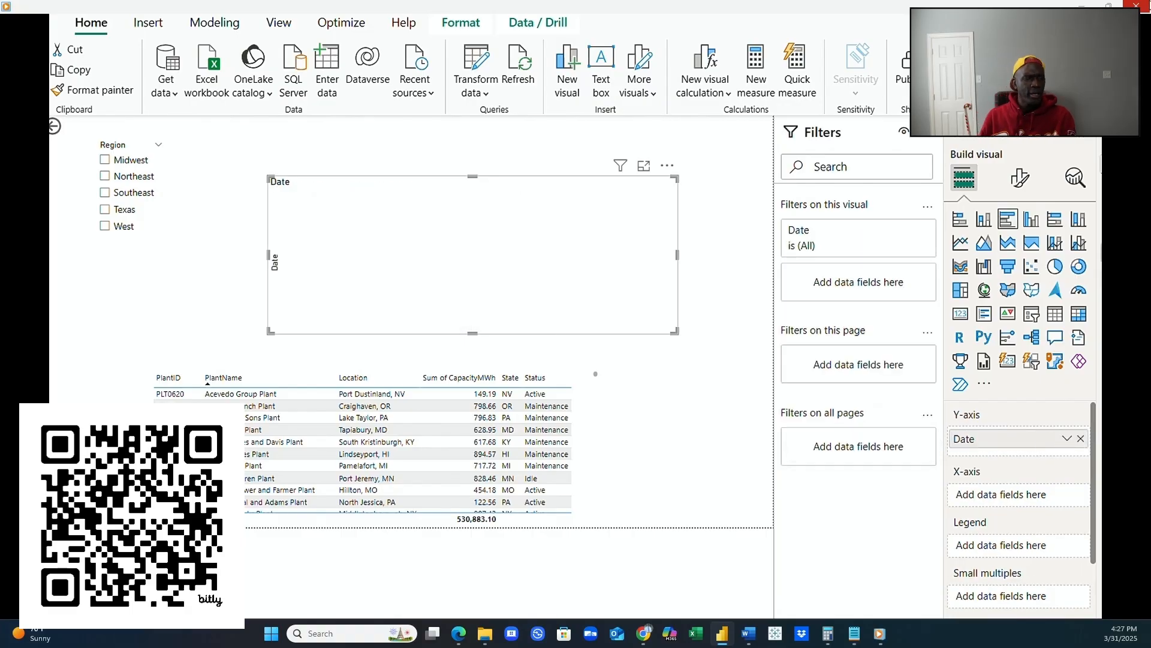
{"action": "left_click_drag", "start_coordinate": [1099, 270], "coordinate": [1073, 493]}
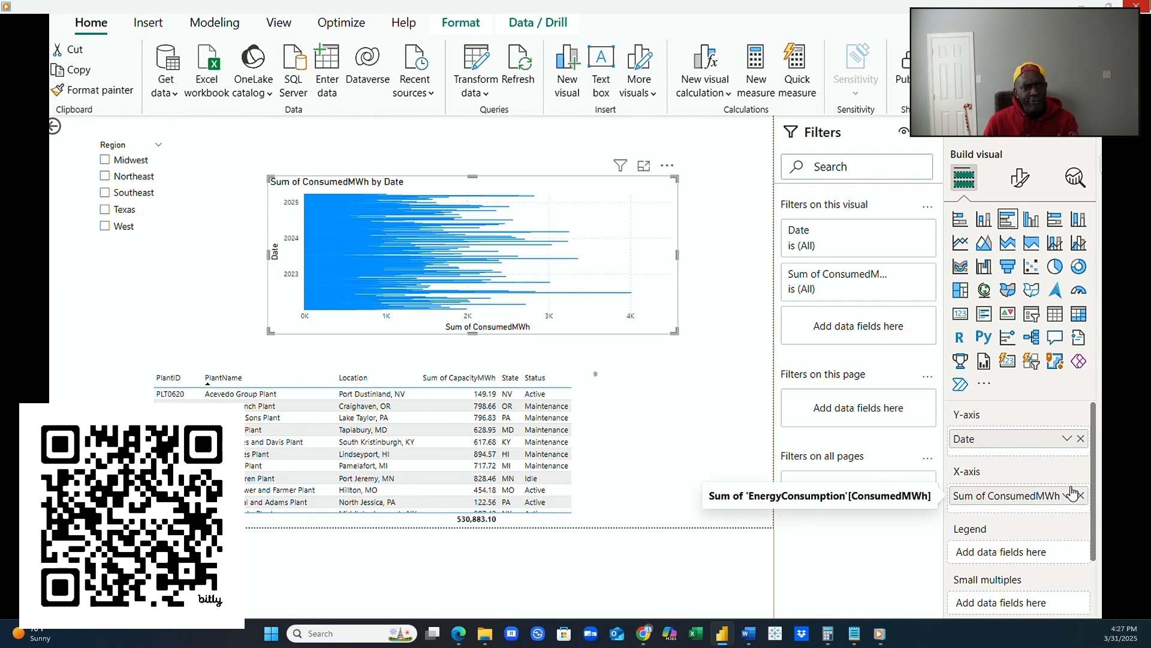
Test the Southeast option of the Region slicer, clear it again, and examine the ConsumedMWh by Date chart.
{"action": "left_click", "coordinate": [104, 193]}
{"action": "left_click", "coordinate": [104, 194]}
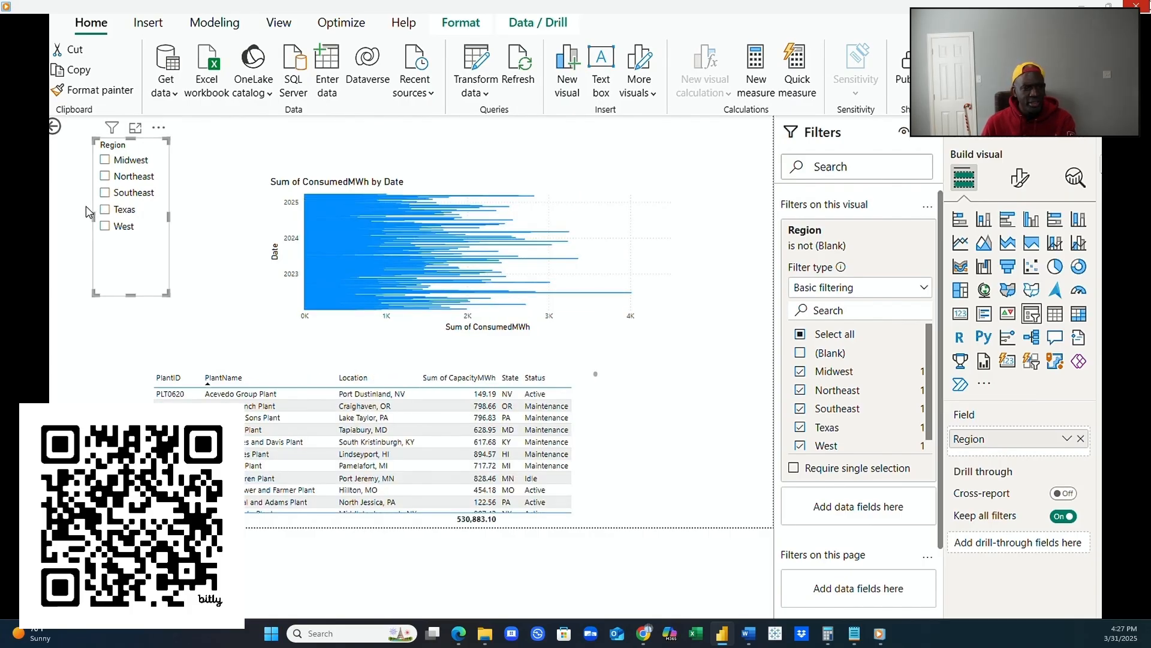
{"action": "left_click", "coordinate": [670, 329]}
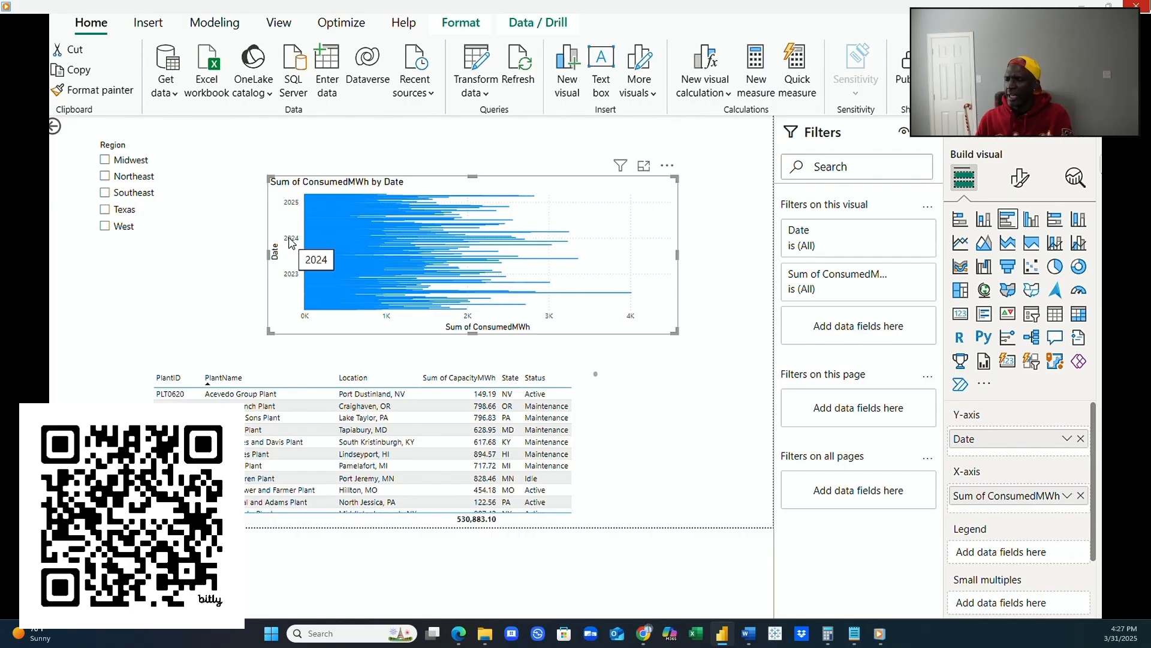
{"action": "mouse_move", "coordinate": [334, 306]}
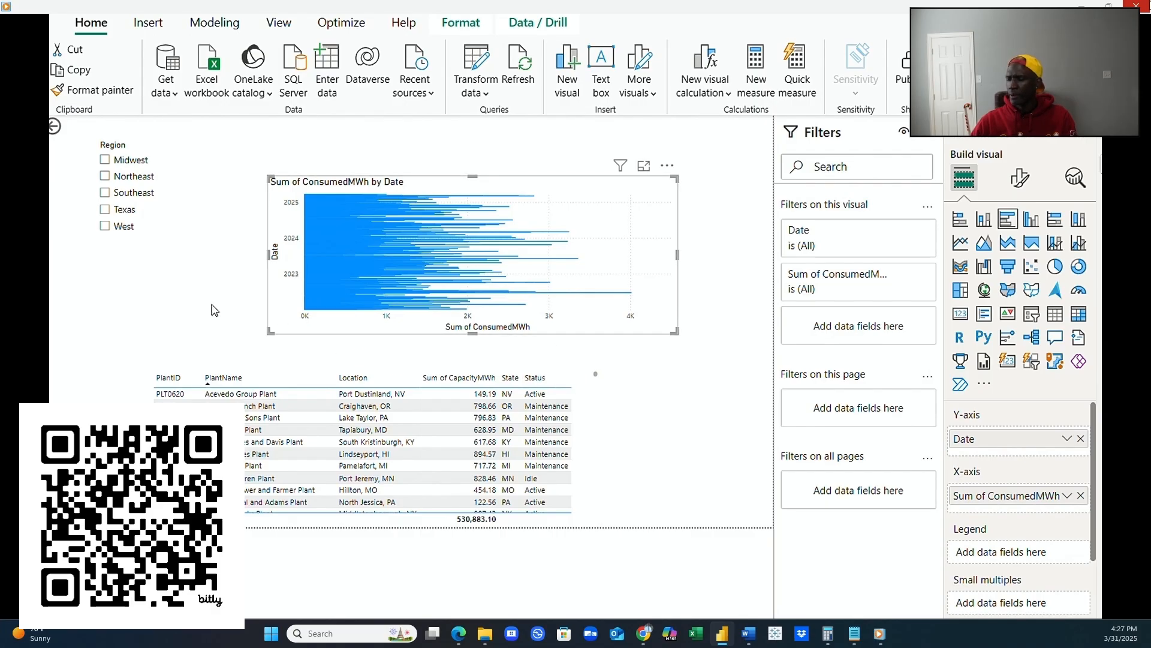
Add a slicer for the Date field and place it below the Region slicer.
{"action": "left_click", "coordinate": [216, 309]}
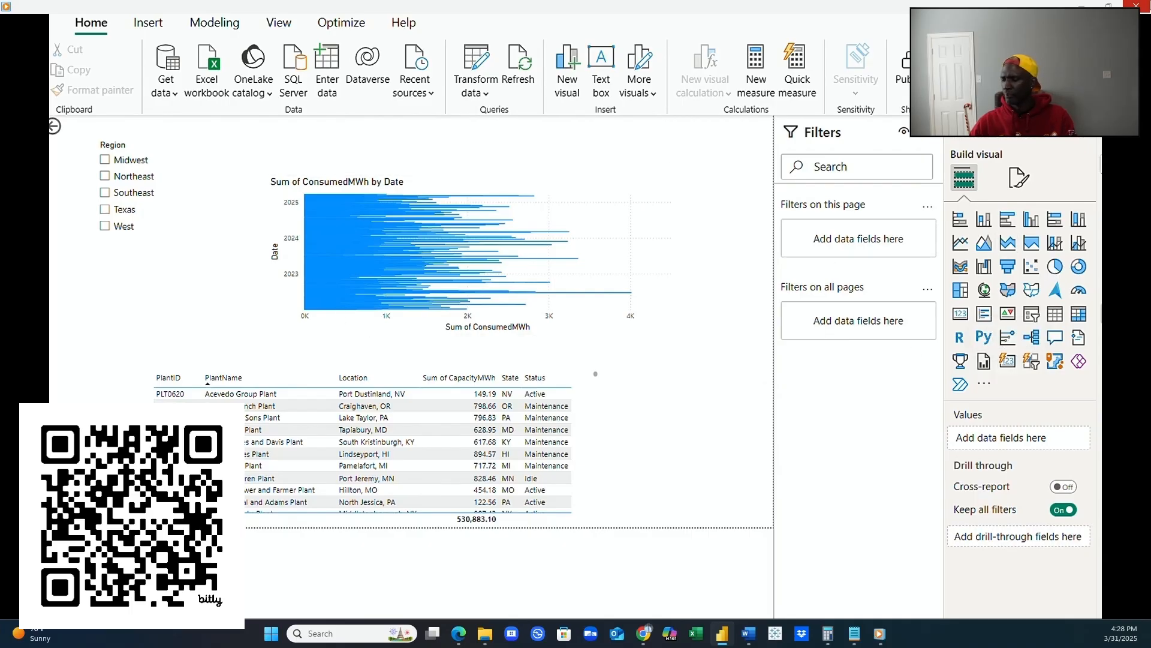
{"action": "left_click", "coordinate": [1030, 314]}
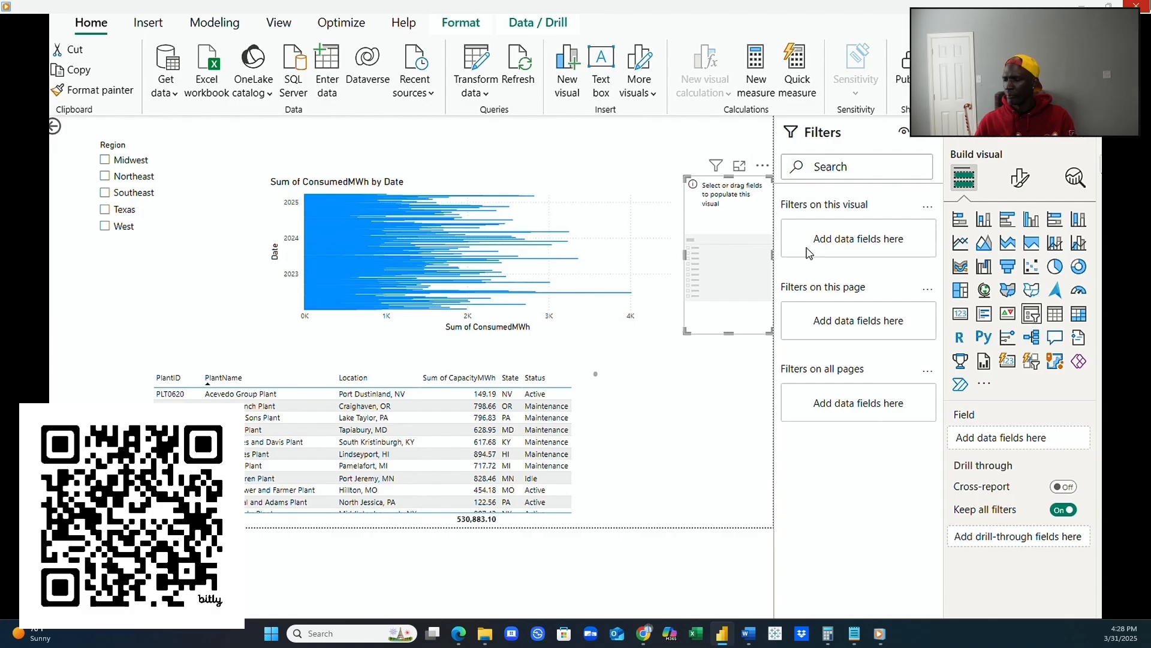
{"action": "left_click_drag", "start_coordinate": [730, 212], "coordinate": [107, 295]}
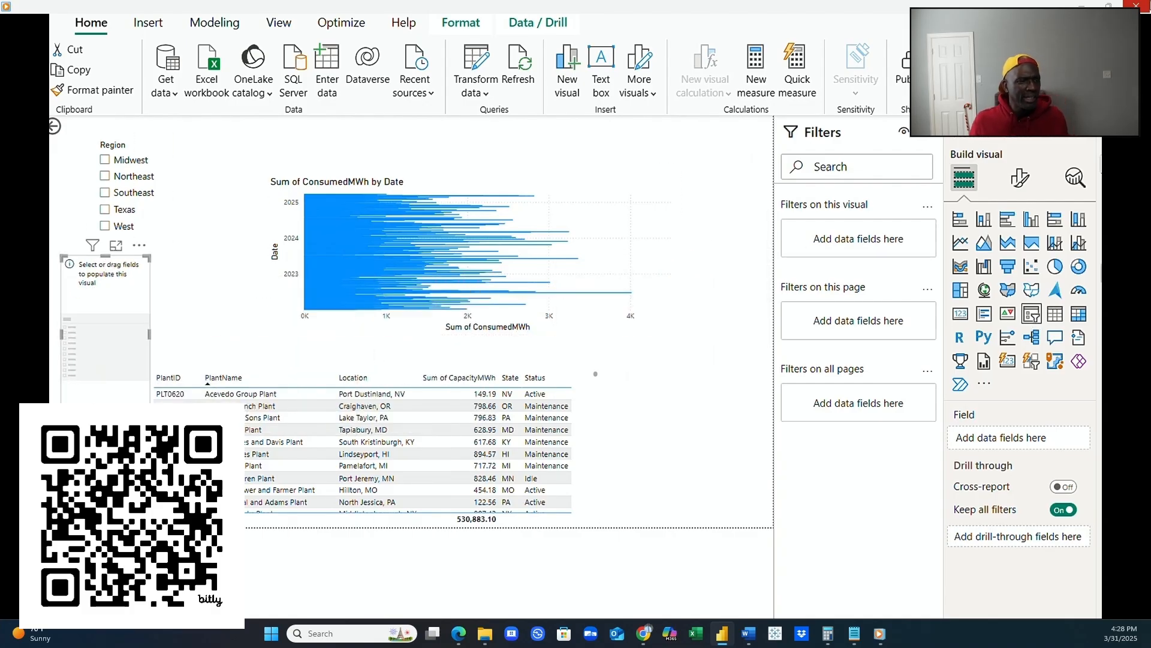
{"action": "left_click_drag", "start_coordinate": [1097, 273], "coordinate": [120, 355]}
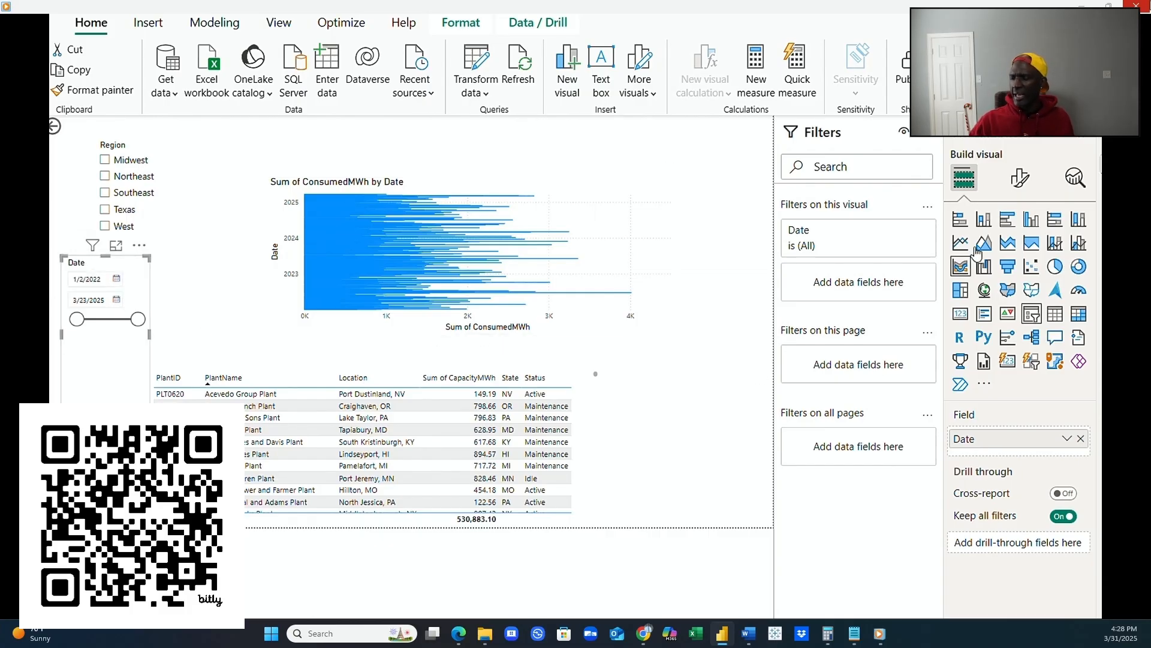
Set the Date slicer's style to Dropdown.
{"action": "left_click", "coordinate": [1020, 178]}
{"action": "left_click", "coordinate": [994, 294]}
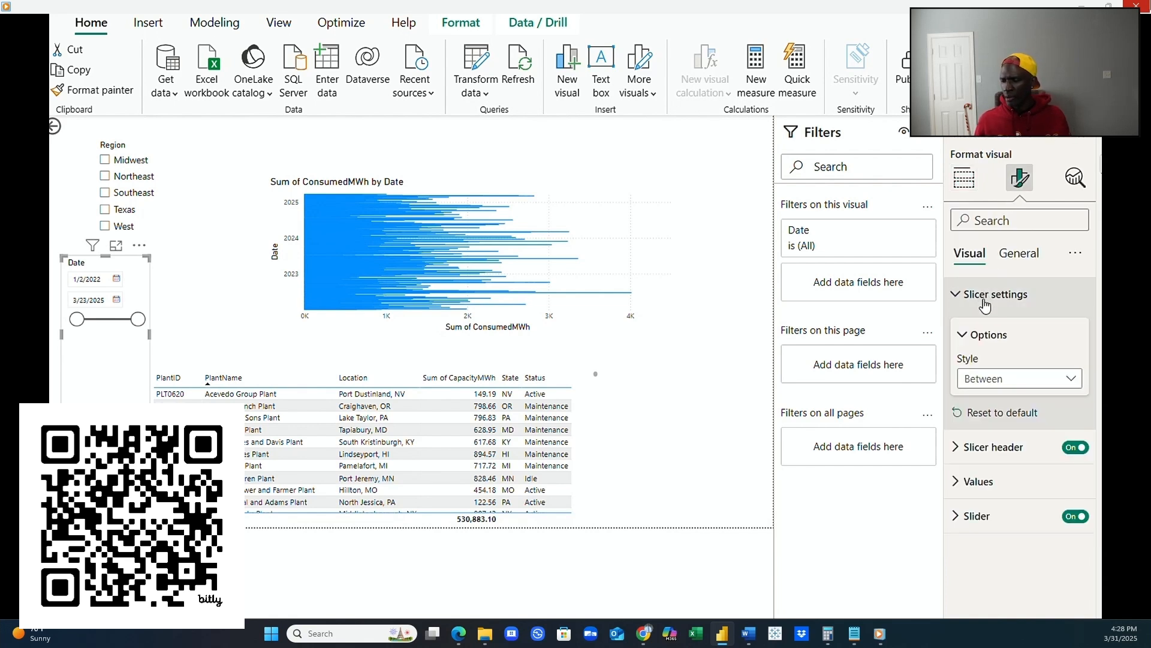
{"action": "left_click", "coordinate": [1072, 379]}
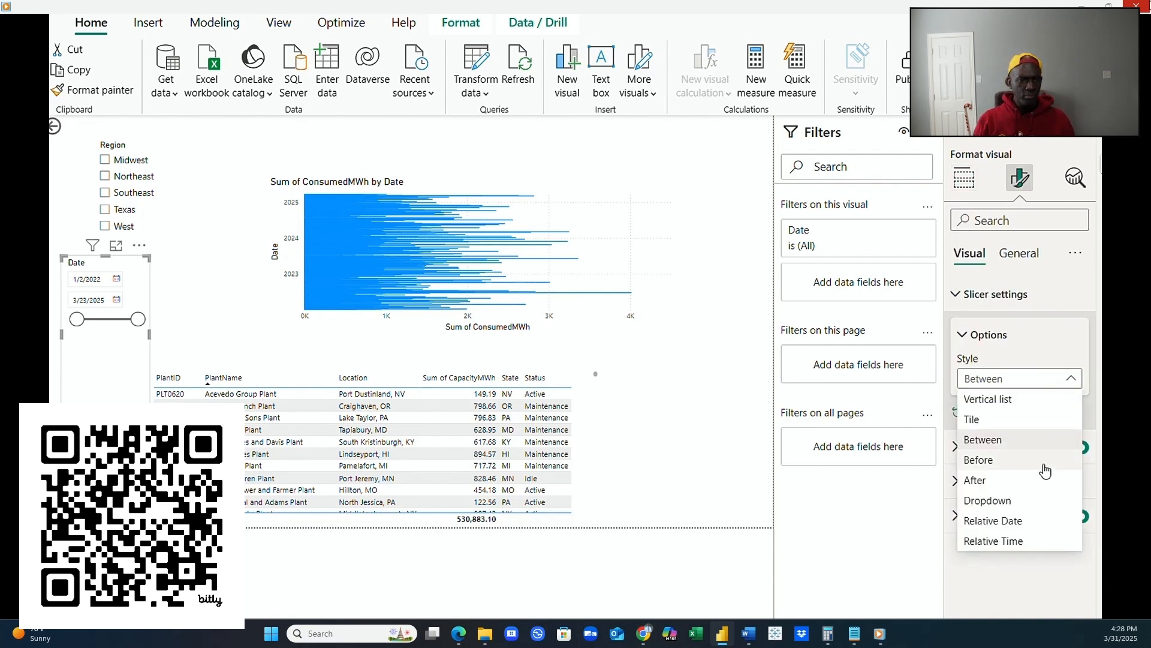
{"action": "left_click", "coordinate": [1029, 501]}
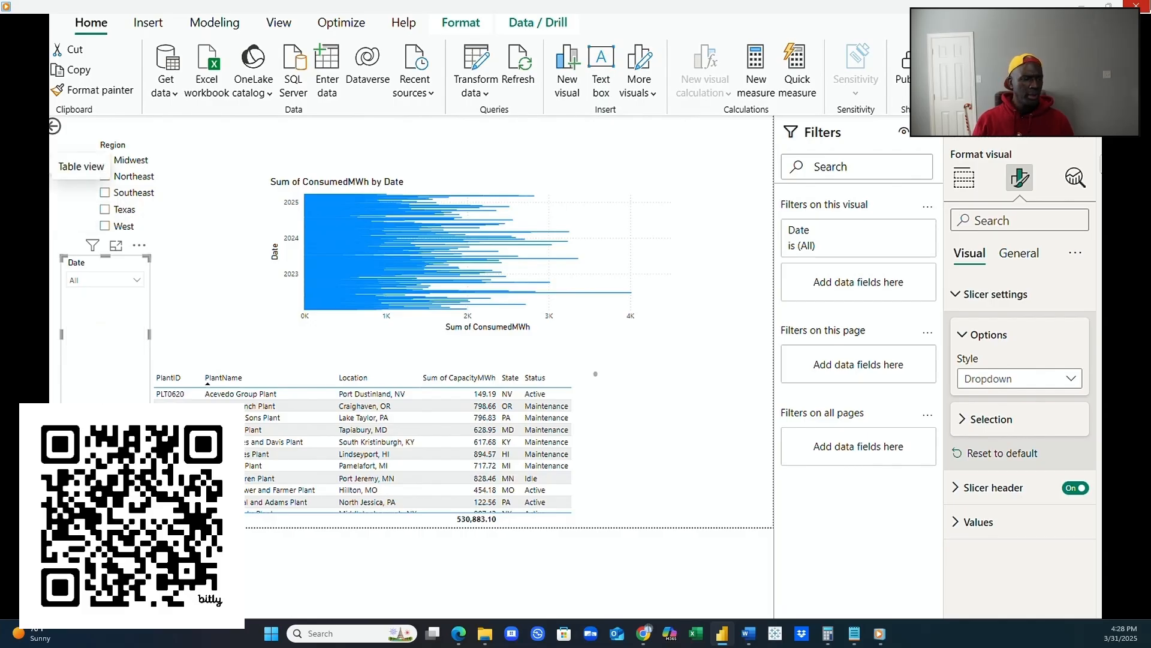
Open the date format choices for the Date column of the EnergyConsumption table in Table view.
{"action": "left_click", "coordinate": [54, 165]}
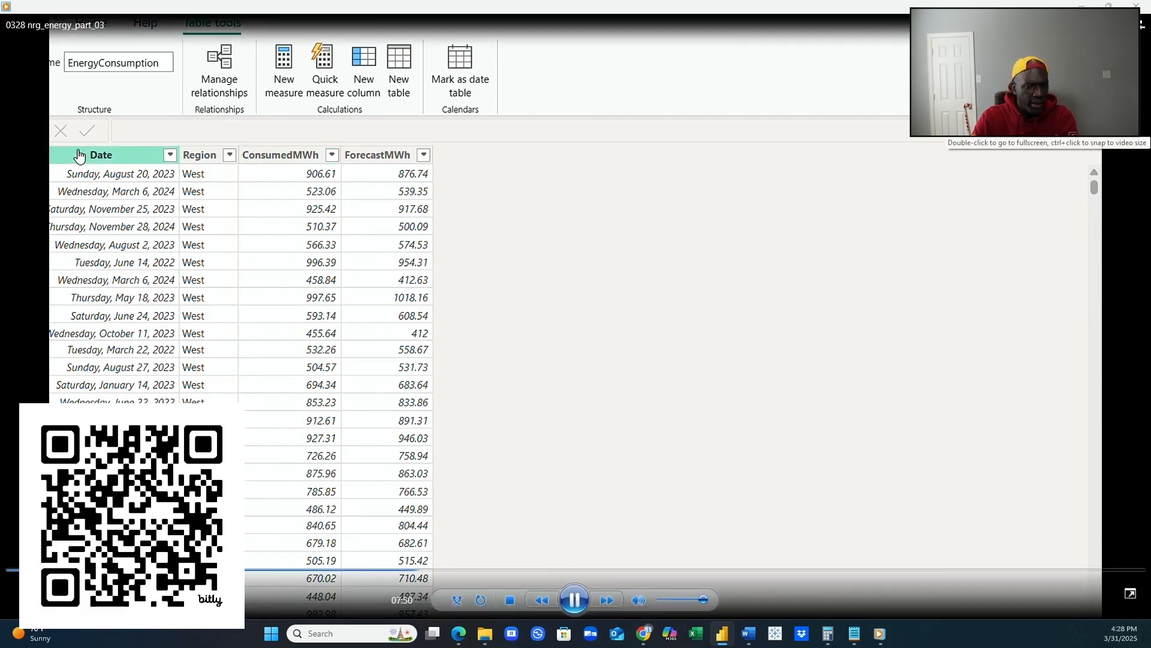
{"action": "left_click", "coordinate": [113, 164]}
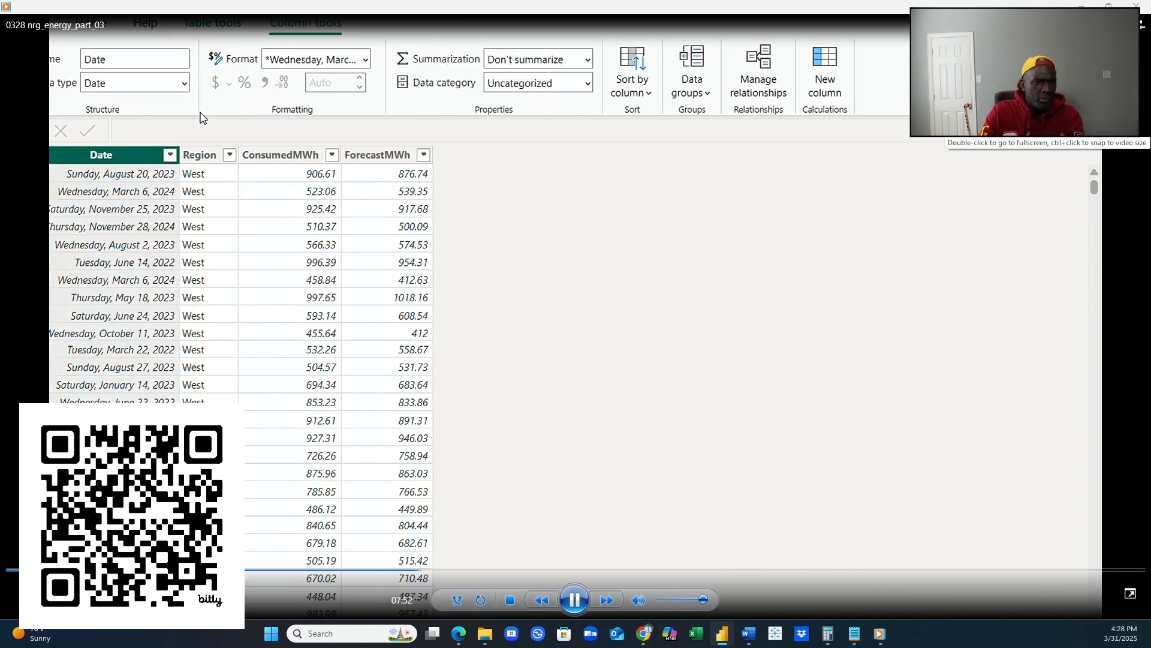
{"action": "left_click", "coordinate": [366, 60]}
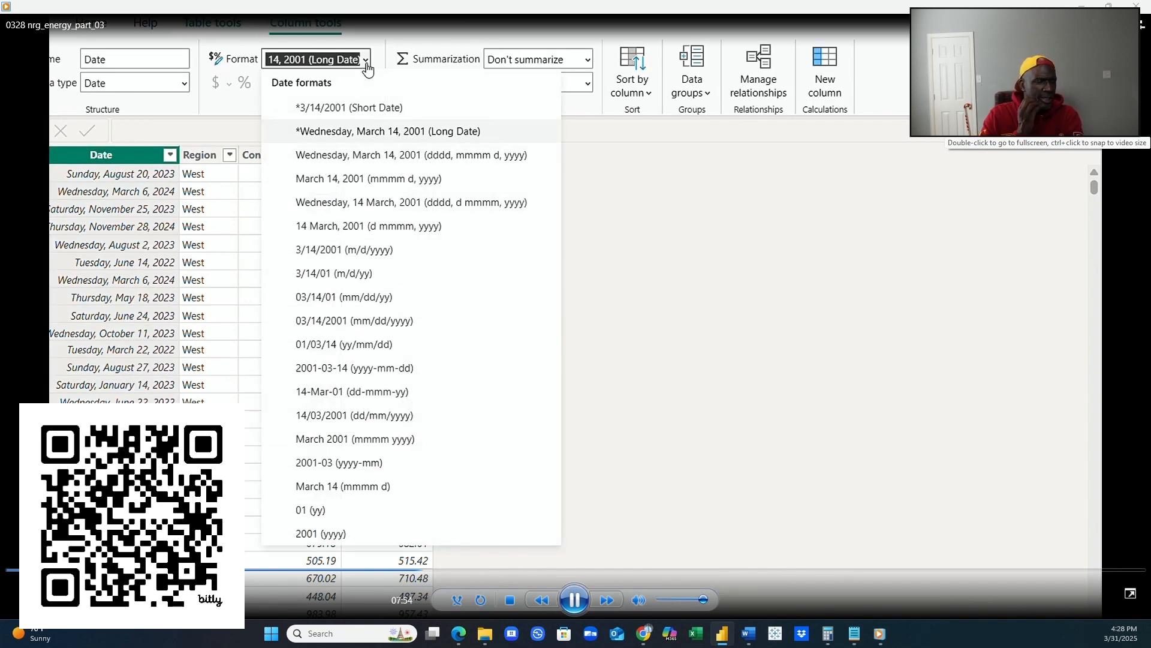
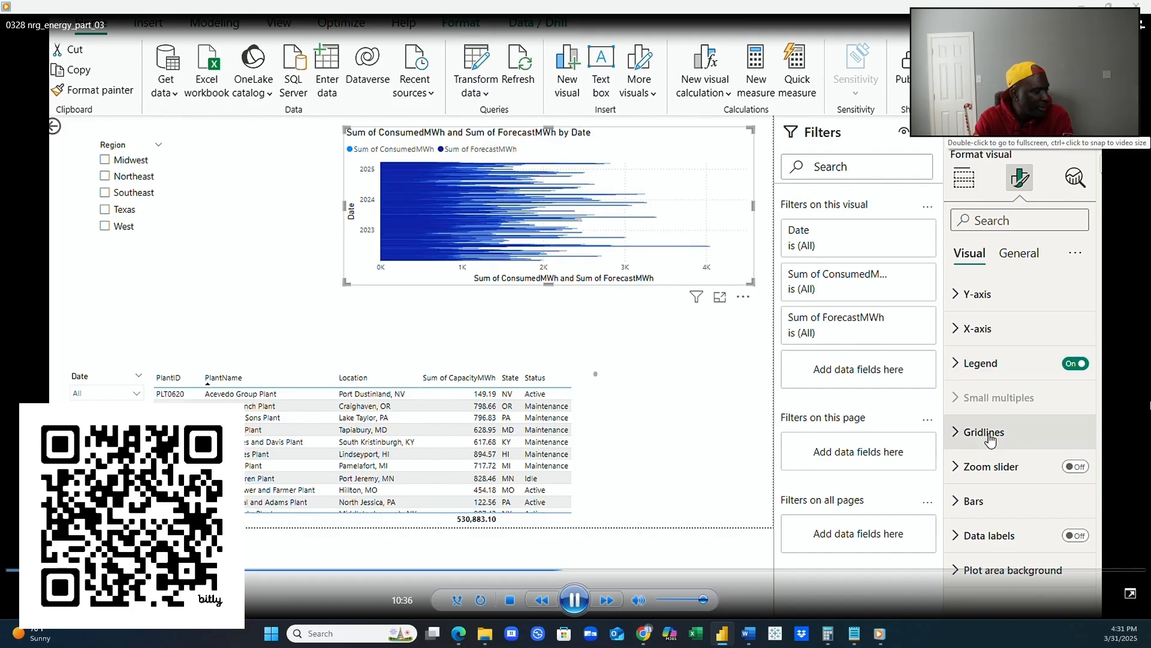
In the bar formatting of the consumption and forecast chart, choose the Sum of ForecastMWh series and open its color choices.
{"action": "left_click", "coordinate": [968, 503]}
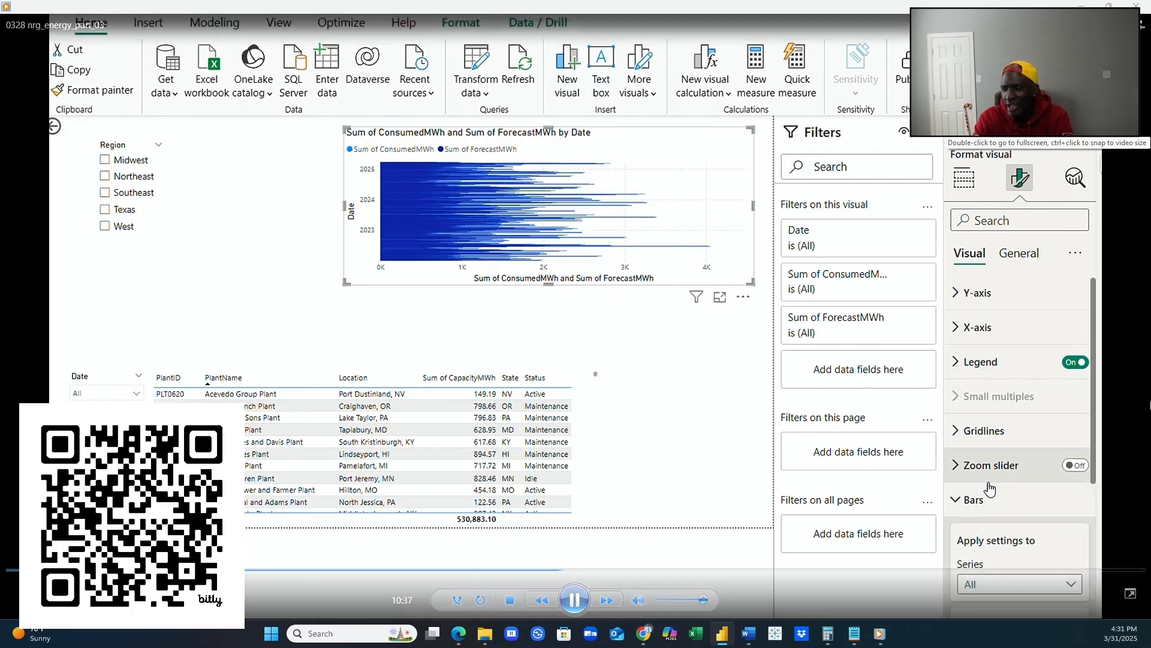
{"action": "scroll", "coordinate": [989, 503], "scroll_direction": "down", "scroll_amount": 3}
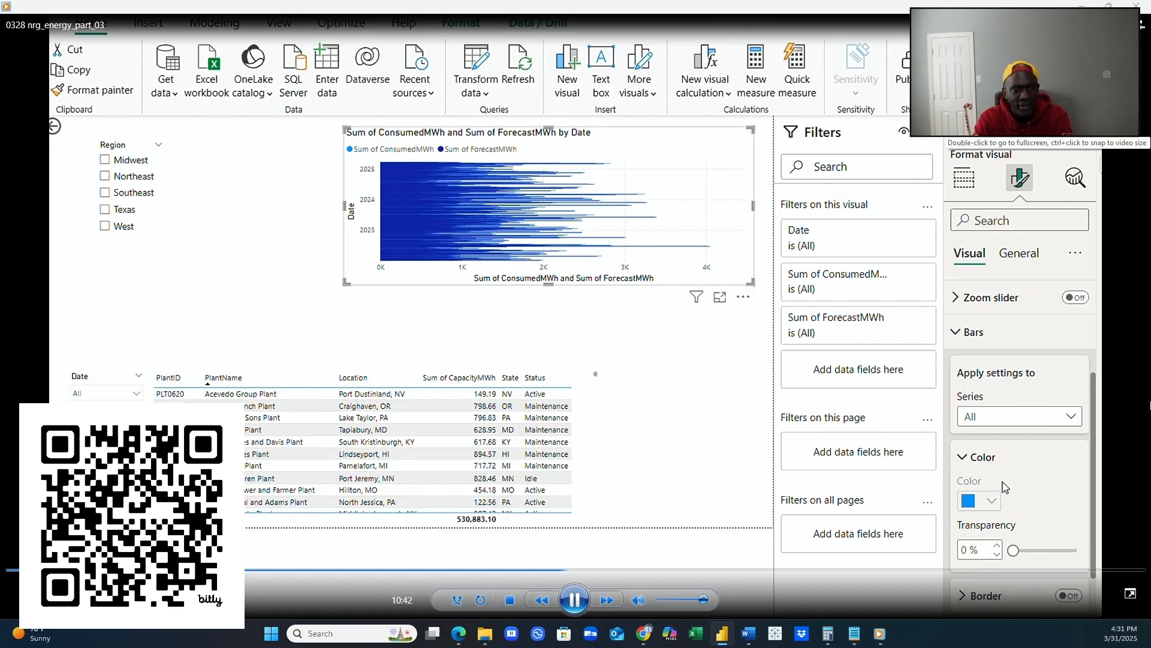
{"action": "scroll", "coordinate": [1004, 487], "scroll_direction": "down", "scroll_amount": 2}
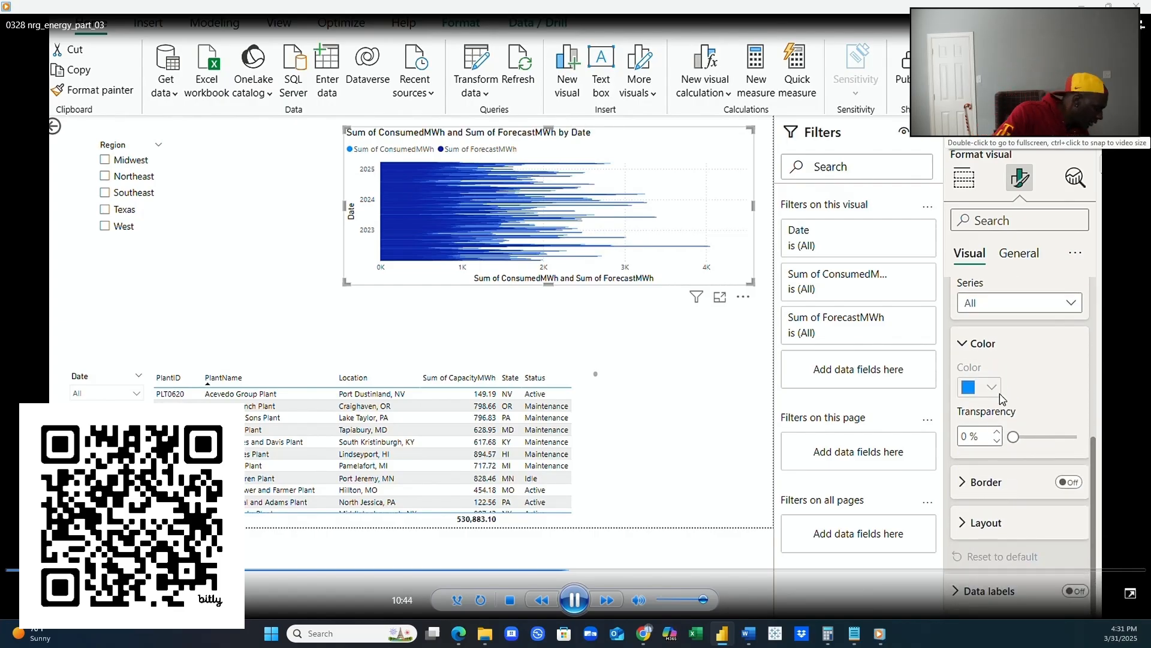
{"action": "scroll", "coordinate": [1007, 397], "scroll_direction": "up", "scroll_amount": 3}
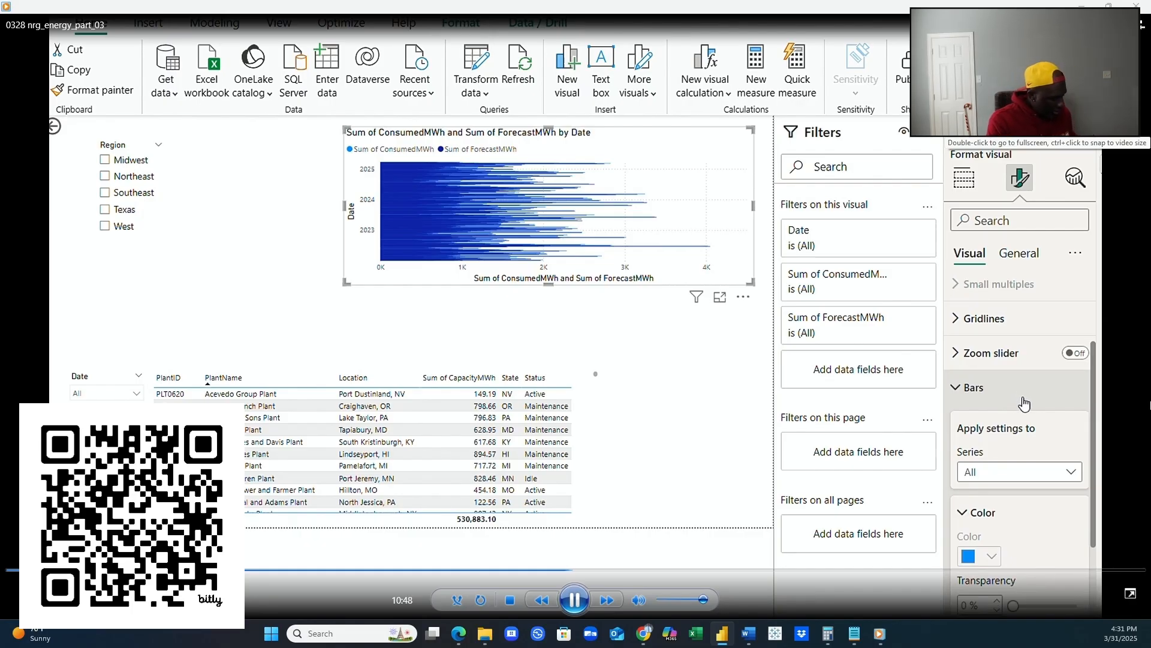
{"action": "left_click", "coordinate": [1074, 474]}
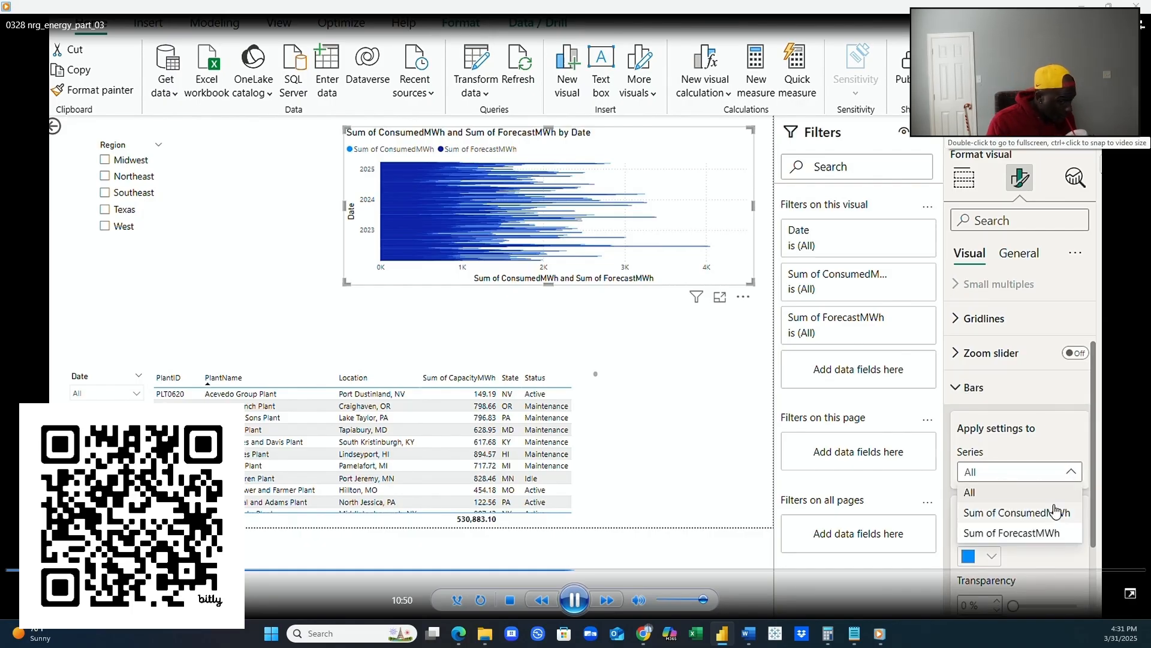
{"action": "left_click", "coordinate": [1031, 533]}
{"action": "left_click", "coordinate": [993, 558]}
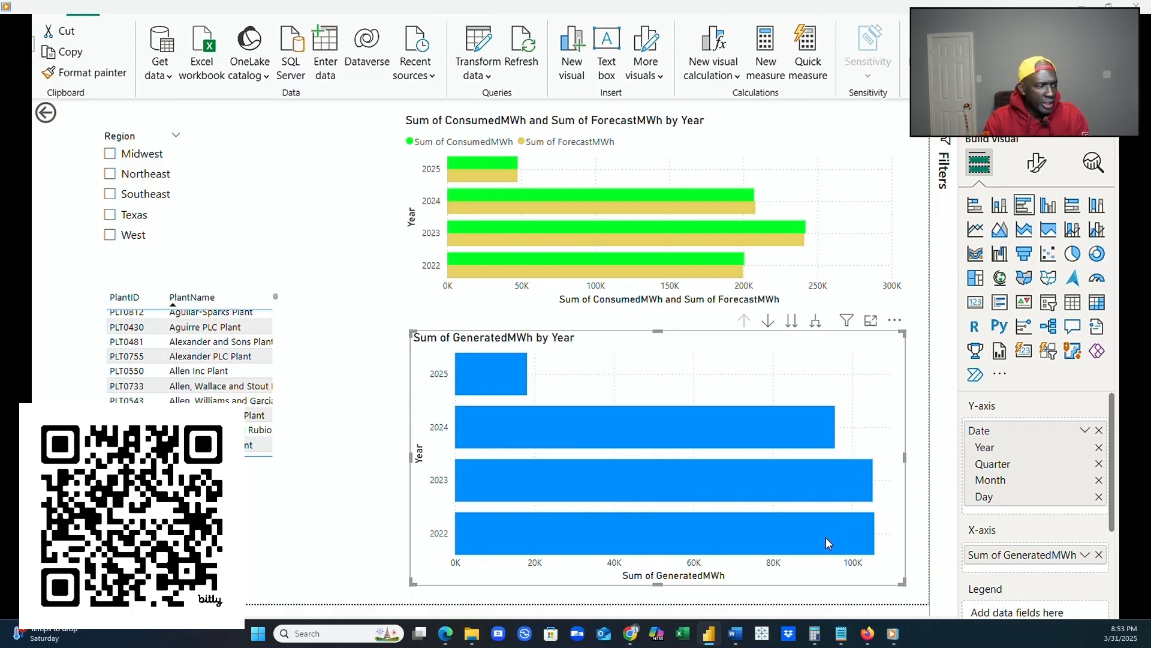
Reduce the height of the Sum of GeneratedMWh by Year chart and deselect it.
{"action": "left_click_drag", "start_coordinate": [682, 583], "coordinate": [673, 499]}
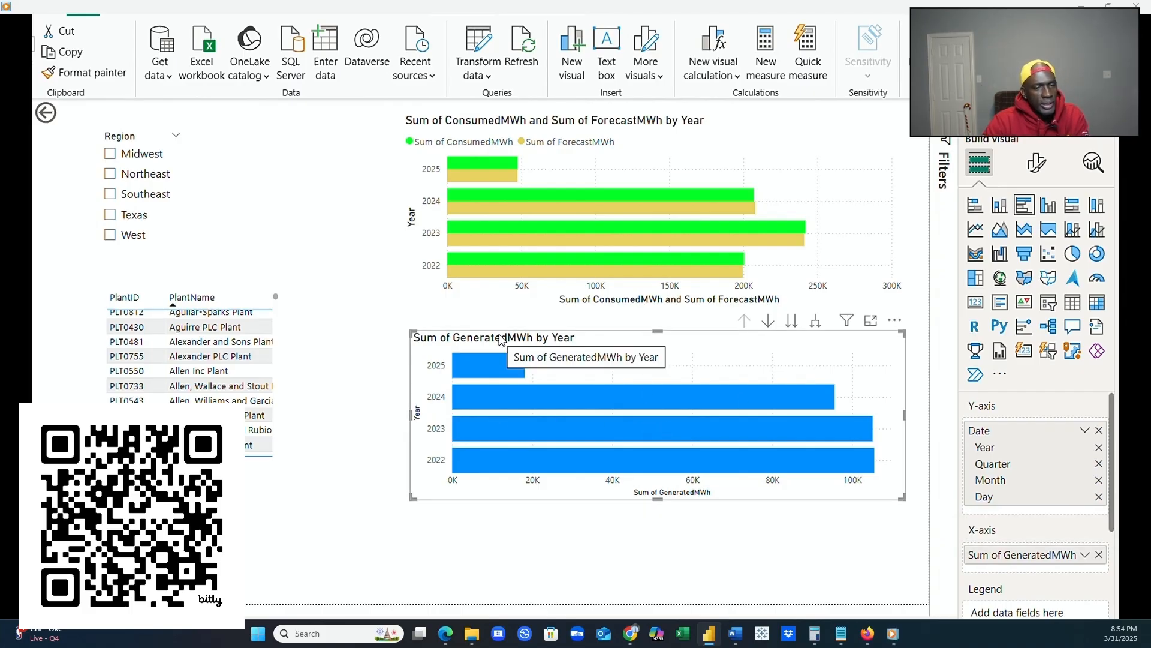
{"action": "left_click", "coordinate": [281, 331]}
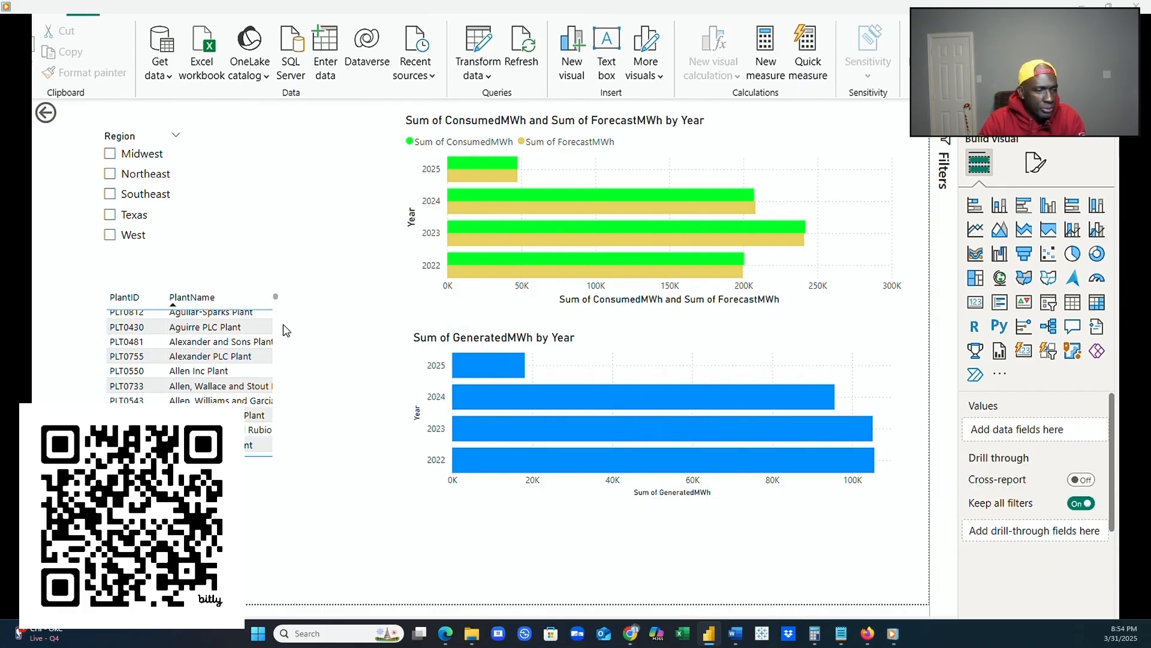
Remove the table listing PlantID and PlantName from the report page.
{"action": "scroll", "coordinate": [280, 334], "scroll_direction": "down", "scroll_amount": 3}
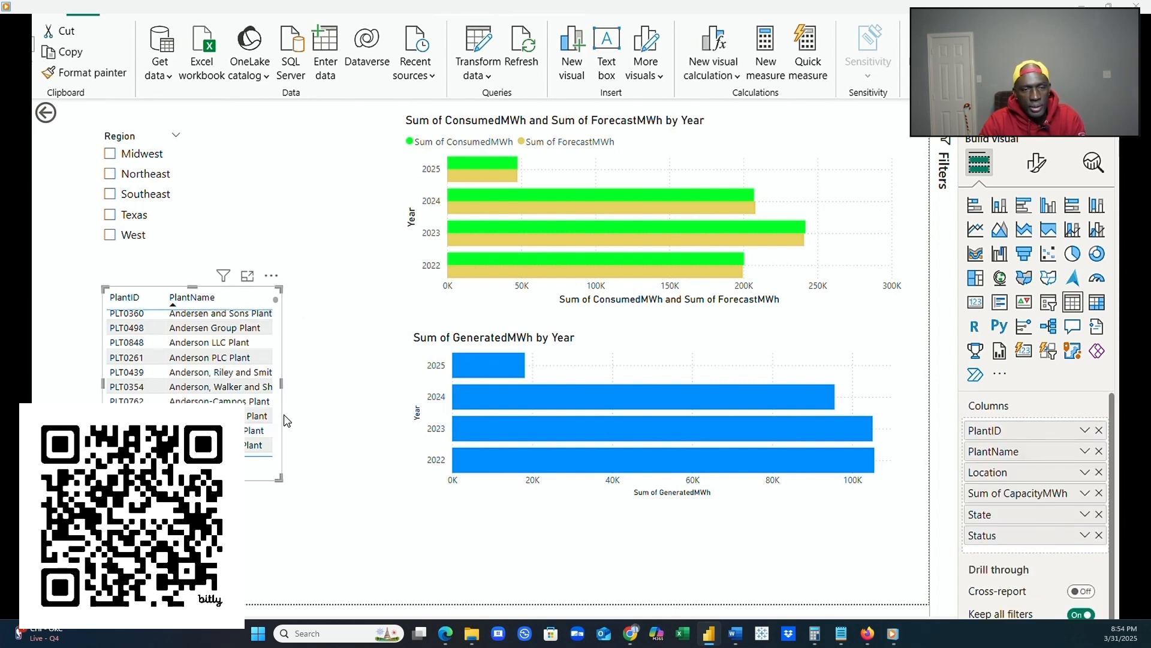
{"action": "left_click", "coordinate": [271, 275]}
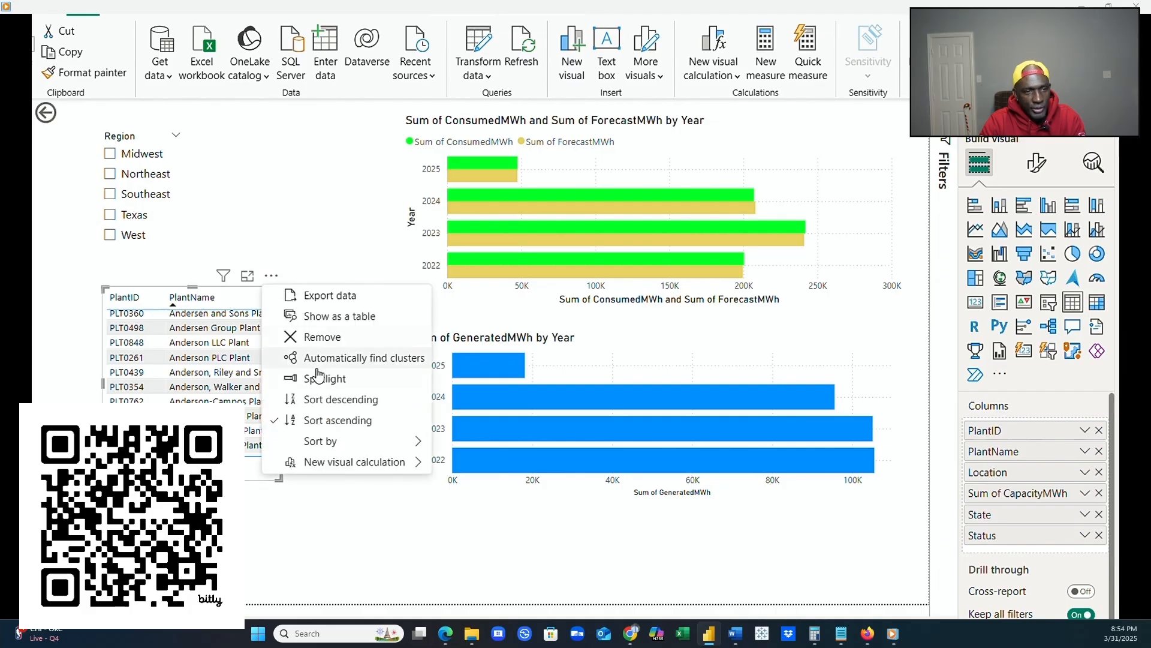
{"action": "left_click", "coordinate": [322, 336]}
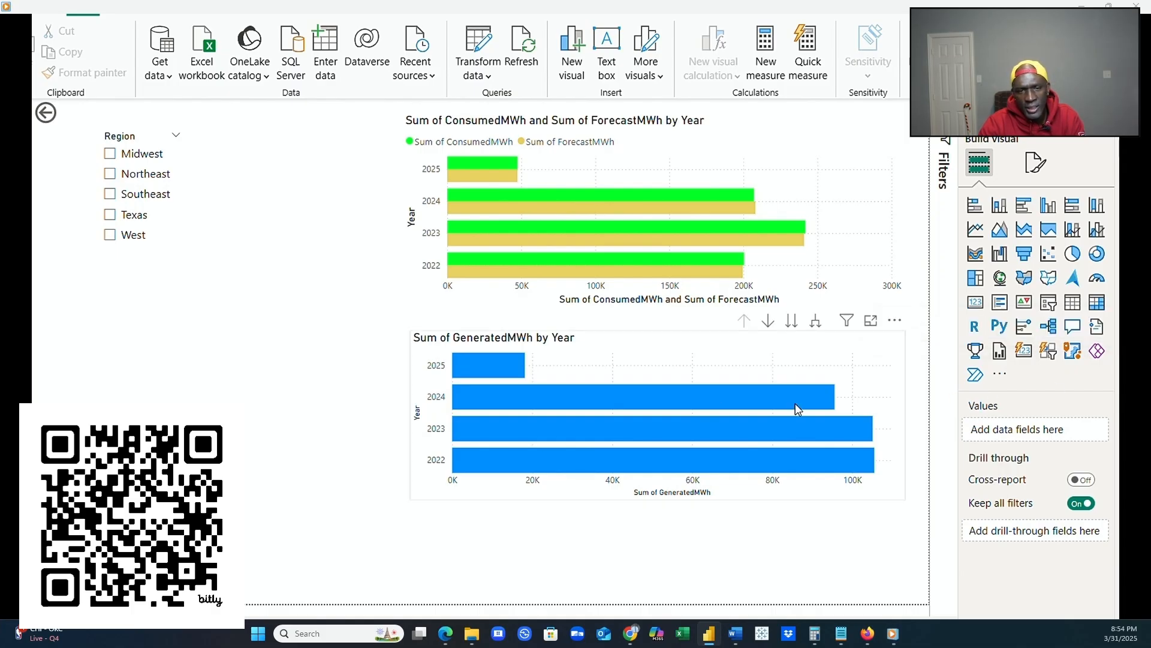
Add TargetMWh to the X-axis of the Sum of GeneratedMWh by Year bar chart.
{"action": "mouse_move", "coordinate": [602, 408]}
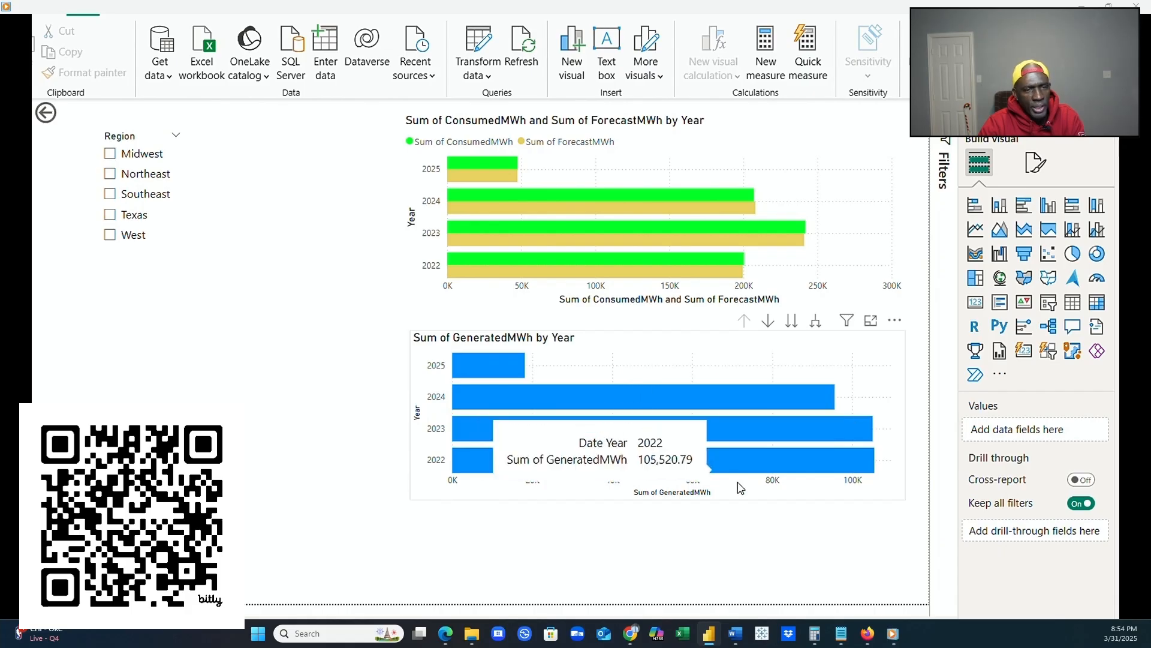
{"action": "left_click", "coordinate": [835, 495]}
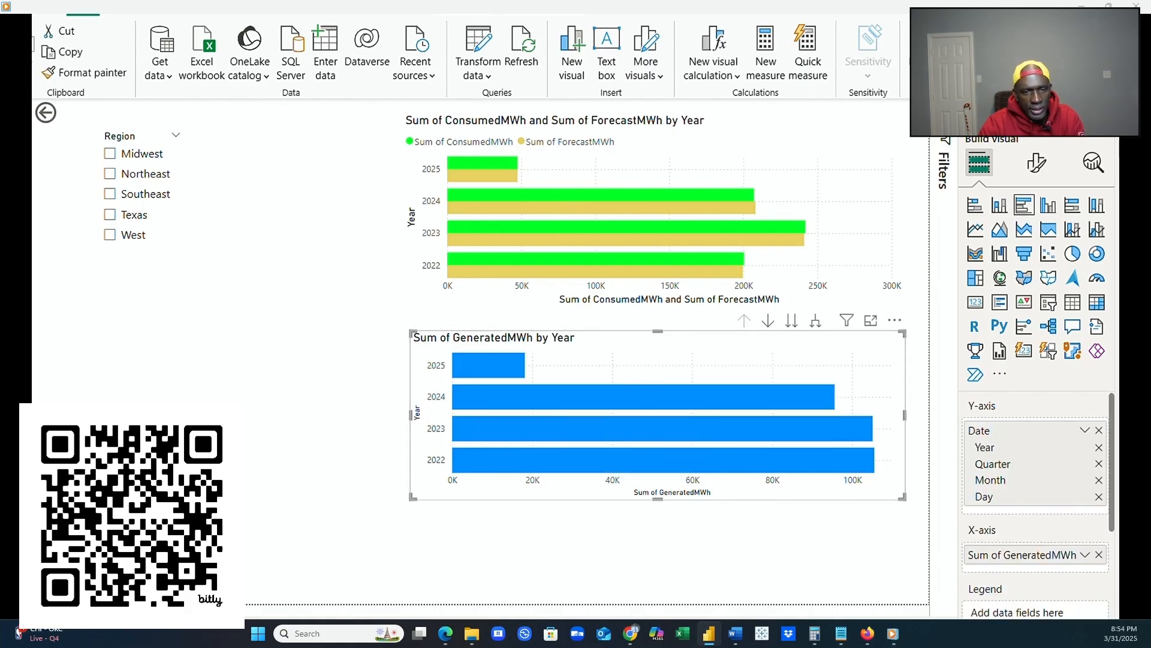
{"action": "left_click_drag", "start_coordinate": [1114, 510], "coordinate": [1079, 569]}
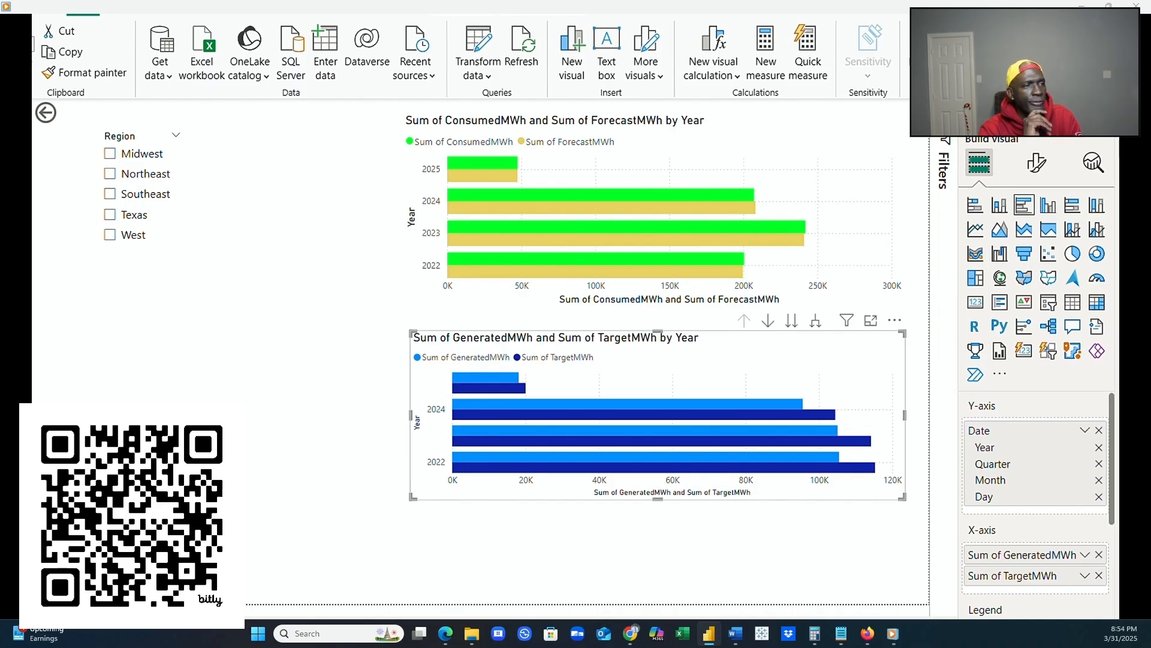
{"action": "left_click", "coordinate": [904, 279]}
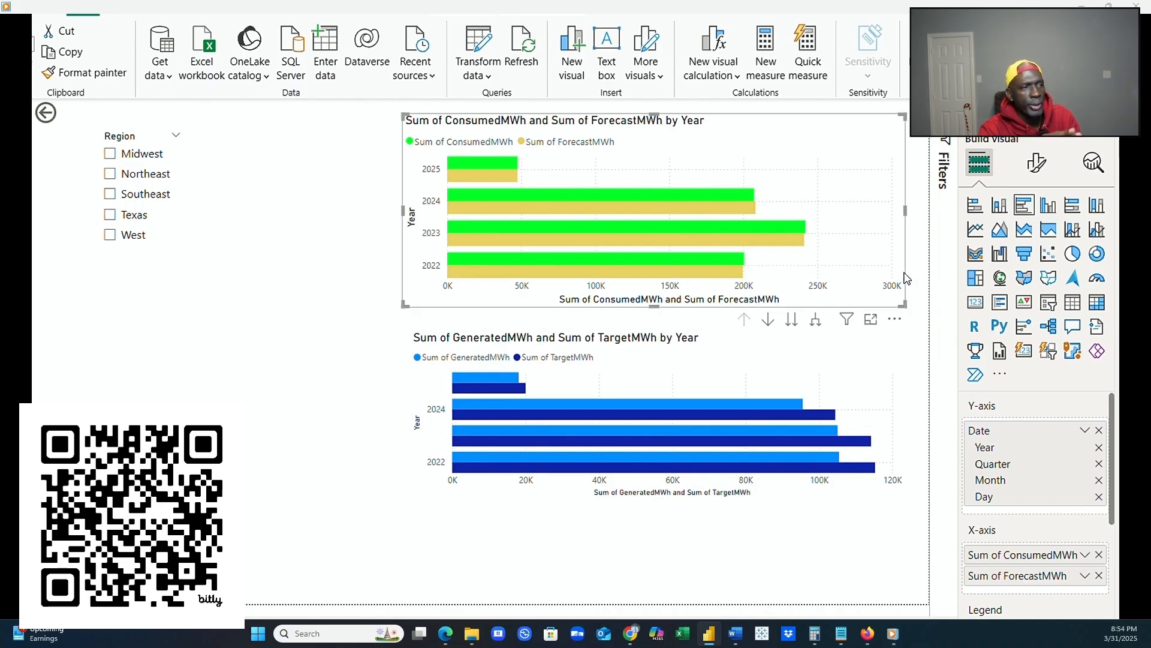
{"action": "left_click", "coordinate": [893, 430]}
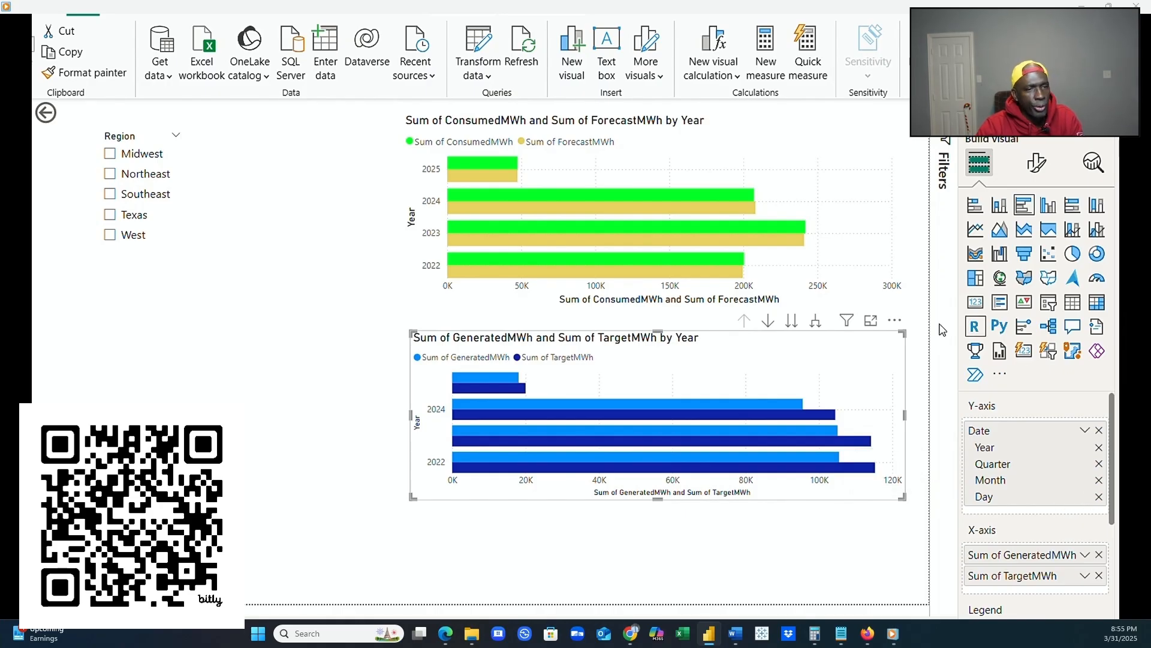
{"action": "left_click", "coordinate": [891, 304]}
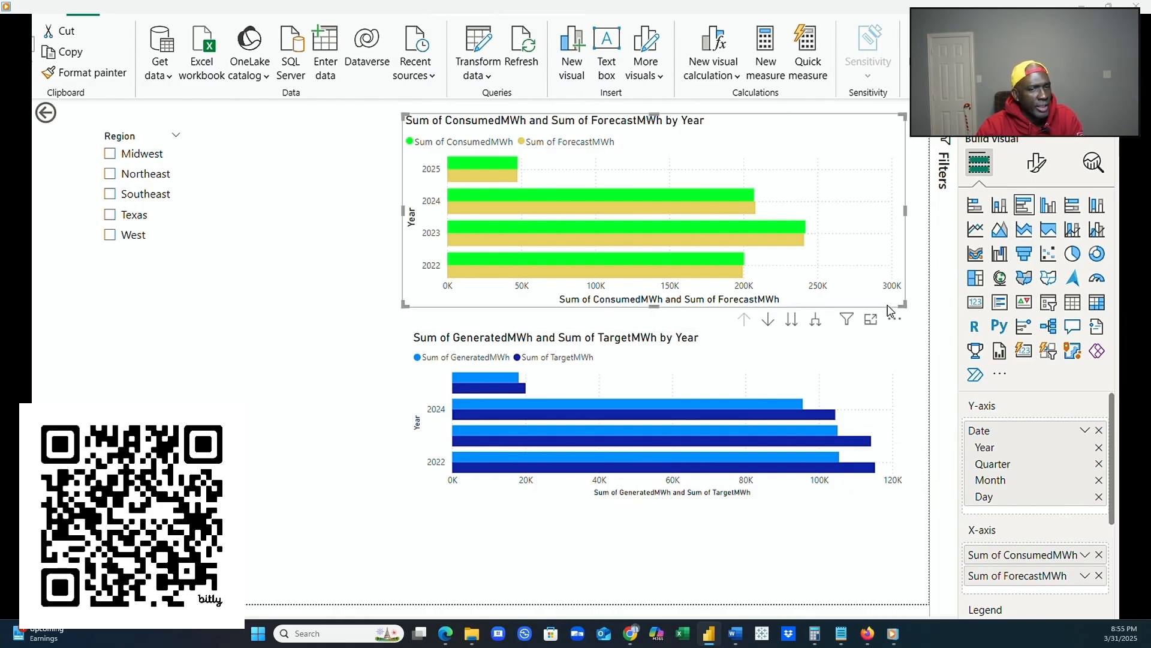
{"action": "left_click", "coordinate": [903, 374]}
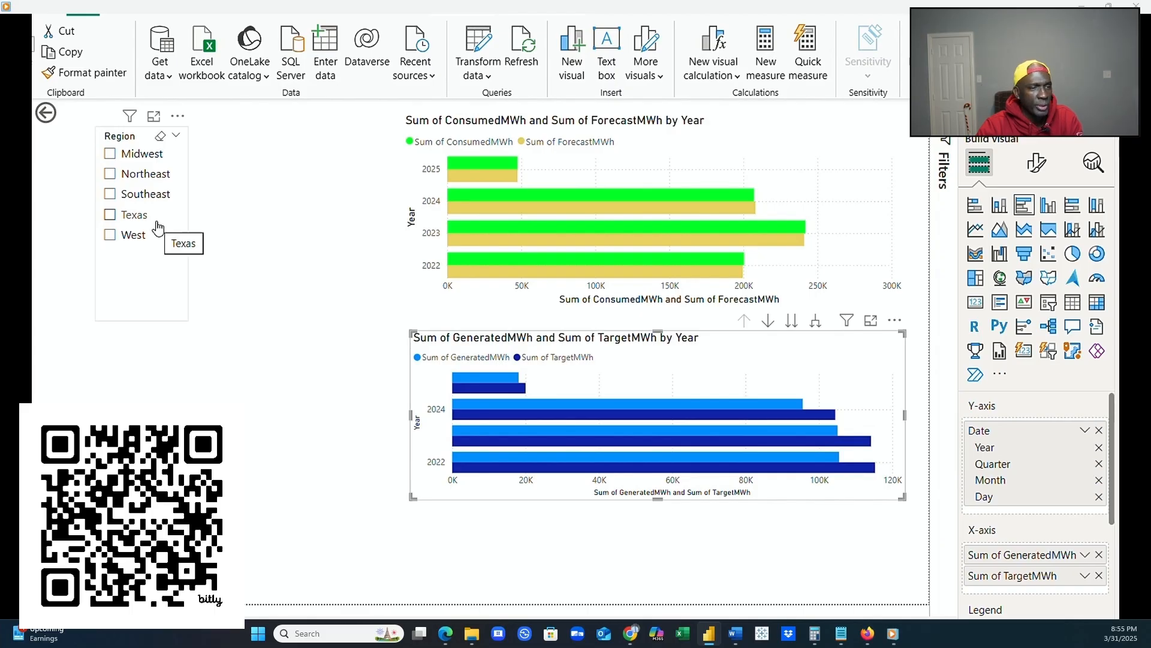
Add a slicer, place it beside the Region slicer and fill it with the State field.
{"action": "left_click", "coordinate": [257, 275]}
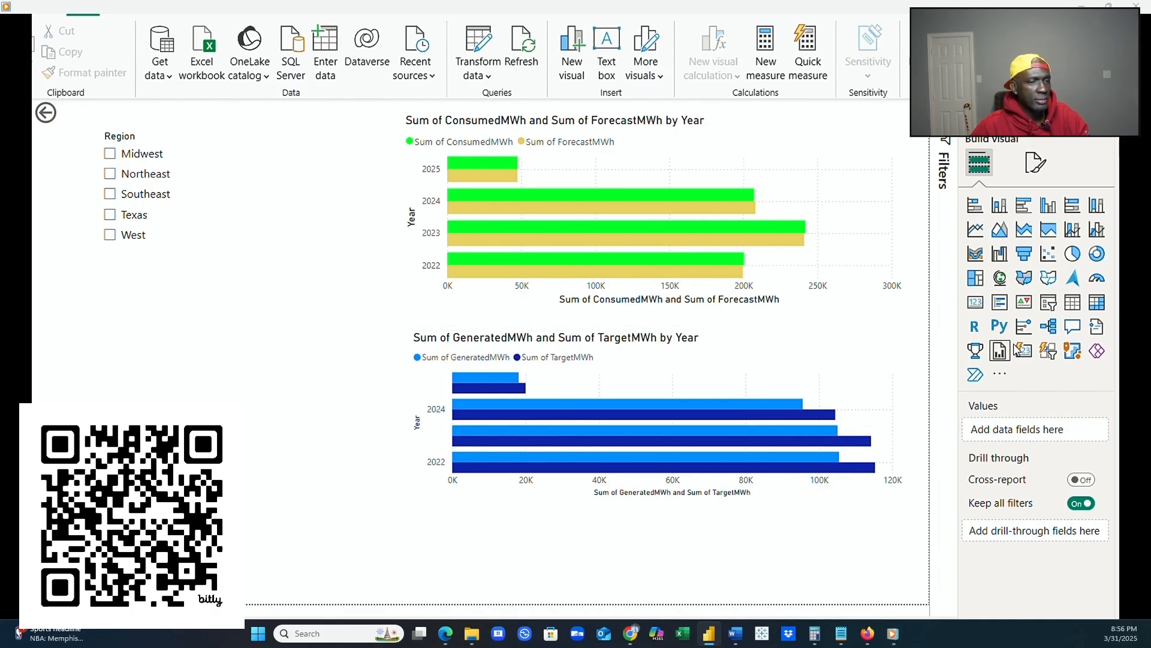
{"action": "left_click", "coordinate": [1048, 303]}
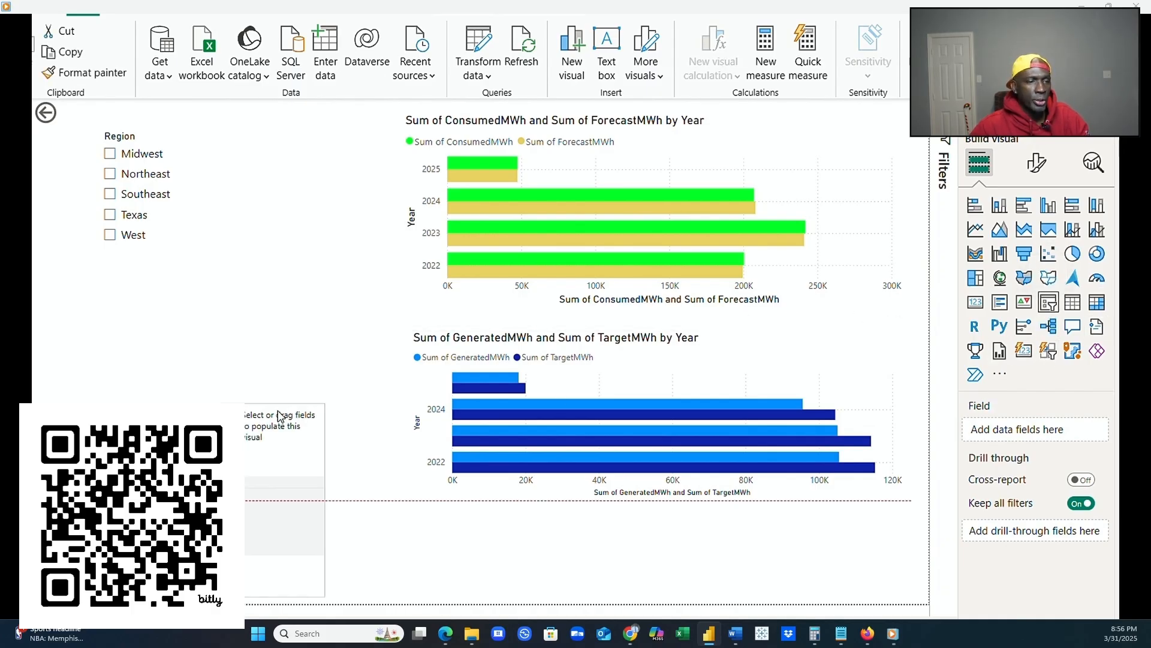
{"action": "left_click_drag", "start_coordinate": [276, 426], "coordinate": [273, 145]}
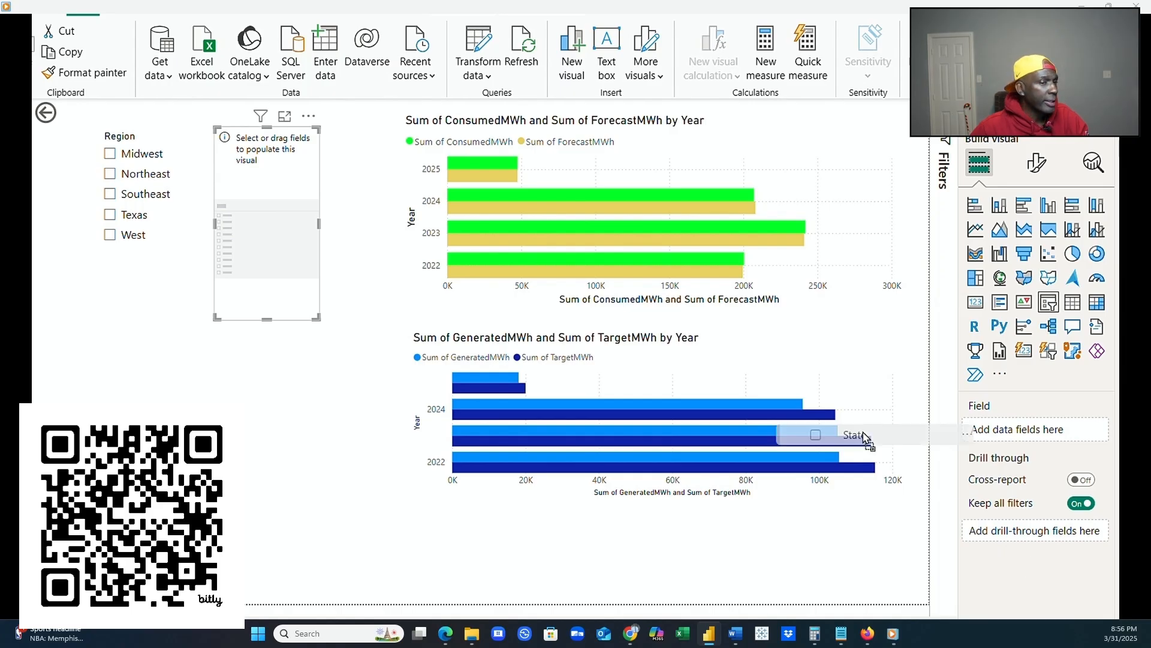
{"action": "left_click_drag", "start_coordinate": [288, 228], "coordinate": [287, 228]}
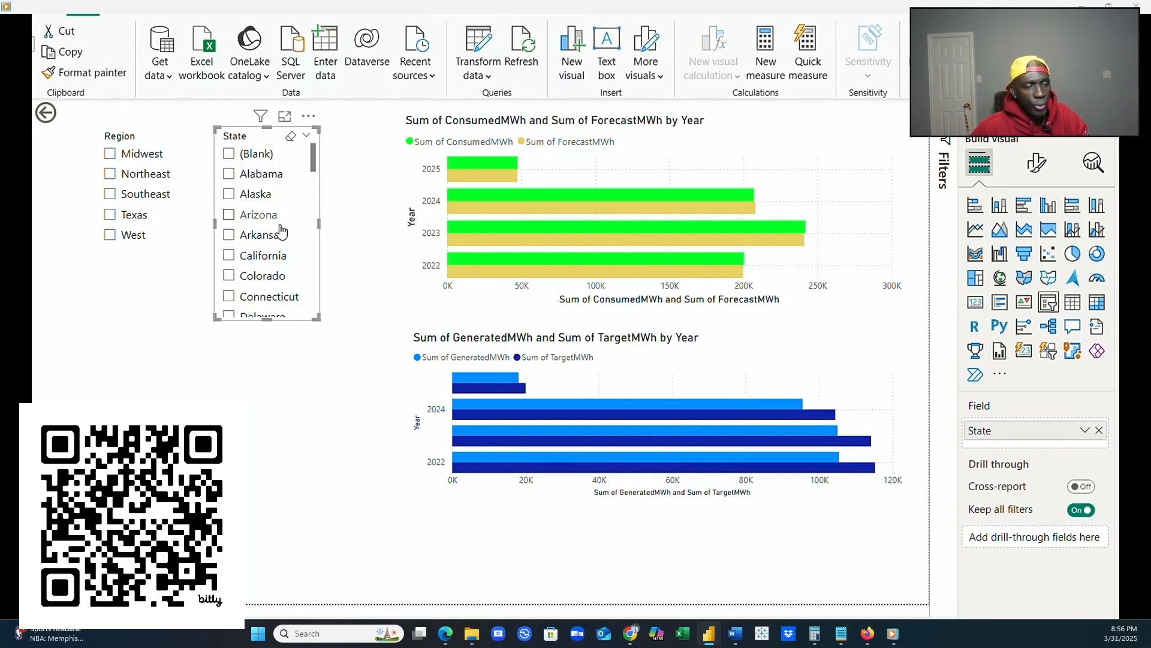
Lengthen the State slicer to near the bottom of the page and move the Date slicer between it and the consumption chart.
{"action": "left_click_drag", "start_coordinate": [267, 324], "coordinate": [275, 563]}
{"action": "left_click", "coordinate": [130, 447]}
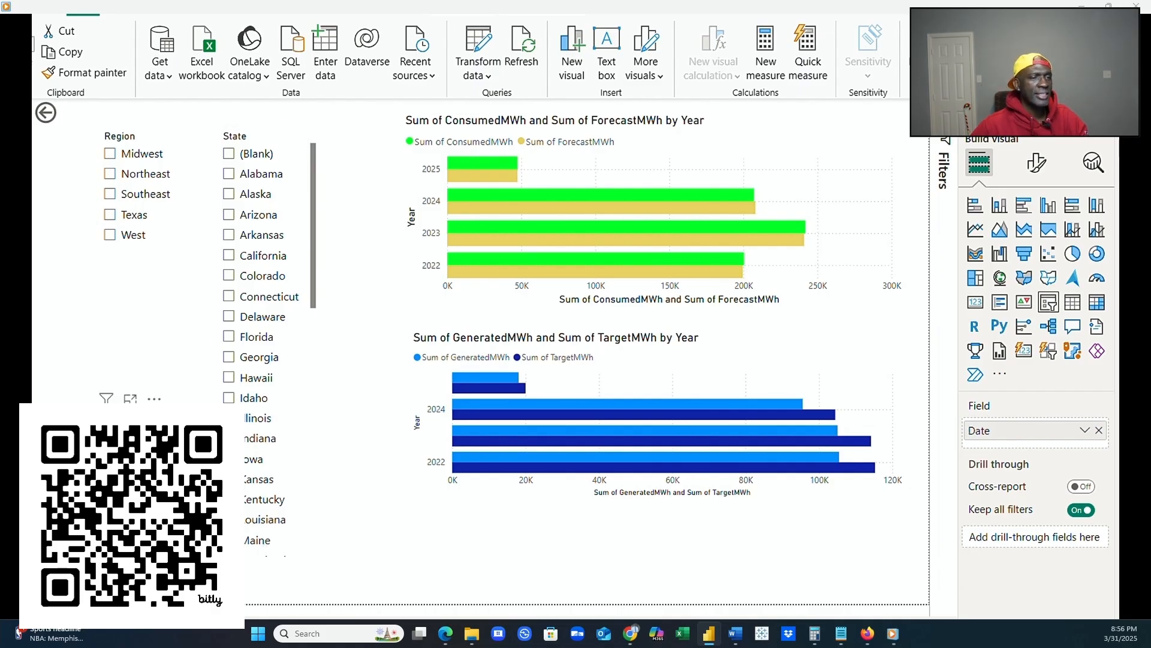
{"action": "left_click_drag", "start_coordinate": [131, 446], "coordinate": [352, 127]}
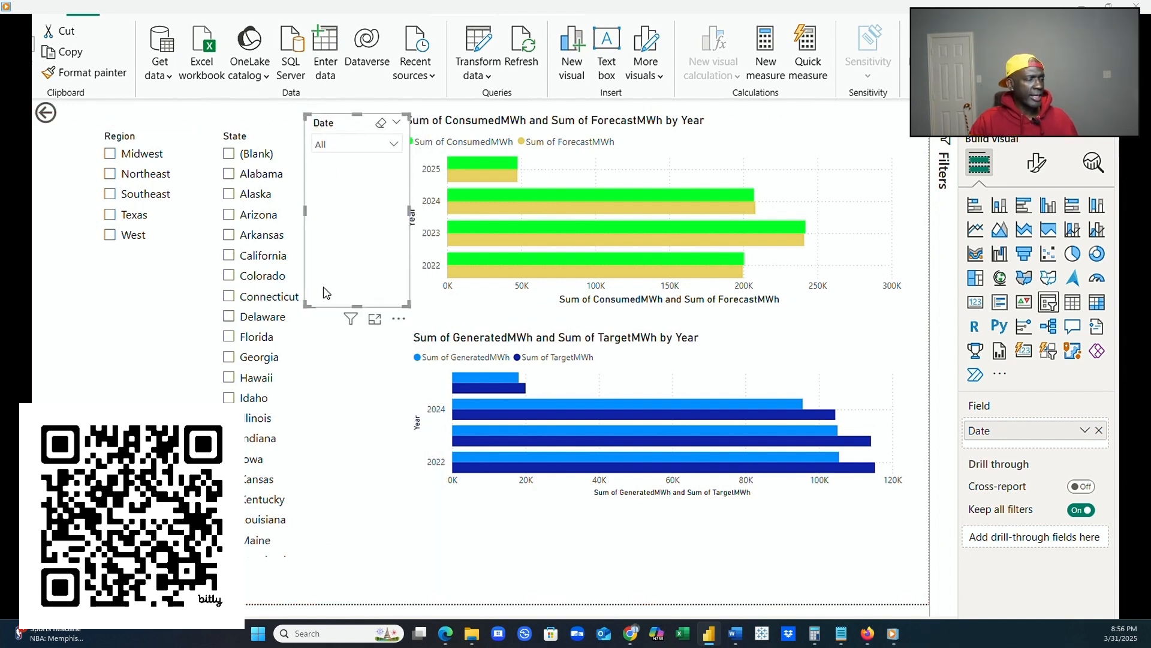
{"action": "left_click", "coordinate": [300, 551]}
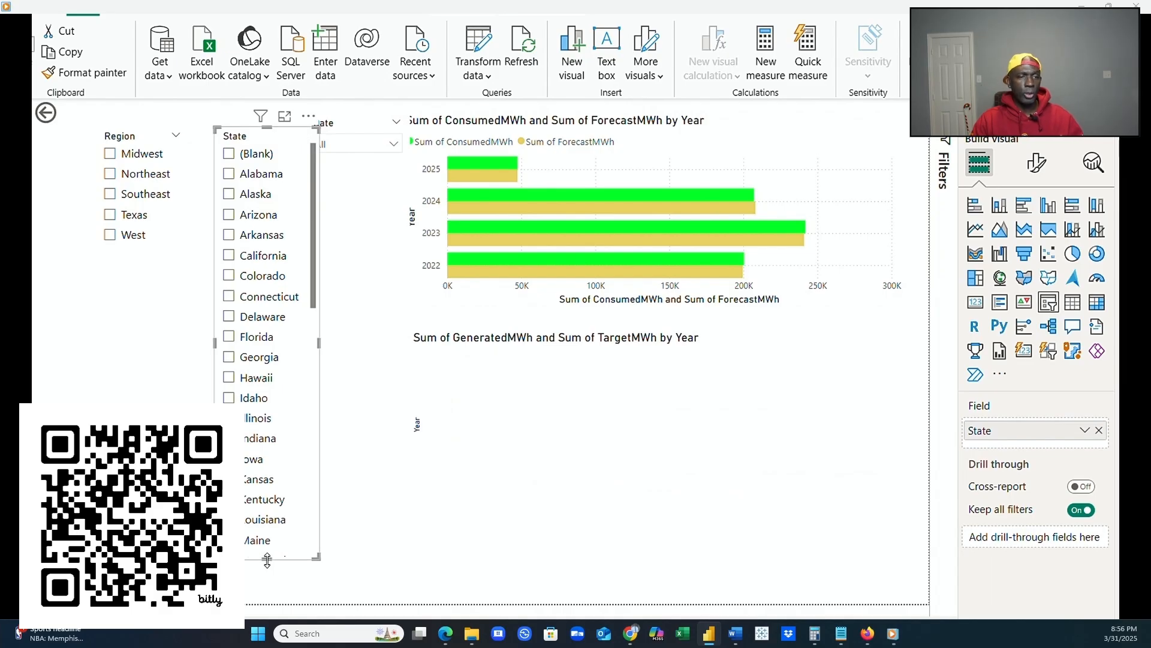
{"action": "left_click_drag", "start_coordinate": [267, 563], "coordinate": [260, 592]}
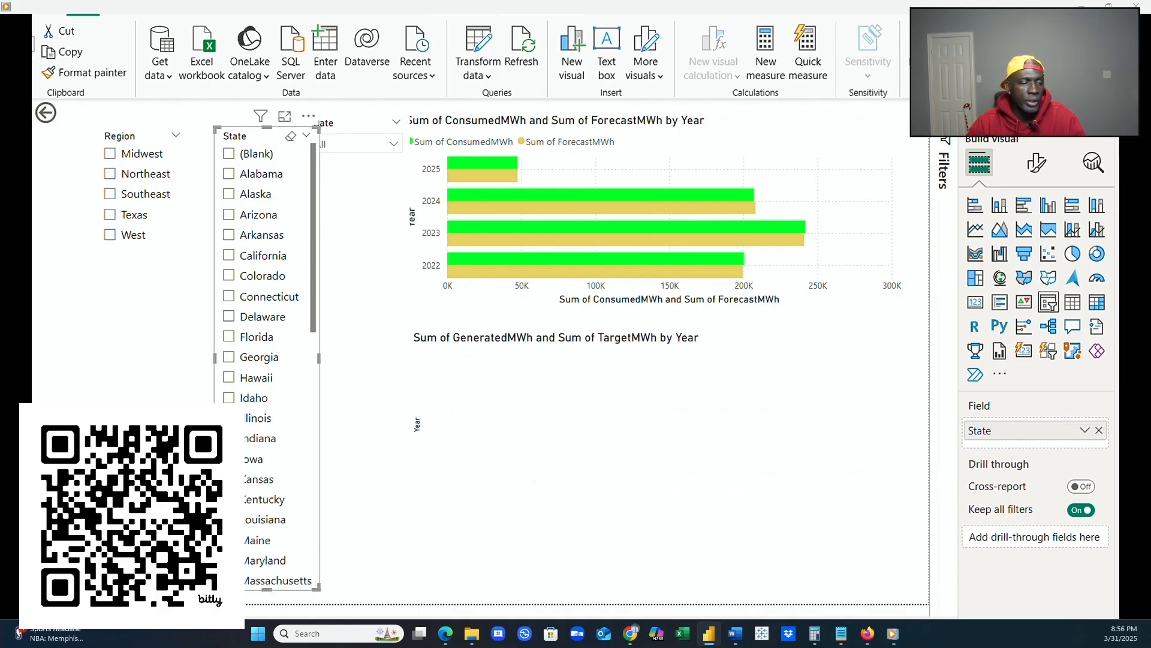
Test the report filters with Connecticut in the State slicer and Texas in the Region slicer on the report page, clearing both.
{"action": "left_click", "coordinate": [228, 297]}
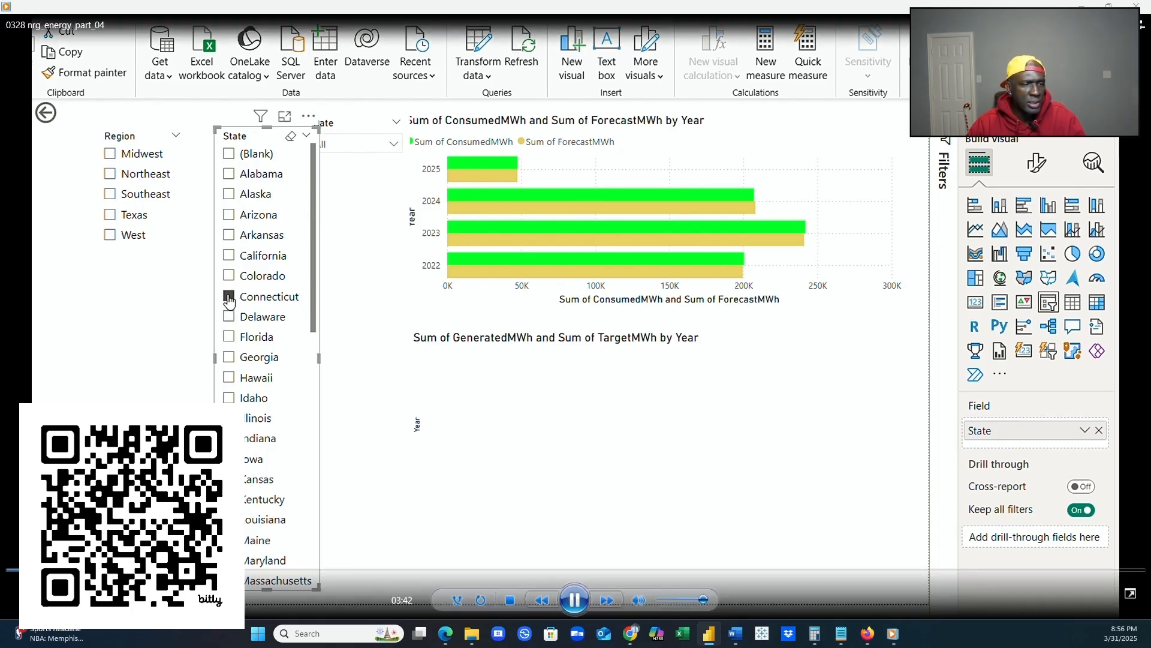
{"action": "left_click", "coordinate": [229, 296]}
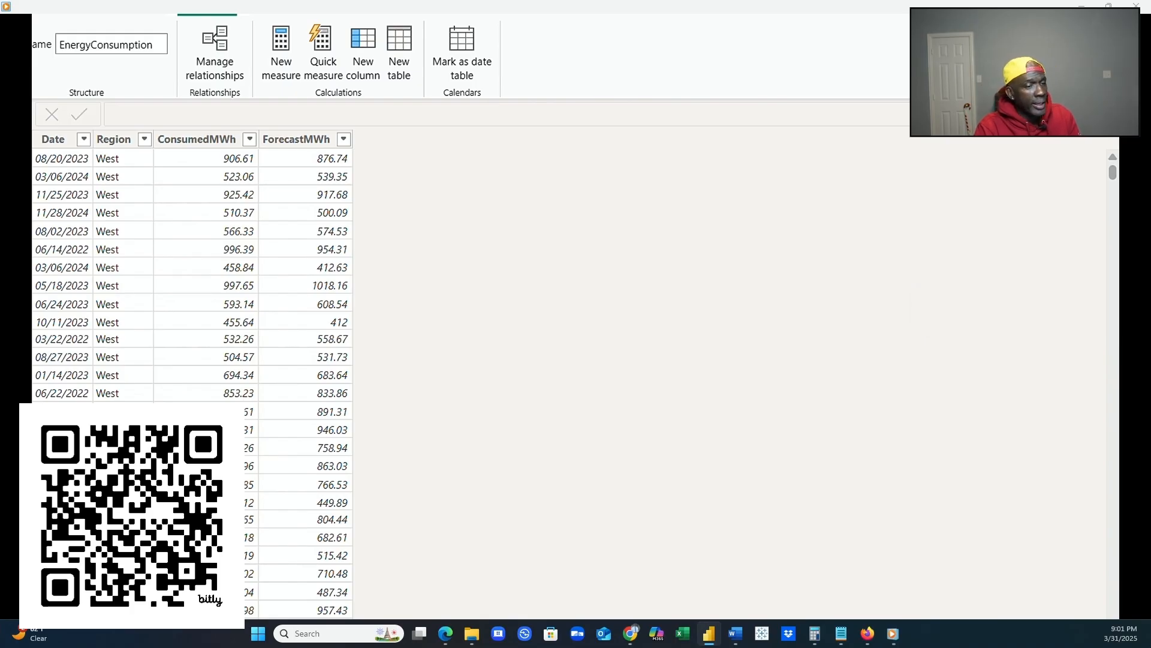
{"action": "left_click", "coordinate": [17, 116]}
{"action": "left_click", "coordinate": [128, 217]}
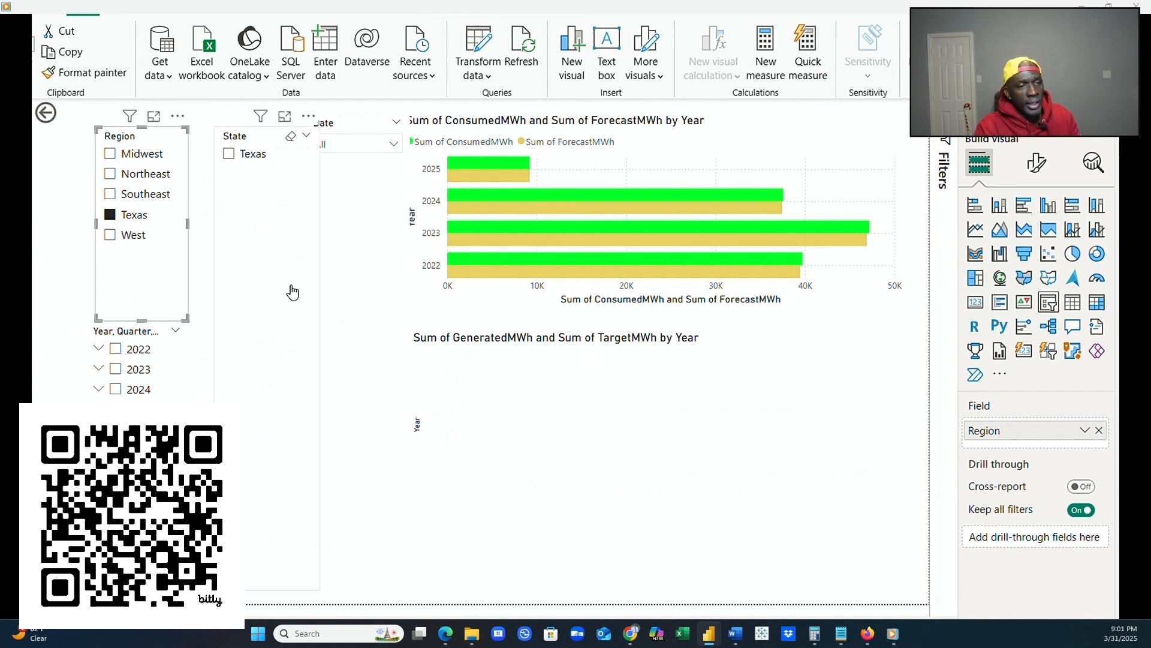
{"action": "left_click", "coordinate": [109, 216]}
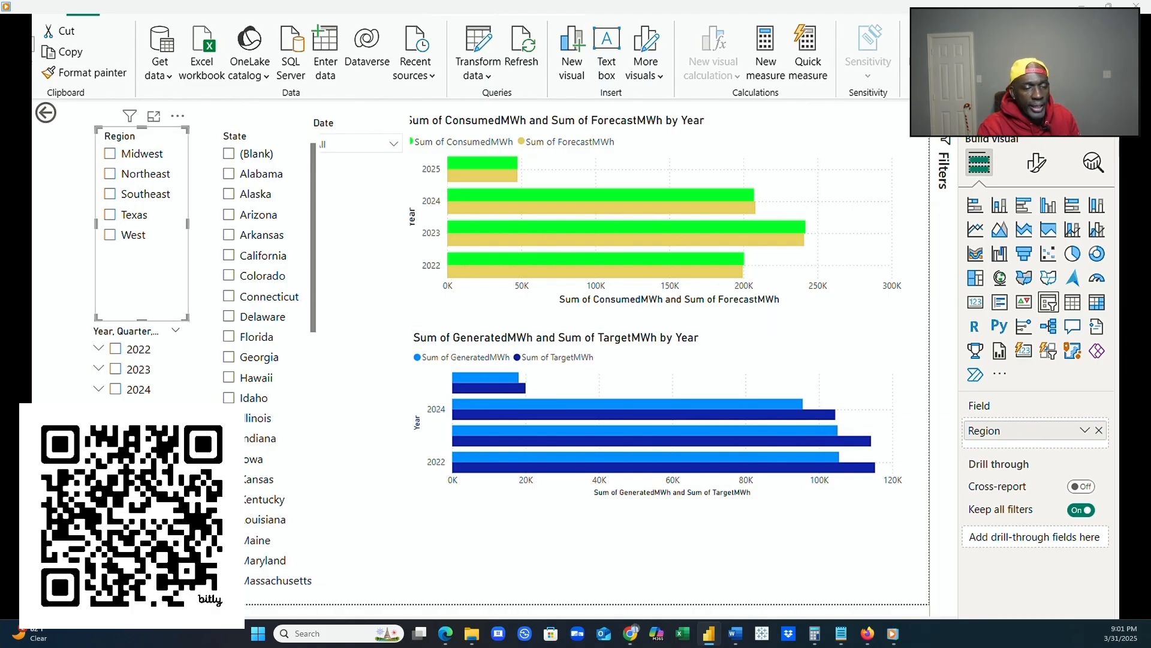
Remove the Region field from its slicer.
{"action": "left_click", "coordinate": [1099, 430]}
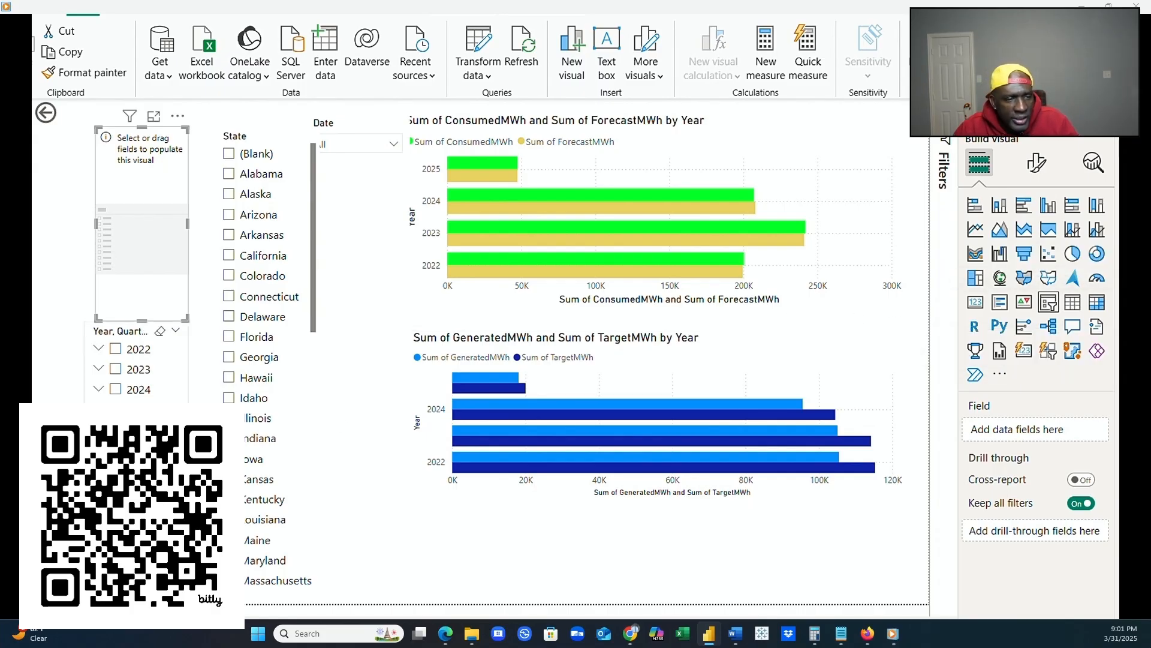
Check both charts for 2025, 2023, 2022 and 2024 one at a time with the year slicer, and clear the filter.
{"action": "left_click", "coordinate": [115, 409]}
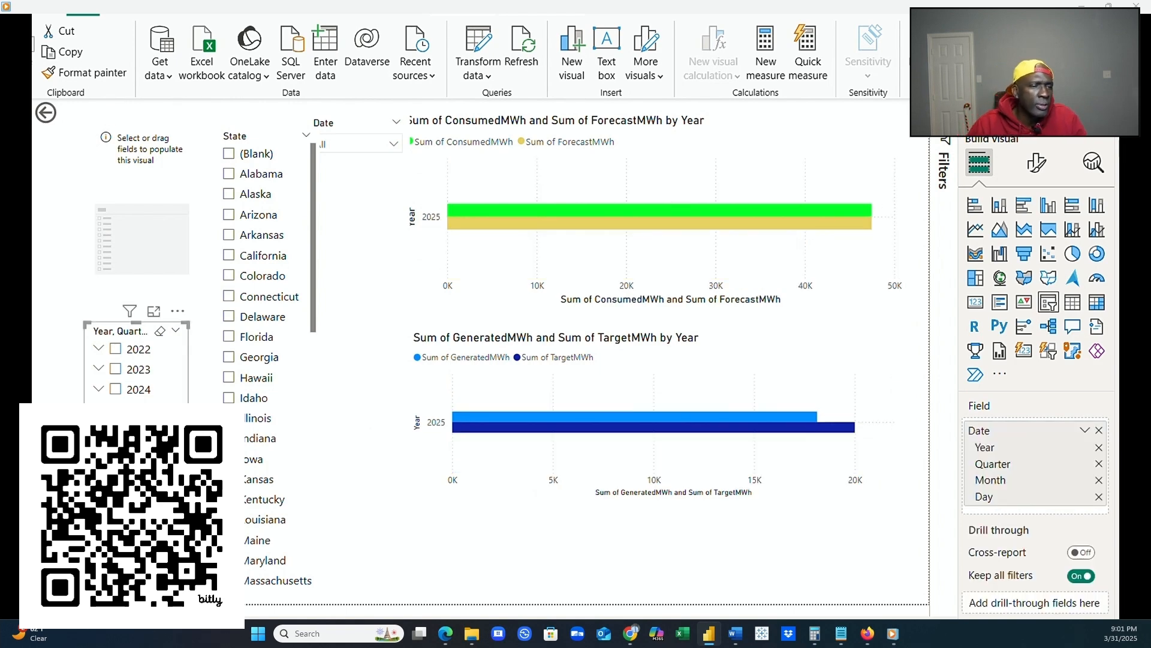
{"action": "left_click", "coordinate": [115, 369]}
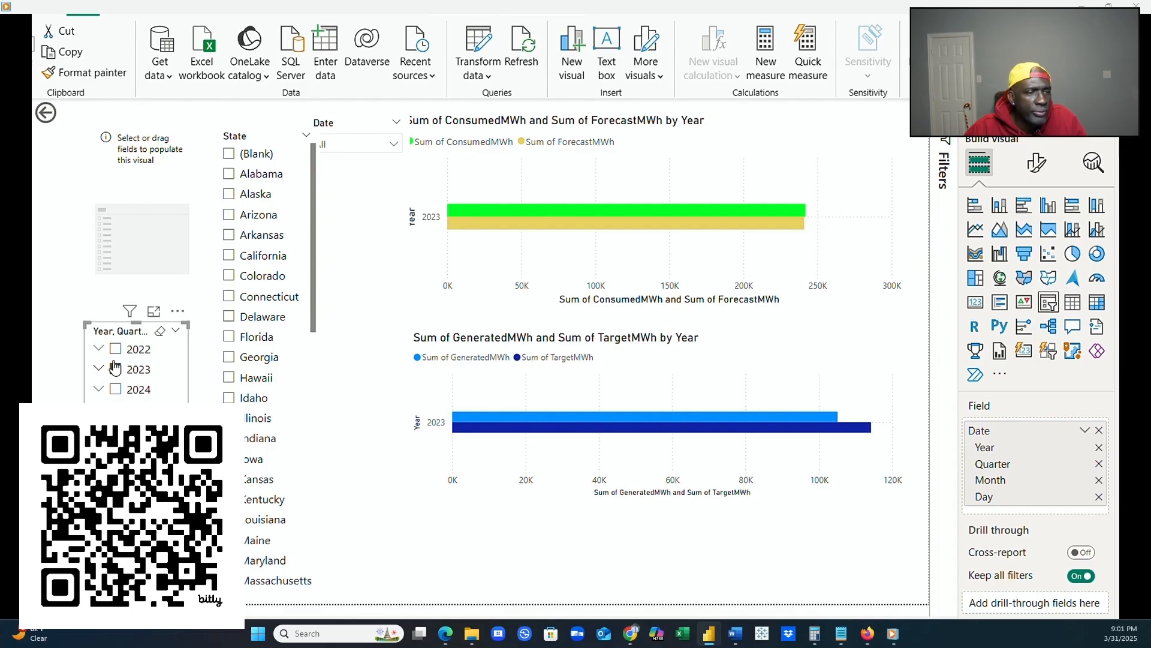
{"action": "left_click", "coordinate": [115, 349]}
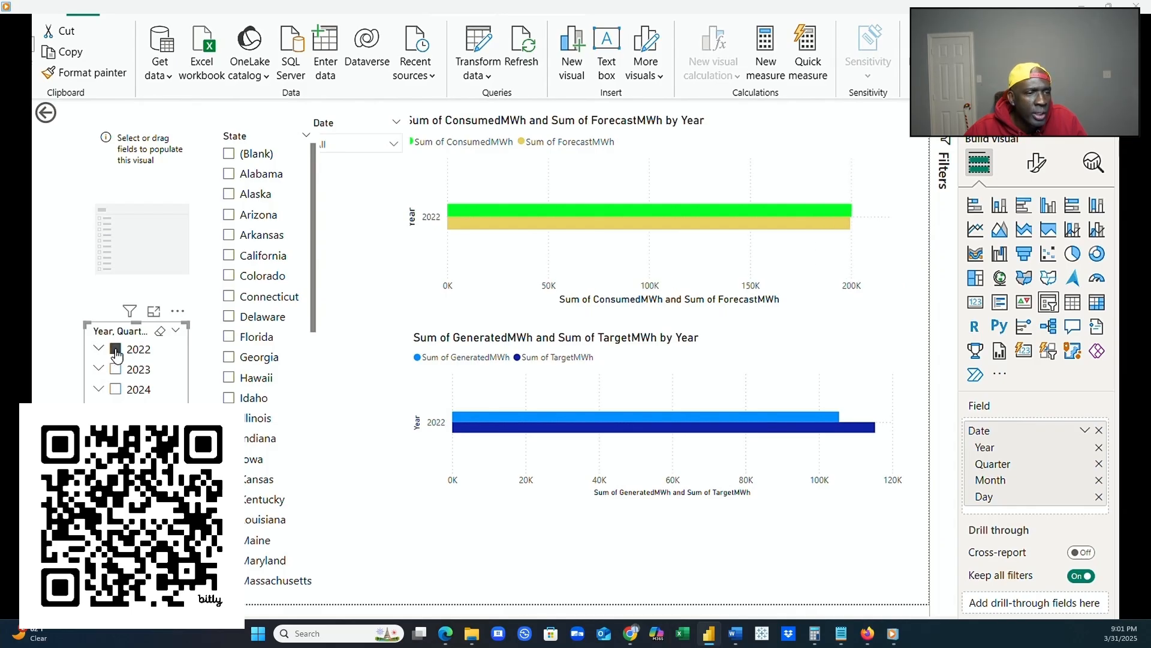
{"action": "right_click", "coordinate": [135, 388]}
{"action": "mouse_move", "coordinate": [137, 390]}
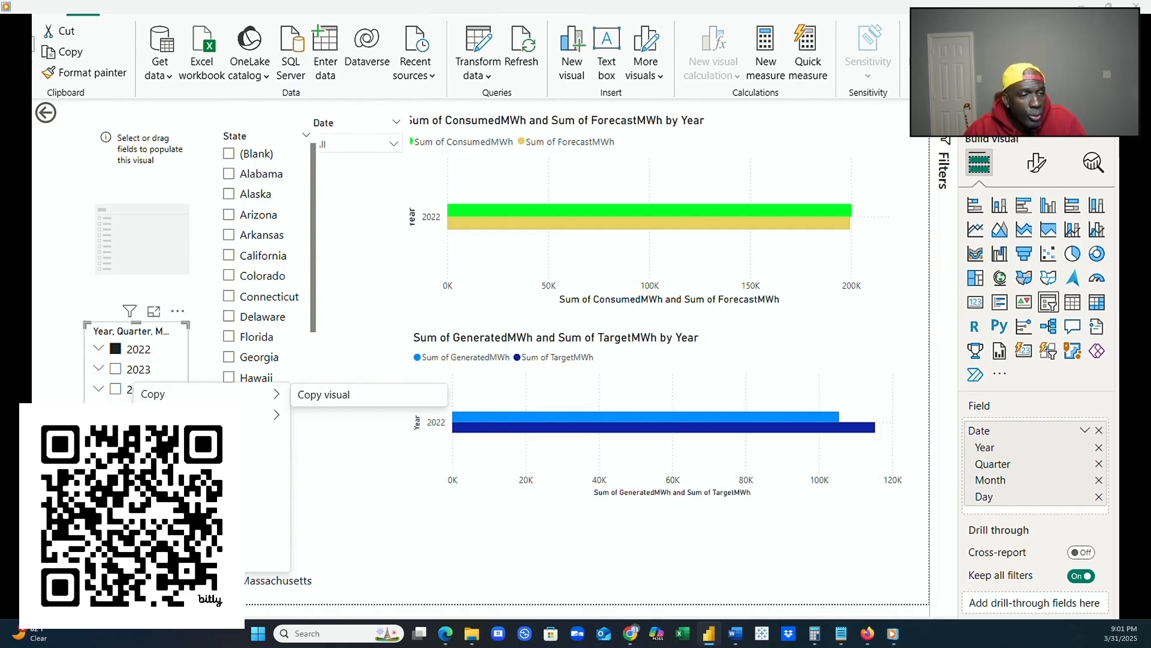
{"action": "left_click", "coordinate": [117, 349]}
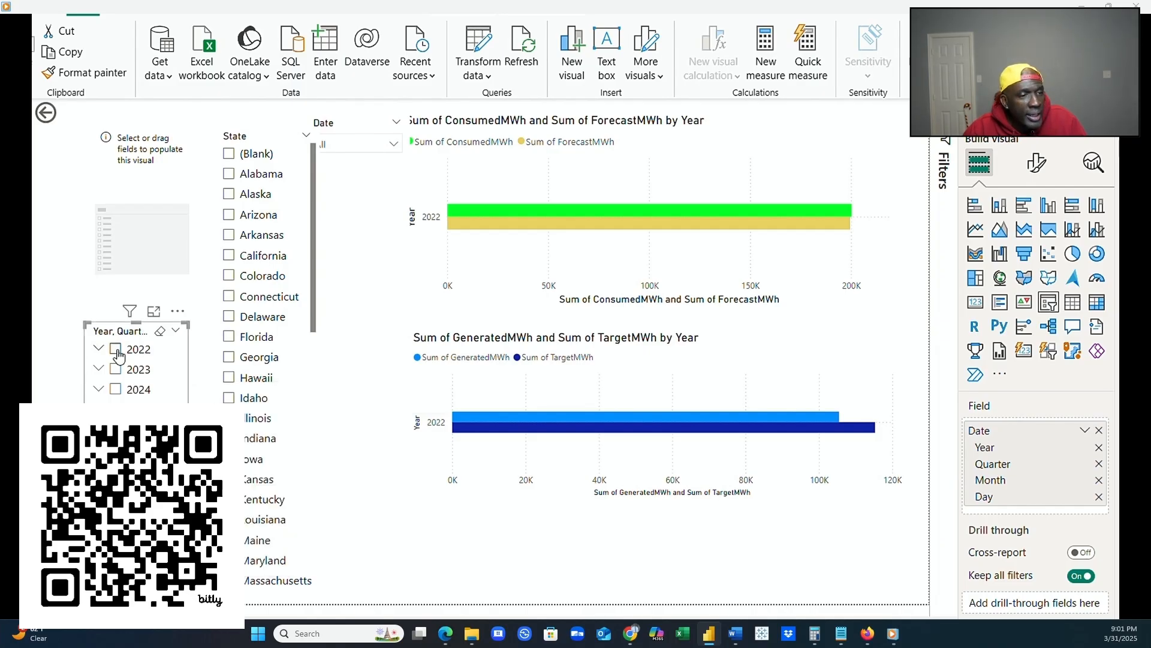
{"action": "left_click", "coordinate": [116, 350]}
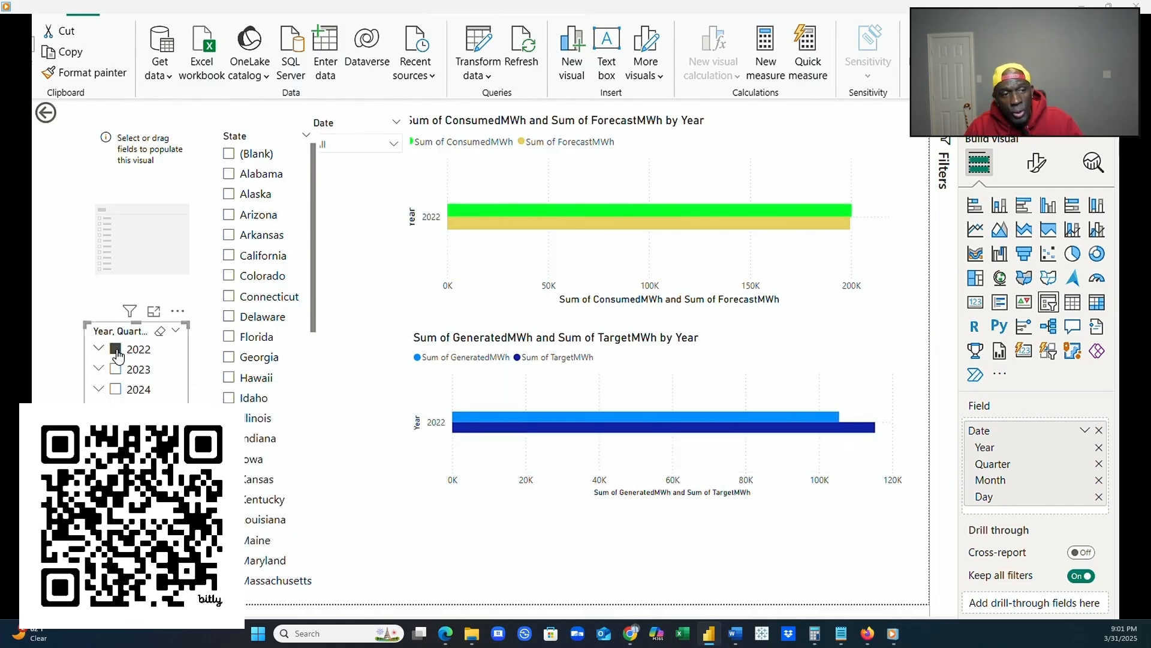
{"action": "left_click", "coordinate": [115, 389]}
{"action": "left_click", "coordinate": [115, 389]}
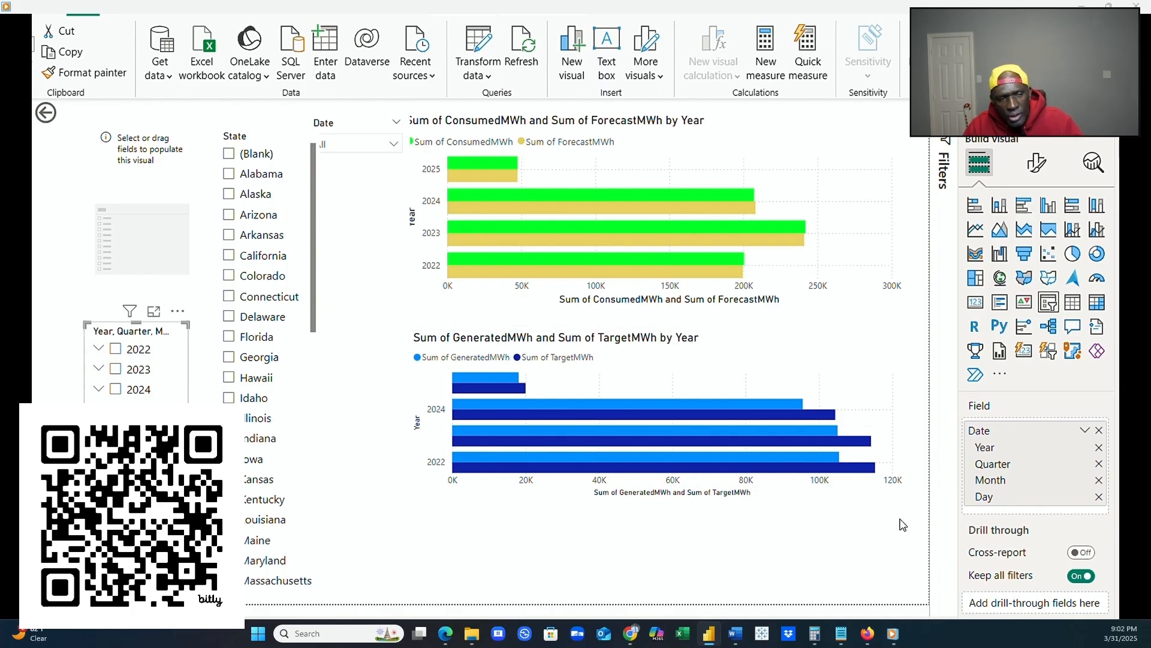
Remove the State slicer from the report page.
{"action": "left_click", "coordinate": [307, 480]}
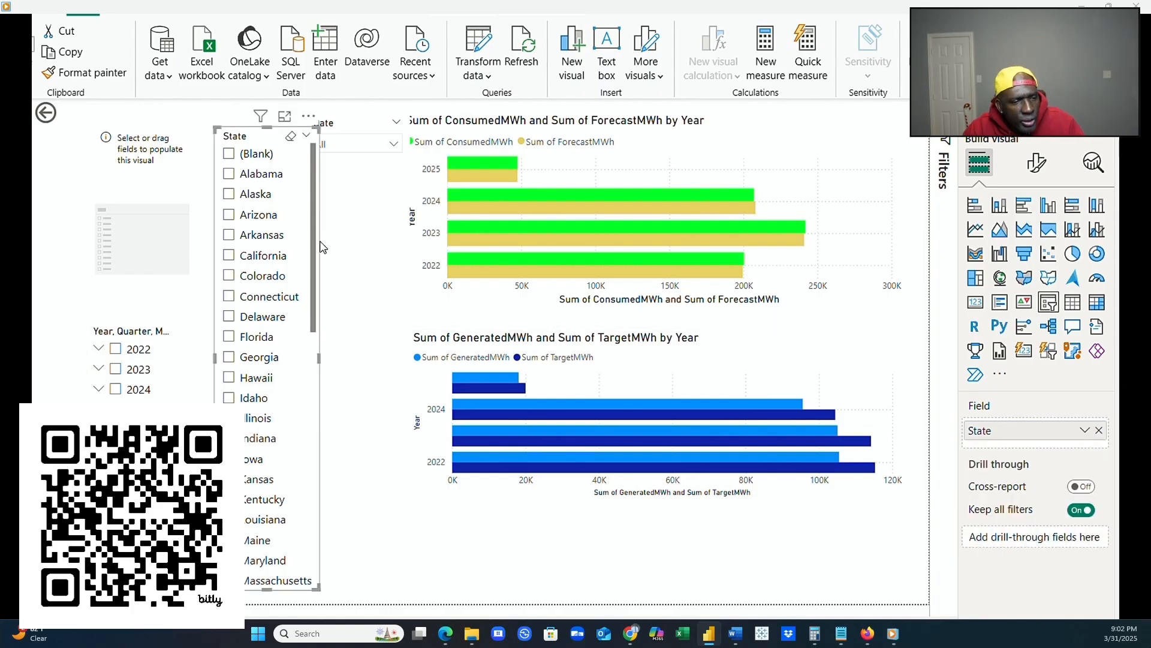
{"action": "left_click", "coordinate": [308, 117]}
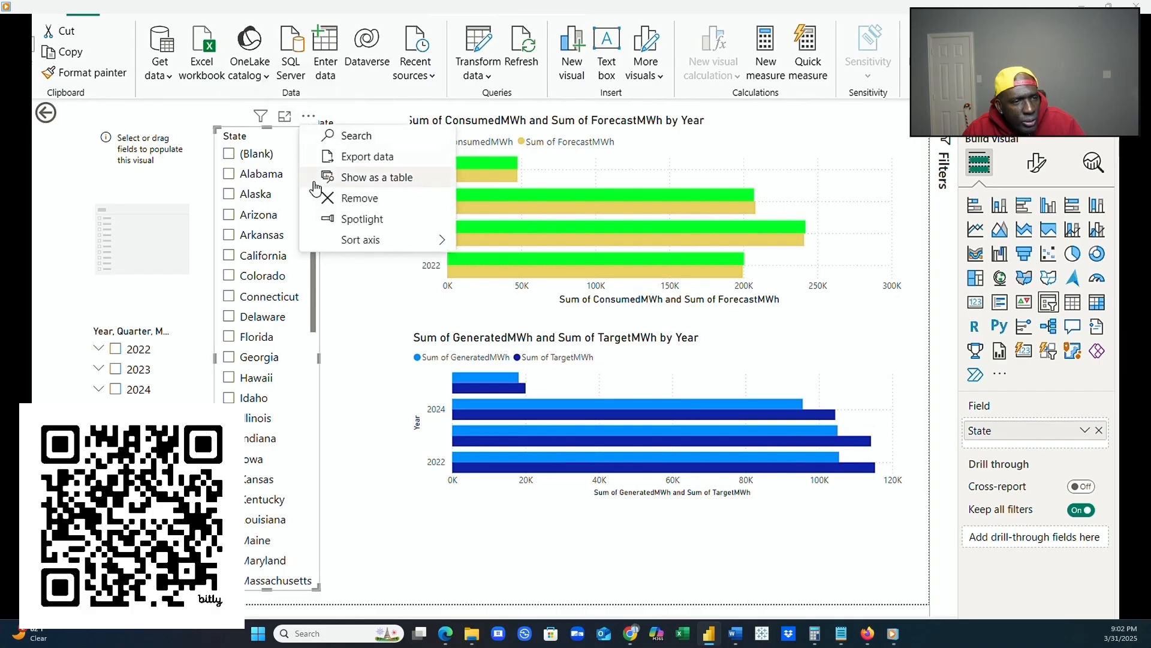
{"action": "left_click", "coordinate": [366, 200]}
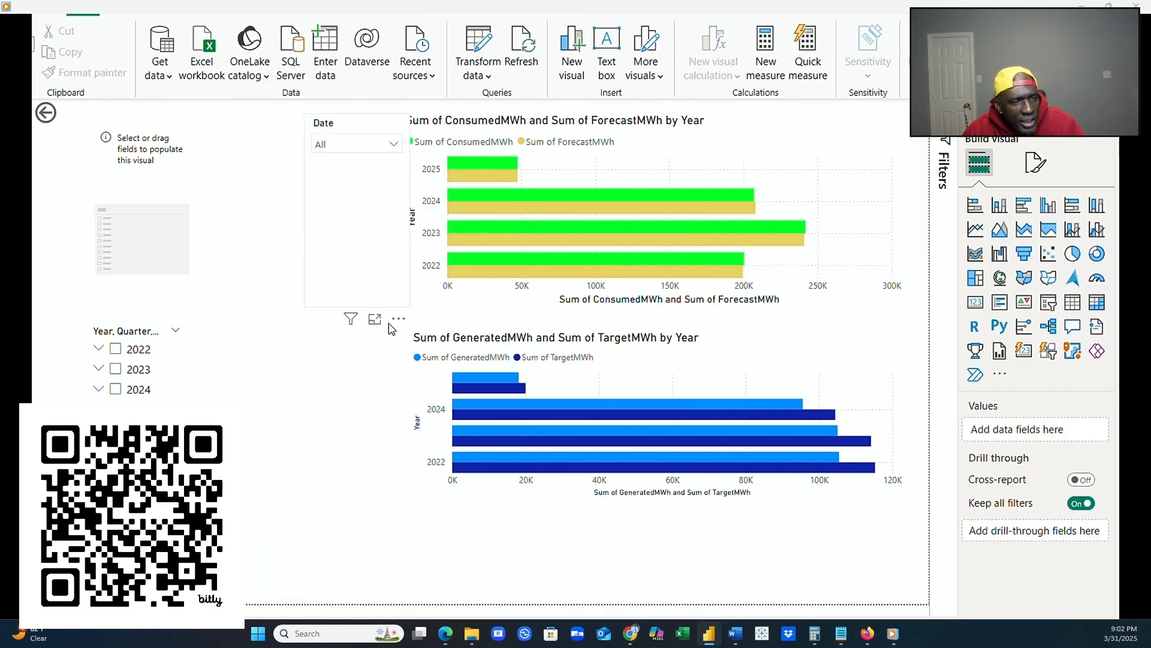
Filter the report to 2025 in the year hierarchy slicer and move that slicer to just below the Date slicer's dropdown.
{"action": "left_click", "coordinate": [175, 391]}
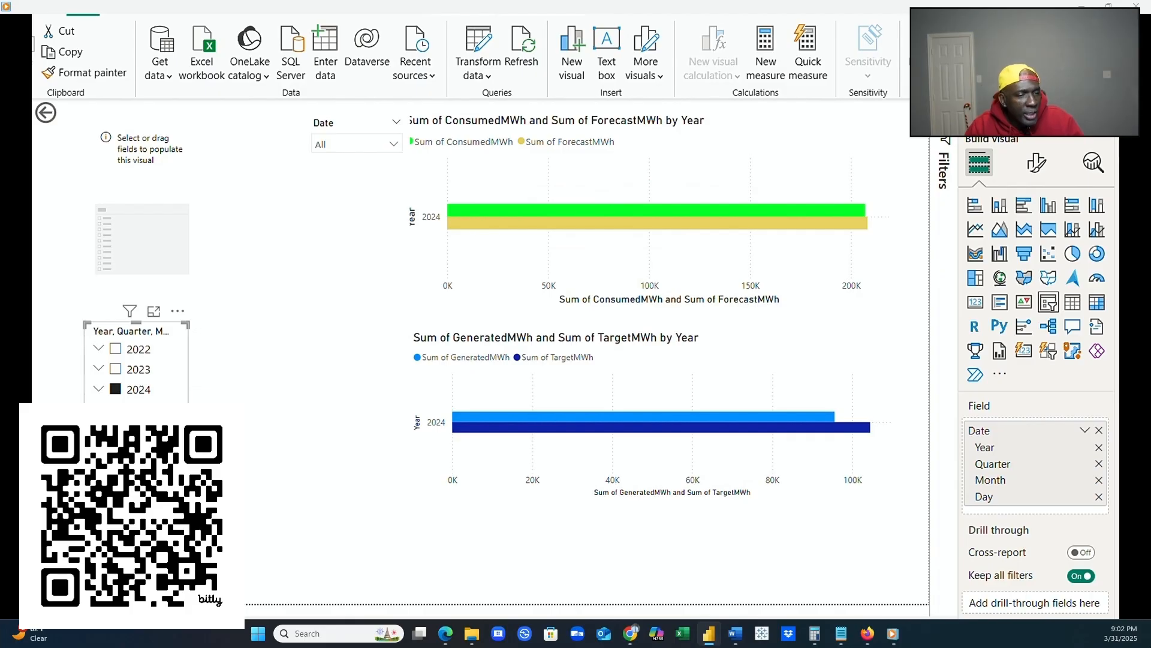
{"action": "left_click", "coordinate": [115, 389]}
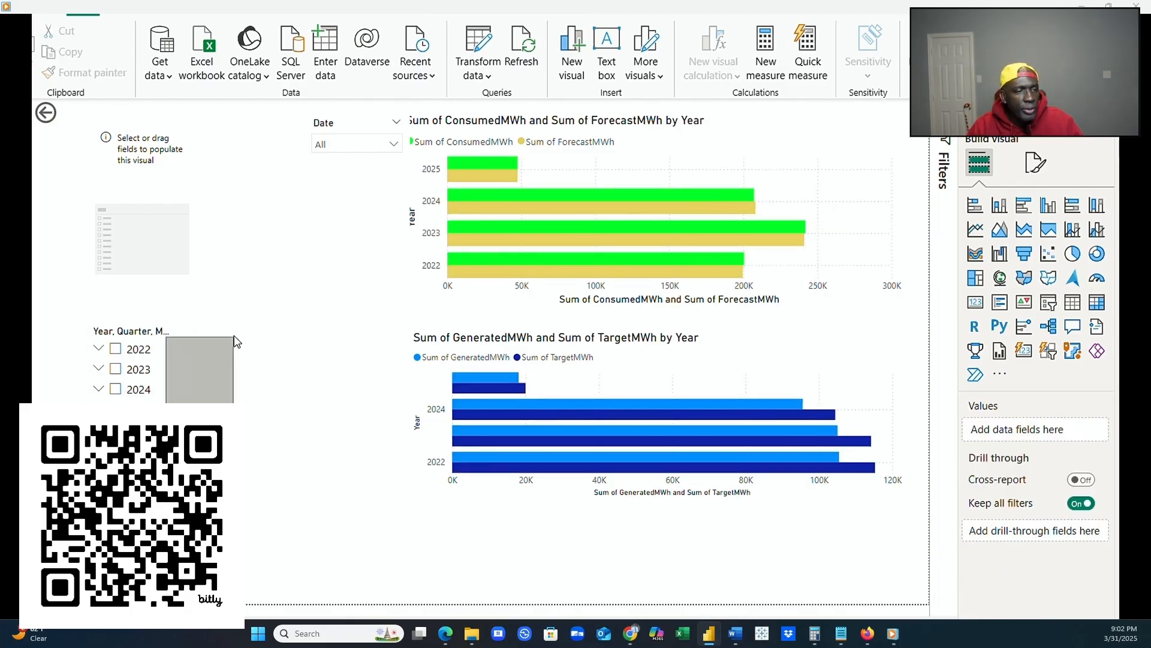
{"action": "left_click", "coordinate": [116, 409]}
{"action": "left_click_drag", "start_coordinate": [149, 424], "coordinate": [303, 266]}
Remove the empty slicer that has no field from the report page.
{"action": "left_click", "coordinate": [188, 283]}
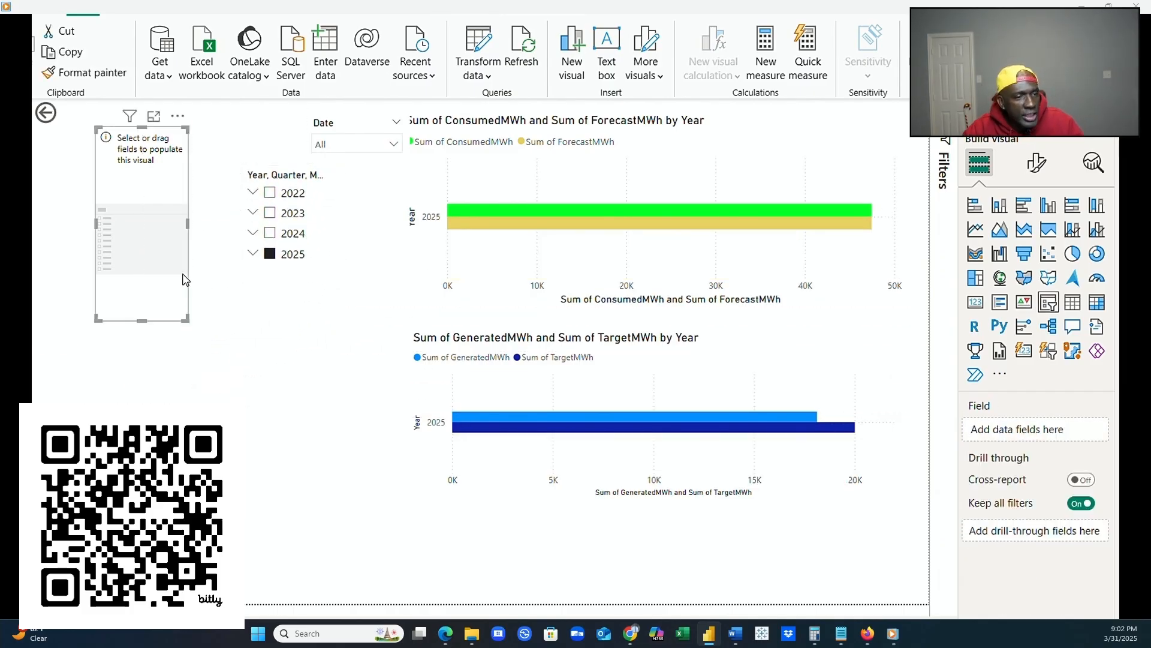
{"action": "left_click", "coordinate": [177, 118]}
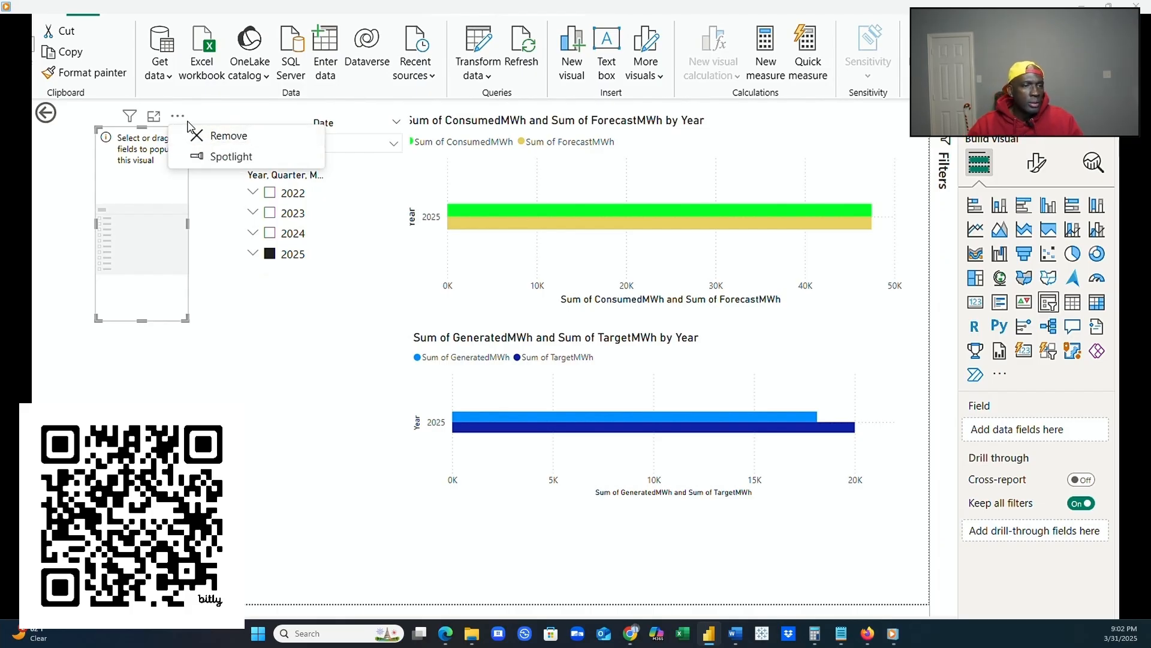
{"action": "left_click", "coordinate": [195, 136]}
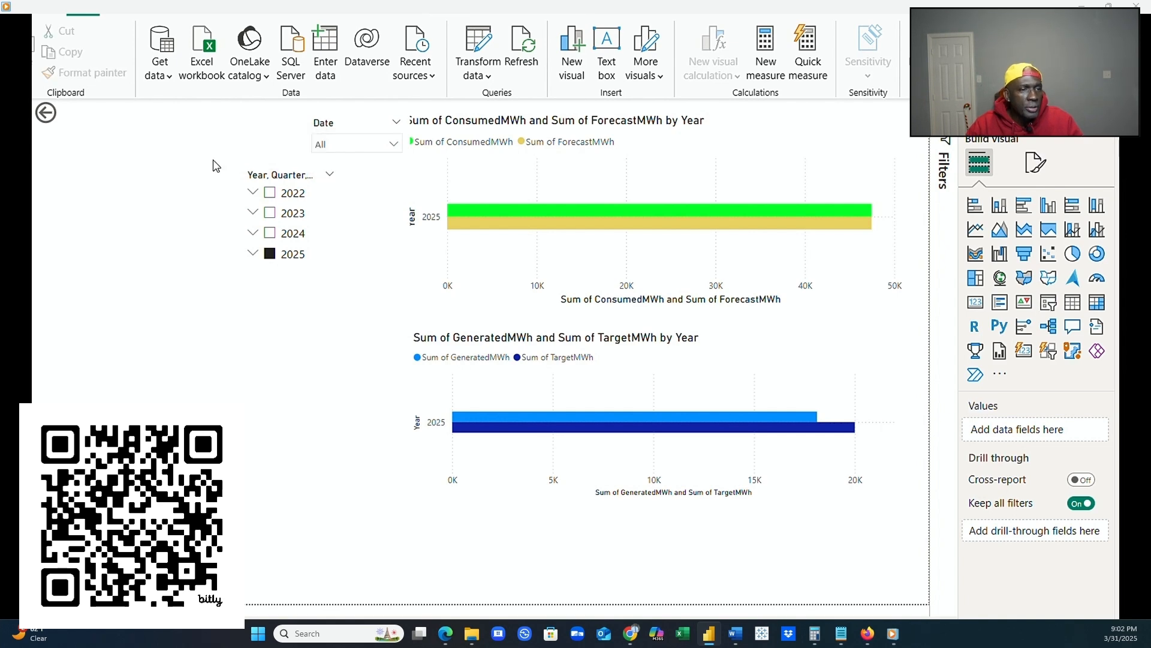
Clear the 2025 filter, and move the GeneratedMWh chart and the year slicer to the left side of the report page.
{"action": "left_click", "coordinate": [270, 253]}
{"action": "left_click", "coordinate": [467, 337]}
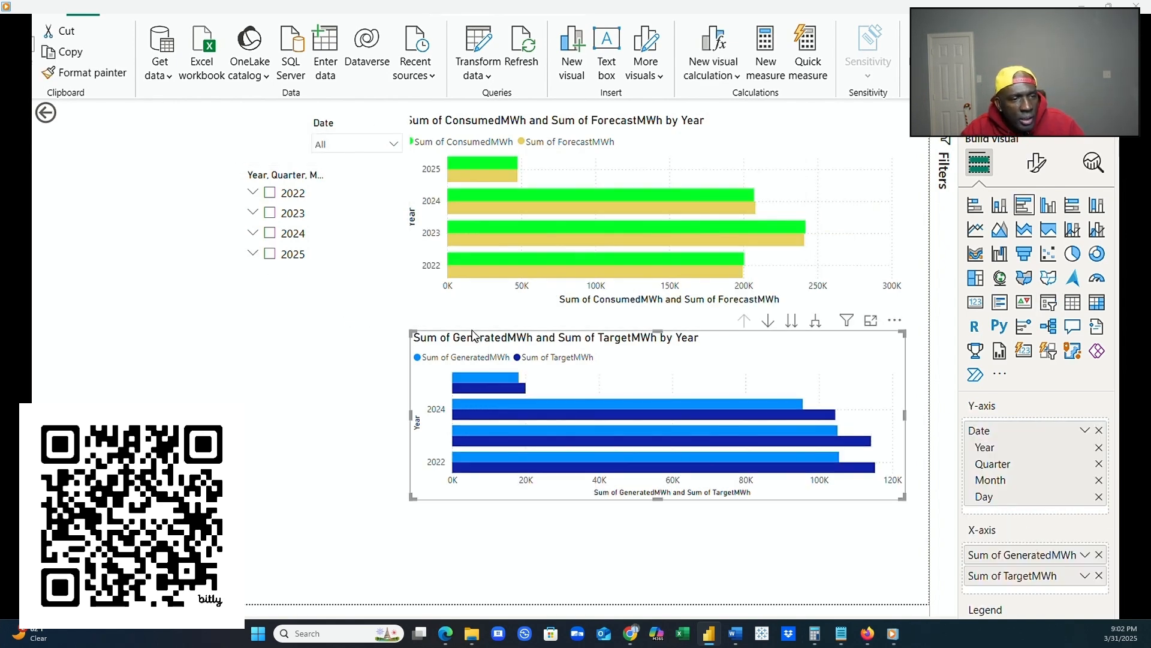
{"action": "left_click_drag", "start_coordinate": [467, 337], "coordinate": [147, 293]}
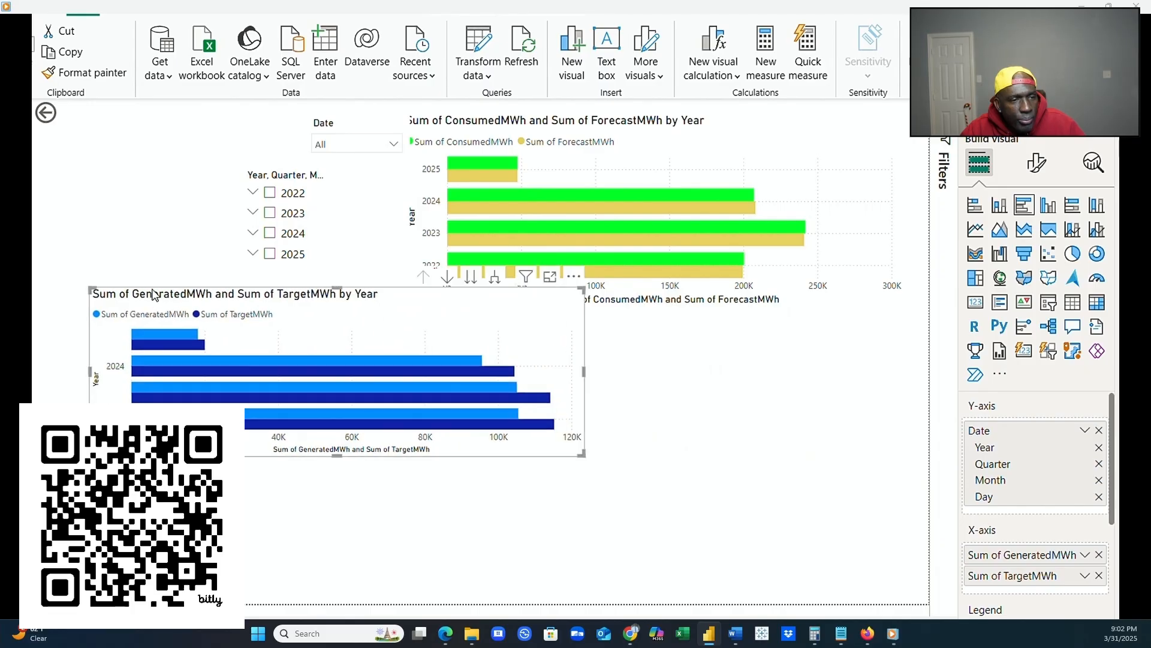
{"action": "left_click_drag", "start_coordinate": [273, 172], "coordinate": [117, 115]}
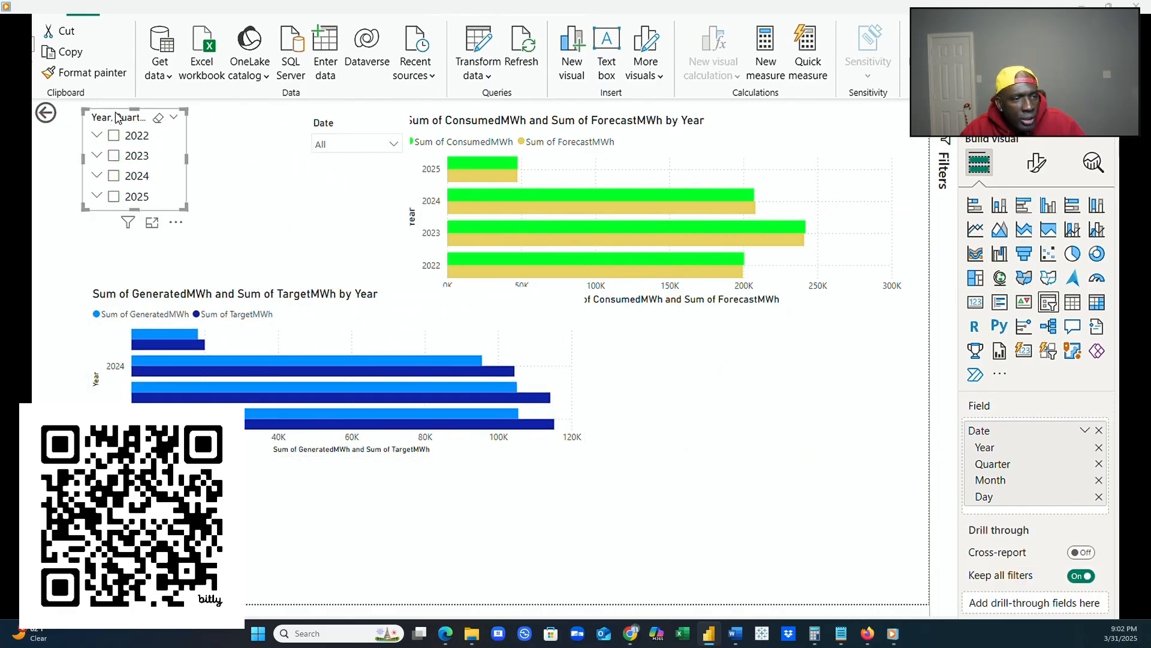
Remove the Date dropdown slicer from the report page.
{"action": "left_click", "coordinate": [346, 127]}
{"action": "left_click", "coordinate": [399, 150]}
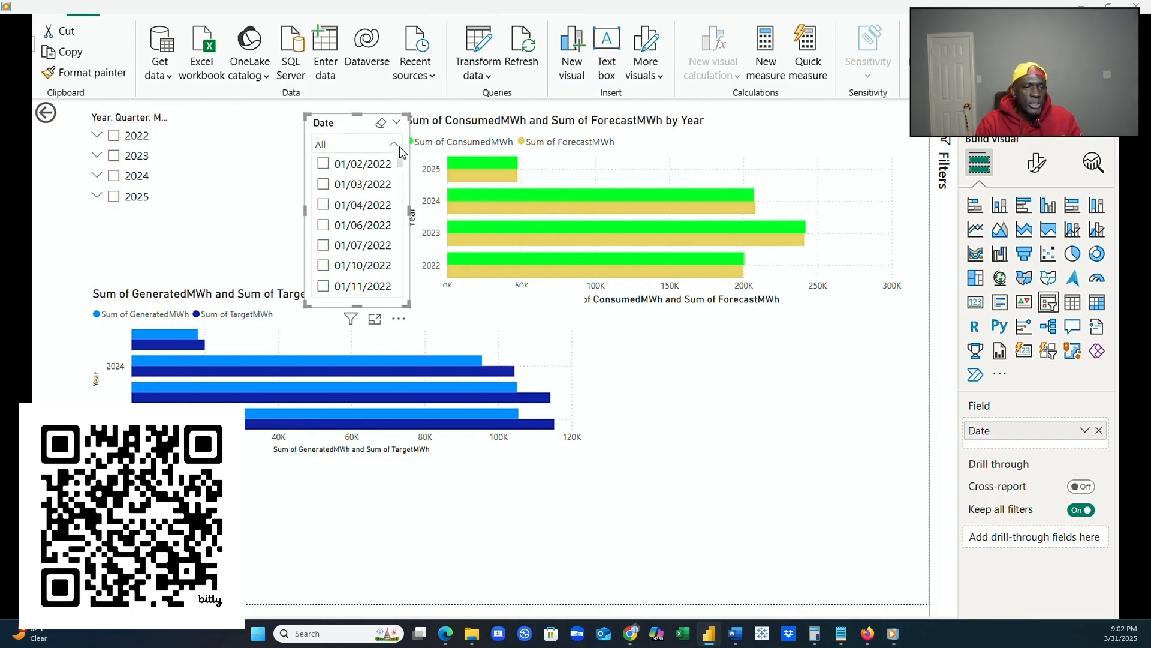
{"action": "left_click", "coordinate": [345, 216]}
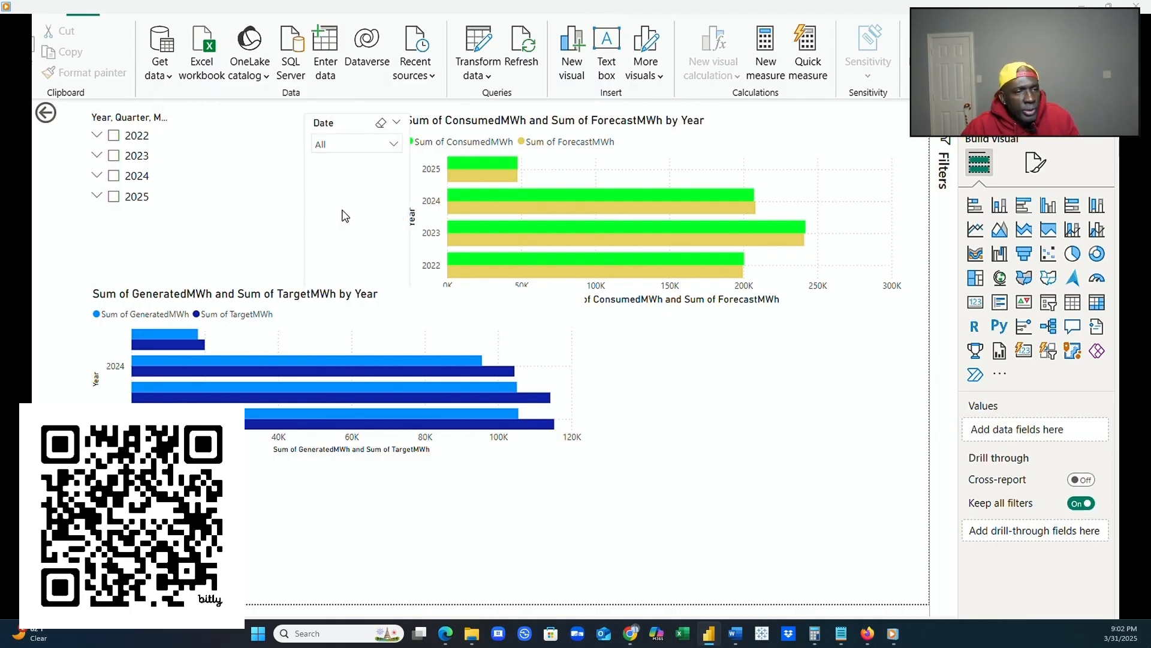
{"action": "left_click", "coordinate": [375, 124]}
{"action": "left_click_drag", "start_coordinate": [374, 122], "coordinate": [618, 271]}
{"action": "left_click", "coordinate": [642, 252]}
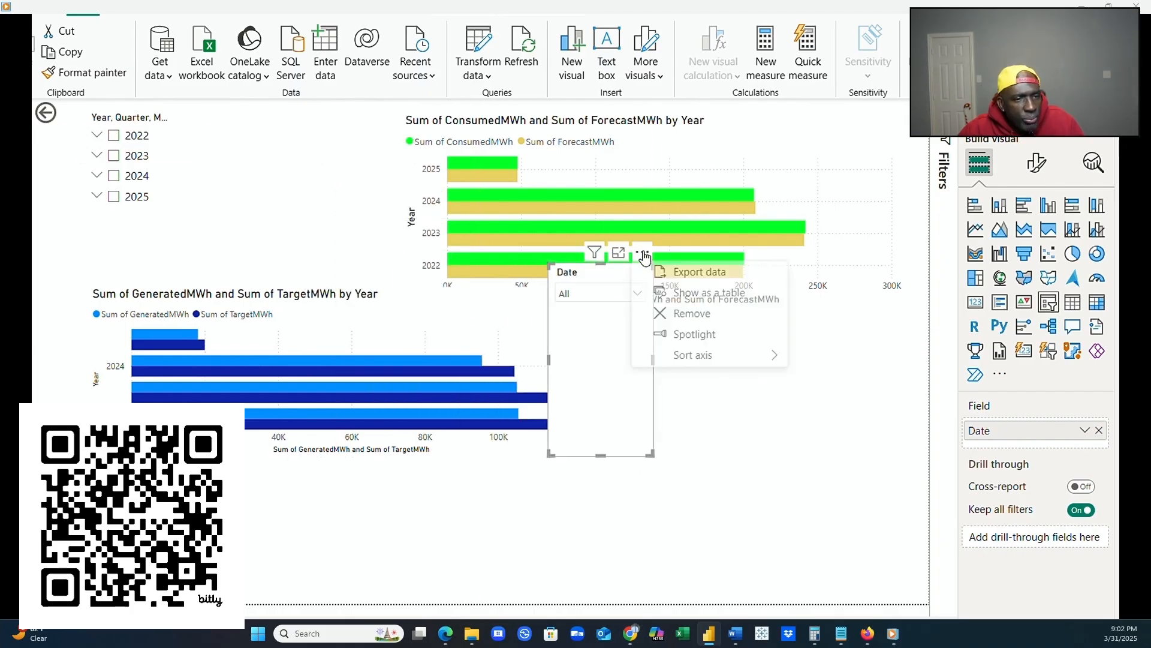
{"action": "left_click", "coordinate": [689, 315]}
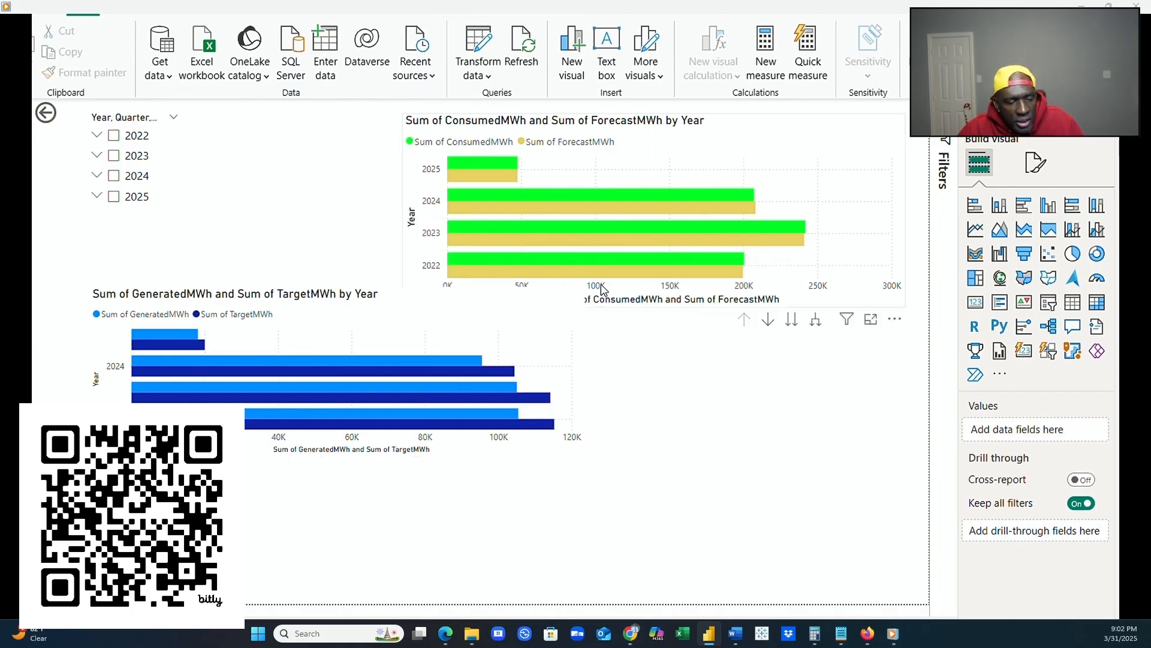
Narrow both bar charts and place them side by side, with GeneratedMWh and TargetMWh left of ConsumedMWh and ForecastMWh.
{"action": "left_click", "coordinate": [836, 132]}
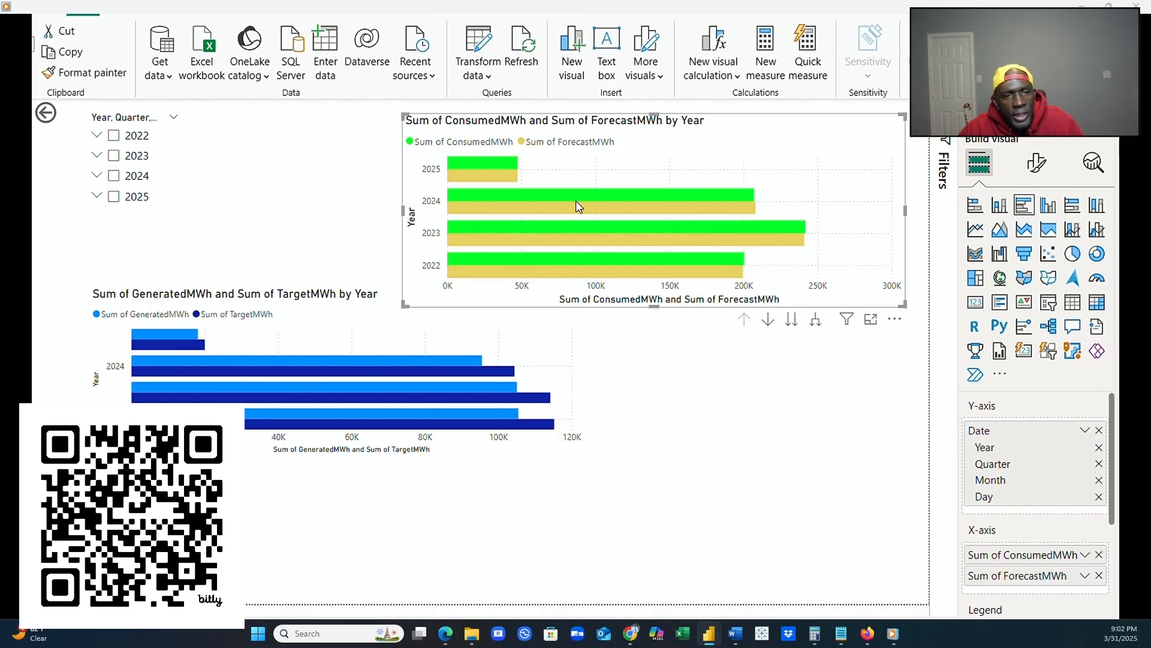
{"action": "left_click_drag", "start_coordinate": [403, 207], "coordinate": [594, 206]}
{"action": "left_click", "coordinate": [542, 336]}
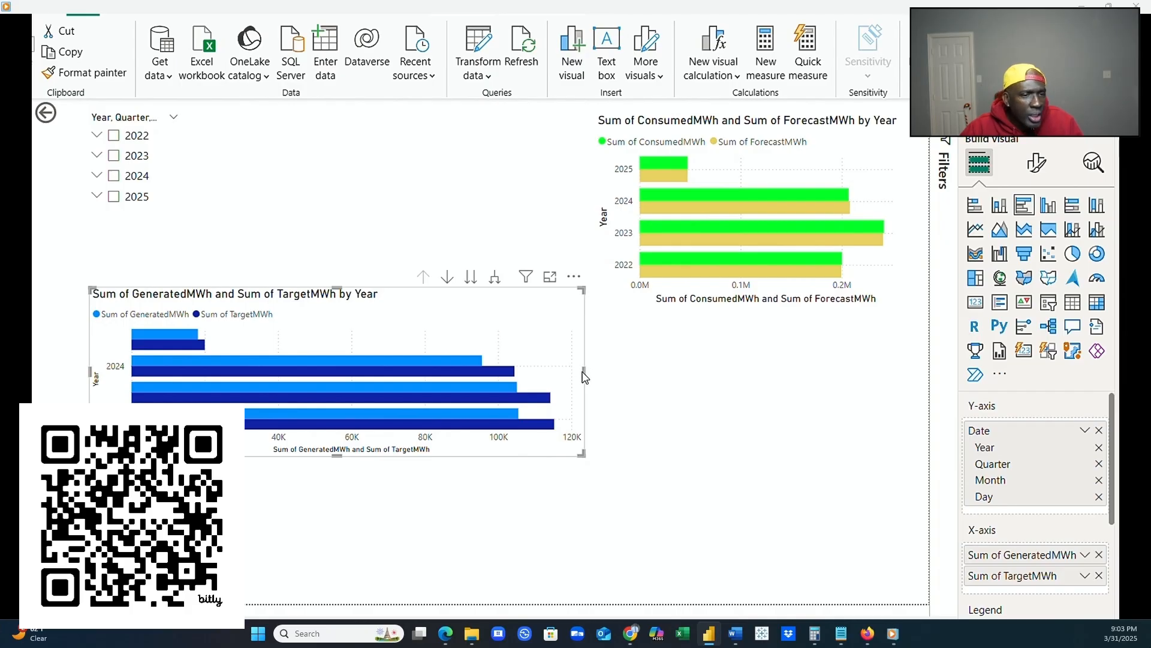
{"action": "left_click_drag", "start_coordinate": [581, 371], "coordinate": [448, 222]}
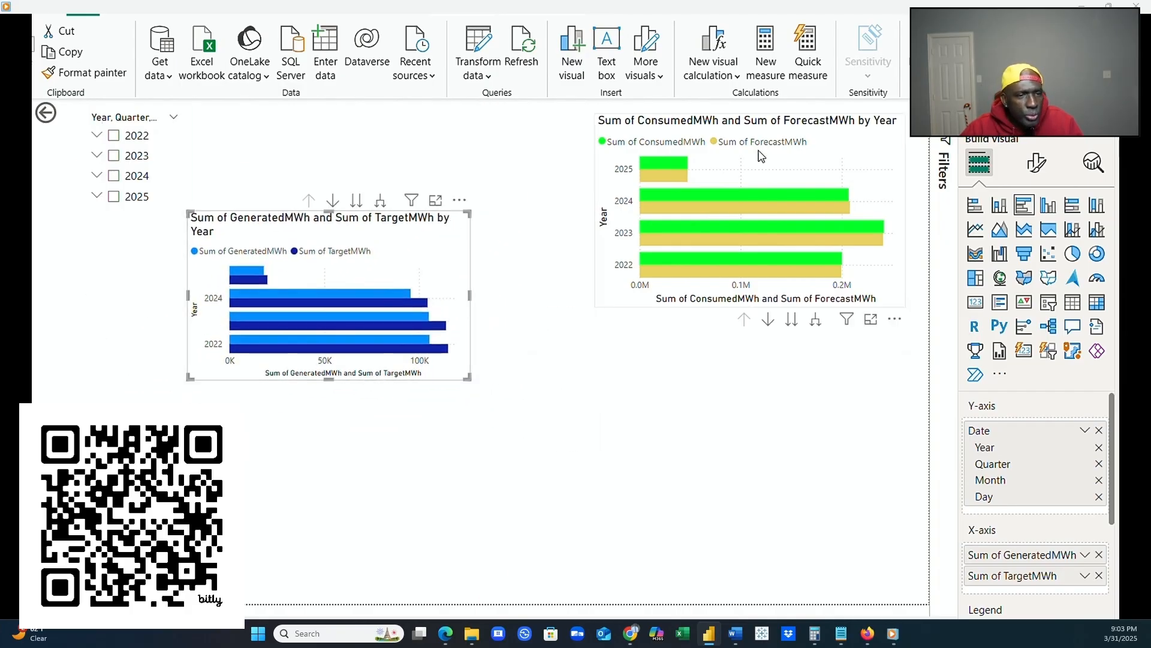
{"action": "left_click_drag", "start_coordinate": [761, 151], "coordinate": [699, 248]}
{"action": "left_click", "coordinate": [525, 493]}
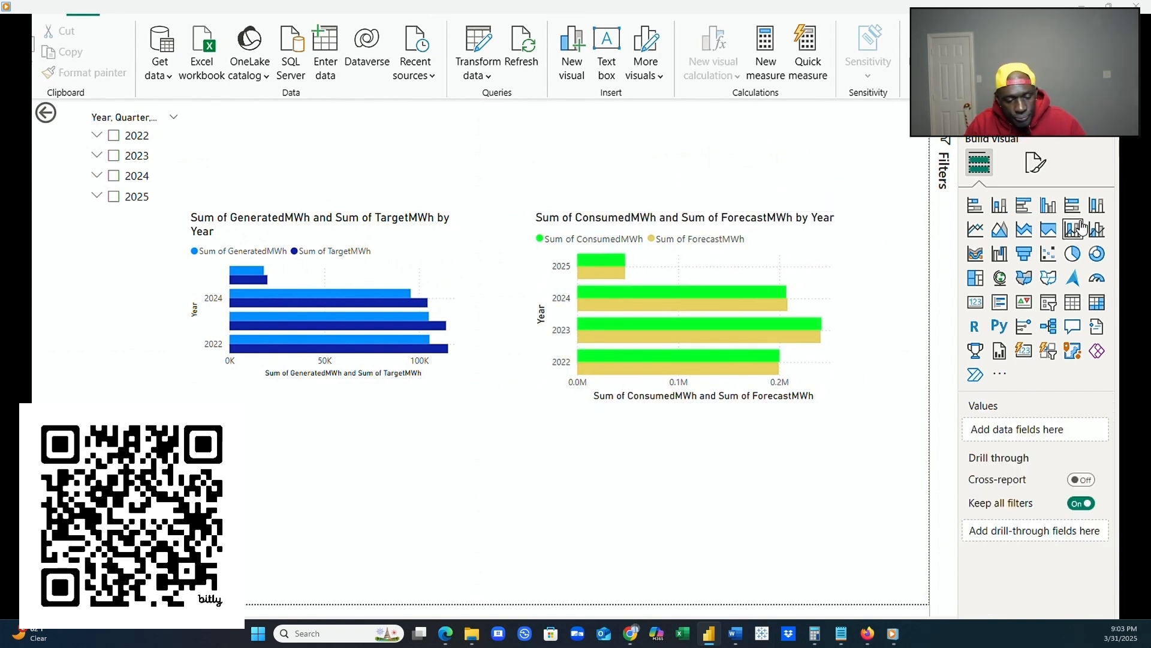
Add a clustered column chart below the two bar charts and enlarge it upward and to the right.
{"action": "left_click", "coordinate": [1049, 206]}
{"action": "left_click_drag", "start_coordinate": [390, 128], "coordinate": [387, 467]}
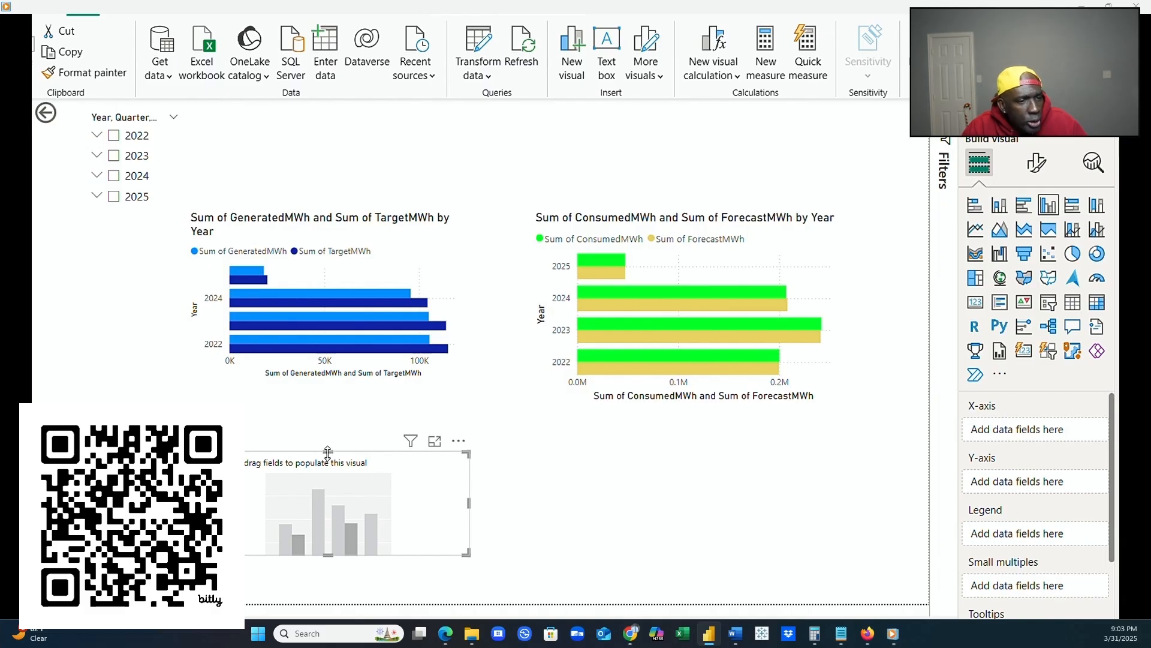
{"action": "left_click_drag", "start_coordinate": [328, 451], "coordinate": [328, 406]}
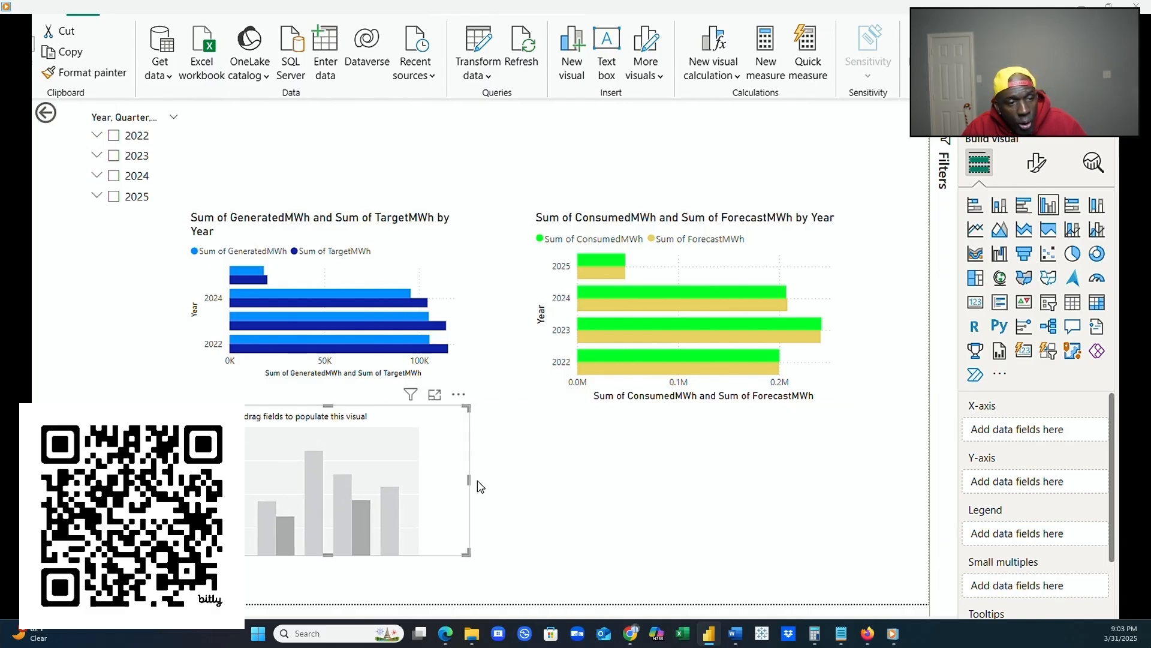
{"action": "left_click_drag", "start_coordinate": [474, 478], "coordinate": [764, 480]}
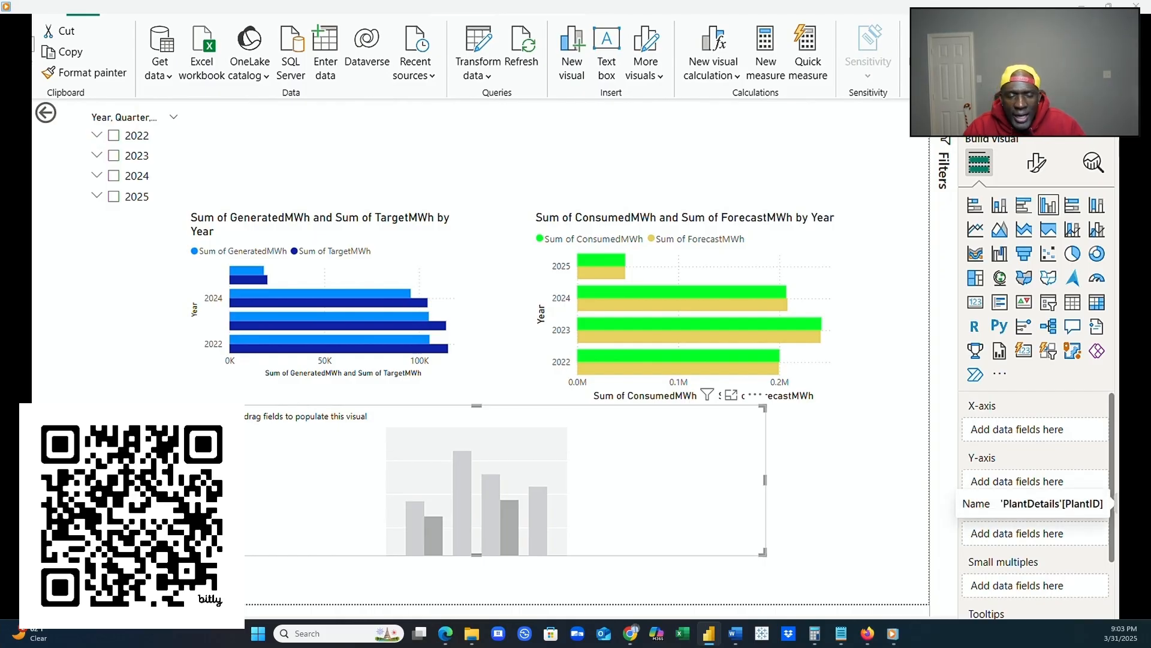
Plot CapacityMWh by PlantID in the column chart and widen it to span the full report page.
{"action": "left_click_drag", "start_coordinate": [1114, 504], "coordinate": [1057, 436]}
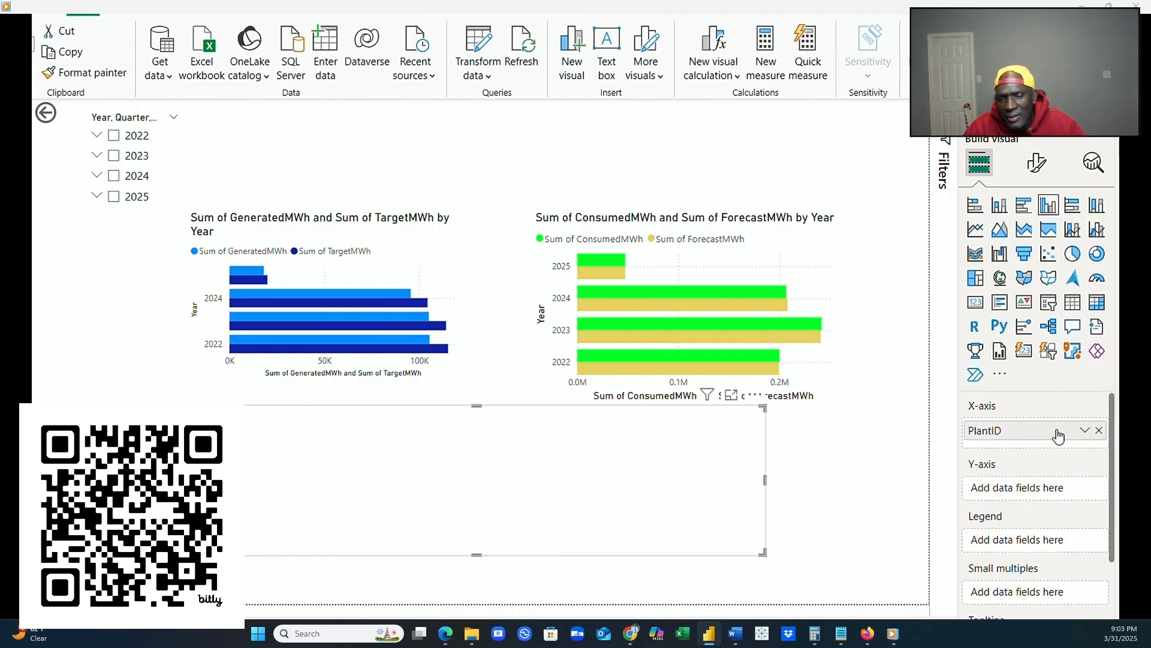
{"action": "left_click_drag", "start_coordinate": [1117, 480], "coordinate": [1048, 495]}
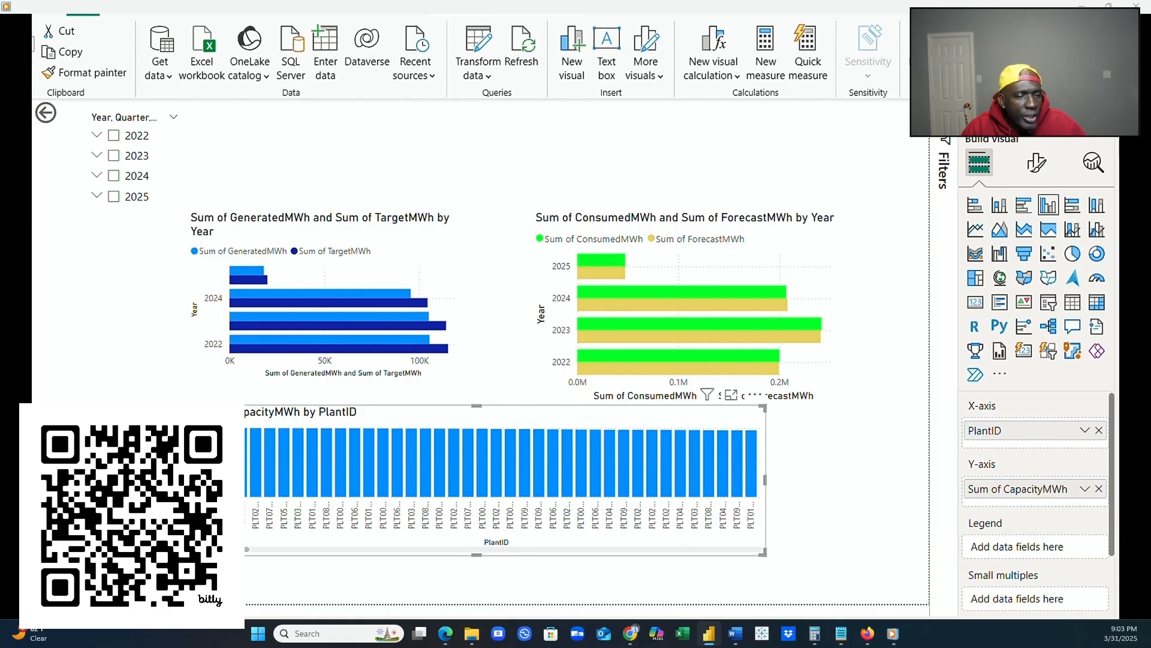
{"action": "left_click_drag", "start_coordinate": [765, 479], "coordinate": [916, 480]}
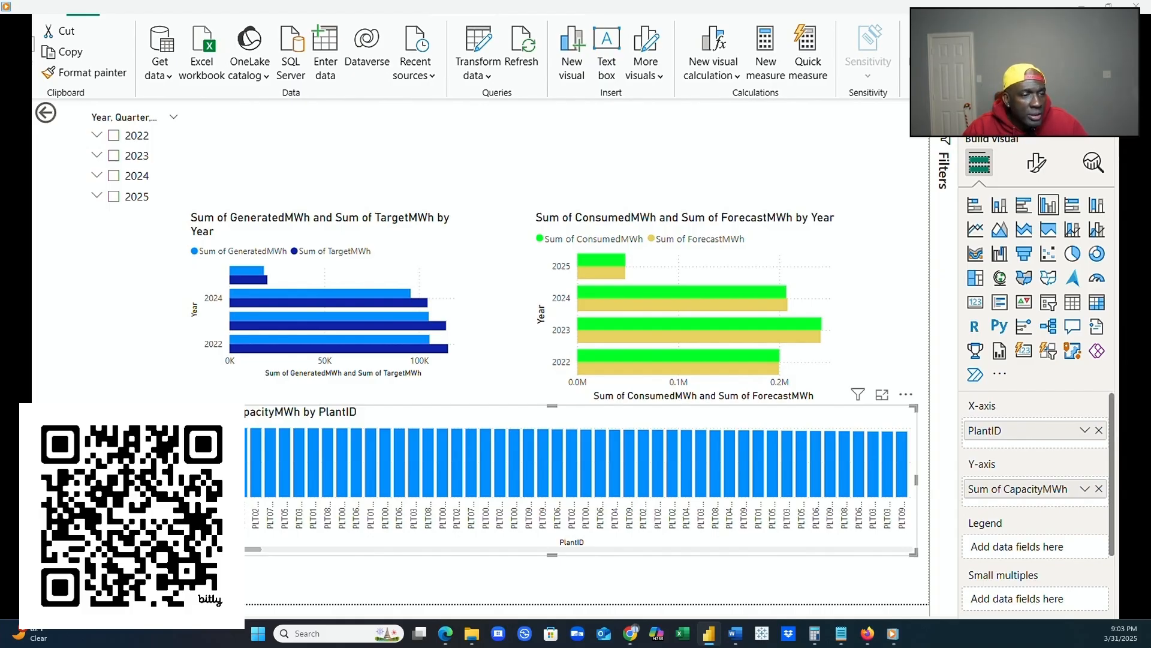
{"action": "left_click_drag", "start_coordinate": [189, 479], "coordinate": [33, 479]}
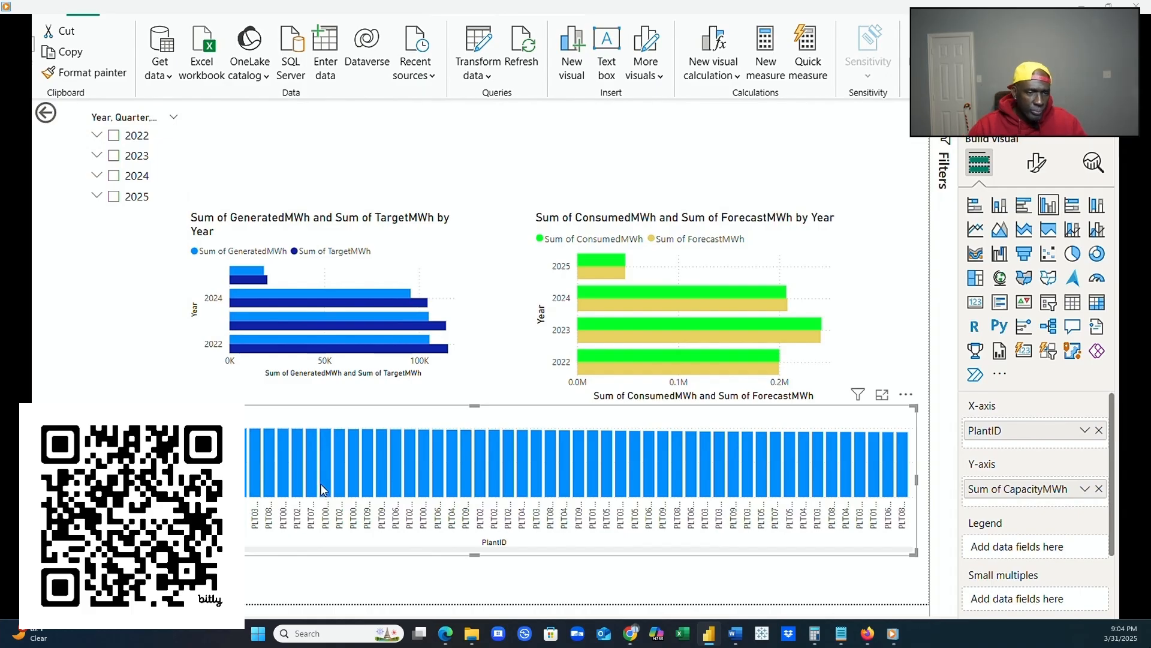
Filter the page to 2024 and select individual plant columns to check how the other charts respond.
{"action": "left_click", "coordinate": [113, 180]}
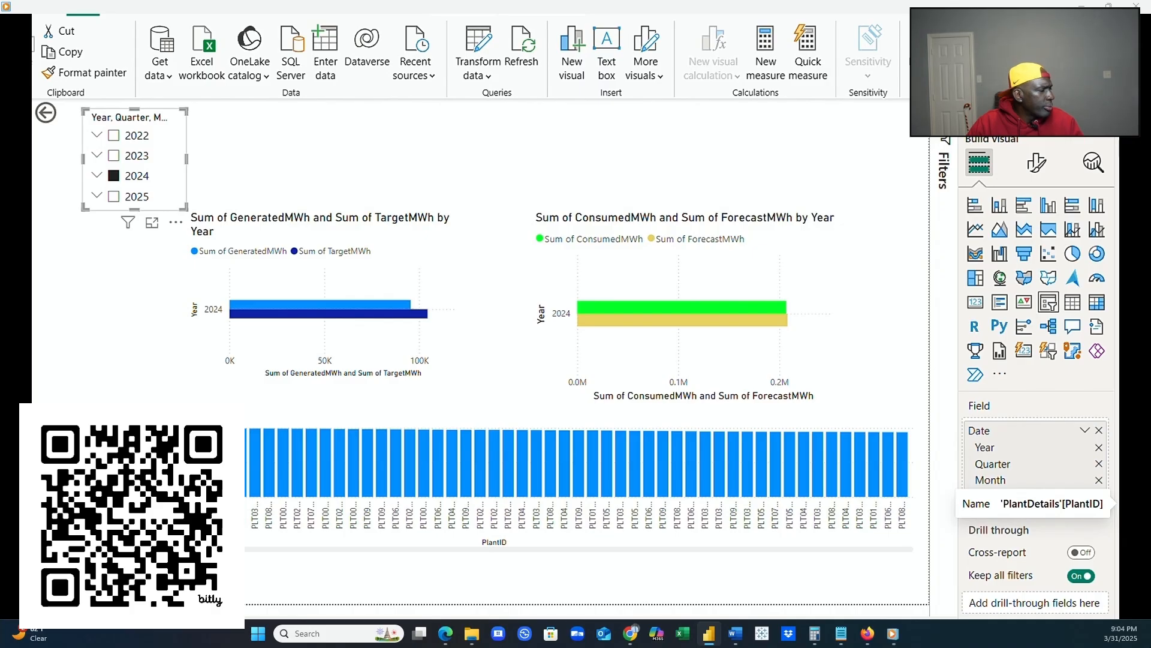
{"action": "left_click", "coordinate": [831, 488]}
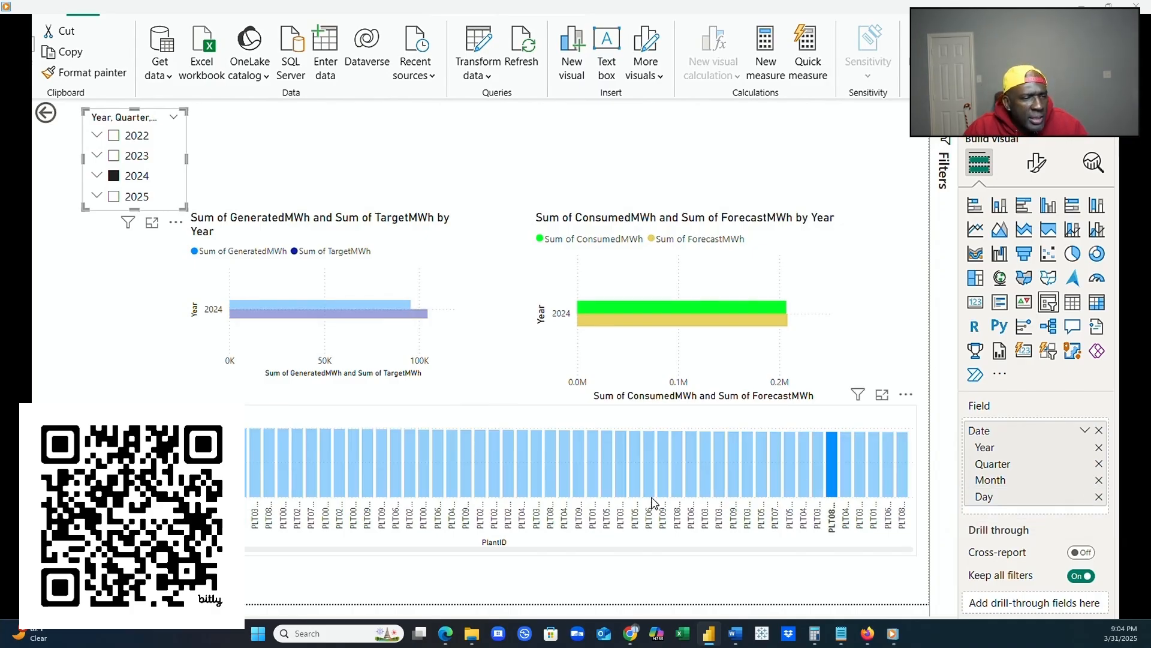
{"action": "left_click", "coordinate": [607, 483]}
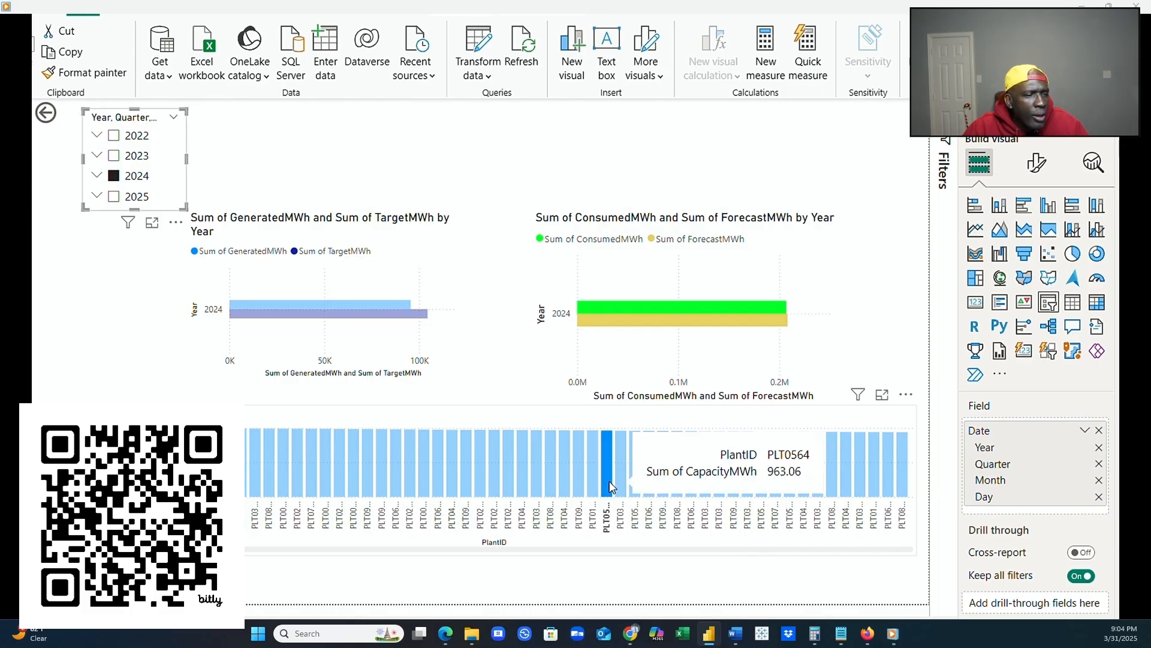
{"action": "left_click", "coordinate": [707, 553]}
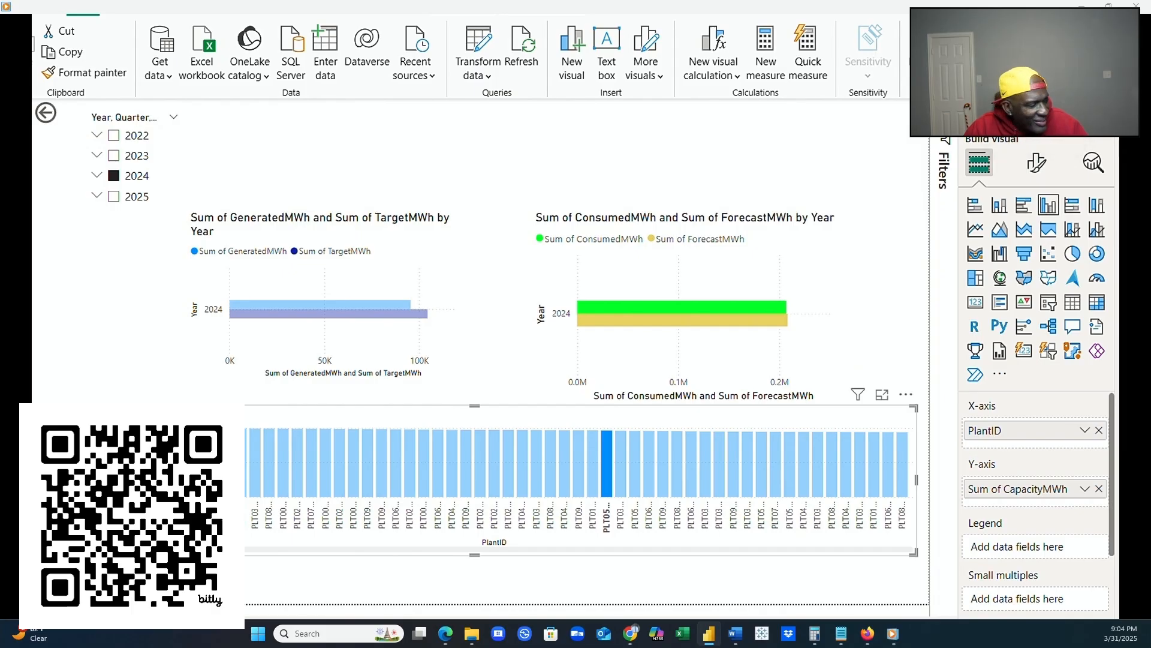
Examine the condition options of the capacity chart's Sum of CapacityMWh filter, and clear the plant column selection.
{"action": "left_click", "coordinate": [945, 141]}
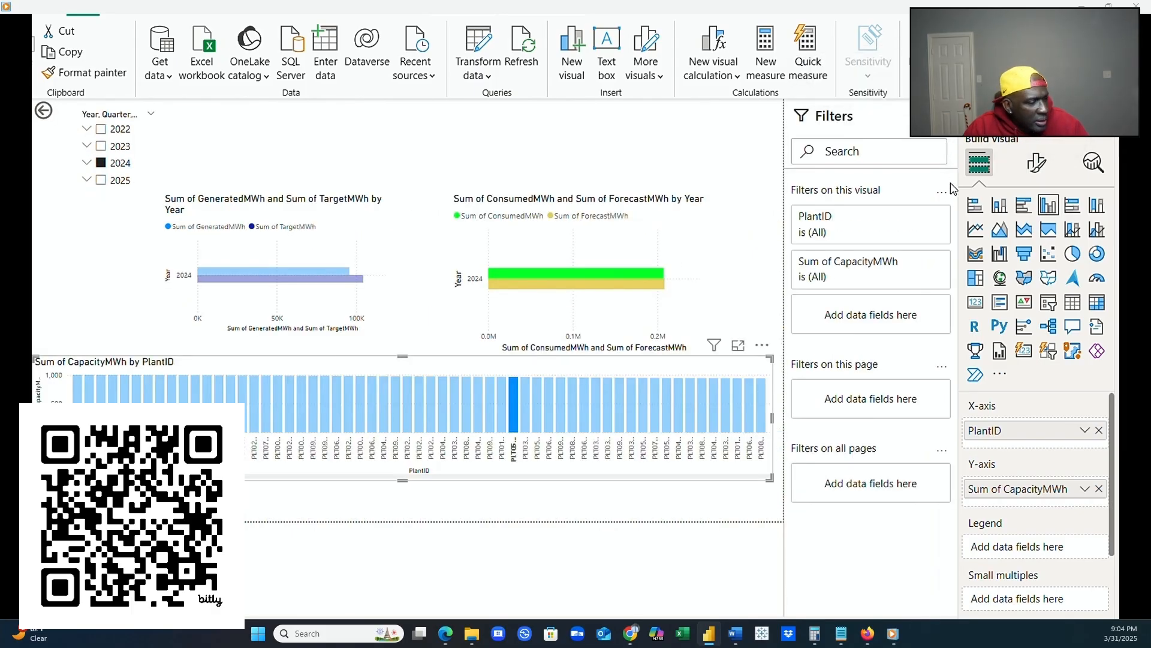
{"action": "left_click", "coordinate": [917, 264]}
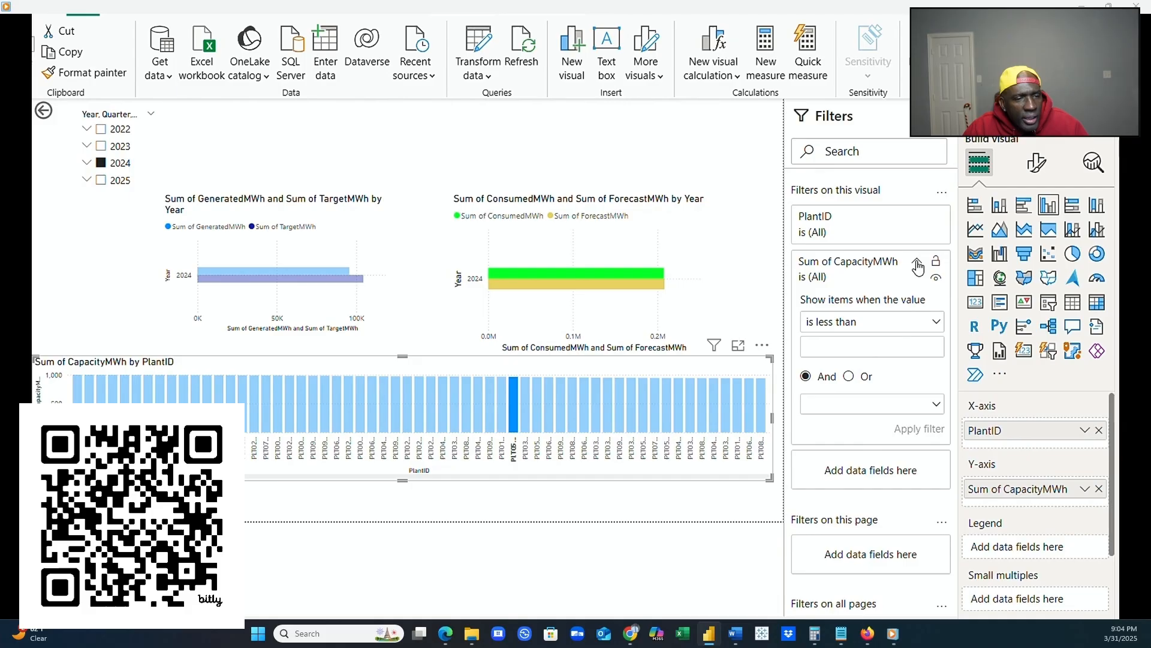
{"action": "left_click", "coordinate": [939, 328]}
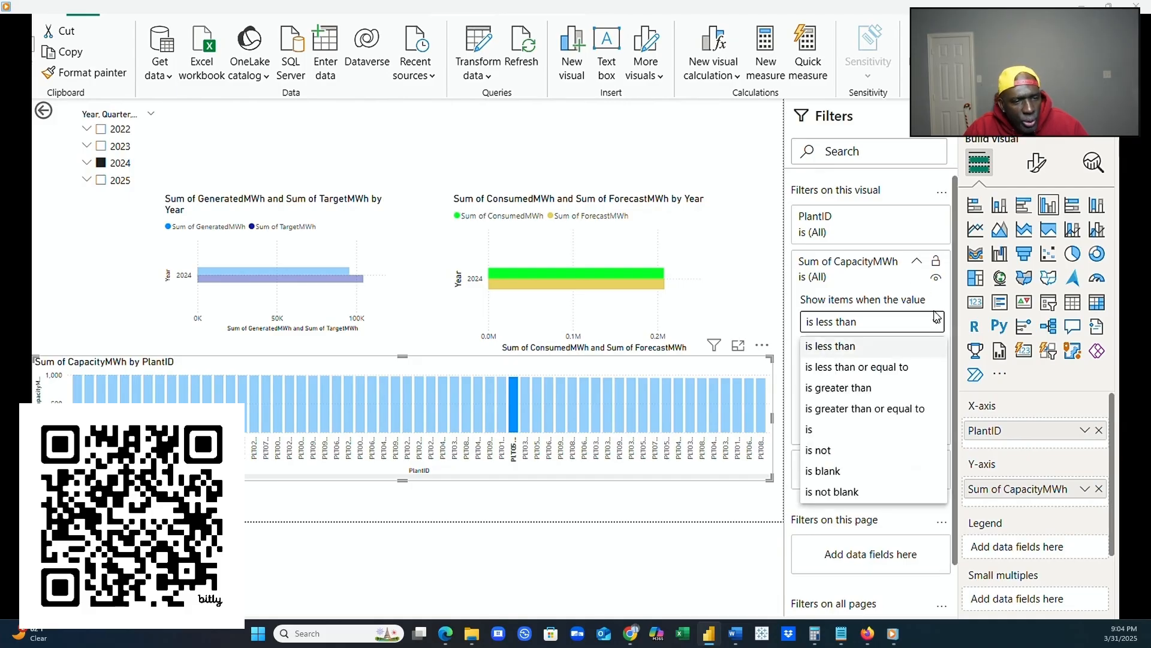
{"action": "left_click", "coordinate": [913, 292]}
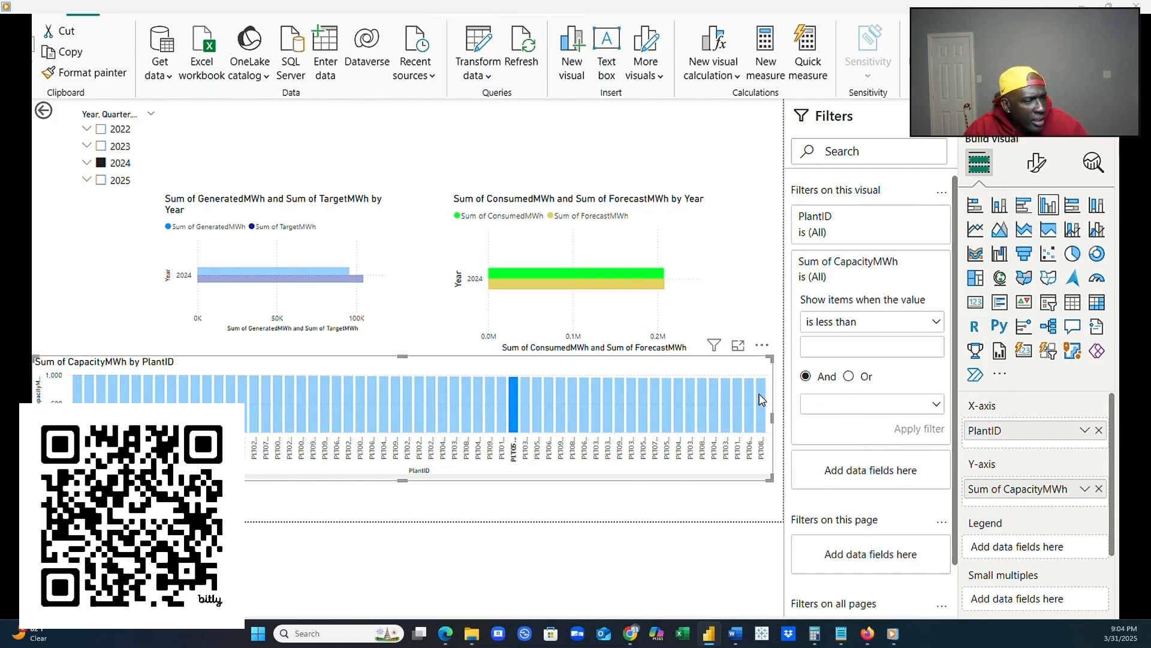
{"action": "left_click", "coordinate": [934, 117]}
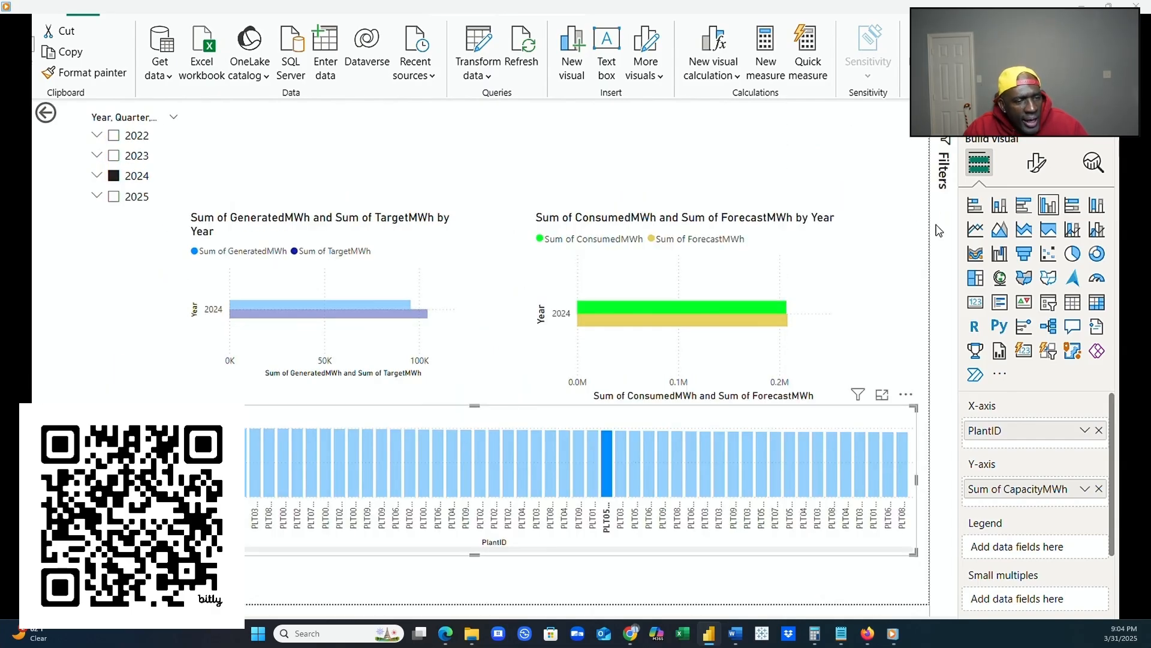
{"action": "left_click", "coordinate": [608, 485]}
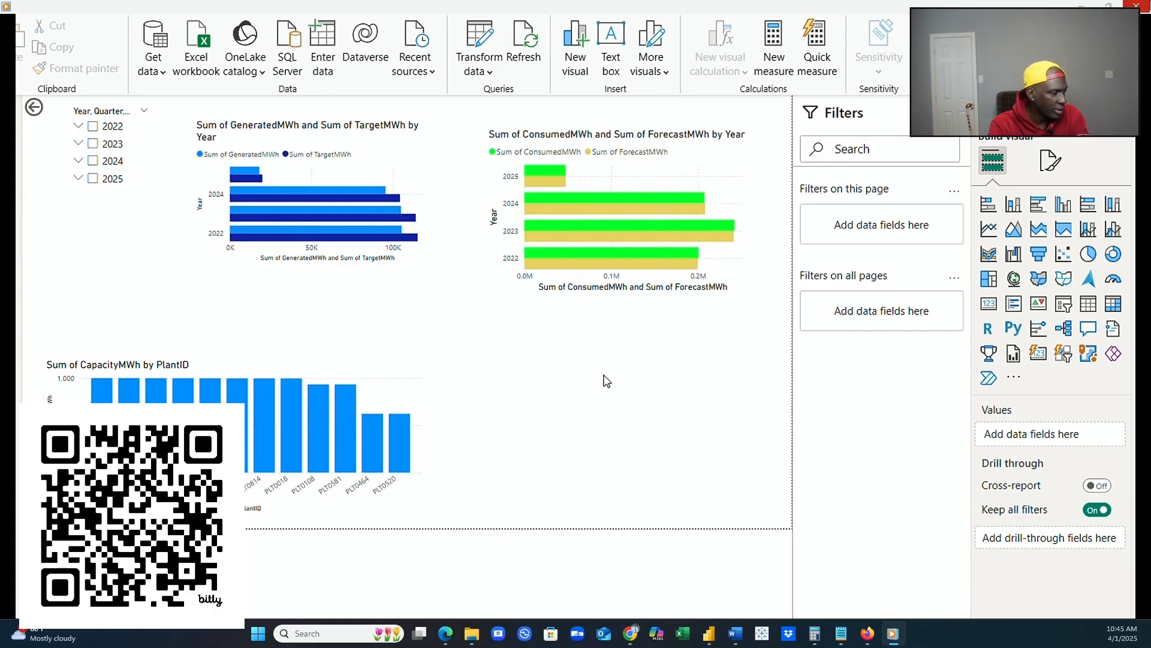
Add a shape map beside the capacity chart and enlarge it to fill the page's lower-right area.
{"action": "left_click", "coordinate": [1063, 279]}
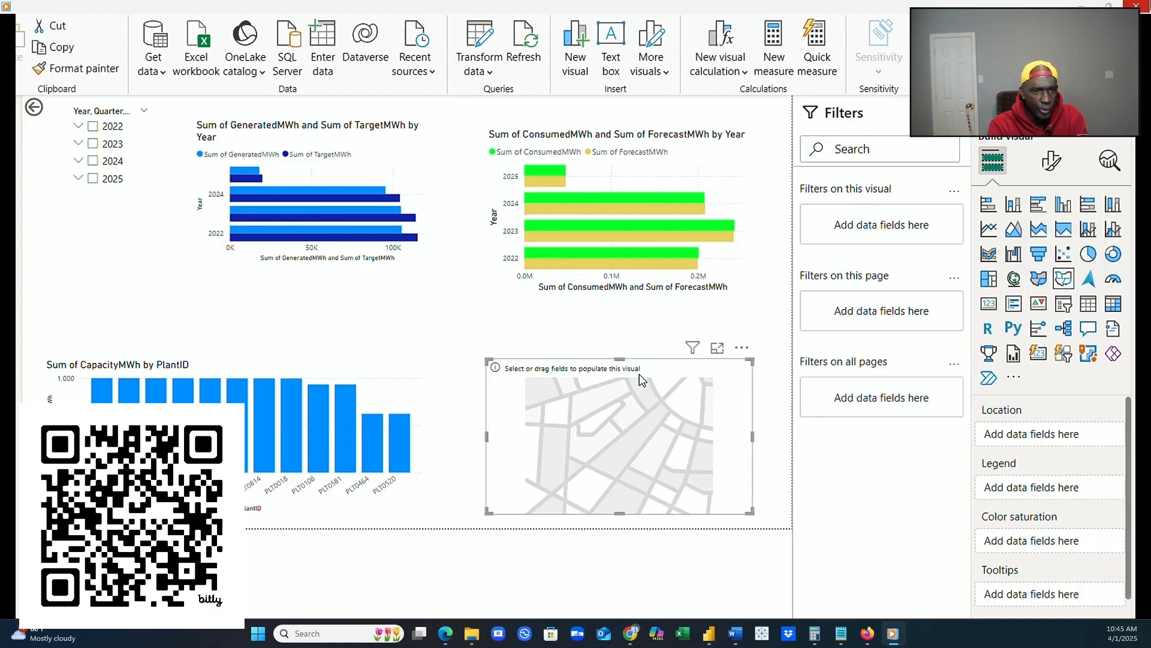
{"action": "left_click_drag", "start_coordinate": [642, 381], "coordinate": [640, 355]}
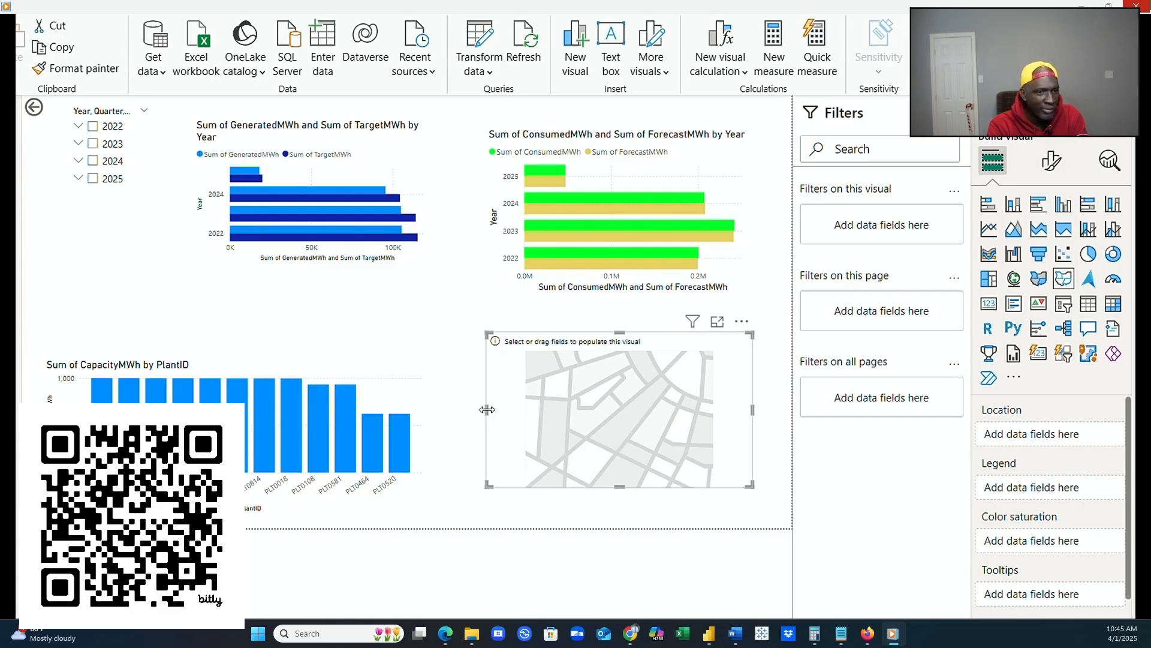
{"action": "left_click_drag", "start_coordinate": [487, 409], "coordinate": [438, 425]}
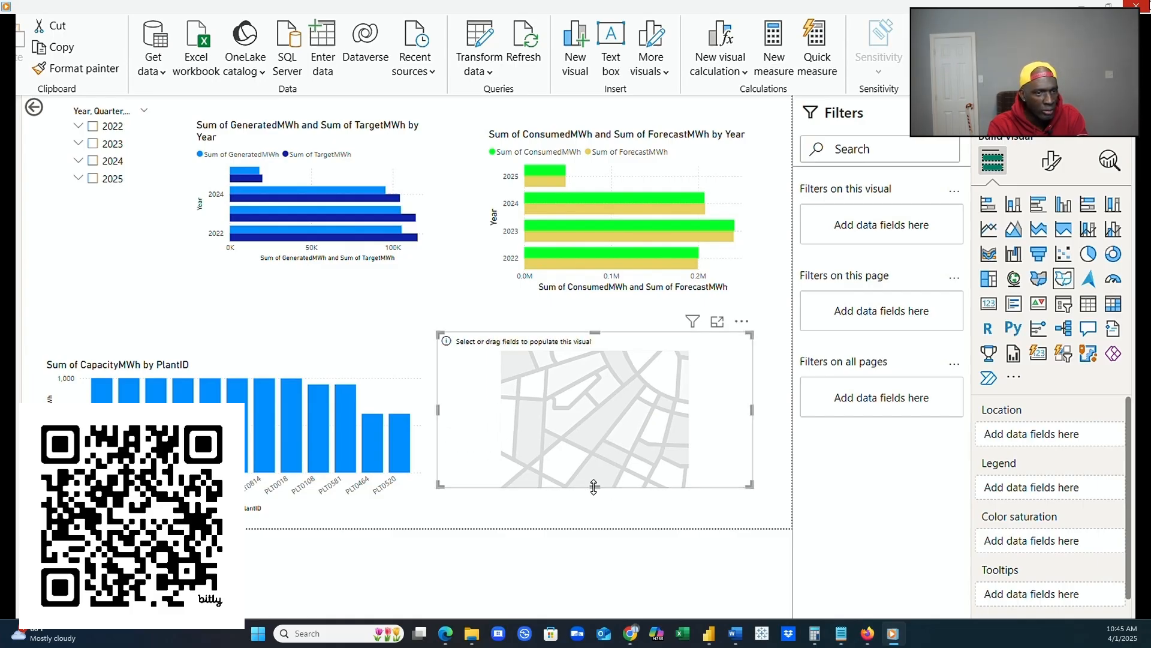
{"action": "left_click_drag", "start_coordinate": [596, 486], "coordinate": [594, 515]}
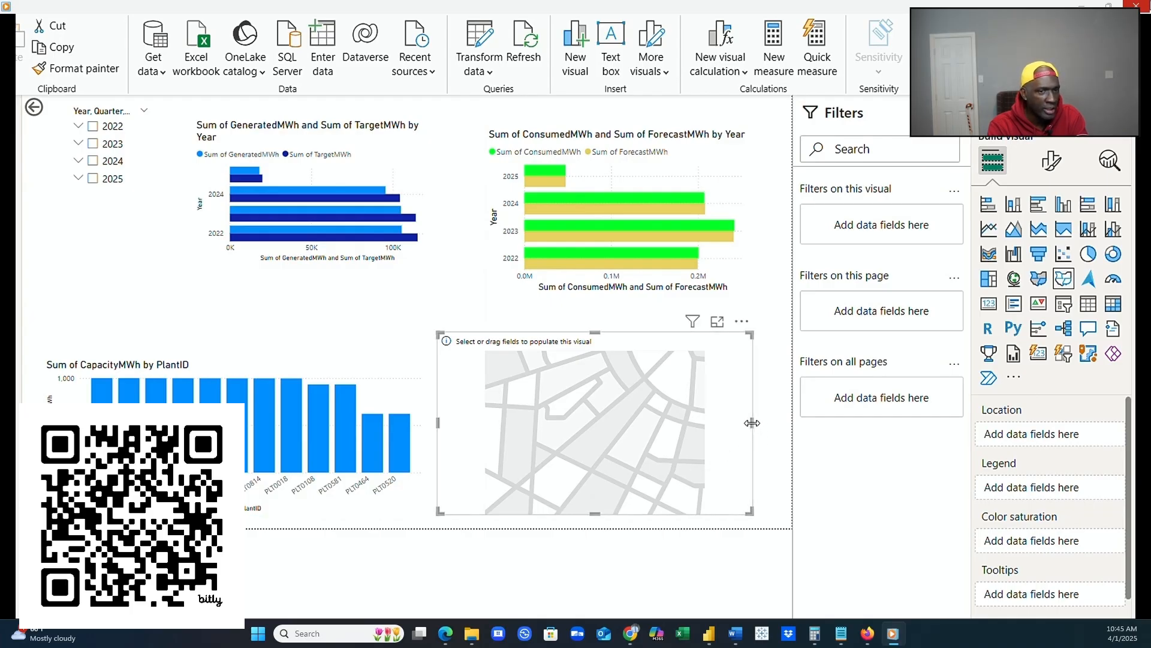
{"action": "left_click_drag", "start_coordinate": [752, 423], "coordinate": [775, 419]}
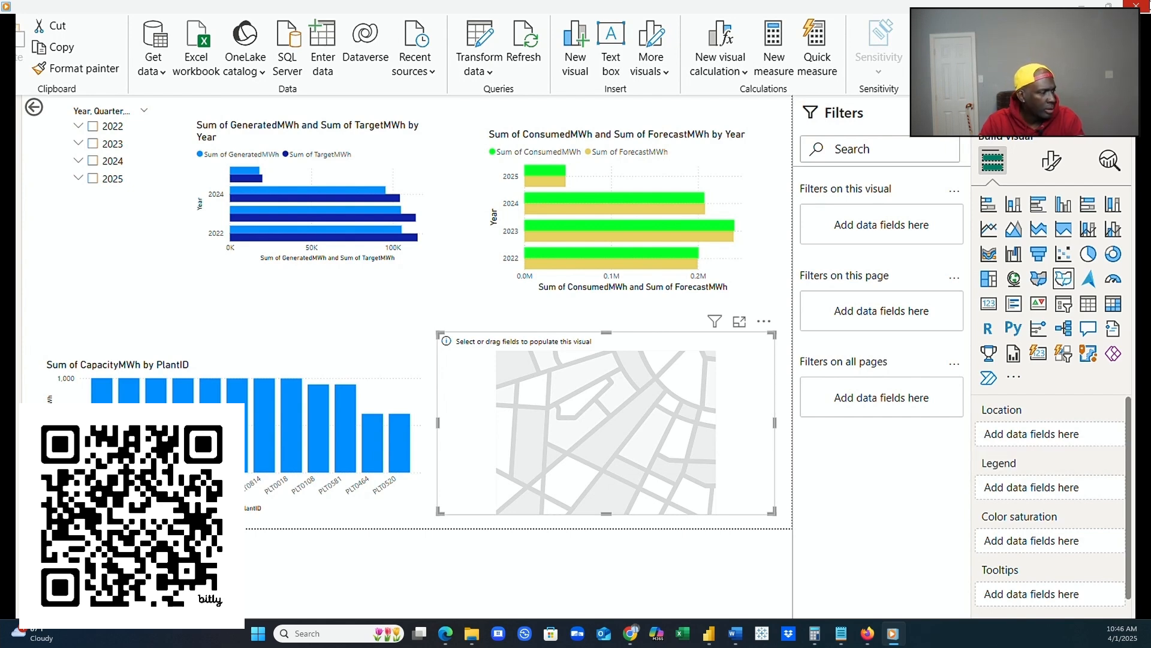
Set State as the shape map's location and CapacityMWh as its color saturation.
{"action": "left_click_drag", "start_coordinate": [1139, 517], "coordinate": [1064, 439]}
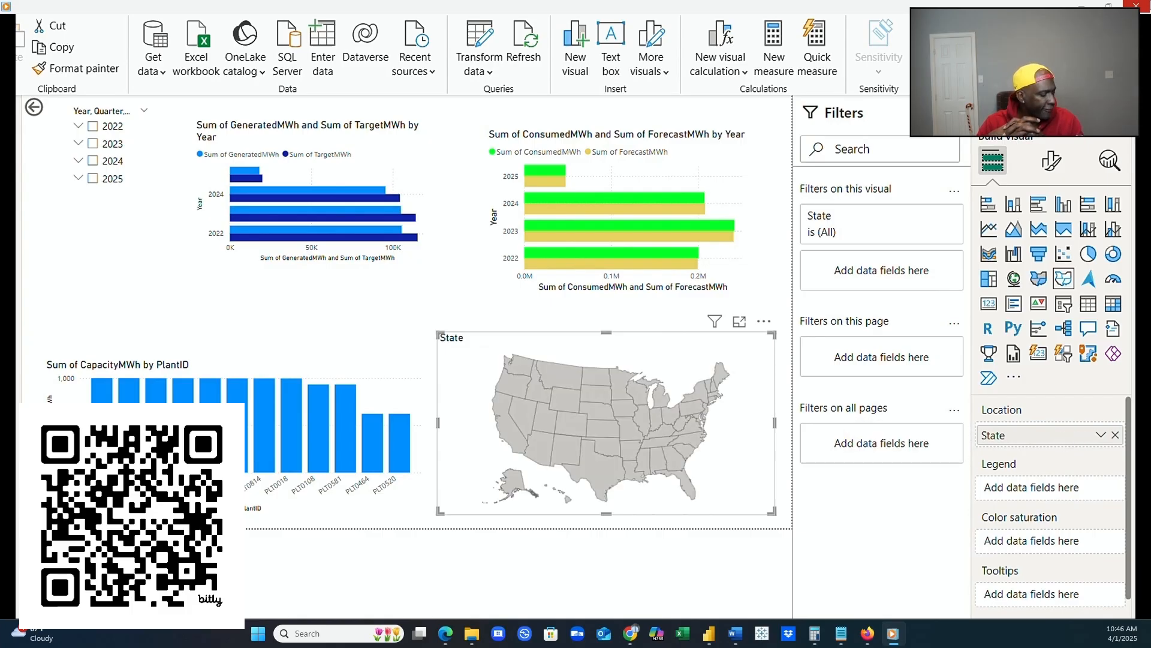
{"action": "left_click_drag", "start_coordinate": [1146, 443], "coordinate": [1073, 547]}
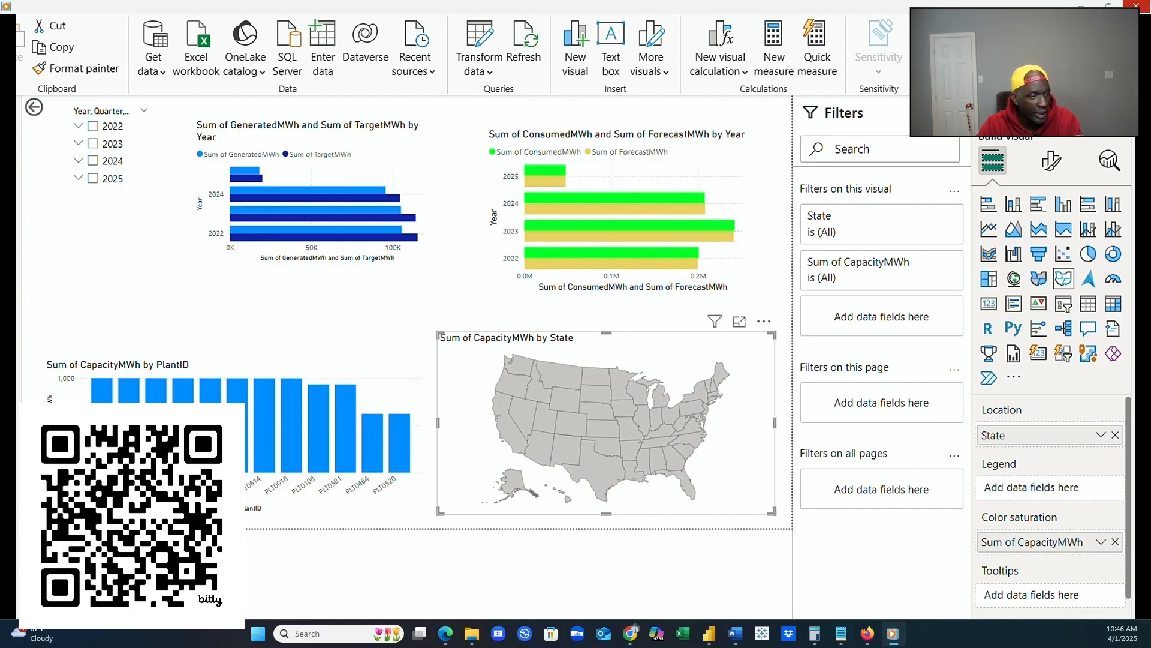
Try Location as the shape map's location field in place of State.
{"action": "left_click", "coordinate": [1115, 435]}
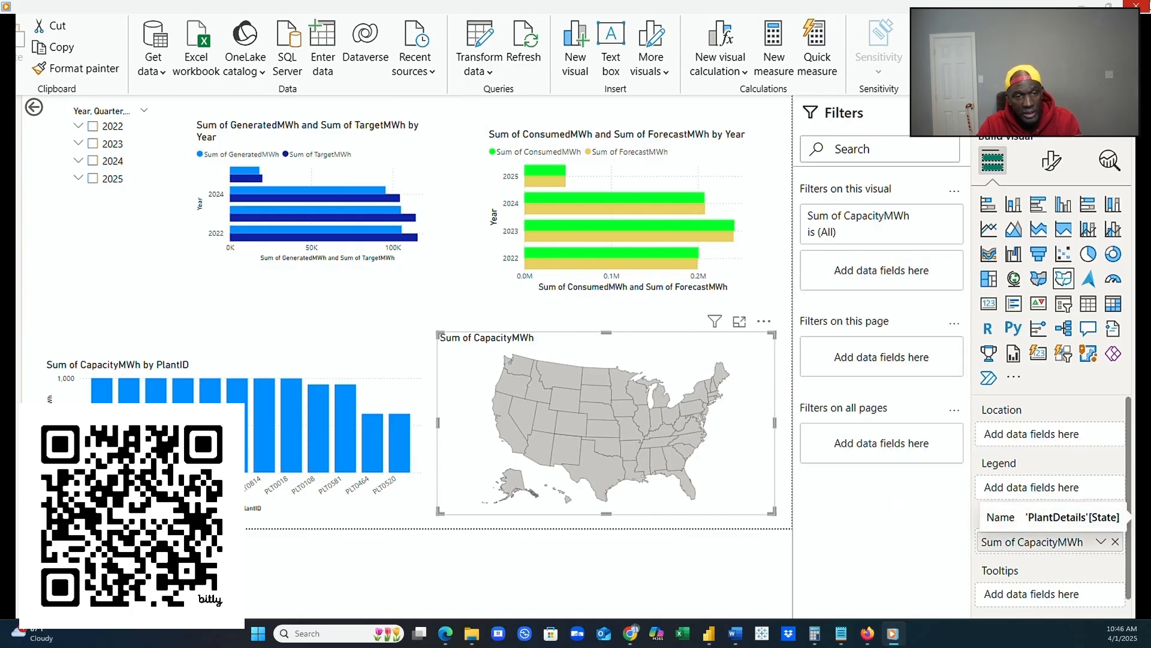
{"action": "left_click_drag", "start_coordinate": [1142, 456], "coordinate": [1046, 436]}
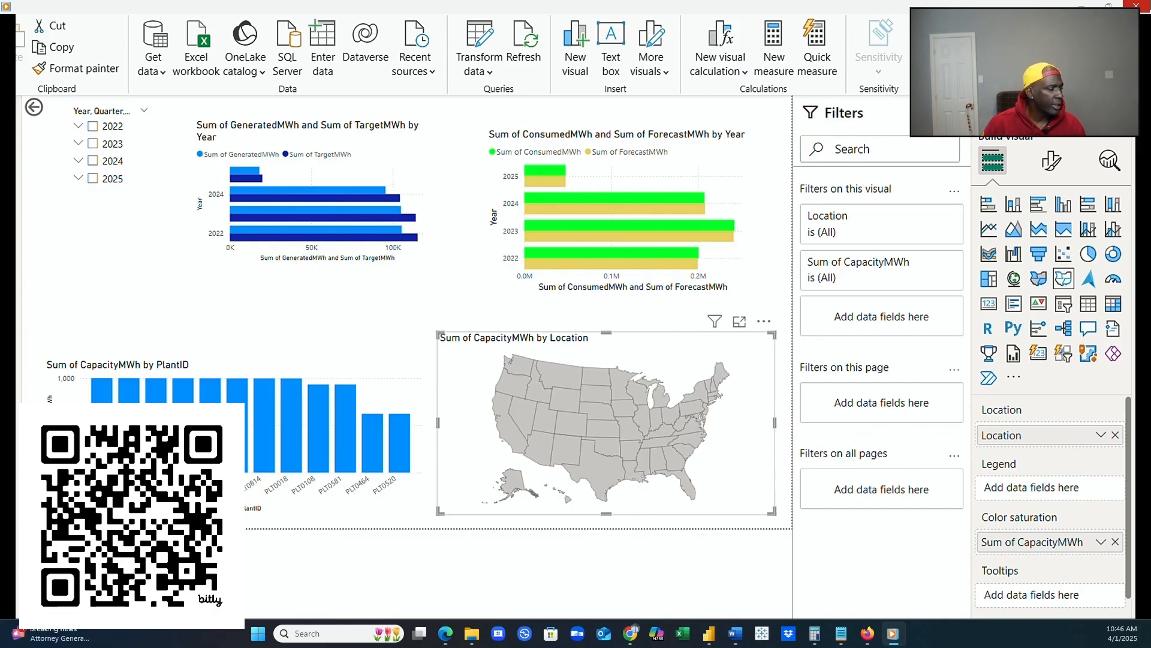
{"action": "left_click", "coordinate": [1114, 435]}
Set State as the shape map's location and ConsumedMWh_SelectedState as its color saturation.
{"action": "left_click_drag", "start_coordinate": [1127, 615], "coordinate": [1059, 437]}
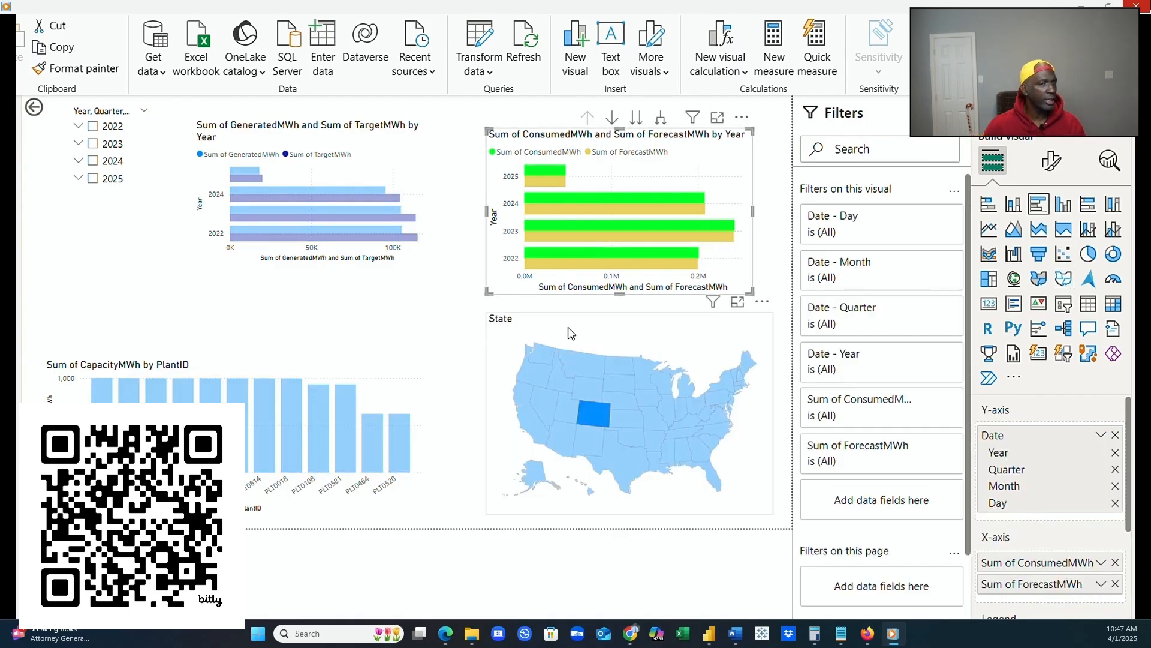
{"action": "left_click", "coordinate": [442, 330]}
{"action": "left_click", "coordinate": [736, 339]}
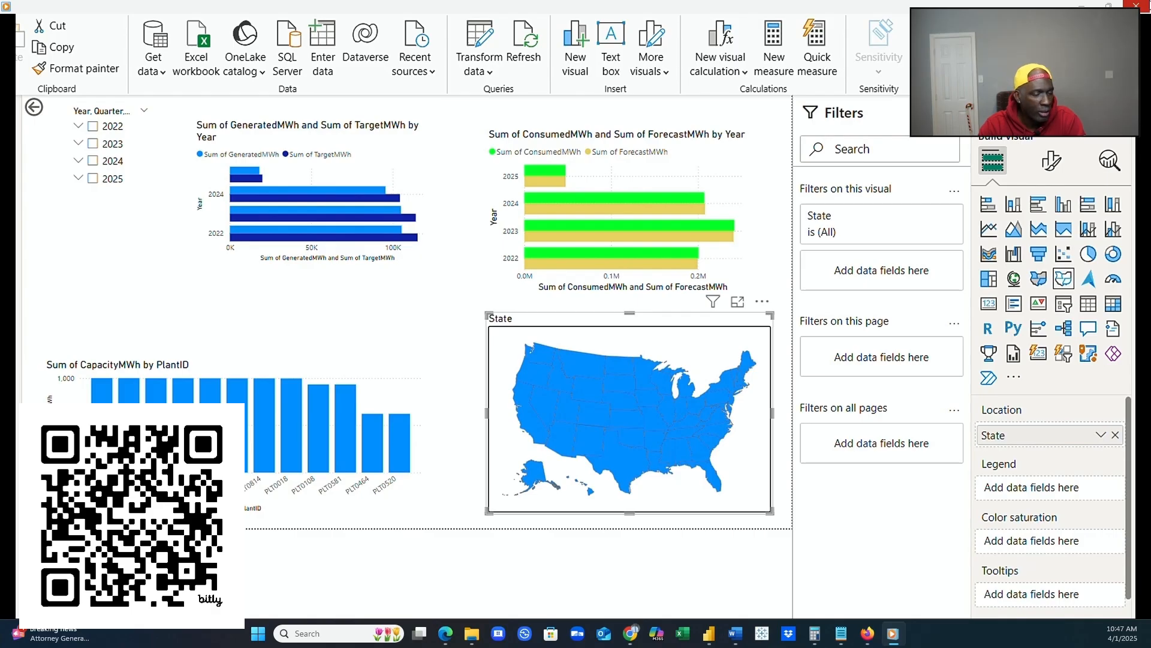
{"action": "left_click_drag", "start_coordinate": [1116, 264], "coordinate": [1085, 536]}
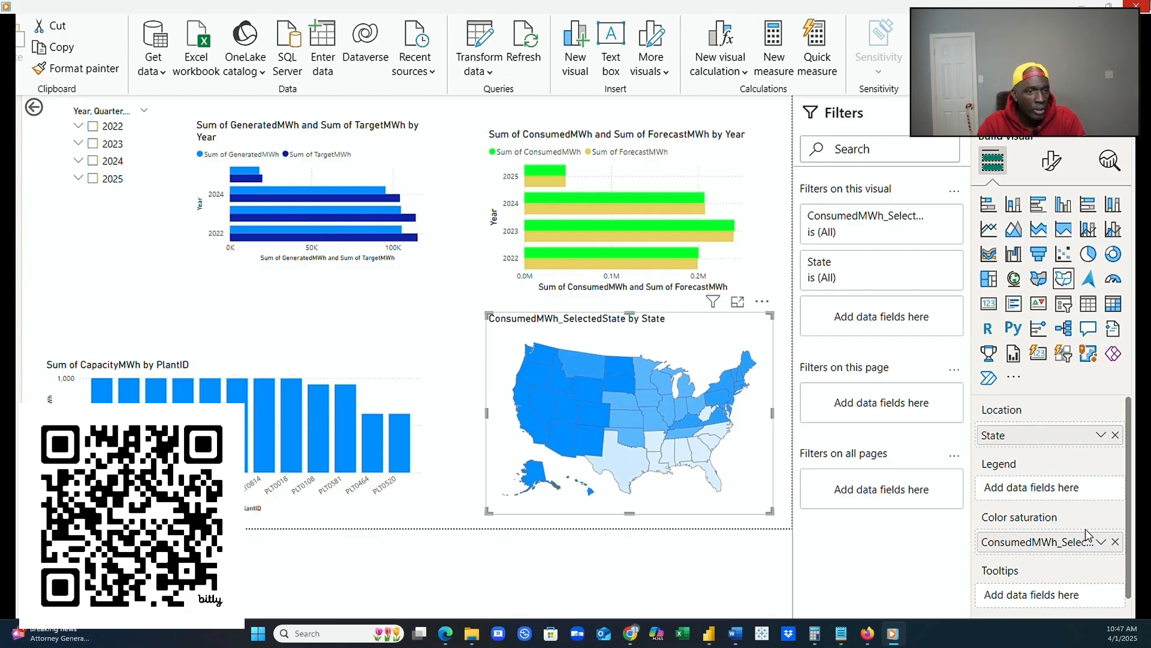
Move the generation chart down, put the shape map in its place, and shift the consumption chart into the page's upper-right corner.
{"action": "left_click", "coordinate": [390, 277]}
{"action": "left_click", "coordinate": [398, 261]}
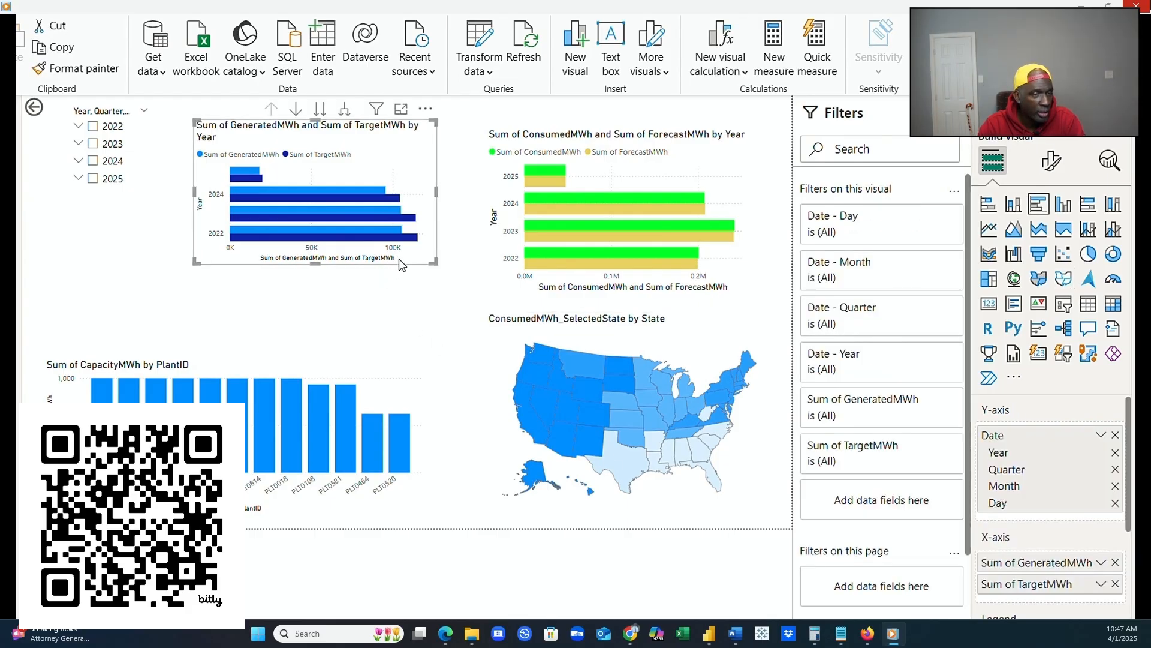
{"action": "left_click_drag", "start_coordinate": [401, 293], "coordinate": [468, 477]}
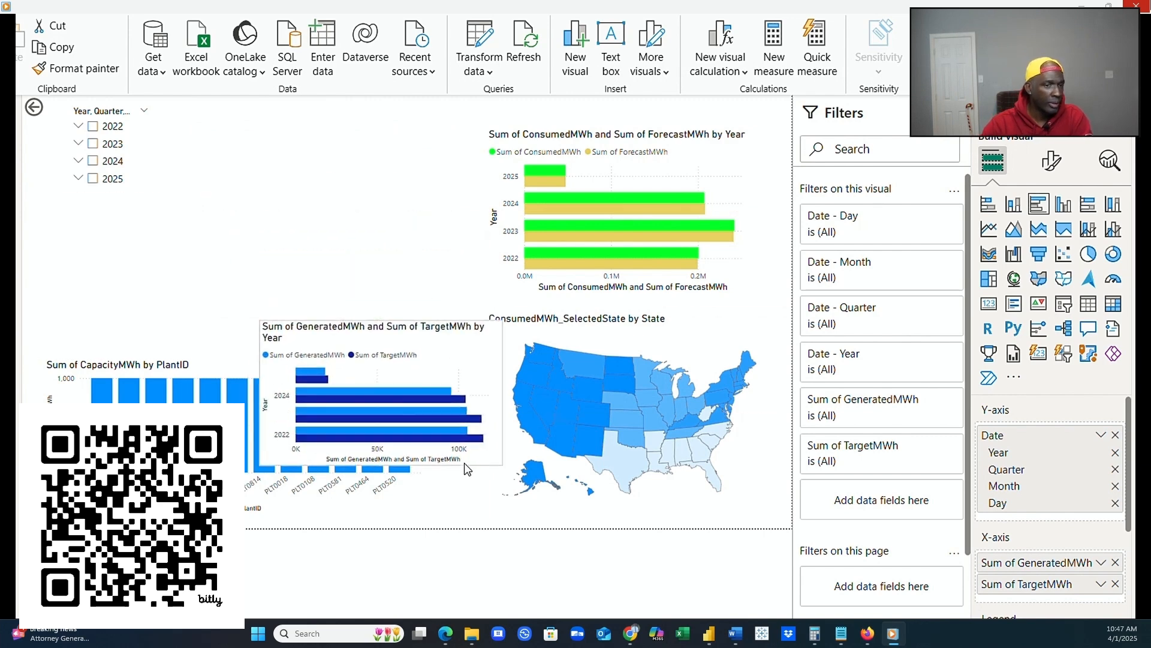
{"action": "left_click", "coordinate": [667, 328]}
{"action": "left_click_drag", "start_coordinate": [666, 329], "coordinate": [378, 148]}
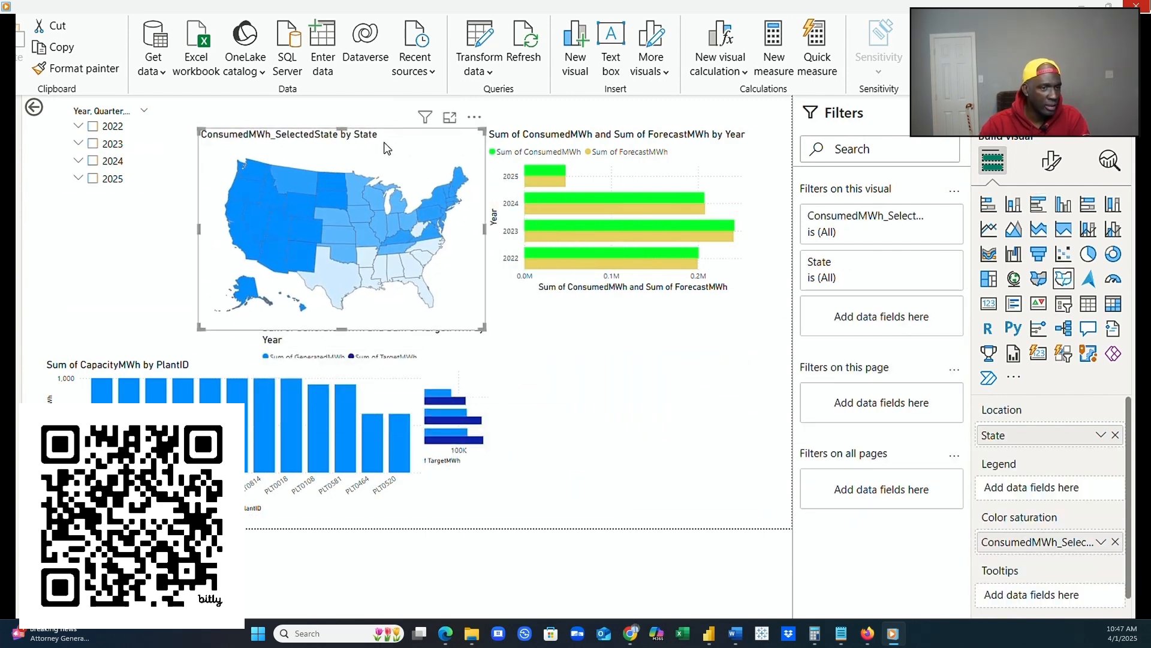
{"action": "left_click", "coordinate": [711, 134]}
{"action": "left_click_drag", "start_coordinate": [711, 134], "coordinate": [746, 144]}
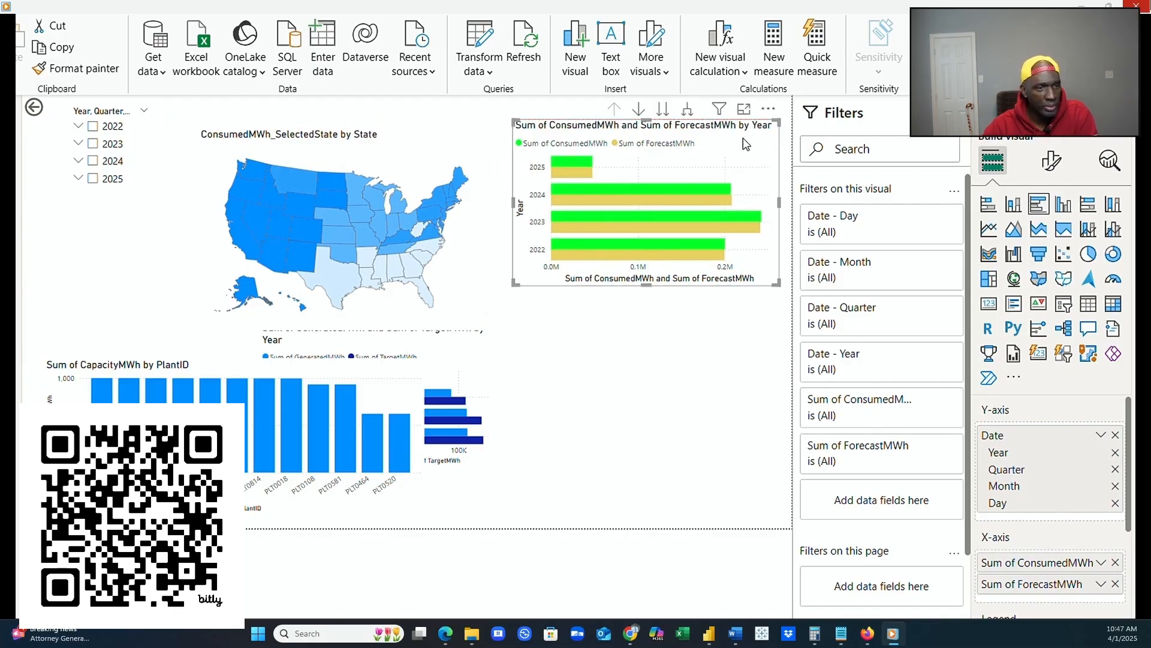
Add a Q&A visual between the shape map and the consumption chart and open its options.
{"action": "left_click", "coordinate": [478, 164]}
{"action": "double_click", "coordinate": [486, 164]}
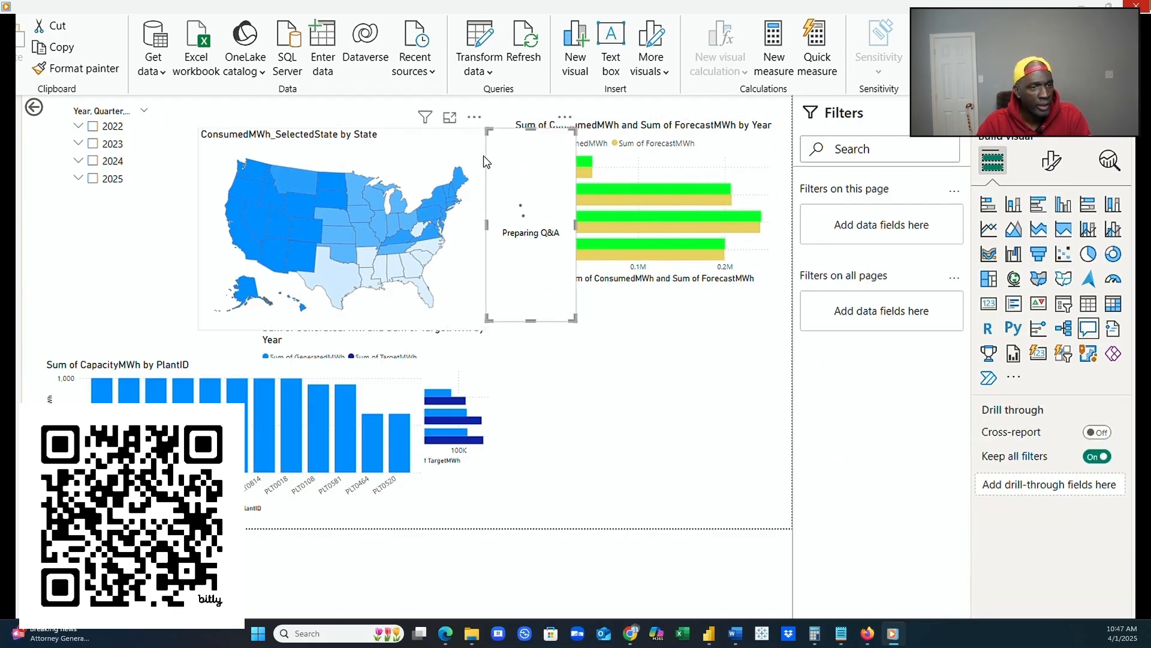
{"action": "left_click", "coordinate": [483, 156]}
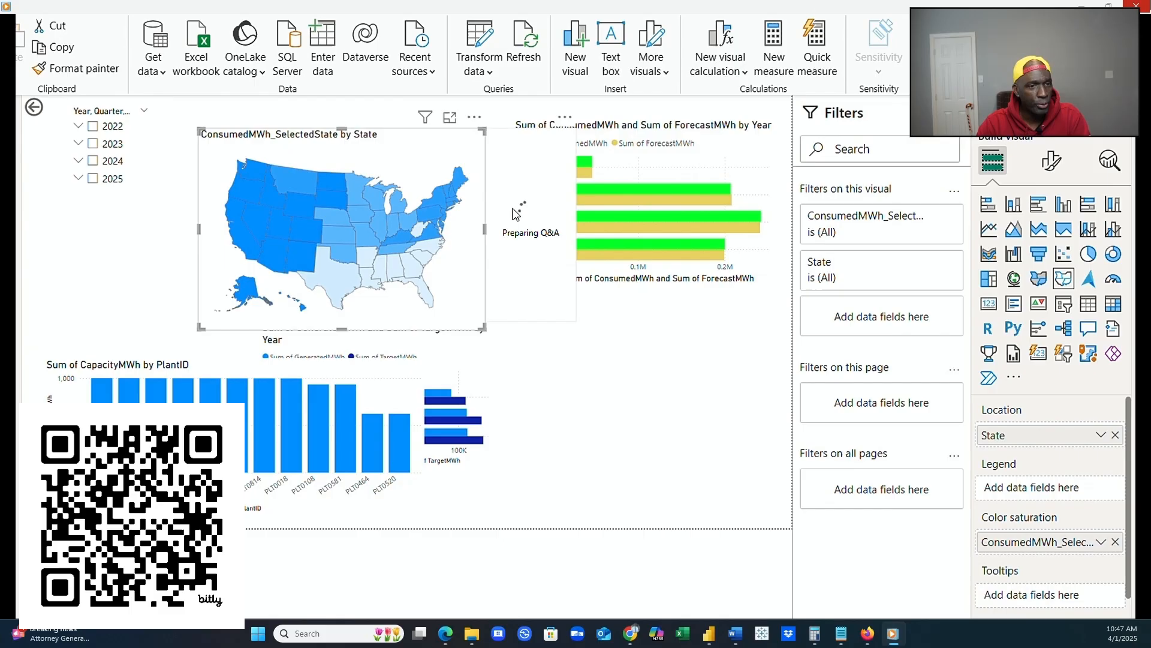
{"action": "left_click", "coordinate": [563, 133]}
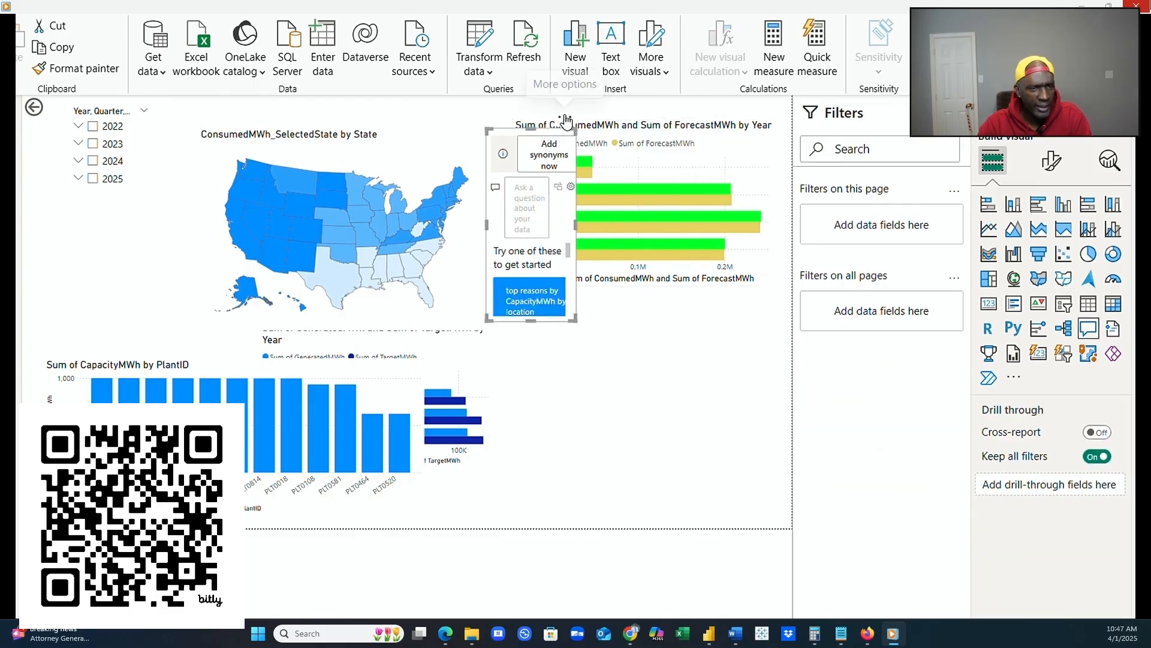
{"action": "left_click", "coordinate": [565, 119]}
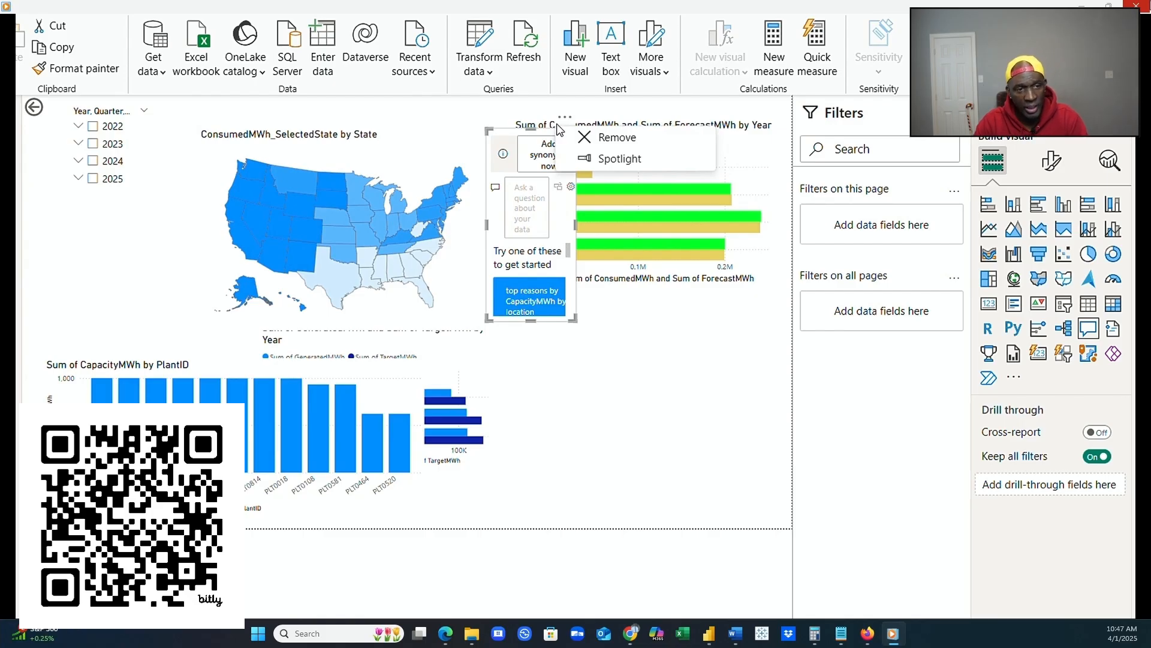
Move the generation chart below the consumption chart and remove the Q&A visual from the page.
{"action": "left_click", "coordinate": [437, 365]}
{"action": "left_click_drag", "start_coordinate": [464, 363], "coordinate": [721, 401]}
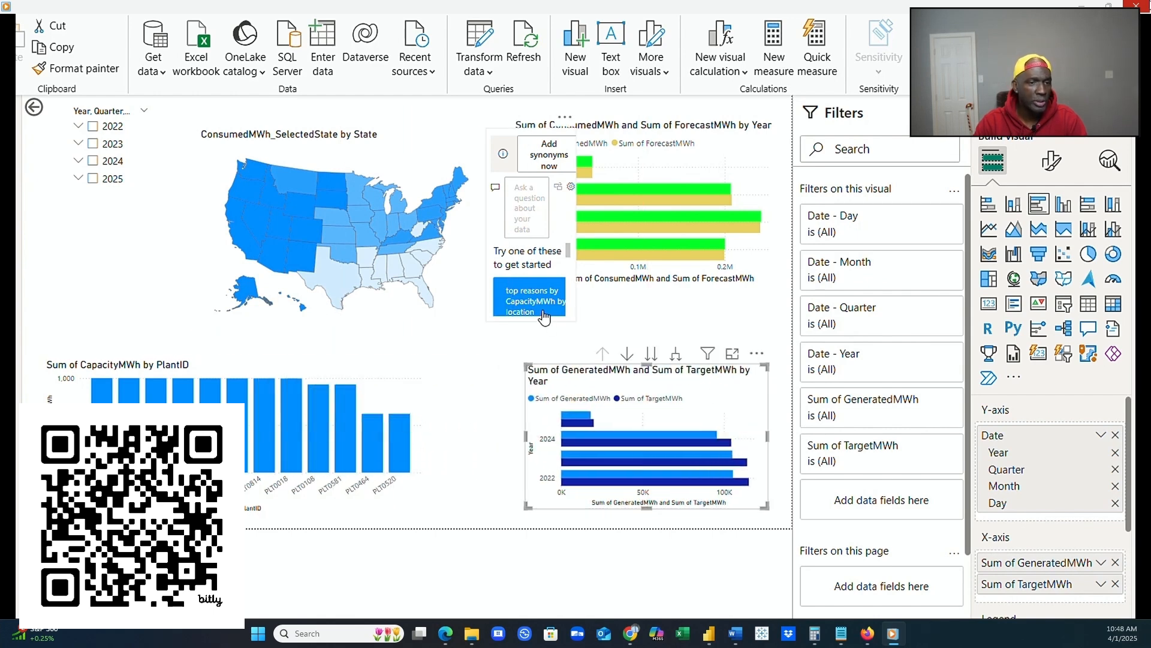
{"action": "right_click", "coordinate": [564, 123]}
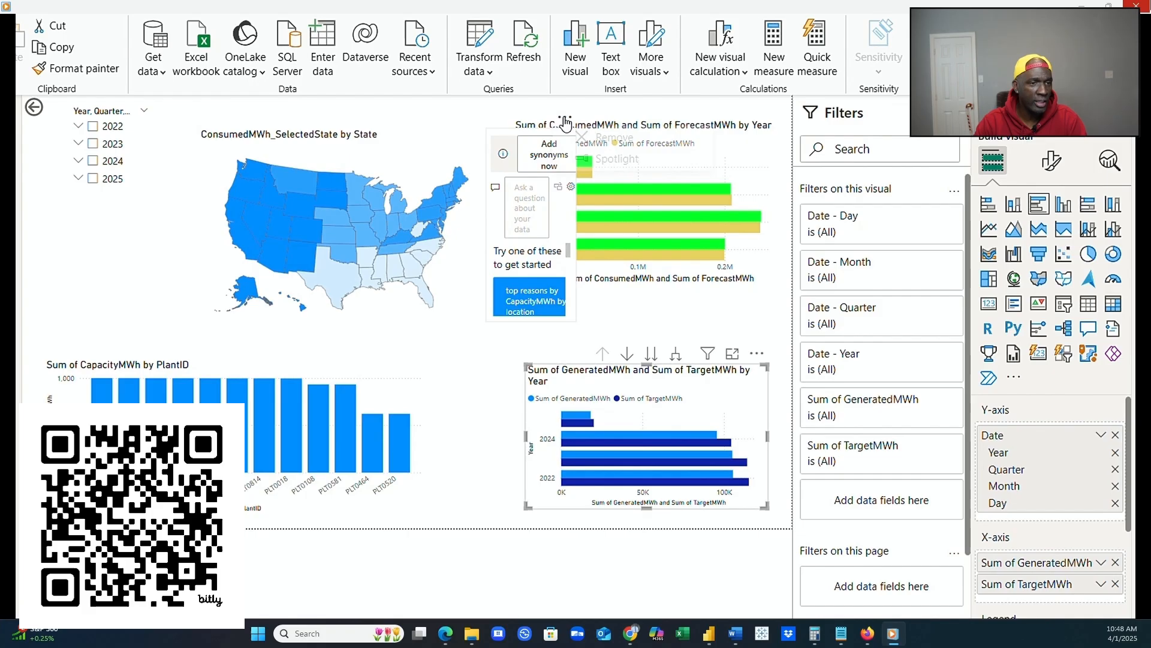
{"action": "left_click", "coordinate": [611, 137]}
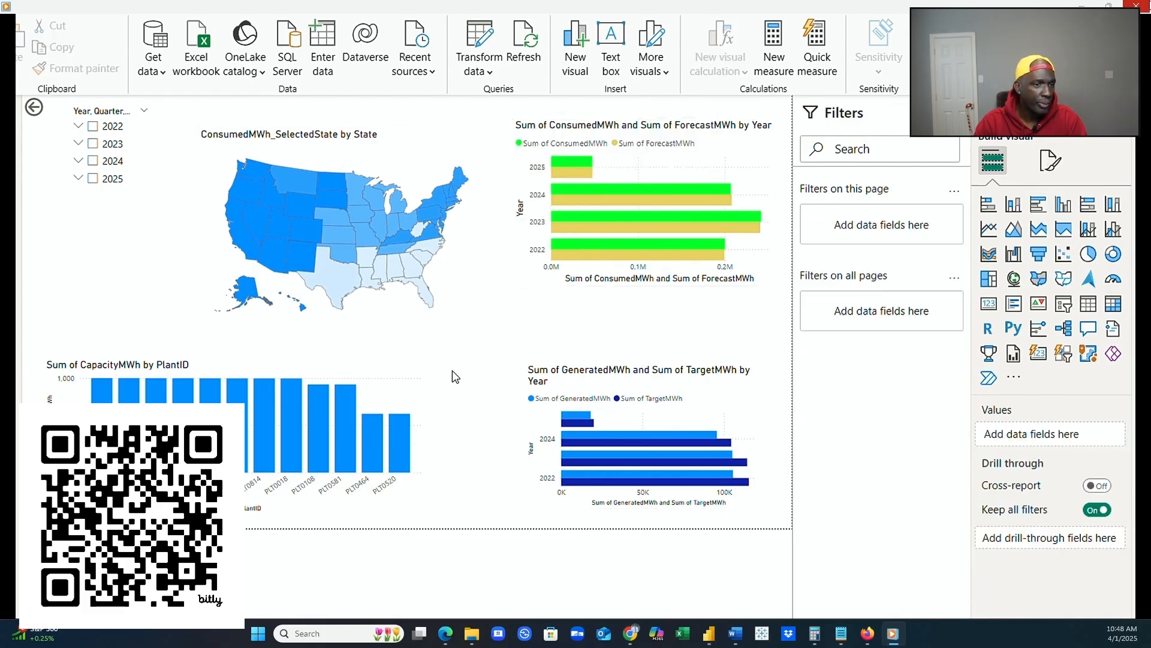
Widen the shape map on both sides and shift the capacity chart to the right beneath it.
{"action": "left_click", "coordinate": [420, 380]}
{"action": "left_click", "coordinate": [370, 277]}
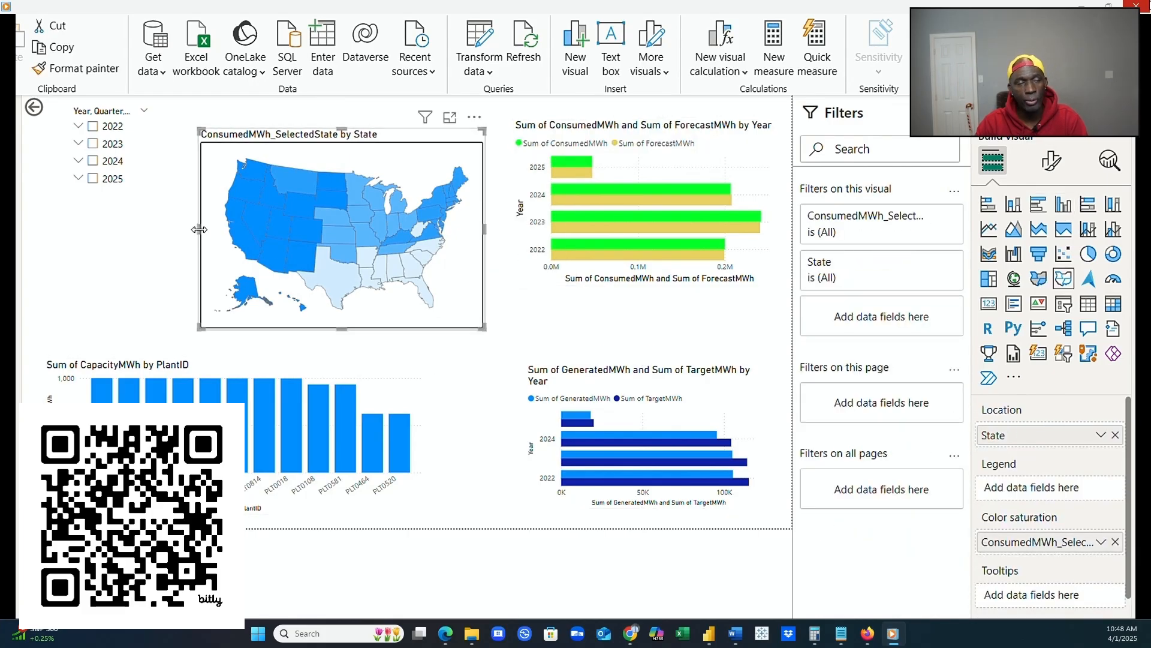
{"action": "left_click_drag", "start_coordinate": [198, 229], "coordinate": [156, 229]}
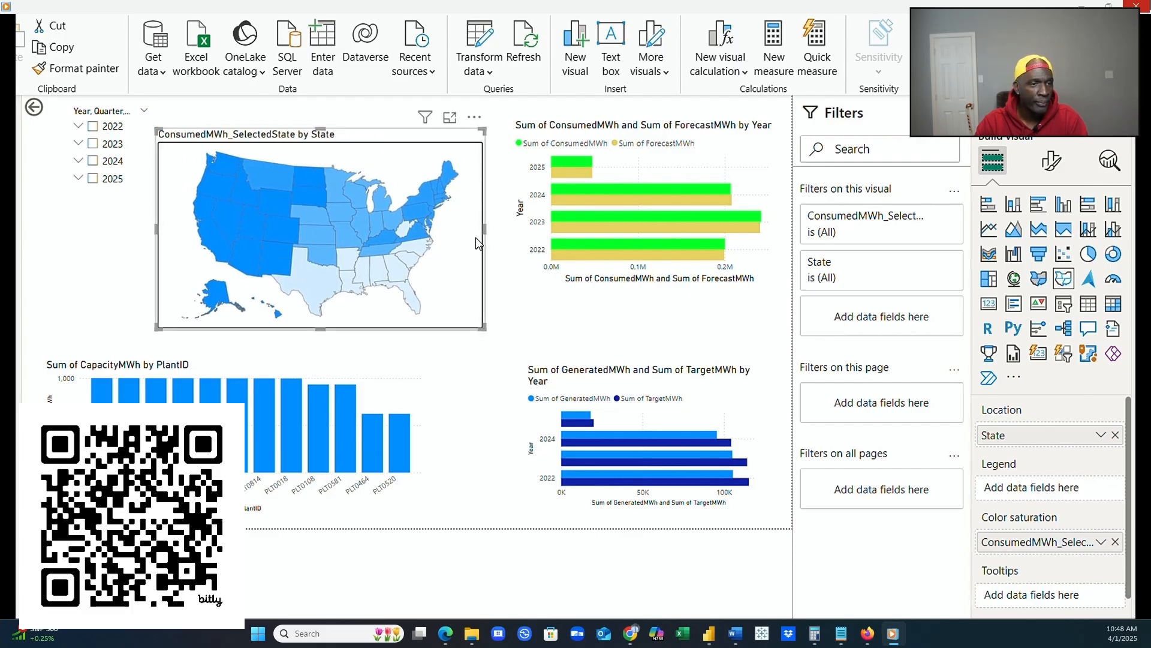
{"action": "left_click_drag", "start_coordinate": [484, 230], "coordinate": [511, 234]}
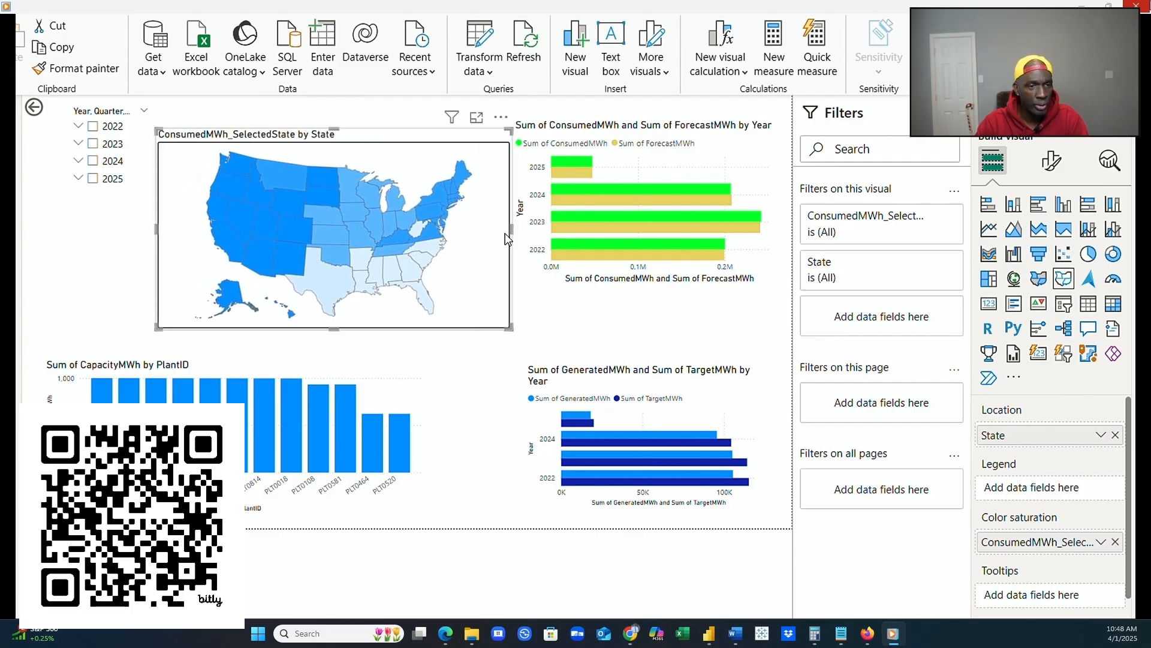
{"action": "left_click", "coordinate": [394, 400]}
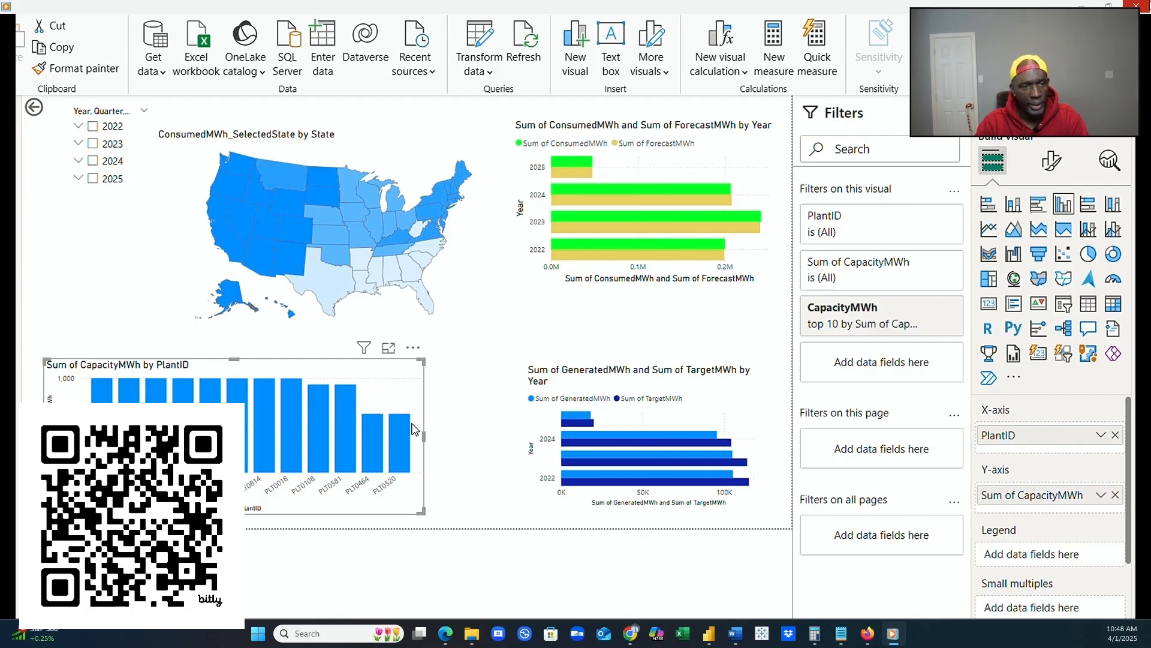
{"action": "left_click_drag", "start_coordinate": [424, 452], "coordinate": [467, 456]}
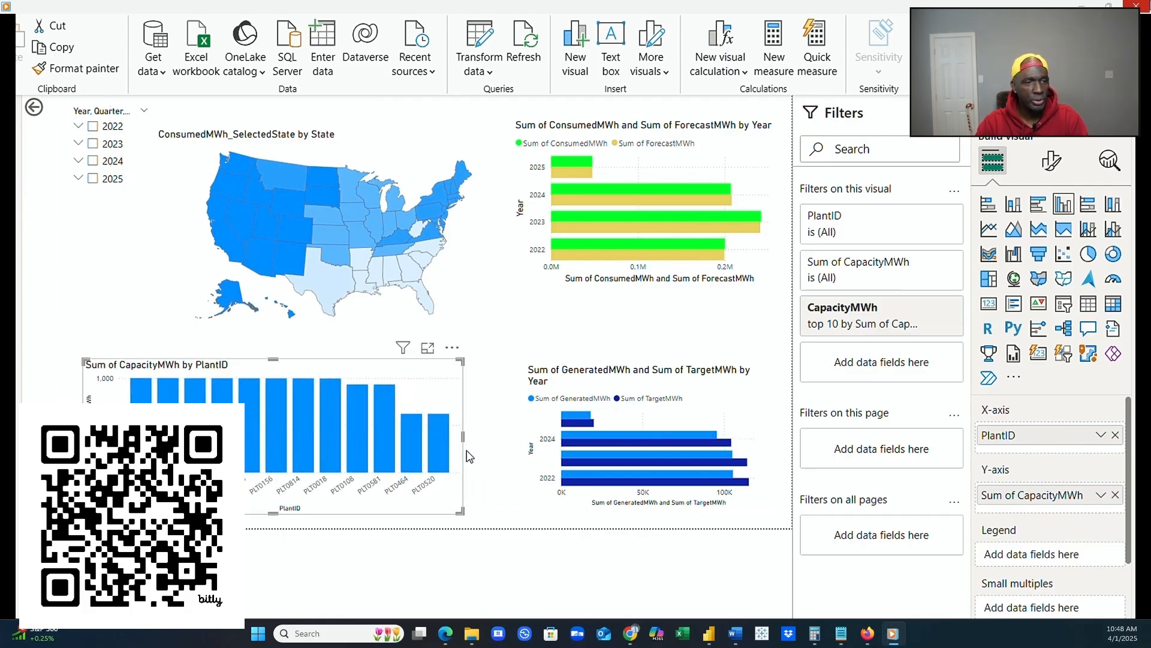
Filter the page to 2025, 2024 and 2023 in turn to compare the map and charts, and clear the year selection.
{"action": "left_click", "coordinate": [103, 181]}
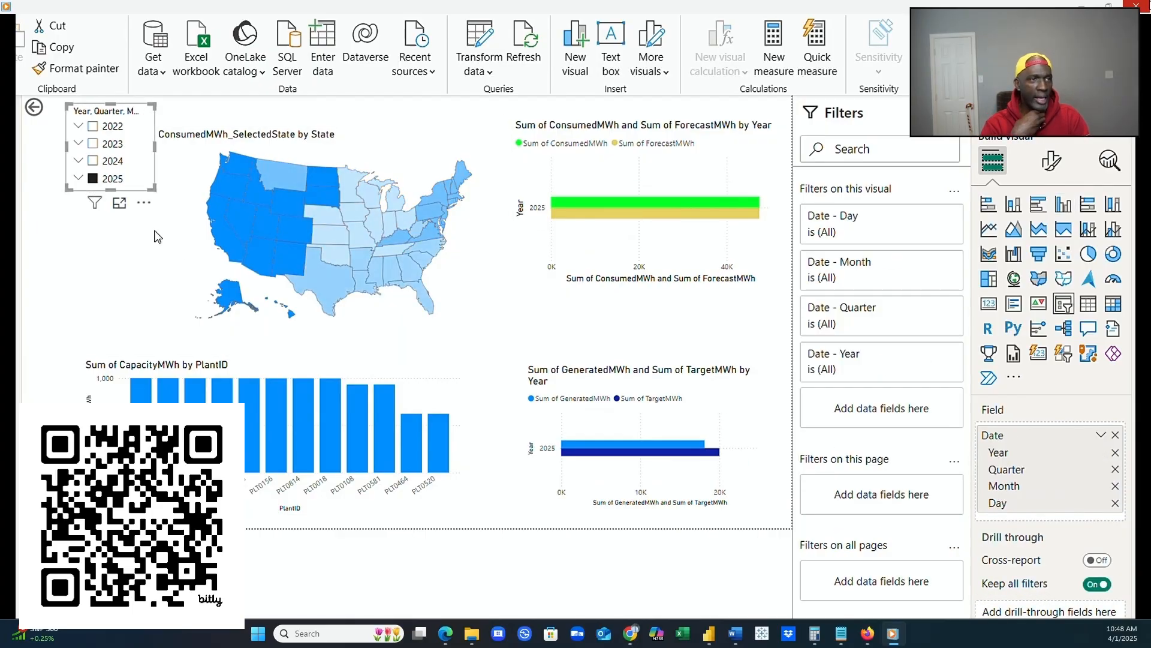
{"action": "left_click", "coordinate": [93, 161]}
{"action": "left_click", "coordinate": [93, 144]}
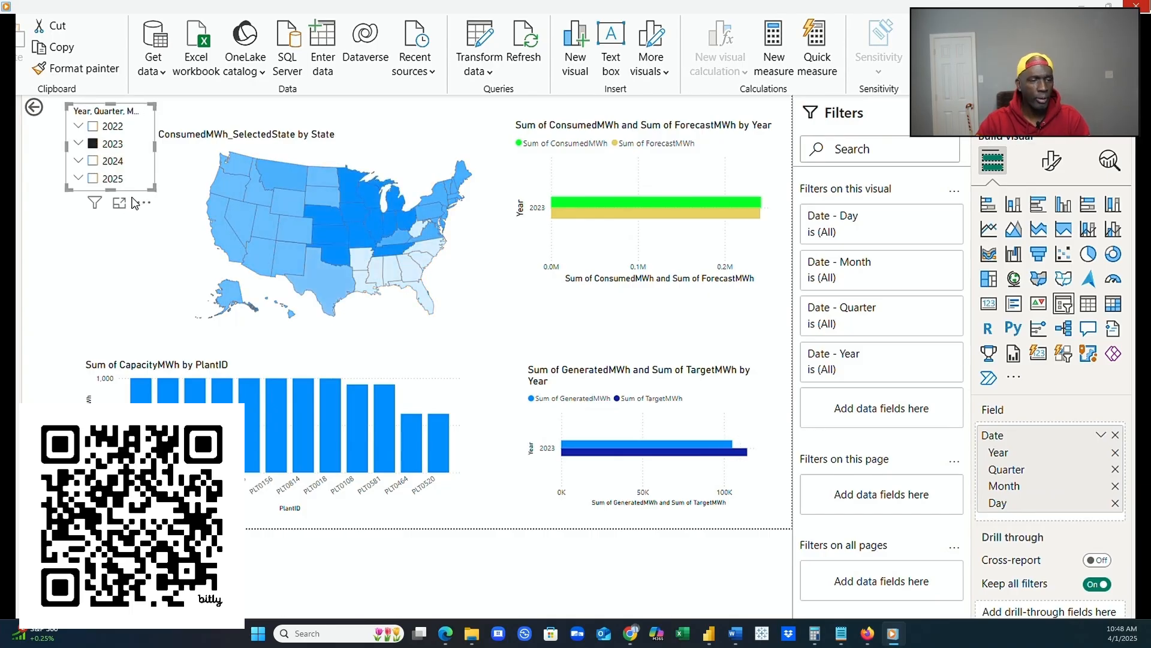
{"action": "left_click", "coordinate": [92, 145]}
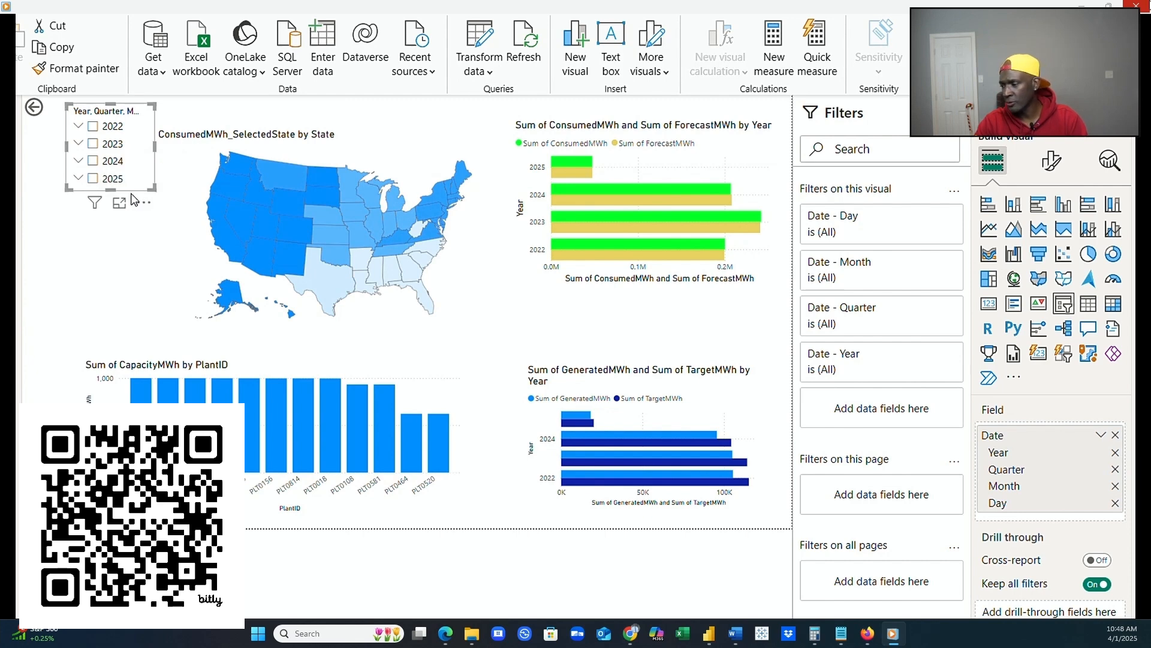
Move the year slicer onto the upper-left corner of the shape map.
{"action": "left_click", "coordinate": [167, 198]}
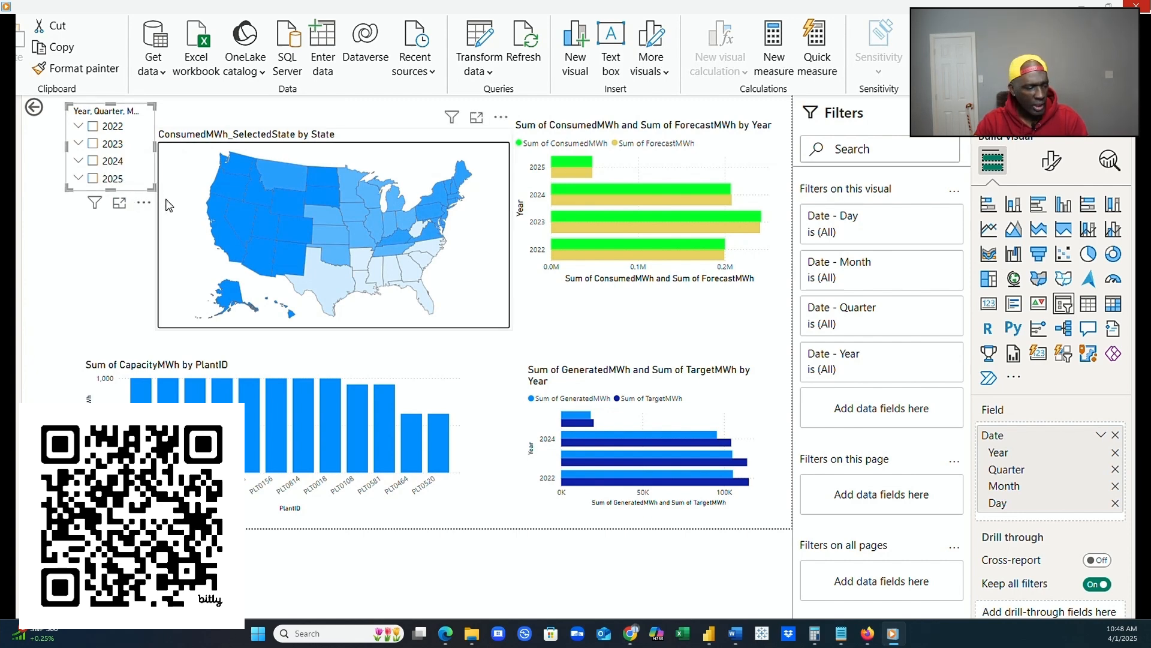
{"action": "left_click", "coordinate": [138, 189]}
{"action": "left_click_drag", "start_coordinate": [138, 190], "coordinate": [263, 216]}
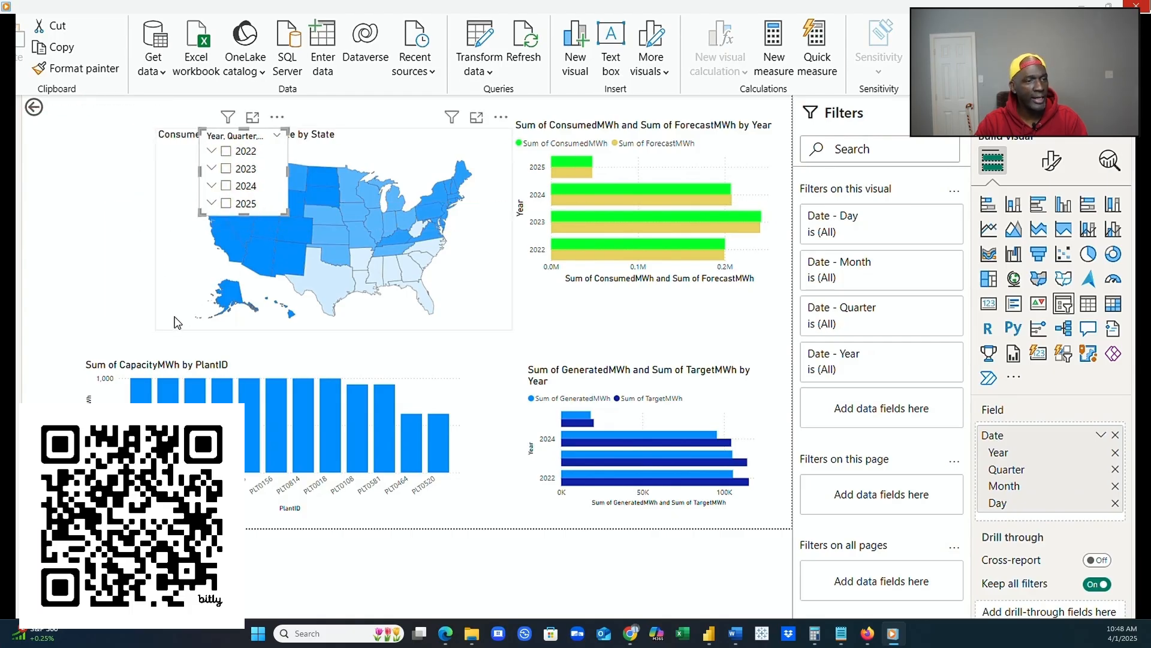
Resize the shape map from its left edge, finally narrowing it to uncover the year slicer's checkboxes.
{"action": "left_click", "coordinate": [283, 332]}
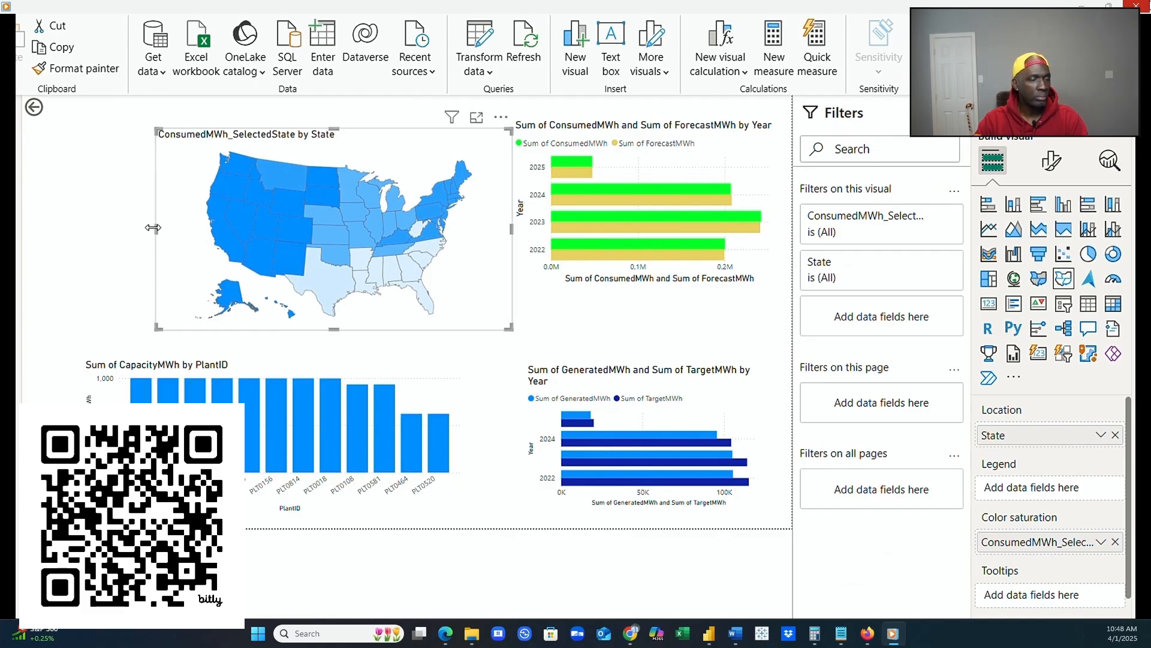
{"action": "left_click_drag", "start_coordinate": [156, 228], "coordinate": [83, 240]}
{"action": "left_click", "coordinate": [483, 377]}
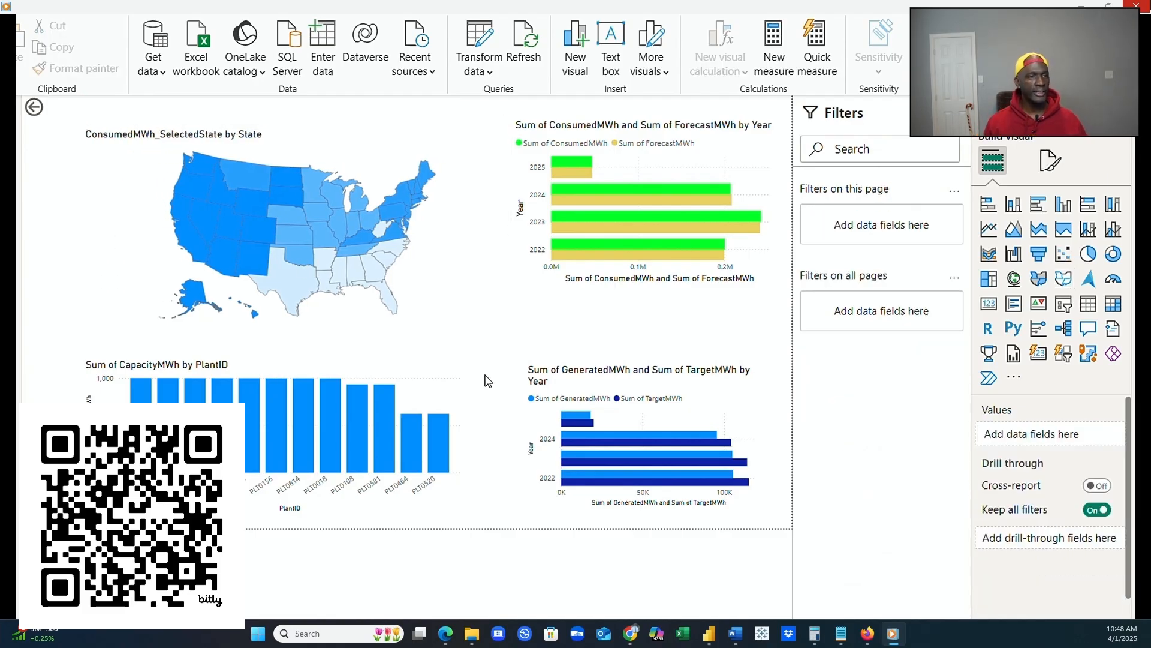
{"action": "left_click", "coordinate": [454, 225]}
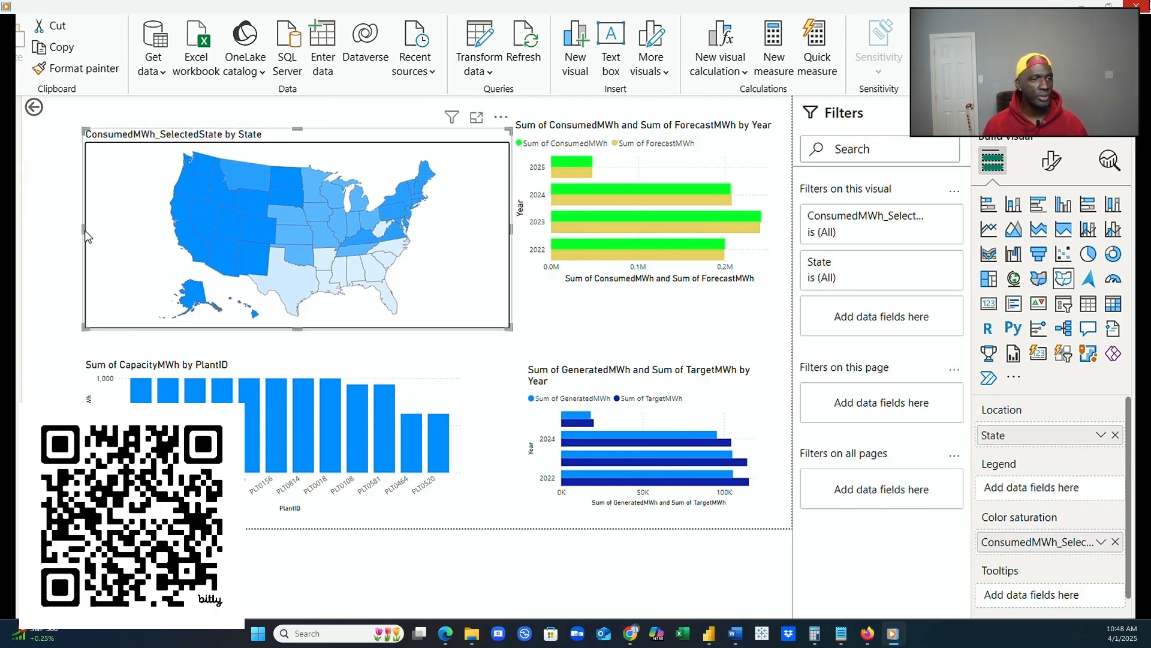
{"action": "left_click_drag", "start_coordinate": [84, 229], "coordinate": [225, 242]}
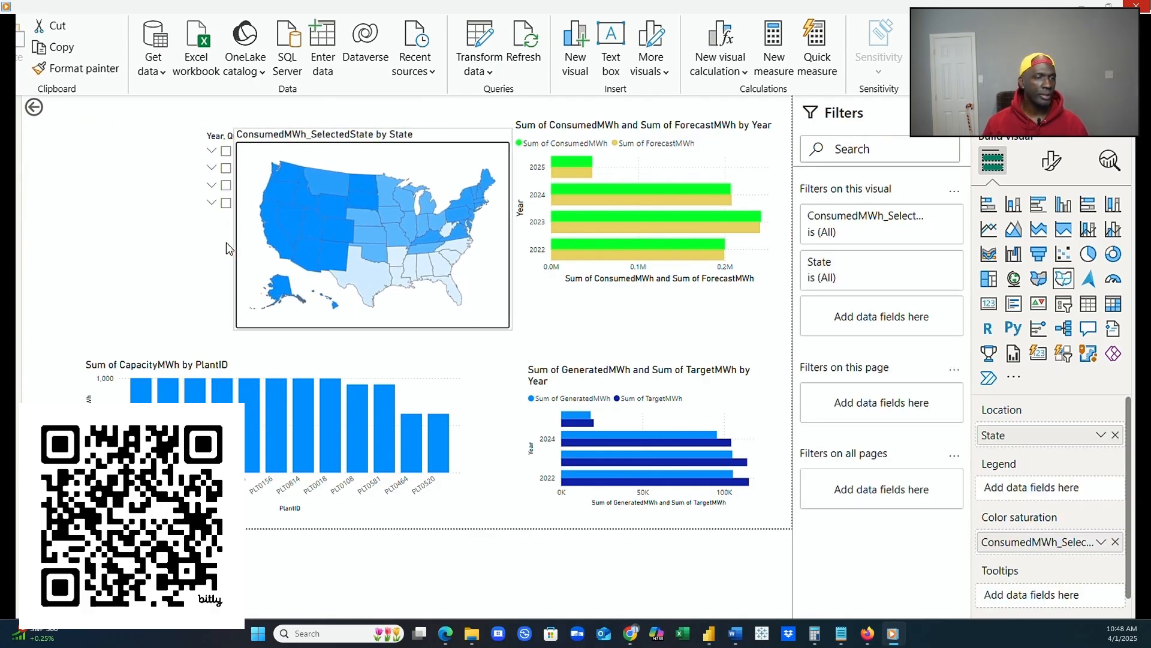
Filter the page to 2025 and bring the year slicer forward over the shape map.
{"action": "left_click", "coordinate": [222, 214]}
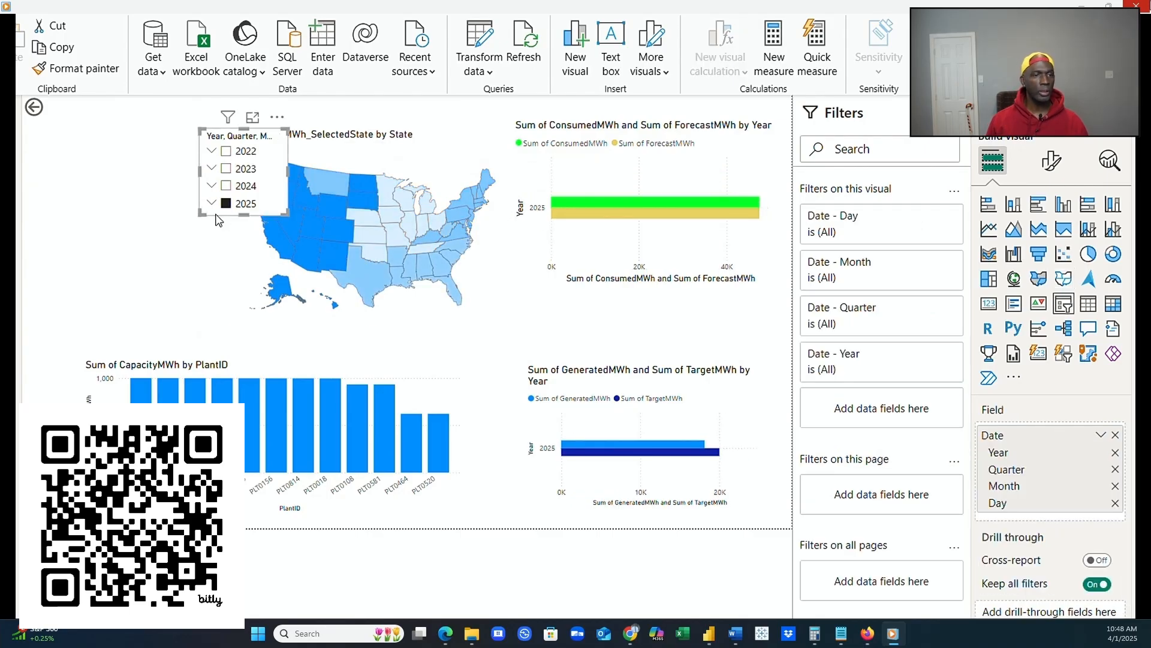
{"action": "right_click", "coordinate": [219, 217]}
{"action": "mouse_move", "coordinate": [217, 220]}
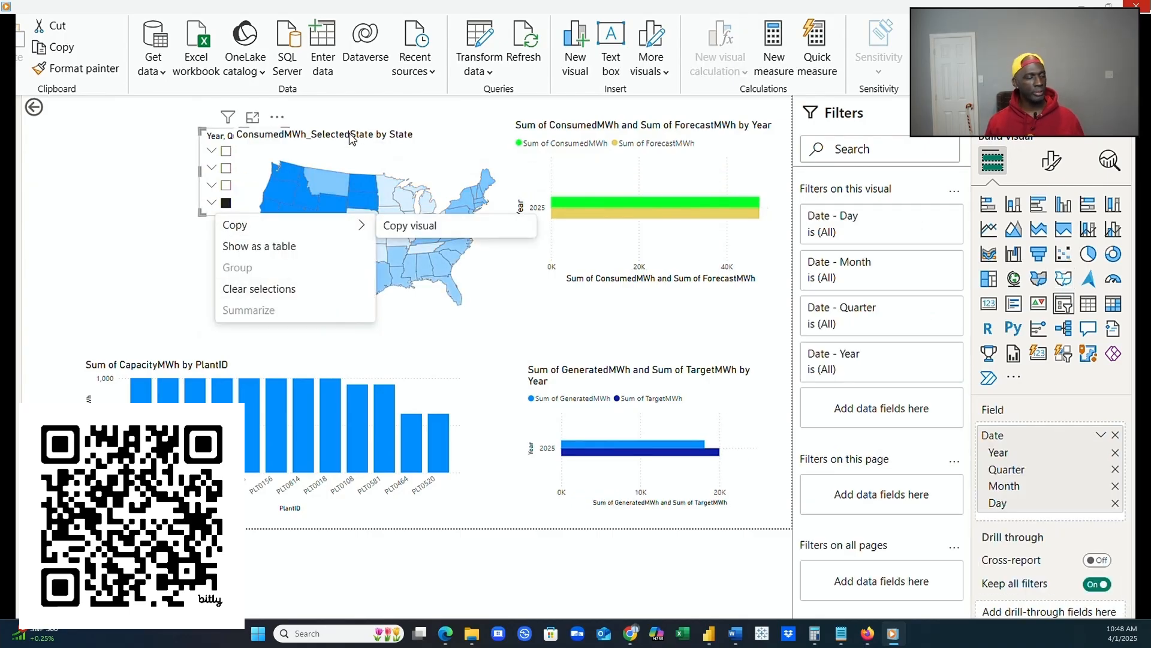
{"action": "left_click", "coordinate": [386, 7]}
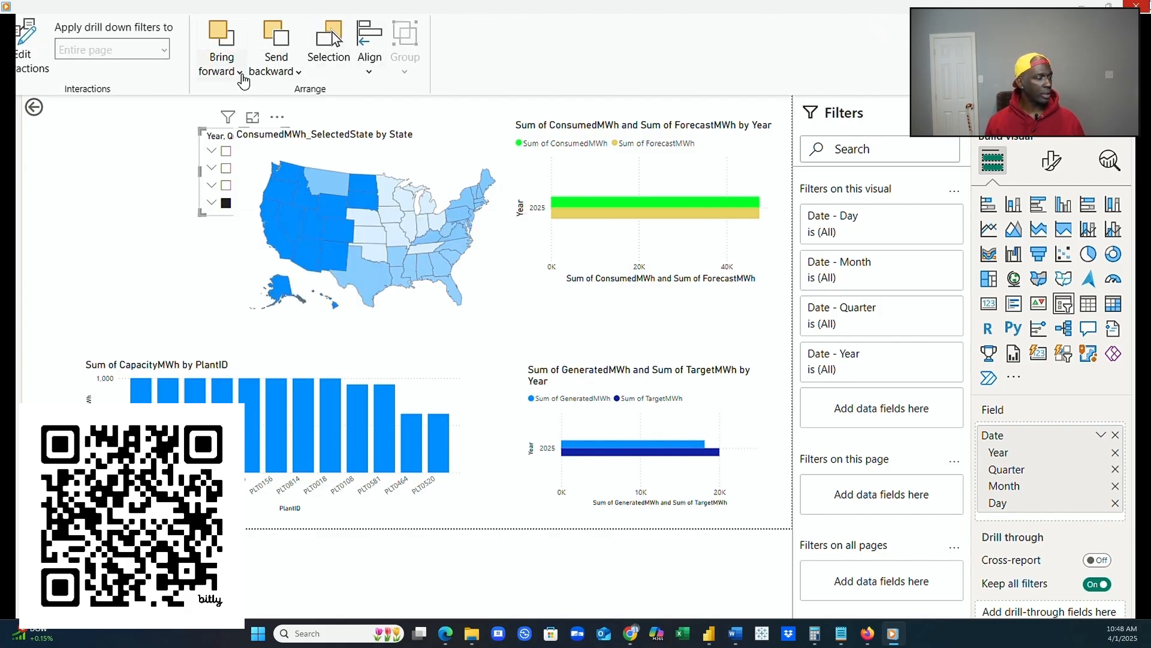
{"action": "left_click", "coordinate": [240, 73]}
{"action": "left_click", "coordinate": [259, 126]}
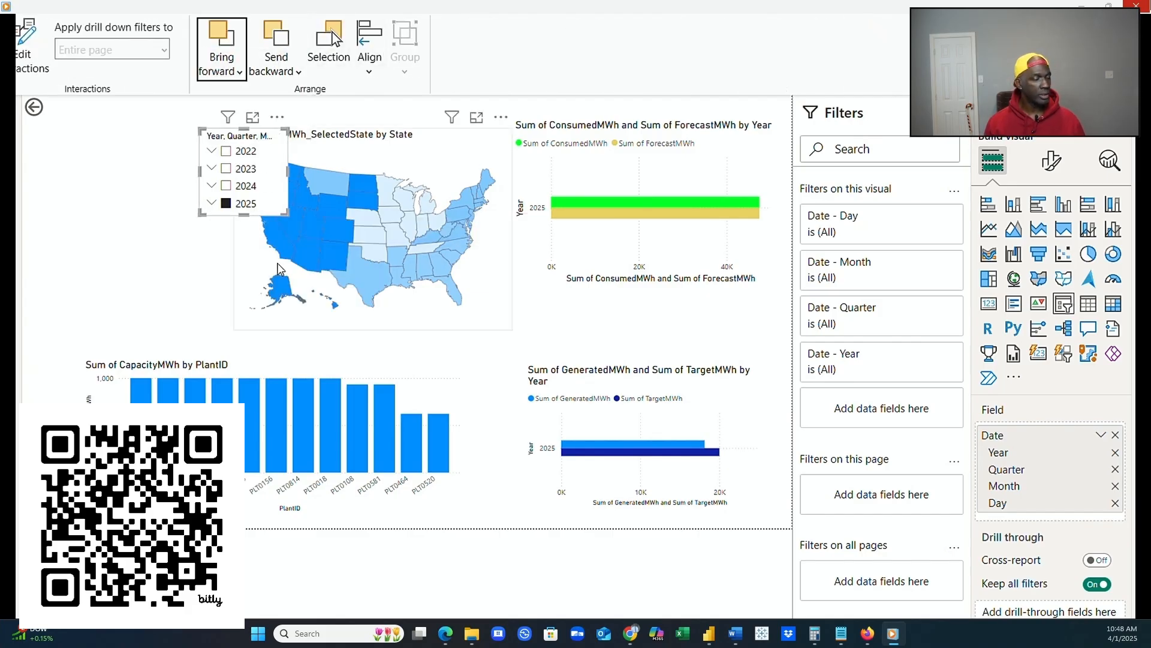
{"action": "left_click", "coordinate": [286, 333]}
{"action": "left_click", "coordinate": [282, 325]}
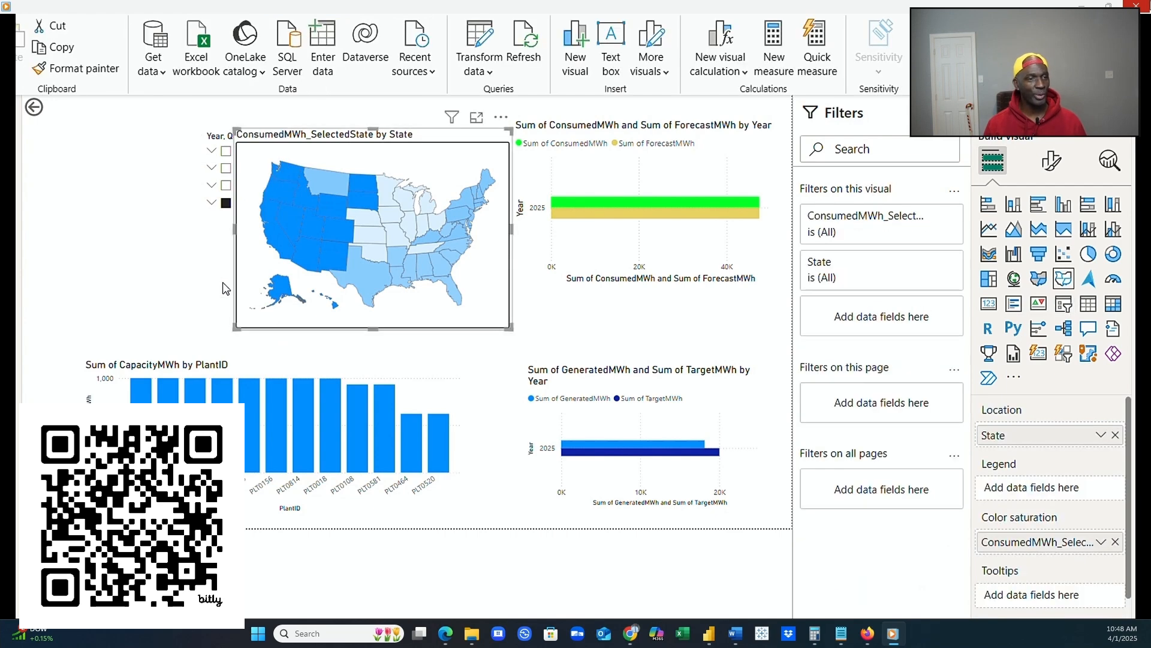
Widen the shape map leftward, filter the page to 2024, and move the year slicer onto the map's upper-left area.
{"action": "left_click_drag", "start_coordinate": [221, 239], "coordinate": [108, 238]}
{"action": "left_click", "coordinate": [491, 377]}
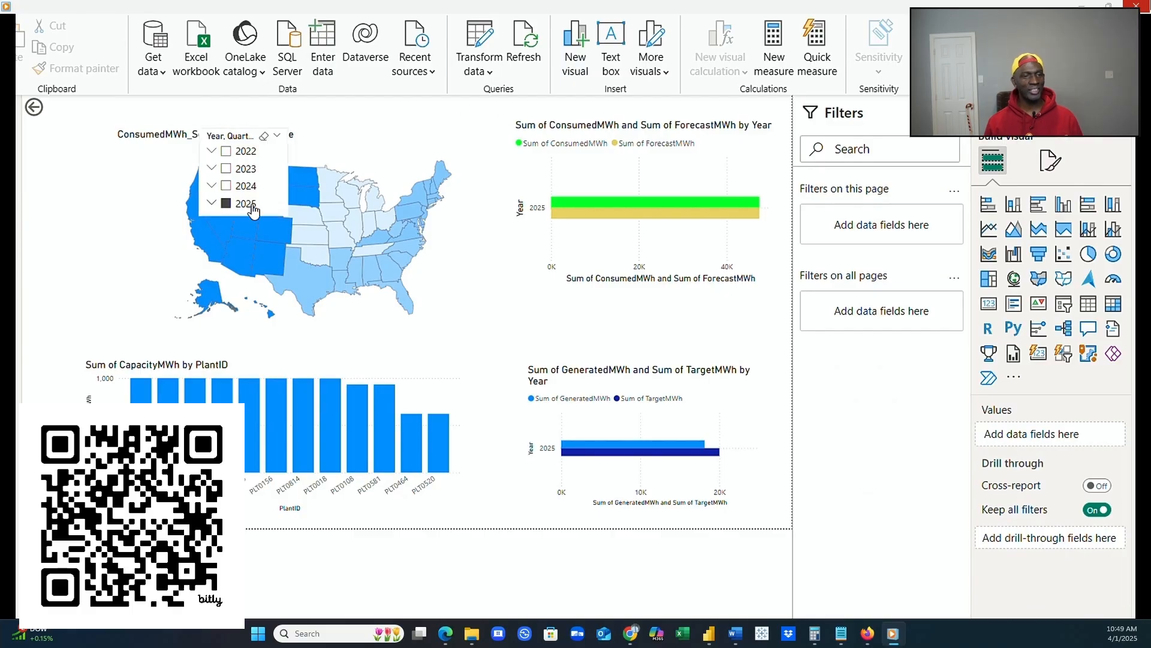
{"action": "left_click", "coordinate": [282, 184]}
{"action": "mouse_move", "coordinate": [282, 184]}
{"action": "left_mouse_down"}
{"action": "mouse_move", "coordinate": [276, 204]}
{"action": "mouse_move", "coordinate": [196, 216]}
{"action": "mouse_move", "coordinate": [186, 197]}
{"action": "left_mouse_up"}
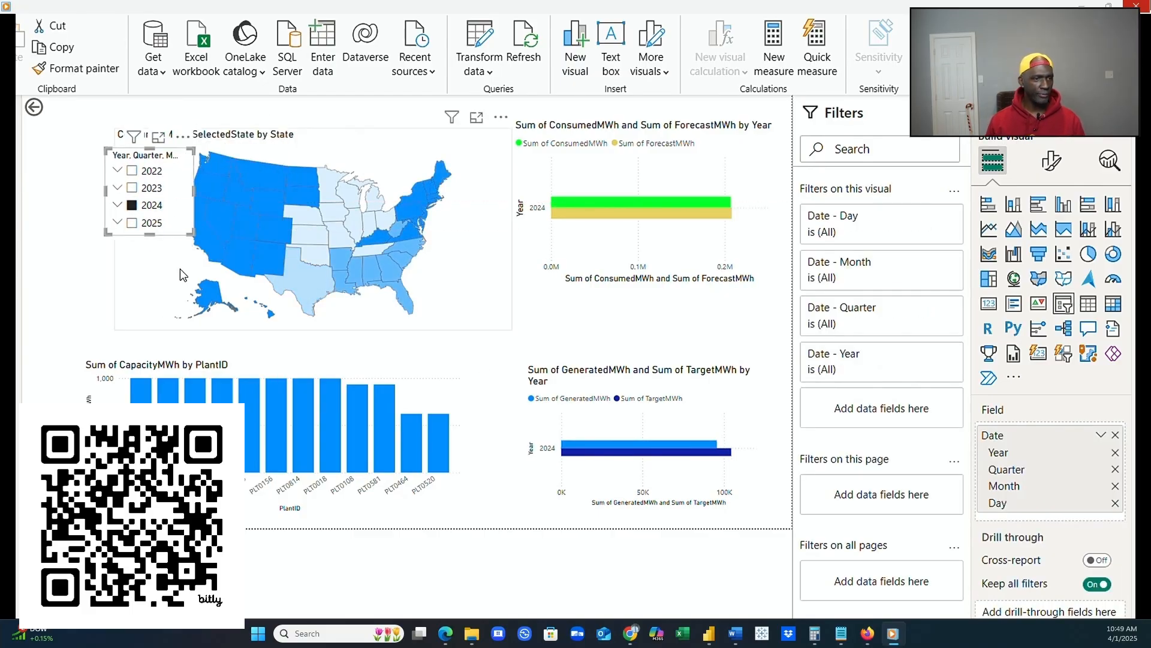
Send the shape map backward so it sits behind the year slicer.
{"action": "left_click", "coordinate": [448, 320]}
{"action": "right_click", "coordinate": [448, 320]}
{"action": "left_click", "coordinate": [454, 311]}
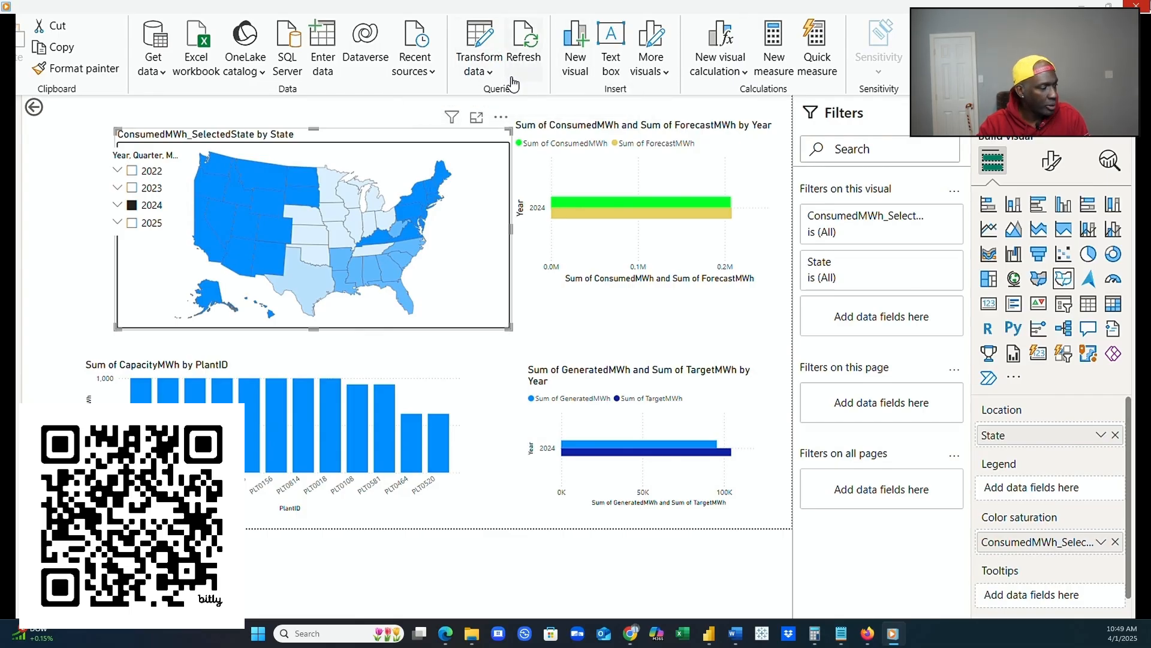
{"action": "left_click", "coordinate": [483, 6]}
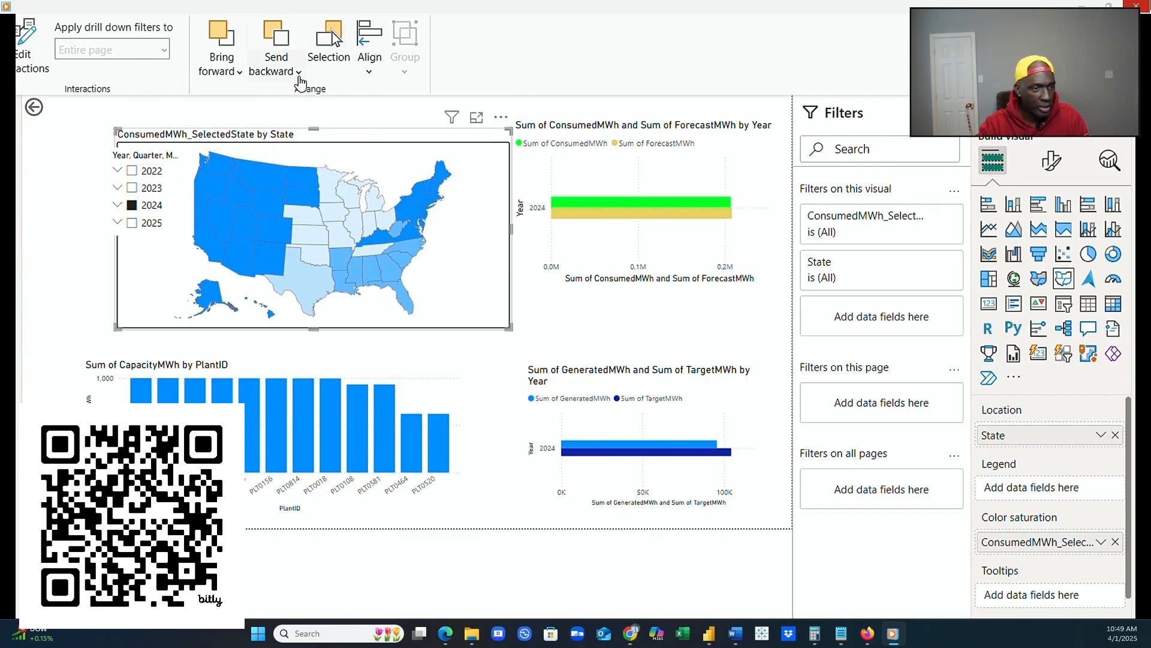
{"action": "left_click", "coordinate": [297, 71]}
{"action": "left_click", "coordinate": [312, 138]}
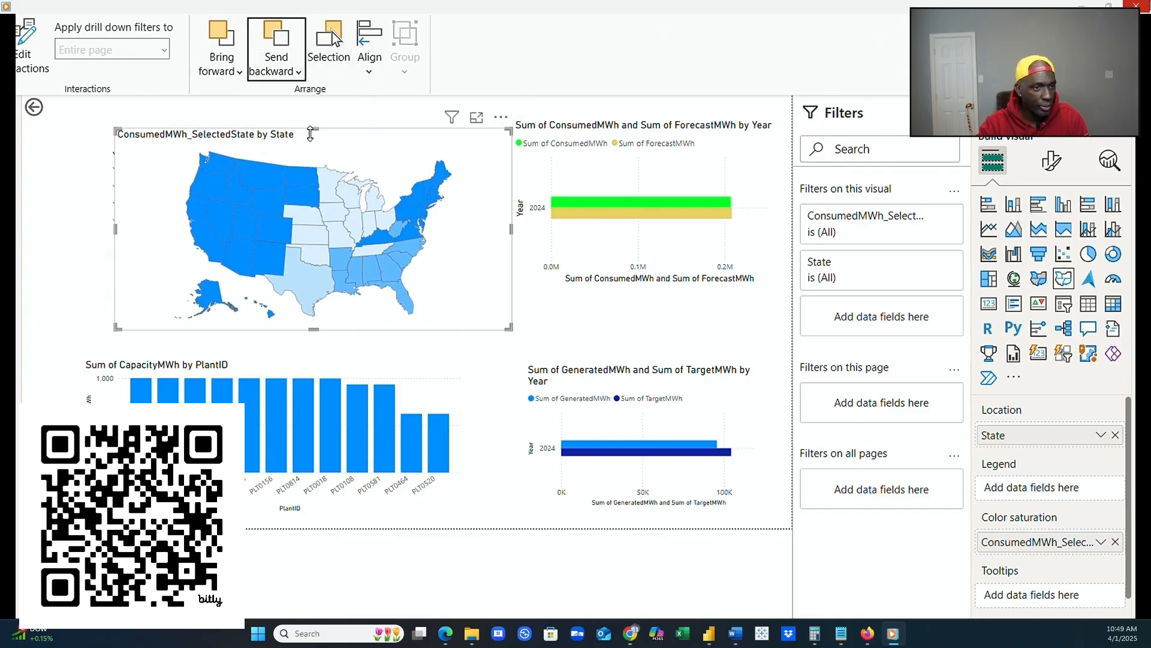
{"action": "left_click", "coordinate": [497, 386]}
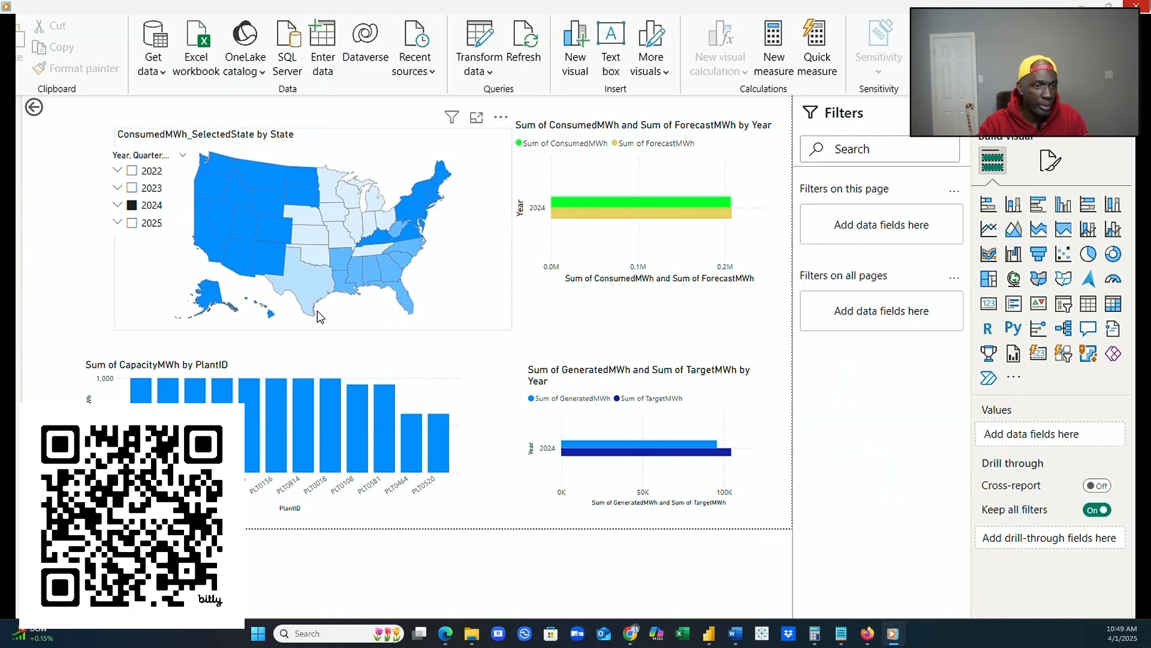
Widen the shape map from its left edge to line up with the capacity chart, and clear the 2024 selection.
{"action": "left_click", "coordinate": [127, 320]}
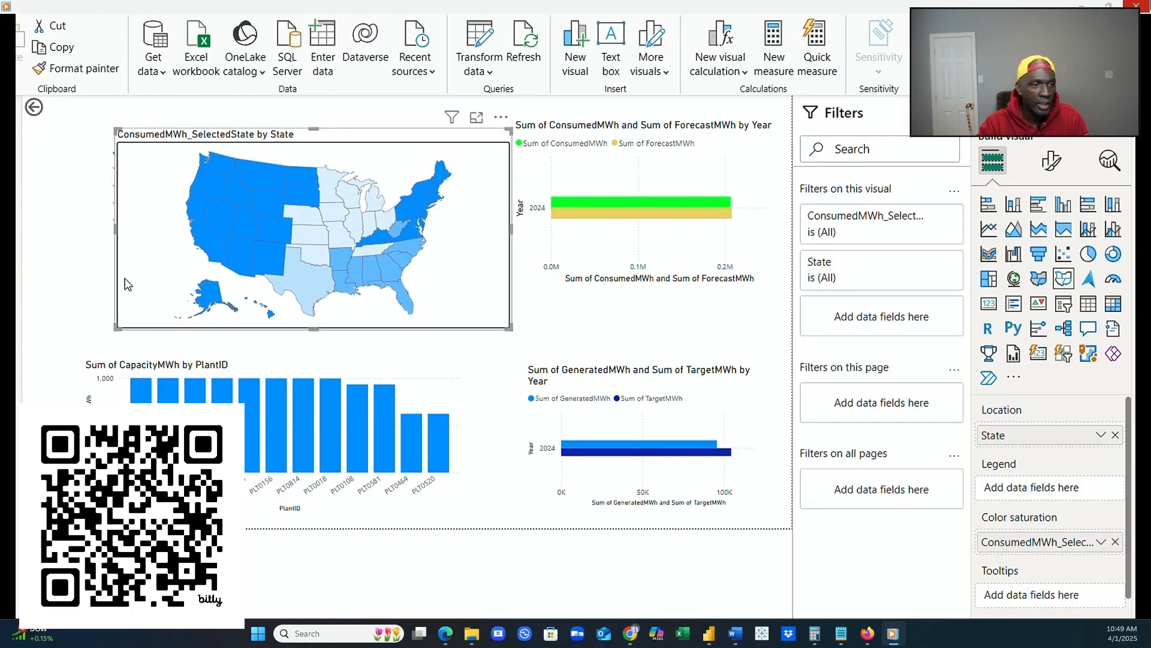
{"action": "left_click_drag", "start_coordinate": [117, 244], "coordinate": [84, 245]}
{"action": "left_click", "coordinate": [495, 370]}
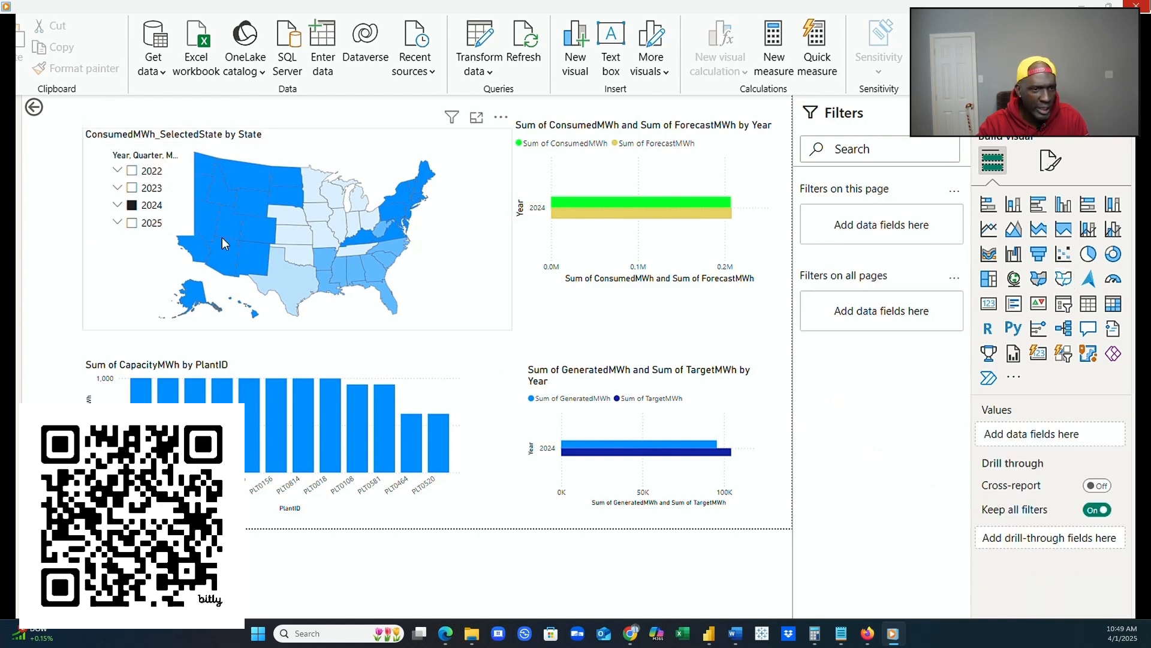
{"action": "left_click", "coordinate": [171, 205]}
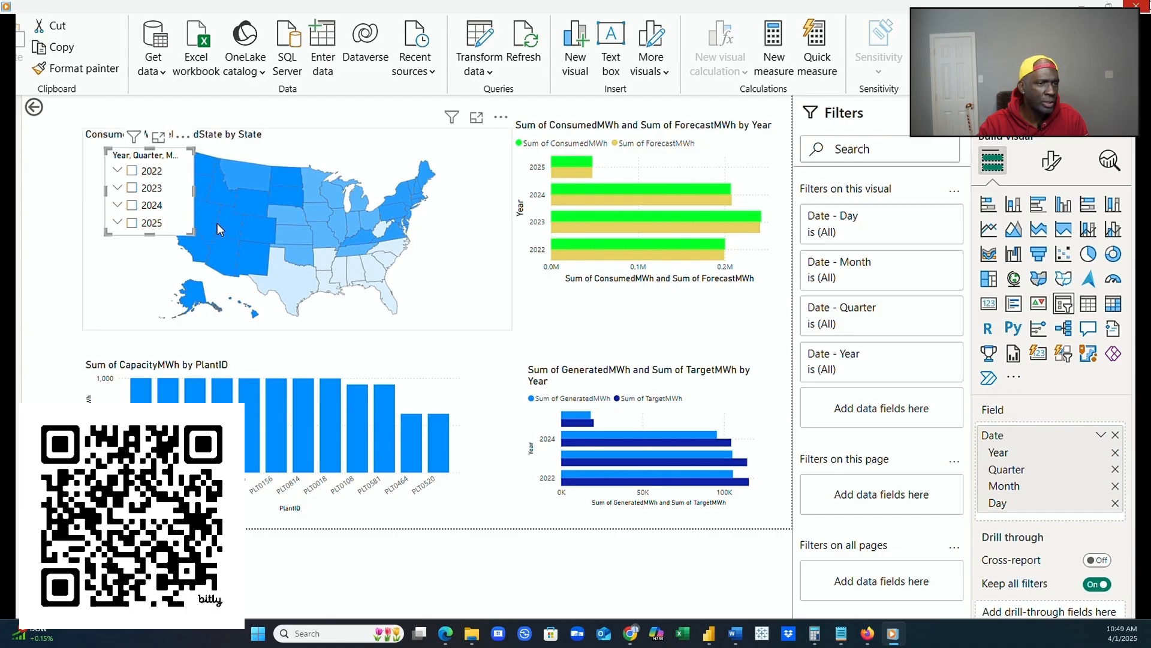
Highlight New Mexico on the shape map to check how the charts respond, and clear the highlight.
{"action": "left_click", "coordinate": [249, 263]}
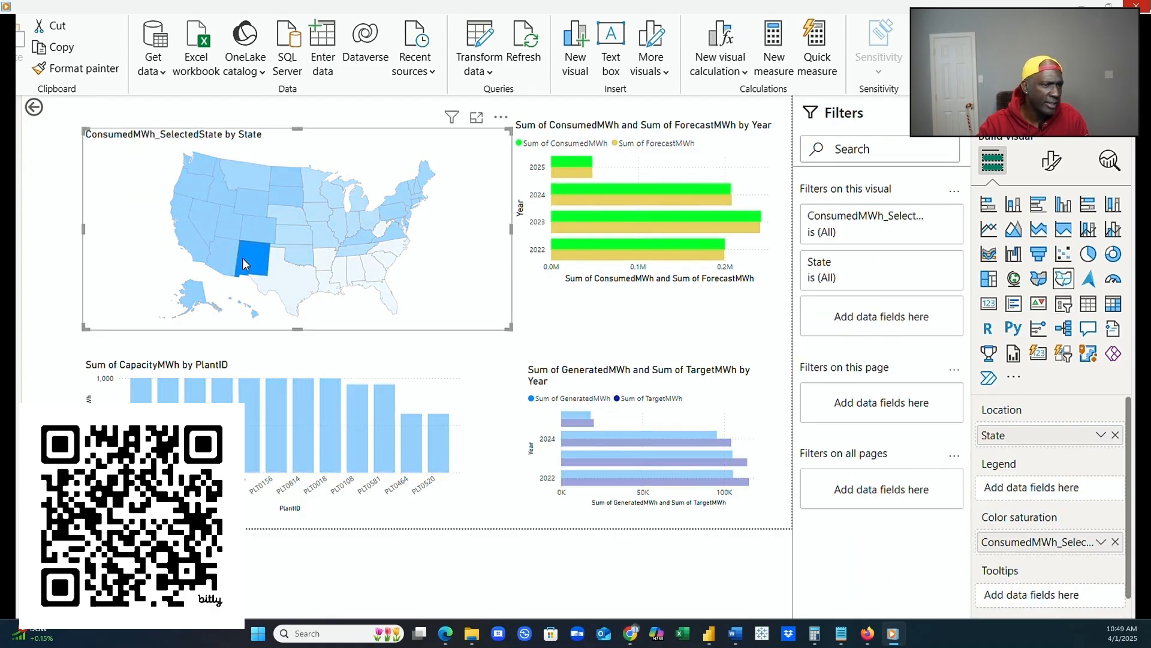
{"action": "left_click", "coordinate": [249, 262]}
{"action": "left_click", "coordinate": [488, 368]}
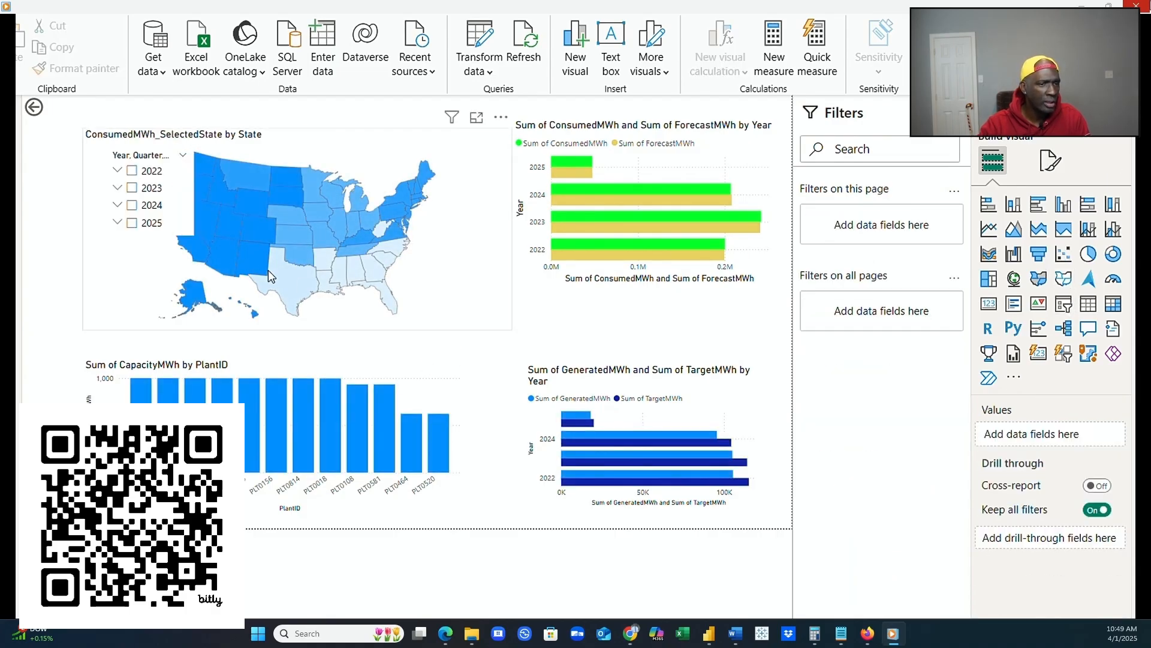
Extend the shape map's left edge further outward and lower its top edge to shorten it.
{"action": "left_click", "coordinate": [155, 327]}
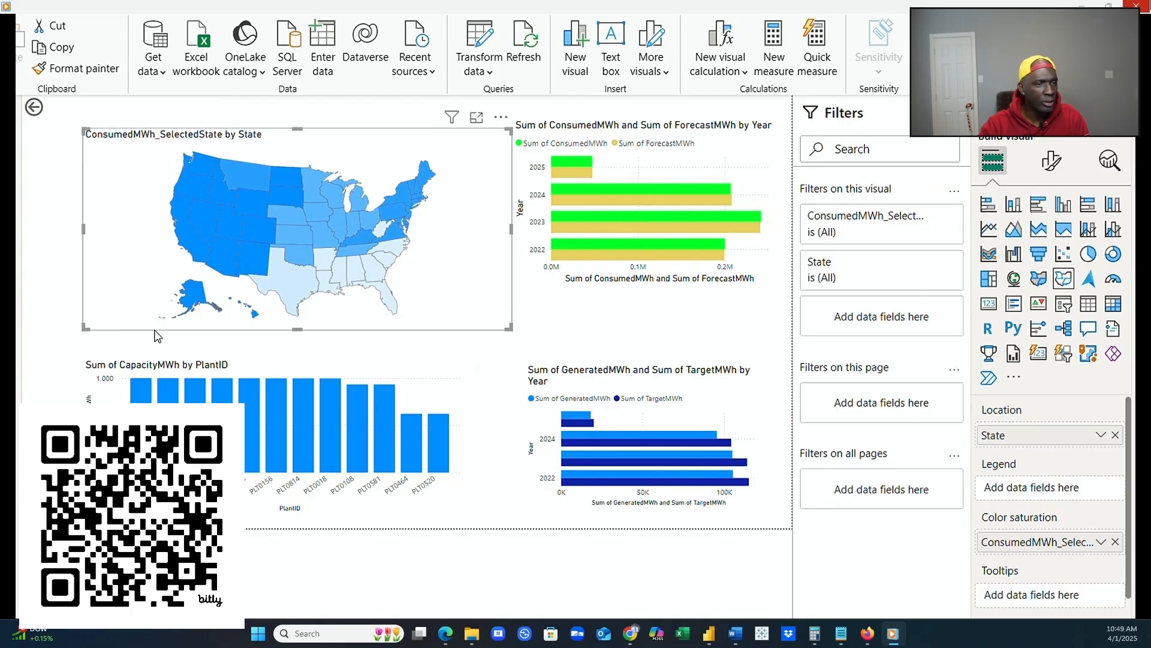
{"action": "left_click_drag", "start_coordinate": [82, 231], "coordinate": [54, 235]}
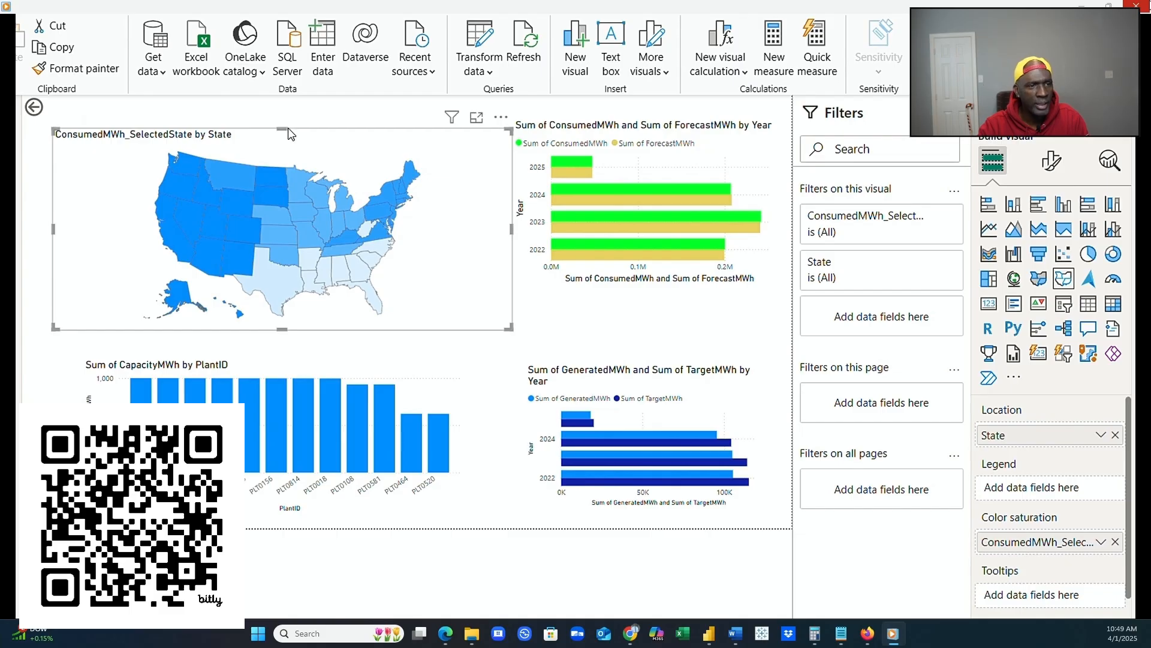
{"action": "left_click_drag", "start_coordinate": [283, 127], "coordinate": [283, 169]}
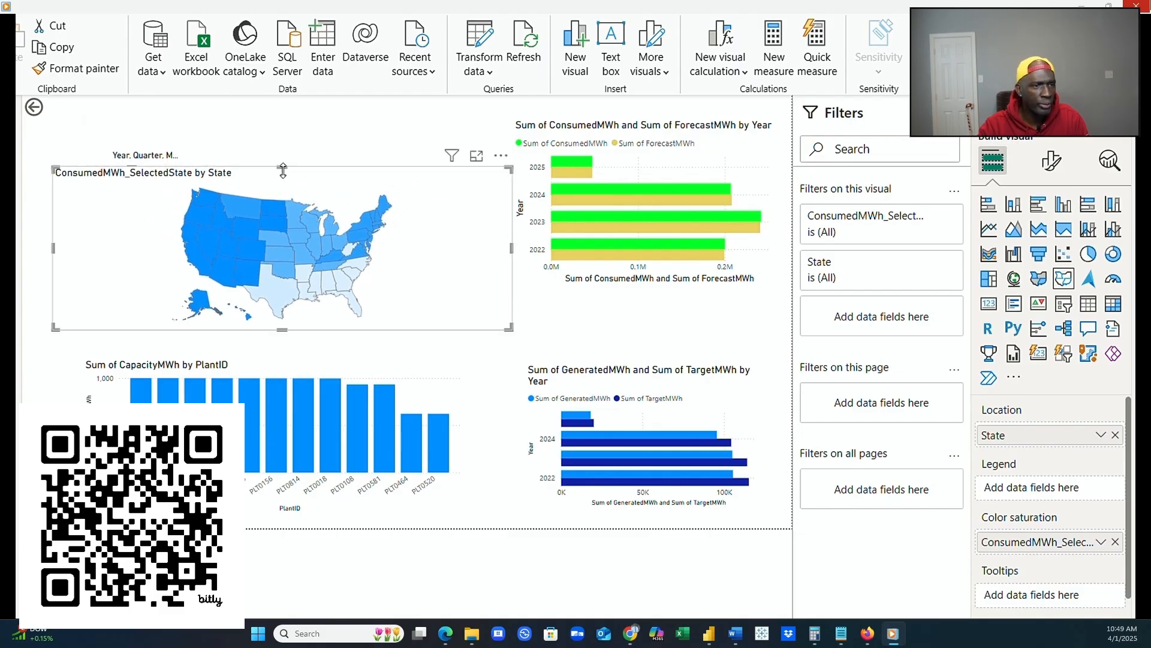
{"action": "left_click", "coordinate": [475, 374]}
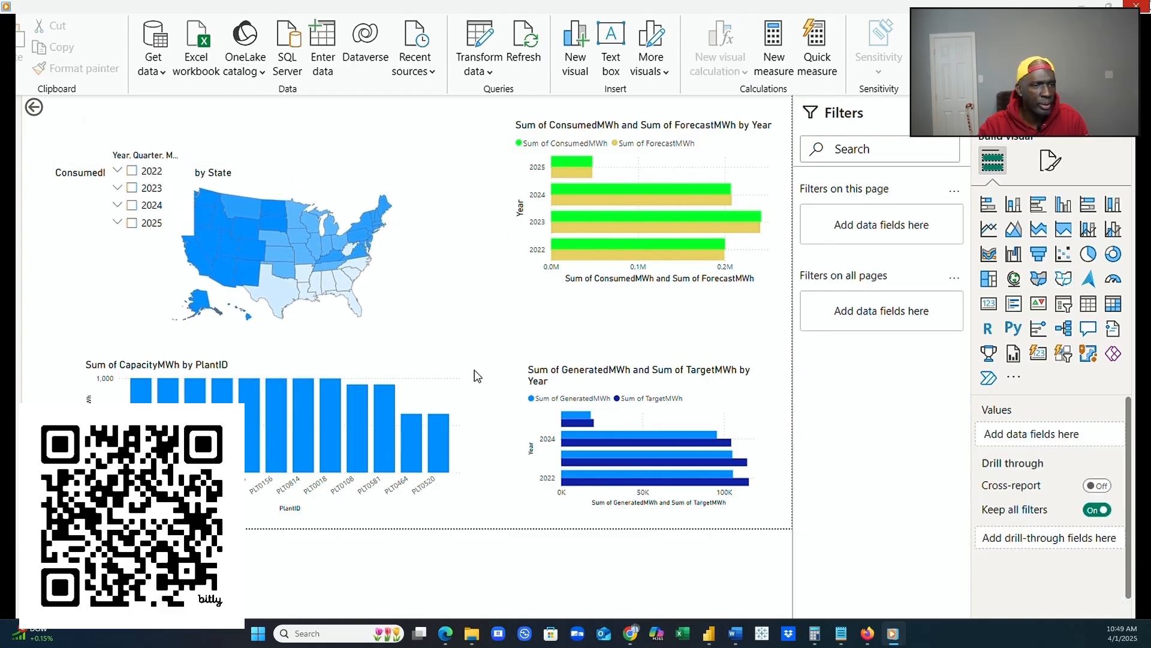
Move the year slicer down inside the shape map's left side, briefly filtering to 2025 and clearing the selection.
{"action": "left_click", "coordinate": [151, 224]}
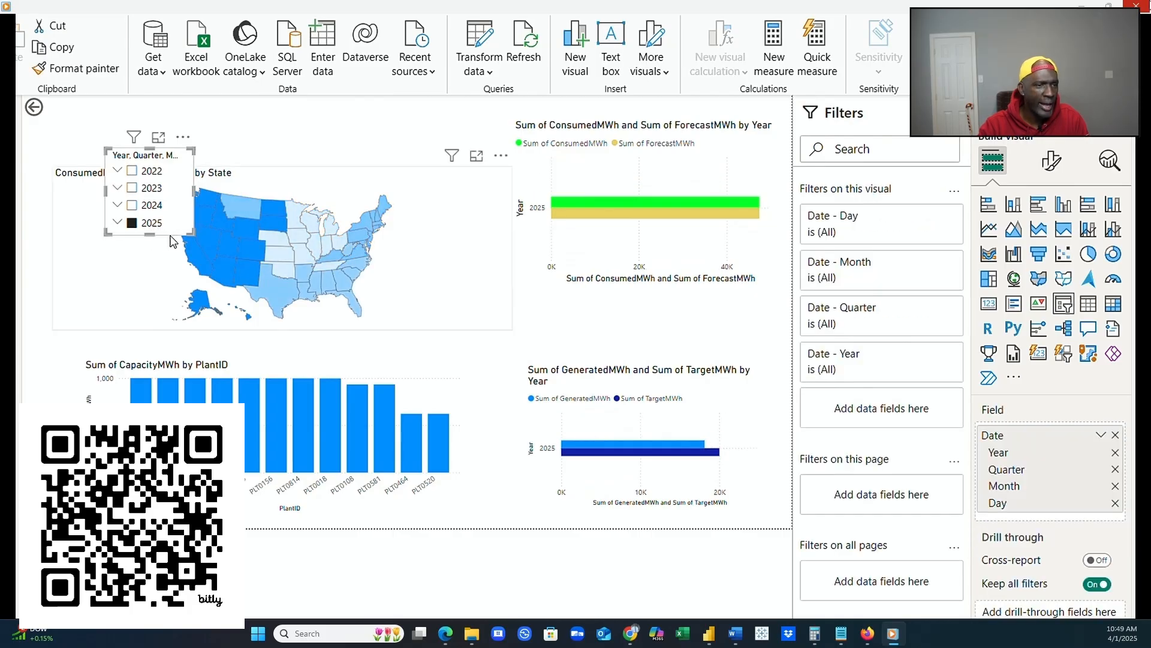
{"action": "left_click_drag", "start_coordinate": [173, 241], "coordinate": [149, 273]}
{"action": "left_click", "coordinate": [497, 476]}
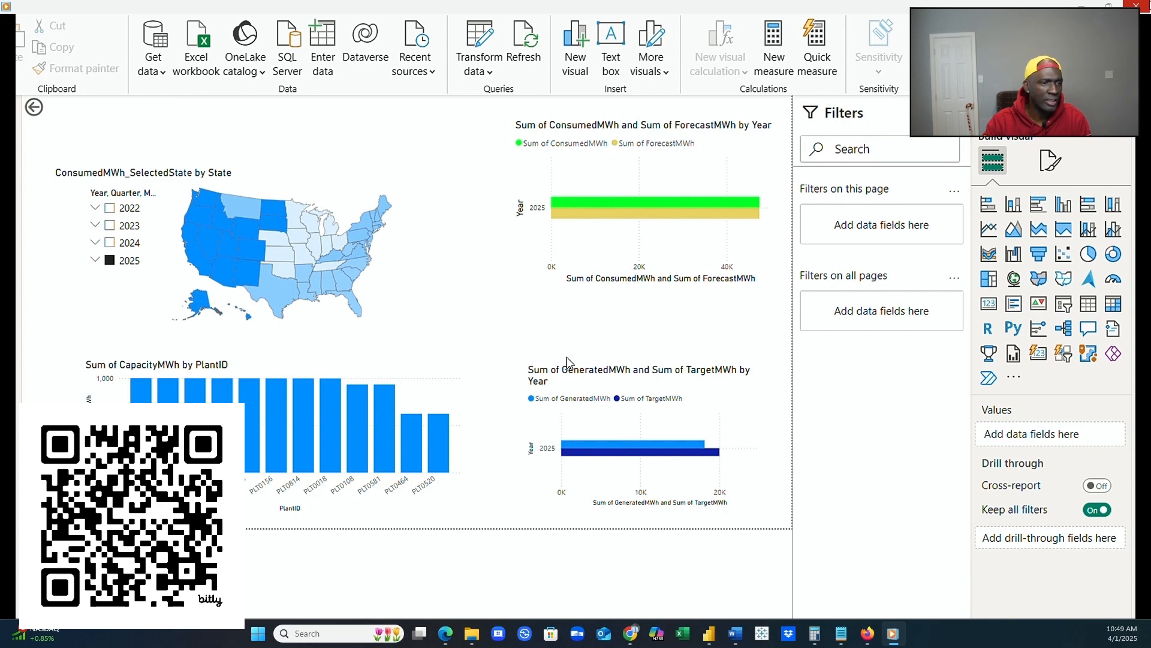
{"action": "left_click", "coordinate": [109, 260]}
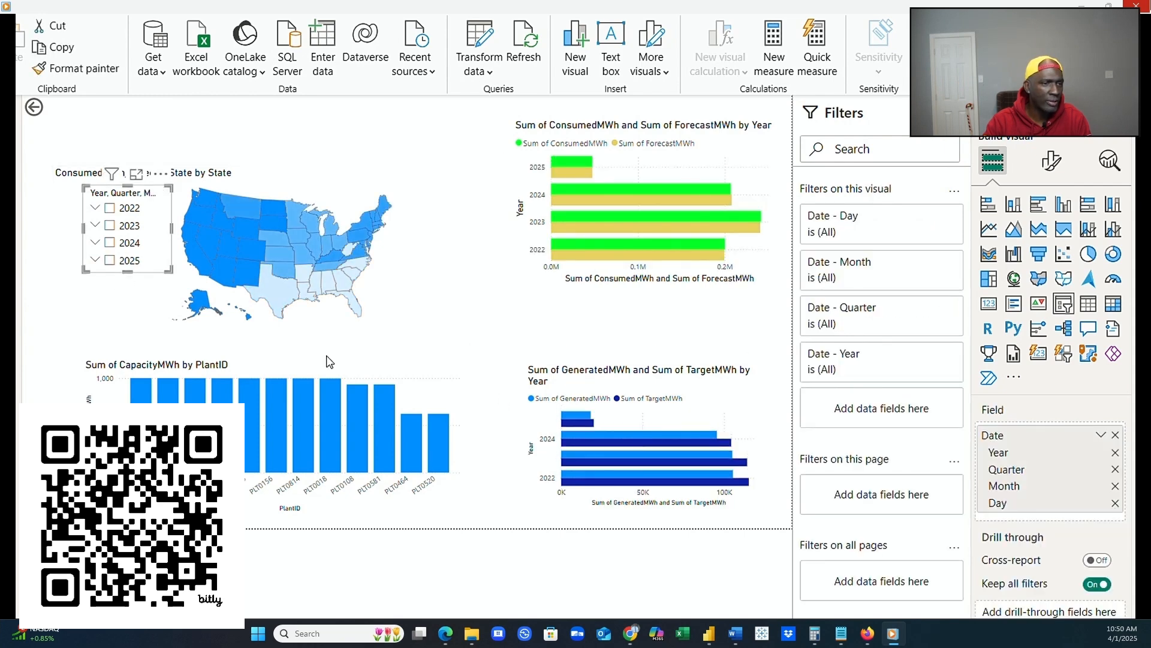
Nudge the capacity by plant chart slightly to the right.
{"action": "left_click", "coordinate": [461, 478]}
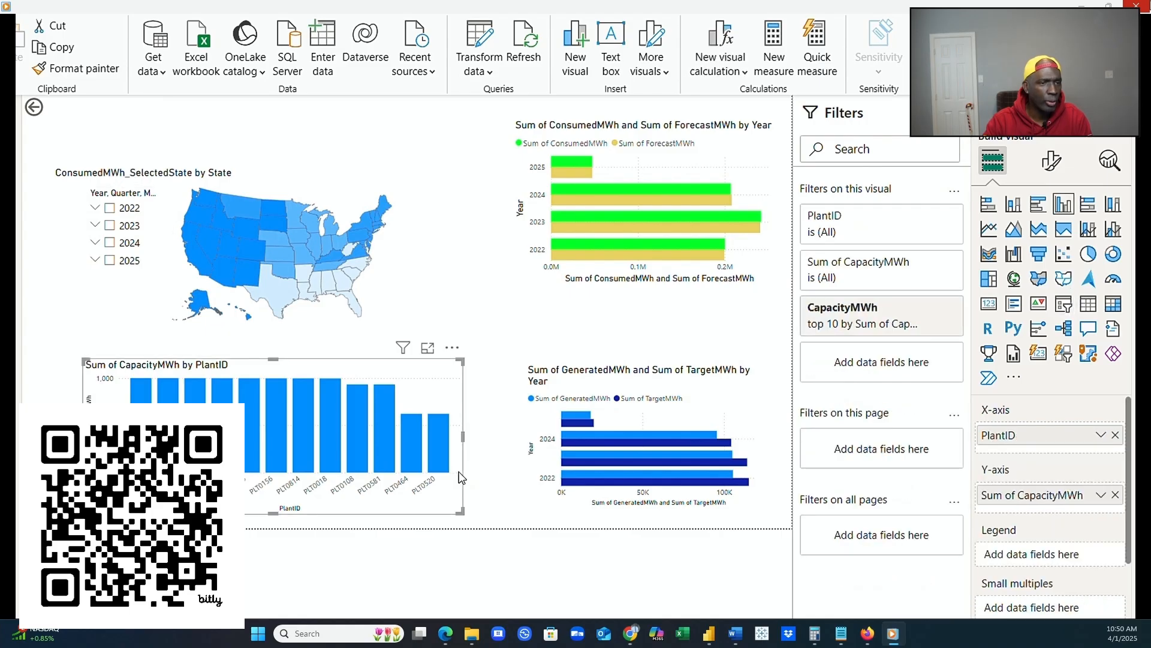
{"action": "left_click_drag", "start_coordinate": [468, 483], "coordinate": [475, 477]}
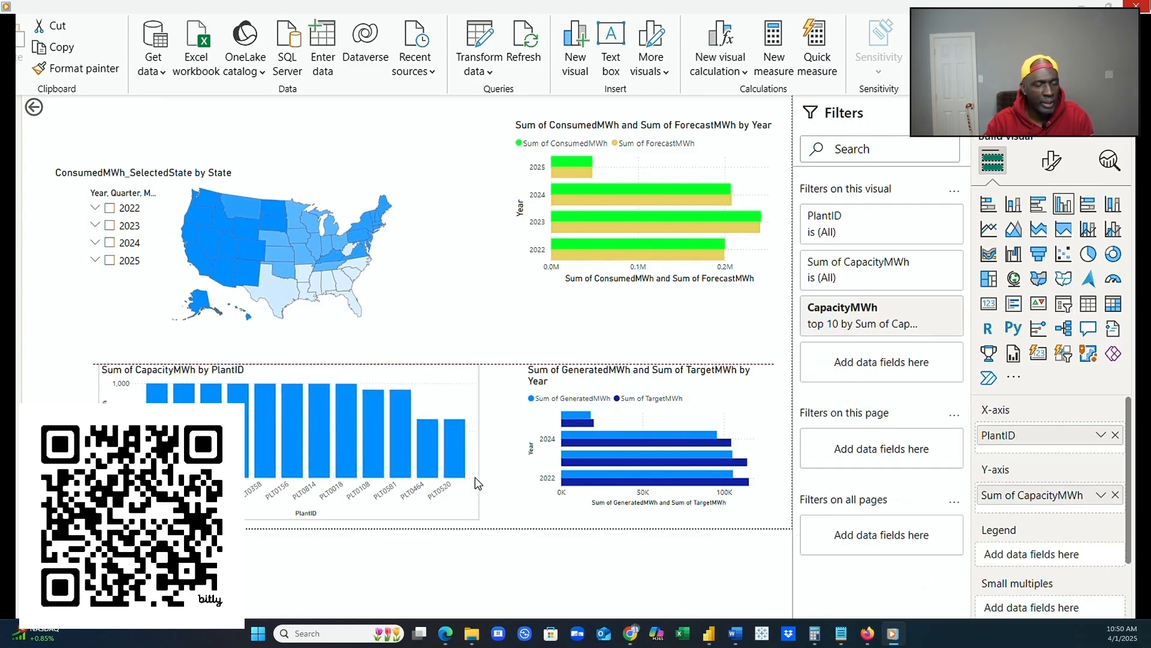
{"action": "left_click", "coordinate": [429, 320]}
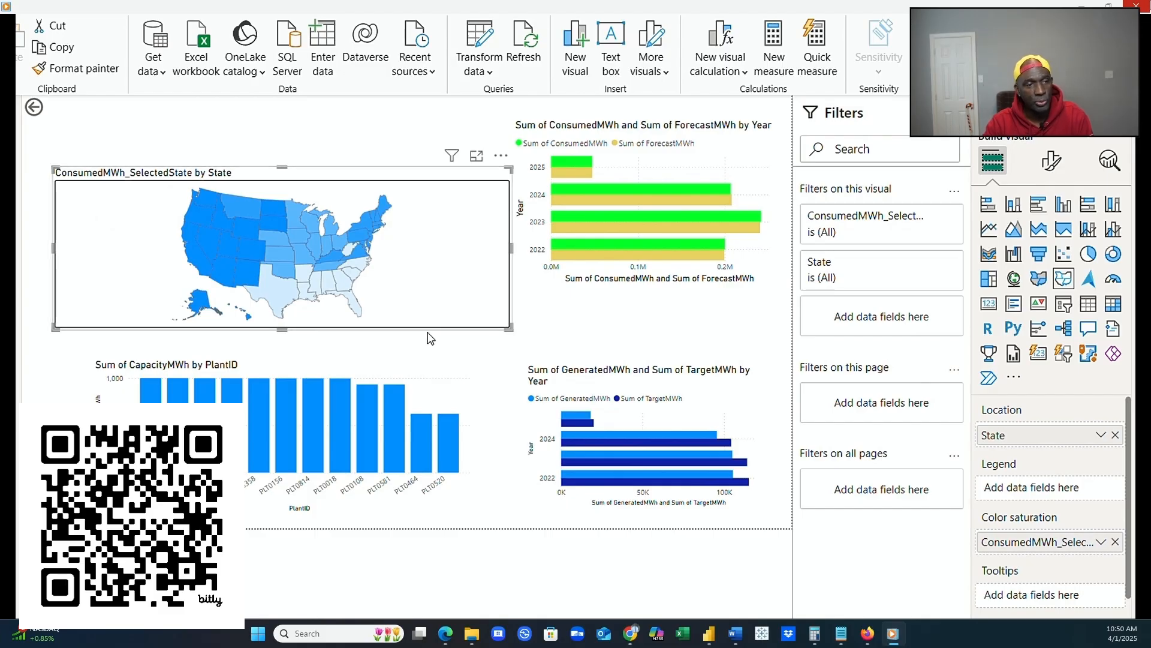
{"action": "left_click", "coordinate": [484, 400]}
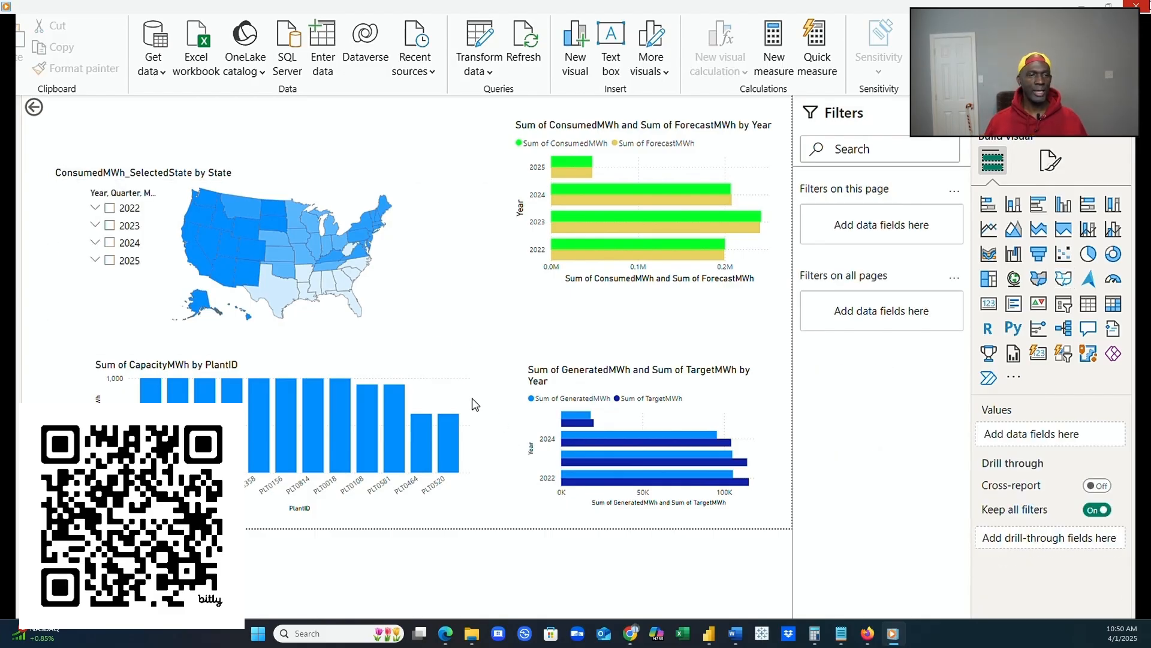
Swap the lower charts, placing the generation chart beneath the shape map and the capacity chart on the page's lower right.
{"action": "left_click", "coordinate": [463, 389]}
{"action": "left_click_drag", "start_coordinate": [457, 372], "coordinate": [778, 221]}
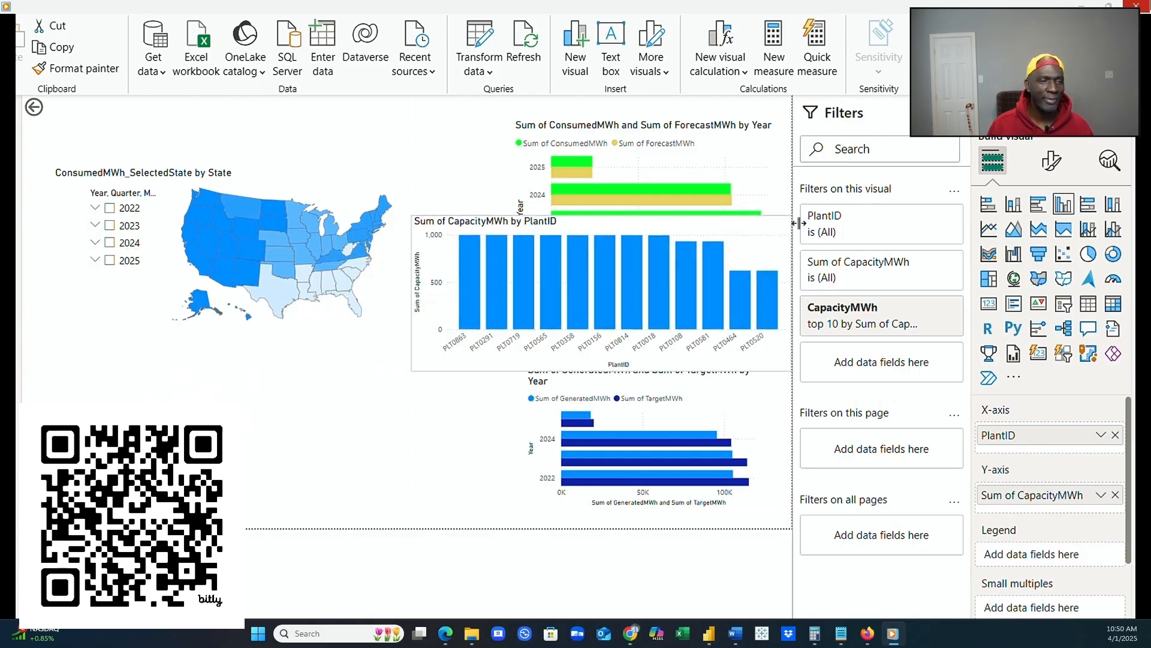
{"action": "left_click", "coordinate": [762, 426]}
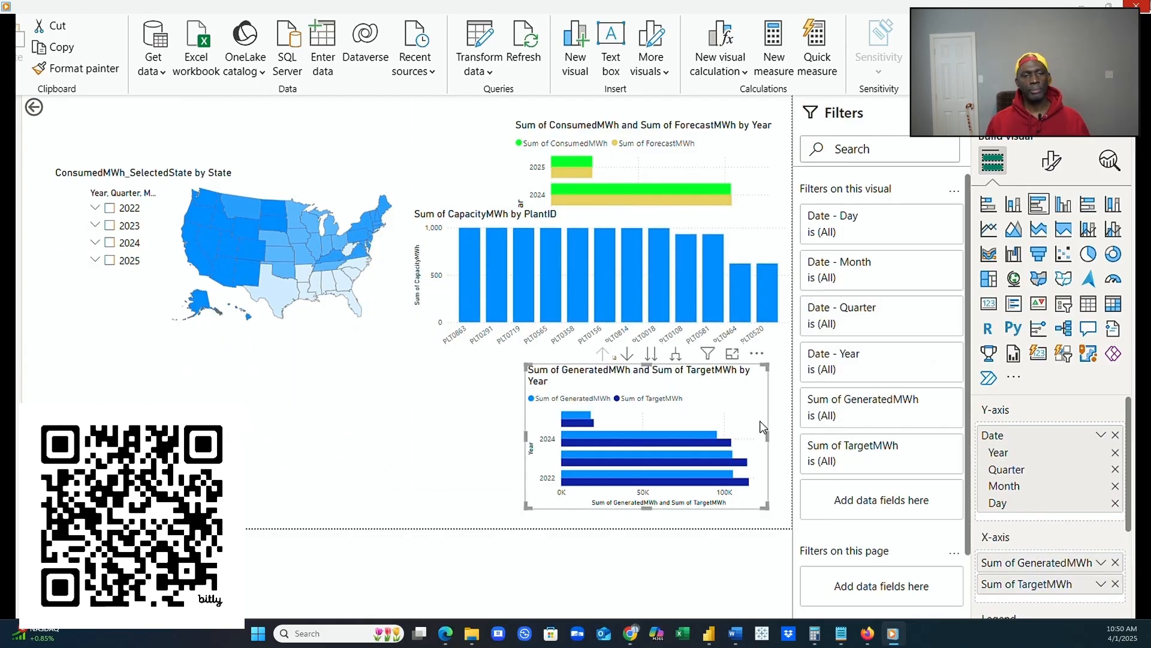
{"action": "left_click_drag", "start_coordinate": [763, 426], "coordinate": [416, 442]}
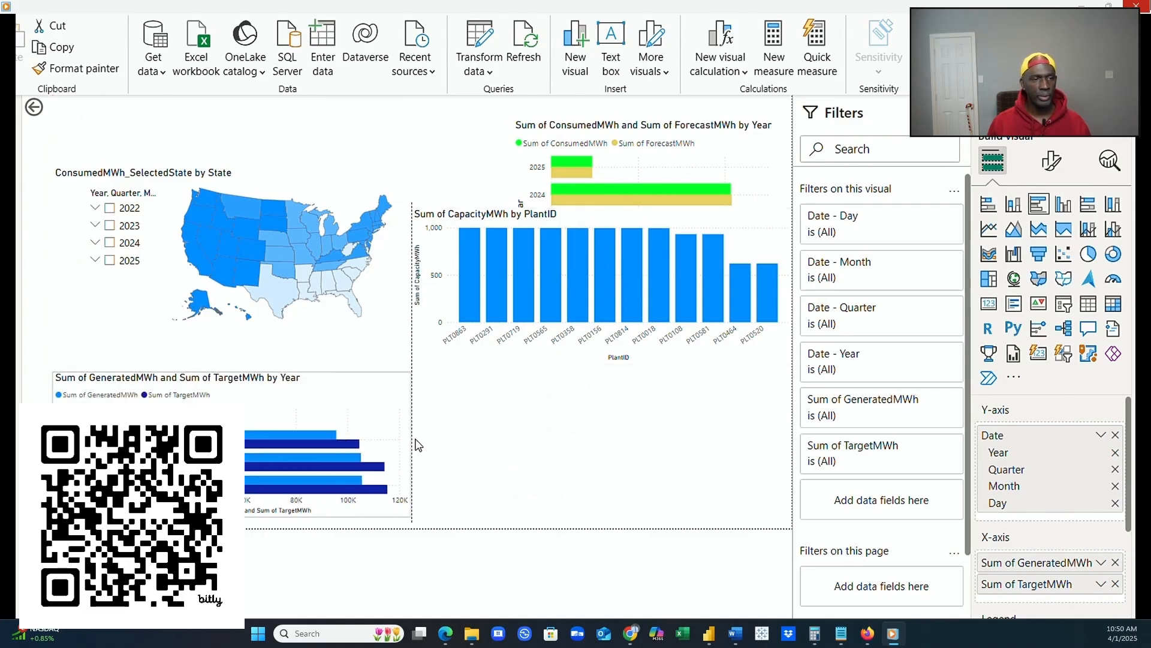
{"action": "left_click", "coordinate": [522, 379]}
{"action": "left_click_drag", "start_coordinate": [526, 362], "coordinate": [539, 519]}
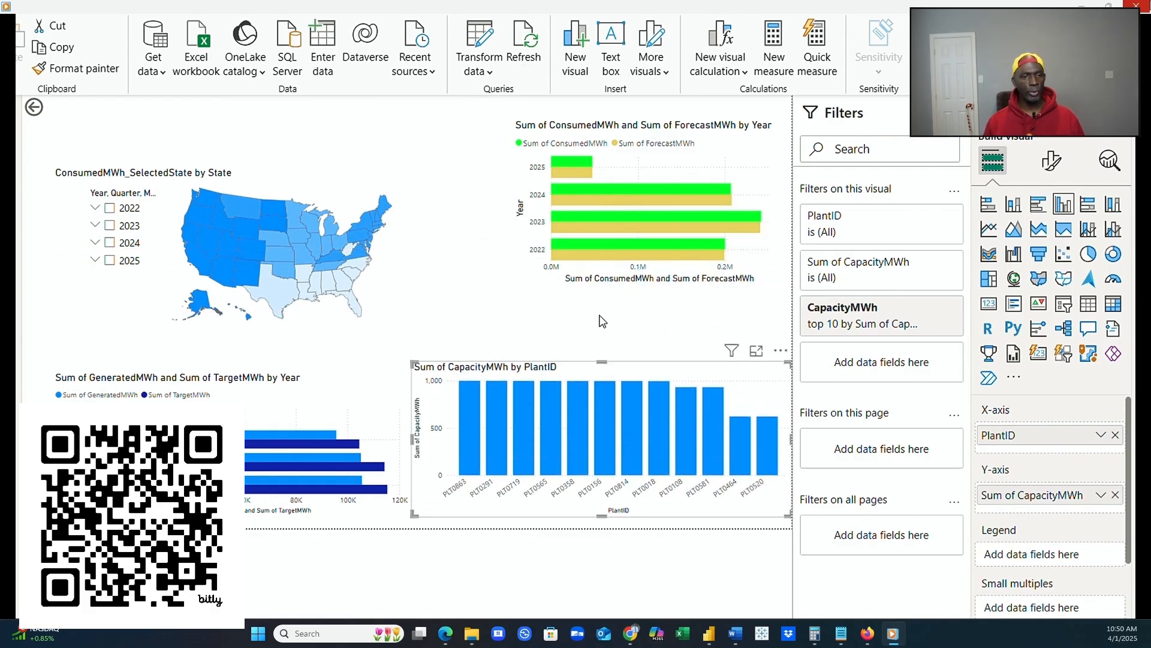
Move the consumption chart directly above the capacity chart, and resize both charts' right edges to matching widths.
{"action": "left_click", "coordinate": [610, 298]}
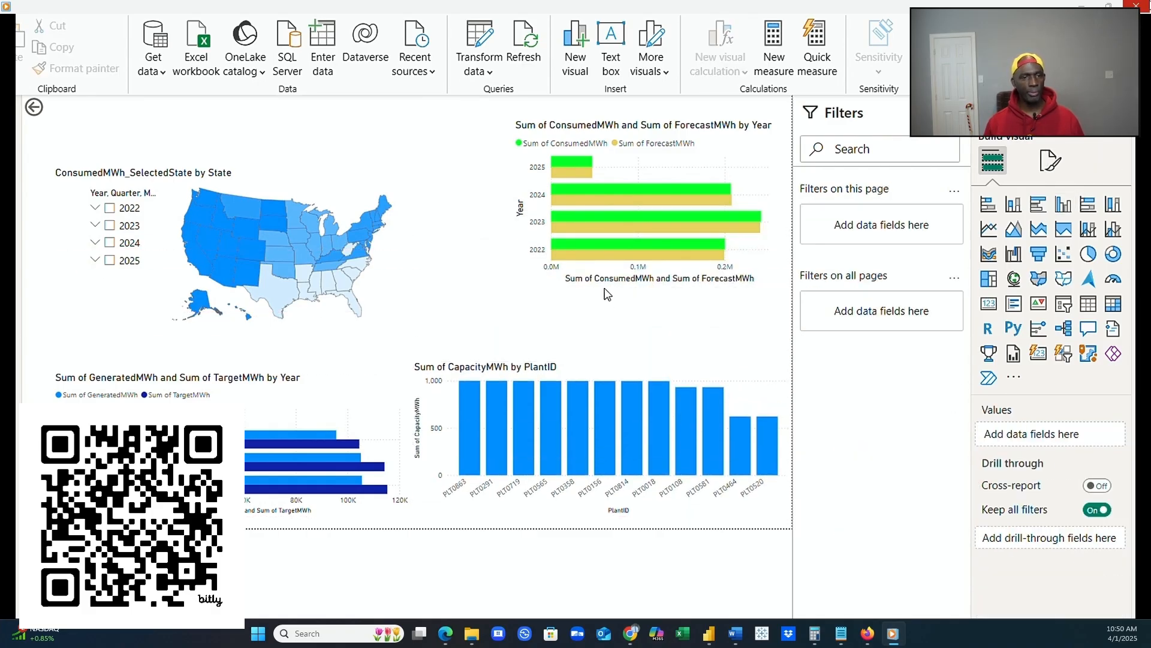
{"action": "left_click_drag", "start_coordinate": [607, 289], "coordinate": [507, 342]}
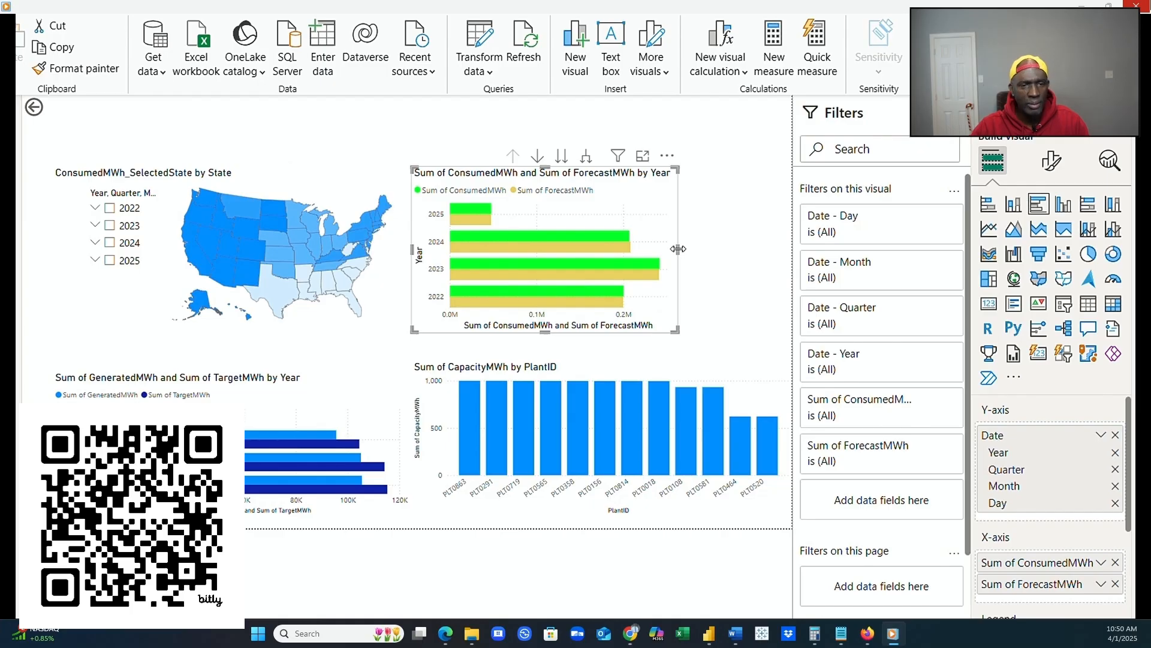
{"action": "left_click_drag", "start_coordinate": [677, 235], "coordinate": [759, 270]}
{"action": "left_click", "coordinate": [765, 371]}
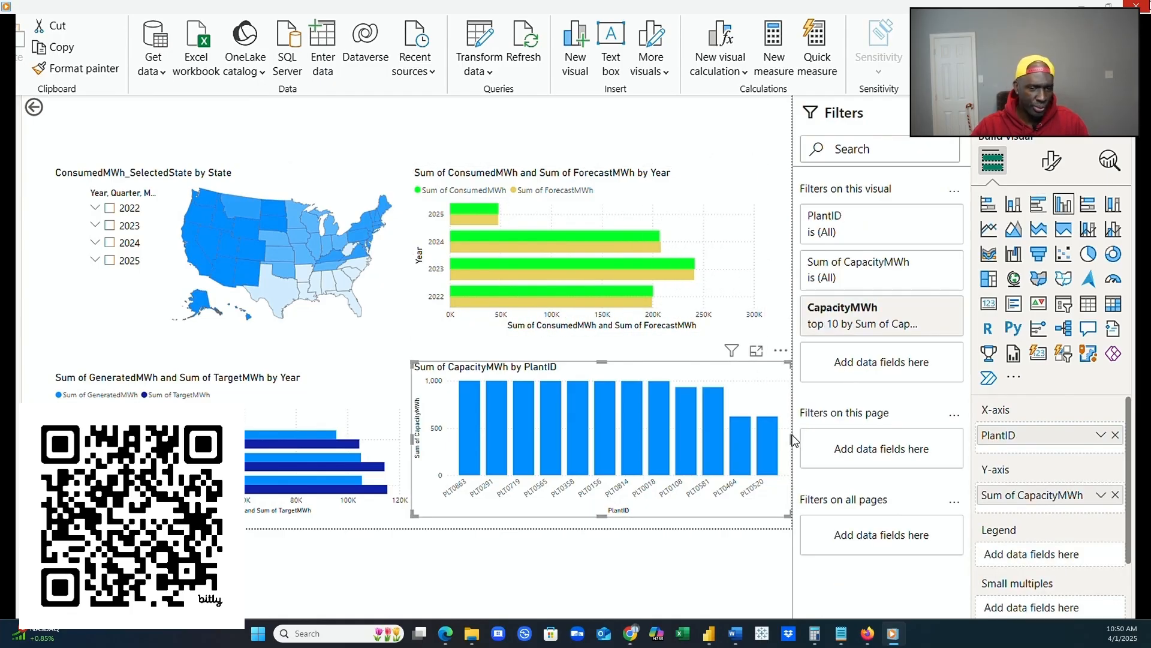
{"action": "left_click_drag", "start_coordinate": [792, 440], "coordinate": [767, 438]}
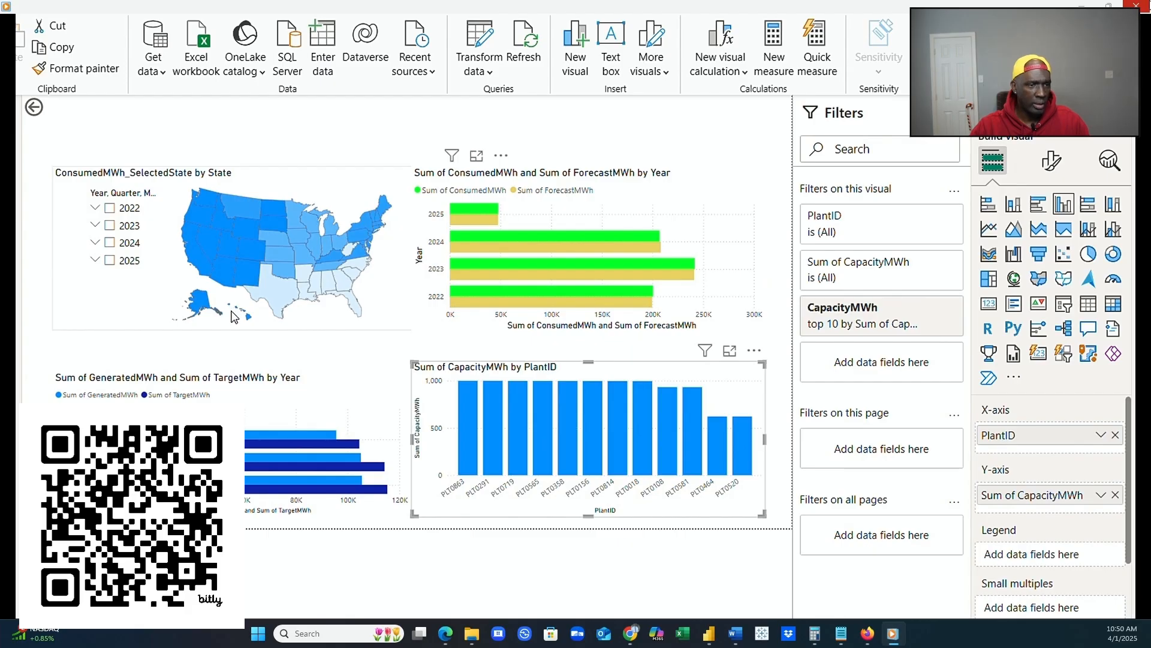
Narrow the shape map from its left edge with California highlighted, and place the year slicer beside it filtered to 2025.
{"action": "left_click", "coordinate": [170, 304]}
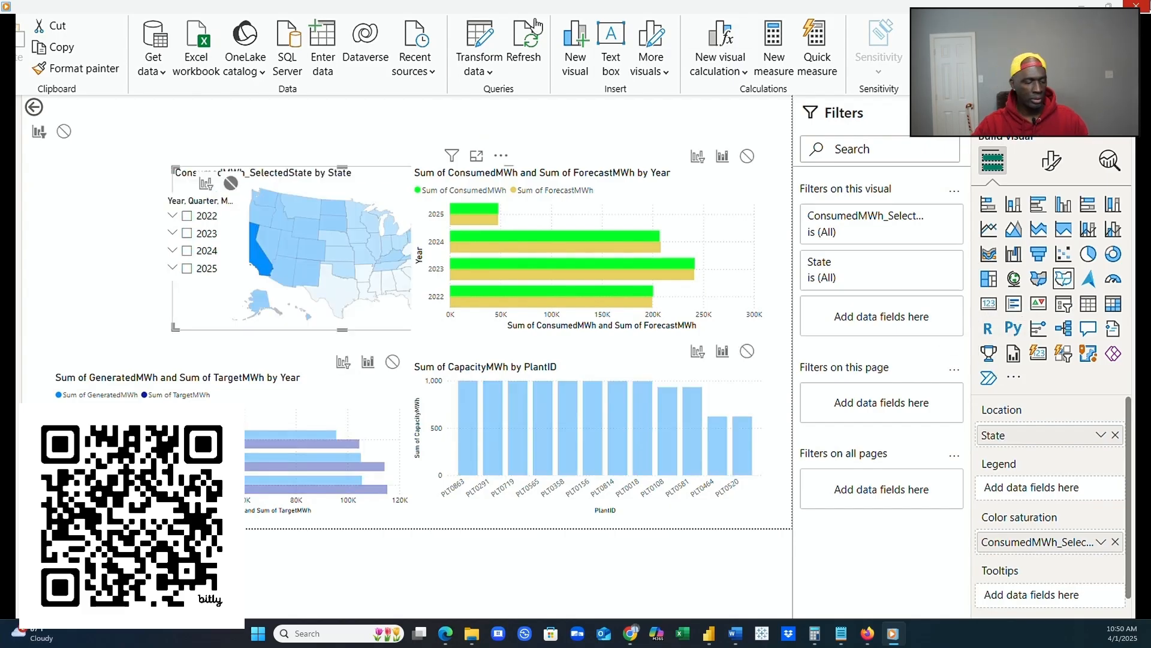
{"action": "left_click", "coordinate": [188, 255]}
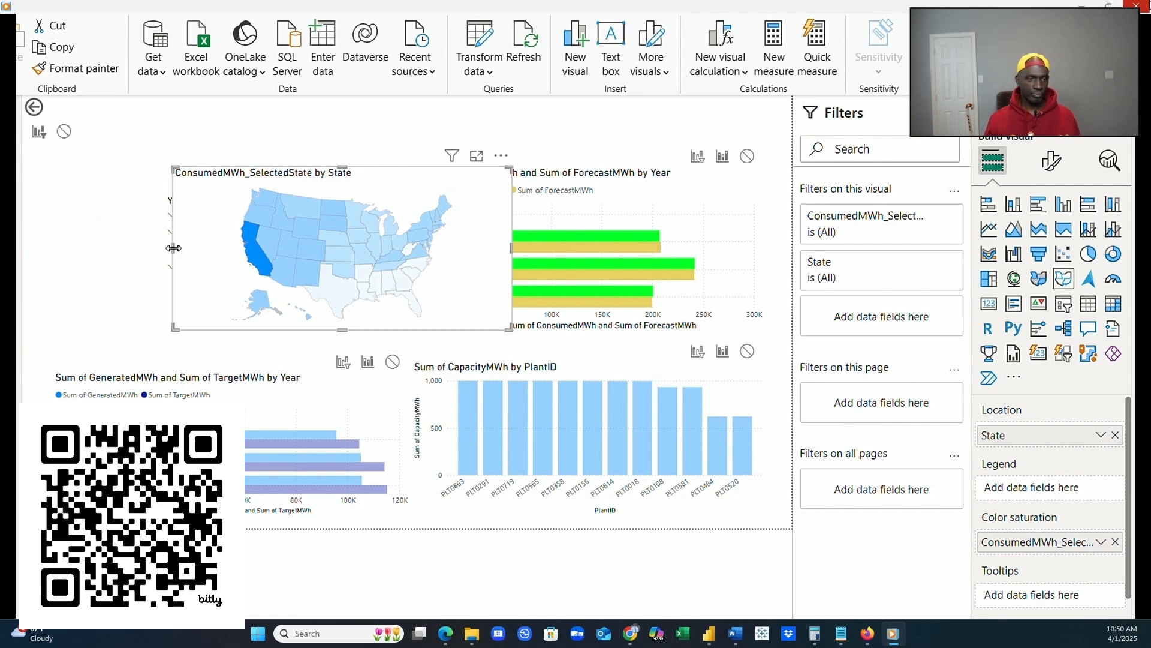
{"action": "mouse_move", "coordinate": [173, 247]}
{"action": "left_mouse_down"}
{"action": "mouse_move", "coordinate": [267, 266]}
{"action": "mouse_move", "coordinate": [168, 213]}
{"action": "mouse_move", "coordinate": [176, 264]}
{"action": "left_mouse_up"}
{"action": "left_click", "coordinate": [231, 268]}
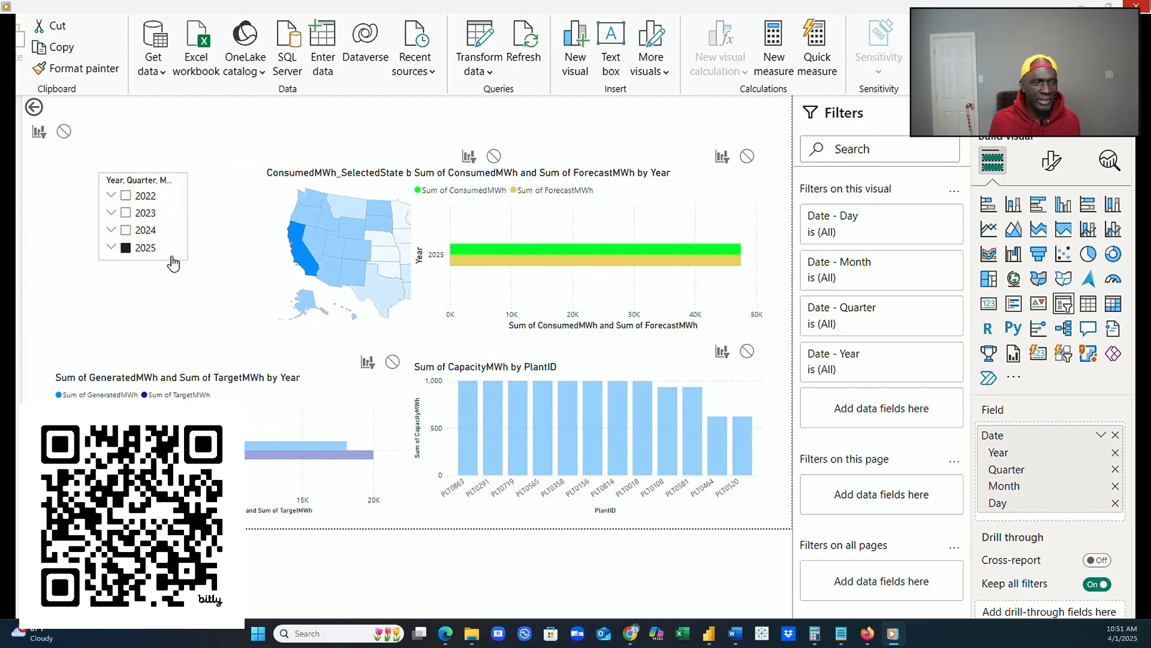
Remove the back button from the report page's upper-left corner.
{"action": "left_click", "coordinate": [78, 131]}
{"action": "right_click", "coordinate": [78, 134]}
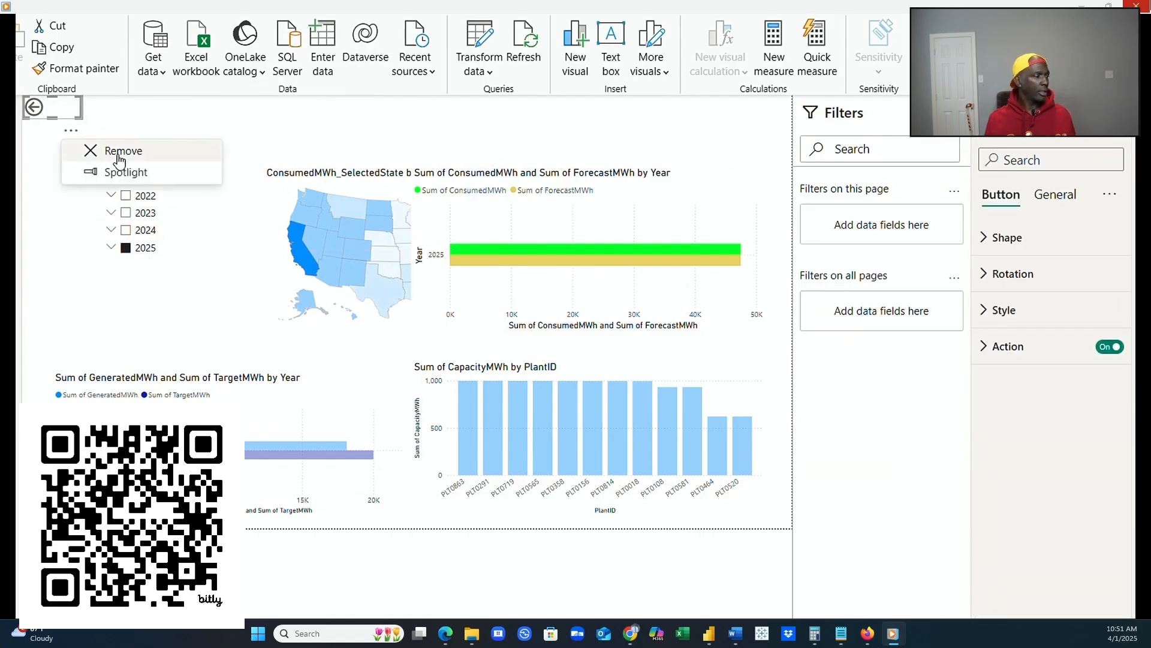
{"action": "left_click", "coordinate": [119, 151]}
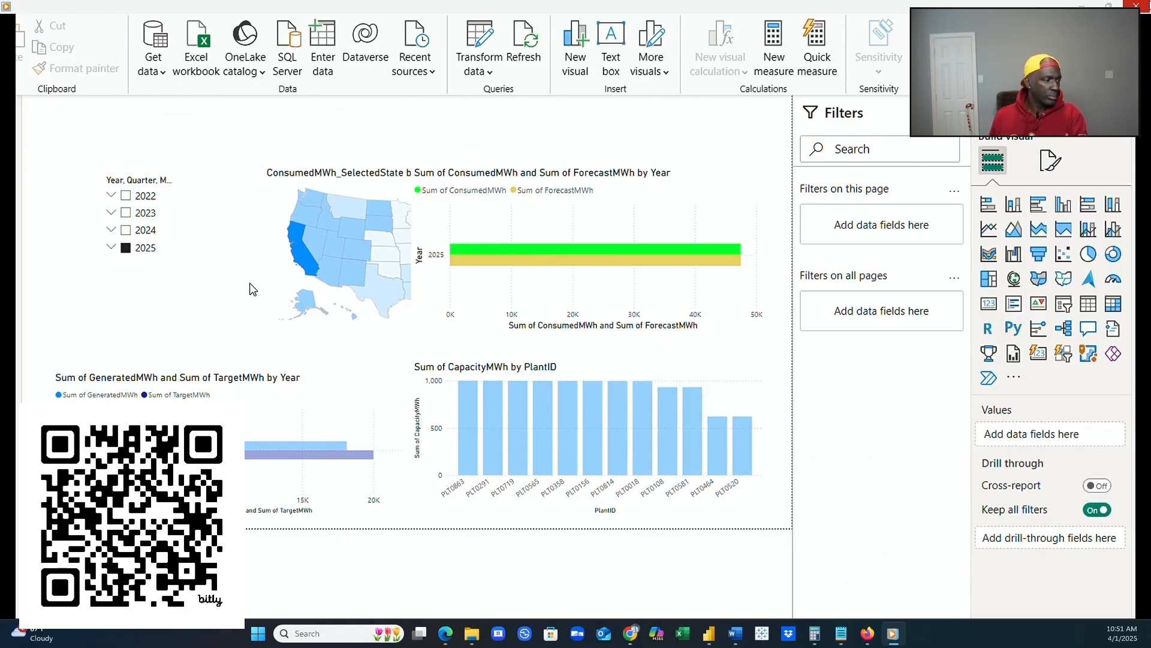
Clear the 2025 selection in the year slicer, narrow the slicer, and move it to the page's left edge.
{"action": "left_click", "coordinate": [175, 251]}
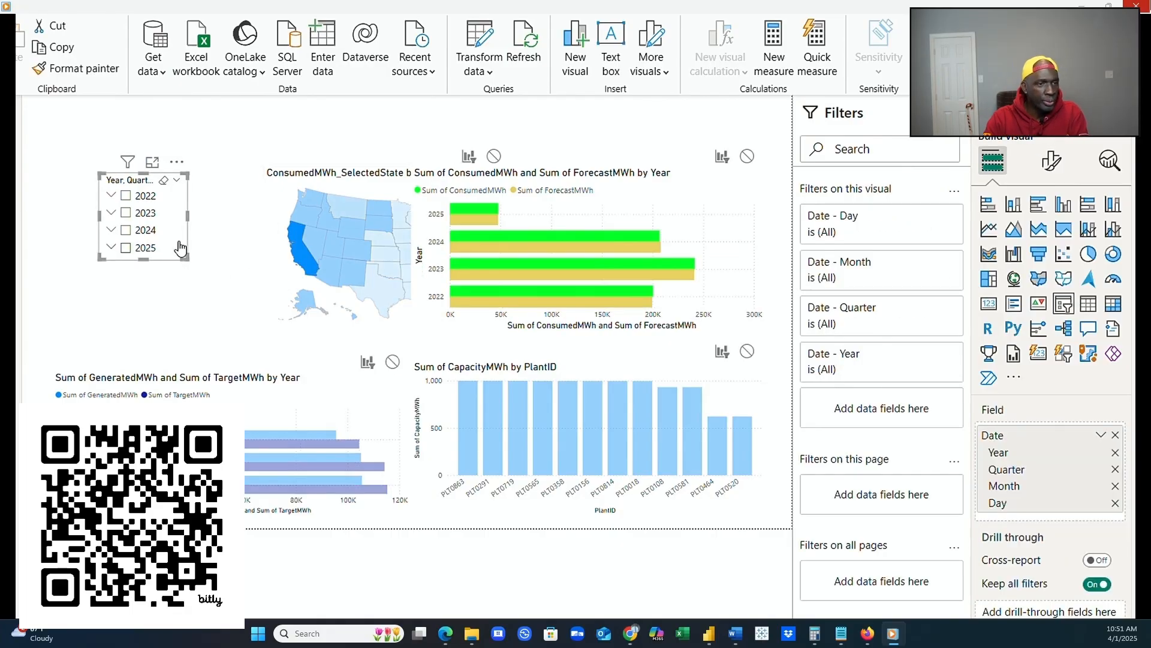
{"action": "left_click_drag", "start_coordinate": [188, 216], "coordinate": [168, 223]}
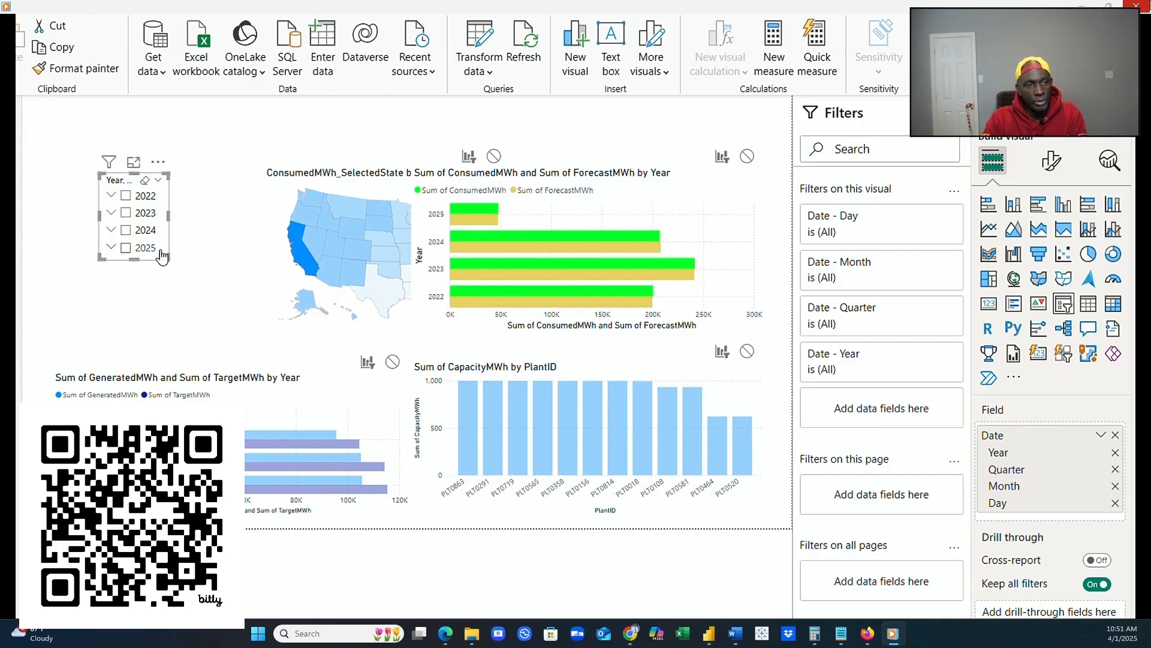
{"action": "left_click_drag", "start_coordinate": [160, 262], "coordinate": [101, 257]}
{"action": "left_click", "coordinate": [272, 209]}
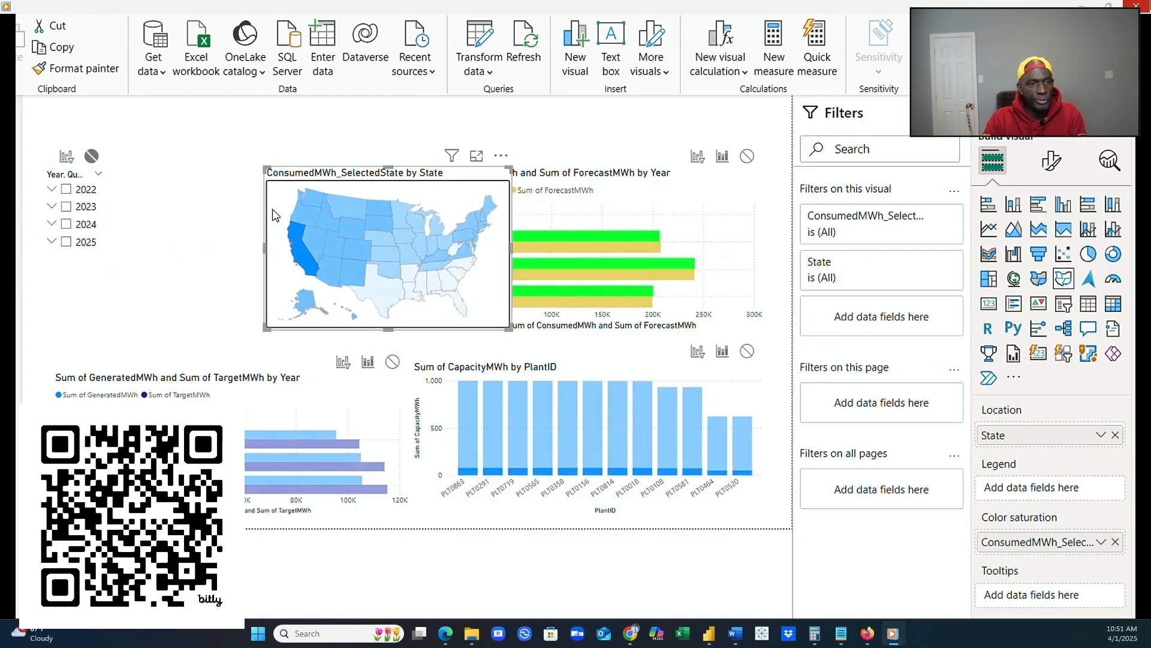
{"action": "double_click", "coordinate": [224, 207]}
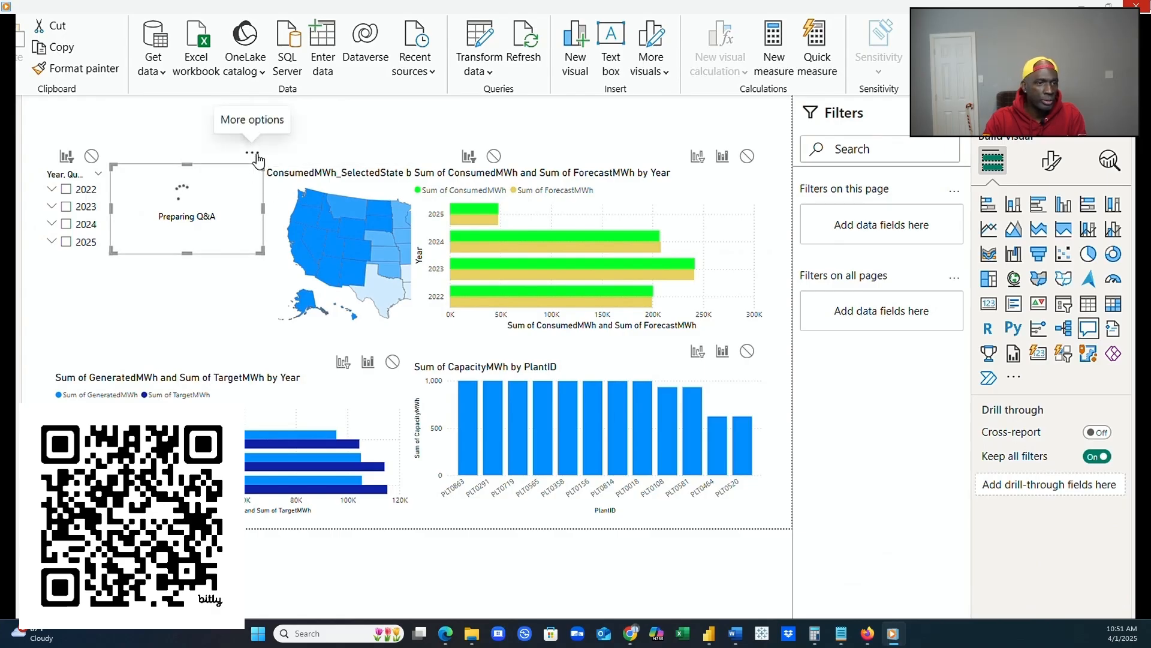
{"action": "left_click", "coordinate": [252, 153]}
{"action": "left_click", "coordinate": [277, 176]}
{"action": "left_click", "coordinate": [272, 178]}
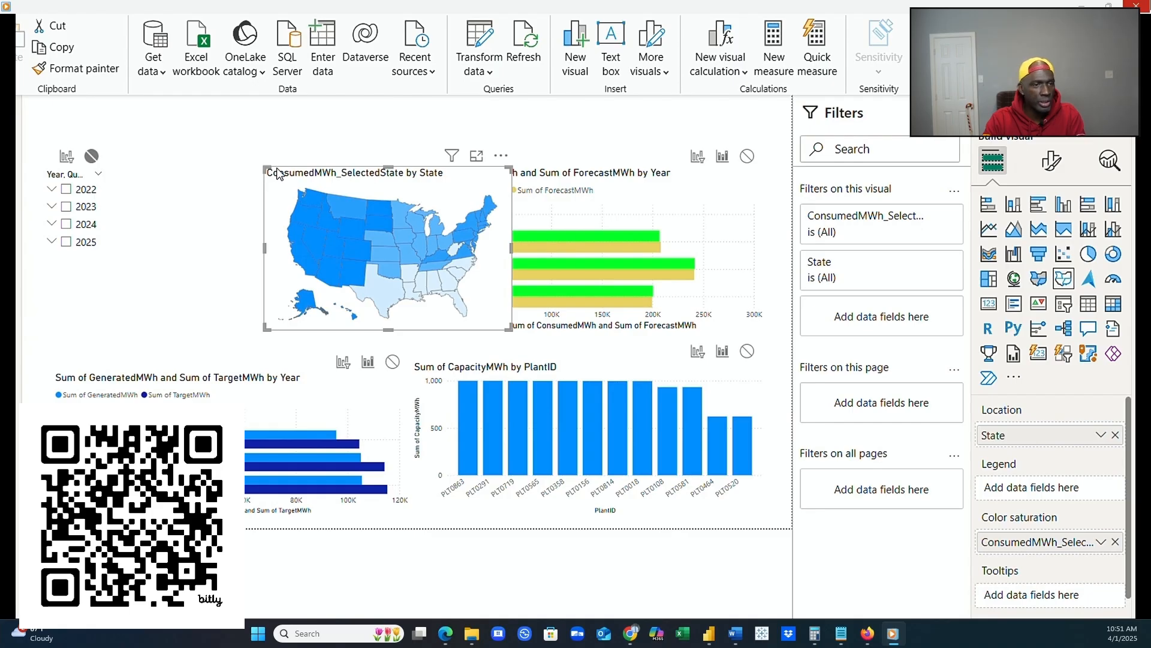
Move the shape map beside the year slicer and widen it toward the consumption chart, pulling in that chart's left edge to make room.
{"action": "left_click_drag", "start_coordinate": [278, 174], "coordinate": [126, 178]}
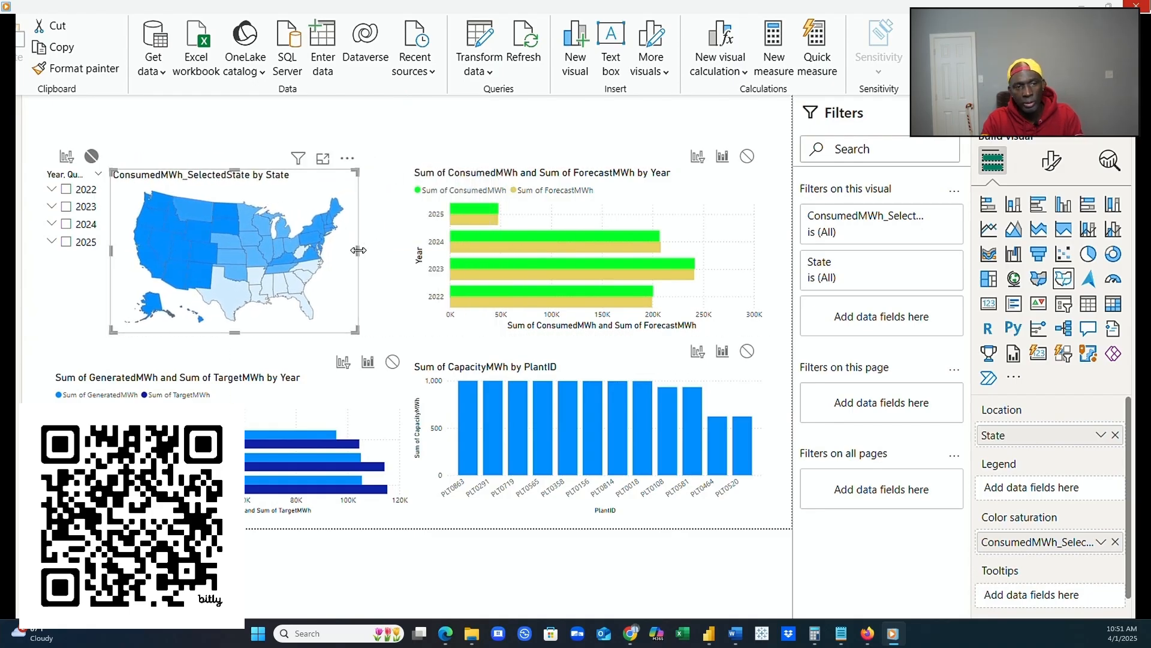
{"action": "left_click_drag", "start_coordinate": [358, 250], "coordinate": [506, 239]}
{"action": "left_click", "coordinate": [694, 174]}
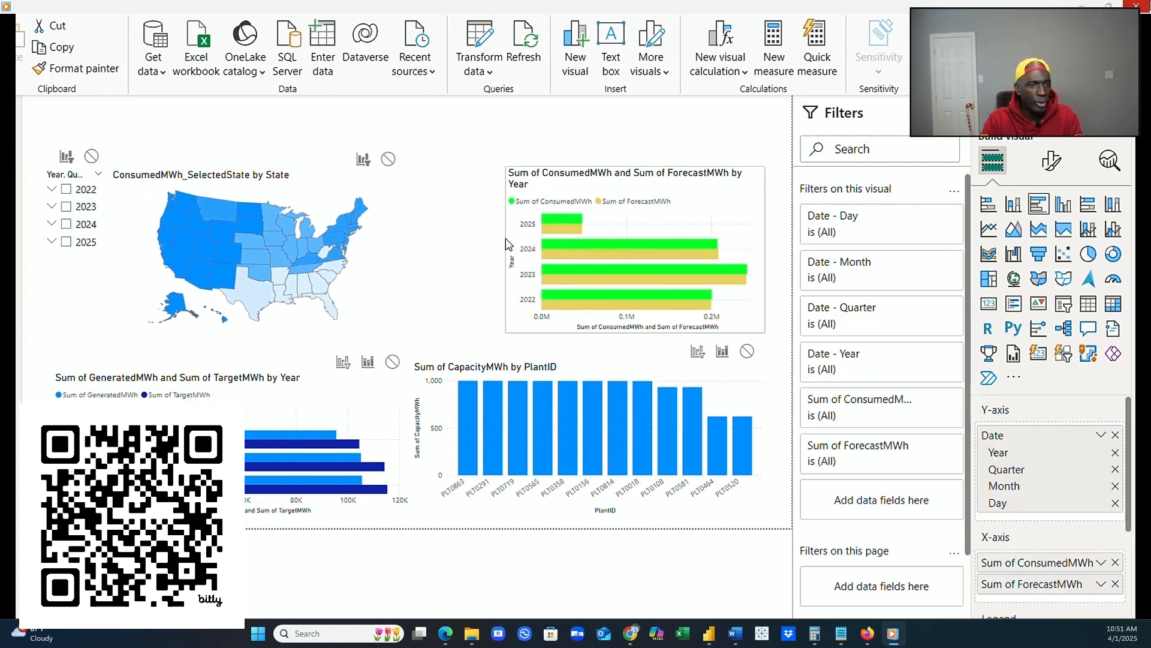
{"action": "left_click", "coordinate": [403, 235]}
{"action": "left_click_drag", "start_coordinate": [403, 234], "coordinate": [485, 257]}
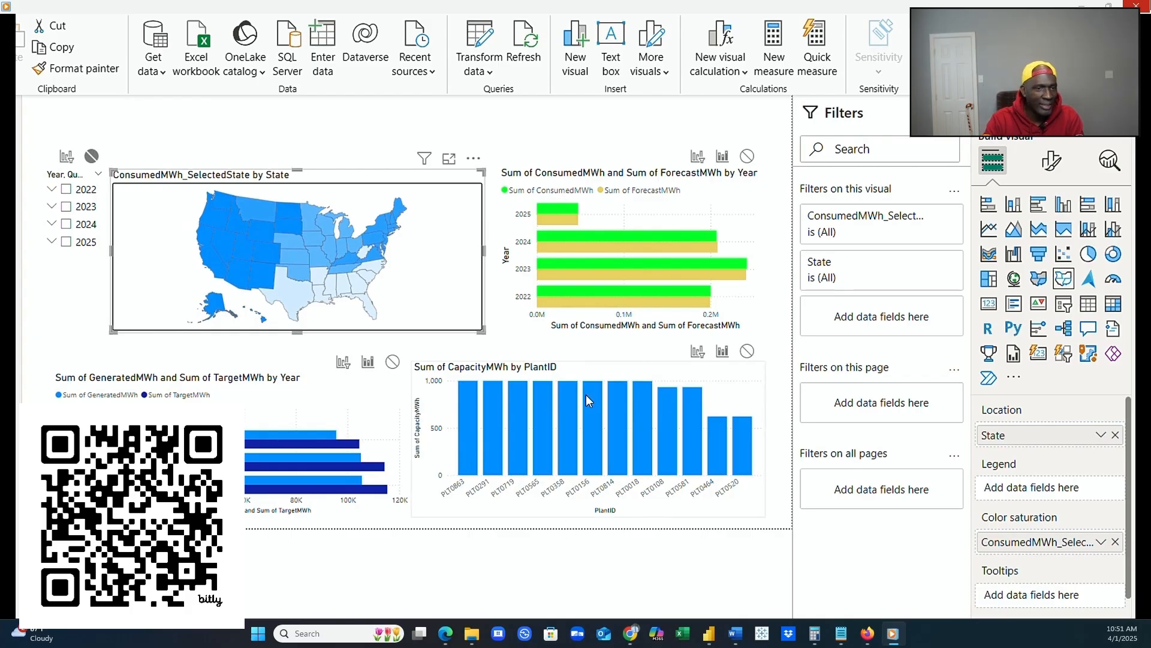
{"action": "left_click", "coordinate": [494, 128]}
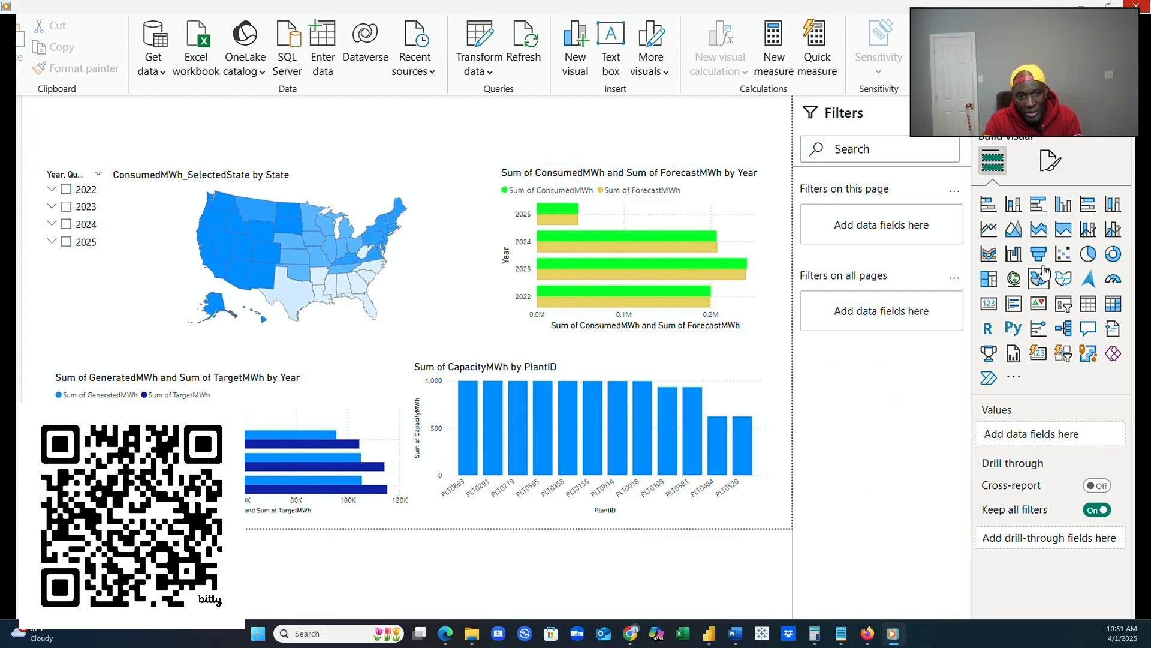
Collapse the Filters pane and move the year slicer onto the empty area at the shape map's left side.
{"action": "left_click", "coordinate": [959, 113]}
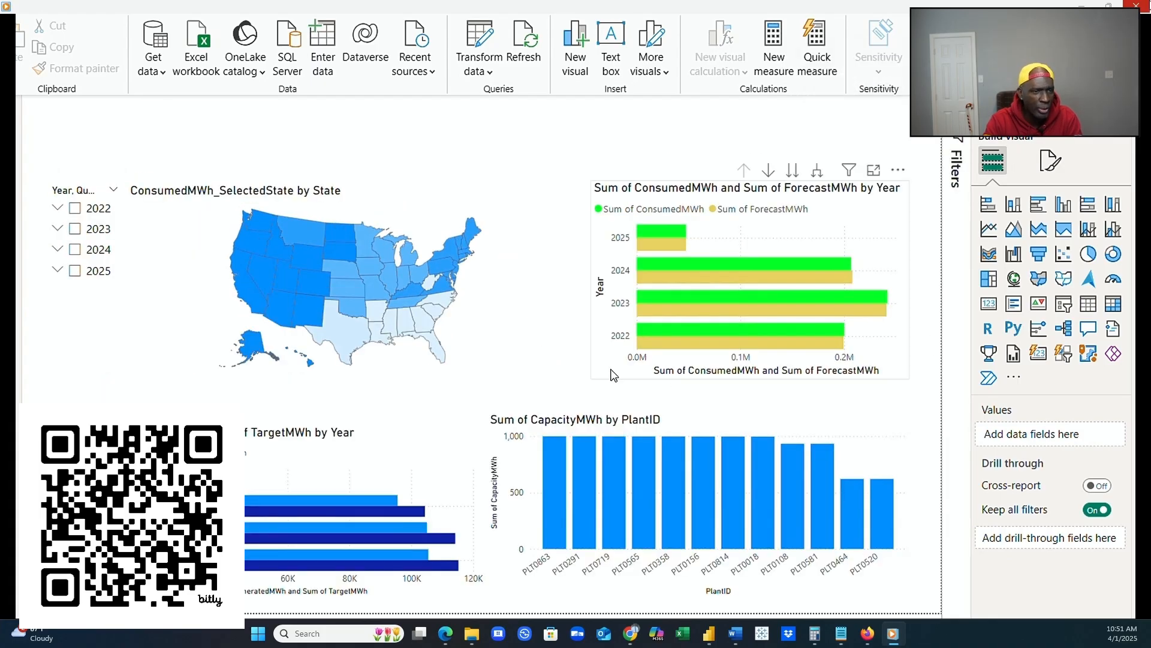
{"action": "left_click", "coordinate": [99, 283]}
{"action": "left_click_drag", "start_coordinate": [101, 289], "coordinate": [188, 324]}
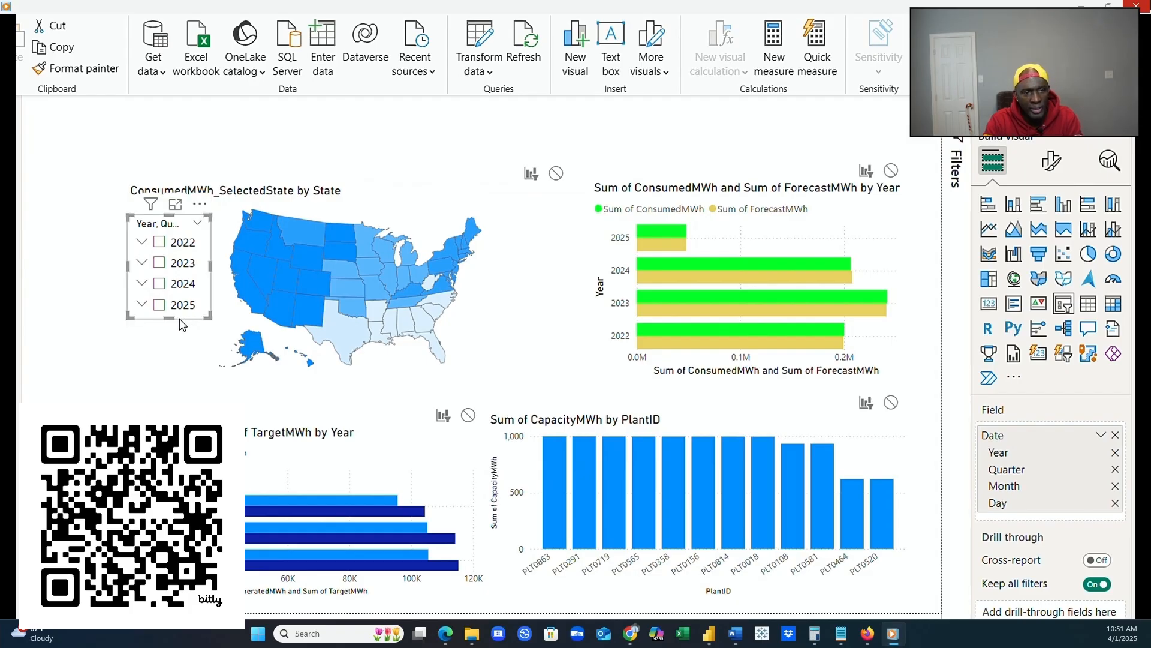
{"action": "left_click", "coordinate": [261, 143]}
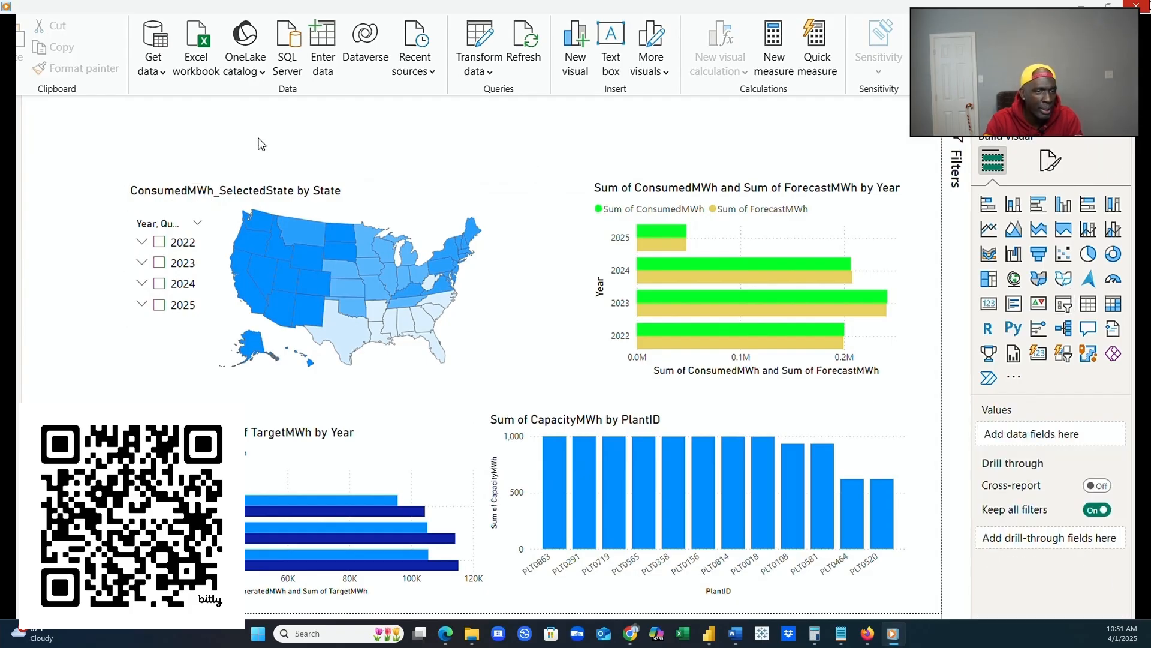
Filter the report by 2024, 2023 and 2022 in turn with the year slicer to compare the visuals.
{"action": "left_click", "coordinate": [159, 285]}
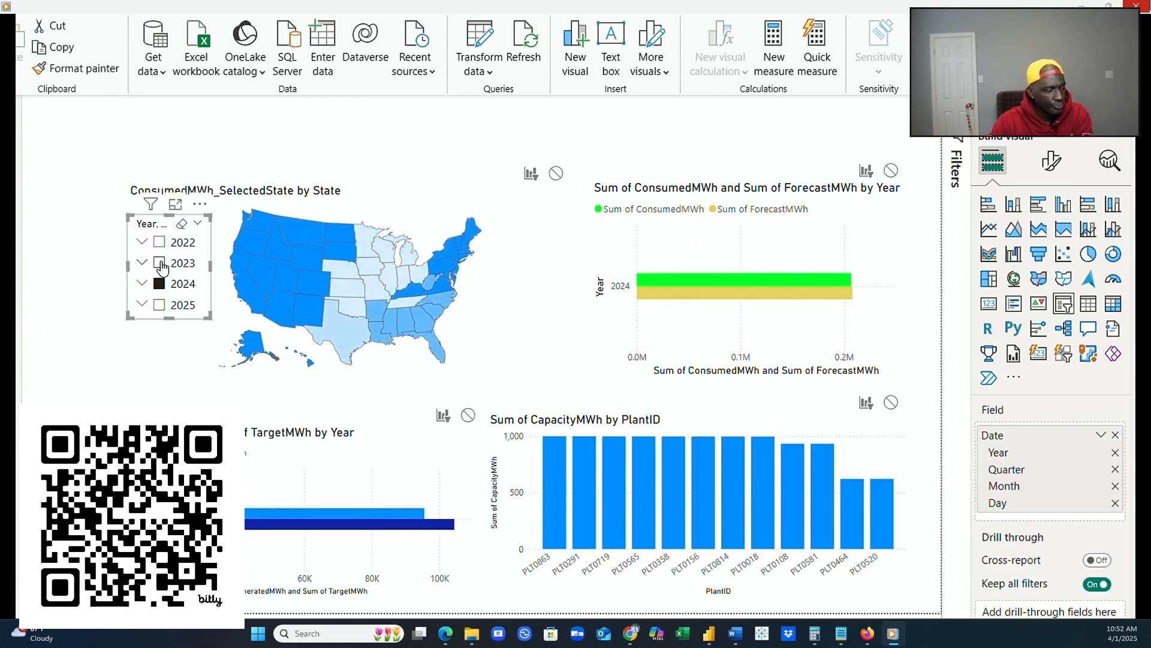
{"action": "left_click", "coordinate": [160, 263]}
{"action": "left_click", "coordinate": [159, 242]}
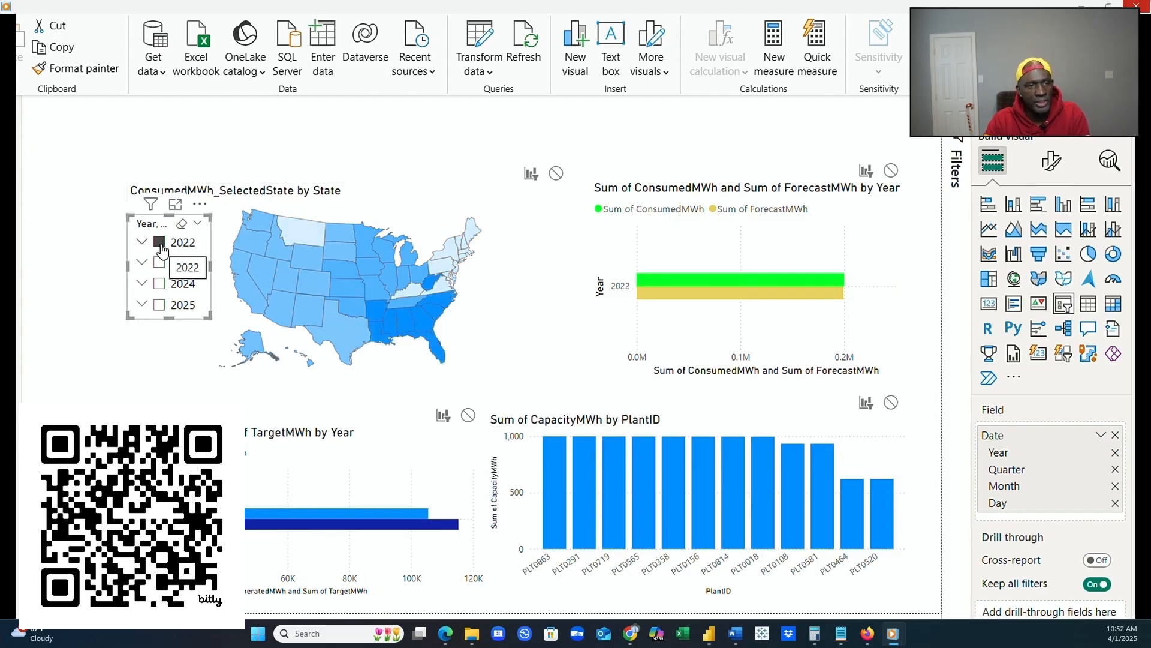
Highlight Texas, New Mexico, Arizona and Nevada one after another on the shape map, and clear the state selection.
{"action": "left_click", "coordinate": [345, 340]}
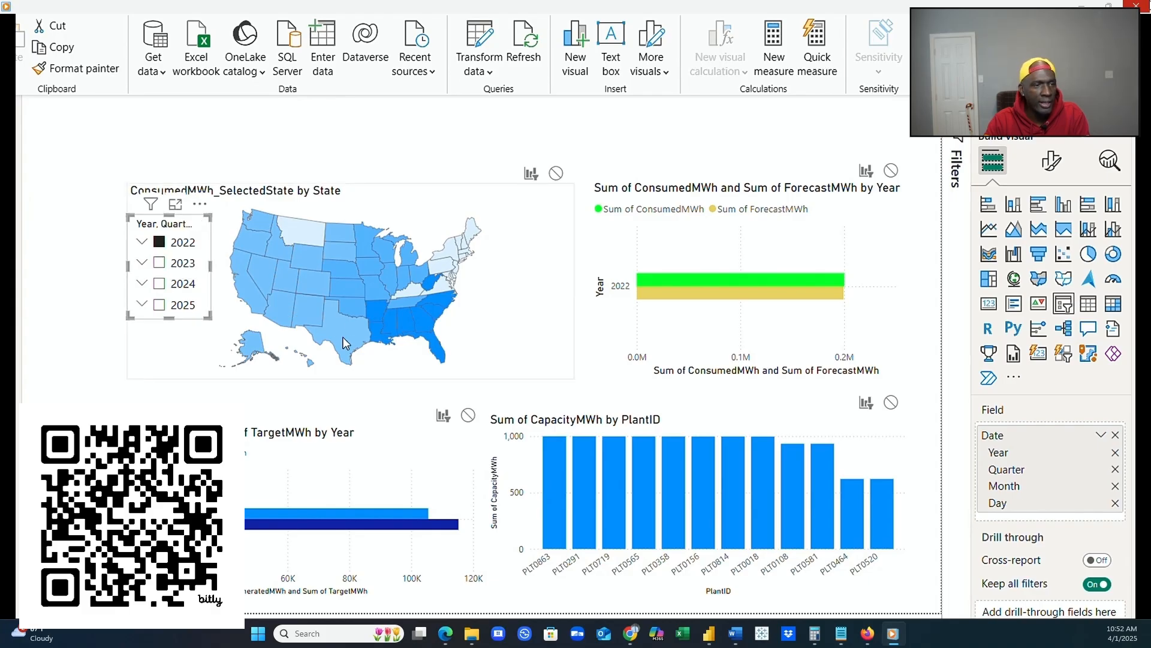
{"action": "left_click", "coordinate": [345, 338]}
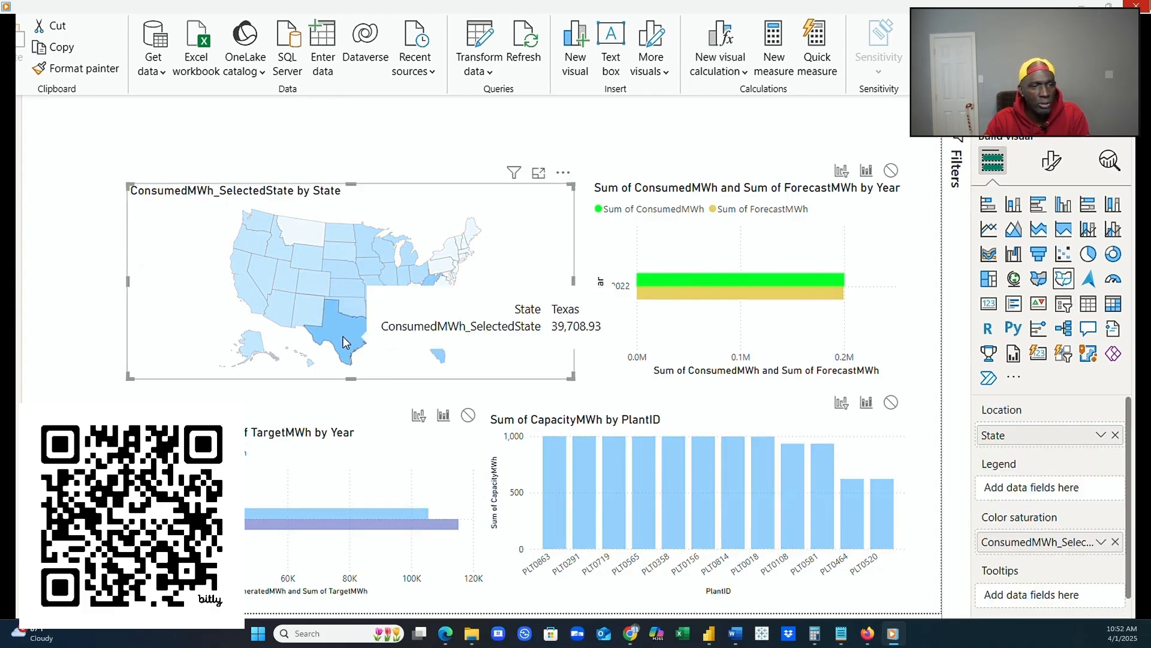
{"action": "left_click", "coordinate": [300, 316]}
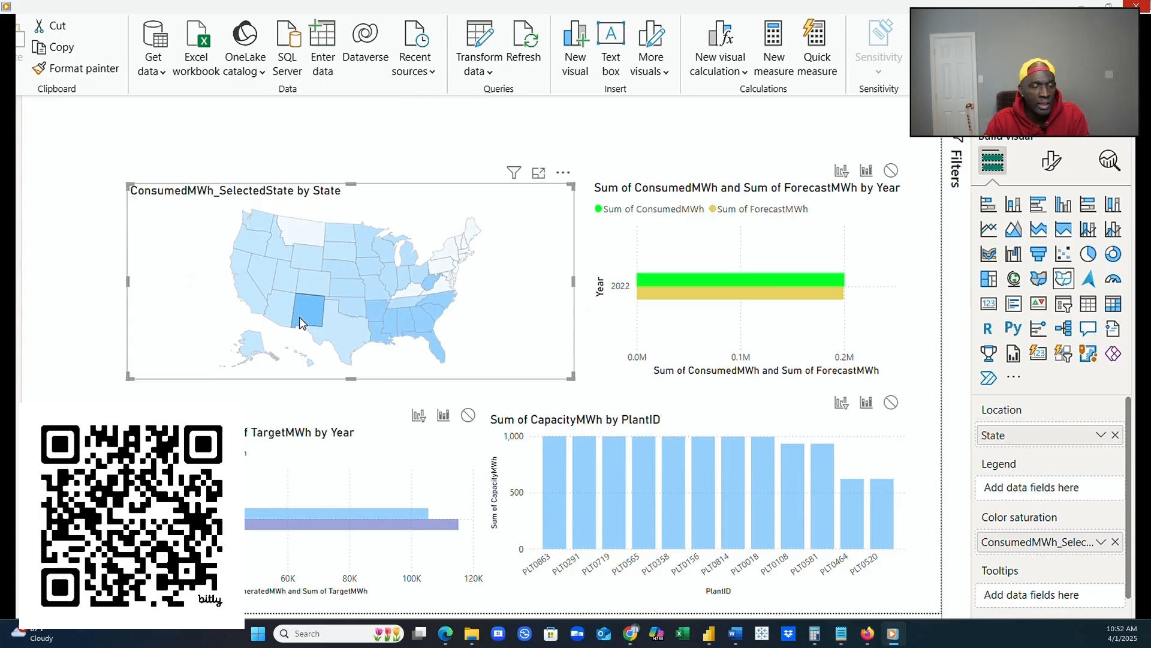
{"action": "left_click", "coordinate": [283, 305]}
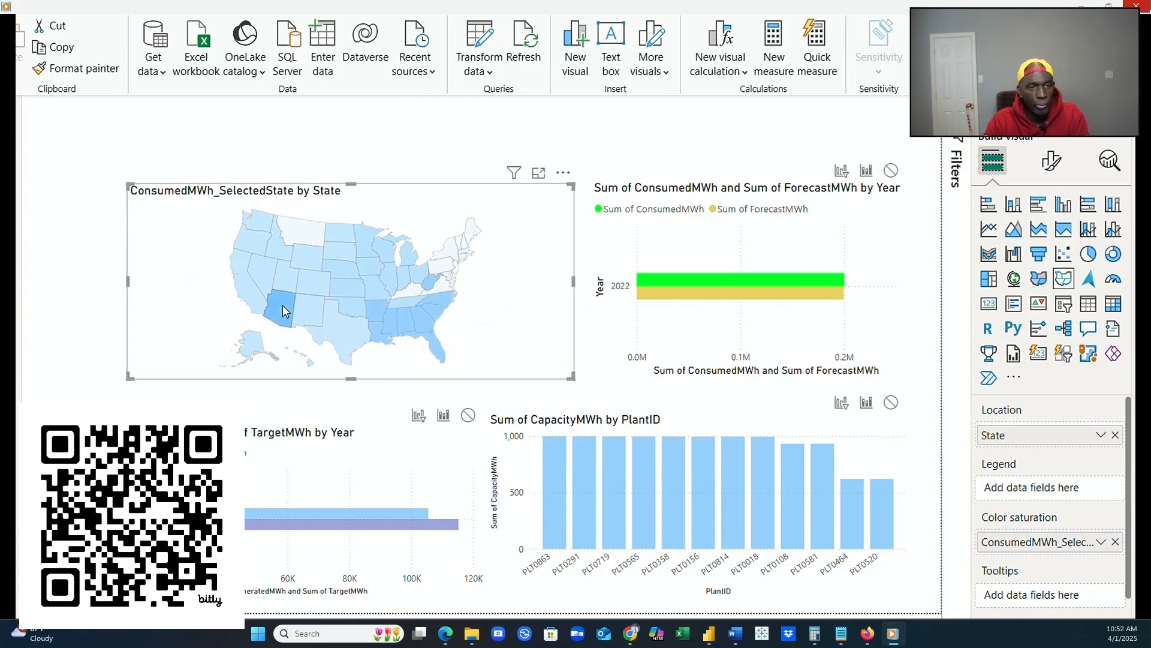
{"action": "left_click", "coordinate": [268, 271]}
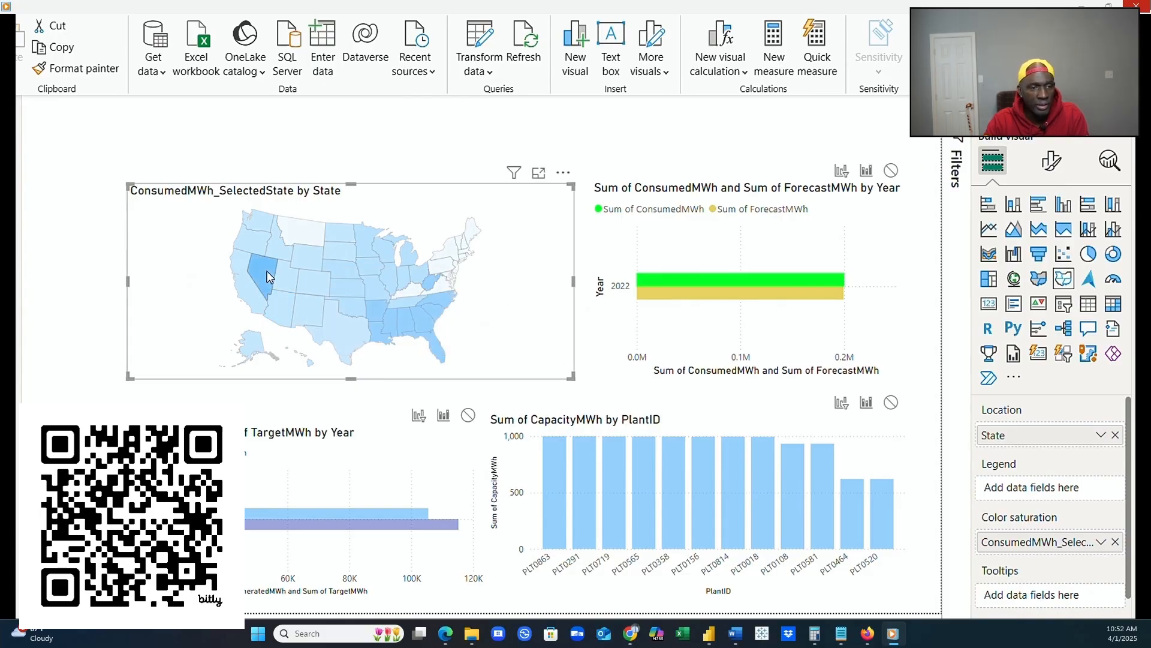
{"action": "left_click", "coordinate": [267, 271]}
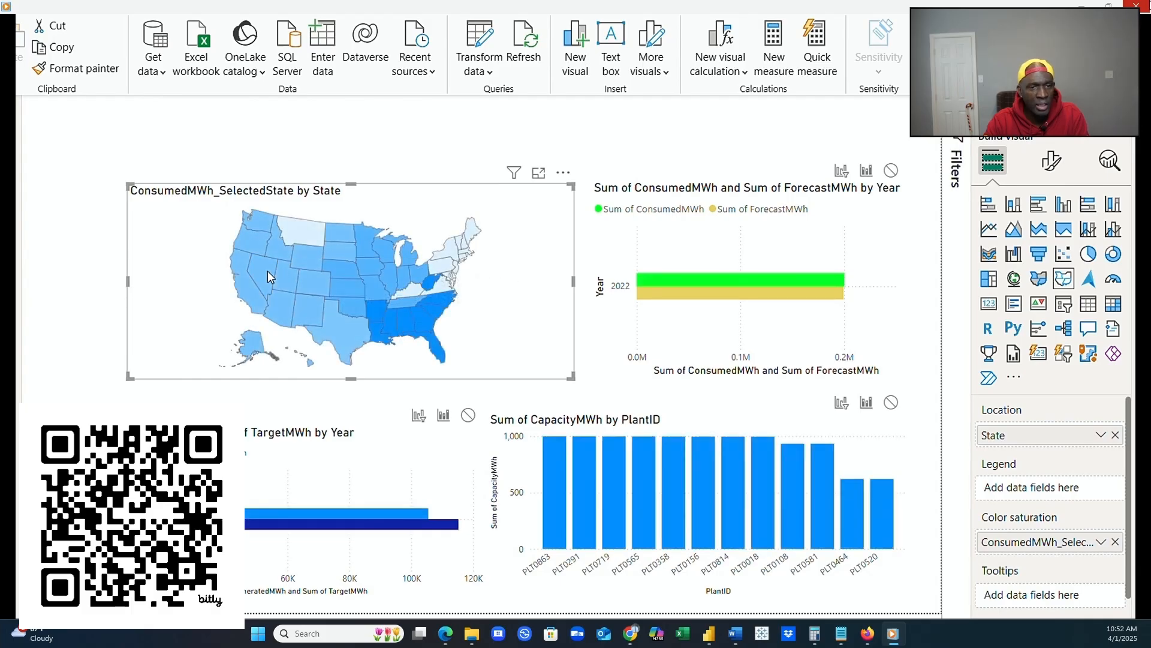
{"action": "left_click", "coordinate": [73, 380]}
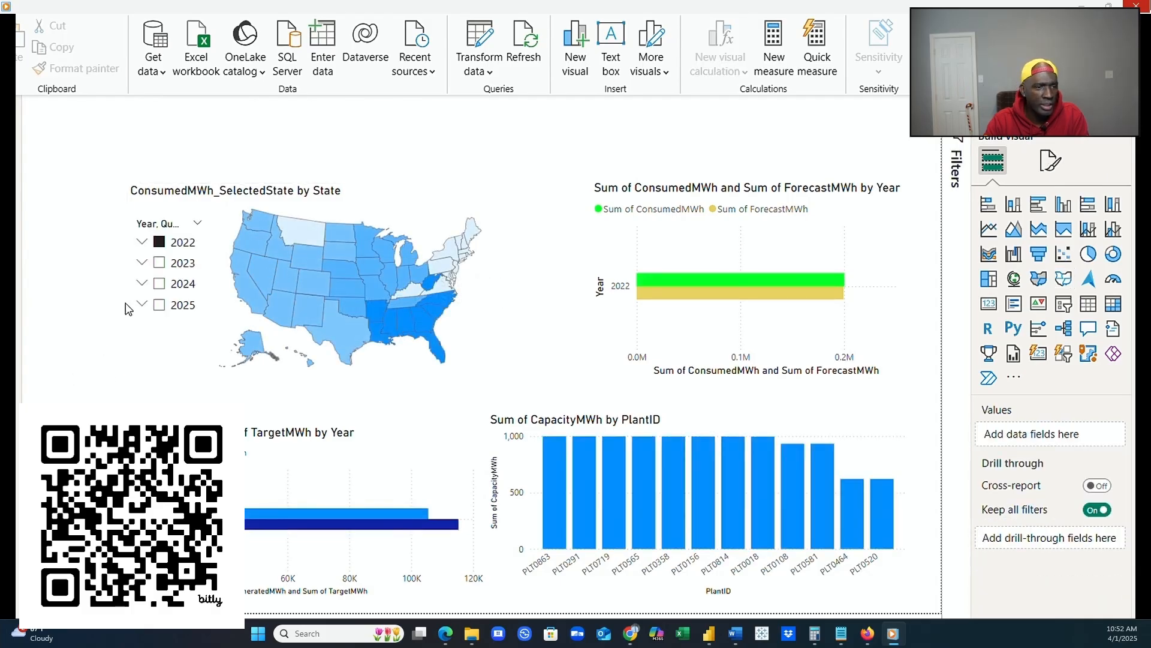
Cycle the year slicer through 2023, 2025 and 2024 and back to 2023 to compare state consumption on the map.
{"action": "left_click", "coordinate": [159, 264]}
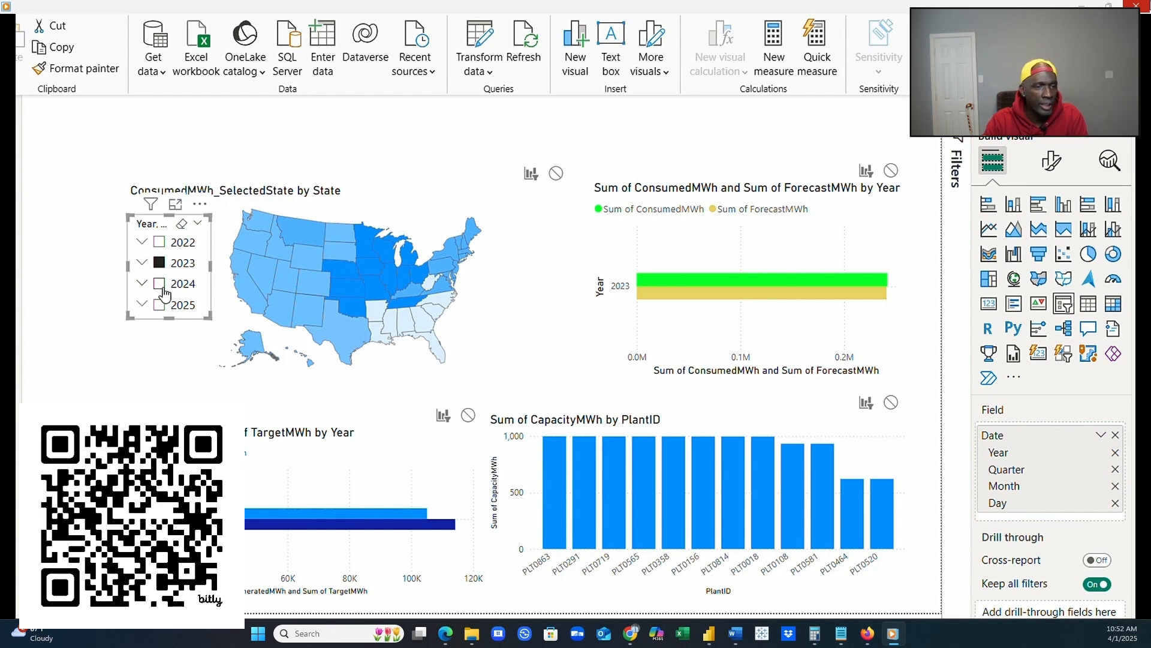
{"action": "left_click", "coordinate": [159, 306]}
{"action": "left_click", "coordinate": [160, 284]}
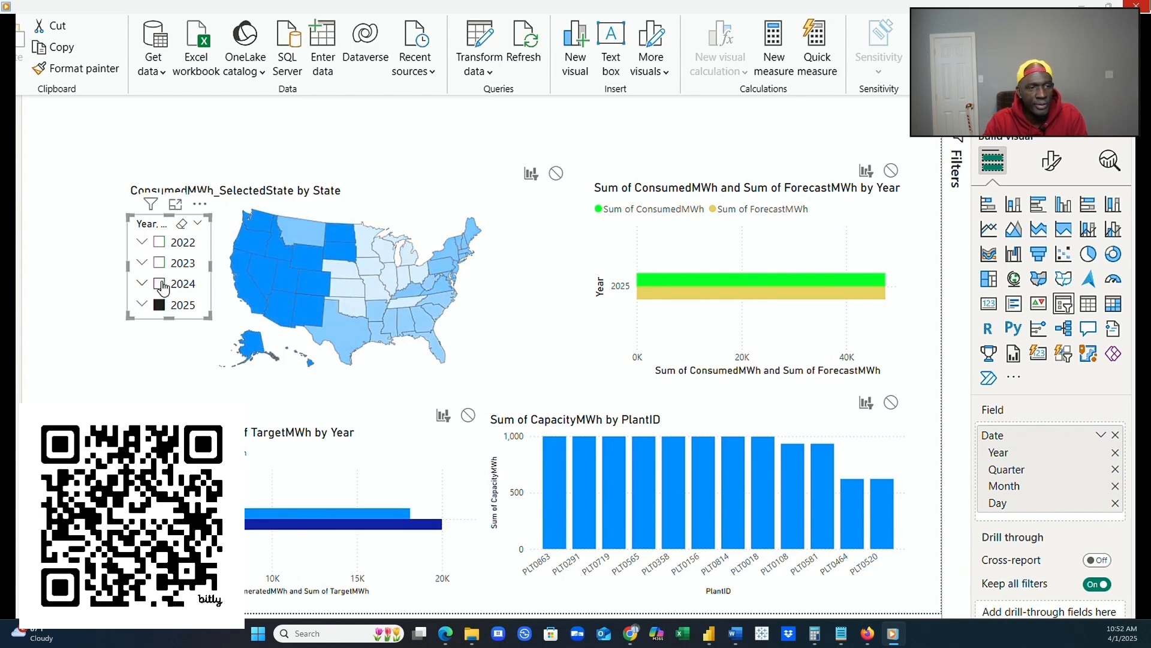
{"action": "left_click", "coordinate": [159, 262]}
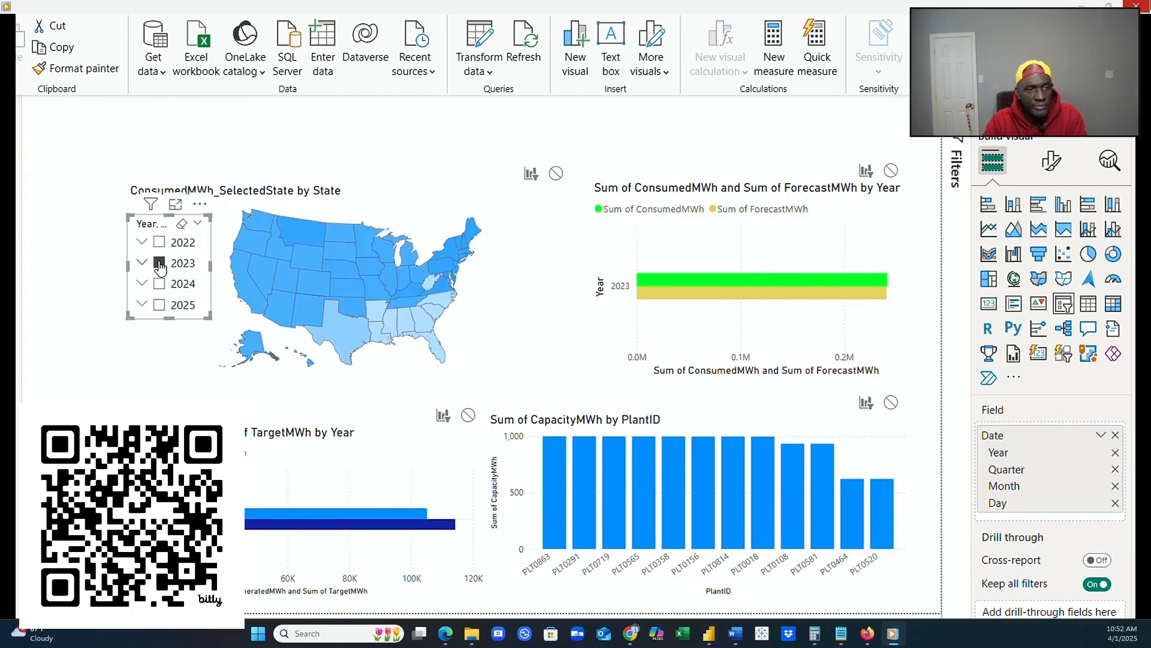
{"action": "left_click", "coordinate": [298, 370]}
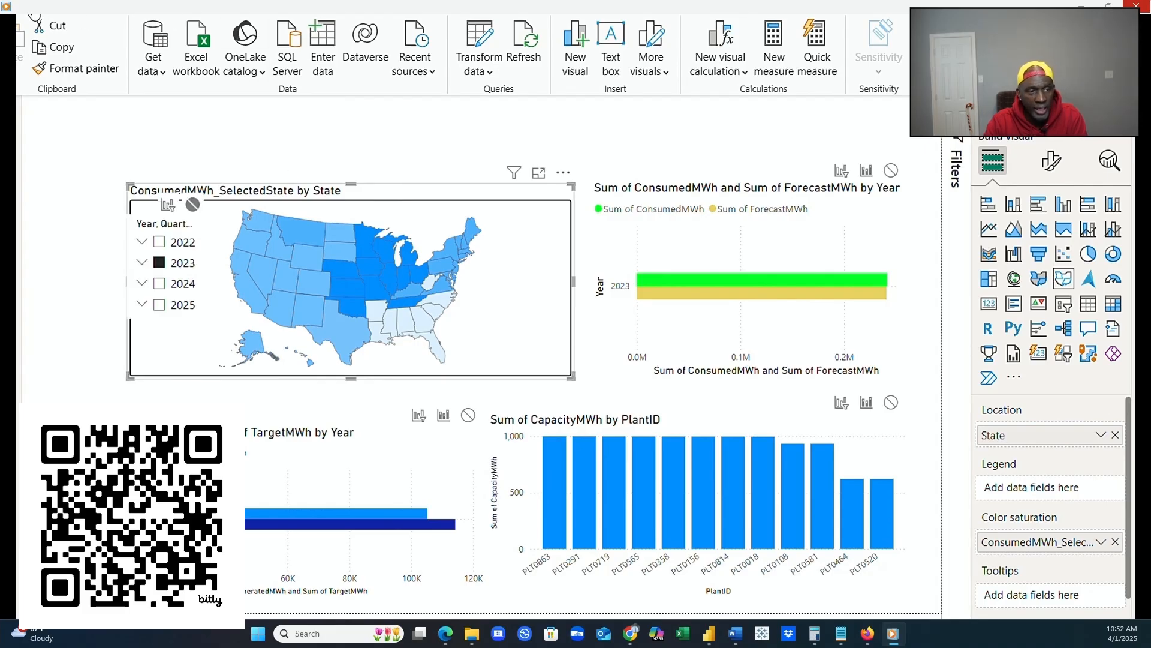
Toggle Edit interactions off and on with the shape map selected.
{"action": "left_click", "coordinate": [27, 11]}
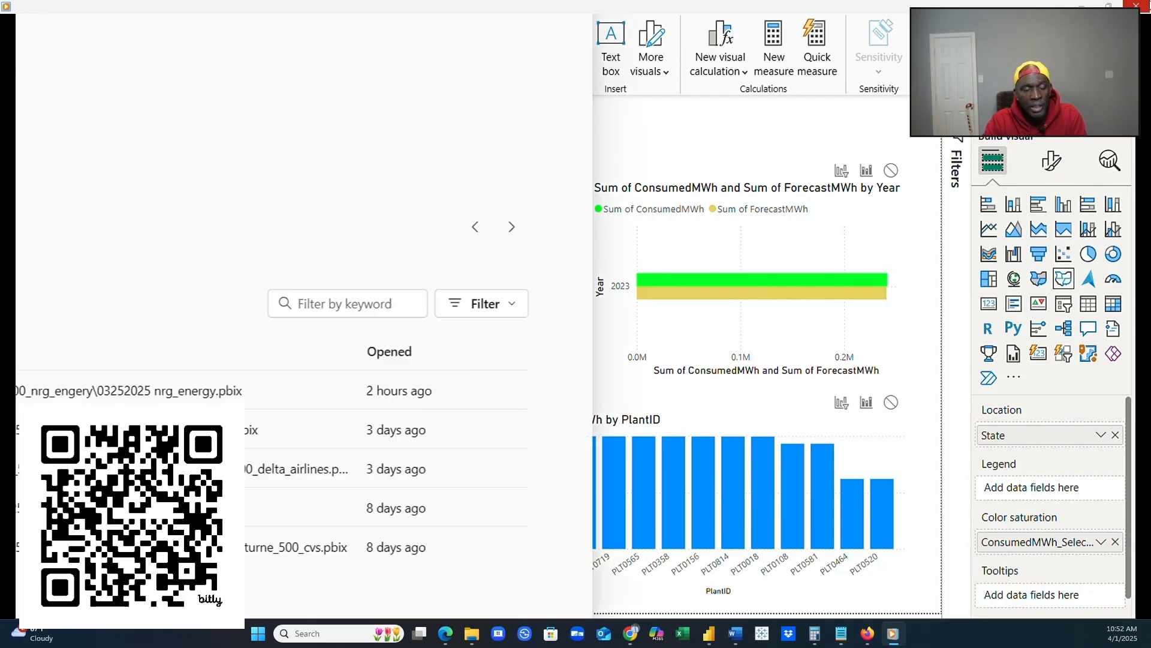
{"action": "left_click", "coordinate": [28, 11]}
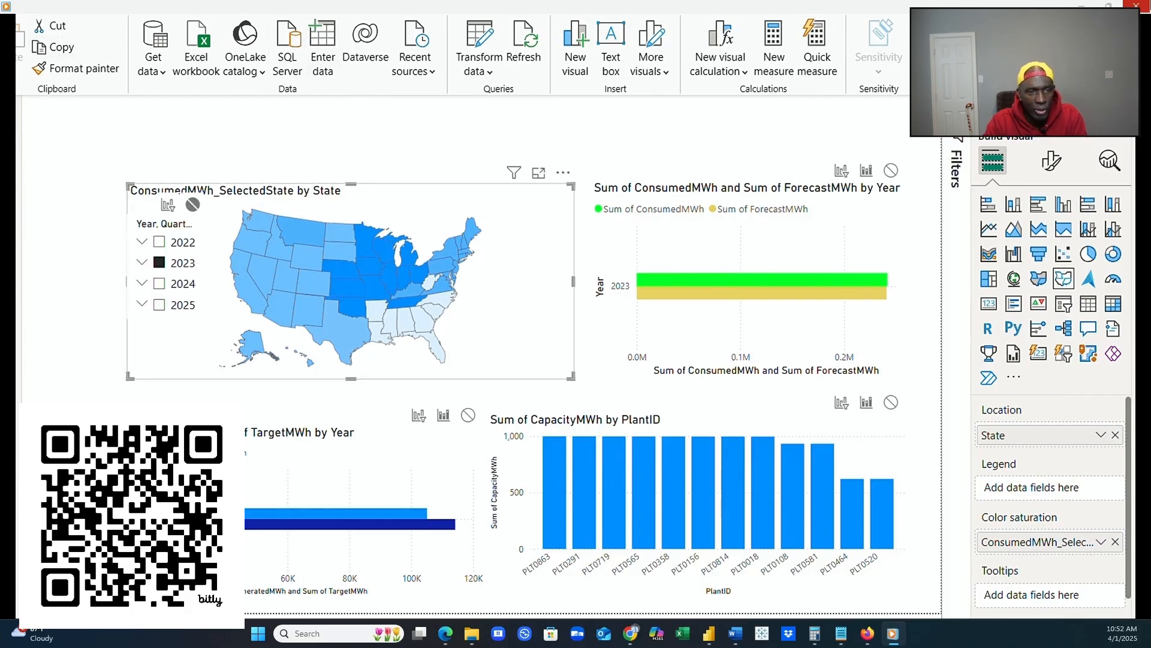
{"action": "left_click", "coordinate": [465, 7]}
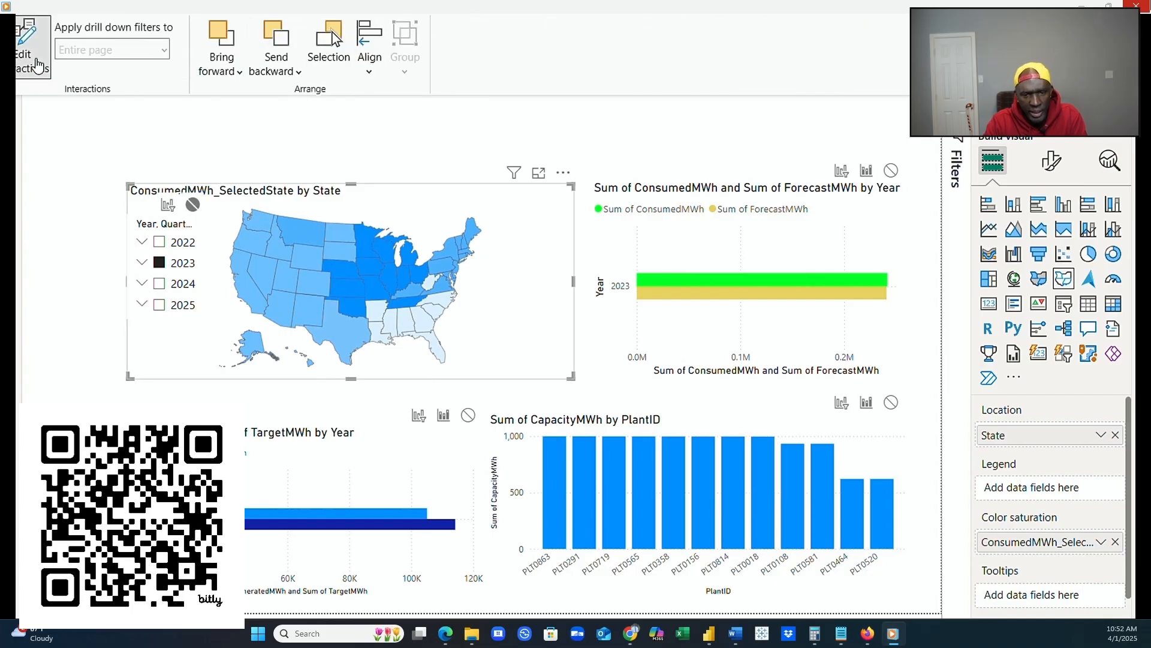
{"action": "left_click", "coordinate": [37, 64]}
{"action": "left_click", "coordinate": [37, 64]}
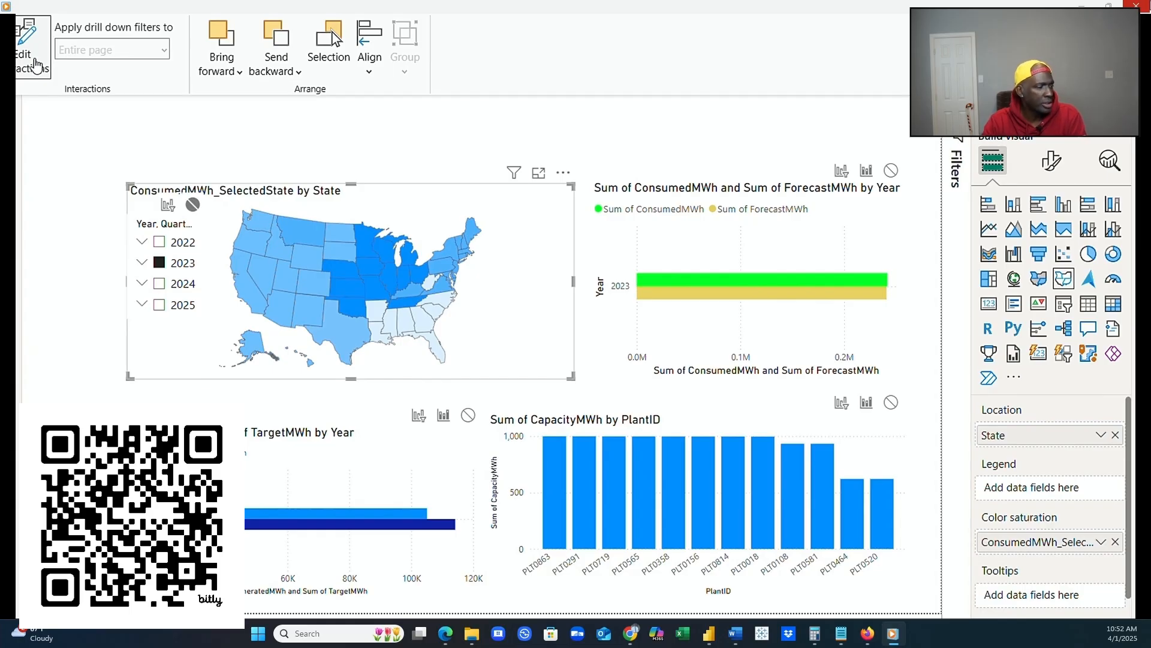
{"action": "left_click", "coordinate": [37, 63]}
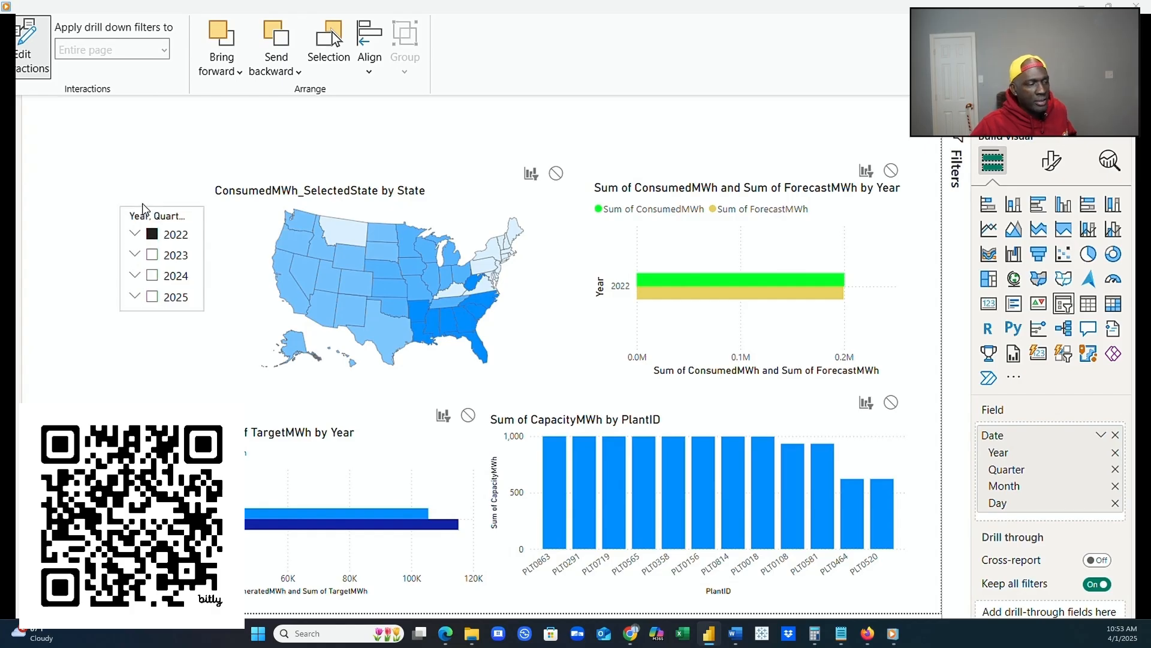
Place the year slicer left of the shape map, stretched to the map's height, and extend the map's left edge to meet it.
{"action": "left_click_drag", "start_coordinate": [155, 224], "coordinate": [88, 138]}
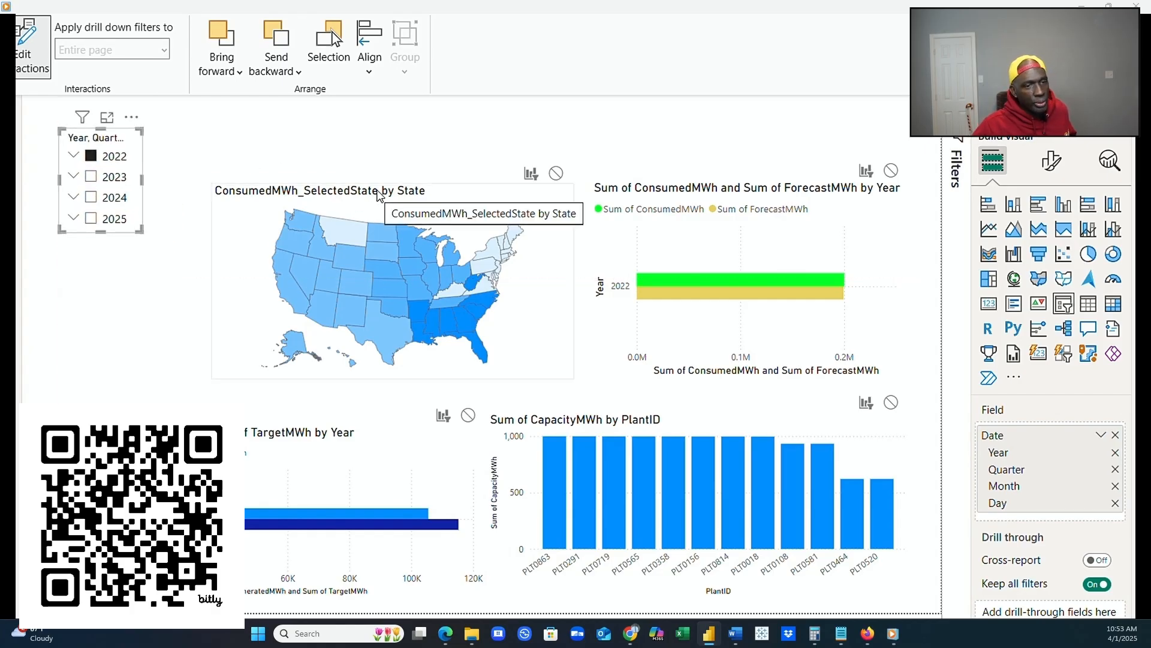
{"action": "left_click", "coordinate": [367, 201]}
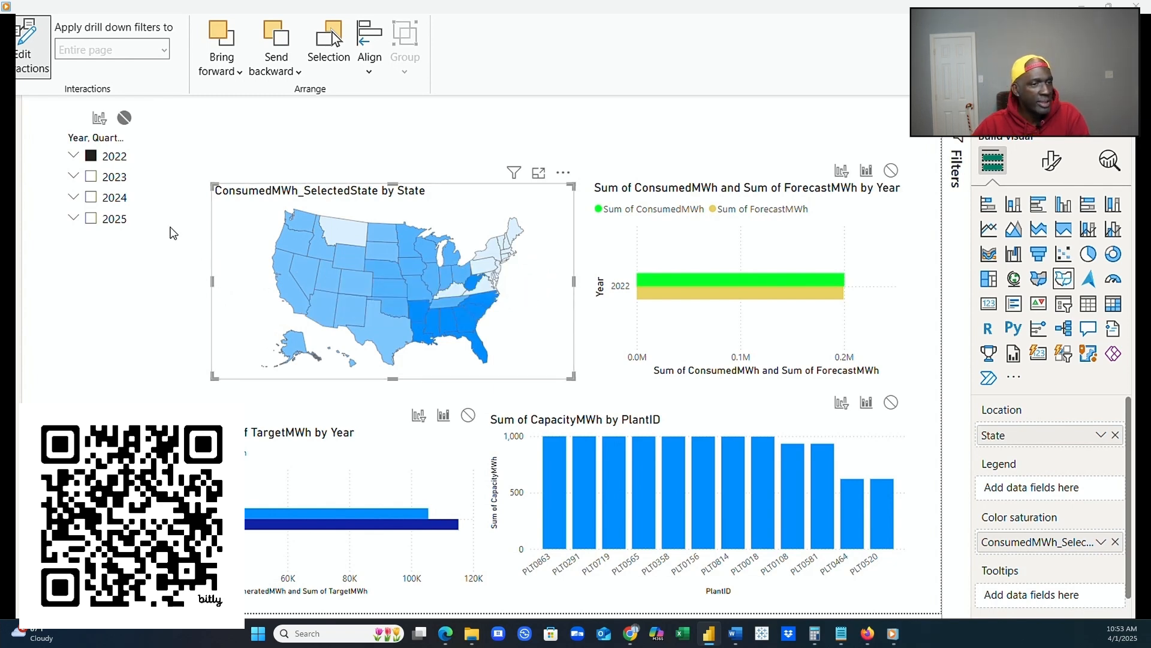
{"action": "left_click", "coordinate": [135, 236]}
{"action": "left_click_drag", "start_coordinate": [134, 237], "coordinate": [102, 382]}
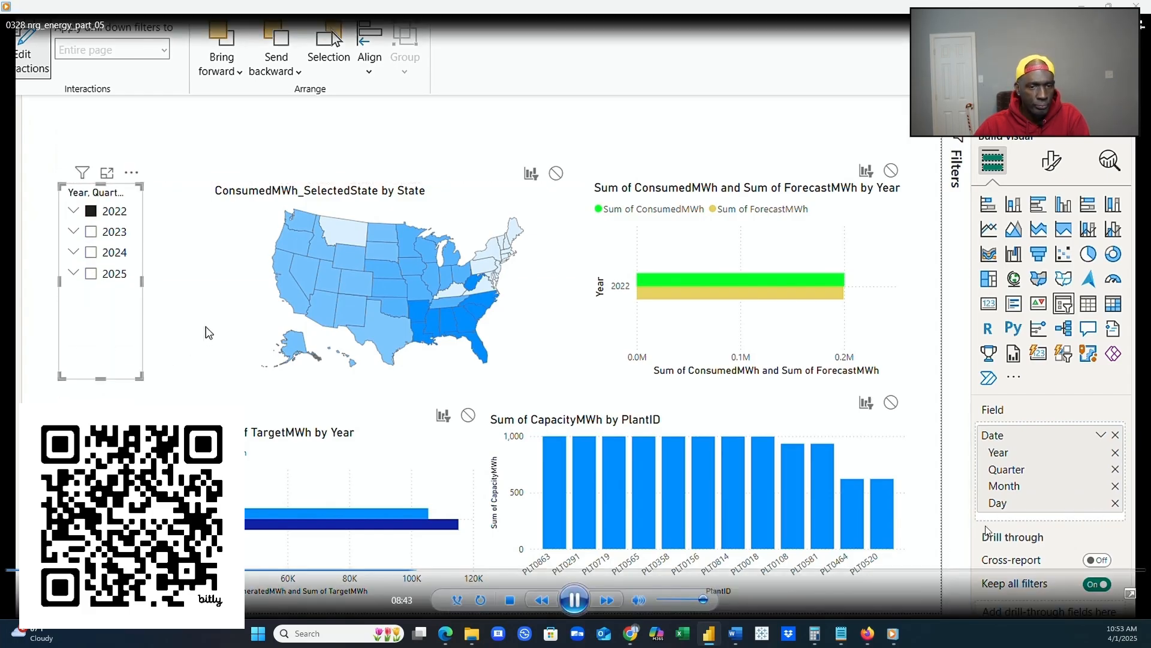
{"action": "left_click", "coordinate": [211, 290]}
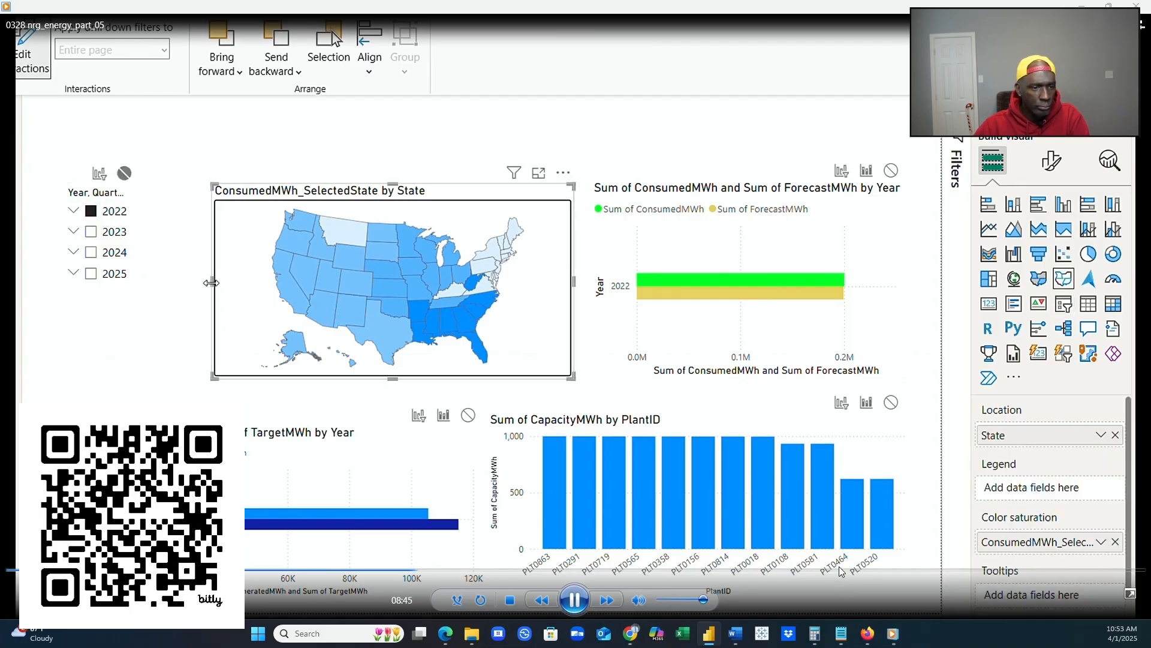
{"action": "left_click_drag", "start_coordinate": [211, 282], "coordinate": [143, 282]}
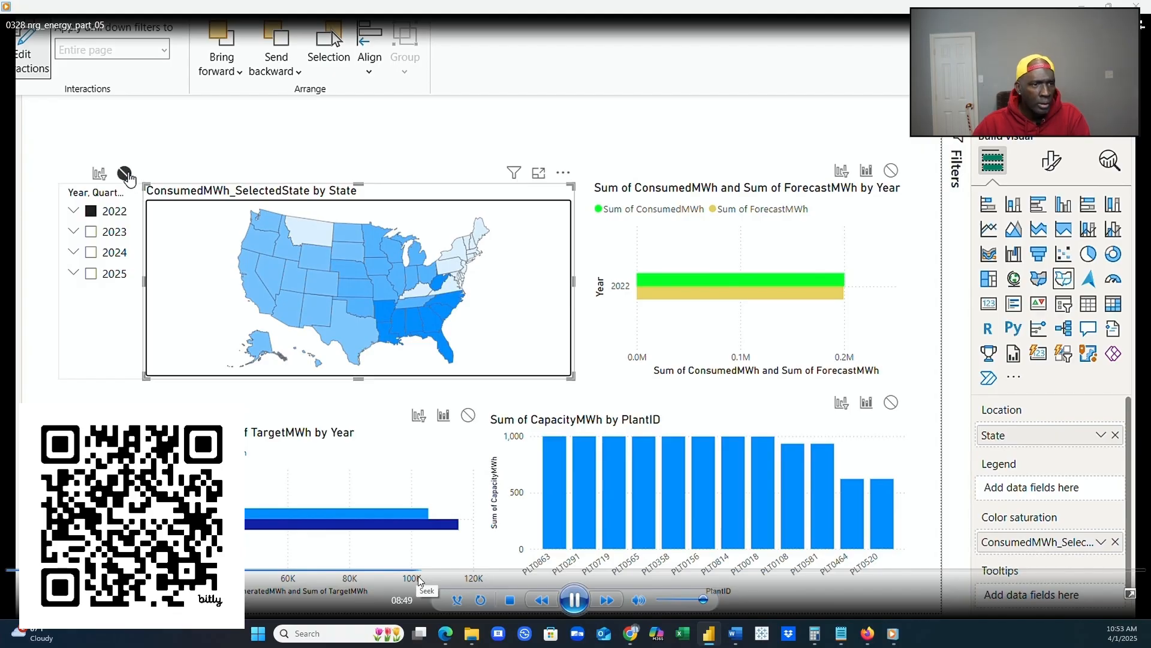
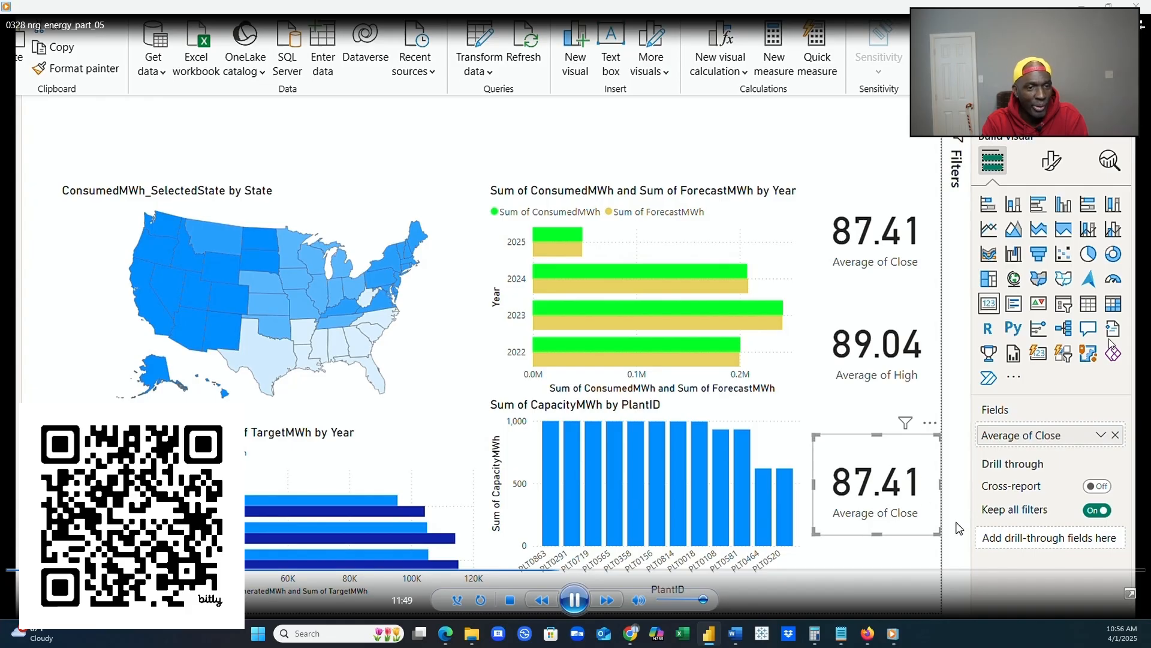
Open the field options for Average of Close on the lowest card.
{"action": "left_click", "coordinate": [1101, 437]}
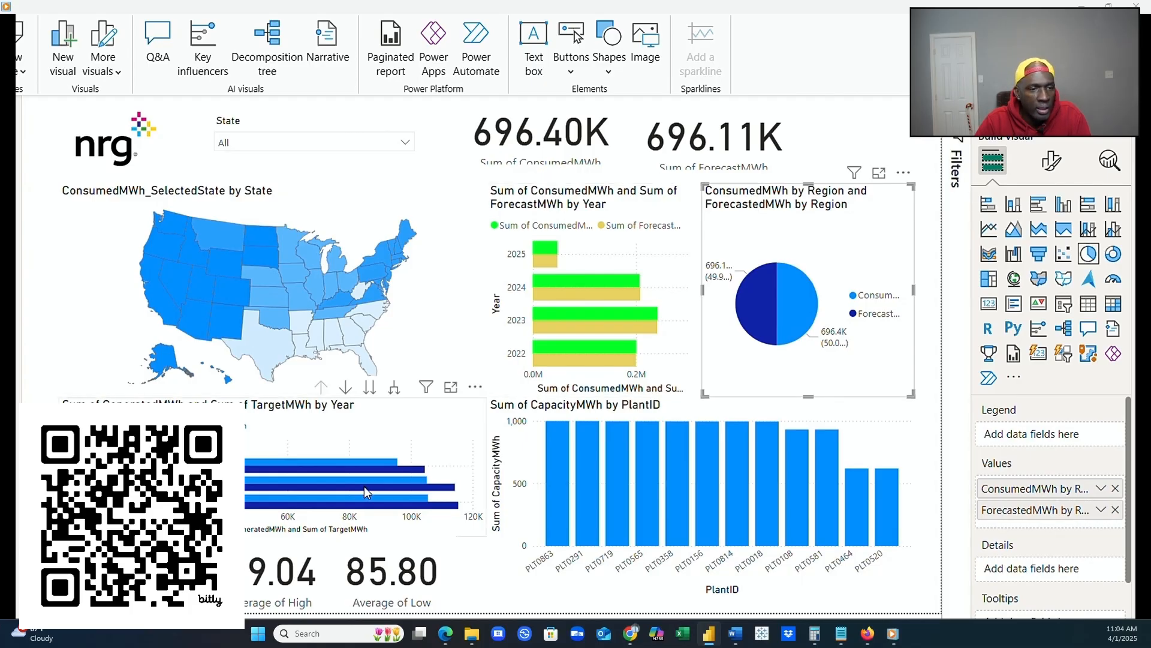
Recolor the Sum of TargetMWh bars pink in the GeneratedMWh and TargetMWh by Year chart.
{"action": "left_click", "coordinate": [483, 464]}
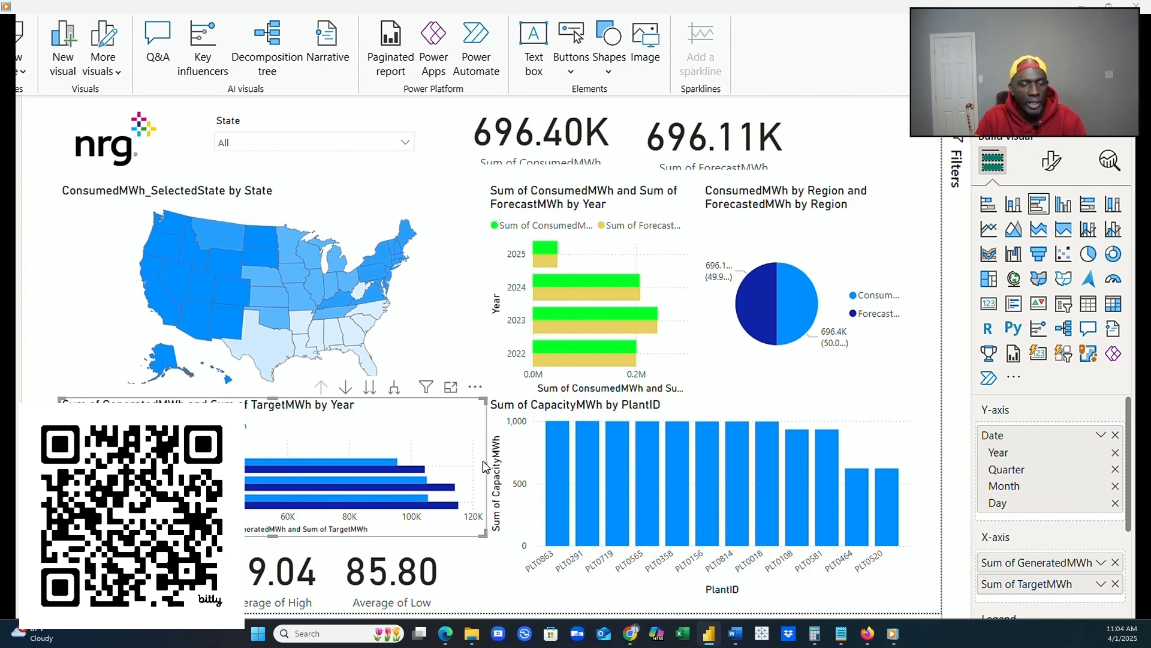
{"action": "left_click", "coordinate": [1058, 166]}
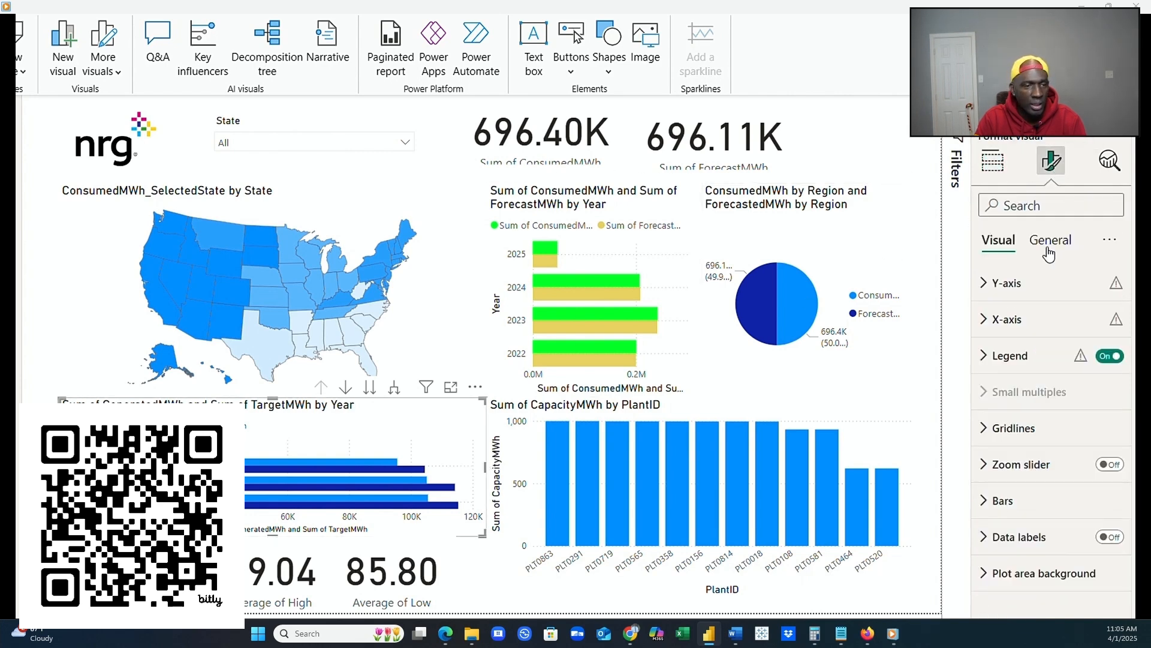
{"action": "left_click", "coordinate": [1001, 501]}
{"action": "scroll", "coordinate": [1013, 507], "scroll_direction": "down", "scroll_amount": 5}
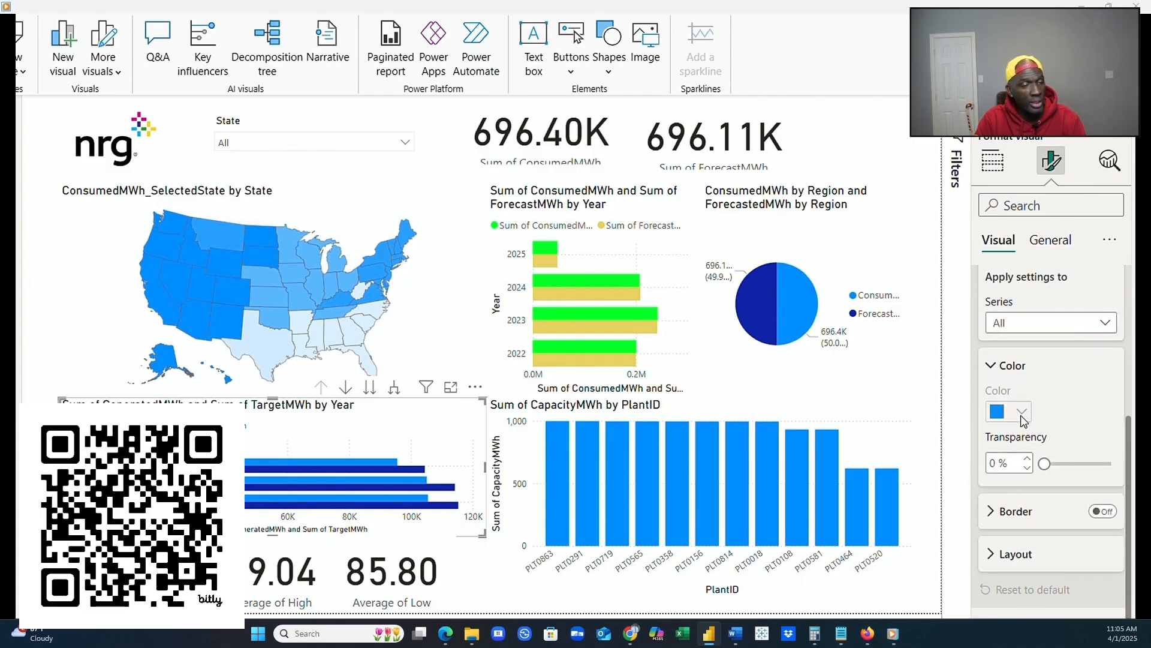
{"action": "left_click", "coordinate": [1105, 325]}
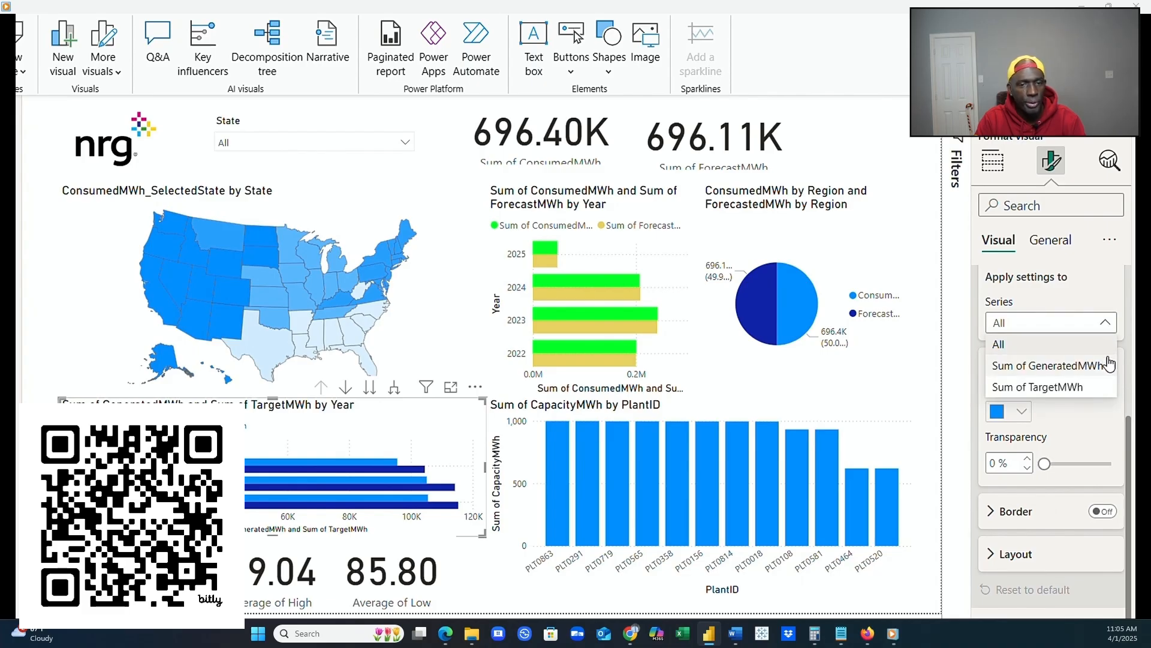
{"action": "left_click", "coordinate": [1073, 387]}
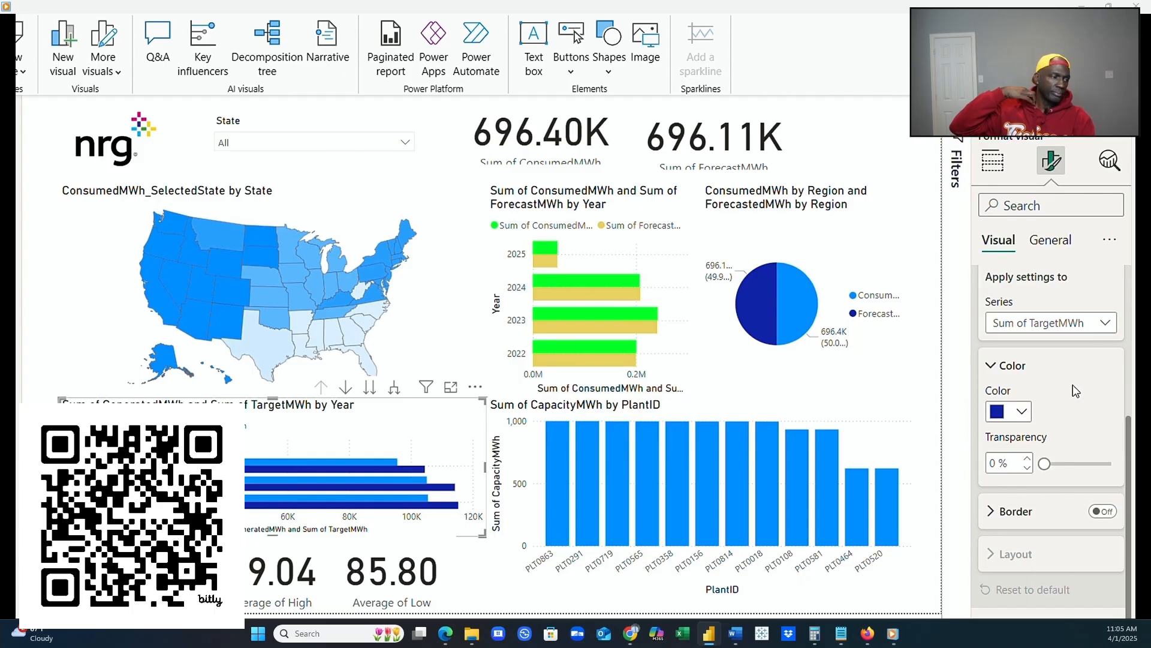
{"action": "left_click", "coordinate": [1026, 418]}
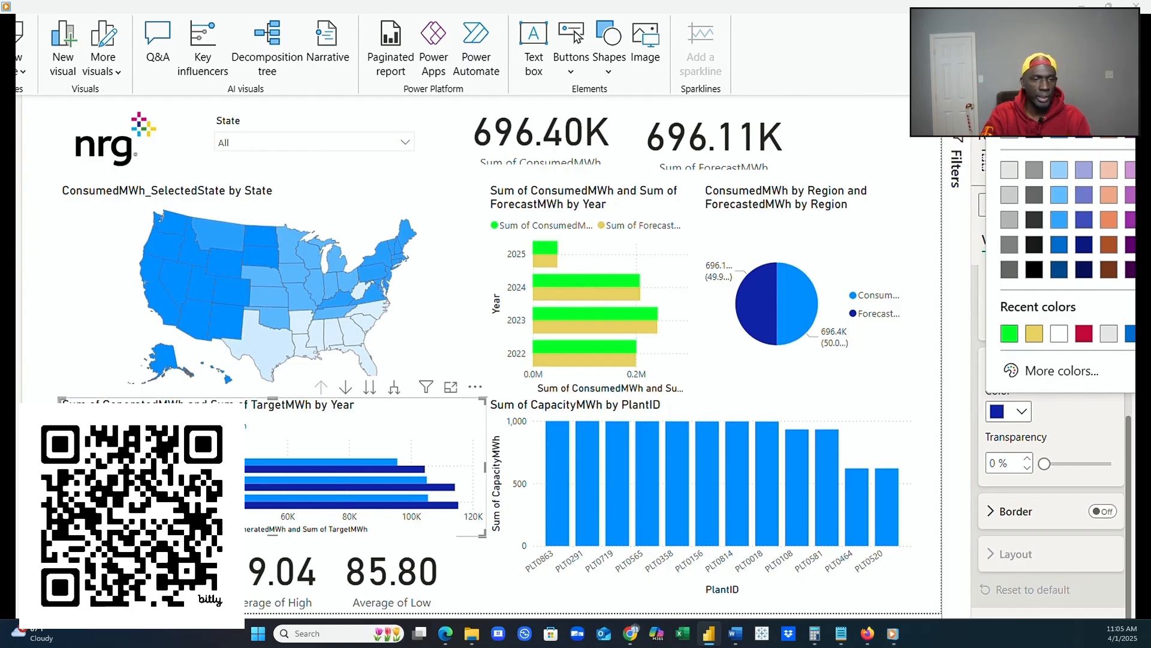
{"action": "left_click", "coordinate": [1150, 219]}
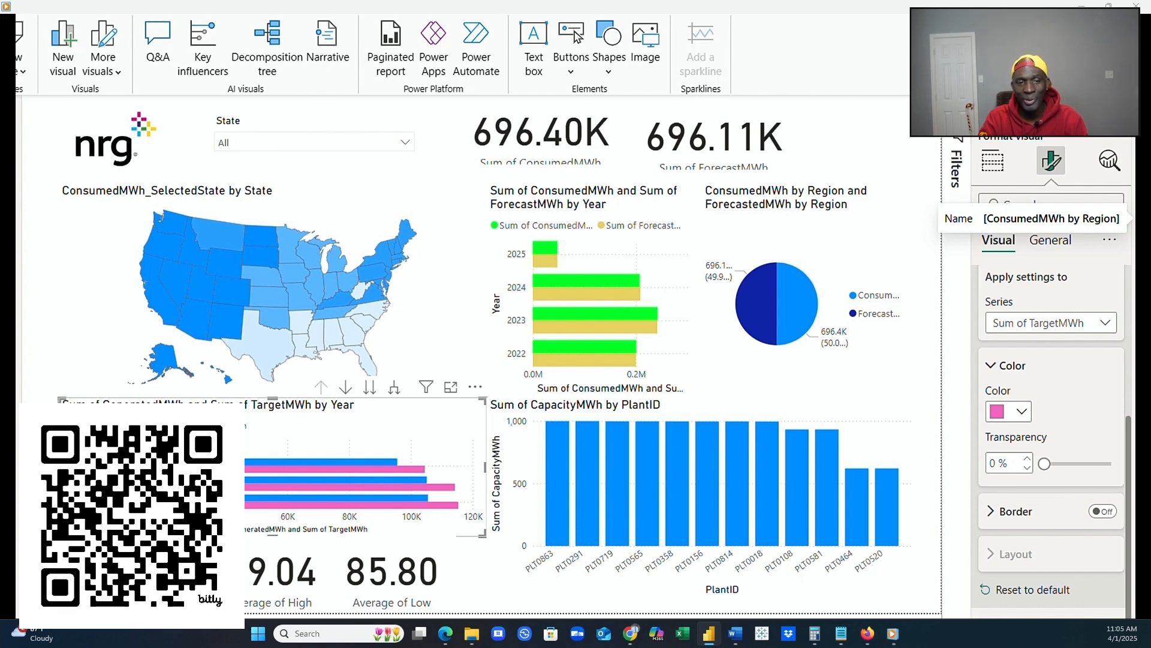
Recolor the Sum of ConsumedMWh bars pink in the ConsumedMWh and ForecastMWh by Year chart.
{"action": "left_click", "coordinate": [694, 368]}
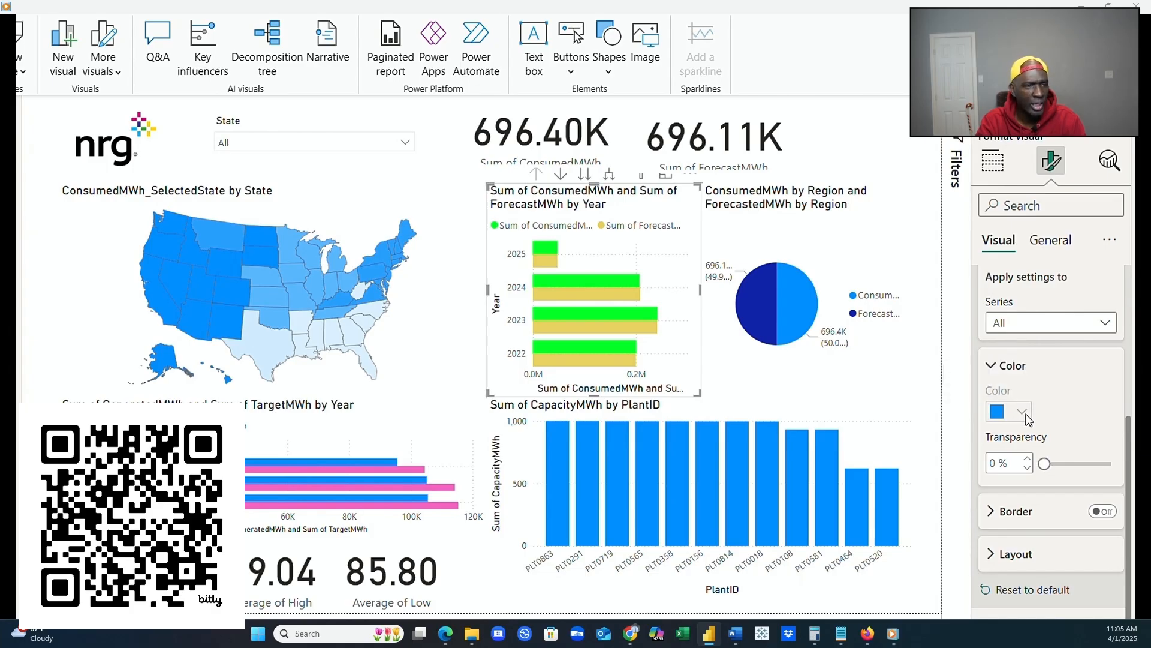
{"action": "left_click", "coordinate": [1105, 323]}
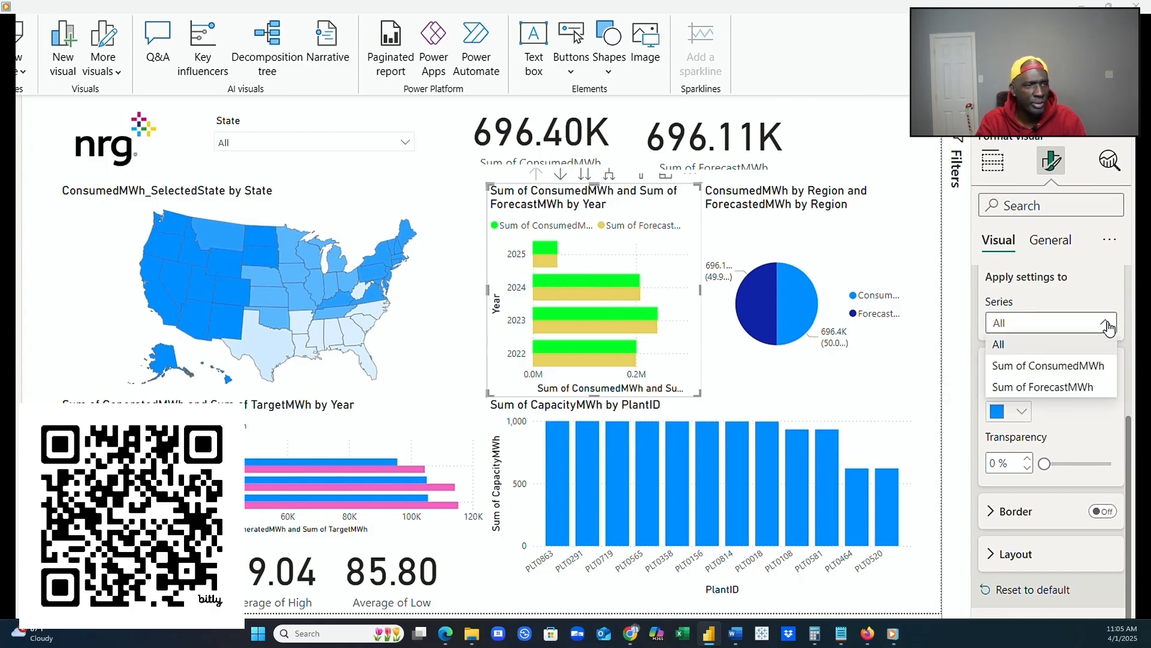
{"action": "left_click", "coordinate": [1093, 367]}
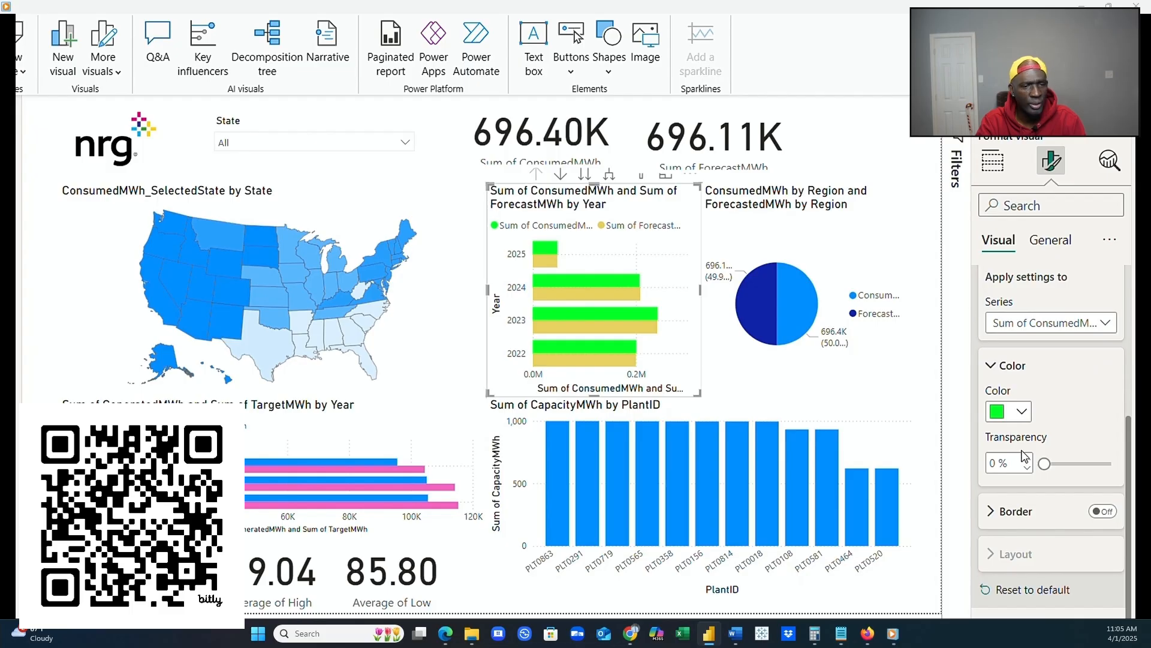
{"action": "left_click", "coordinate": [1021, 412]}
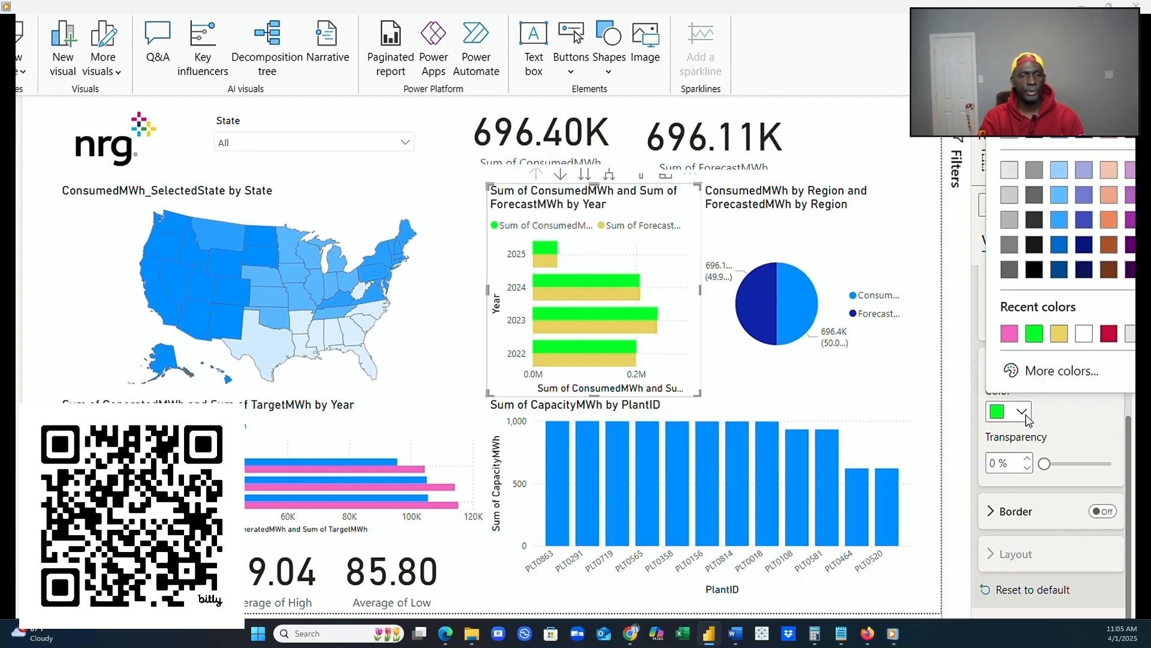
{"action": "left_click", "coordinate": [1010, 336]}
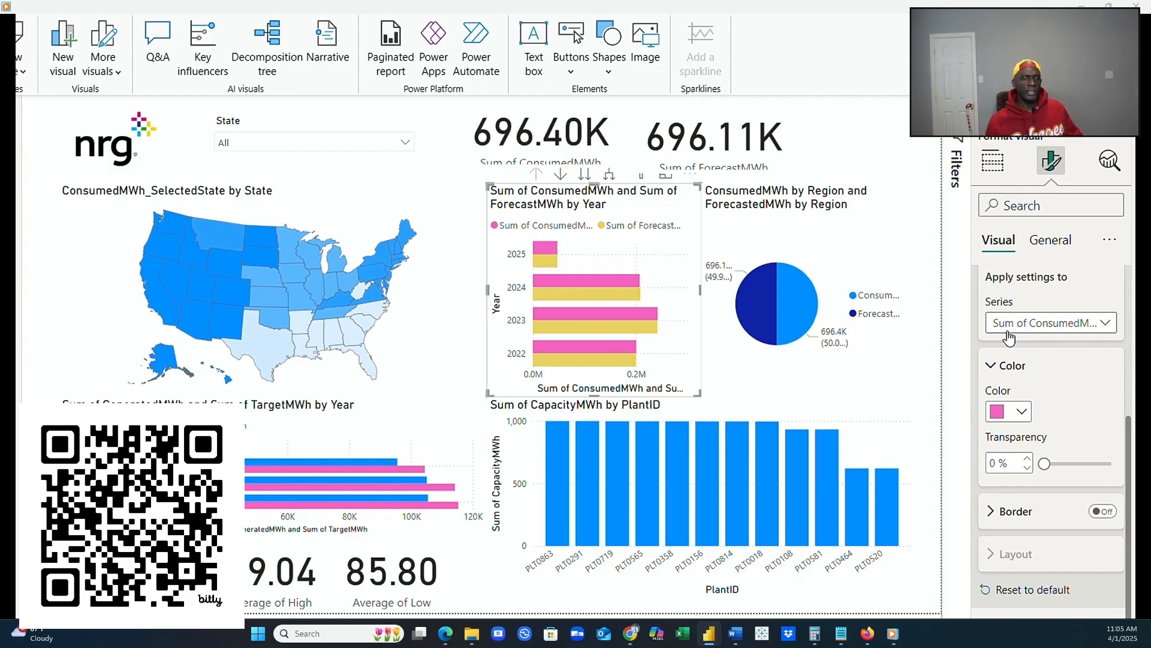
Give the Sum of ConsumedMWh bars the custom yellow color #FAFA33.
{"action": "left_click", "coordinate": [1022, 411]}
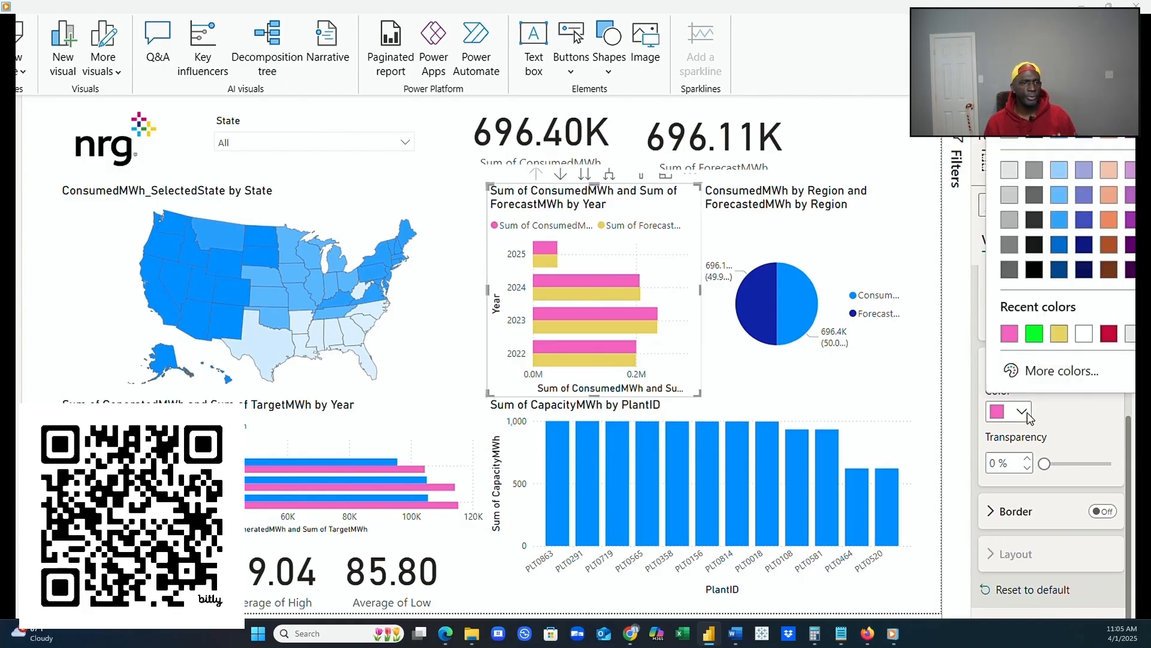
{"action": "left_click", "coordinate": [1055, 373]}
{"action": "left_click", "coordinate": [1043, 314]}
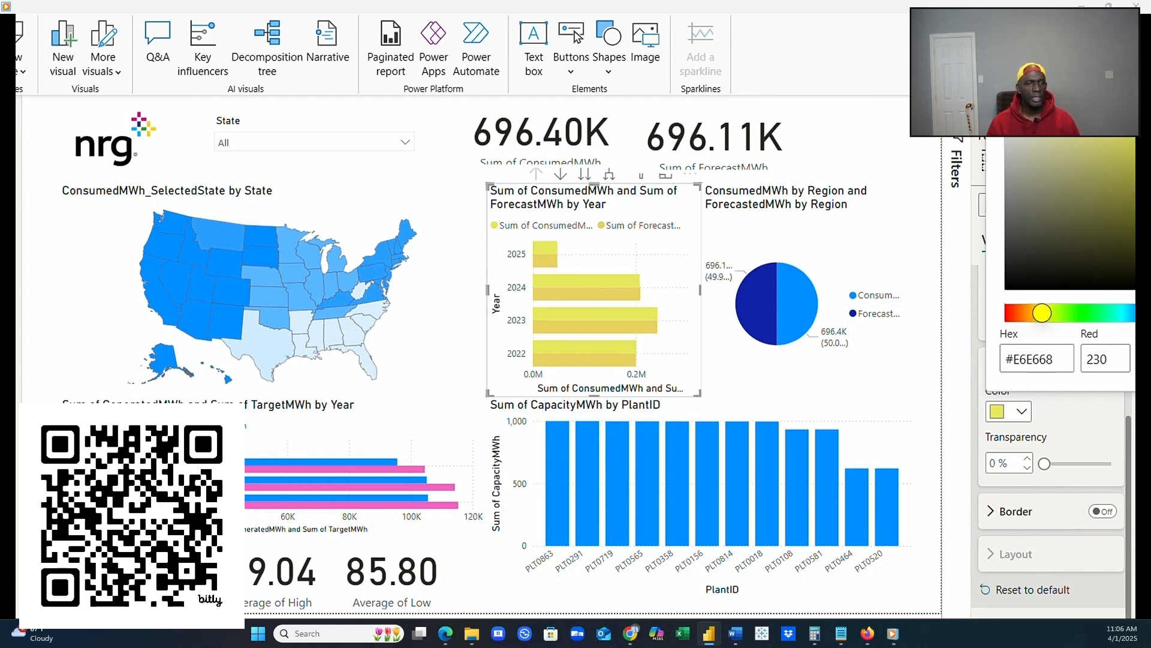
{"action": "left_click", "coordinate": [1142, 103]}
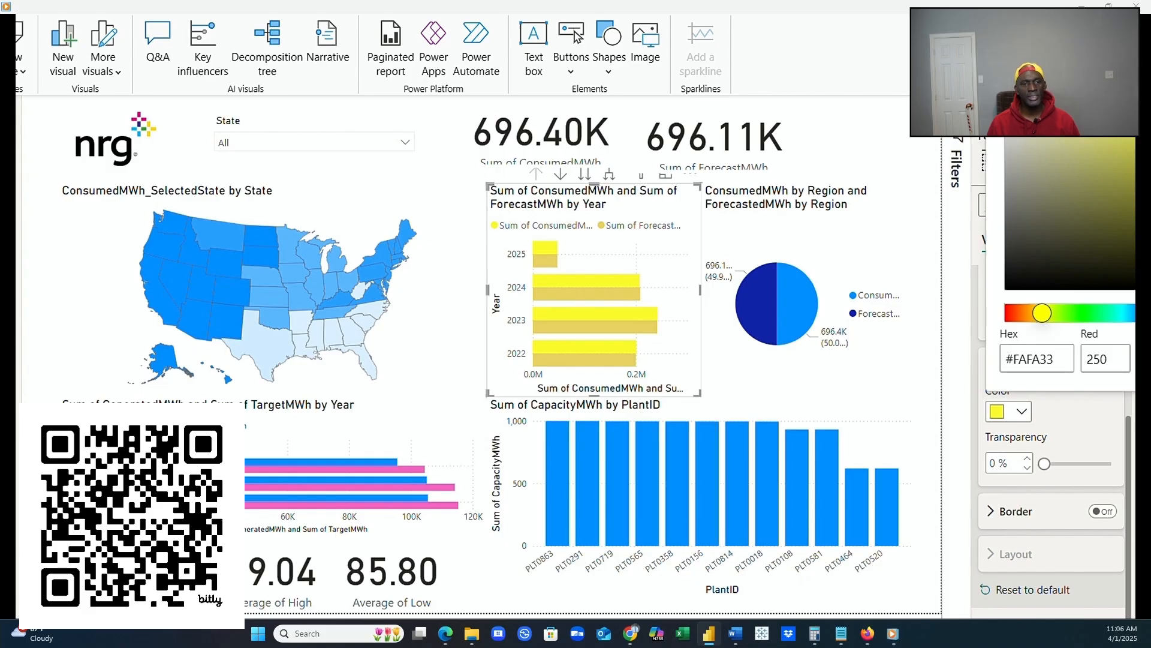
{"action": "left_click", "coordinate": [1068, 424]}
{"action": "left_click", "coordinate": [1097, 372]}
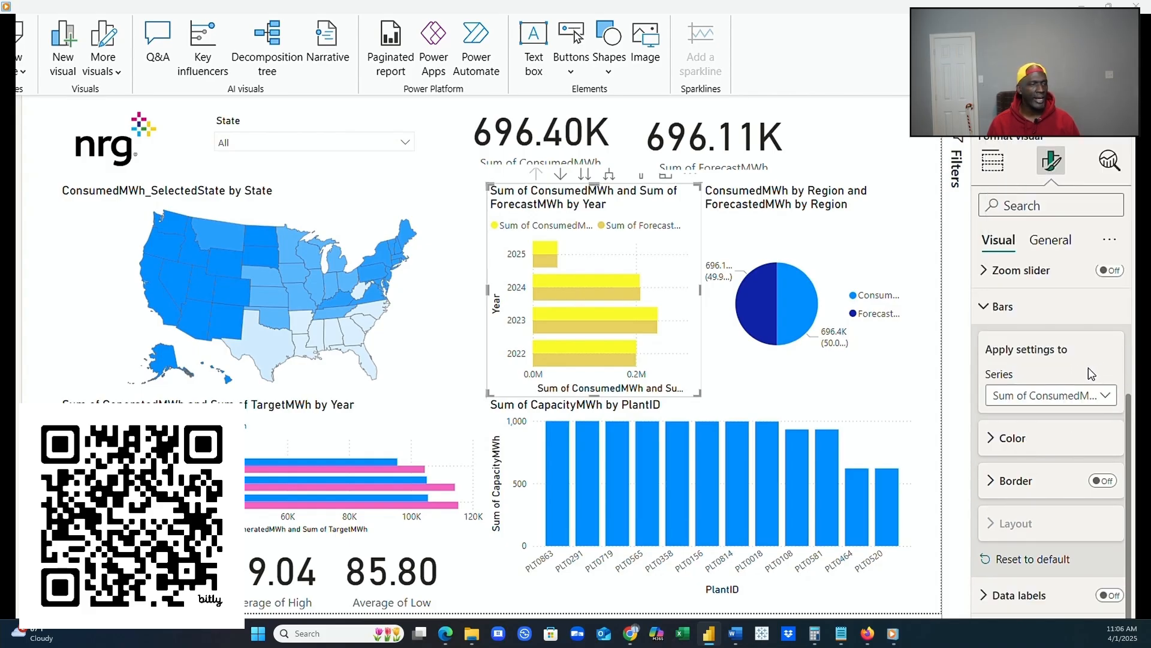
Target the Sum of ForecastMWh series in the same chart's bar settings and pick a new color for its bars.
{"action": "left_click", "coordinate": [1103, 403]}
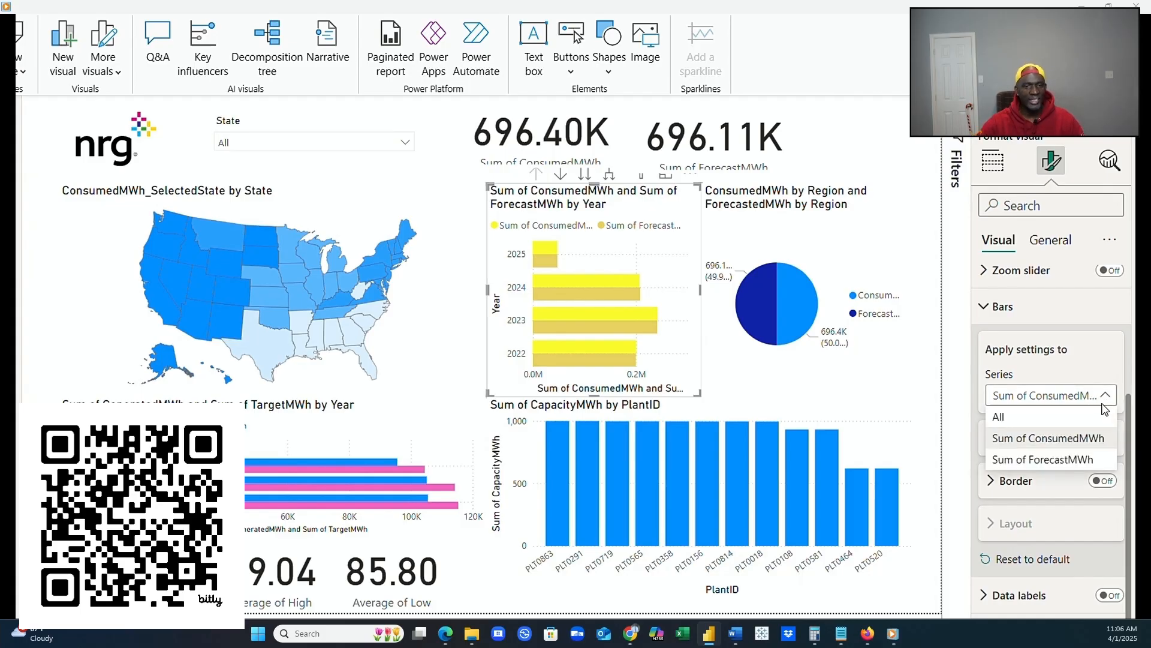
{"action": "left_click", "coordinate": [1073, 459]}
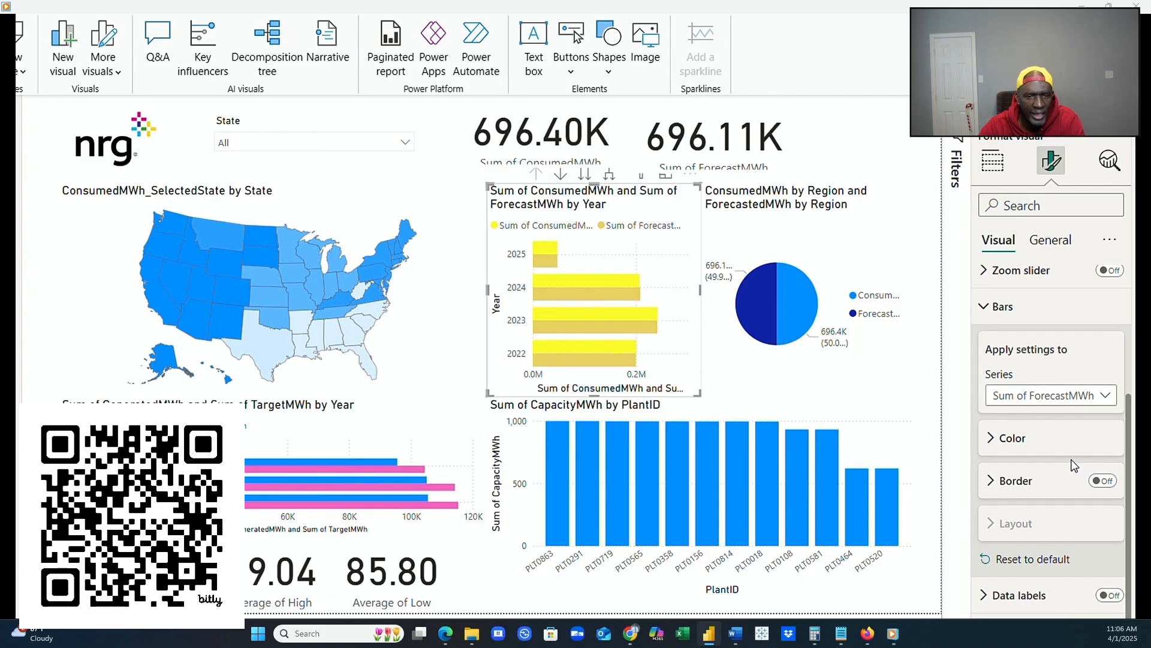
{"action": "left_click", "coordinate": [1029, 457]}
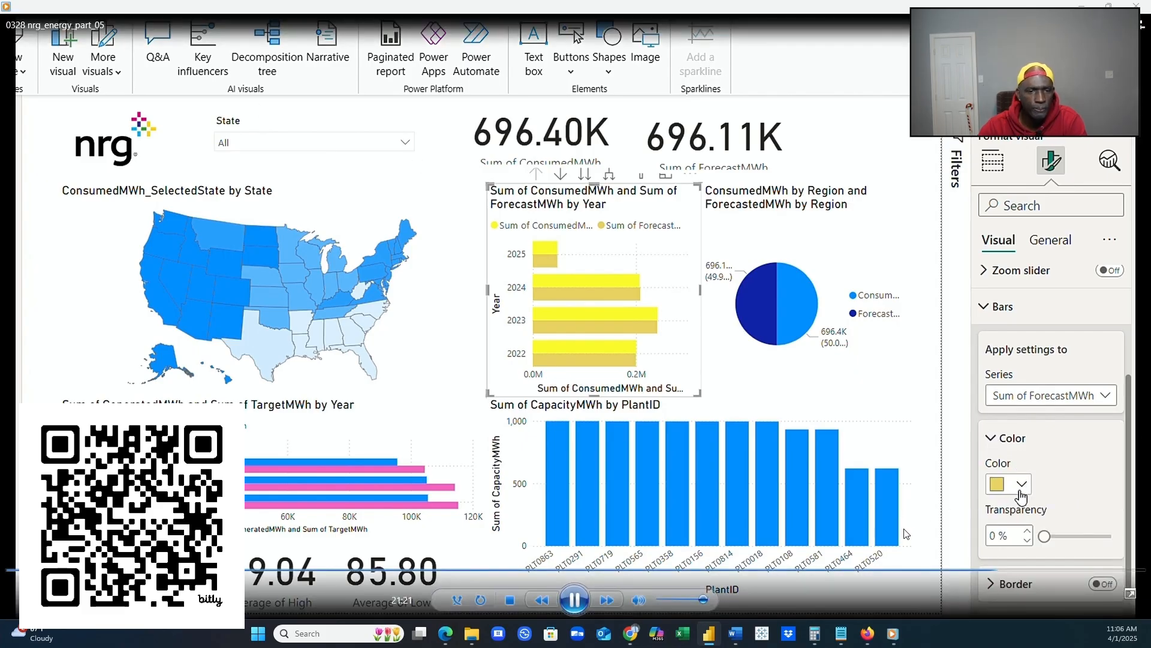
{"action": "left_click", "coordinate": [1022, 486]}
{"action": "left_click", "coordinate": [1033, 411]}
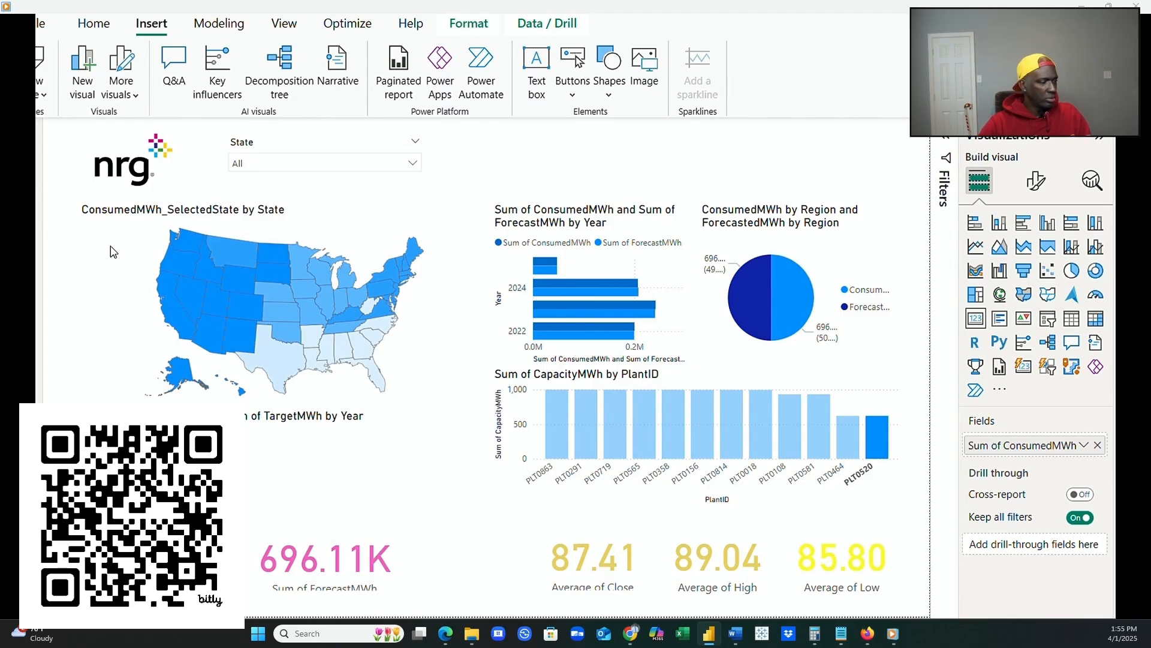
Duplicate the State slicer above the ConsumedMWh and ForecastMWh by Year chart and replace the copy's field with Region.
{"action": "left_click", "coordinate": [301, 146]}
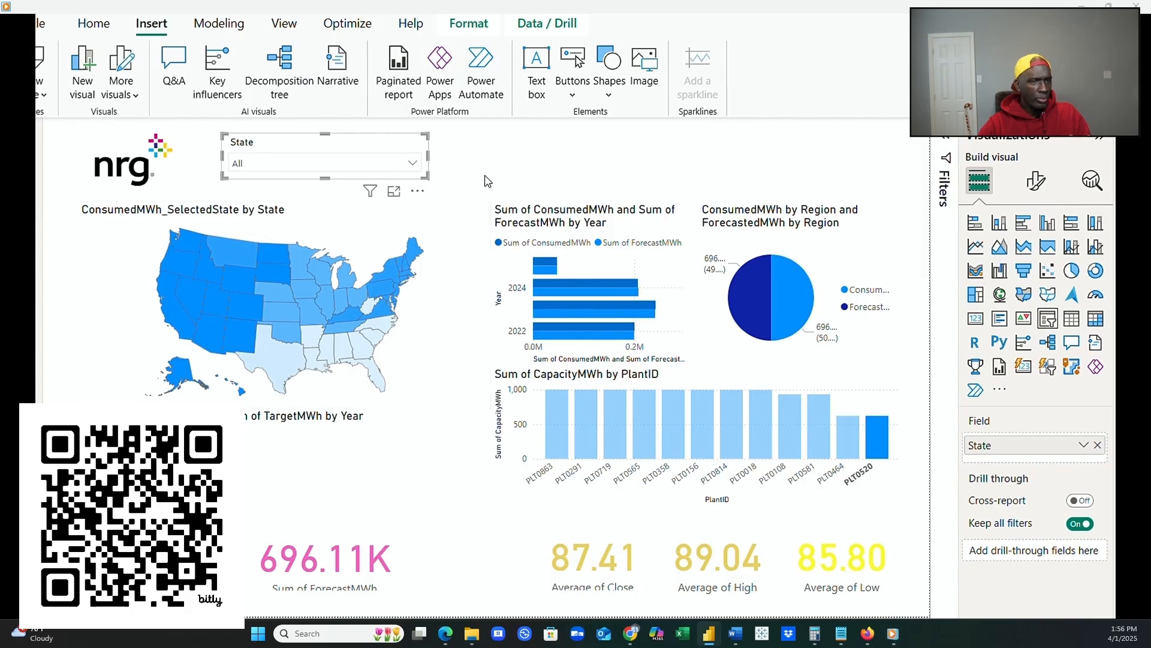
{"action": "left_click", "coordinate": [514, 160]}
{"action": "left_click", "coordinate": [407, 154]}
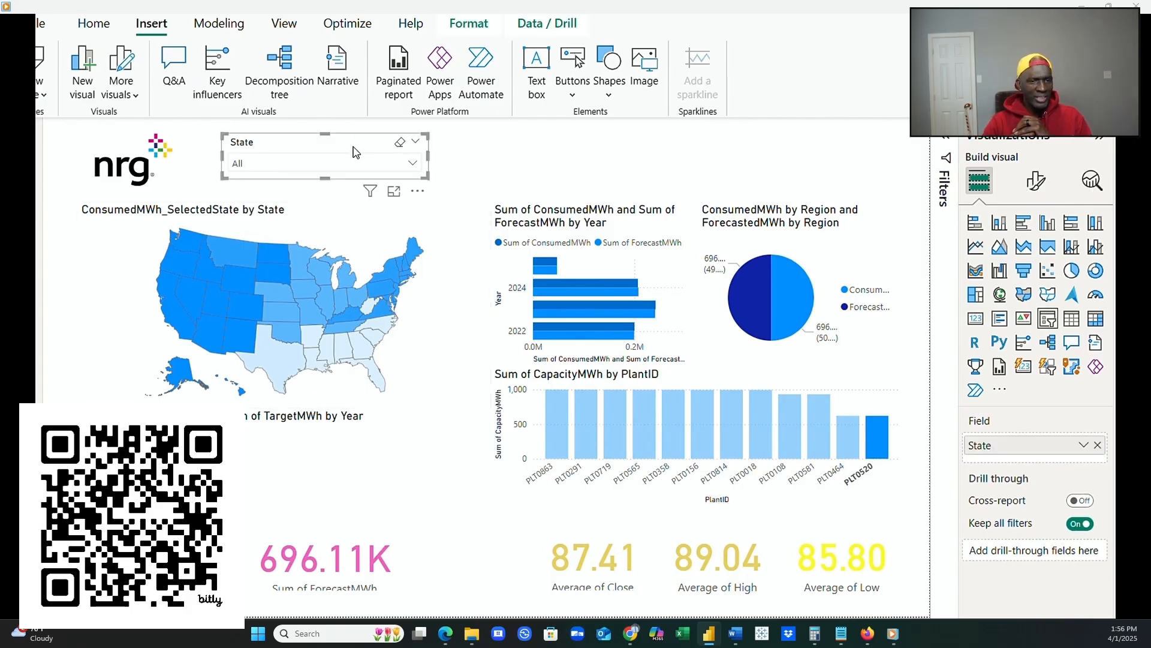
{"action": "left_click", "coordinate": [525, 163]}
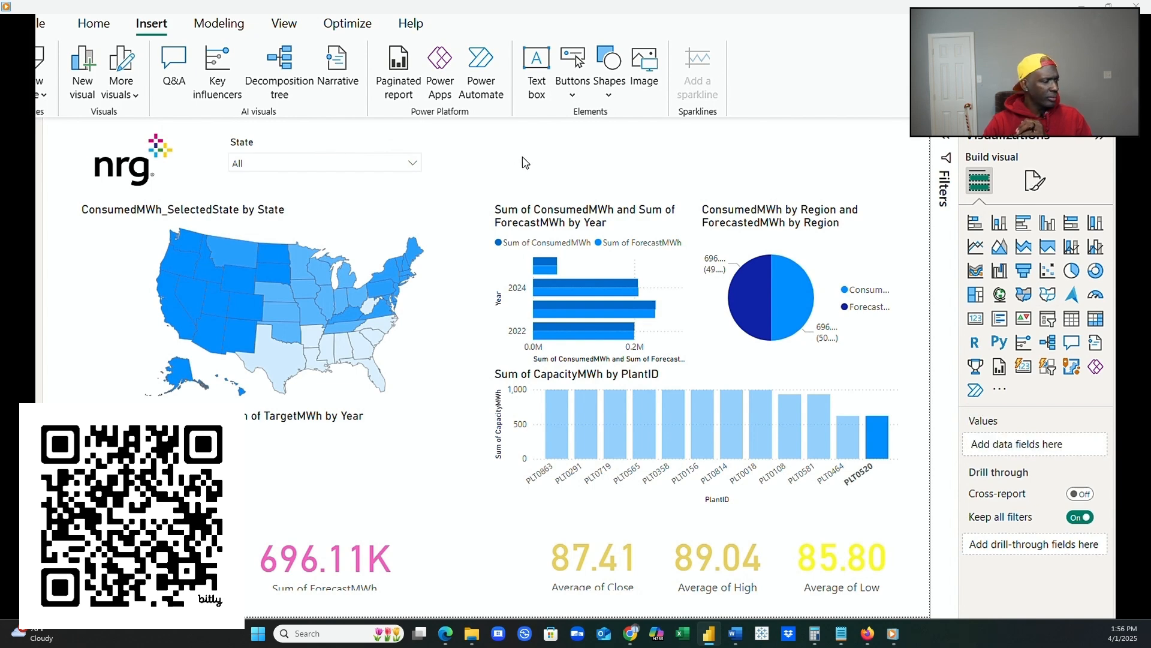
{"action": "key", "text": "ctrl+z"}
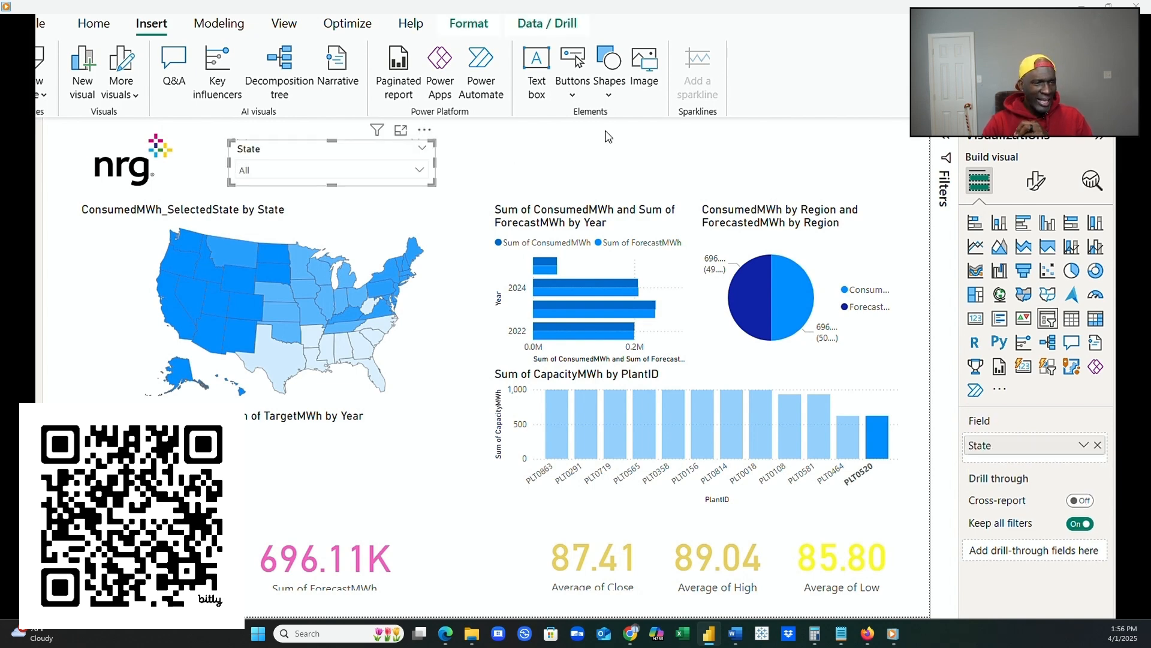
{"action": "left_click_drag", "start_coordinate": [339, 150], "coordinate": [584, 148]}
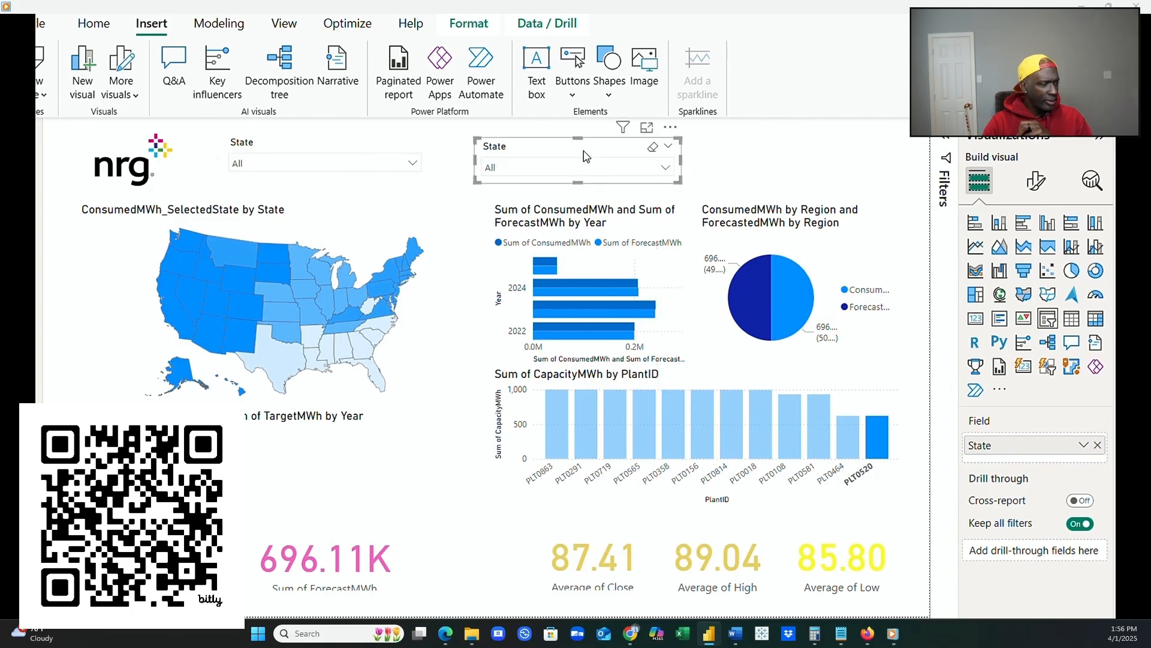
{"action": "left_click", "coordinate": [1097, 445]}
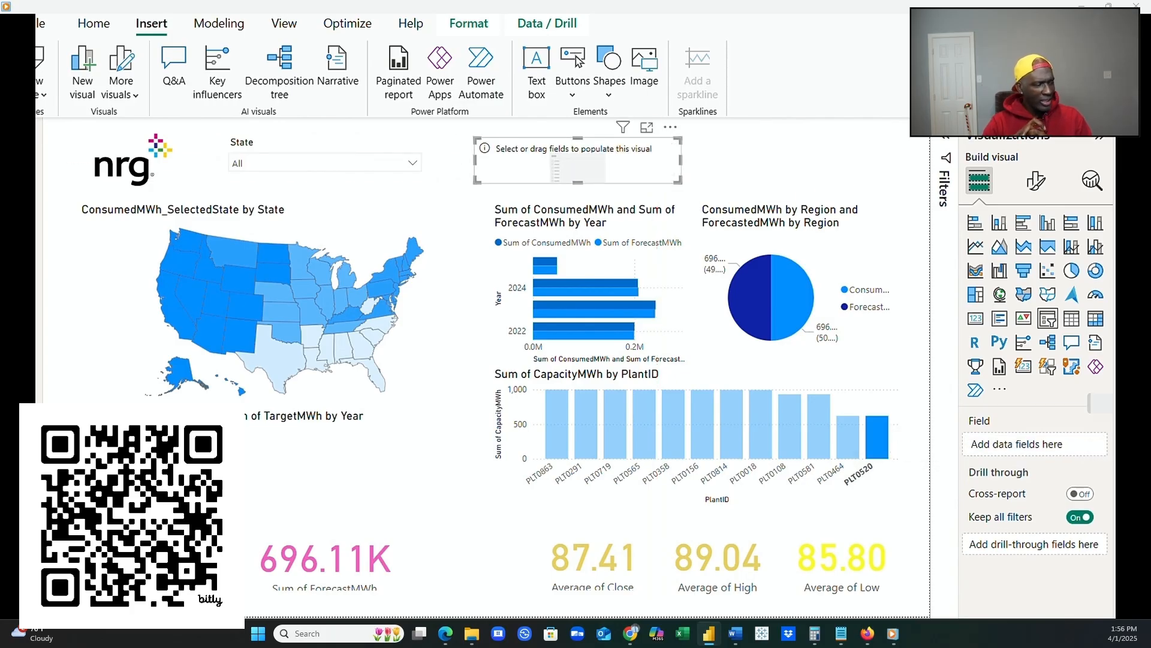
{"action": "left_click_drag", "start_coordinate": [1112, 444], "coordinate": [1020, 445]}
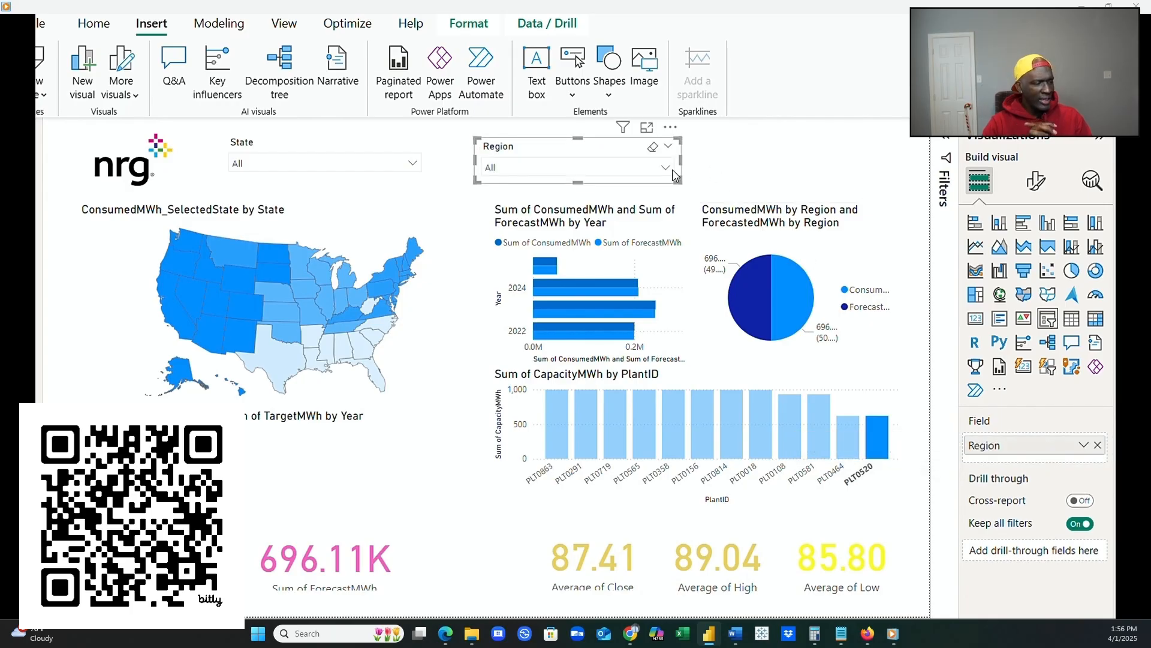
Filter the page by Southeast, Midwest, Northeast, Southeast, Texas and West in turn with the Region slicer to compare the visuals.
{"action": "left_click", "coordinate": [666, 168]}
{"action": "left_click", "coordinate": [533, 230]}
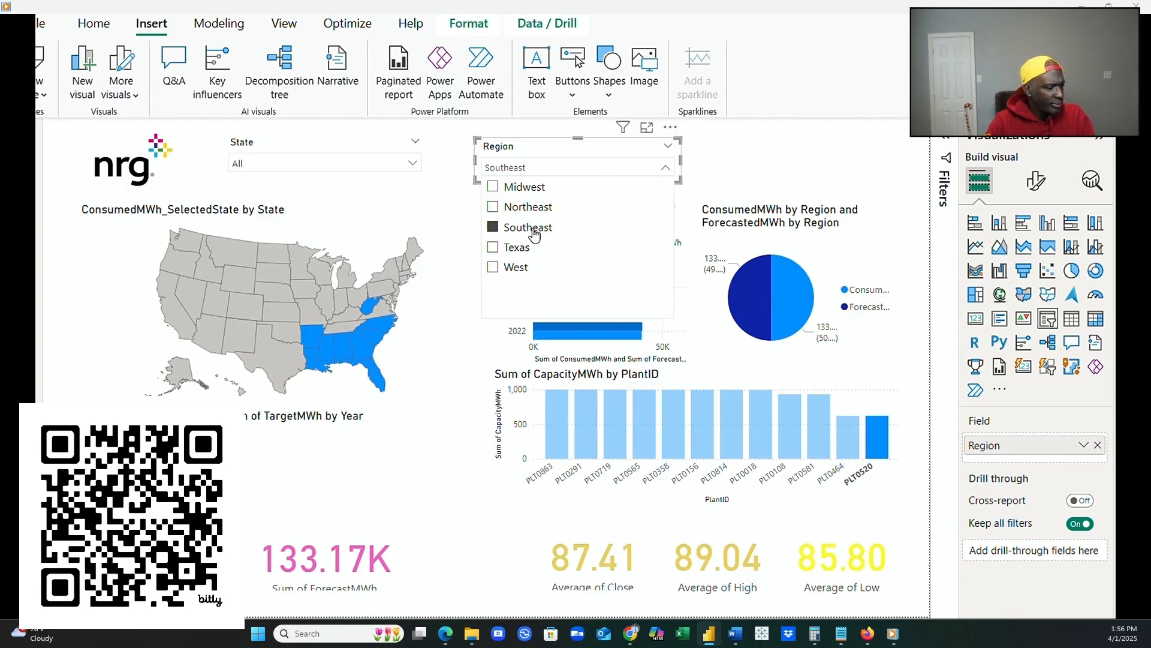
{"action": "left_click", "coordinate": [492, 187]}
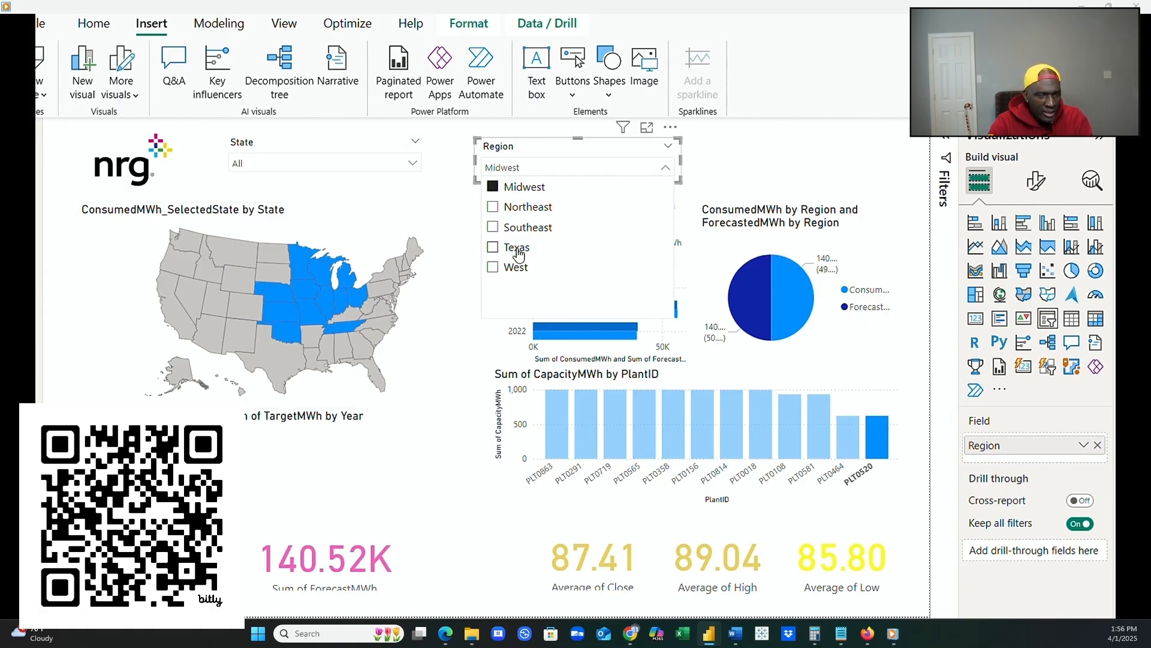
{"action": "left_click", "coordinate": [494, 207]}
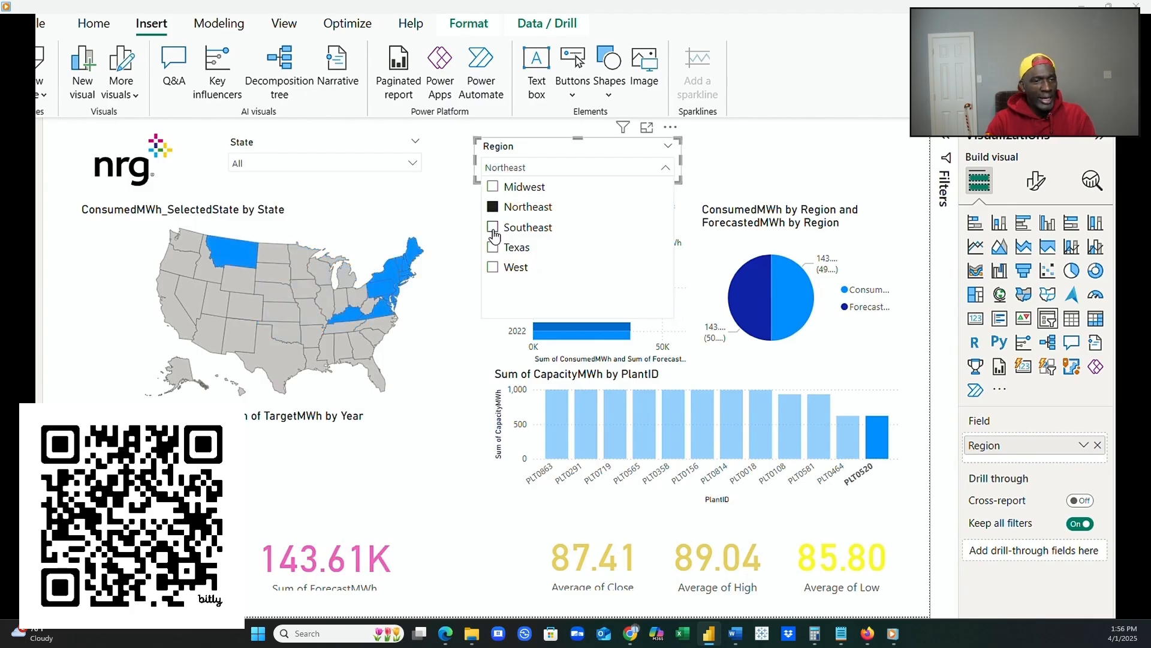
{"action": "left_click", "coordinate": [493, 228]}
{"action": "left_click", "coordinate": [493, 245]}
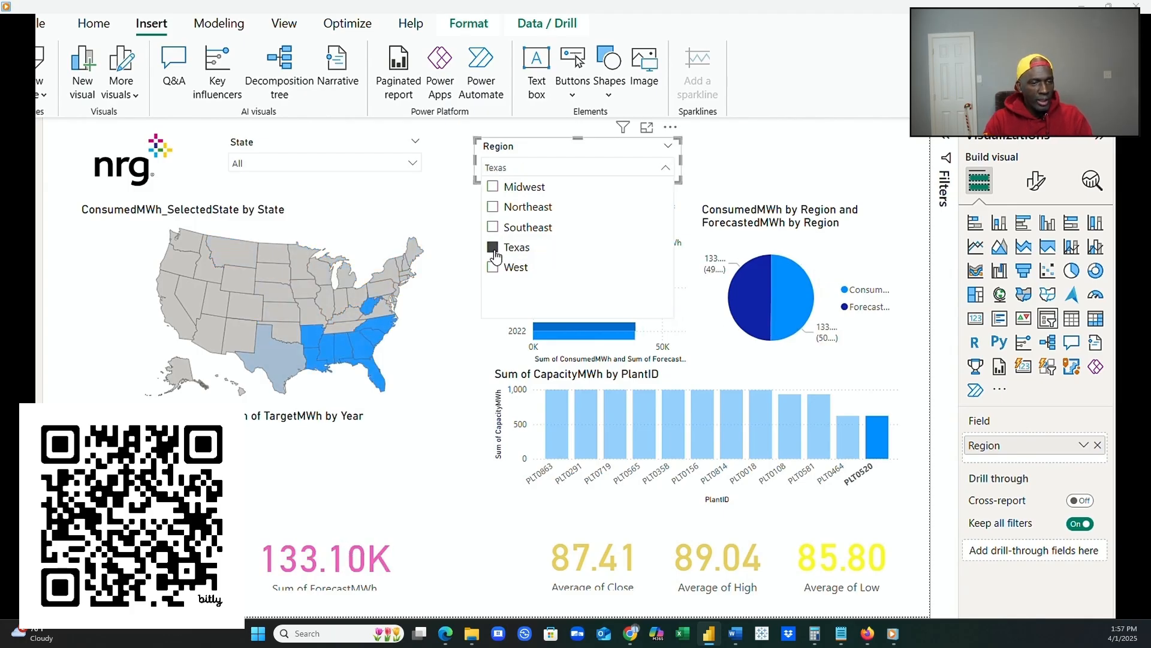
{"action": "left_click", "coordinate": [494, 267]}
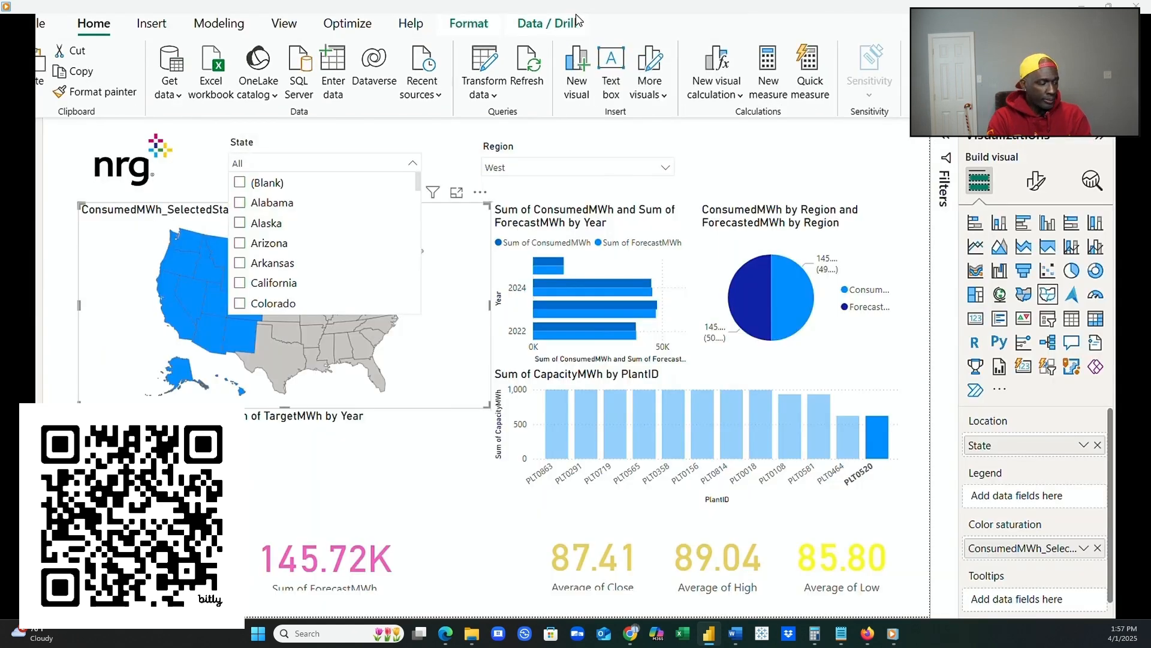
Filter the page to Alabama with the State slicer to check how the visuals respond.
{"action": "left_click", "coordinate": [240, 202]}
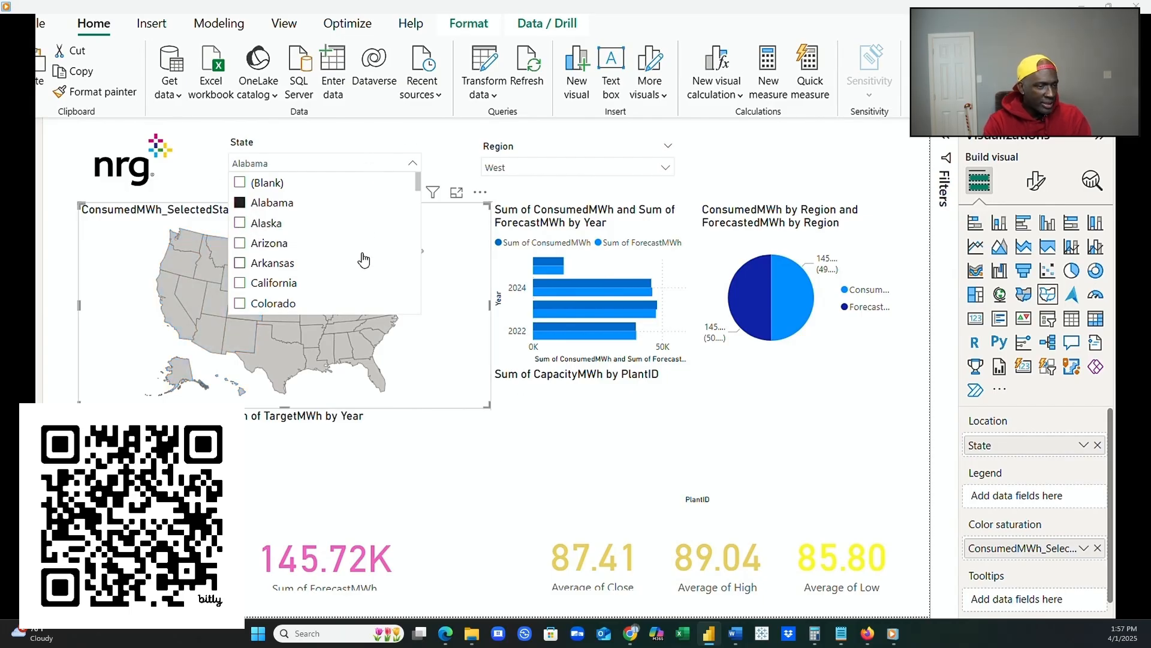
Filter the page to Alaska and Arizona in turn with the State slicer, and clear the state selection.
{"action": "left_click", "coordinate": [243, 223]}
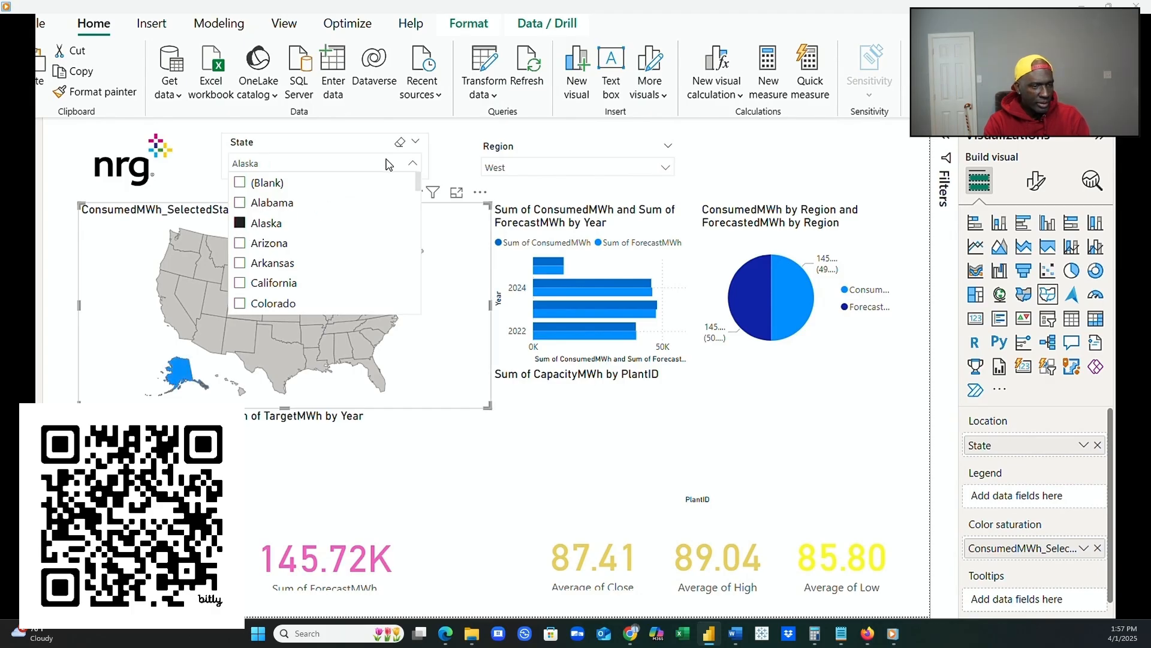
{"action": "left_click", "coordinate": [240, 244]}
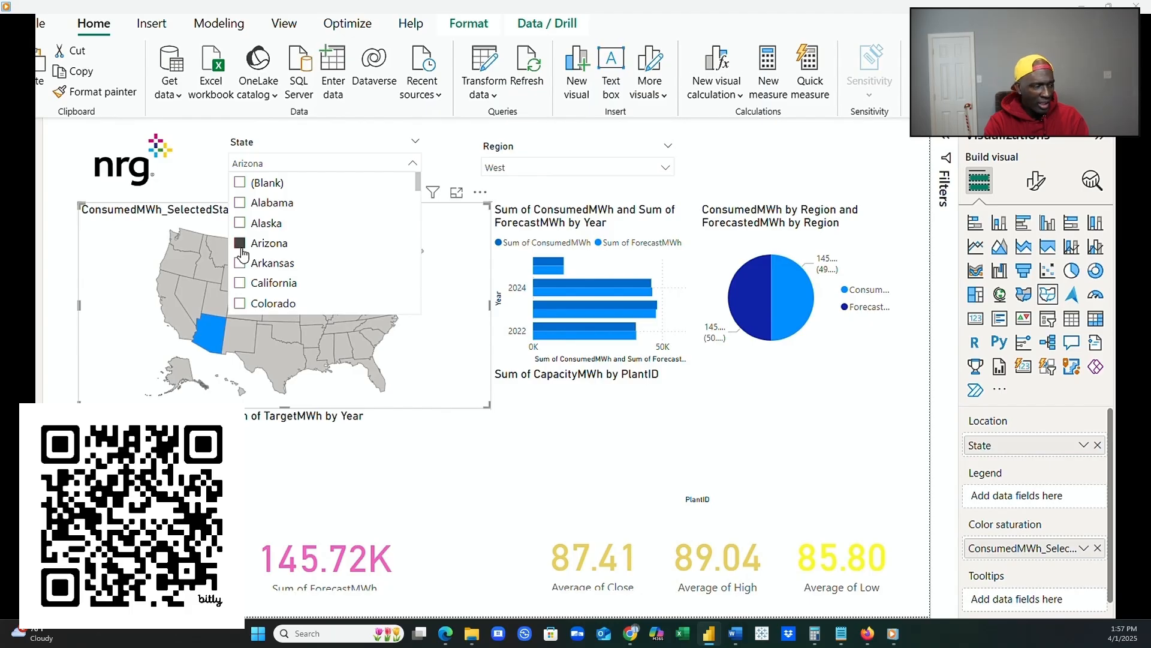
{"action": "left_click", "coordinate": [241, 245]}
{"action": "left_click", "coordinate": [457, 181]}
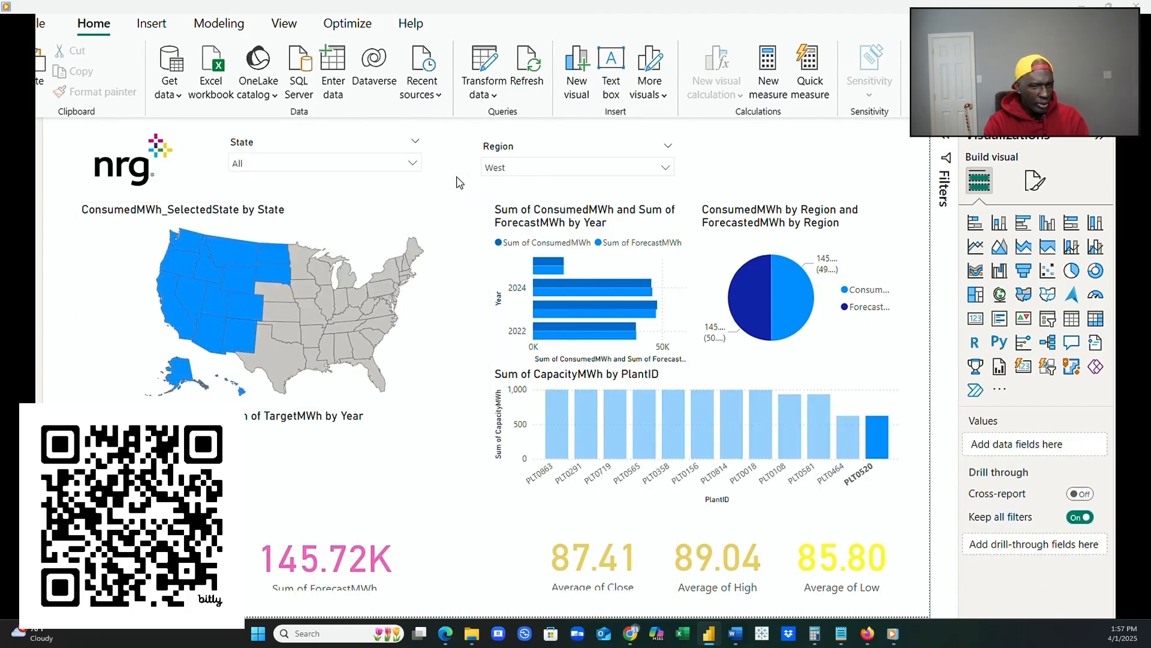
Filter the page by Midwest, Northeast, Southeast and Northeast again with the Region slicer to compare the map and visuals.
{"action": "left_click", "coordinate": [665, 169]}
{"action": "left_click", "coordinate": [493, 187]}
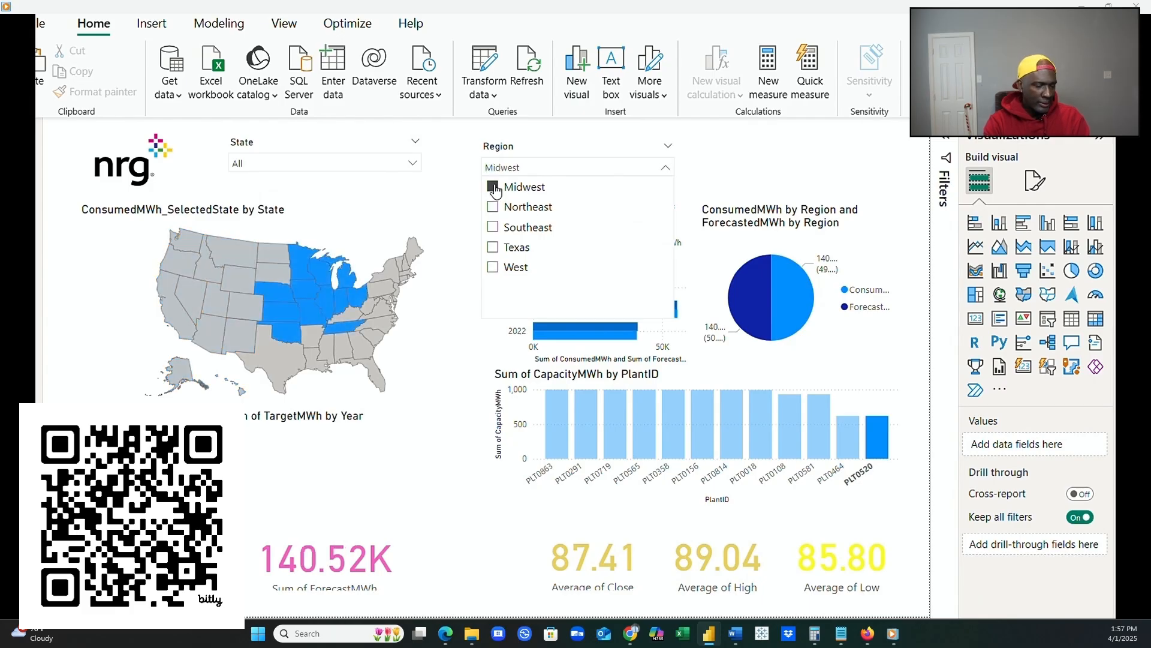
{"action": "left_click", "coordinate": [493, 207]}
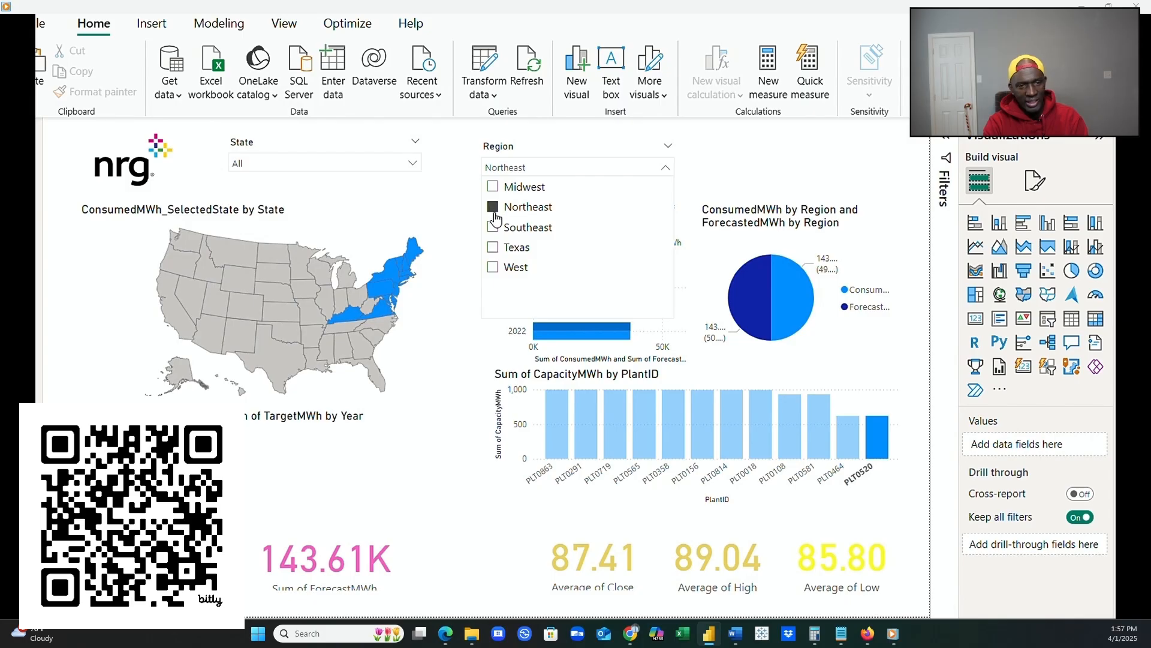
{"action": "left_click", "coordinate": [493, 227]}
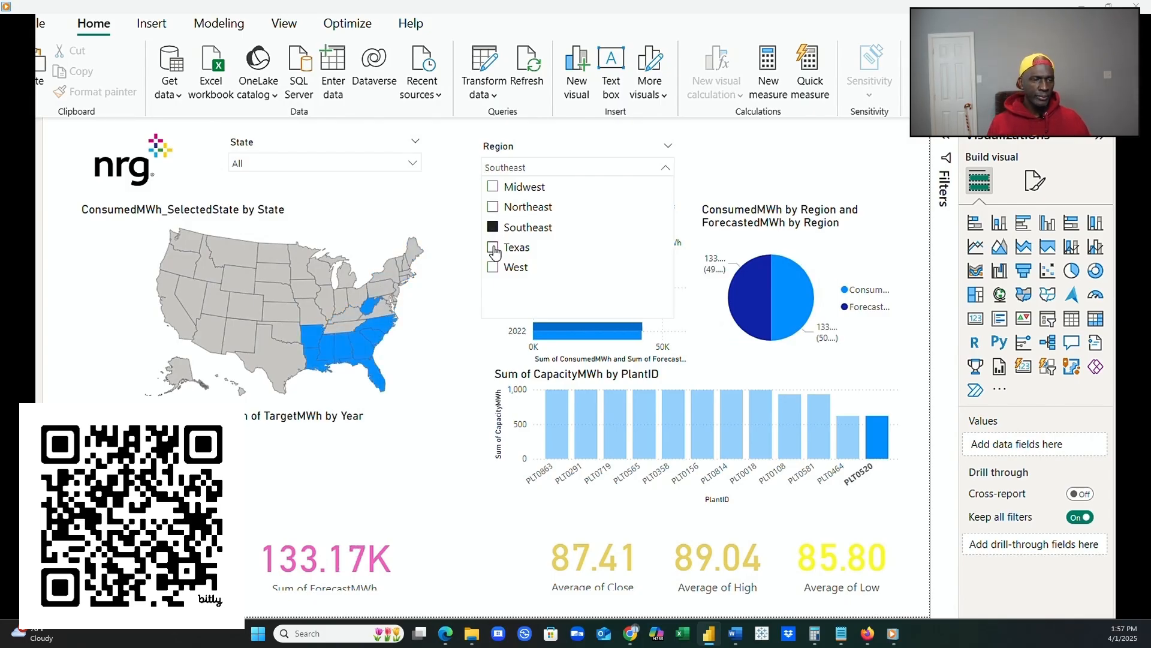
{"action": "left_click", "coordinate": [493, 206]}
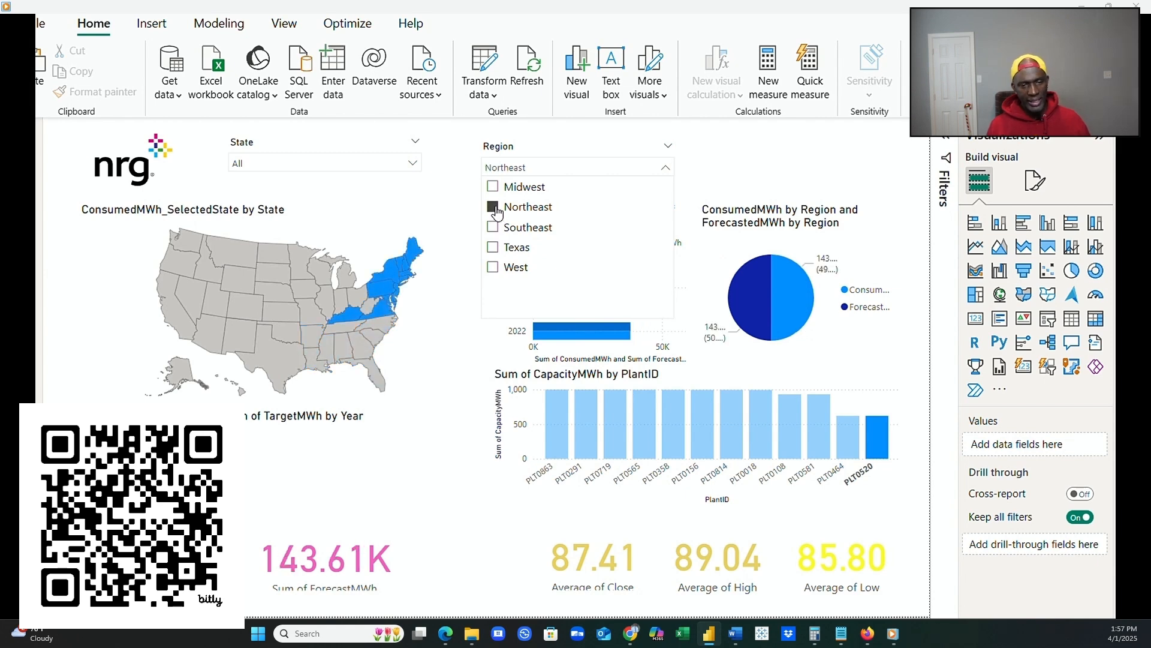
Switch the Region slicer through Midwest, Northeast, Southeast, Texas and West to check which states the map highlights.
{"action": "left_click", "coordinate": [493, 187]}
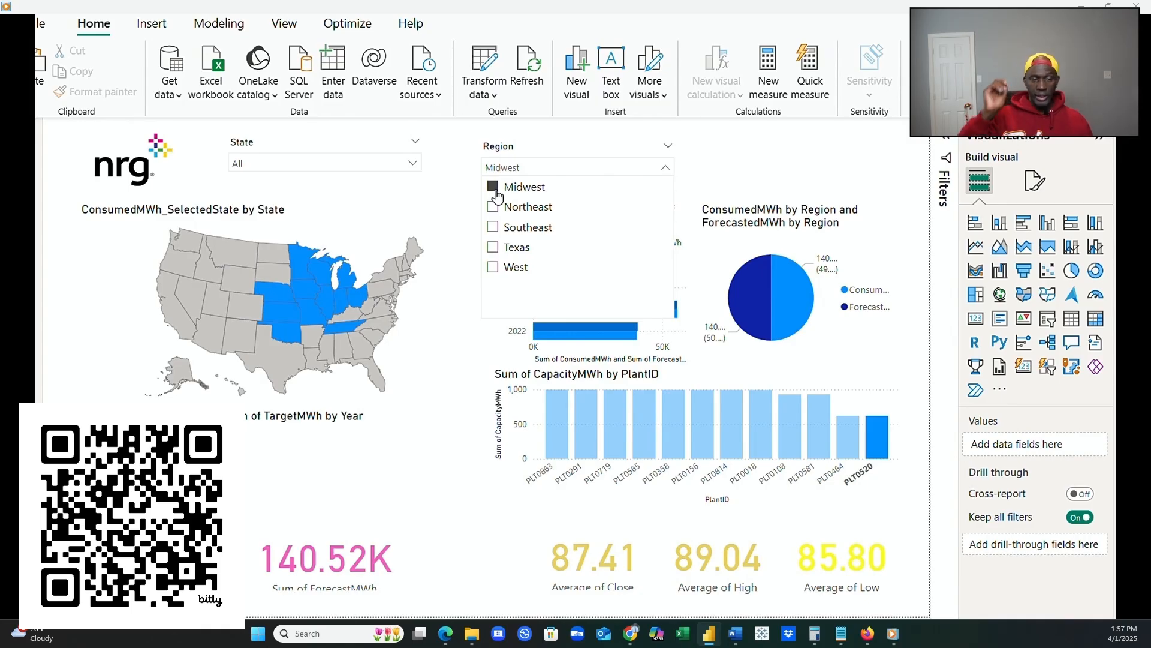
{"action": "left_click", "coordinate": [493, 208]}
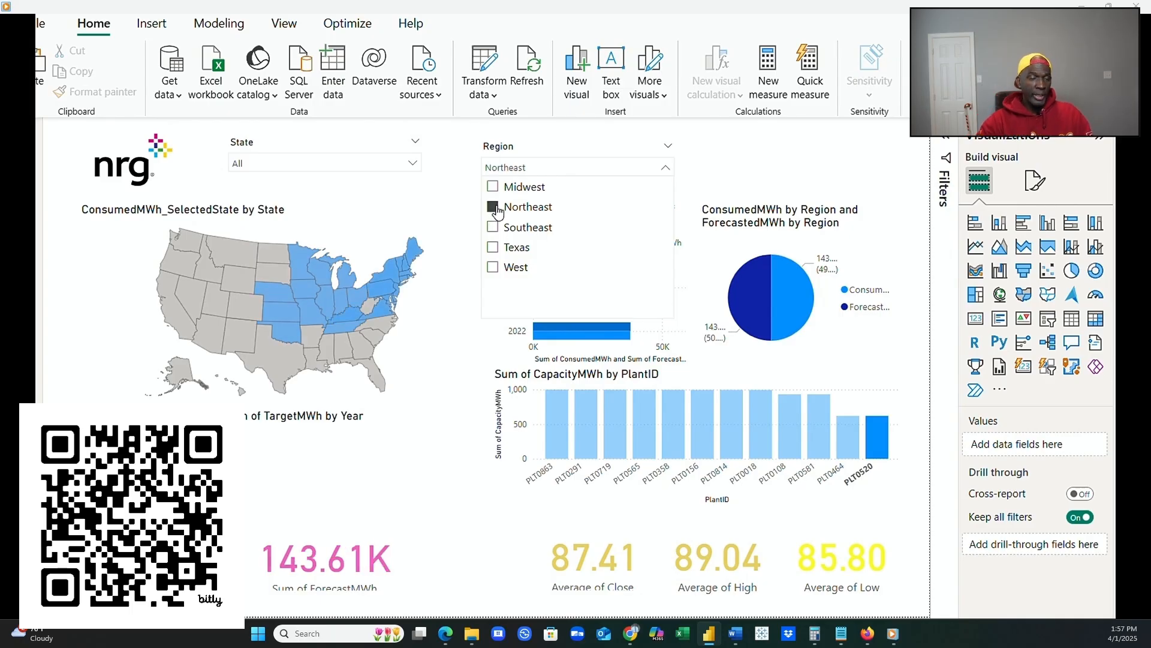
{"action": "left_click", "coordinate": [494, 228]}
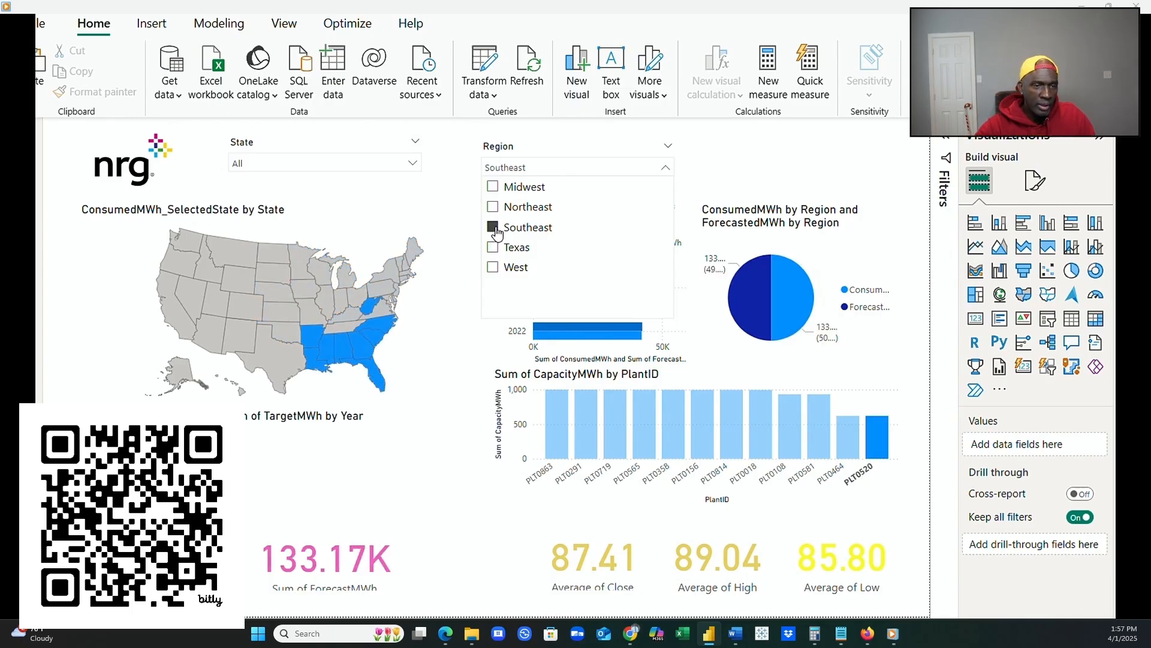
{"action": "left_click", "coordinate": [492, 247]}
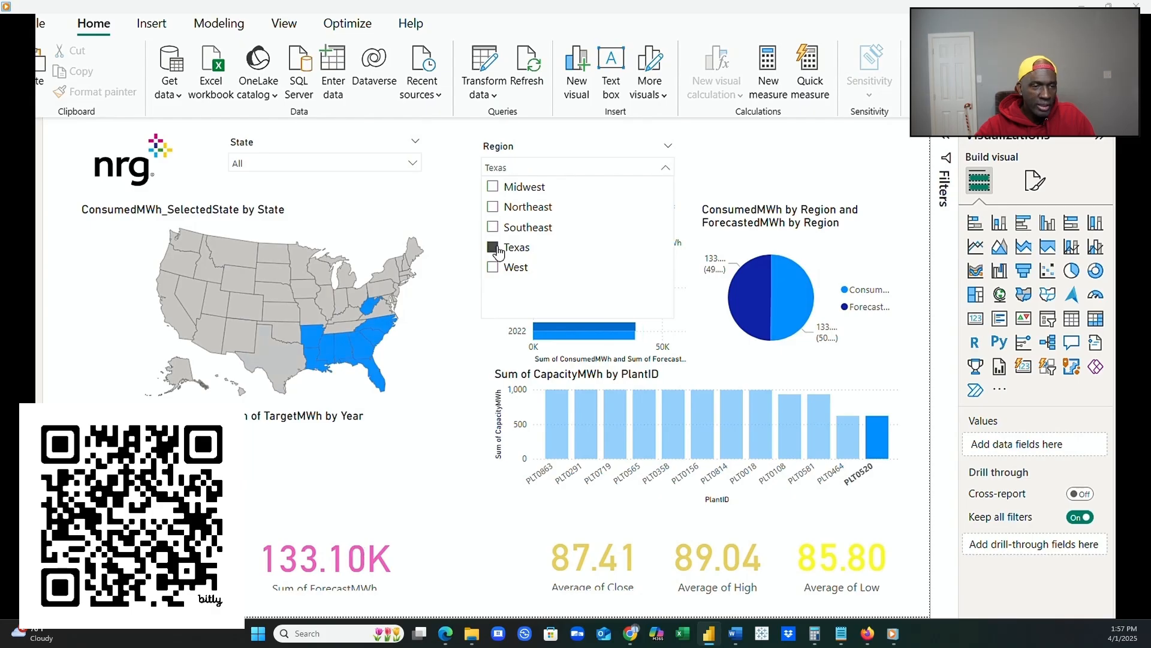
{"action": "left_click", "coordinate": [493, 269]}
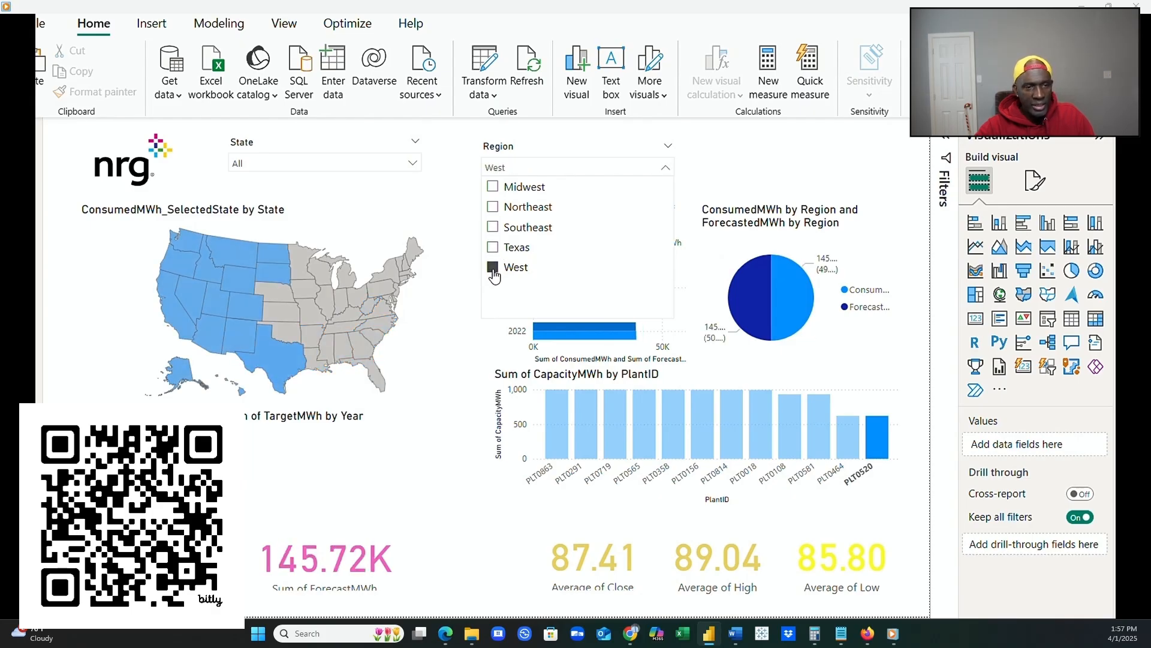
Run the Region slicer through all five regions once more, from Midwest to West, and clear the region selection.
{"action": "left_click", "coordinate": [493, 187]}
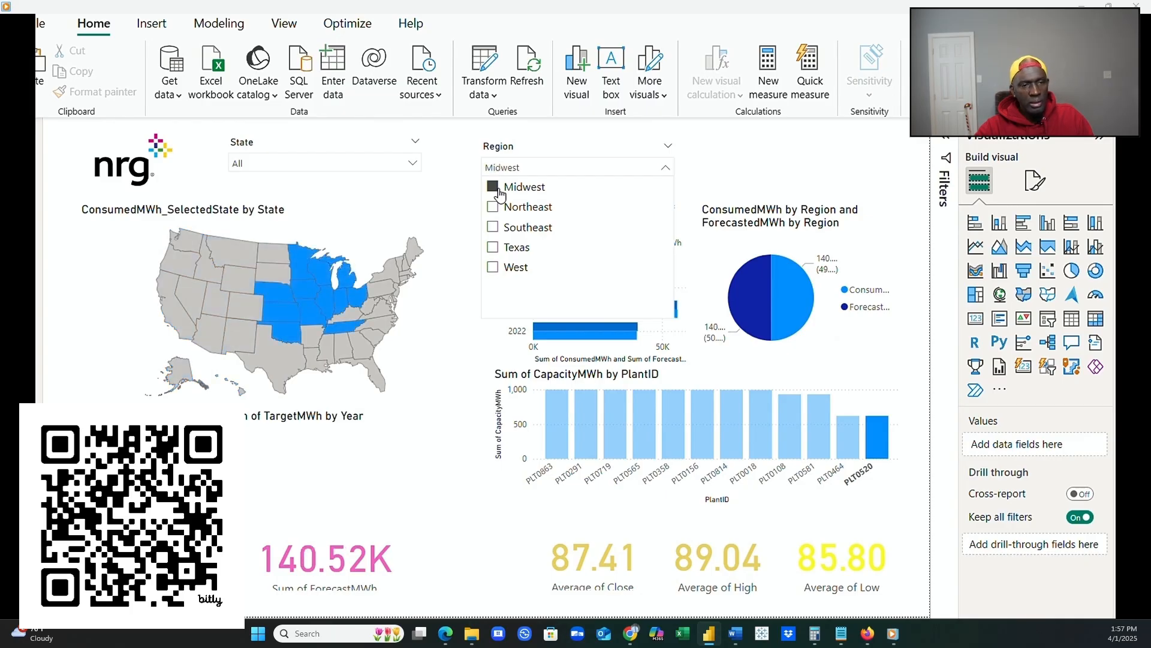
{"action": "left_click", "coordinate": [493, 207]}
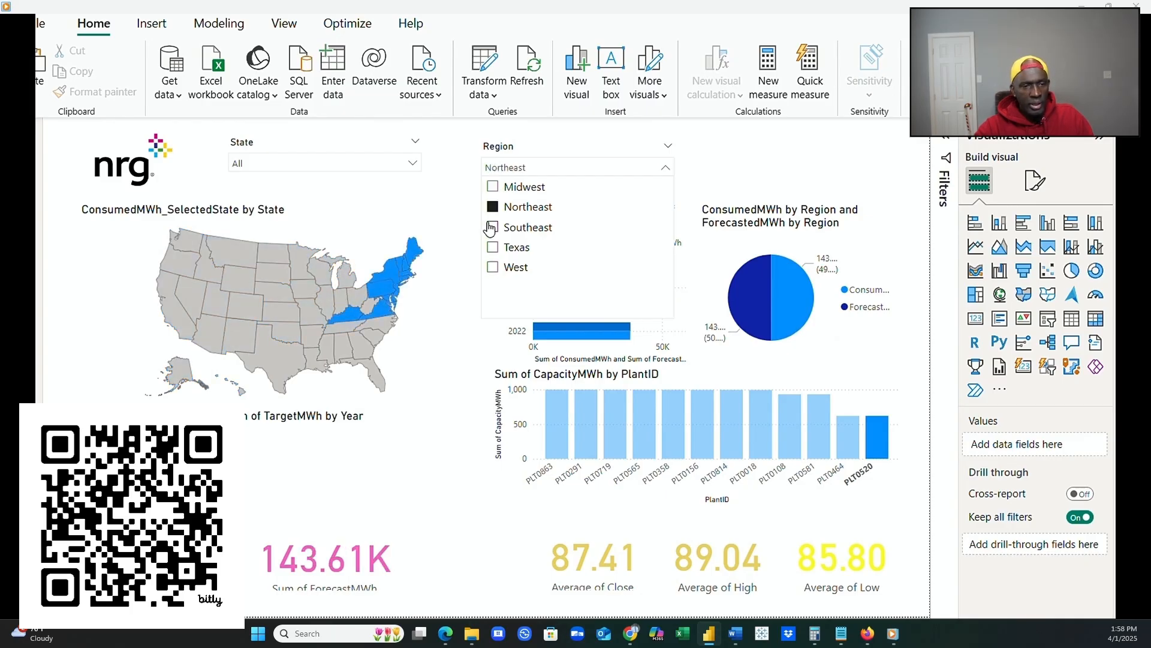
{"action": "left_click", "coordinate": [493, 228]}
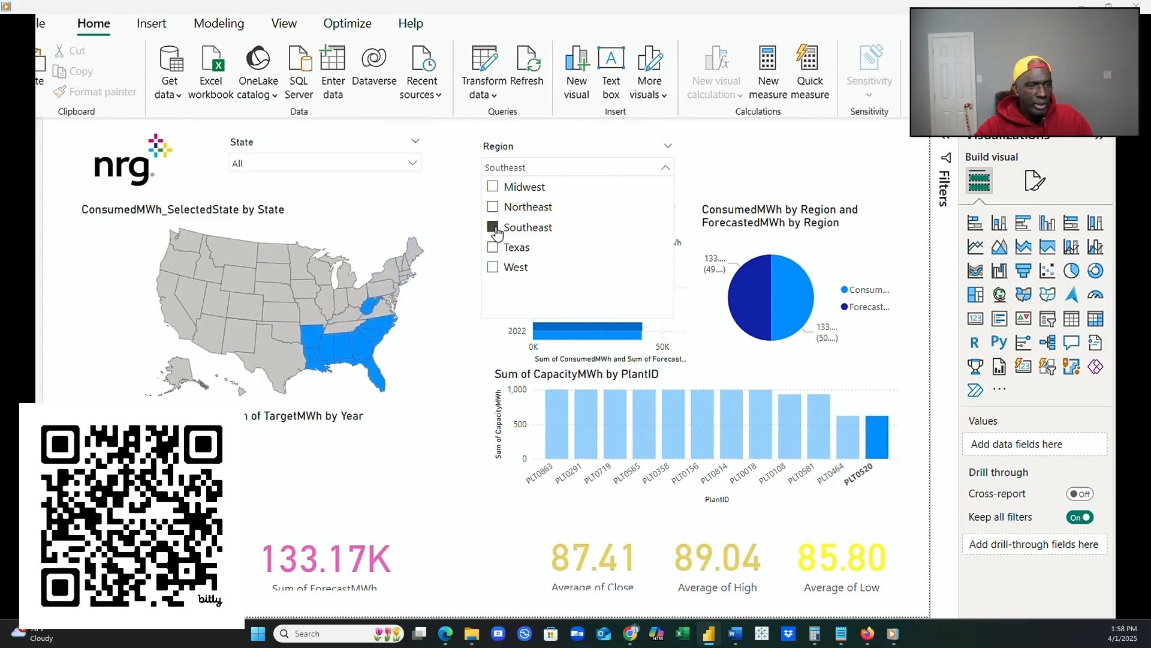
{"action": "left_click", "coordinate": [492, 247]}
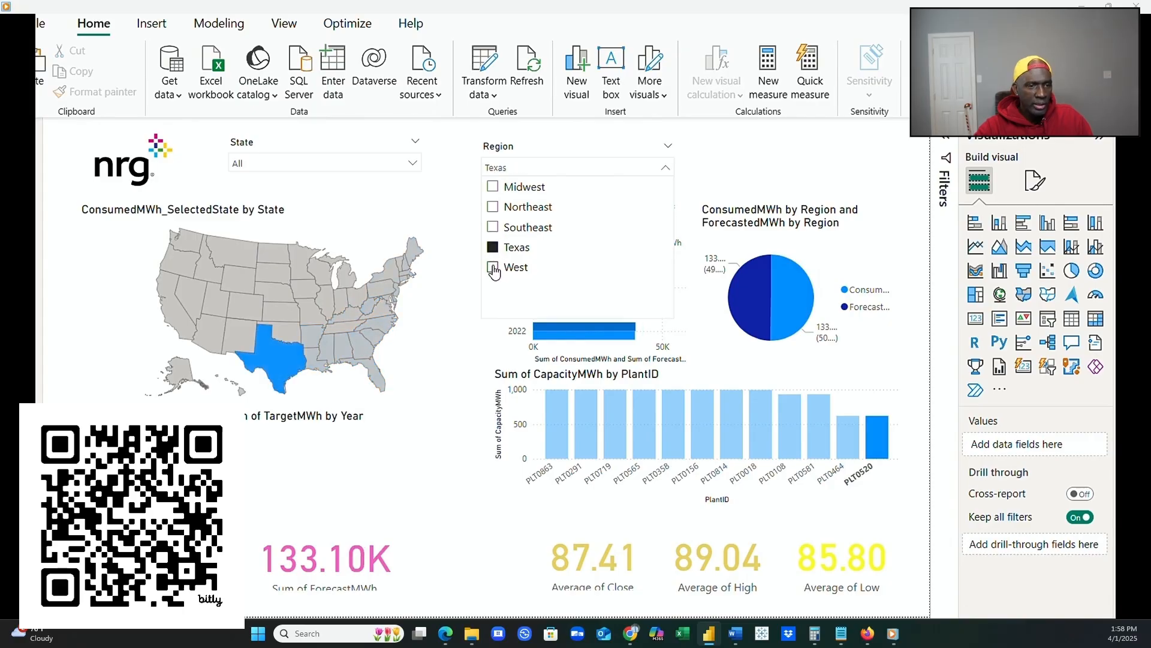
{"action": "left_click", "coordinate": [493, 268]}
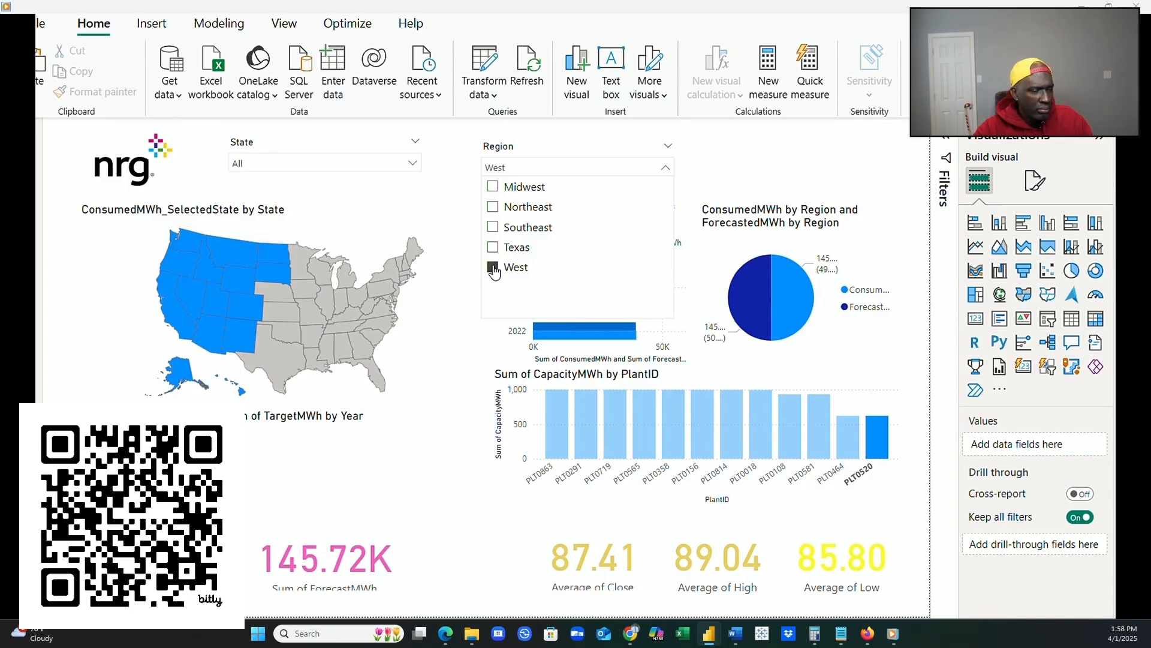
{"action": "left_click", "coordinate": [493, 268]}
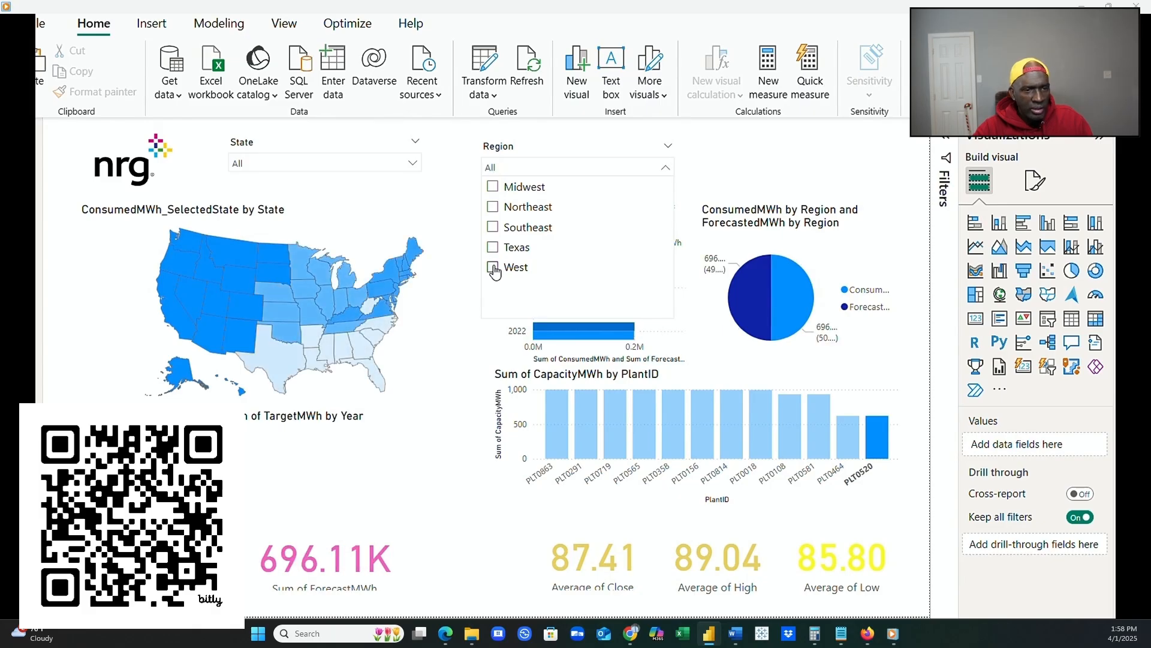
{"action": "left_click", "coordinate": [451, 320]}
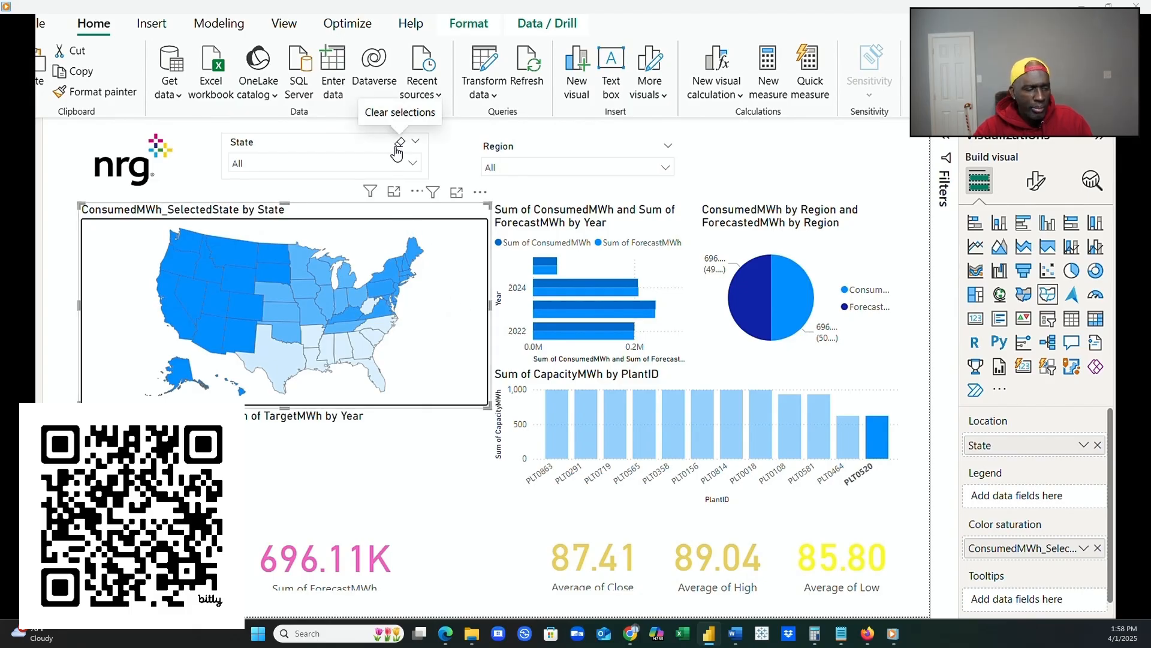
Filter the page to Arkansas with the State slicer and check how the map and charts respond.
{"action": "left_click", "coordinate": [412, 165]}
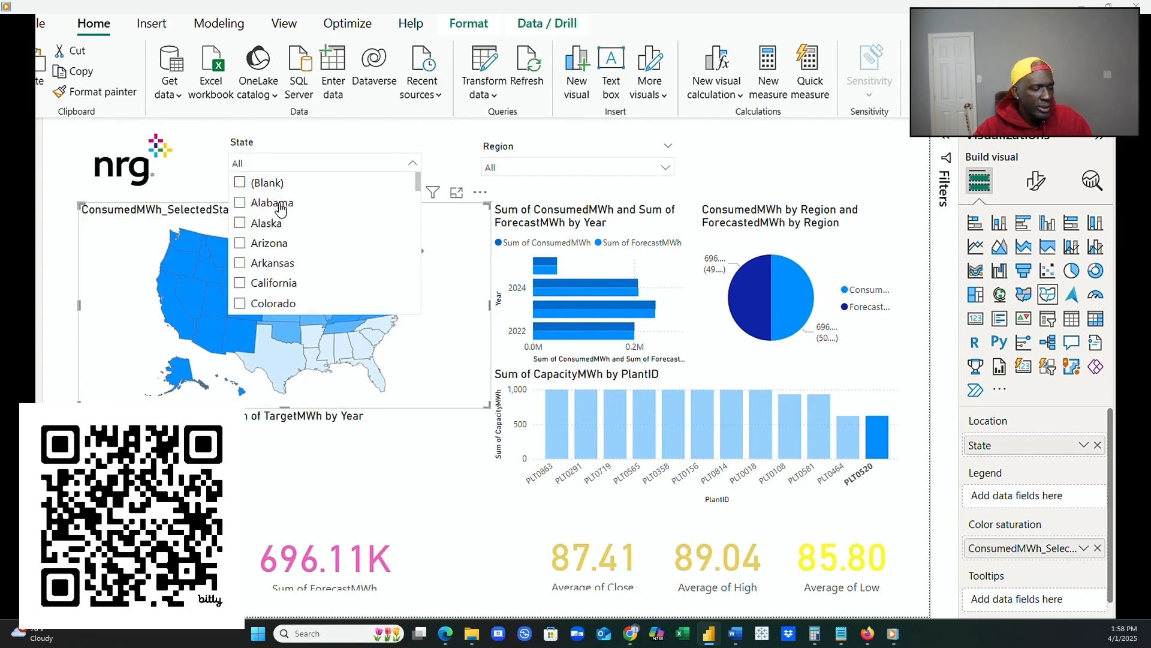
{"action": "left_click", "coordinate": [259, 268]}
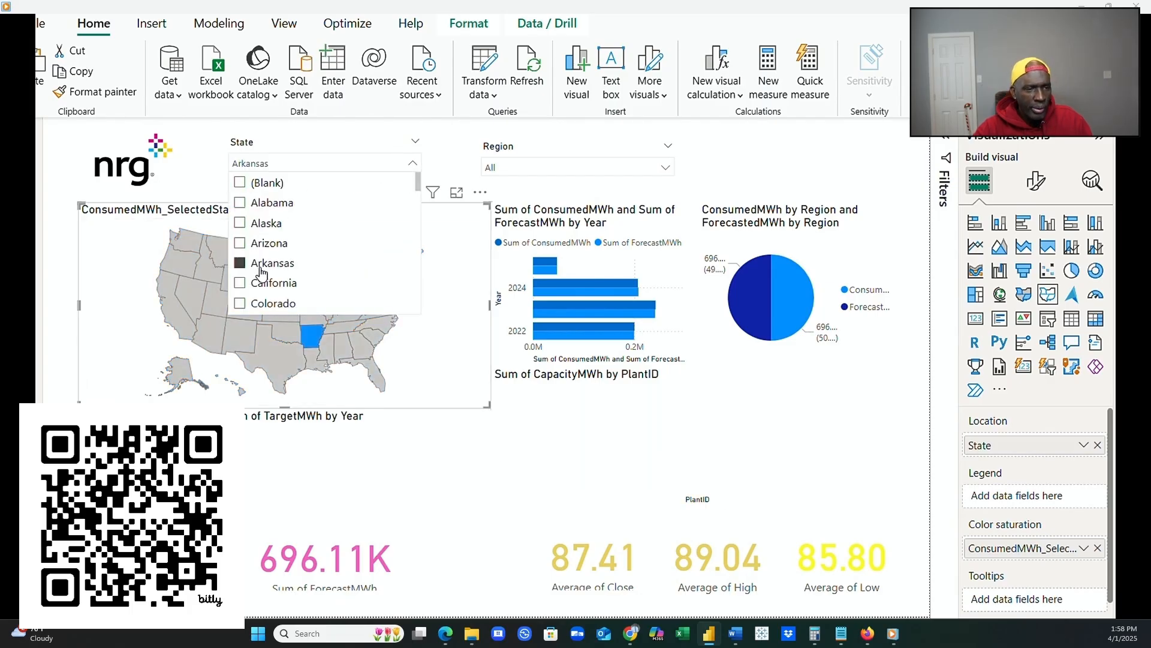
{"action": "left_click", "coordinate": [434, 154]}
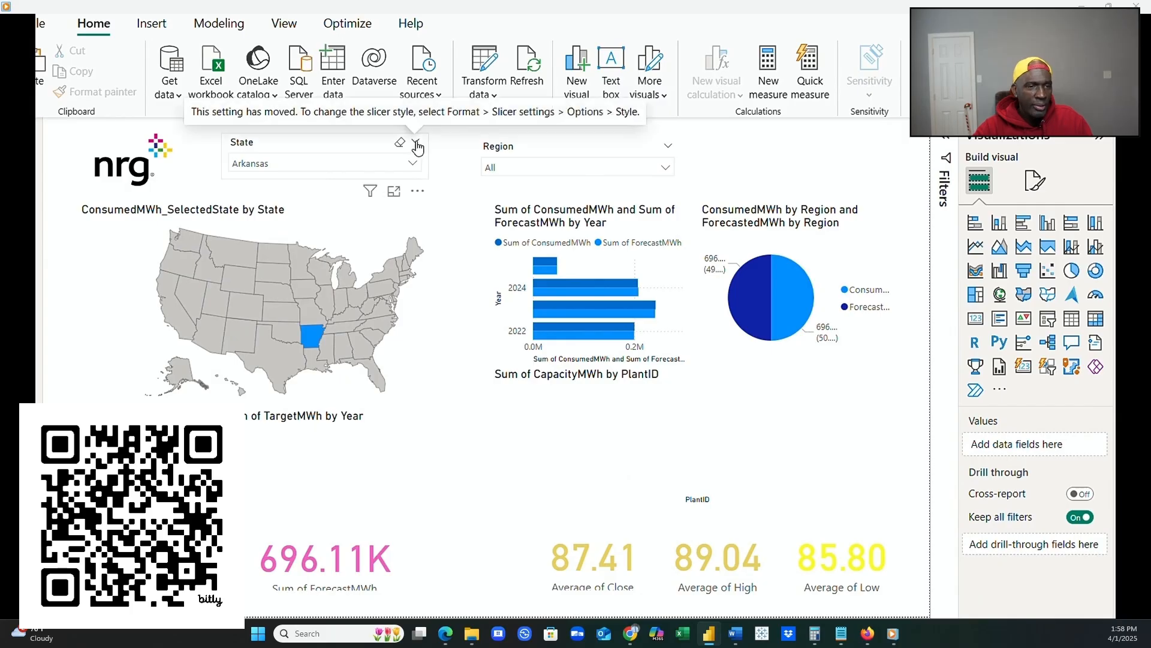
{"action": "right_click", "coordinate": [420, 194]}
{"action": "left_click", "coordinate": [453, 166]}
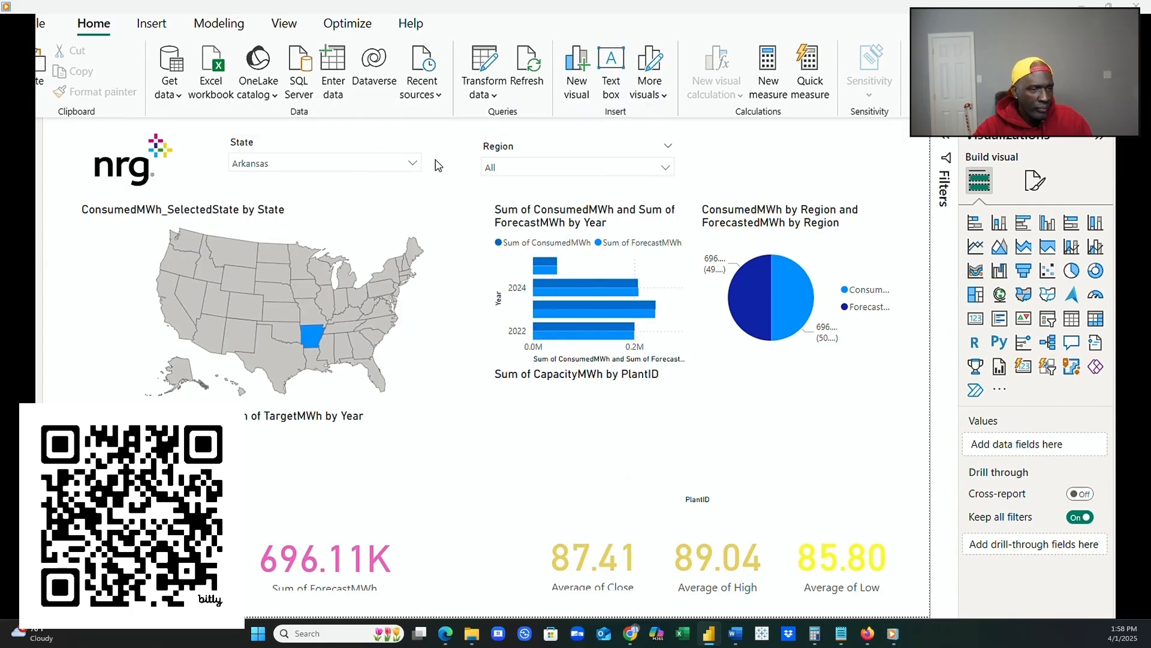
Remove the State slicer and move the Region slicer into its place beside the logo.
{"action": "left_click", "coordinate": [389, 147]}
{"action": "left_click", "coordinate": [419, 194]}
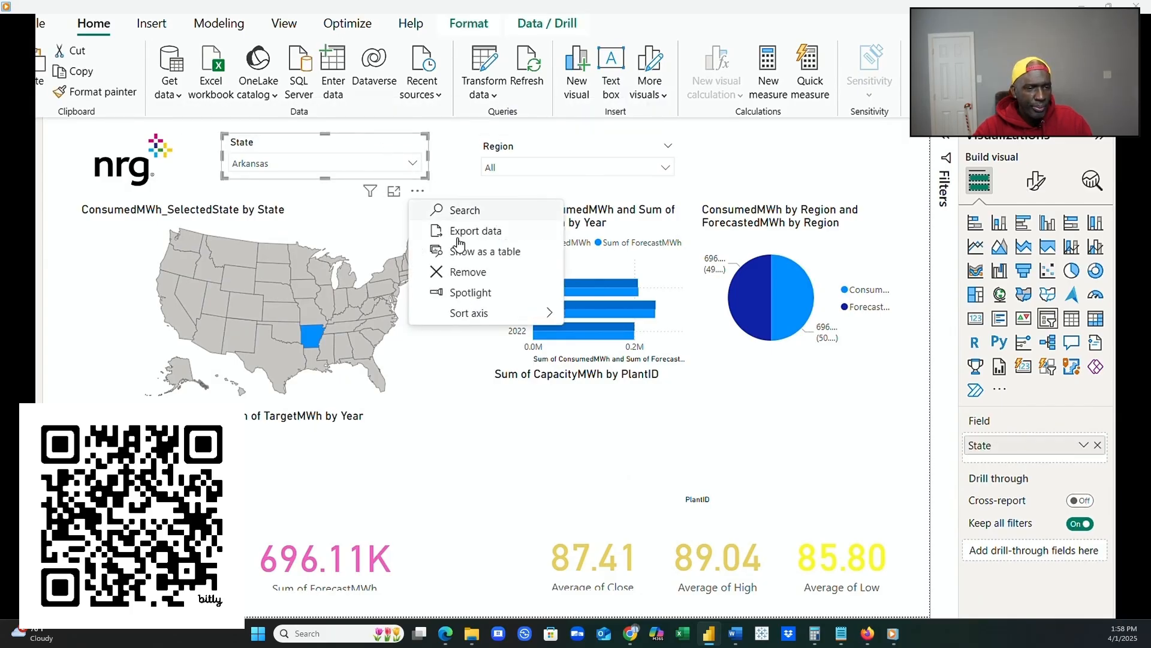
{"action": "left_click", "coordinate": [459, 272]}
{"action": "left_click", "coordinate": [517, 146]}
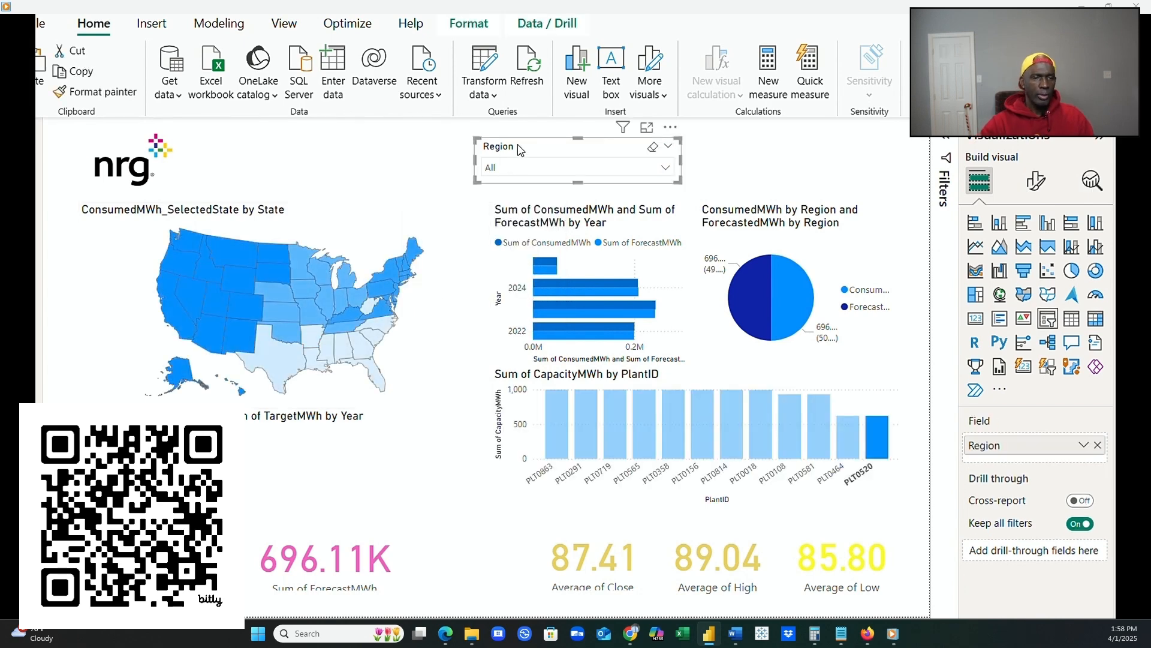
{"action": "left_click_drag", "start_coordinate": [516, 146], "coordinate": [284, 145]}
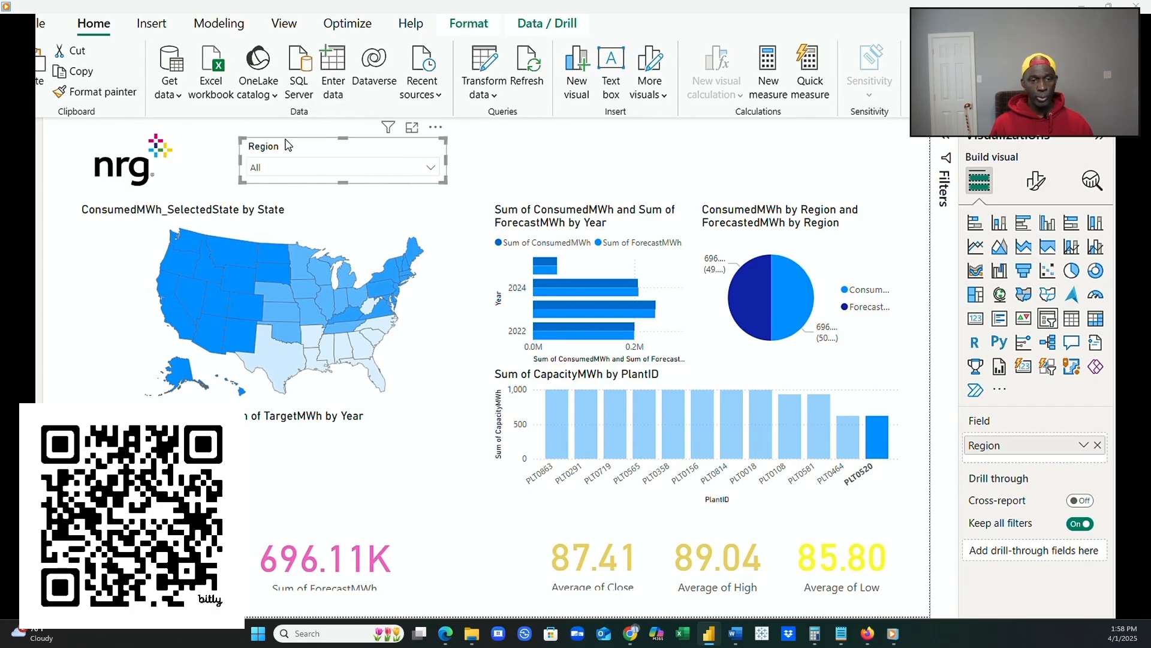
Raise the ConsumedMWh and ForecastMWh by Year bar chart level with the Region slicer and extend its height to just above the CapacityMWh chart.
{"action": "left_click", "coordinate": [587, 211]}
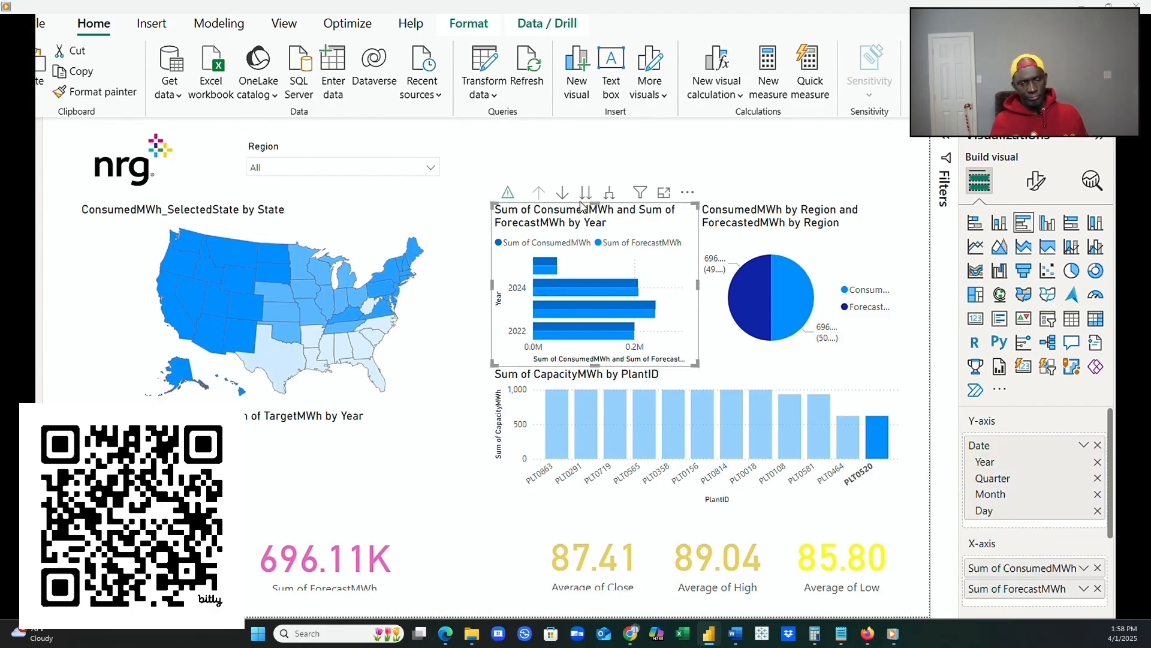
{"action": "left_click_drag", "start_coordinate": [580, 206], "coordinate": [573, 139]}
{"action": "left_click_drag", "start_coordinate": [589, 301], "coordinate": [585, 356]}
Resize the ConsumedMWh and ForecastedMWh by Region pie chart so its upper and lower edges line up with the neighbouring bar chart.
{"action": "left_click", "coordinate": [804, 202]}
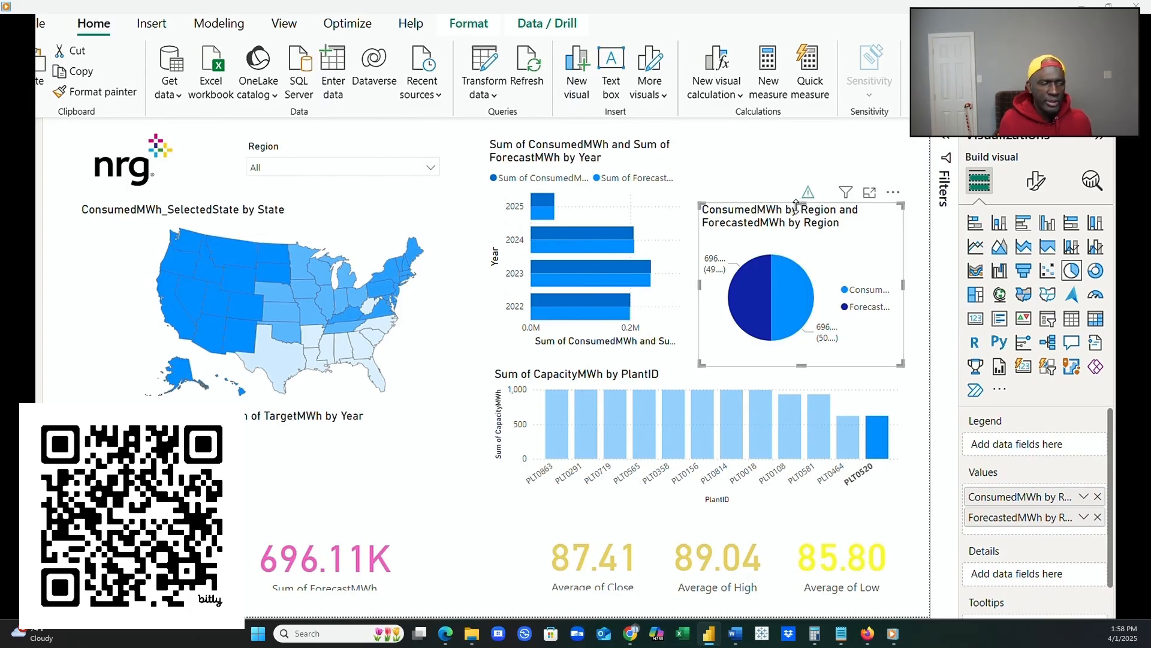
{"action": "left_click_drag", "start_coordinate": [796, 206], "coordinate": [803, 146]}
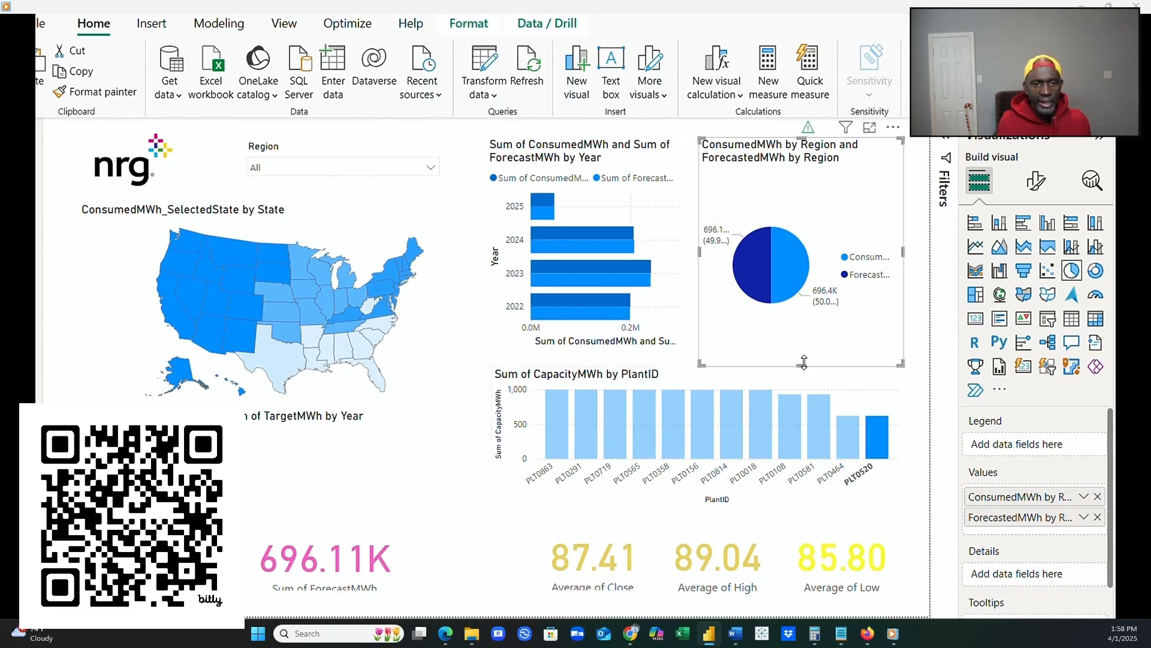
{"action": "left_click_drag", "start_coordinate": [803, 361], "coordinate": [802, 354]}
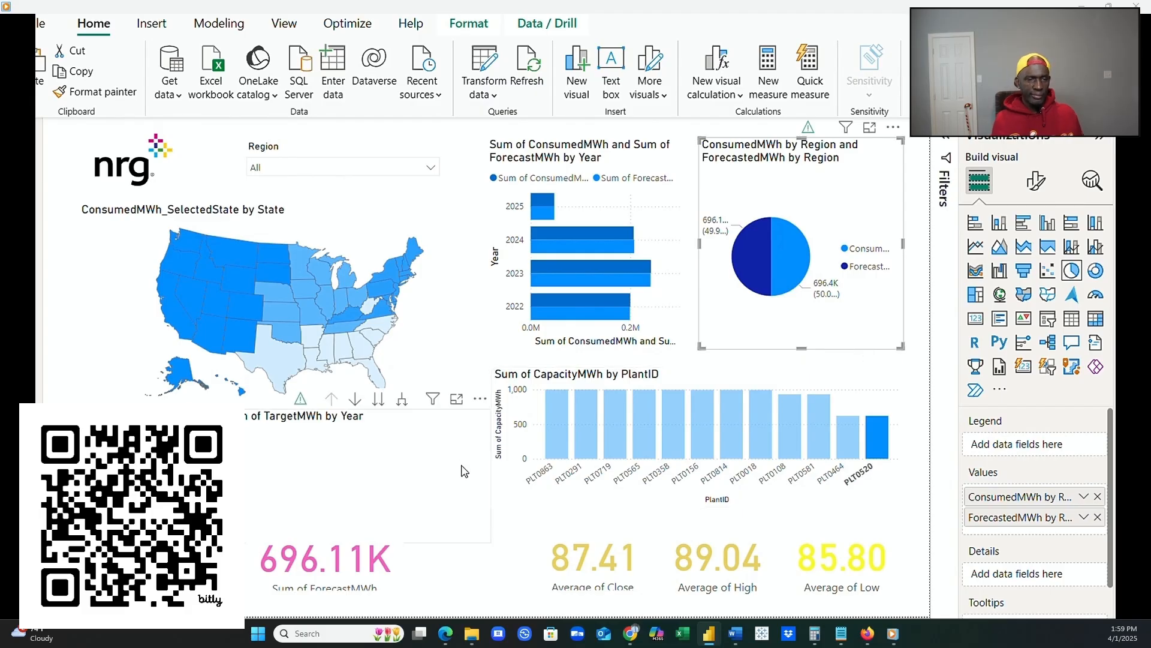
{"action": "left_click", "coordinate": [524, 535]}
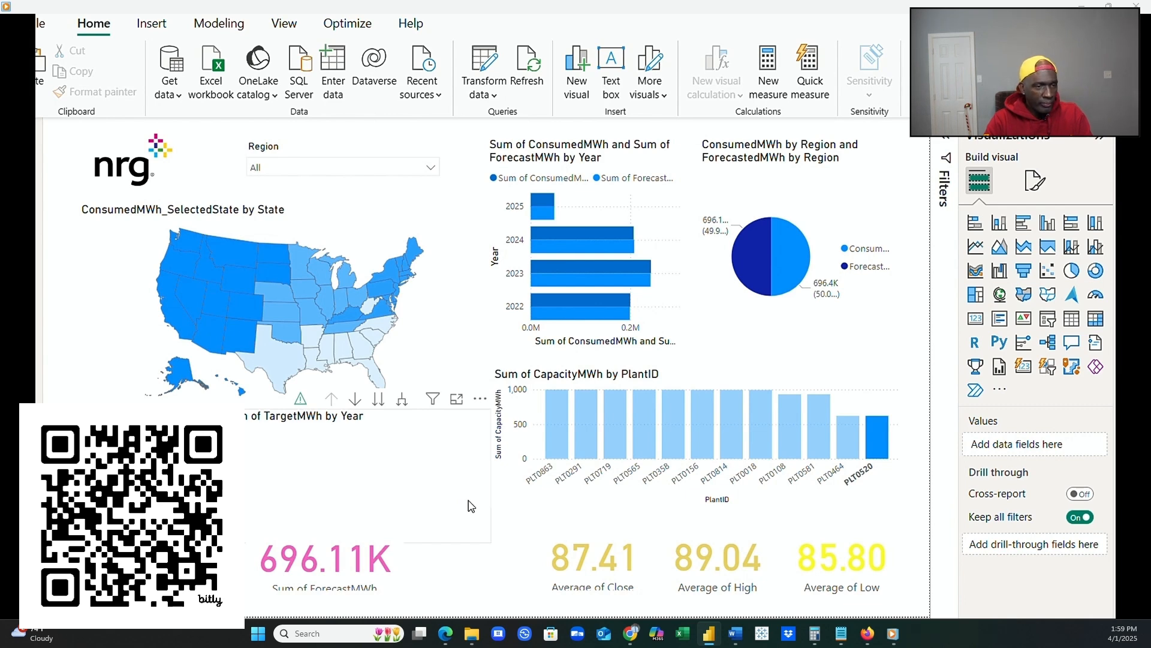
Remove the empty GeneratedMWh and TargetMWh by Year chart below the map.
{"action": "left_click", "coordinate": [418, 441]}
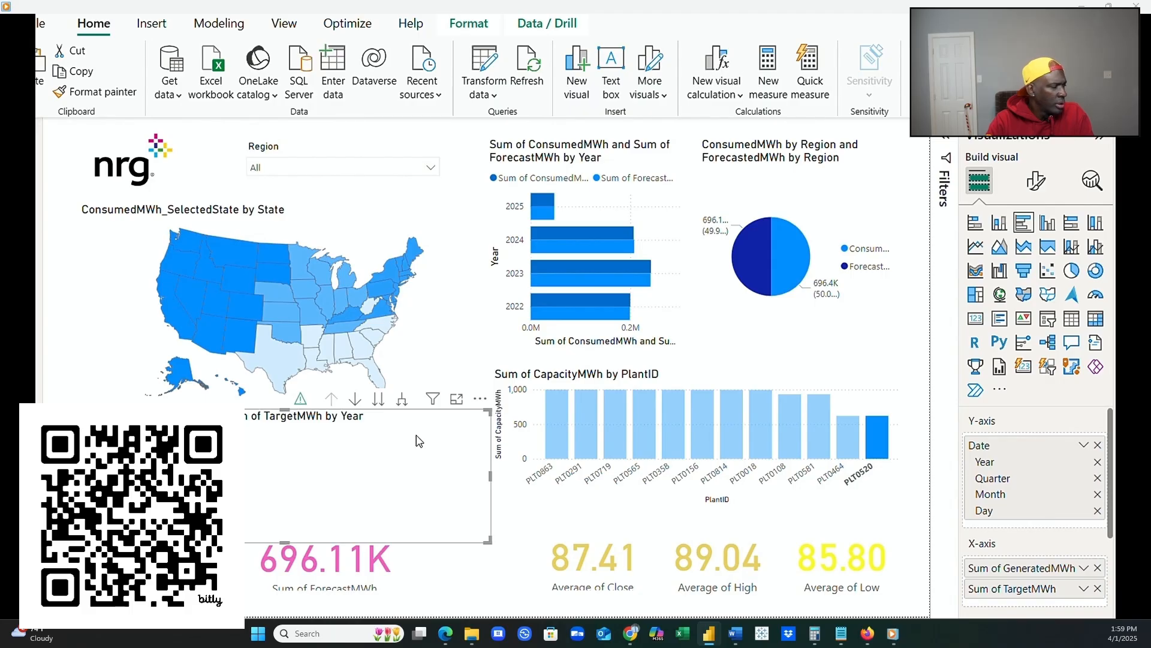
{"action": "left_click", "coordinate": [480, 398]}
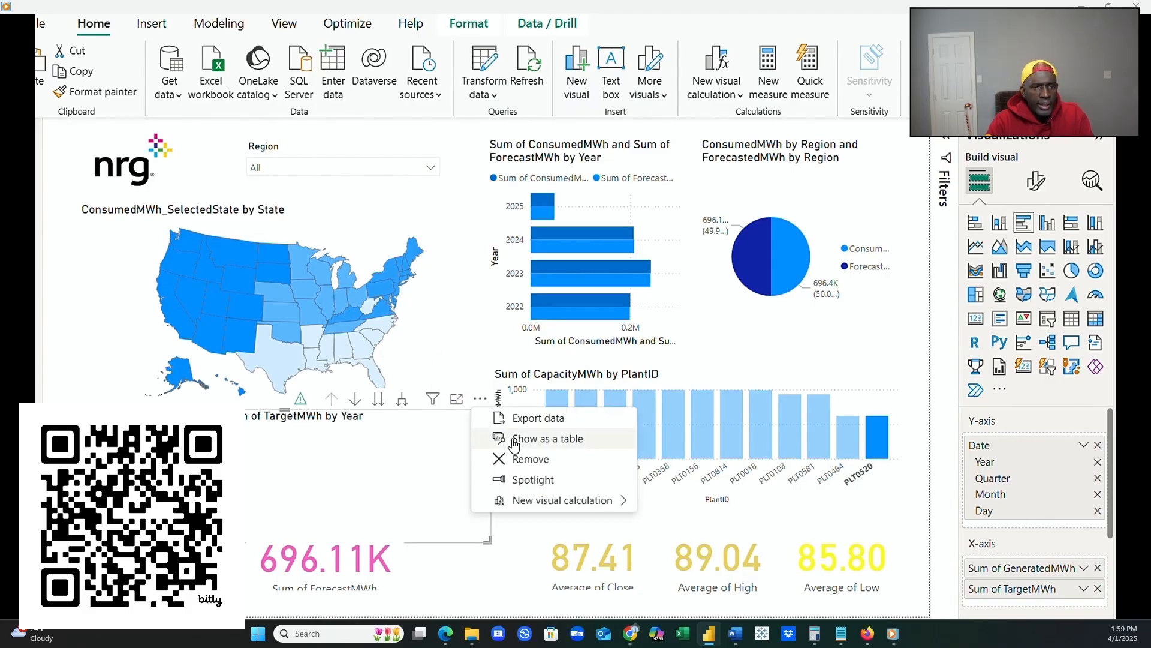
{"action": "left_click", "coordinate": [515, 458]}
Enlarge the state map down to just above the cards and trim its right edge slightly.
{"action": "left_click", "coordinate": [287, 405]}
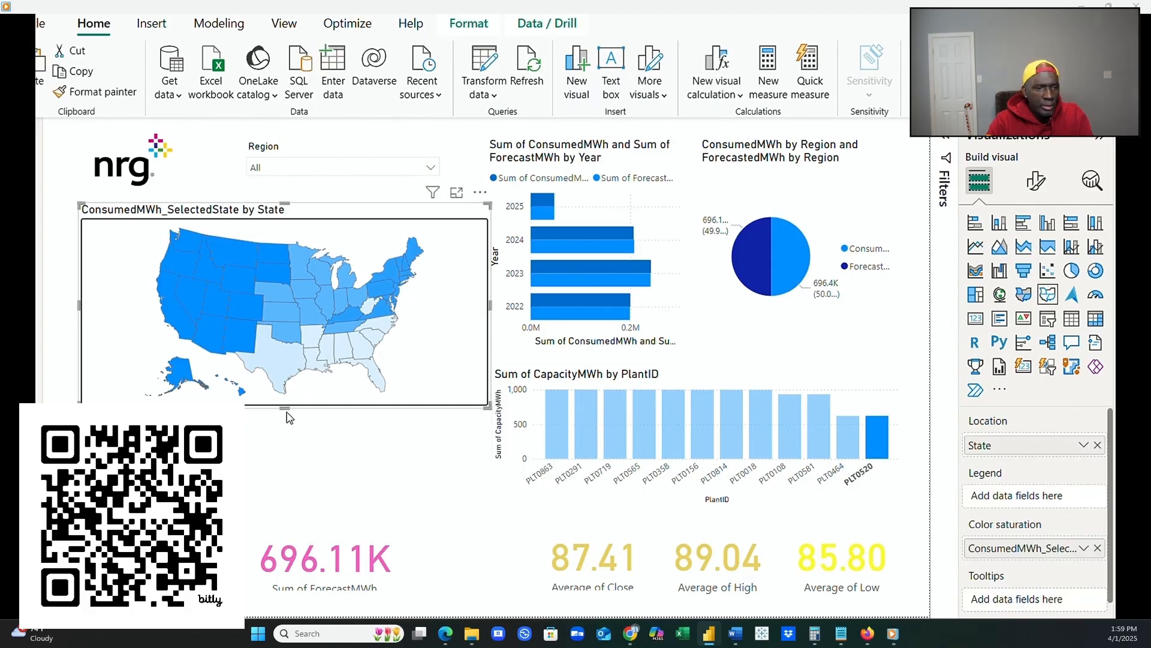
{"action": "left_click_drag", "start_coordinate": [287, 415], "coordinate": [268, 525]}
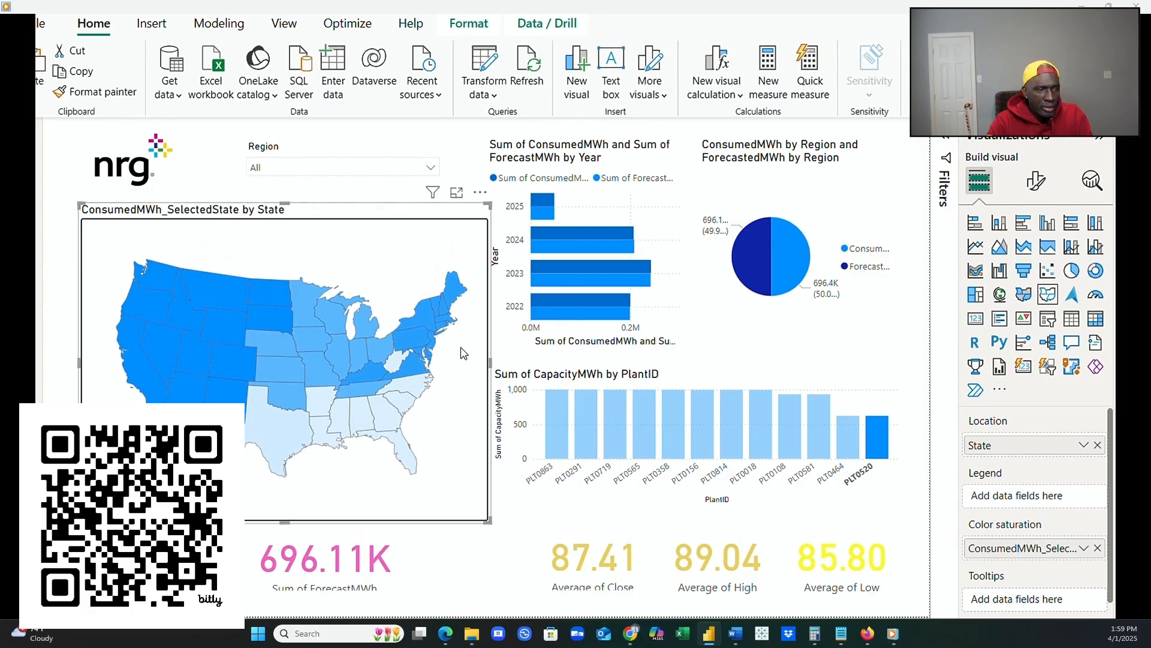
{"action": "mouse_move", "coordinate": [489, 367]}
{"action": "left_mouse_down"}
{"action": "mouse_move", "coordinate": [471, 372]}
{"action": "mouse_move", "coordinate": [484, 377]}
{"action": "left_mouse_up"}
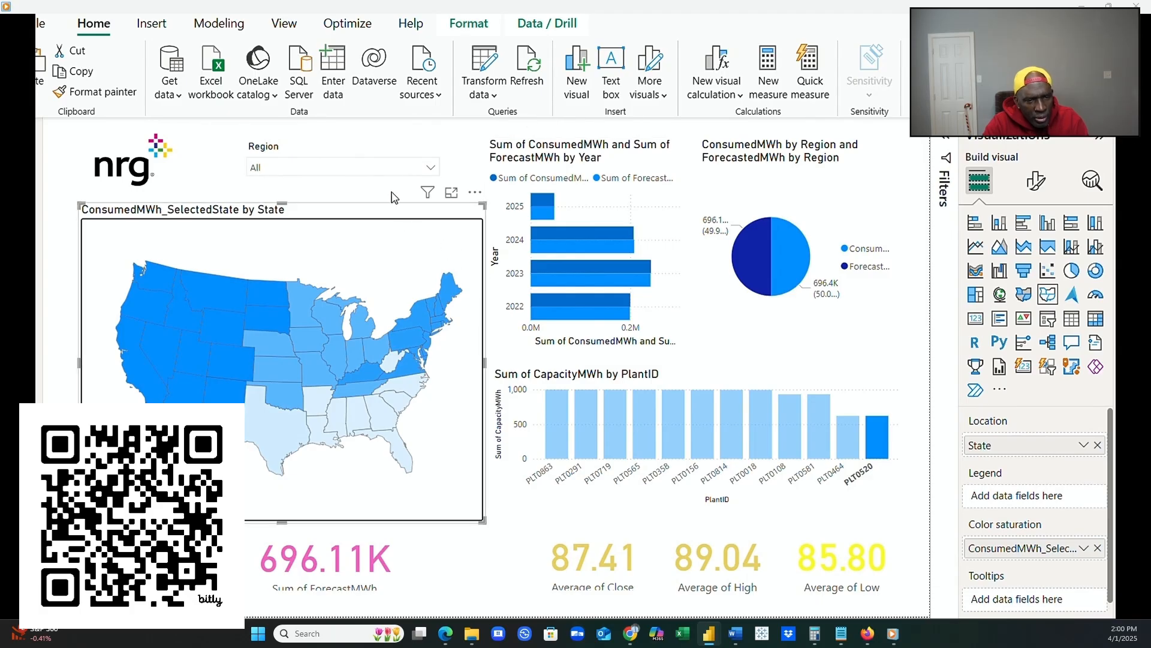
Shift the ConsumedMWh and ForecastMWh by Year bar chart slightly right to align with the CapacityMWh chart below it.
{"action": "left_click", "coordinate": [621, 181]}
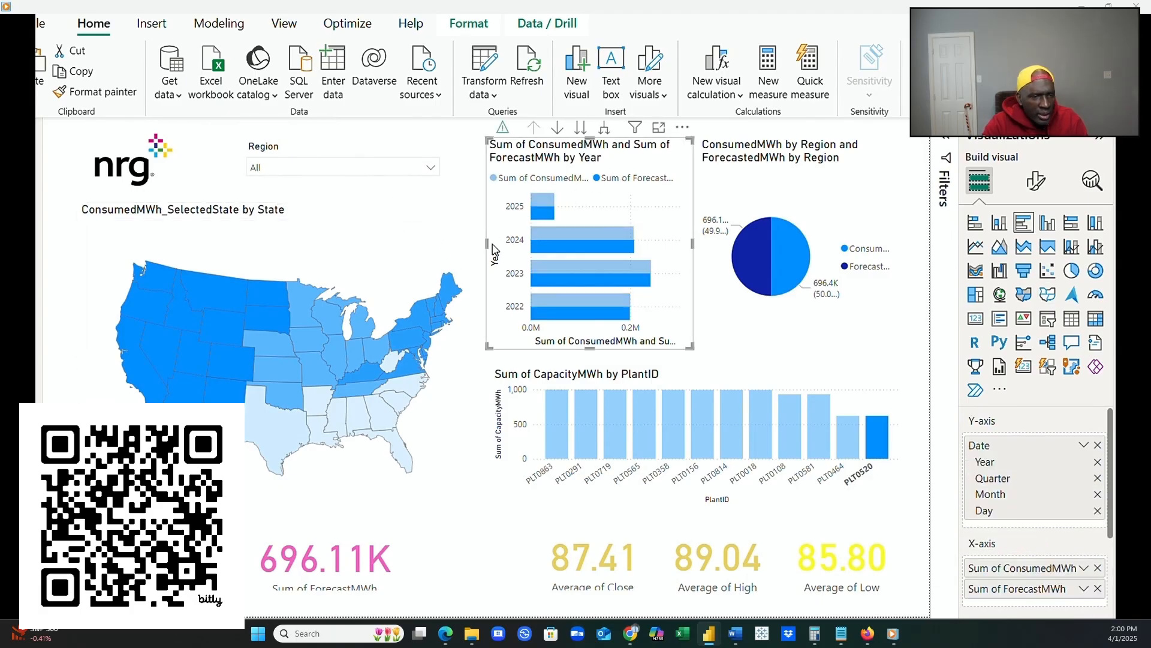
{"action": "mouse_move", "coordinate": [607, 149]}
{"action": "left_mouse_down"}
{"action": "mouse_move", "coordinate": [600, 157]}
{"action": "mouse_move", "coordinate": [600, 144]}
{"action": "left_mouse_up"}
{"action": "left_click", "coordinate": [784, 178]}
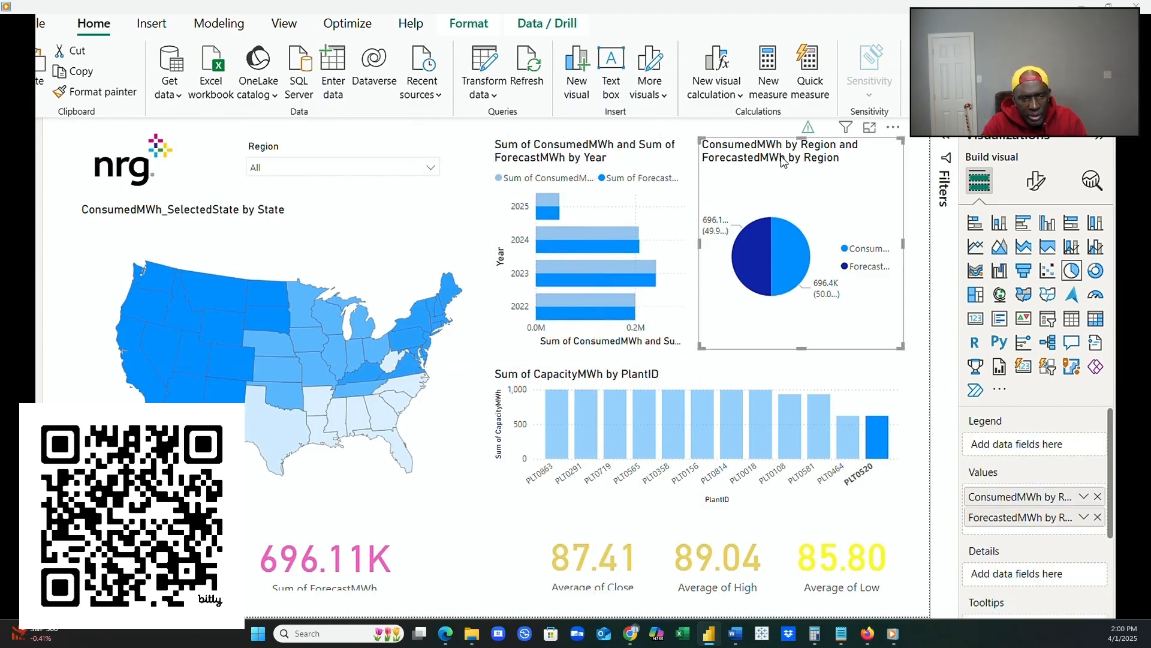
{"action": "left_click_drag", "start_coordinate": [796, 349], "coordinate": [806, 348]}
Make the CapacityMWh by PlantID chart taller by extending it up to the charts above and down to the cards.
{"action": "left_click", "coordinate": [808, 384]}
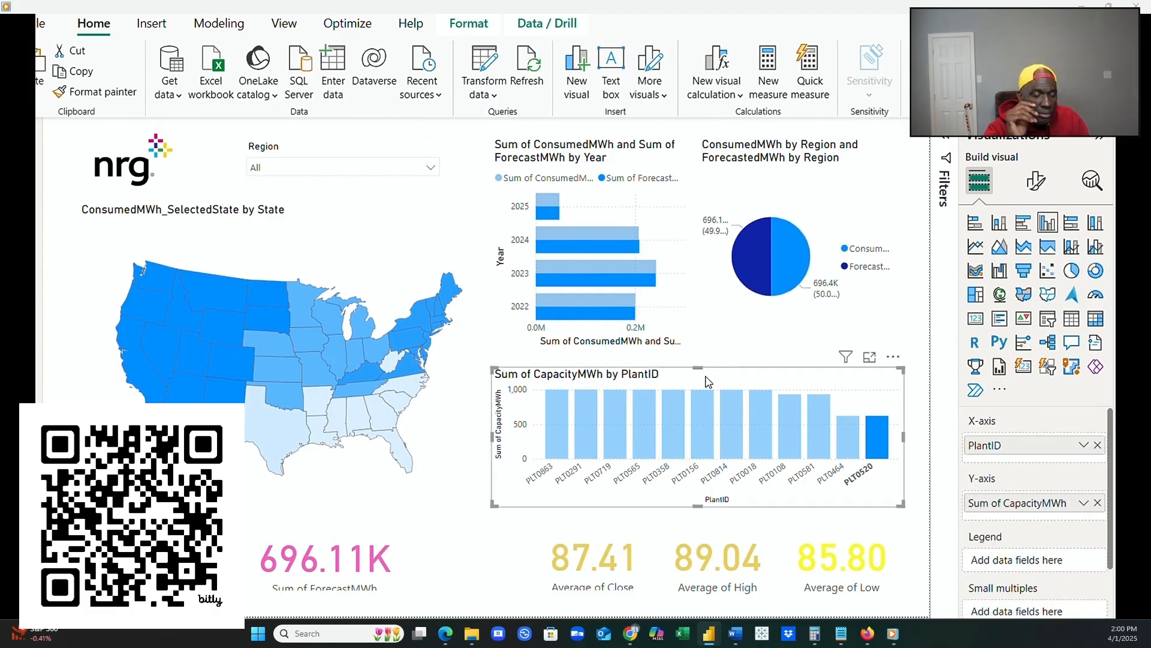
{"action": "left_click_drag", "start_coordinate": [699, 376], "coordinate": [705, 361]}
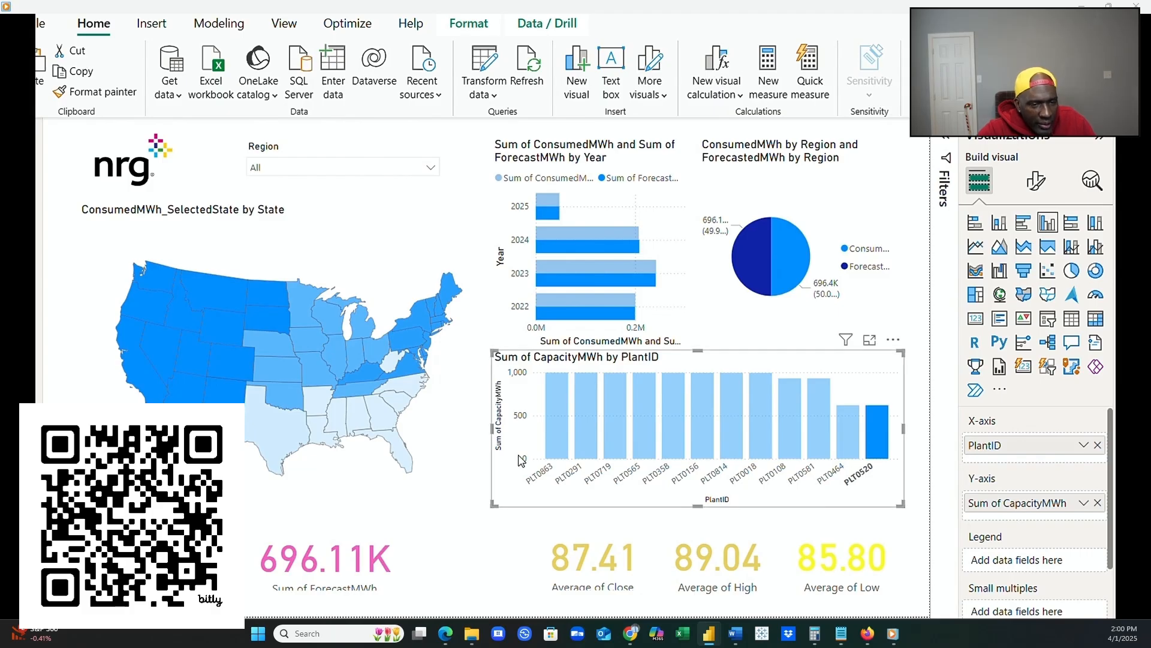
{"action": "mouse_move", "coordinate": [494, 427]}
{"action": "left_mouse_down"}
{"action": "mouse_move", "coordinate": [515, 430]}
{"action": "mouse_move", "coordinate": [497, 441]}
{"action": "left_mouse_up"}
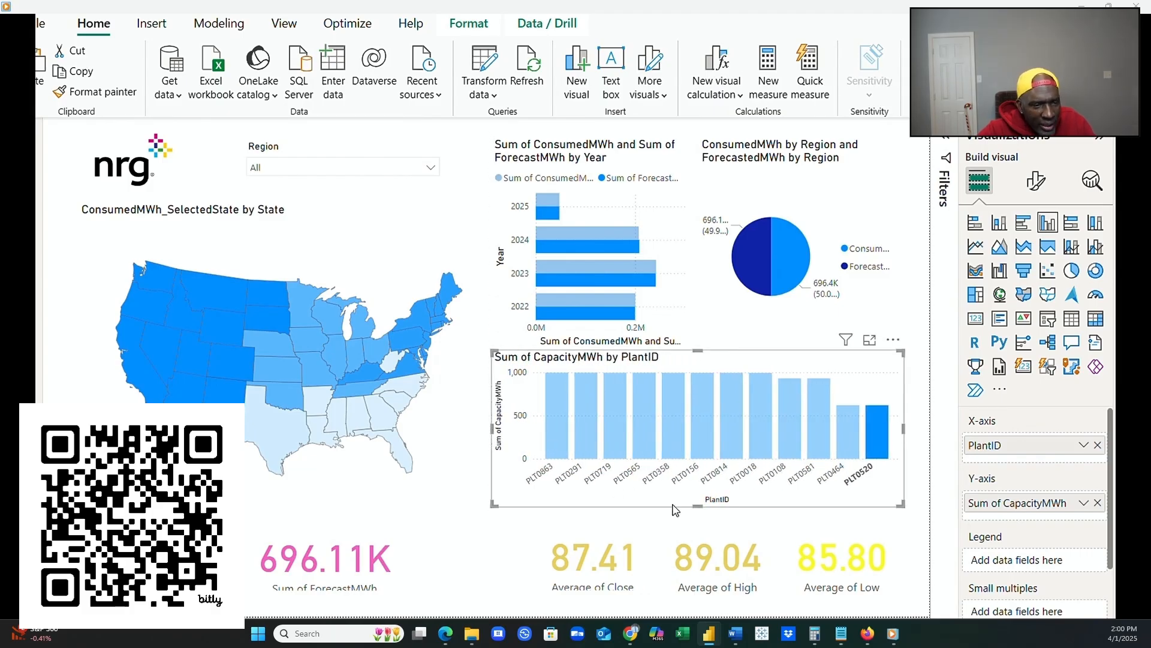
{"action": "left_click_drag", "start_coordinate": [697, 507], "coordinate": [699, 530]}
{"action": "left_click", "coordinate": [650, 561]}
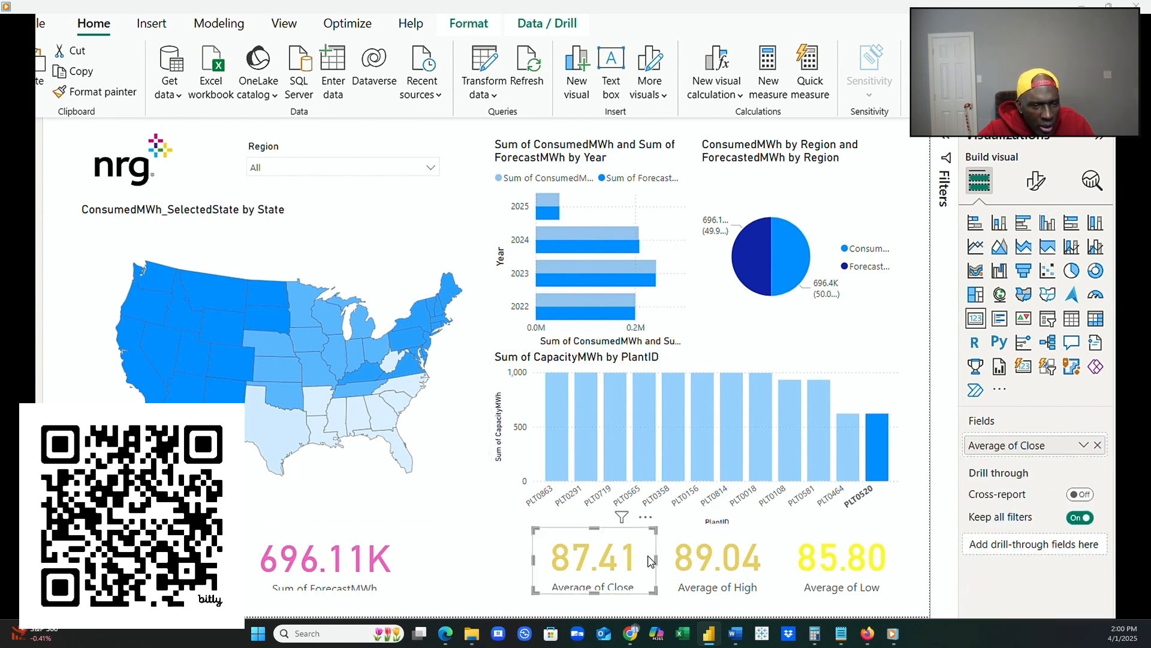
{"action": "left_click_drag", "start_coordinate": [651, 561], "coordinate": [646, 561]}
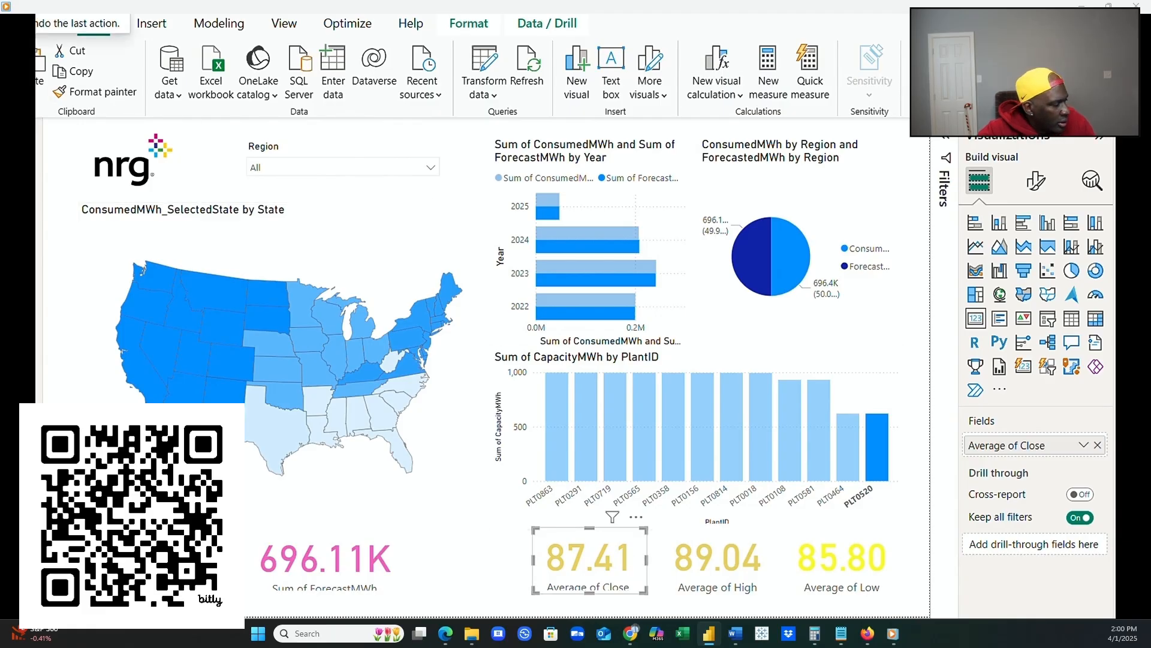
{"action": "key", "text": "ctrl+z"}
Spread the Average of Close, Average of High and Average of Low cards across the full width beneath the CapacityMWh chart.
{"action": "left_click_drag", "start_coordinate": [618, 564], "coordinate": [576, 552]}
{"action": "left_click_drag", "start_coordinate": [728, 546], "coordinate": [712, 546]}
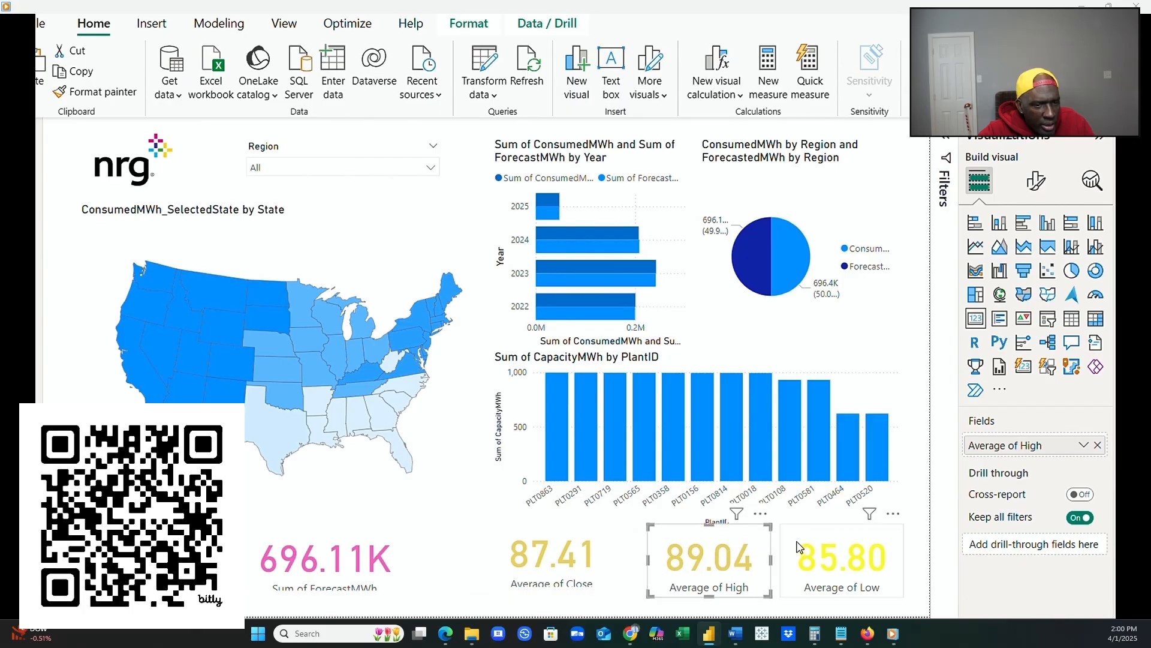
{"action": "left_click", "coordinate": [833, 547]}
{"action": "left_click_drag", "start_coordinate": [833, 547], "coordinate": [831, 547]}
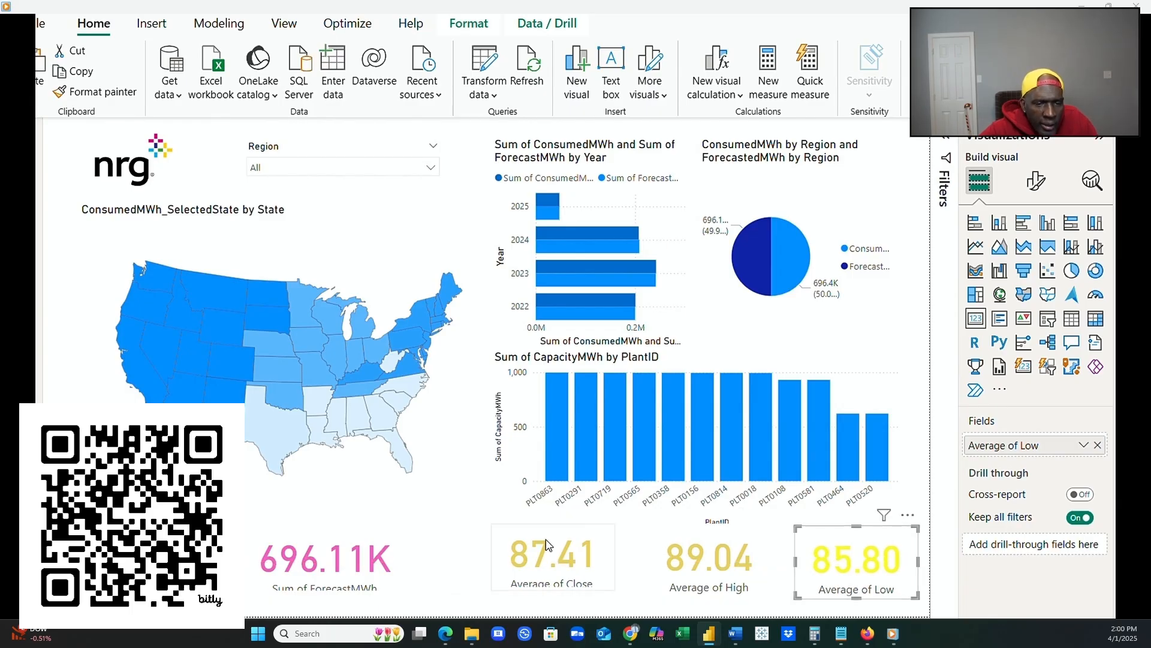
Increase the height of the Sum of ForecastMWh card so its category label fits fully.
{"action": "left_click", "coordinate": [359, 548]}
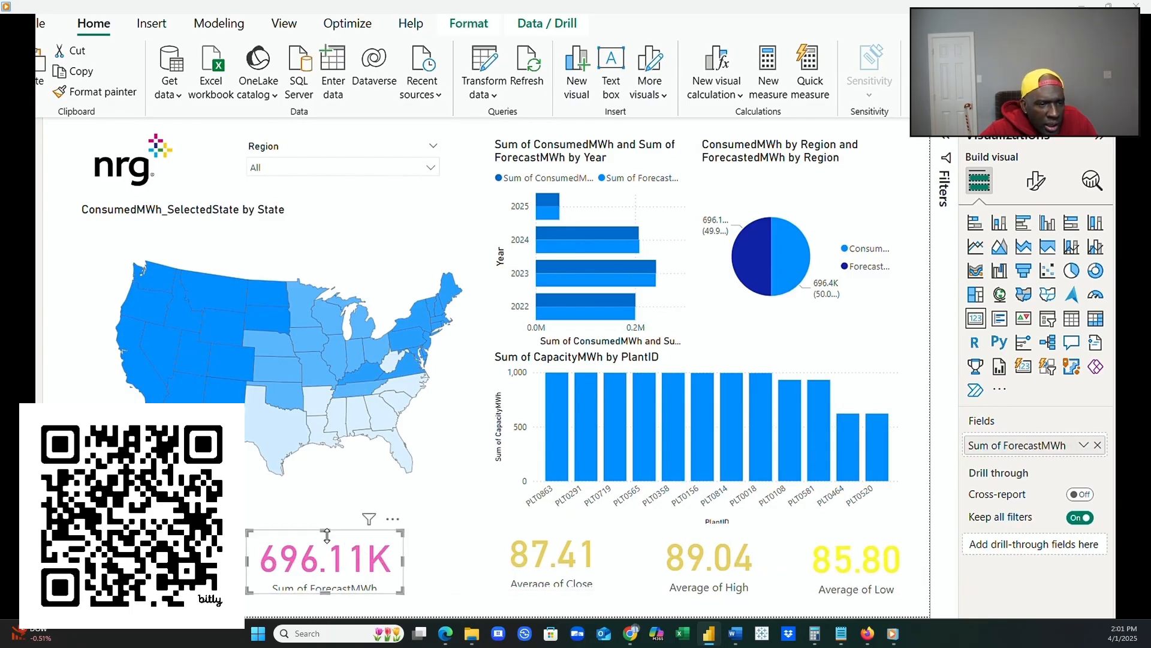
{"action": "left_click_drag", "start_coordinate": [324, 530], "coordinate": [324, 524]}
{"action": "left_click", "coordinate": [246, 545]}
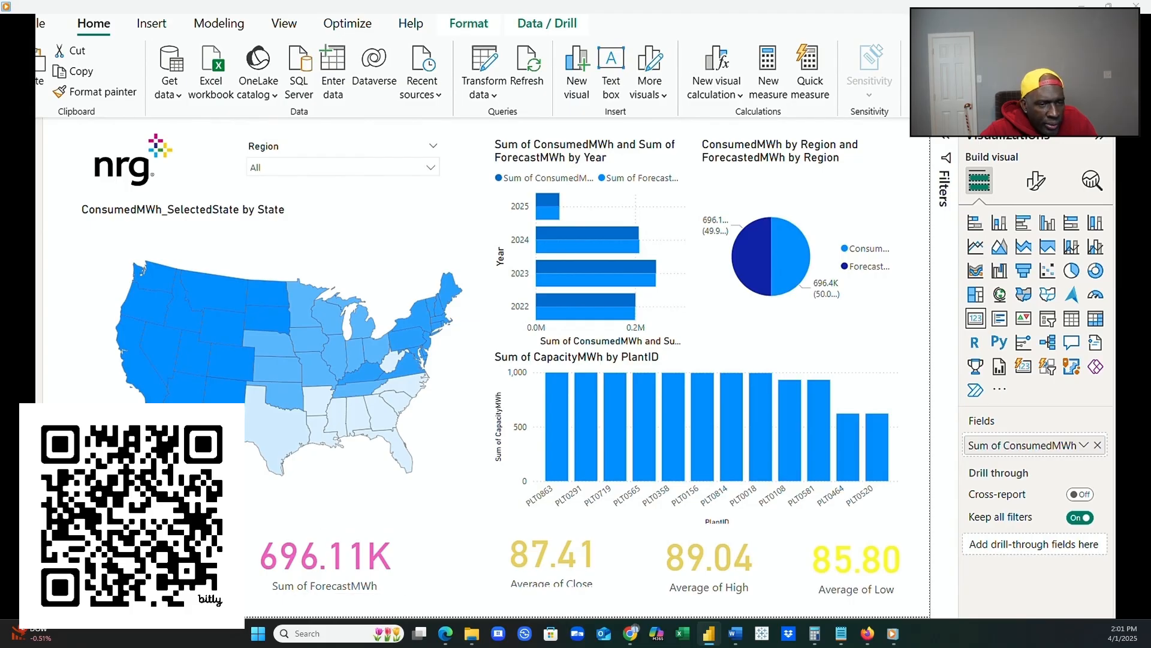
Widen the state map slightly on its left side and narrow the Sum of ForecastMWh card from its right side.
{"action": "left_click", "coordinate": [249, 506]}
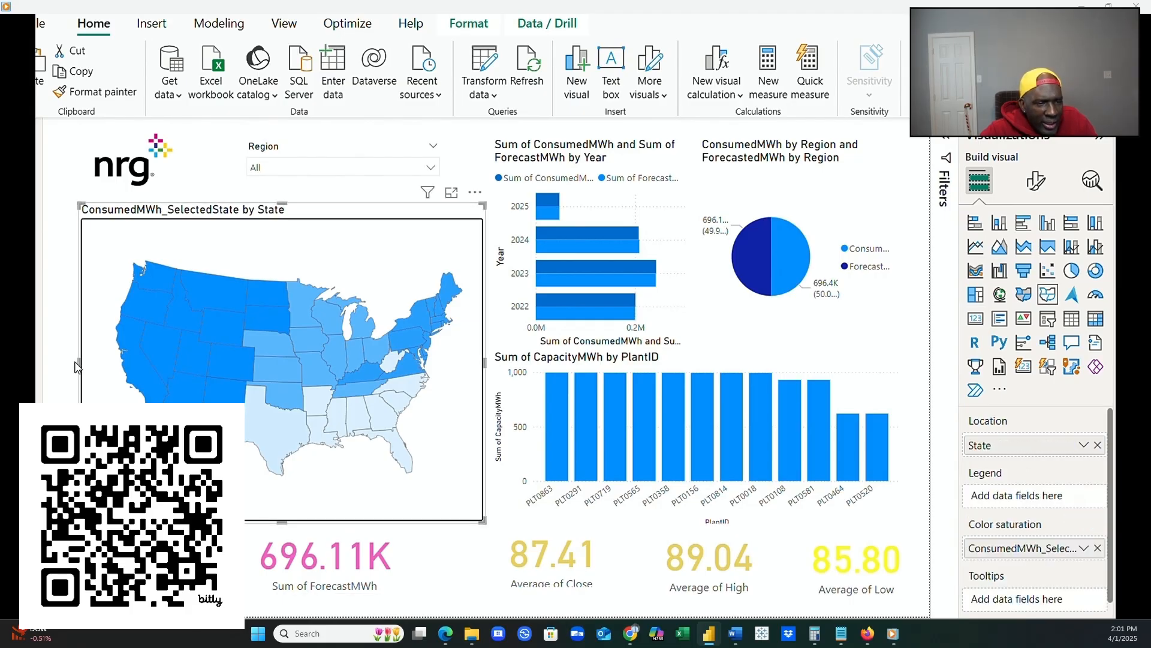
{"action": "left_click_drag", "start_coordinate": [79, 362], "coordinate": [72, 370]}
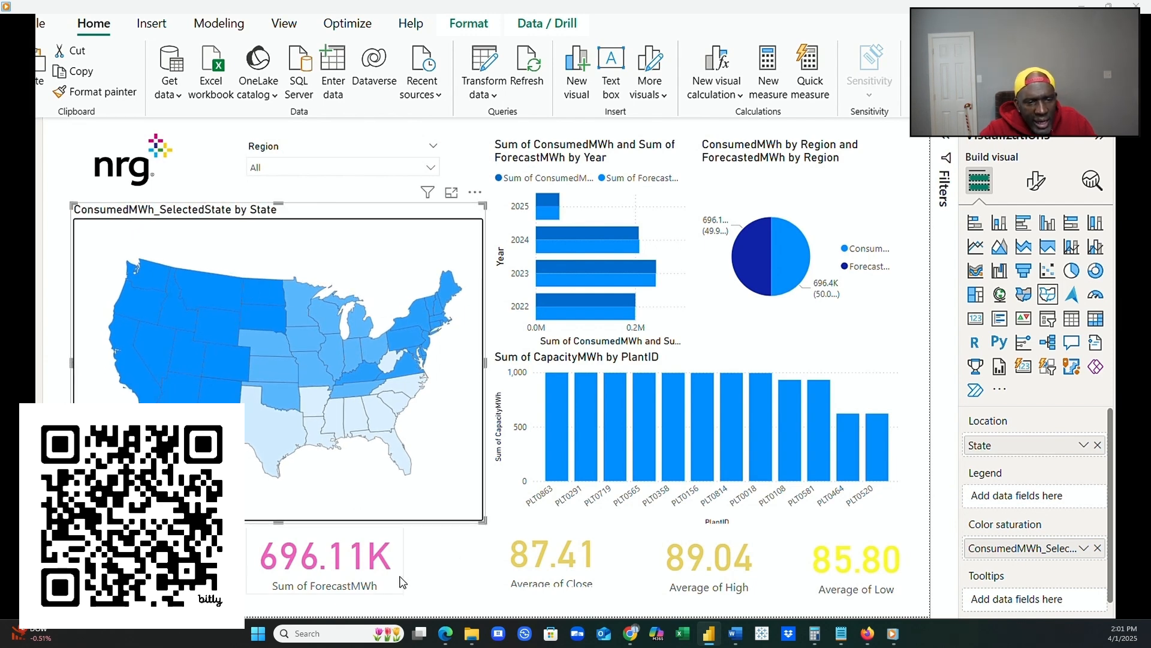
{"action": "left_click", "coordinate": [387, 564]}
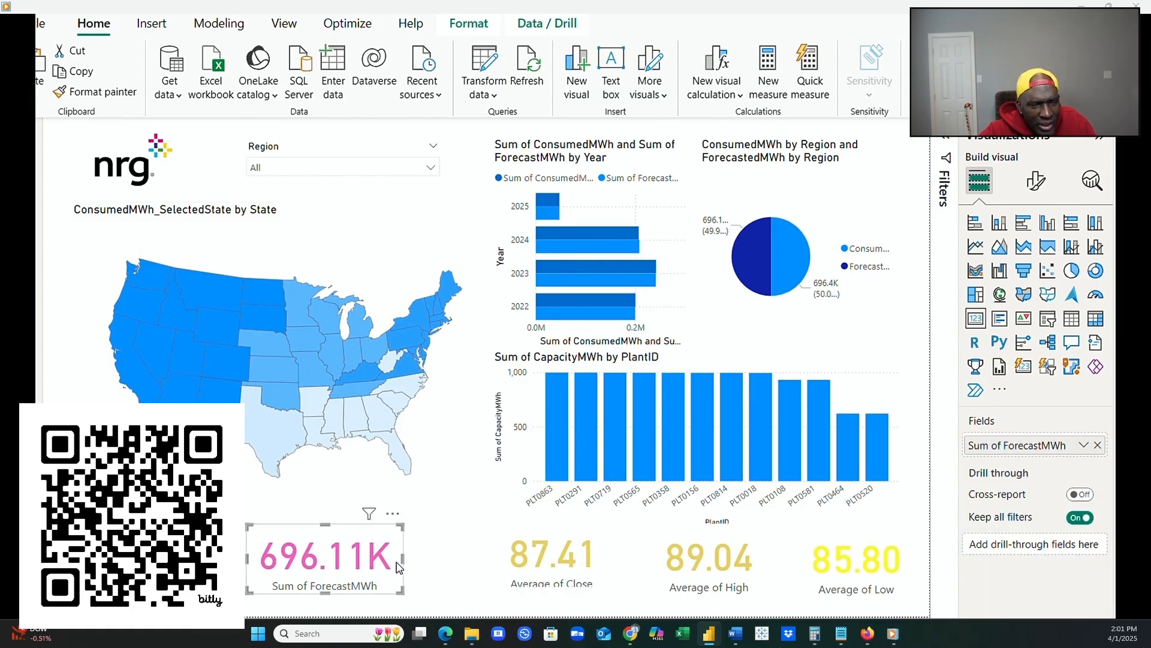
{"action": "mouse_move", "coordinate": [403, 569]}
{"action": "left_mouse_down"}
{"action": "mouse_move", "coordinate": [443, 572]}
{"action": "mouse_move", "coordinate": [383, 577]}
{"action": "left_mouse_up"}
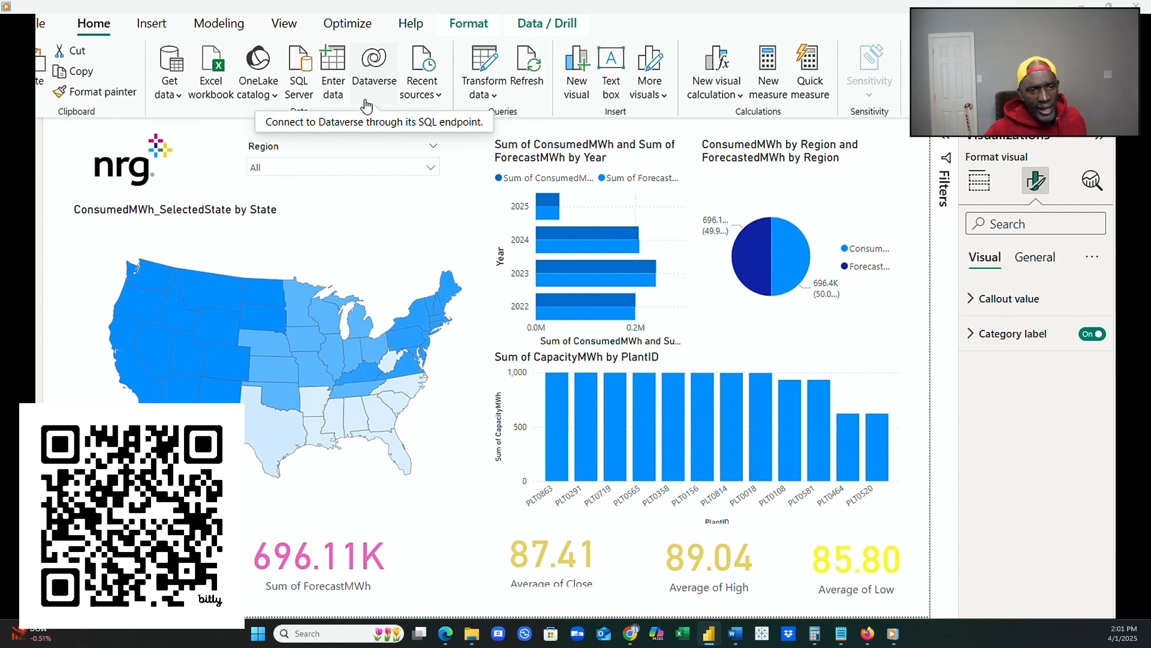
Turn on the title of the selected consumption card, set its text to "Consumed MWh" and make it bold.
{"action": "left_click", "coordinate": [1026, 267]}
{"action": "left_click", "coordinate": [1000, 303]}
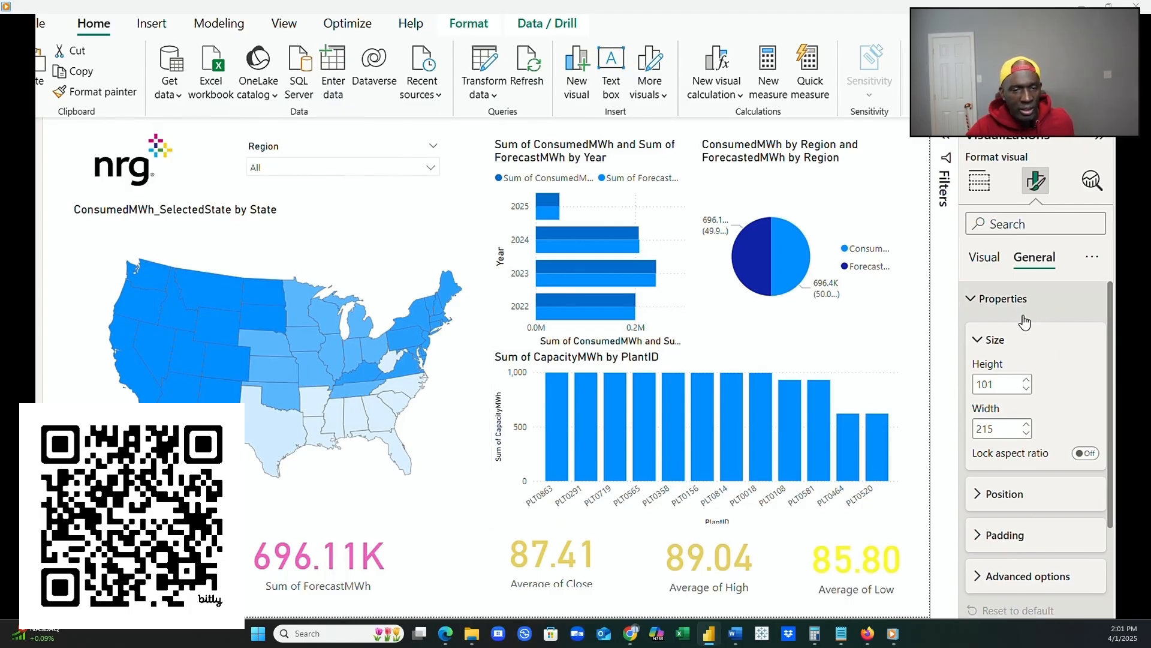
{"action": "left_click", "coordinate": [997, 270]}
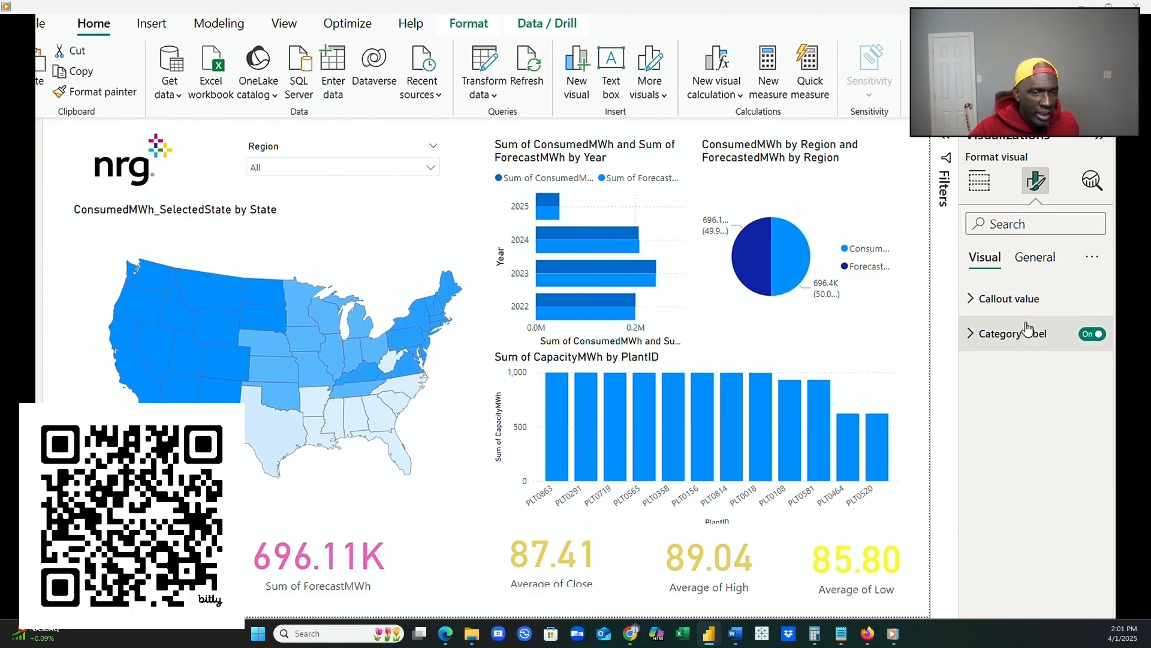
{"action": "left_click", "coordinate": [985, 298]}
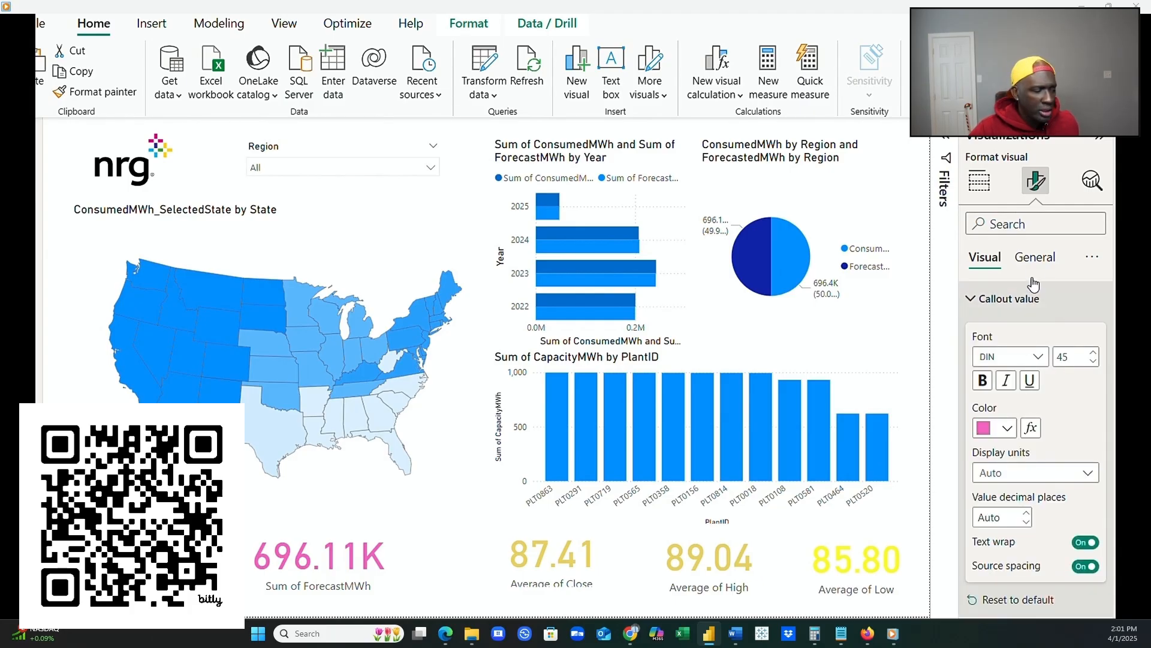
{"action": "left_click", "coordinate": [1034, 258]}
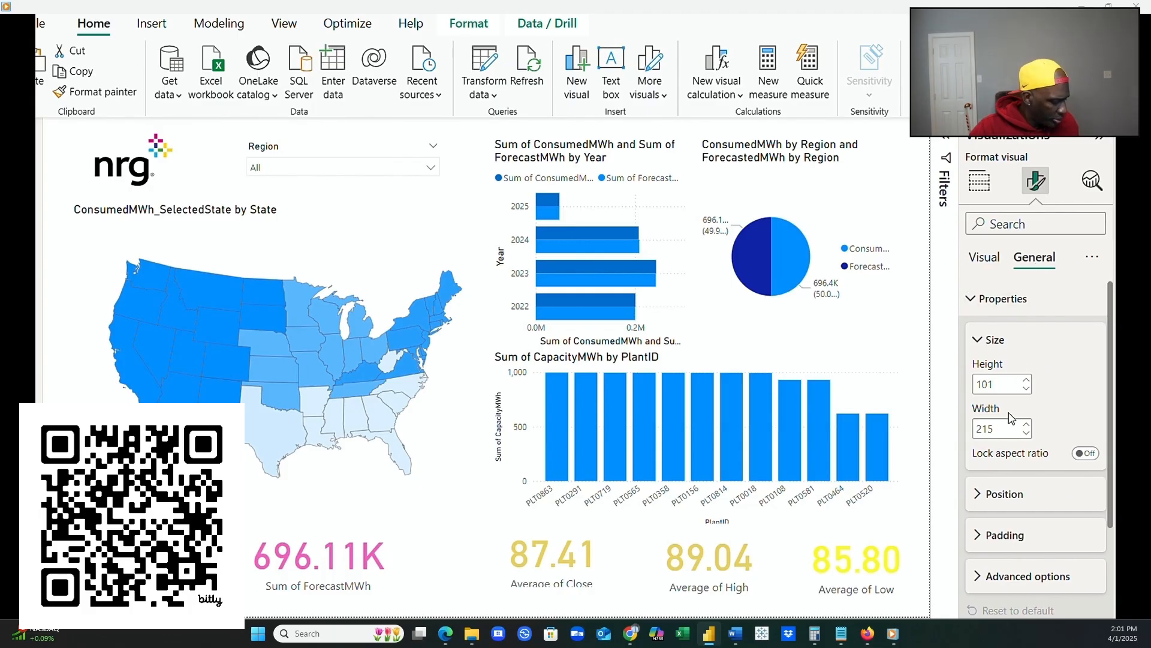
{"action": "left_click", "coordinate": [978, 301]}
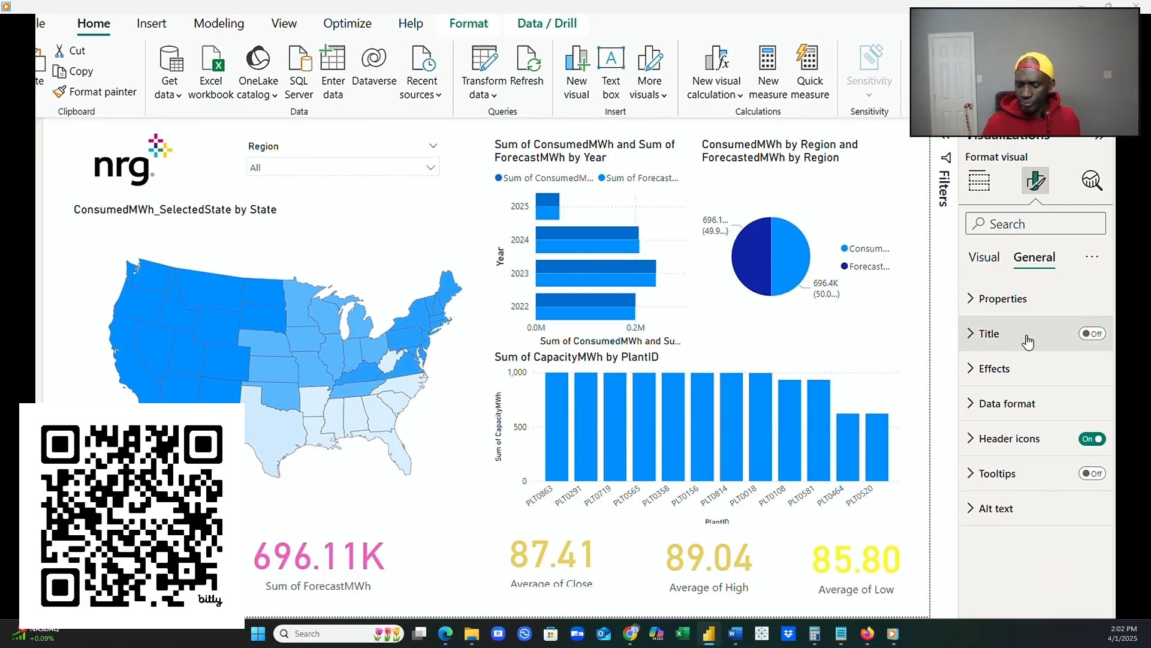
{"action": "left_click", "coordinate": [1093, 334]}
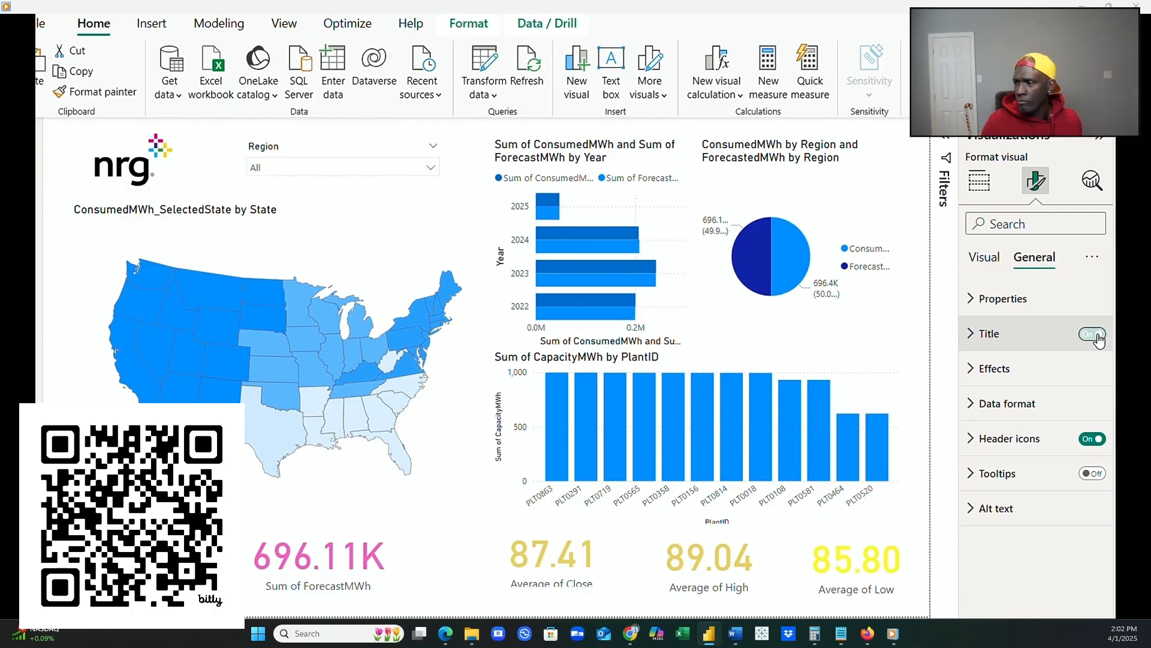
{"action": "left_click", "coordinate": [989, 334]}
{"action": "left_click", "coordinate": [995, 419]}
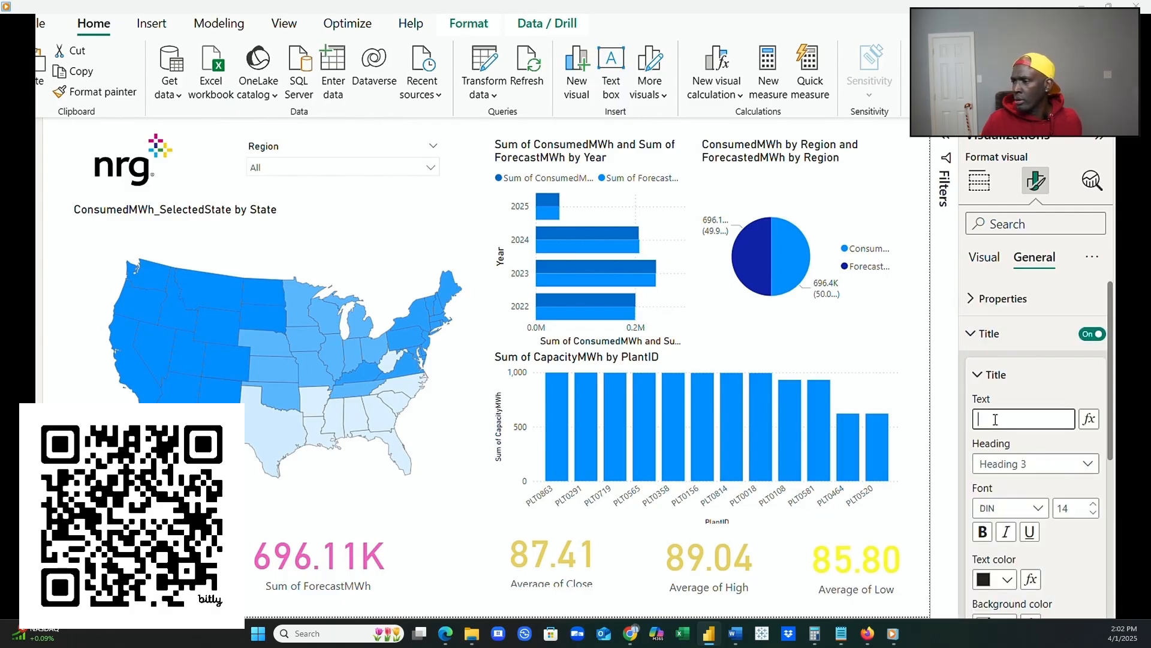
{"action": "type", "text": "C"}
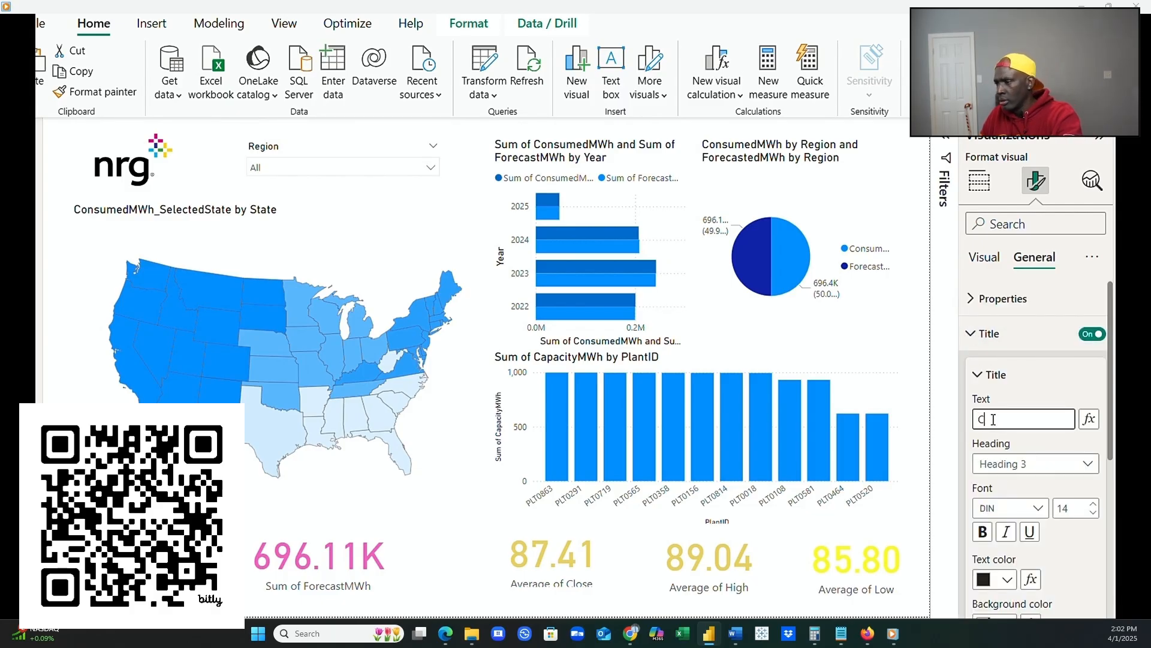
{"action": "type", "text": "onsumed MWh"}
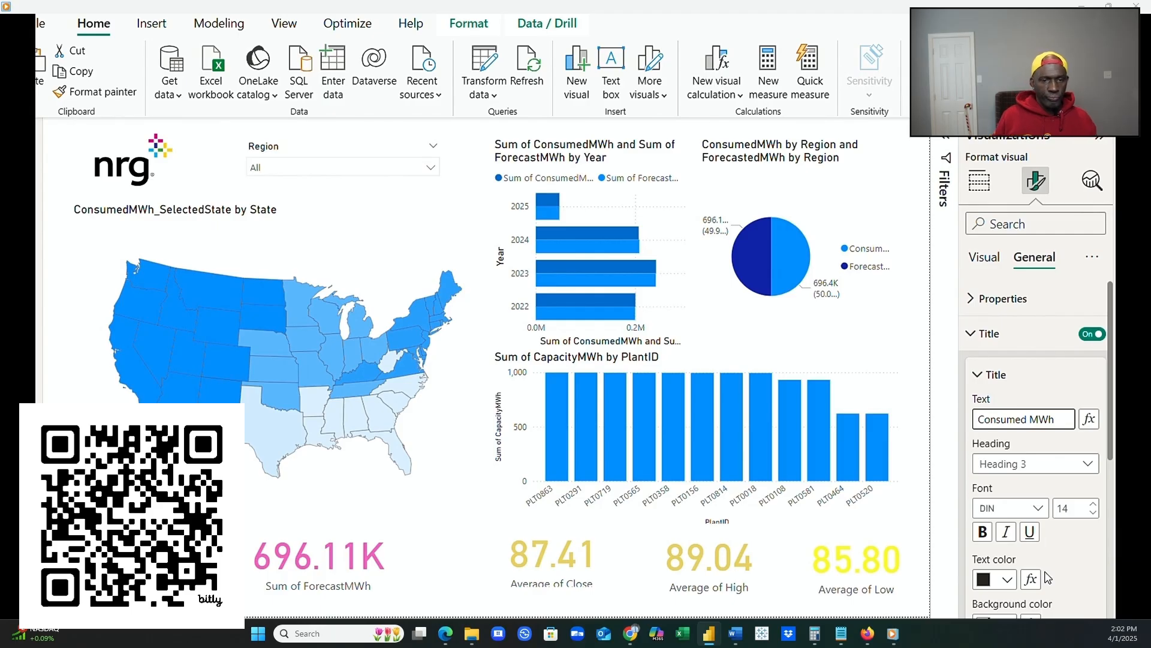
{"action": "left_click", "coordinate": [982, 531]}
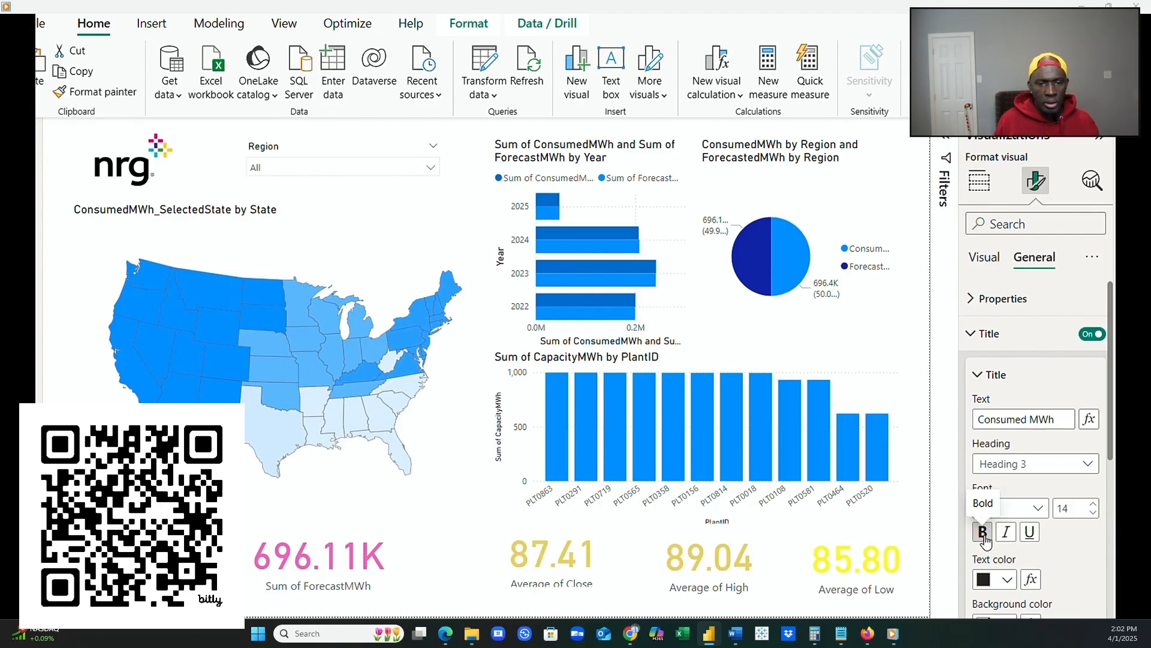
Check the Consumed MWh card's size and set the Sum of ForecastMWh card's width to 215 to match.
{"action": "left_click", "coordinate": [388, 553]}
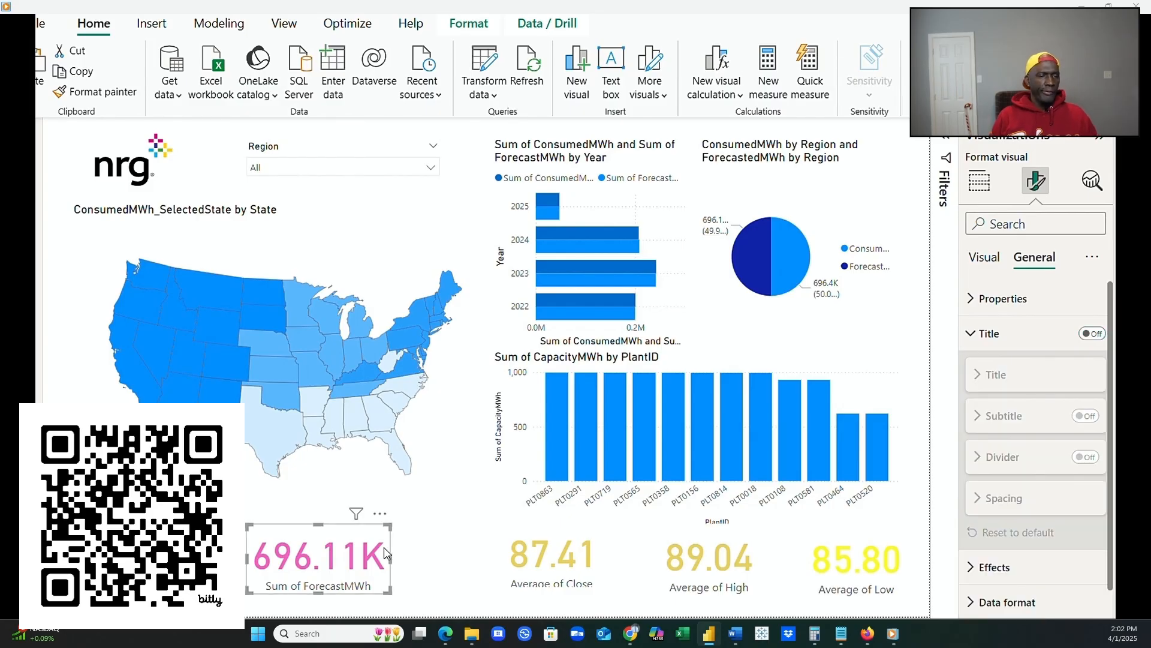
{"action": "left_click", "coordinate": [1091, 334]}
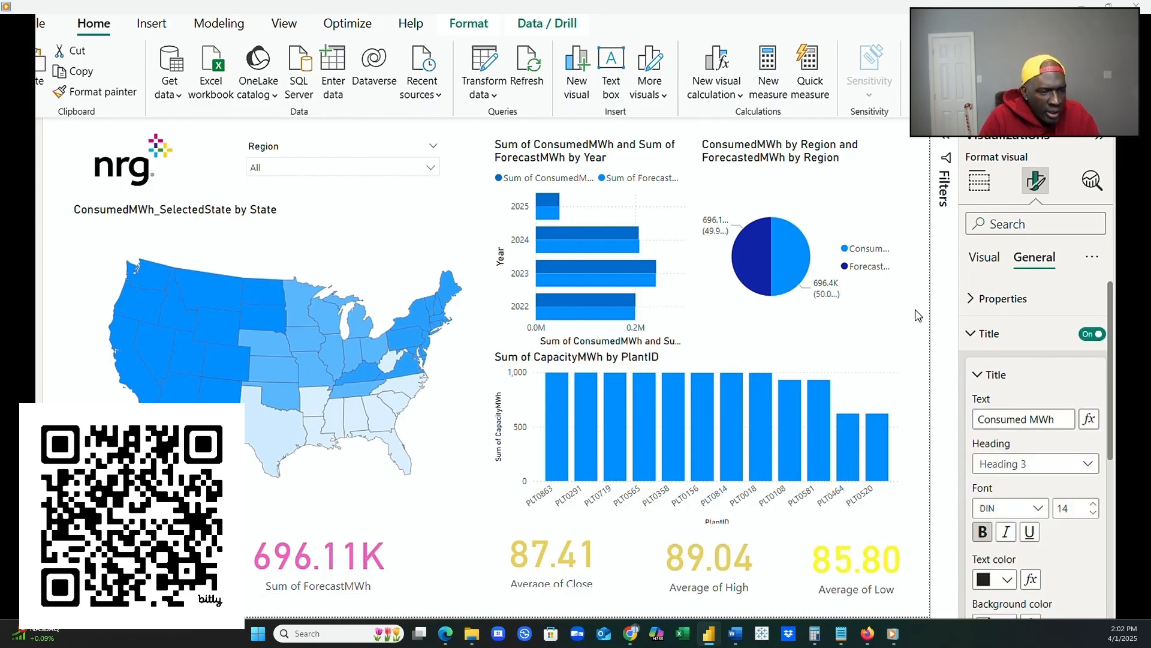
{"action": "left_click", "coordinate": [977, 299]}
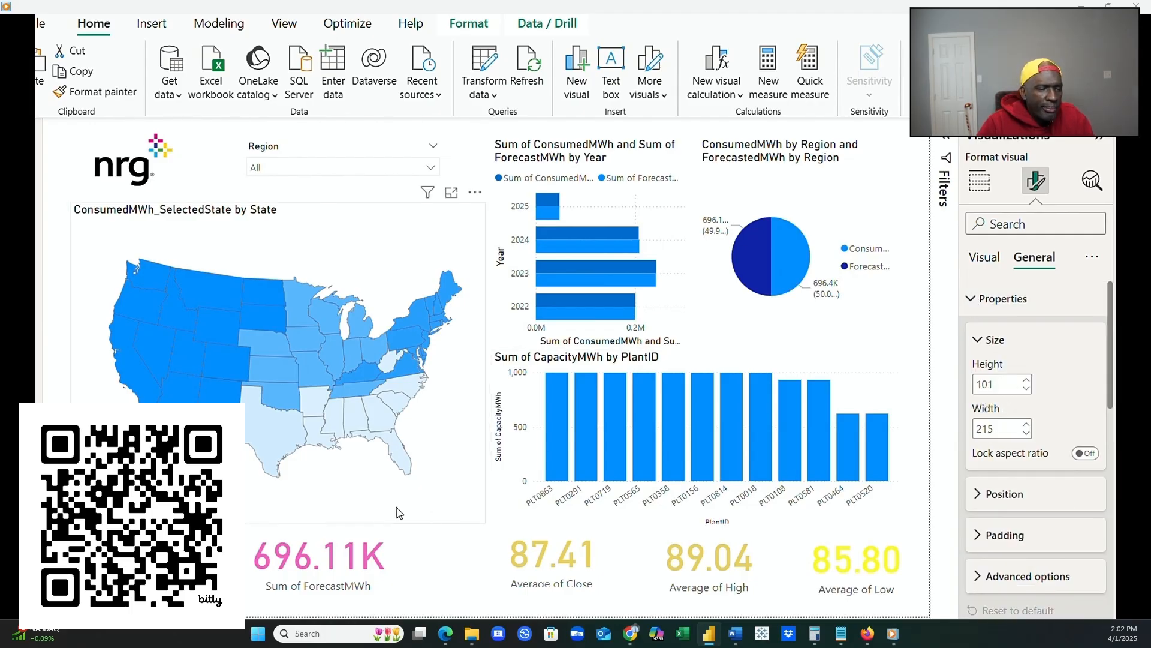
{"action": "left_click", "coordinate": [316, 554]}
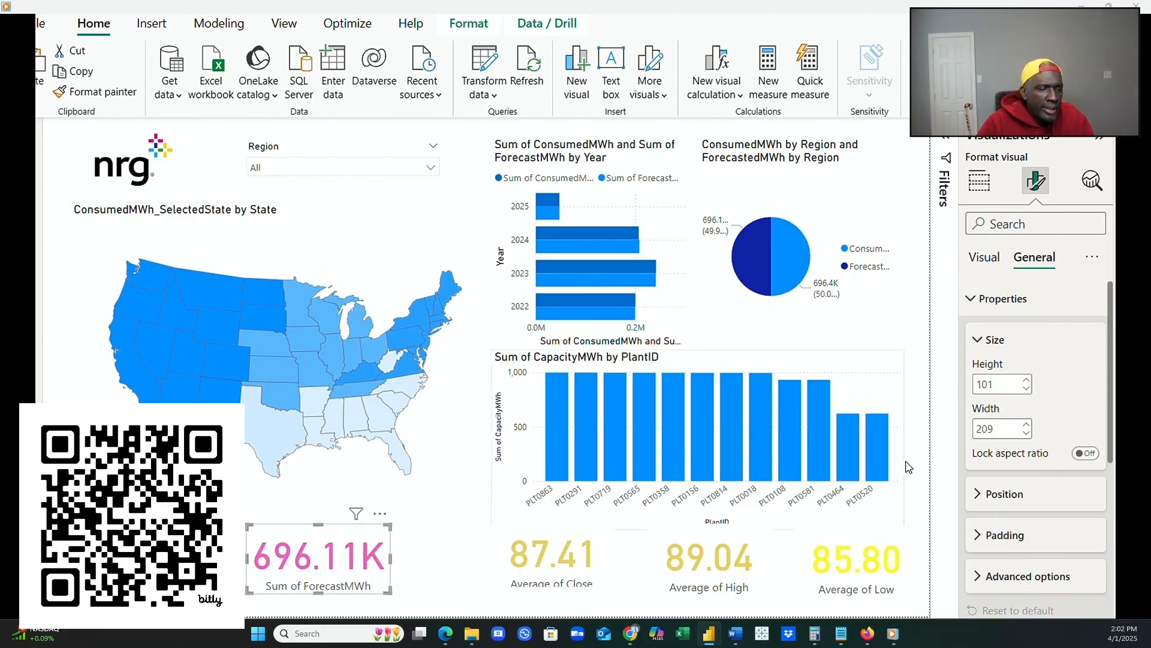
{"action": "double_click", "coordinate": [985, 430]}
{"action": "type", "text": "215"}
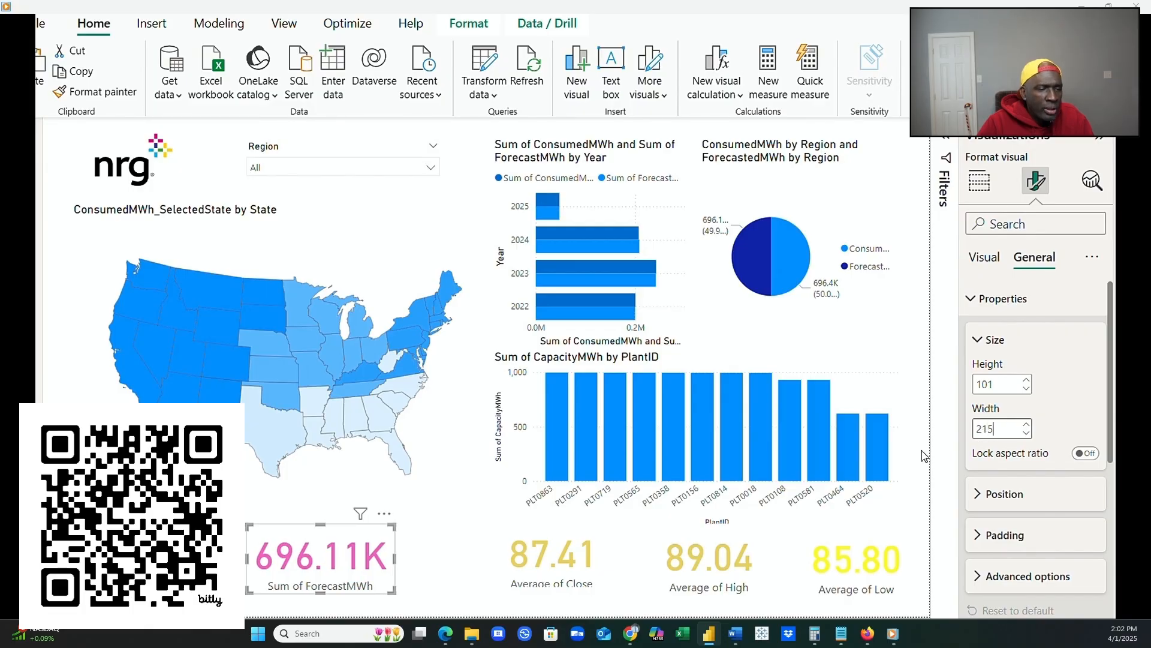
{"action": "key", "text": "Return"}
Turn on the Sum of ForecastMWh card's title, set its text to "Forecasted MWh" and make it bold.
{"action": "left_click", "coordinate": [984, 263]}
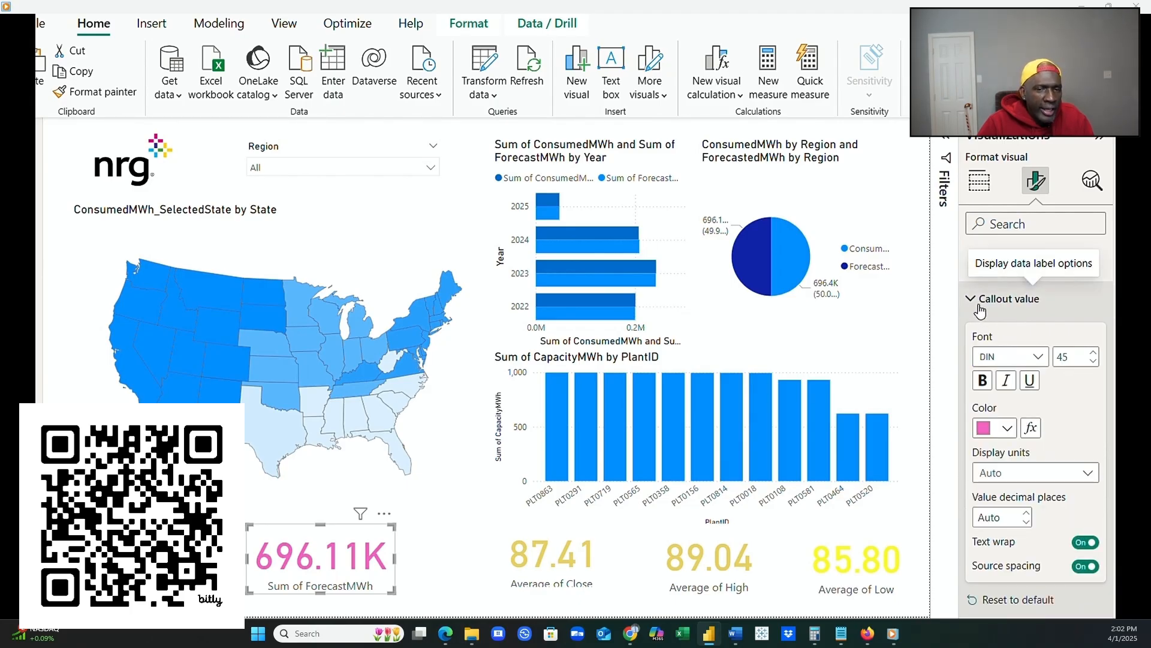
{"action": "left_click", "coordinate": [1035, 259]}
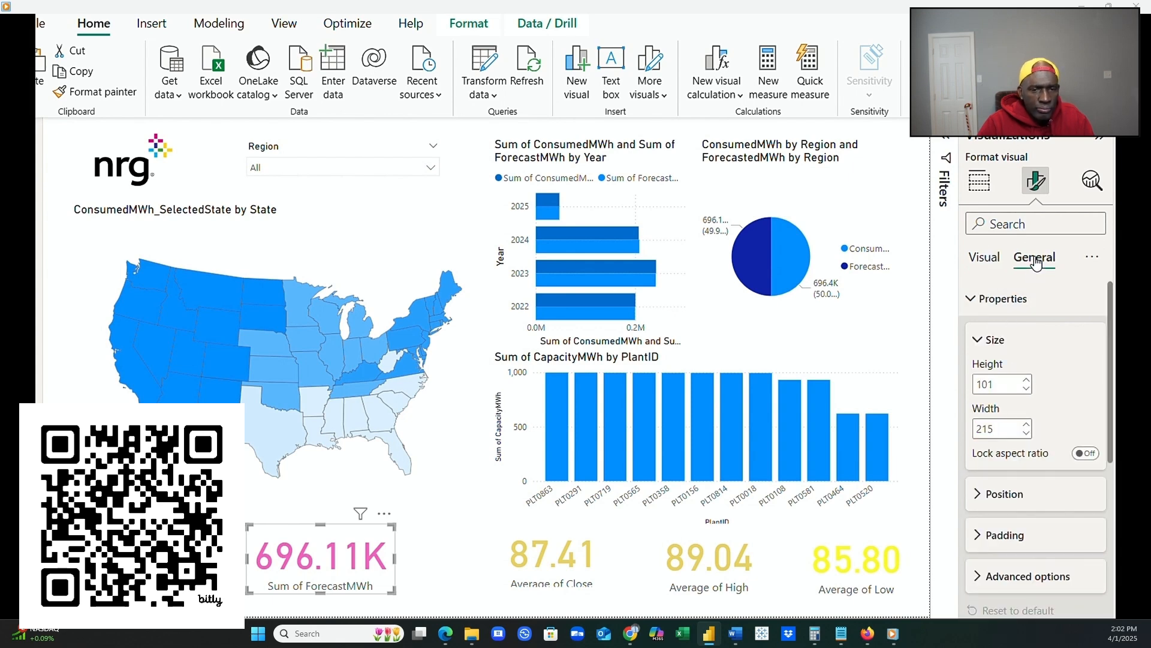
{"action": "left_click", "coordinate": [972, 299]}
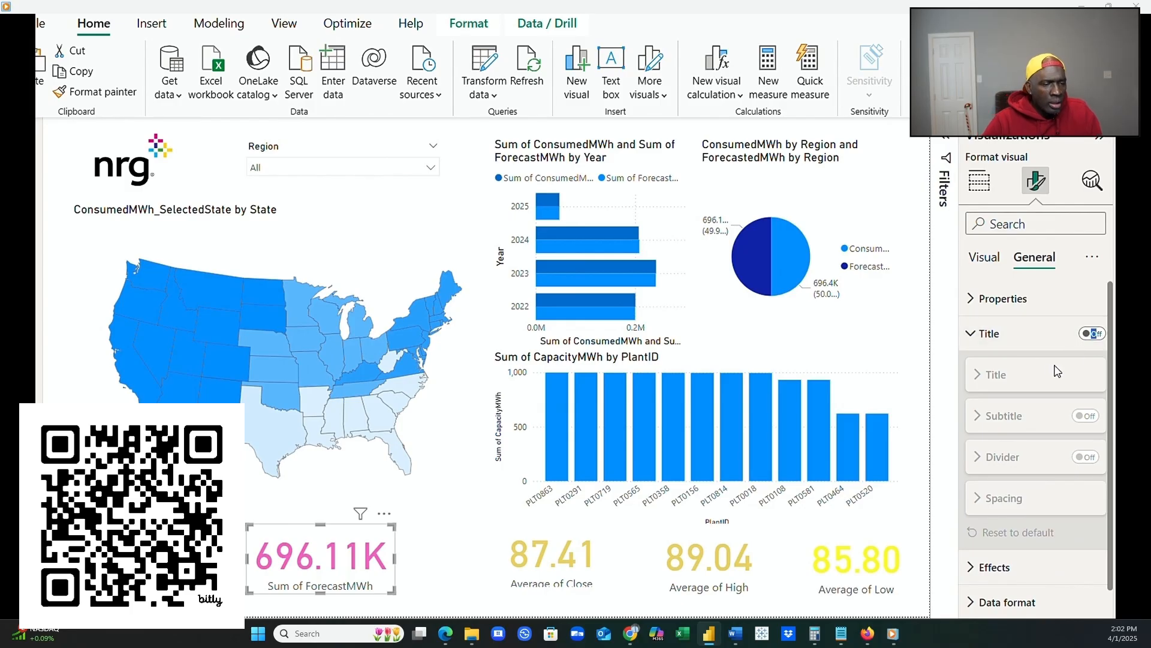
{"action": "left_click", "coordinate": [1093, 334]}
{"action": "left_click", "coordinate": [1032, 421]}
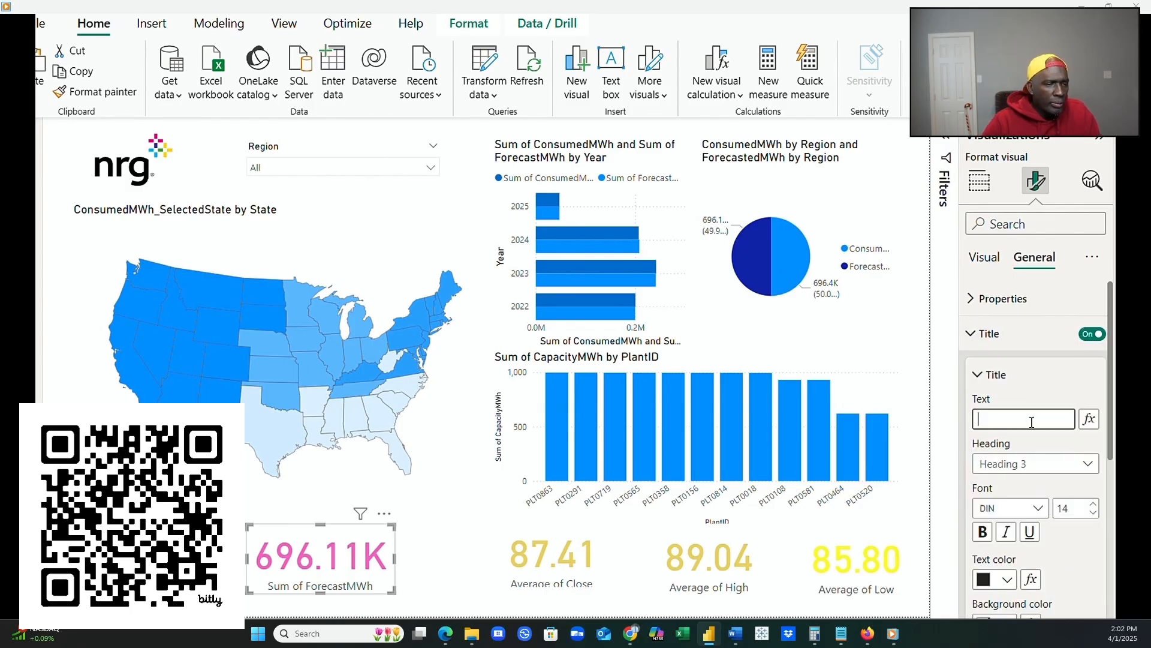
{"action": "type", "text": "Fore"}
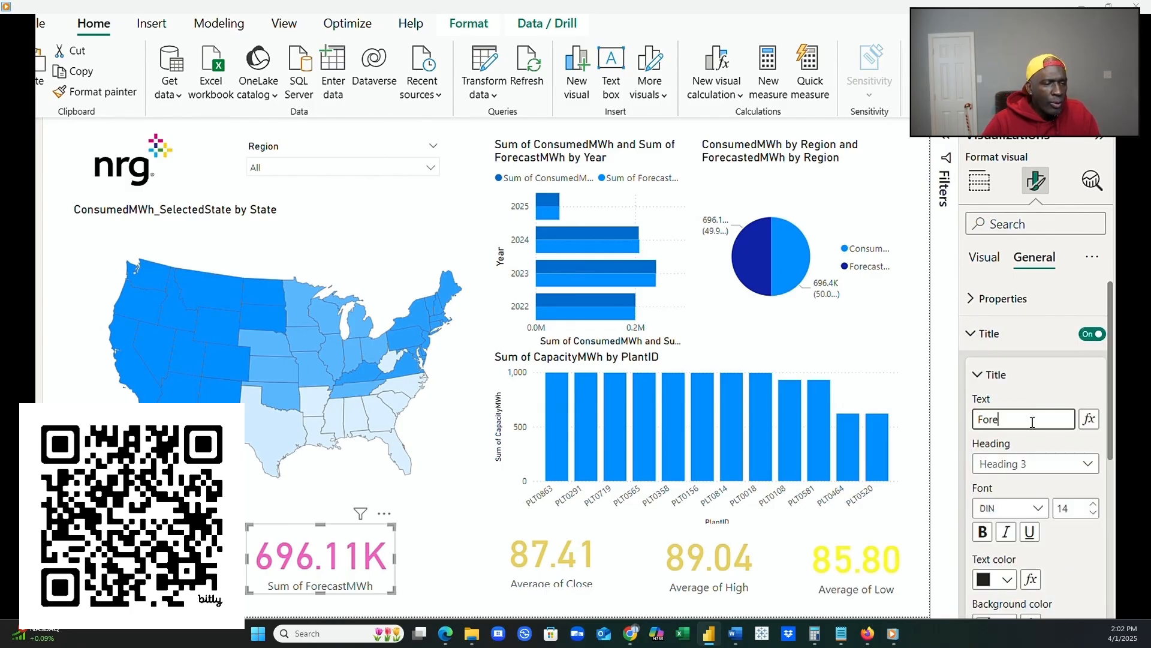
{"action": "type", "text": "casted MWh"}
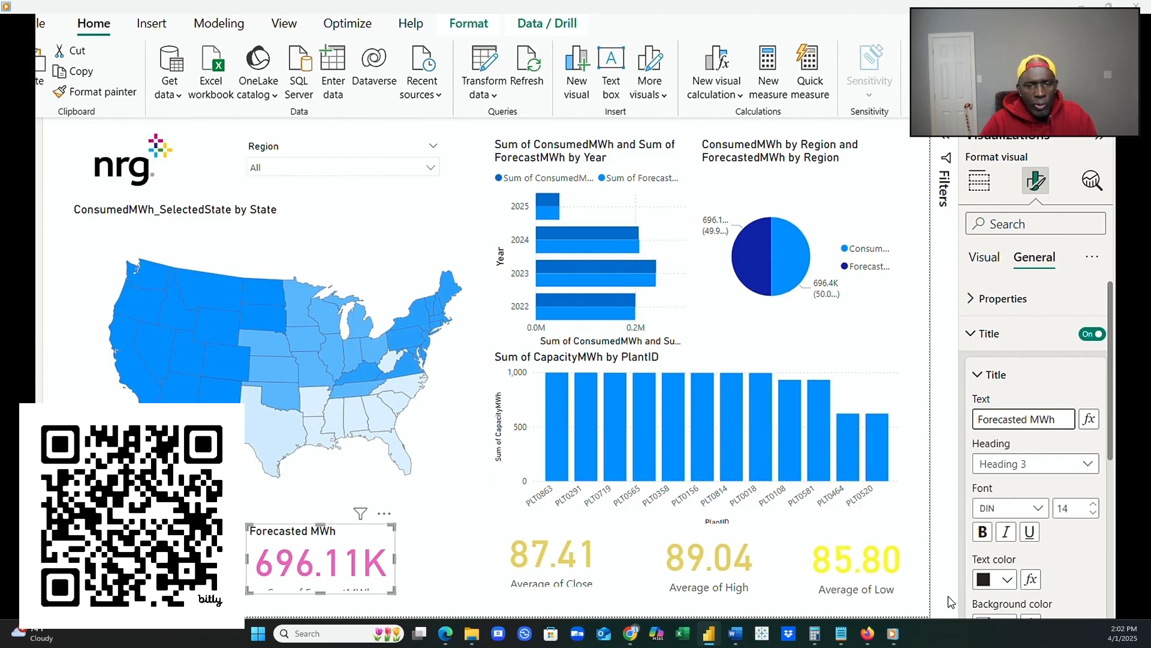
{"action": "left_click", "coordinate": [984, 533]}
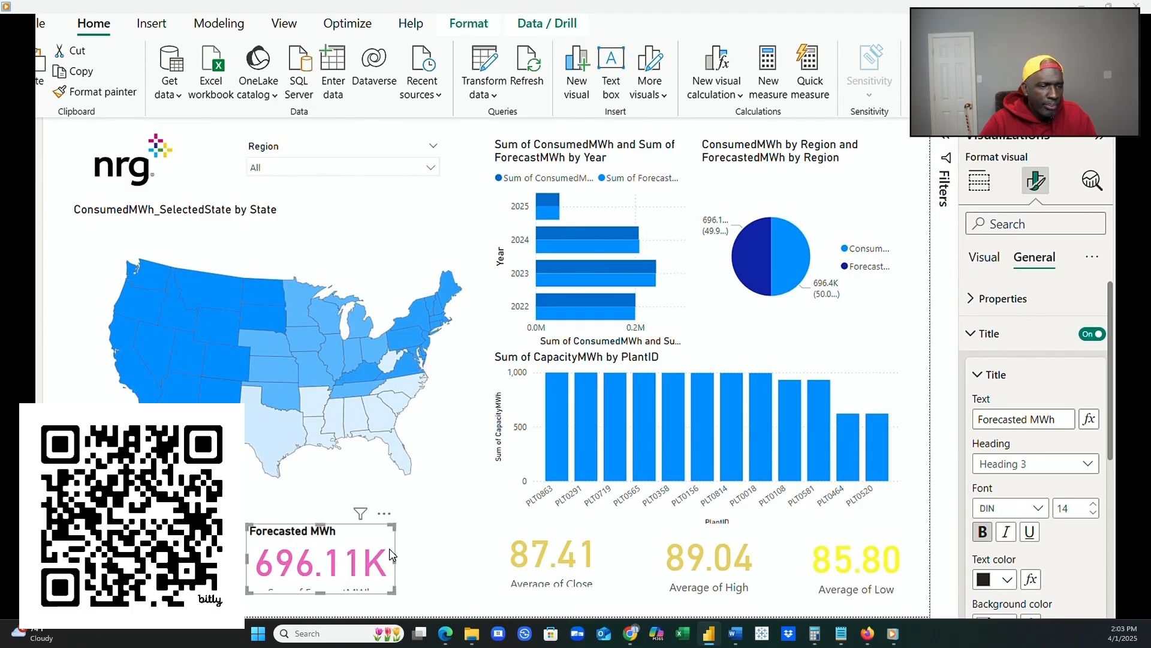
Move the Forecasted MWh card to the right beneath the state map and nudge the Average of Close card slightly down.
{"action": "left_click_drag", "start_coordinate": [391, 555], "coordinate": [443, 543]}
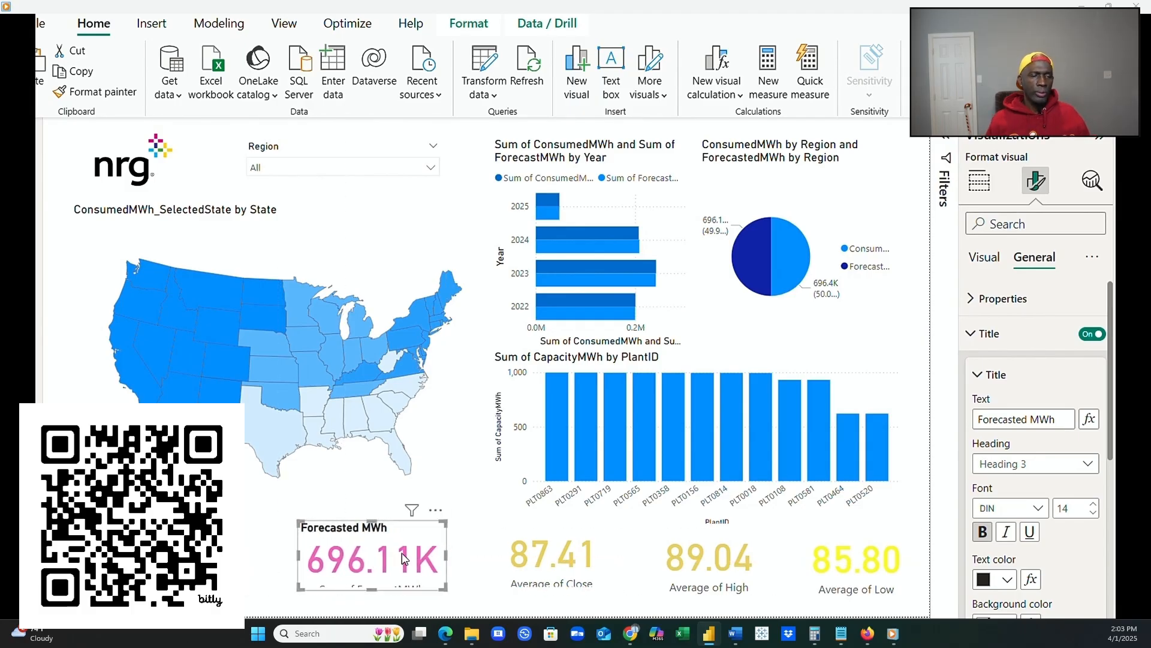
{"action": "left_click", "coordinate": [204, 562]}
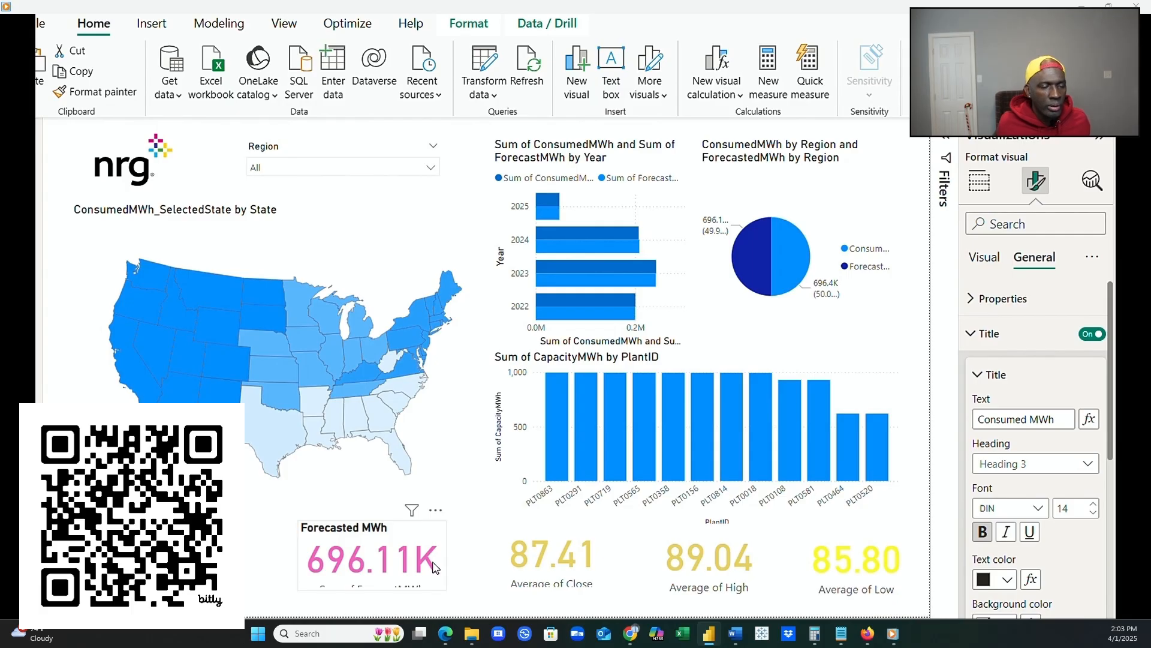
{"action": "left_click", "coordinate": [603, 545]}
{"action": "mouse_move", "coordinate": [604, 545]}
{"action": "left_mouse_down"}
{"action": "mouse_move", "coordinate": [621, 550]}
{"action": "mouse_move", "coordinate": [610, 551]}
{"action": "left_mouse_up"}
{"action": "left_click", "coordinate": [702, 549]}
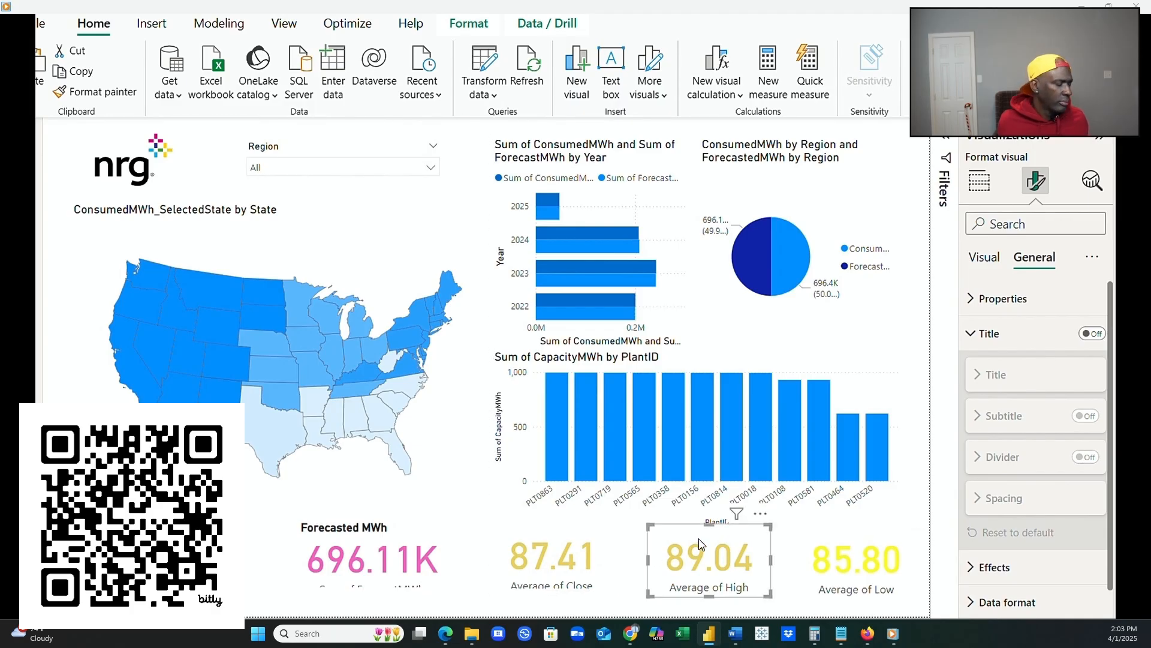
Turn on the Average of Close card's title, set its text to "Close" and make it bold.
{"action": "left_click", "coordinate": [607, 547]}
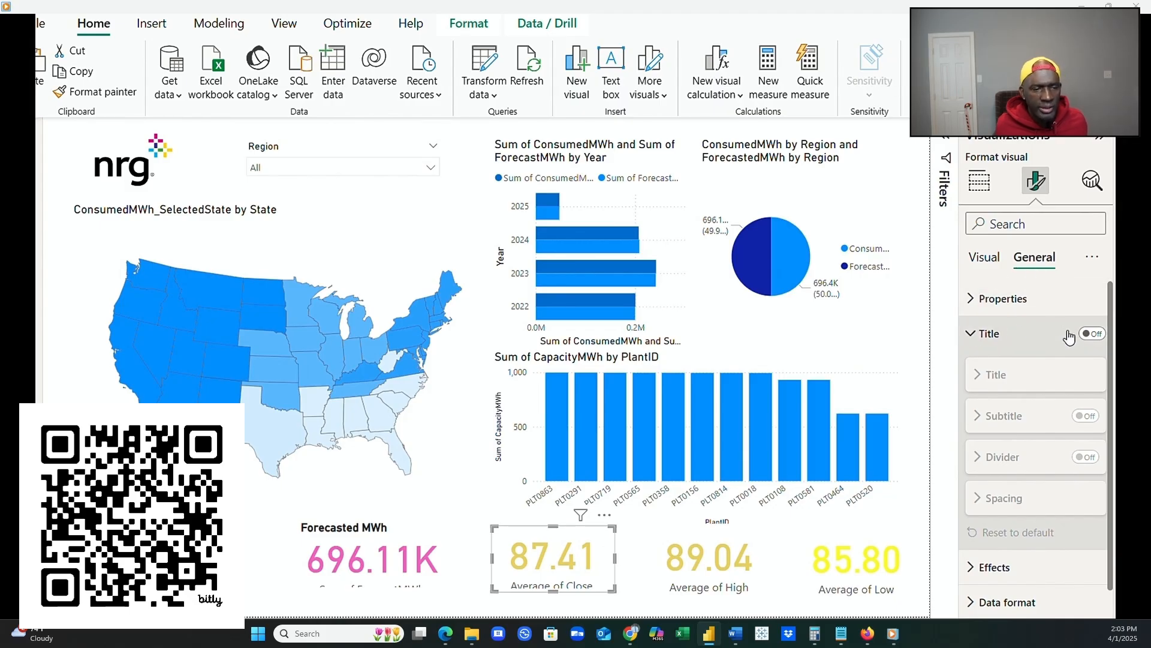
{"action": "left_click", "coordinate": [1101, 339]}
{"action": "left_click", "coordinate": [1016, 423]}
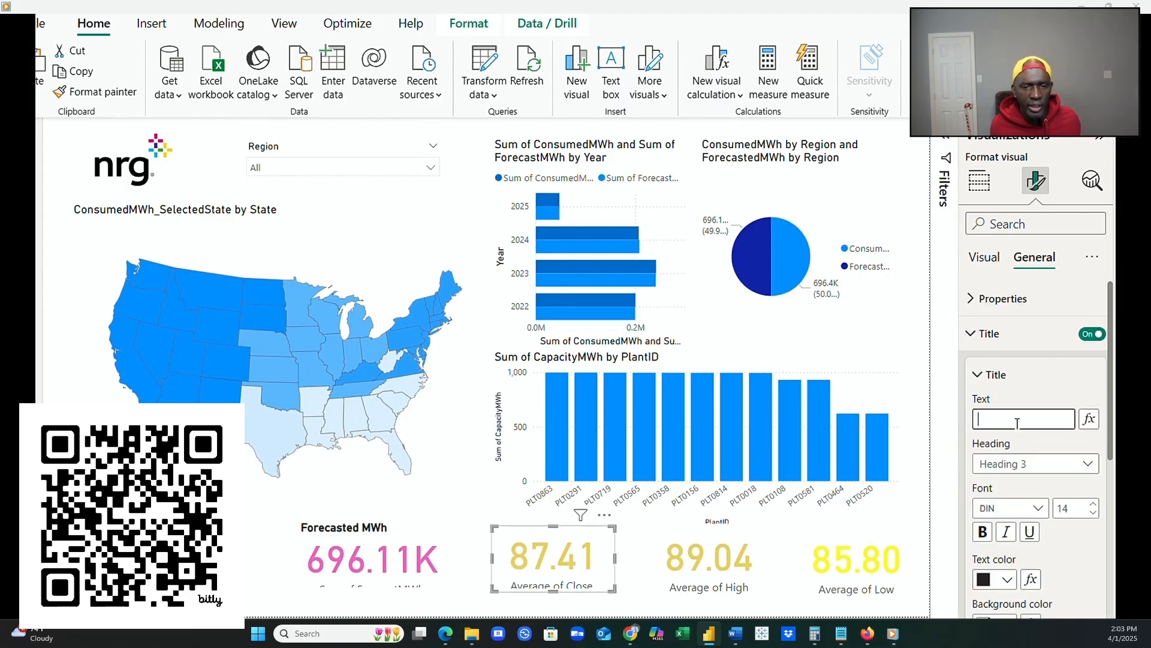
{"action": "type", "text": "Close"}
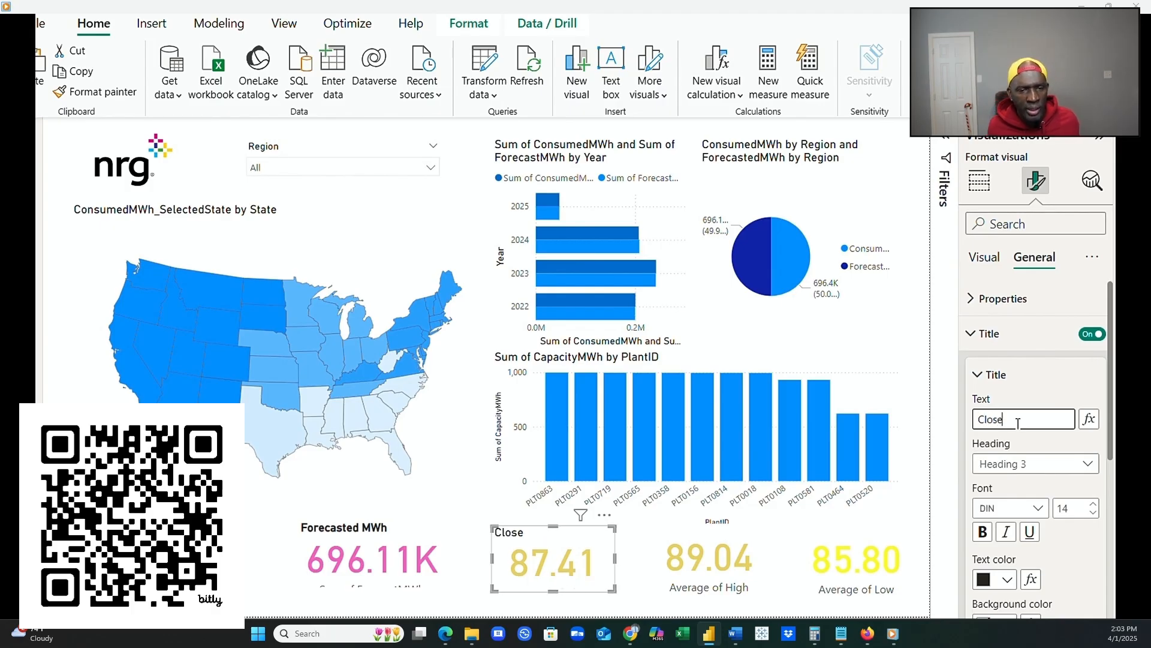
{"action": "left_click", "coordinate": [984, 532]}
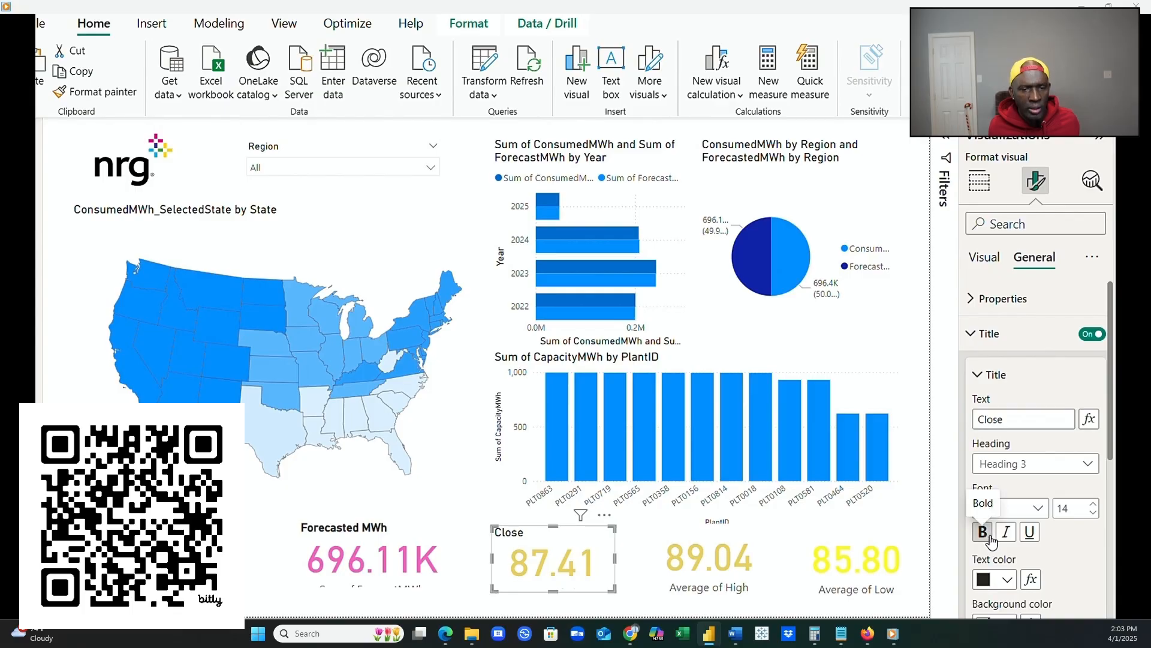
Switch off the category label on the Close card.
{"action": "left_click", "coordinate": [985, 256]}
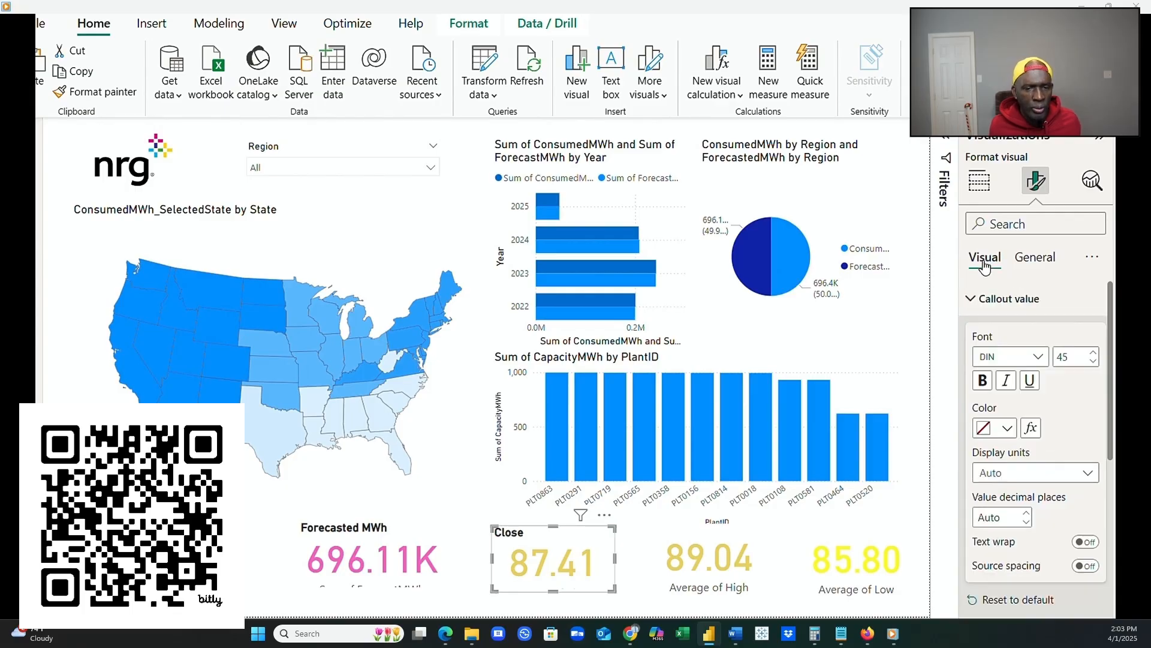
{"action": "left_click", "coordinate": [980, 301]}
{"action": "left_click", "coordinate": [1092, 334]}
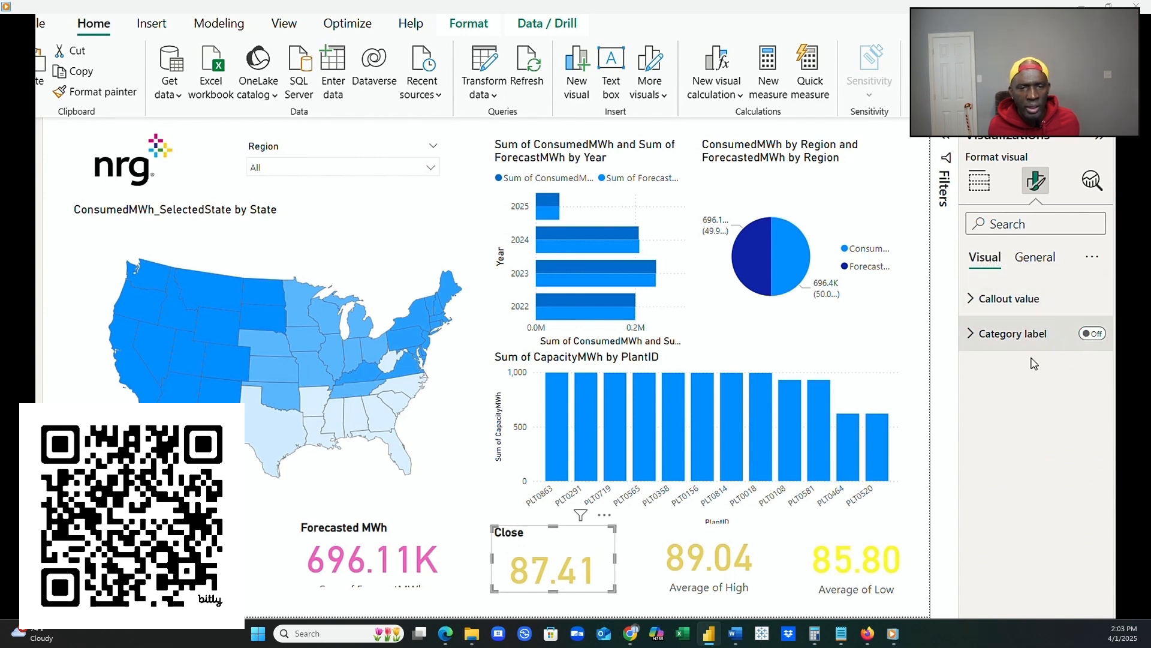
Switch off the category label on the Average of High card.
{"action": "left_click", "coordinate": [723, 540]}
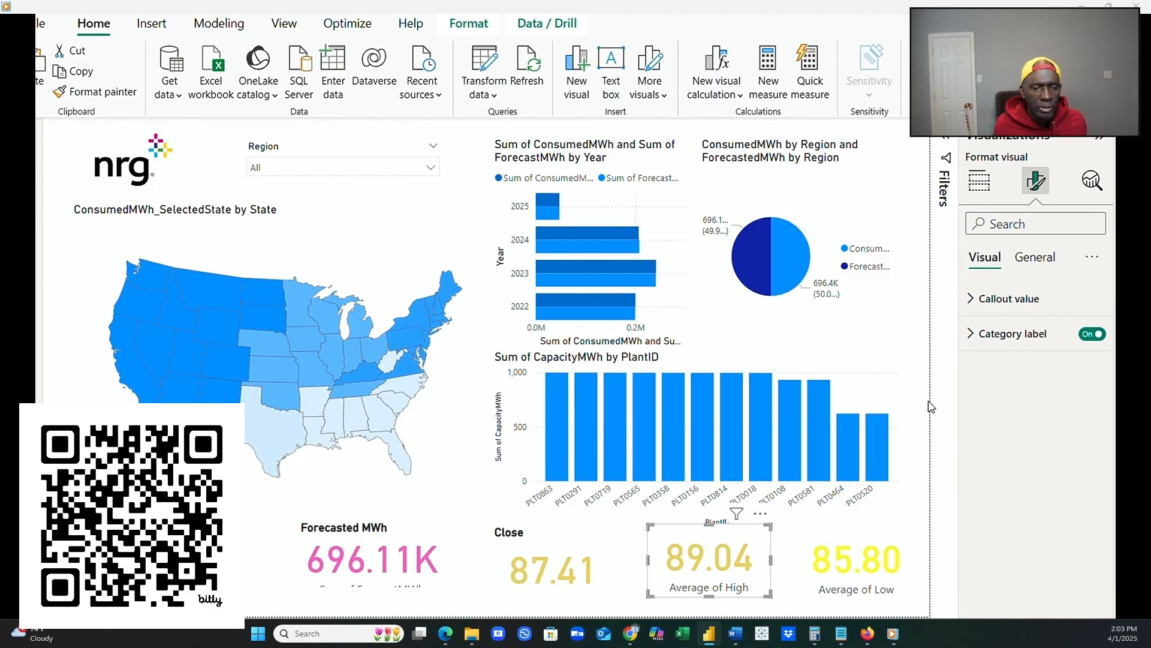
{"action": "left_click", "coordinate": [976, 299]}
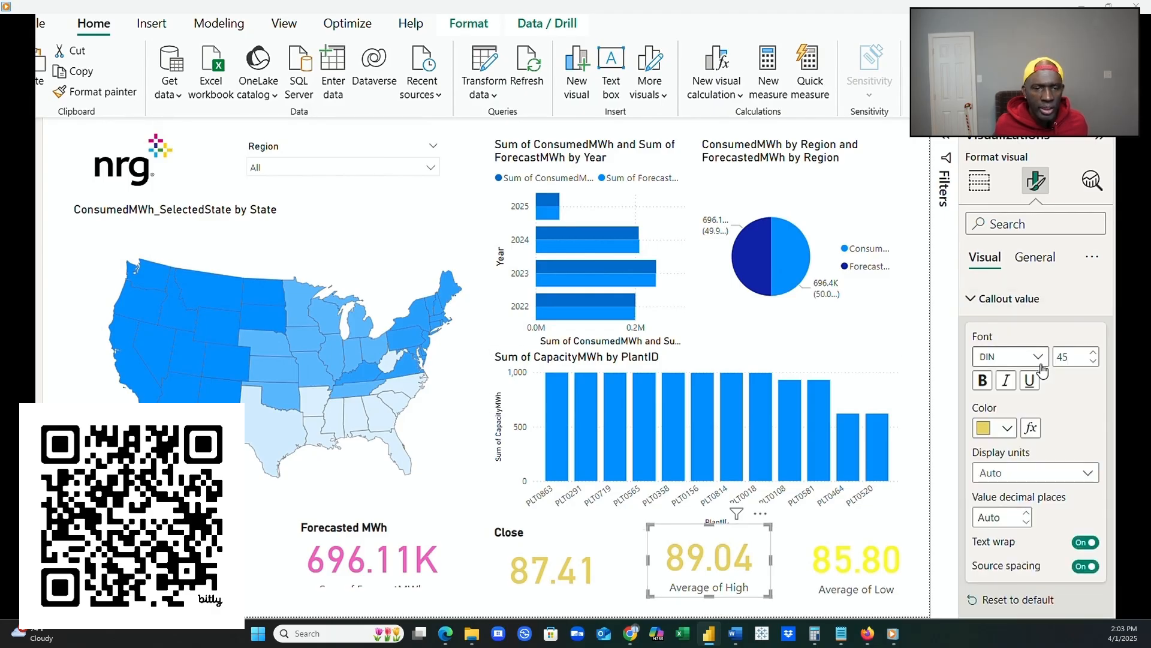
{"action": "left_click", "coordinate": [977, 301]}
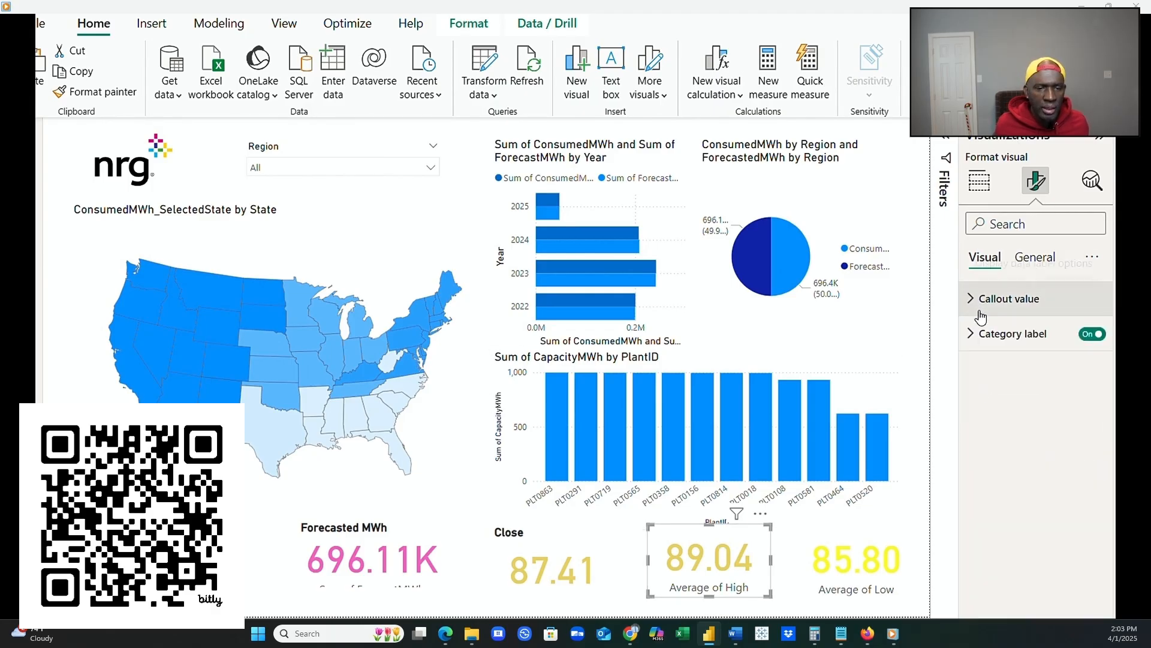
{"action": "left_click", "coordinate": [1092, 333]}
Turn on the Average of High card's title, set its text to "High" and make it bold.
{"action": "left_click", "coordinate": [1035, 257]}
{"action": "left_click", "coordinate": [1091, 333]}
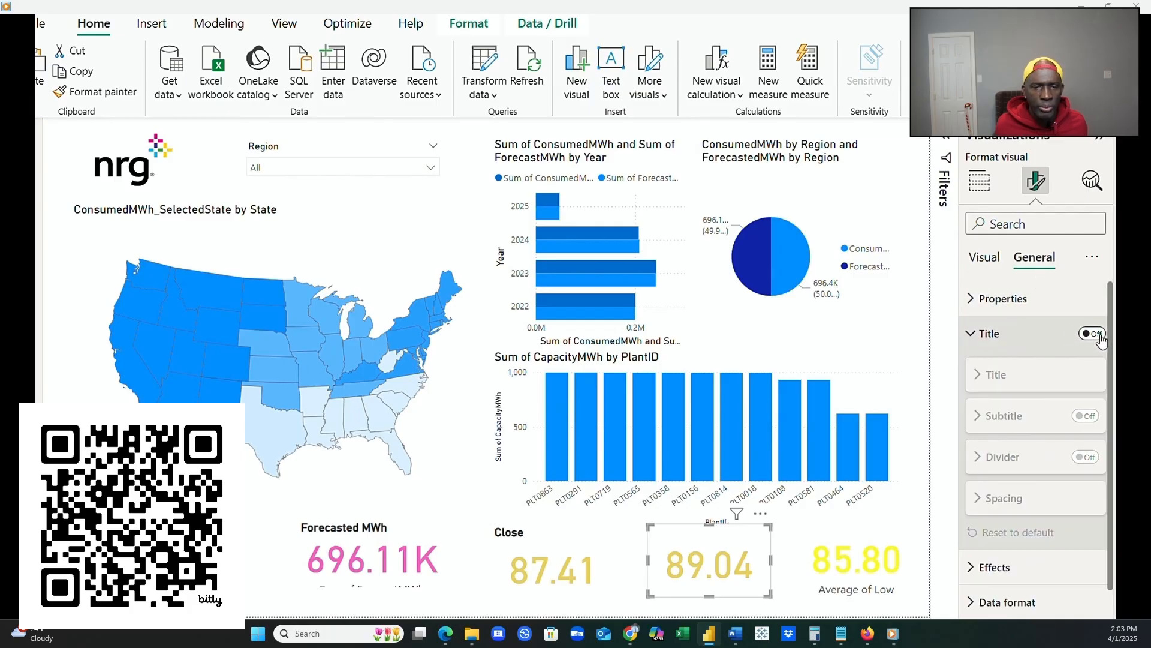
{"action": "left_click", "coordinate": [996, 375]}
{"action": "left_click", "coordinate": [1015, 418]}
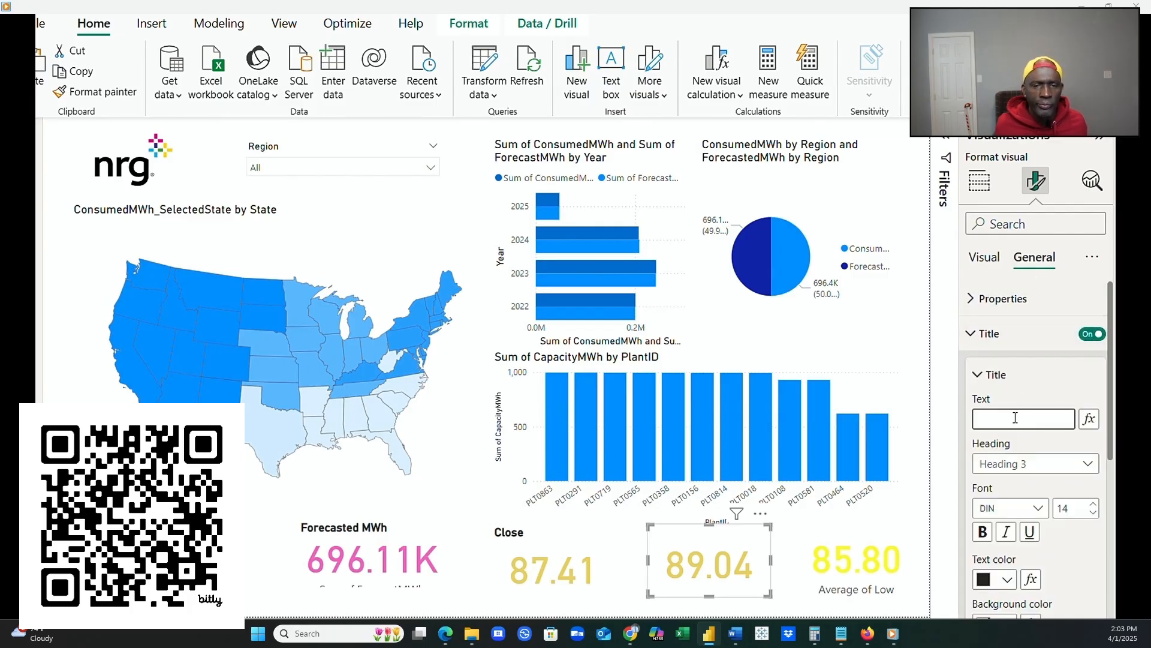
{"action": "type", "text": "High"}
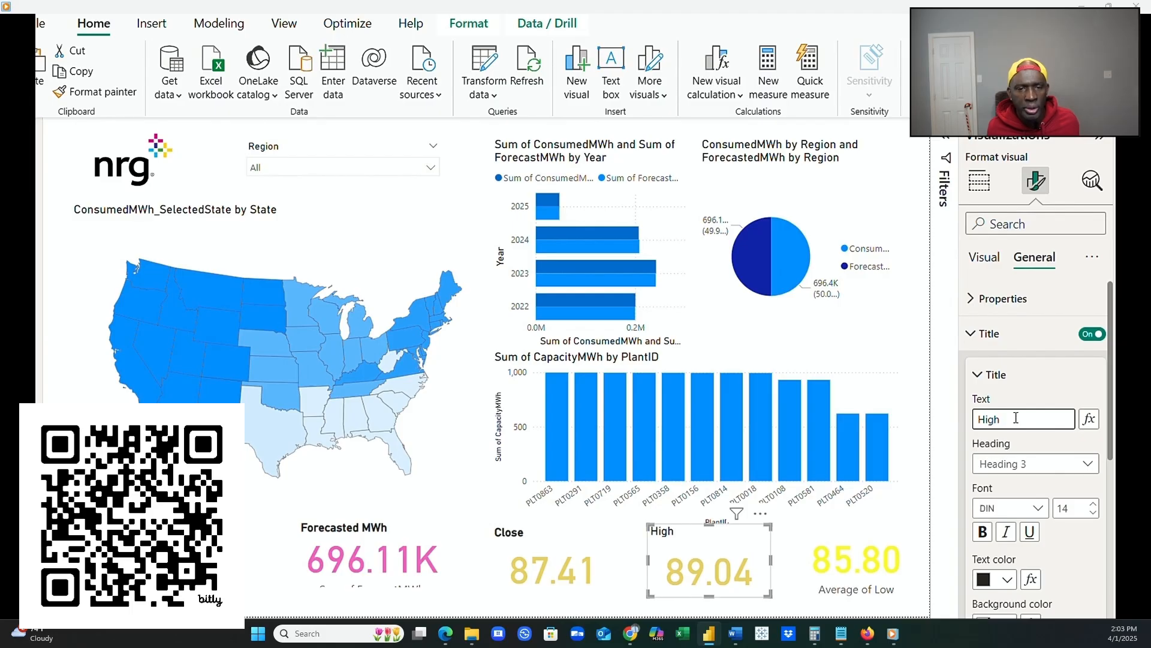
{"action": "left_click", "coordinate": [984, 532]}
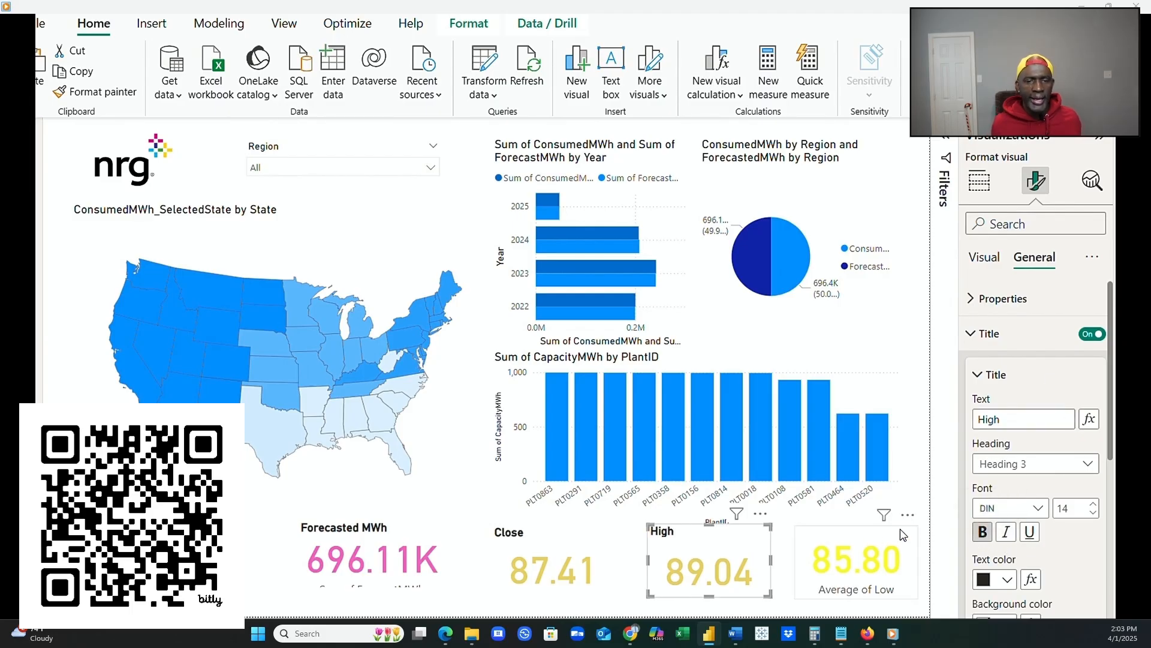
Give the Average of Low card a bold title reading "Low" and switch off its category label.
{"action": "left_click", "coordinate": [876, 550]}
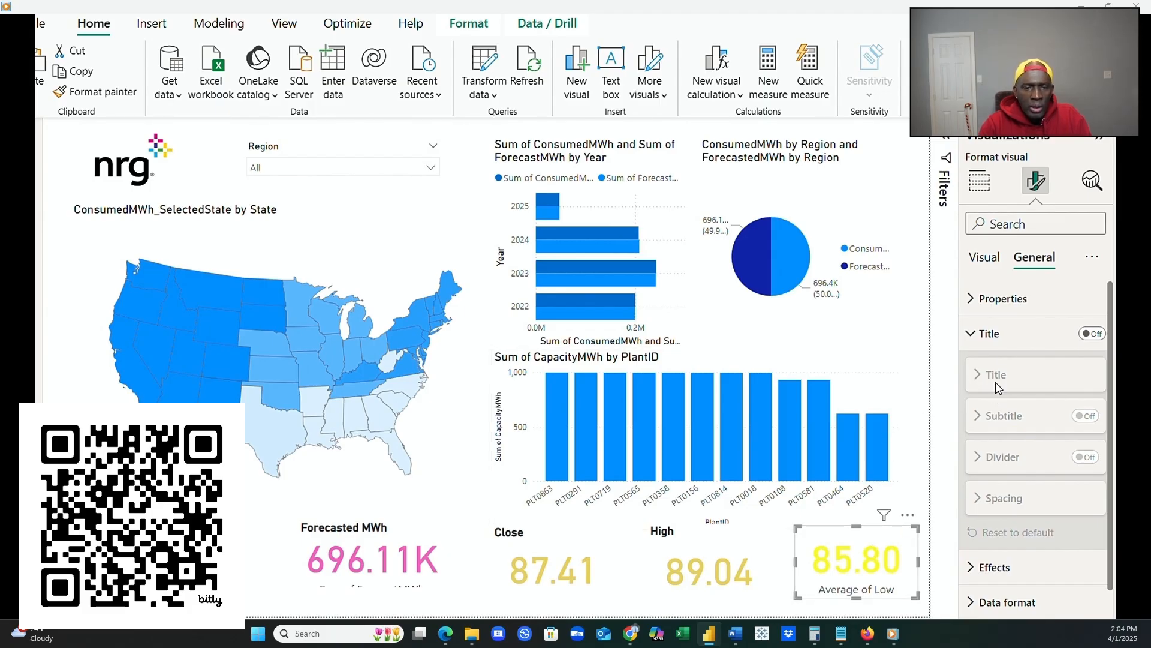
{"action": "left_click", "coordinate": [1094, 331]}
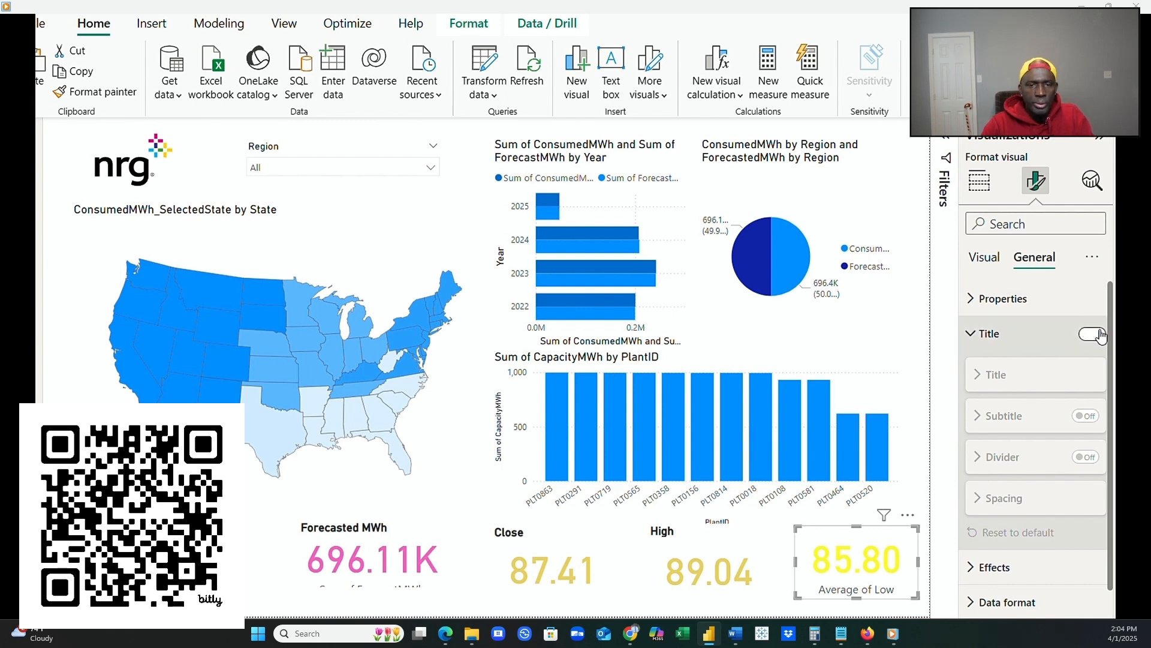
{"action": "left_click", "coordinate": [989, 374]}
{"action": "left_click", "coordinate": [1016, 419]}
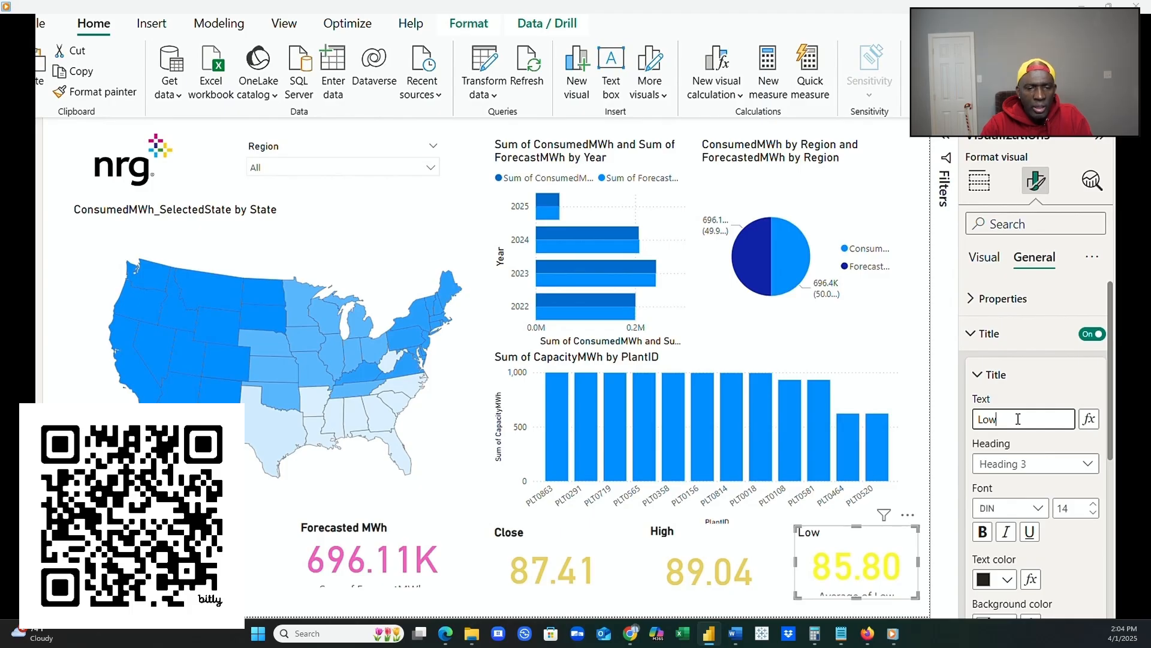
{"action": "left_click", "coordinate": [987, 578]}
{"action": "left_click", "coordinate": [984, 540]}
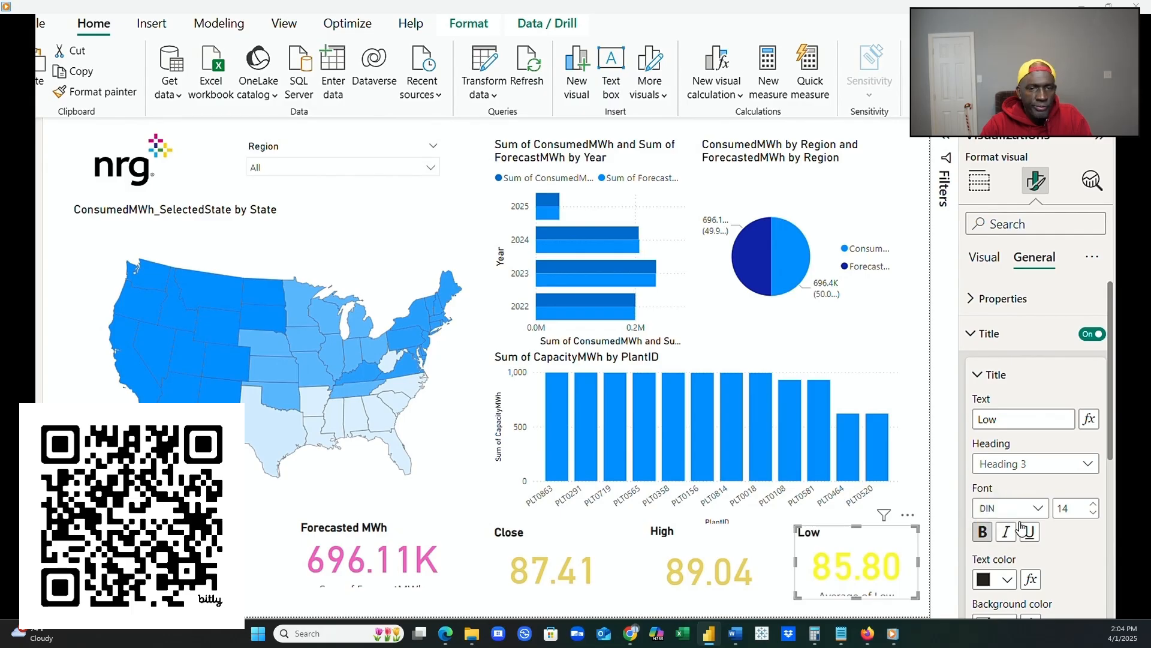
{"action": "left_click", "coordinate": [989, 259]}
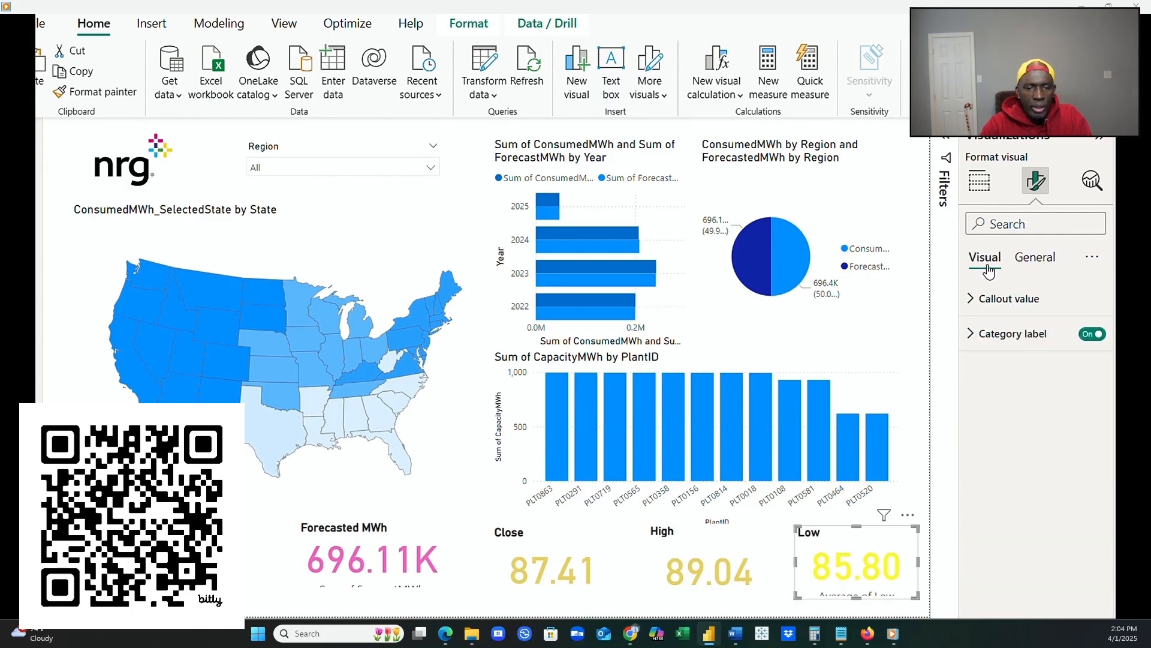
{"action": "left_click", "coordinate": [1092, 336]}
Set the Close card's height to 90 and its width to 175.
{"action": "left_click", "coordinate": [569, 547]}
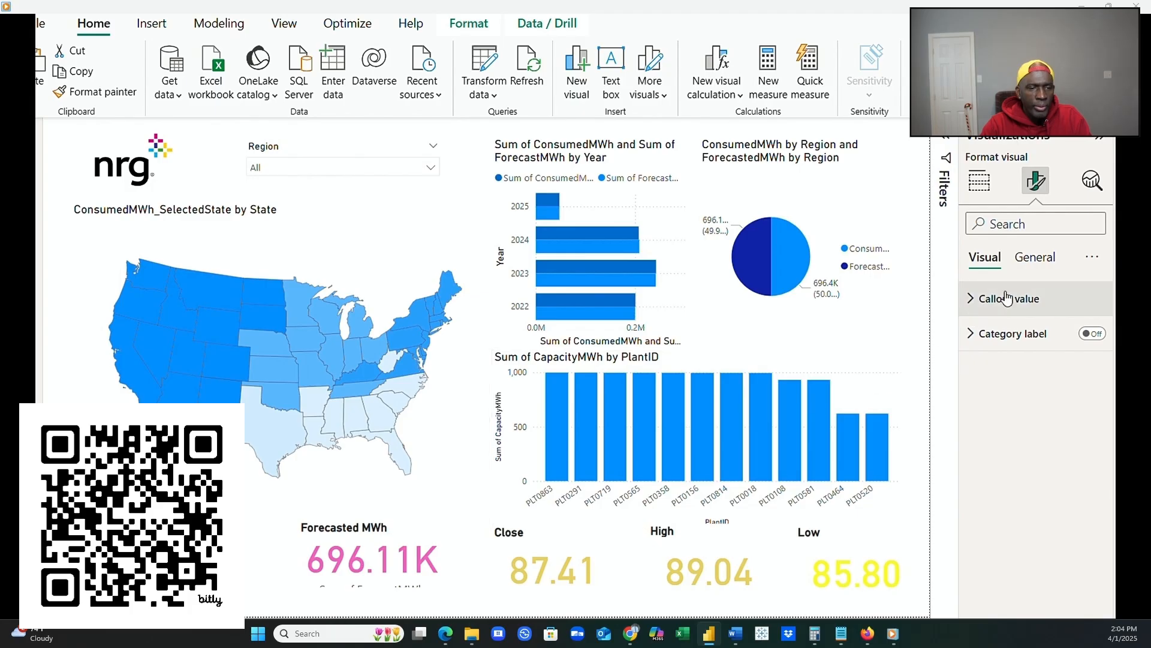
{"action": "left_click", "coordinate": [1044, 258]}
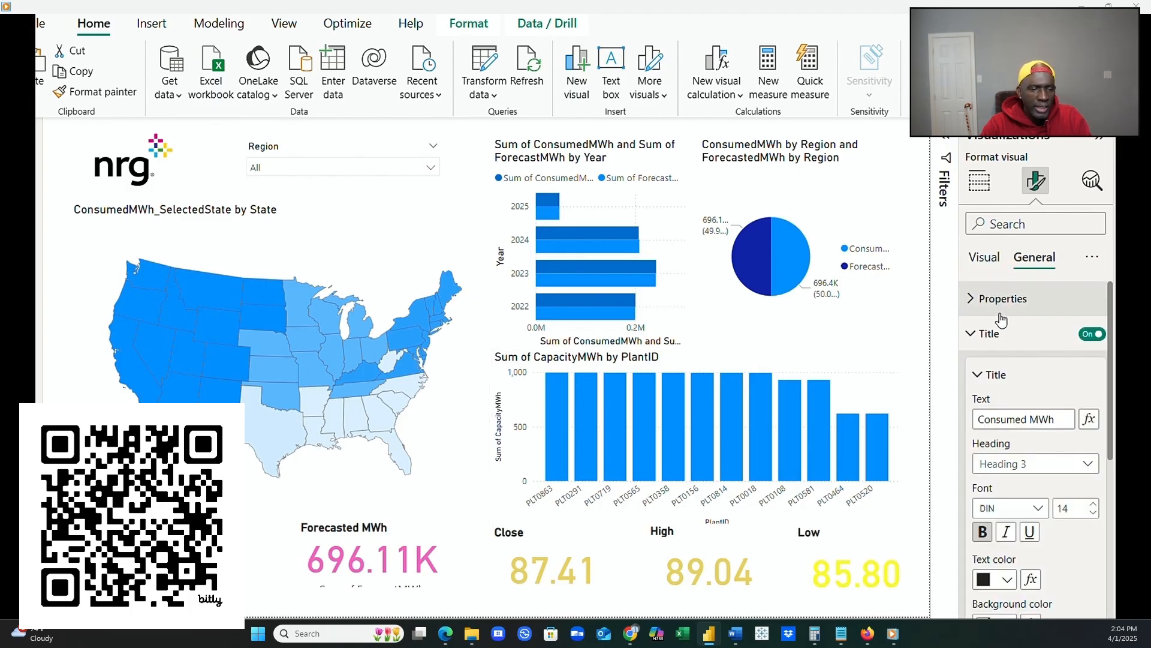
{"action": "left_click", "coordinate": [983, 302]}
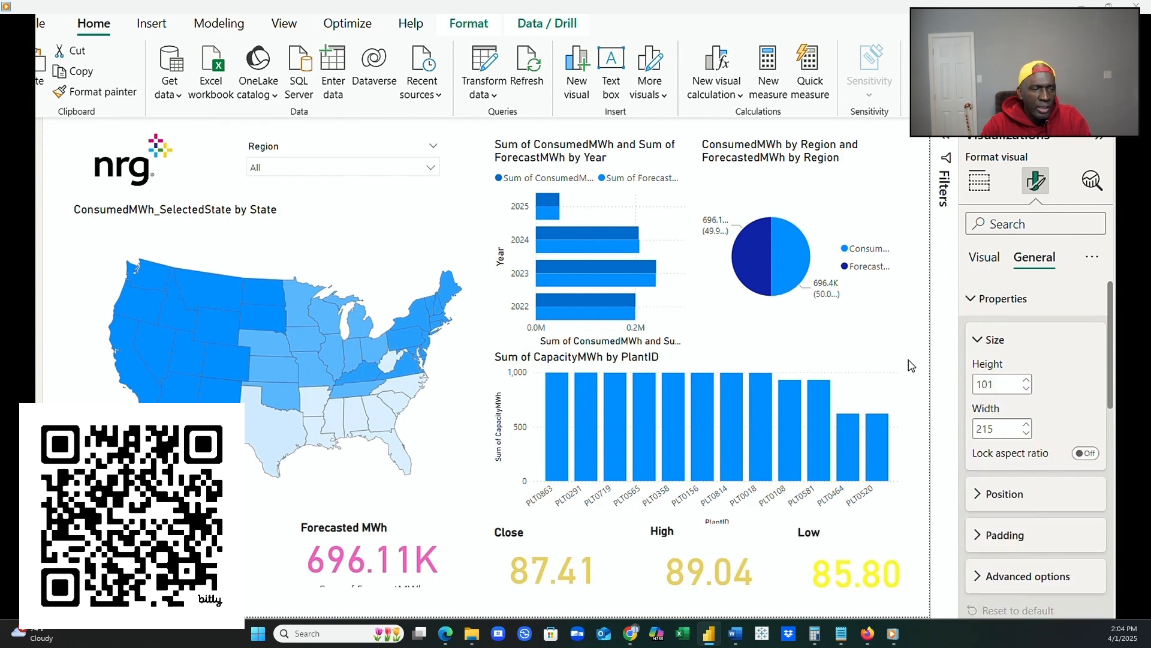
{"action": "left_click", "coordinate": [579, 546]}
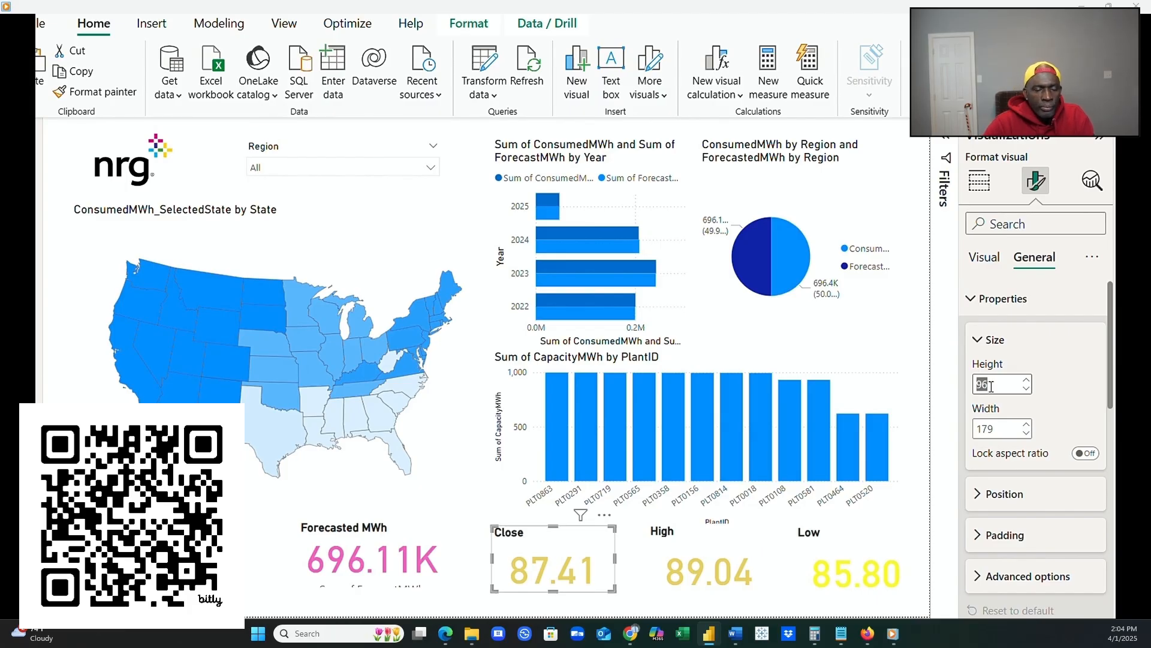
{"action": "type", "text": "90"}
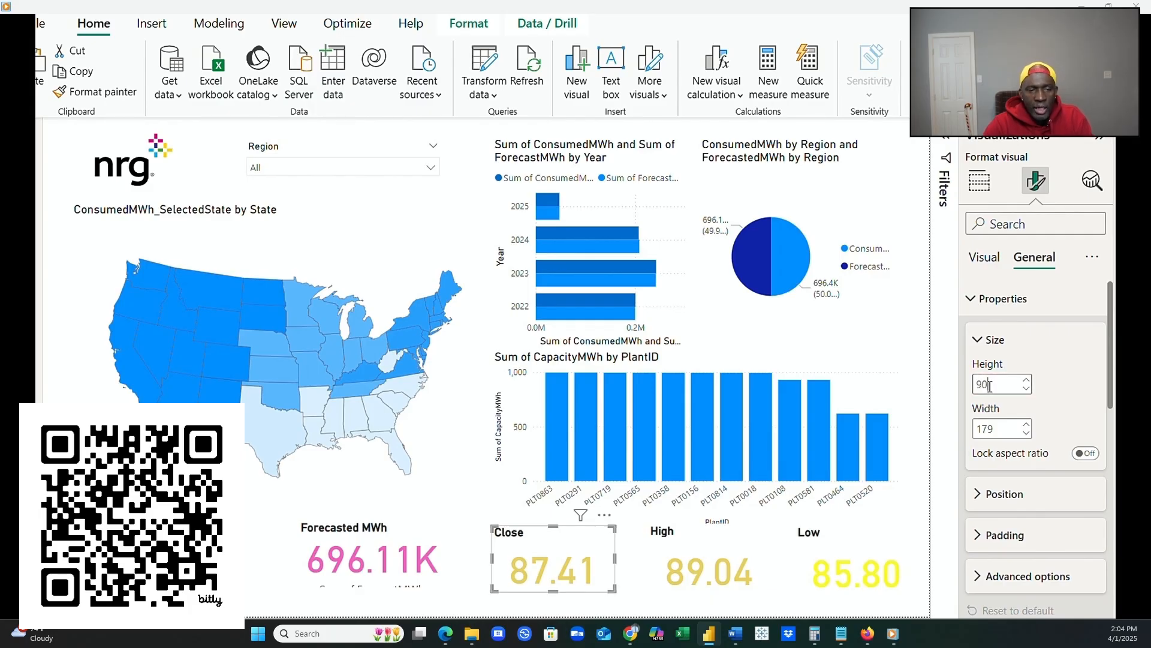
{"action": "double_click", "coordinate": [990, 428]}
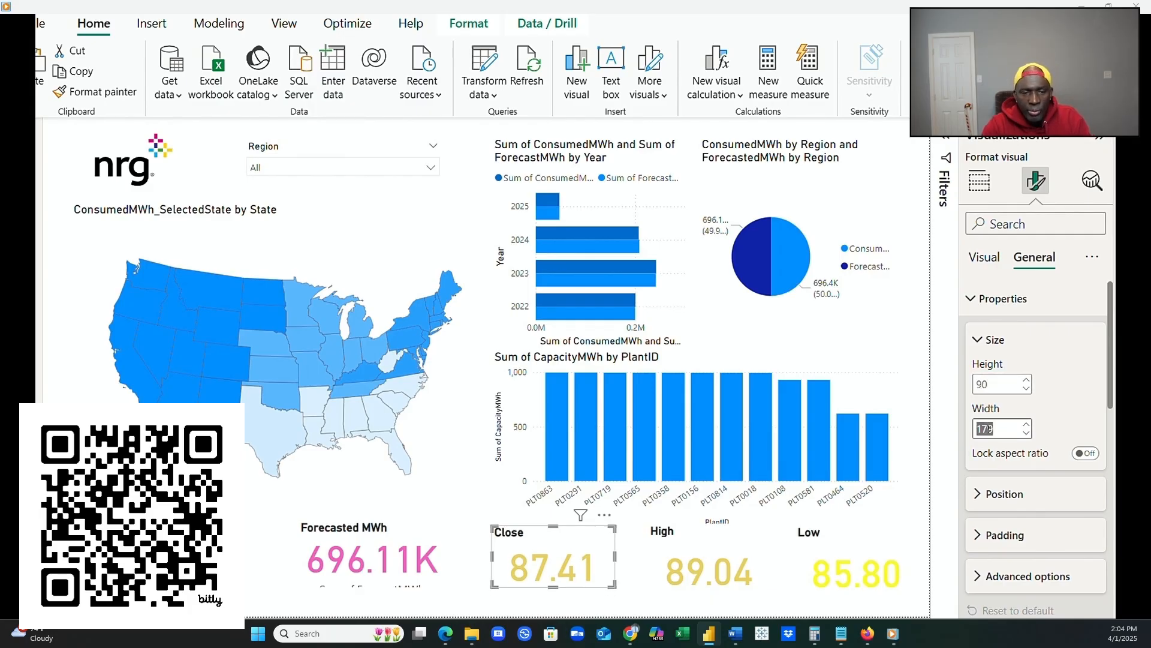
{"action": "type", "text": "17"}
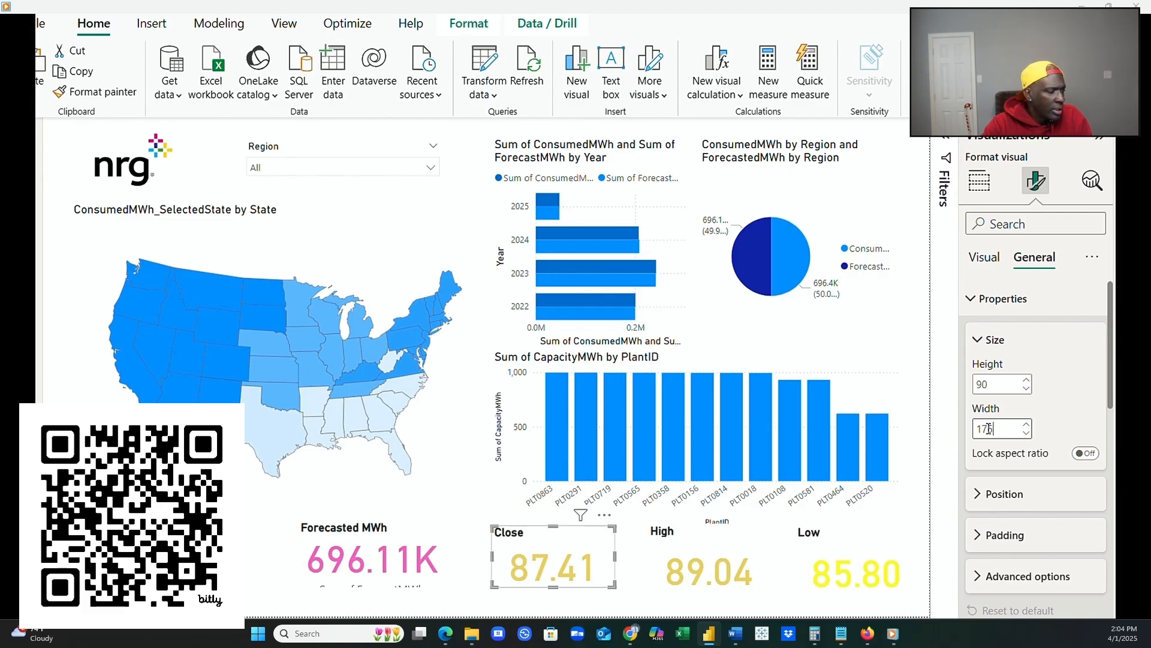
{"action": "type", "text": "5"}
Set the High card's height to 90 and its width to 175.
{"action": "left_click", "coordinate": [712, 579]}
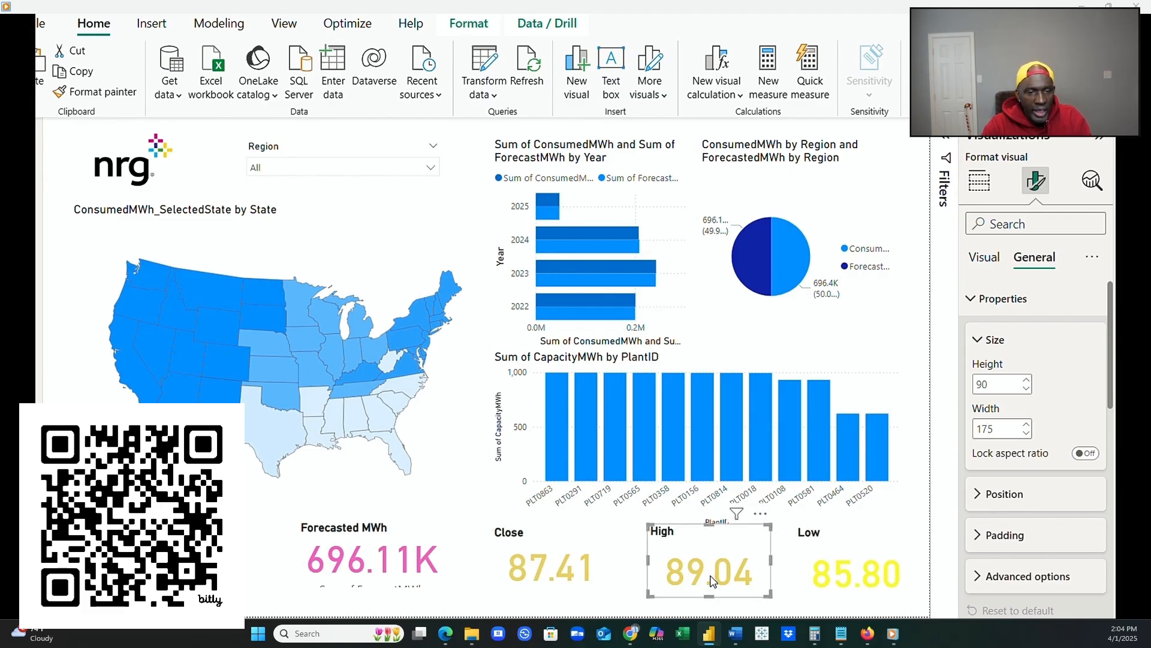
{"action": "double_click", "coordinate": [989, 384]}
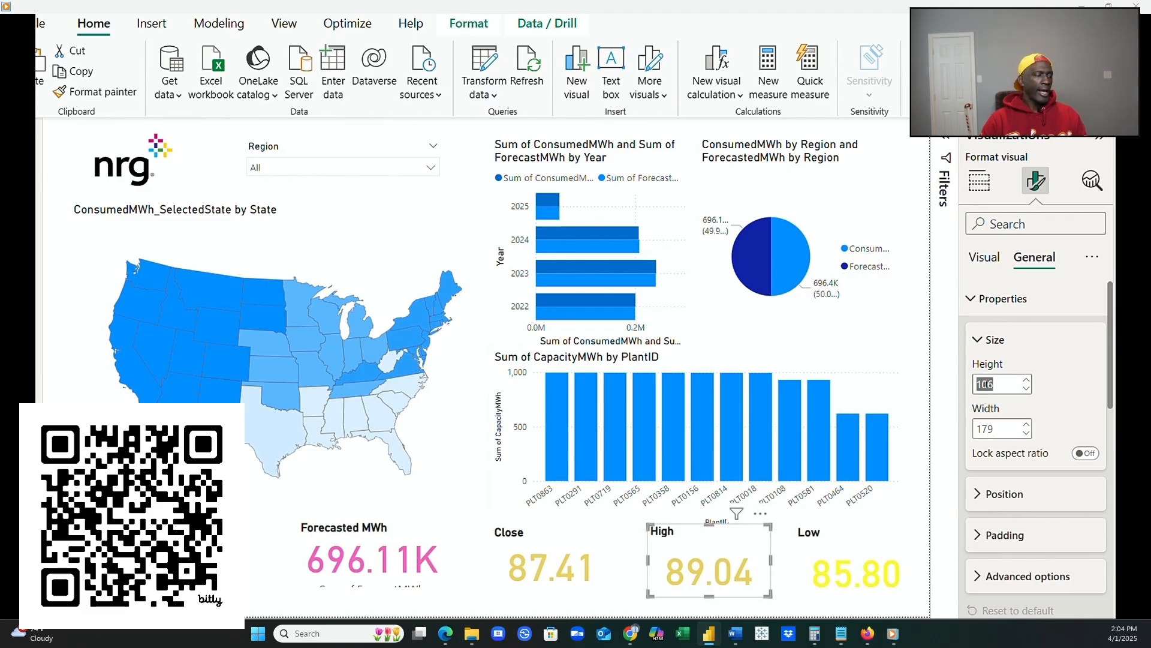
{"action": "type", "text": "90"}
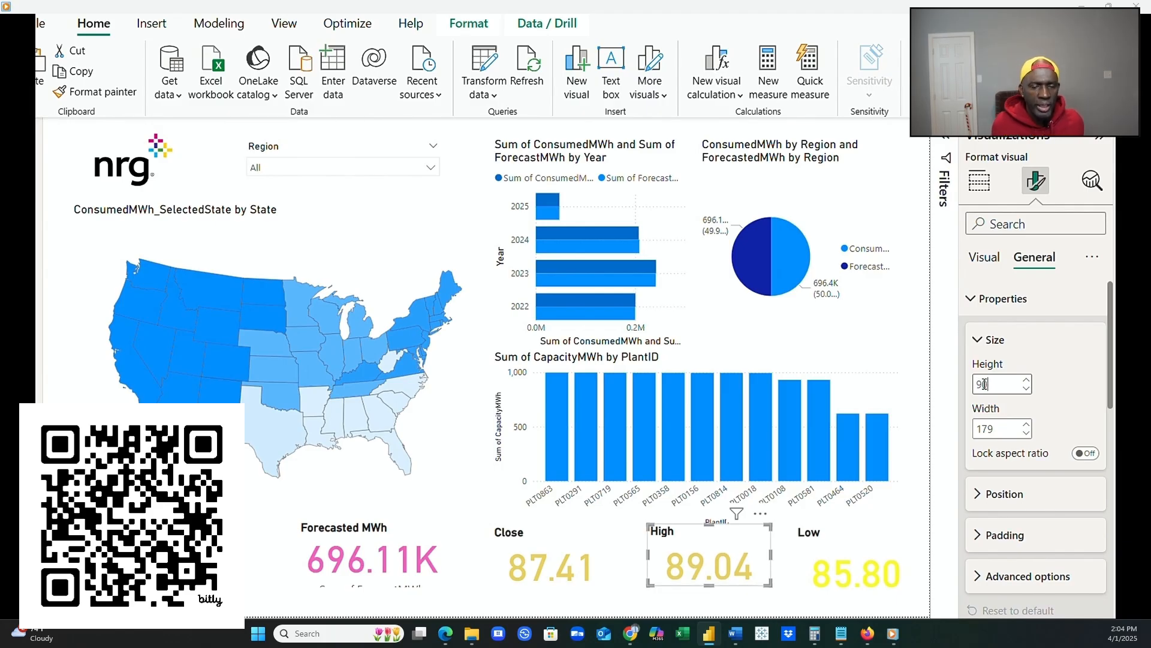
{"action": "double_click", "coordinate": [998, 430]}
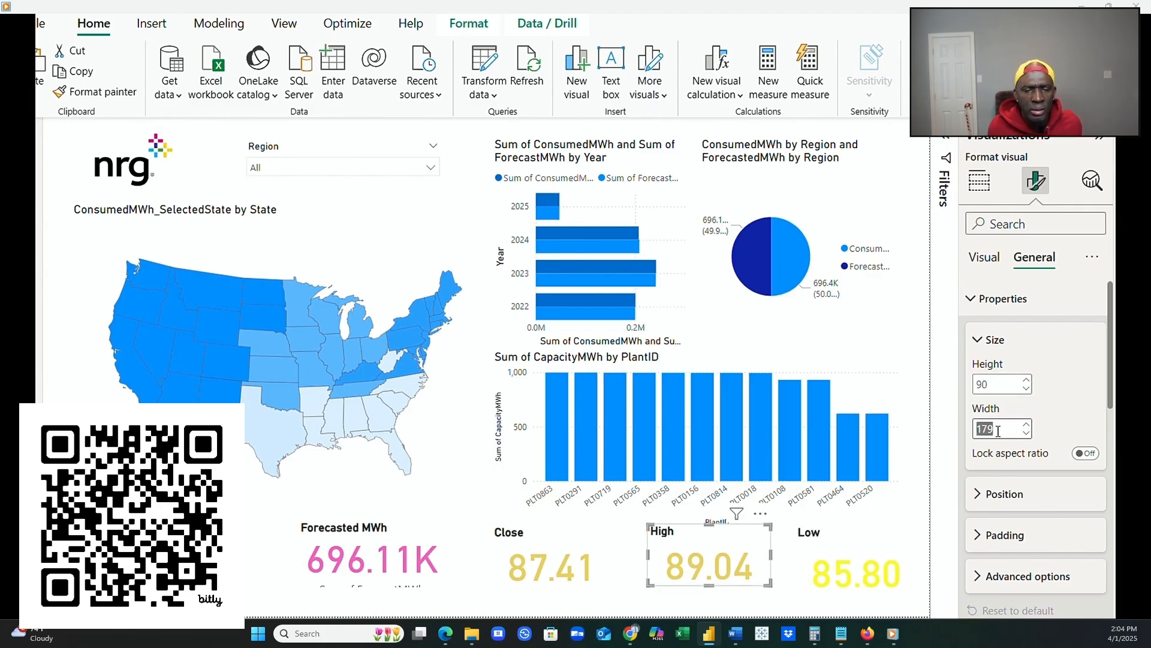
{"action": "type", "text": "175"}
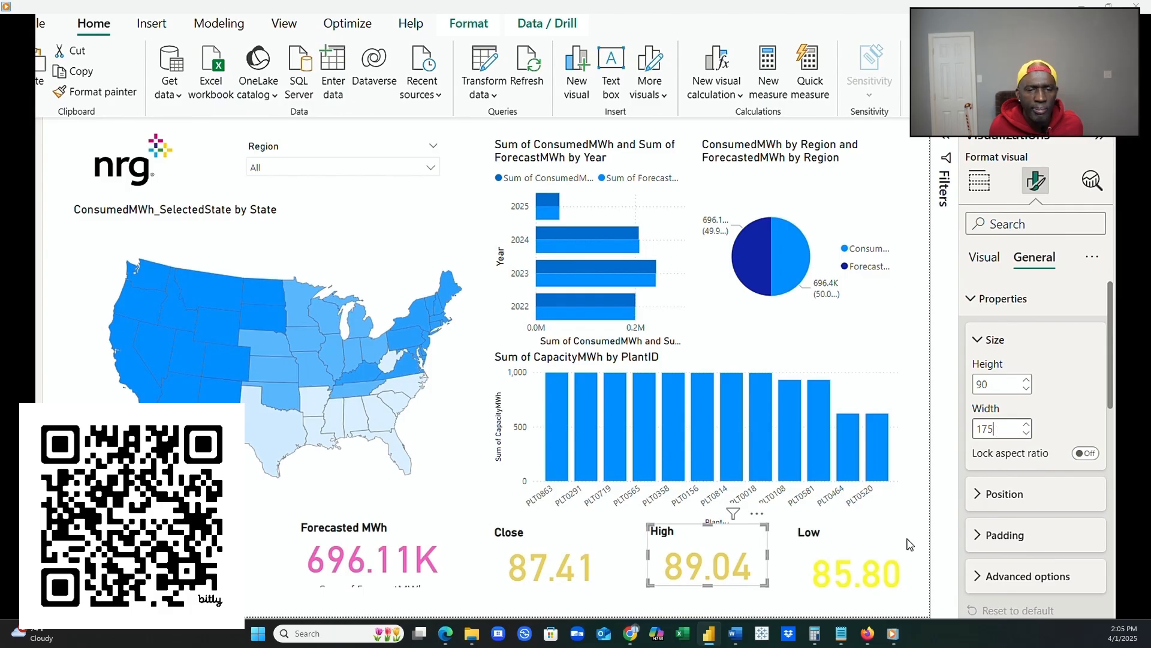
Set the Low card's height to 90 and its width to 175.
{"action": "left_click", "coordinate": [911, 545]}
{"action": "double_click", "coordinate": [985, 385]}
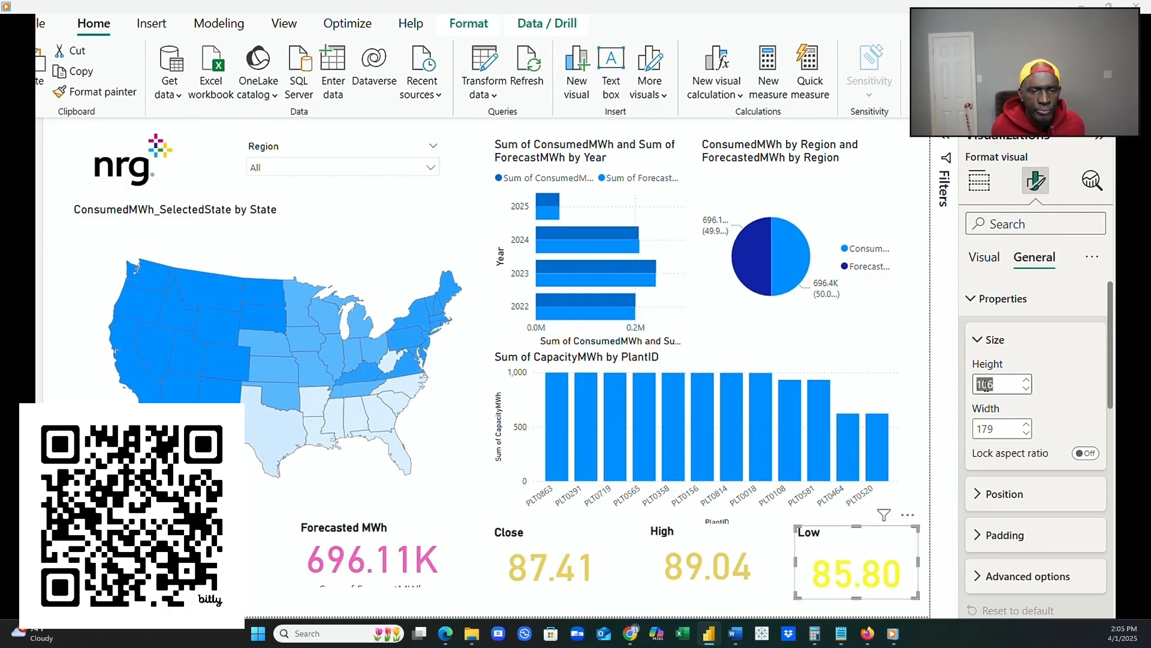
{"action": "type", "text": "90"}
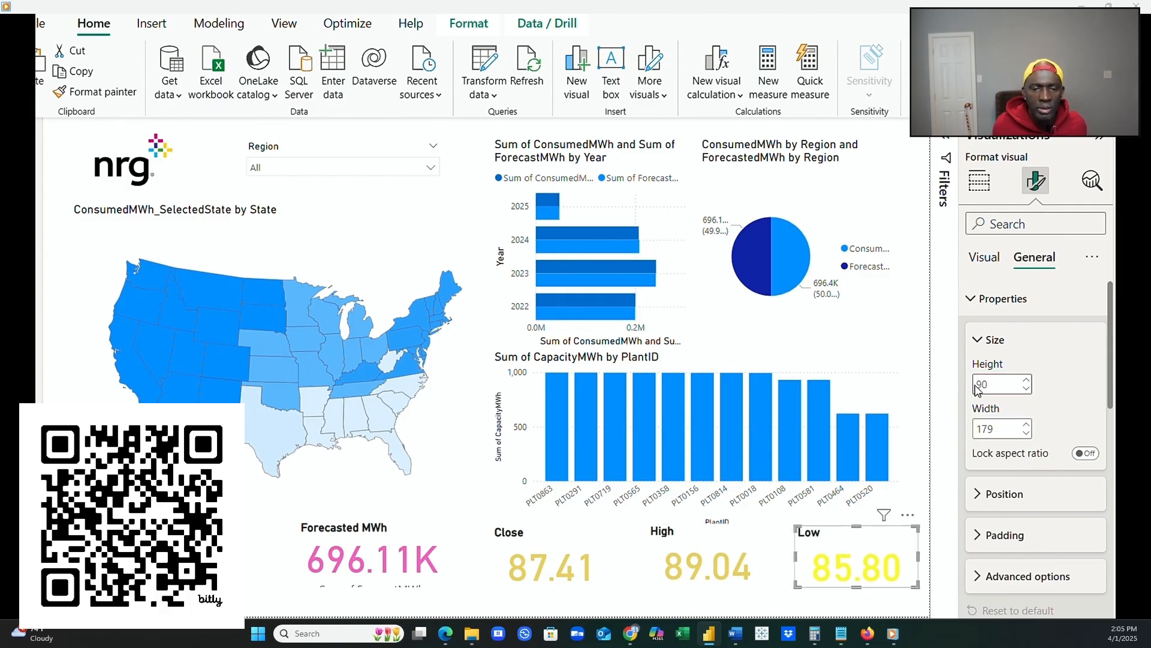
{"action": "double_click", "coordinate": [997, 427]}
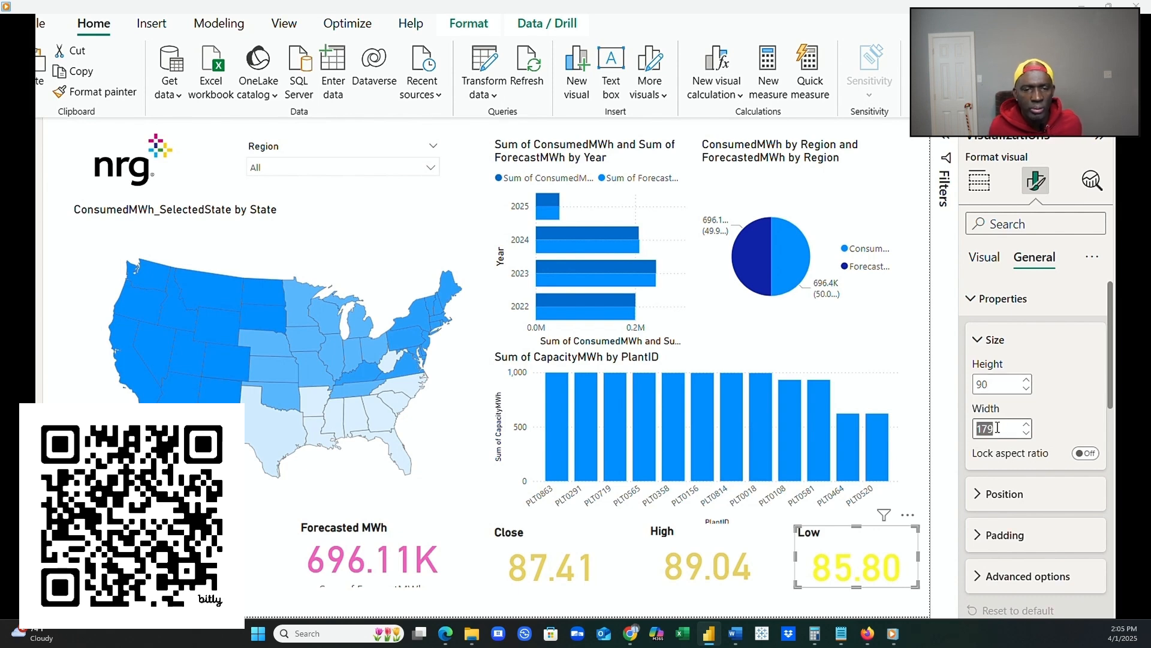
{"action": "type", "text": "17"}
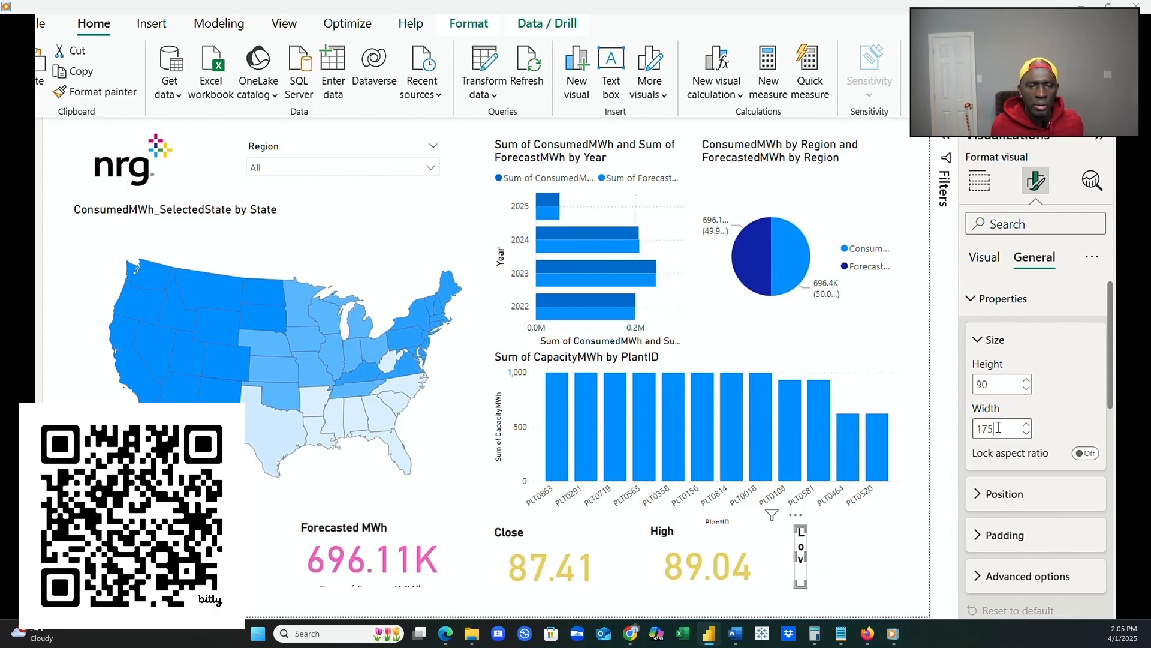
Set the Consumed MWh card's height to 90 and its width to 175.
{"action": "left_click", "coordinate": [174, 558]}
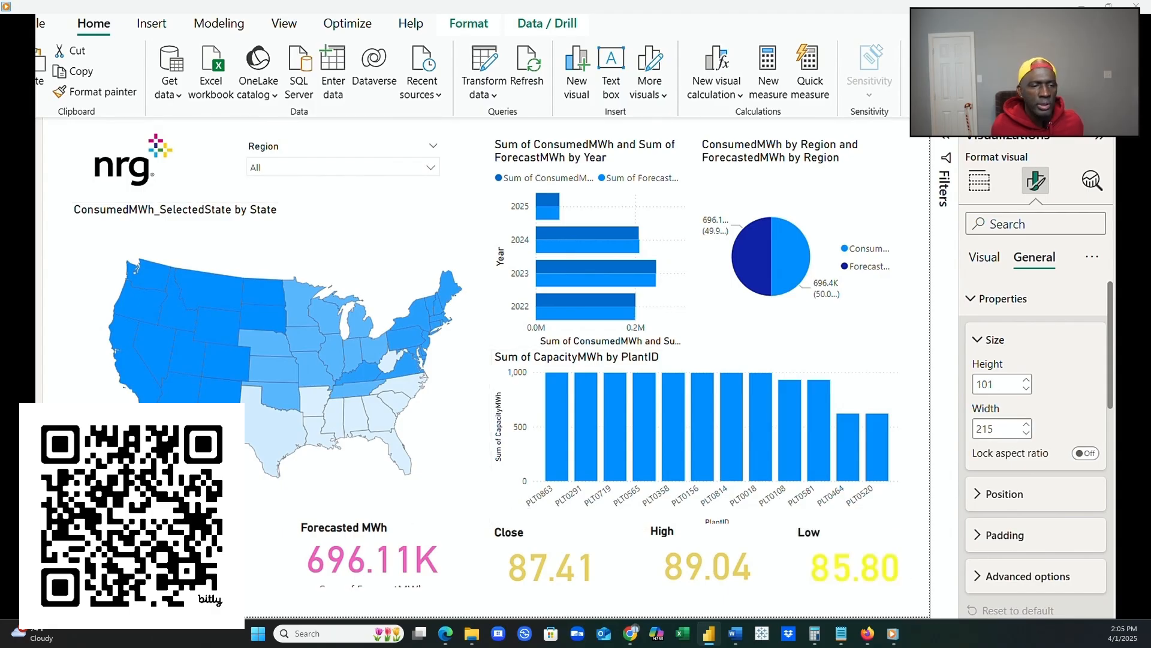
{"action": "double_click", "coordinate": [982, 385]}
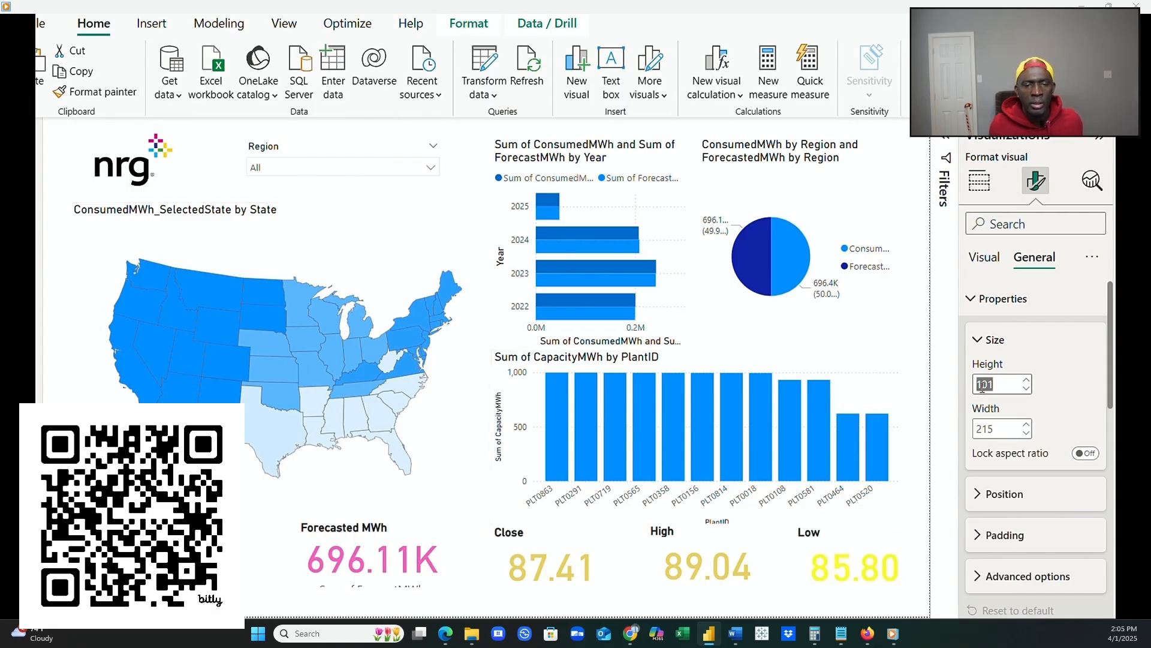
{"action": "type", "text": "90"}
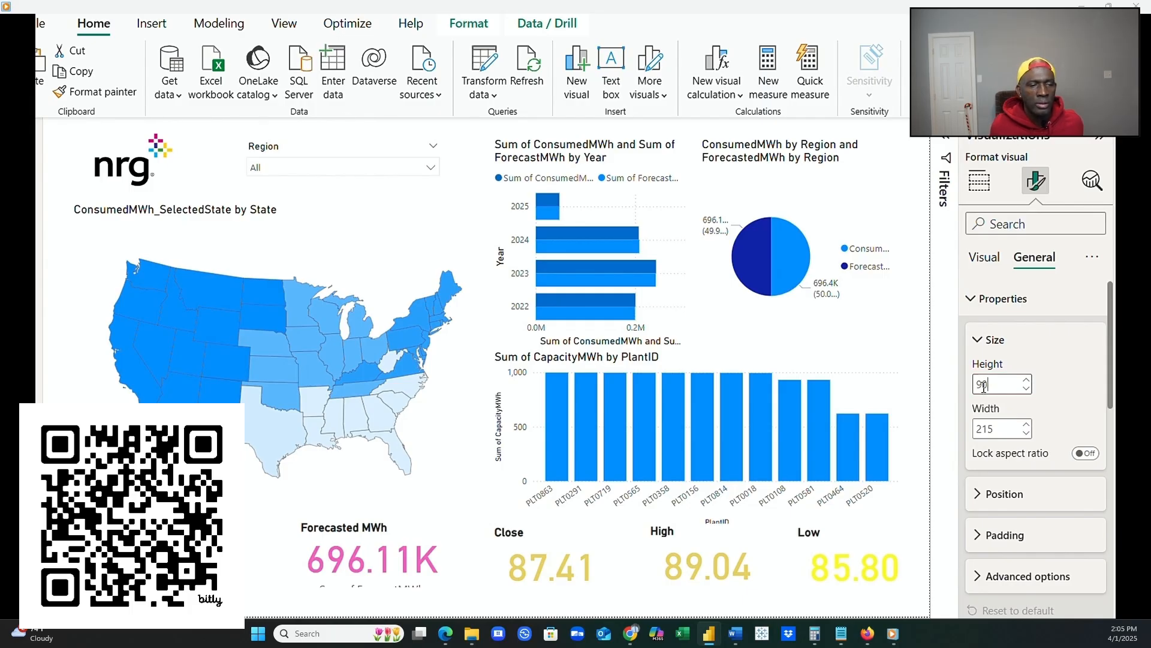
{"action": "double_click", "coordinate": [999, 431]}
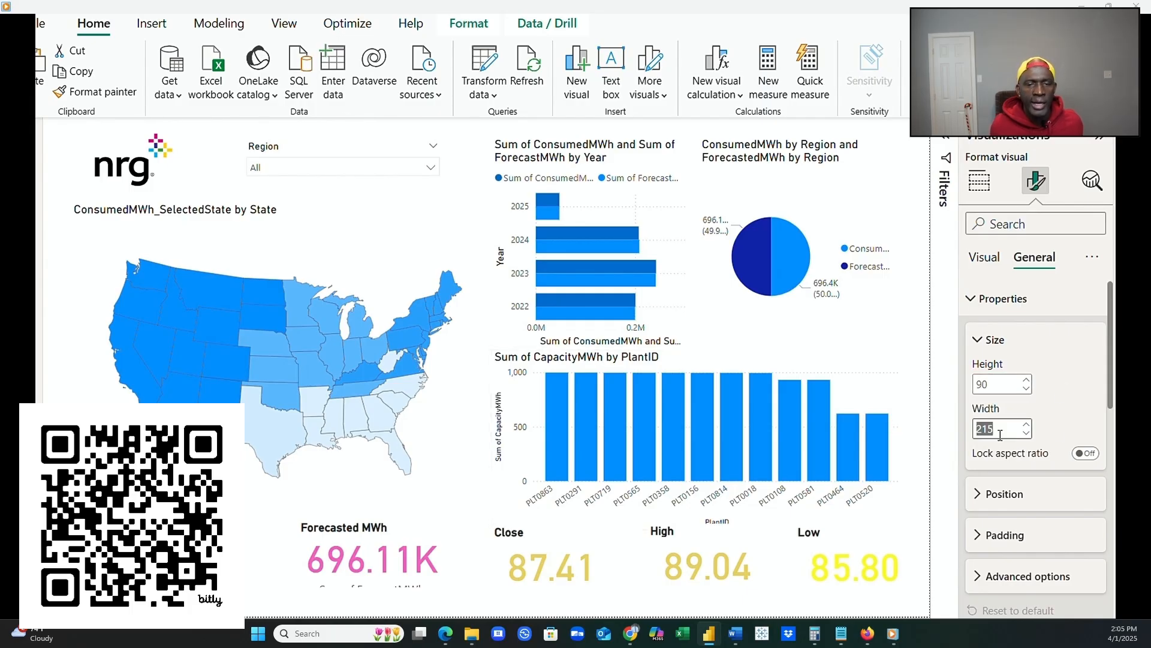
{"action": "type", "text": "175"}
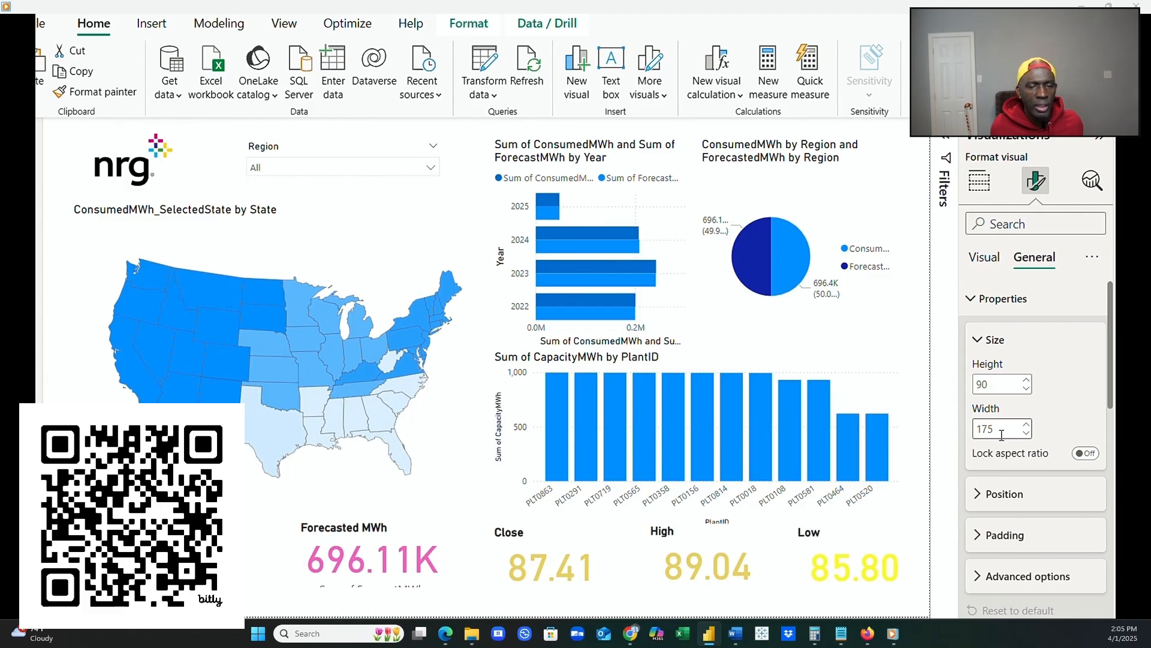
Set the Forecasted MWh card's height to 90 and its width to 175.
{"action": "left_click", "coordinate": [377, 549]}
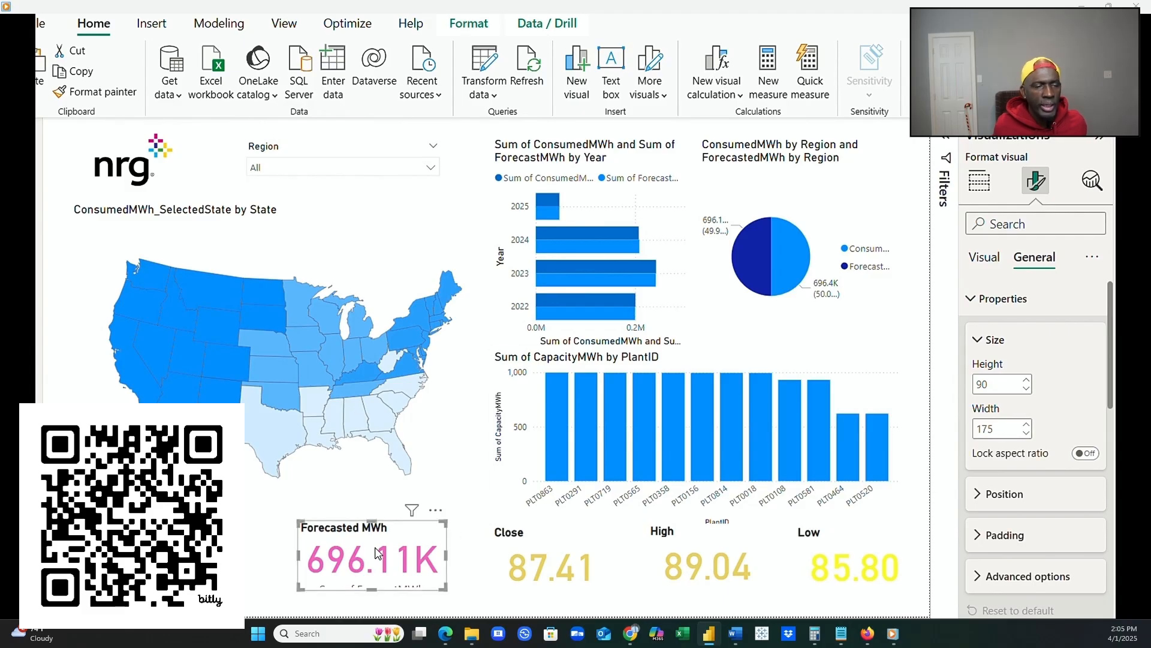
{"action": "double_click", "coordinate": [989, 385]}
{"action": "type", "text": "90"}
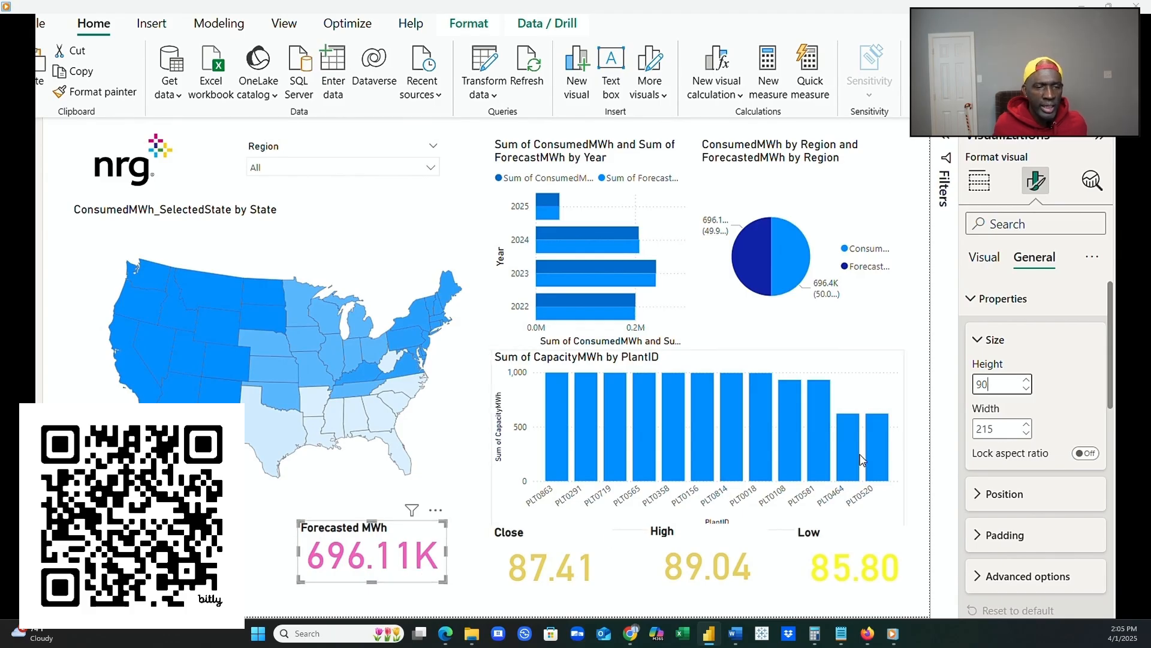
{"action": "double_click", "coordinate": [996, 430]}
{"action": "type", "text": "17"}
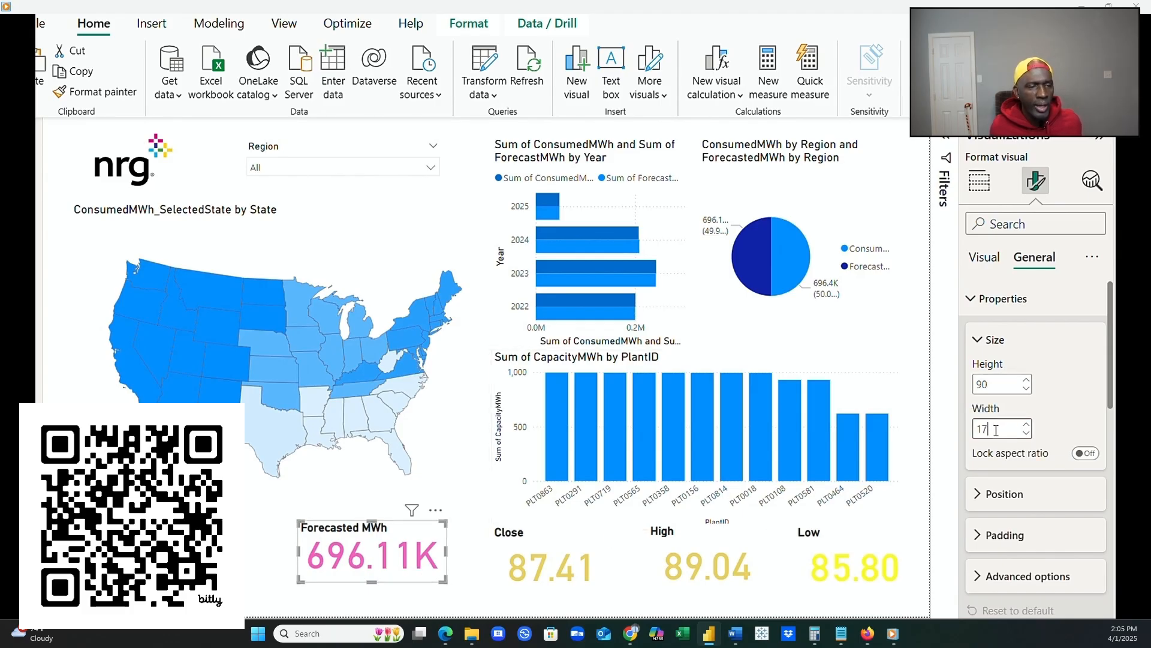
Set the Forecasted MWh card's callout value font size to 30.
{"action": "left_click", "coordinate": [984, 258]}
{"action": "left_click", "coordinate": [972, 298]}
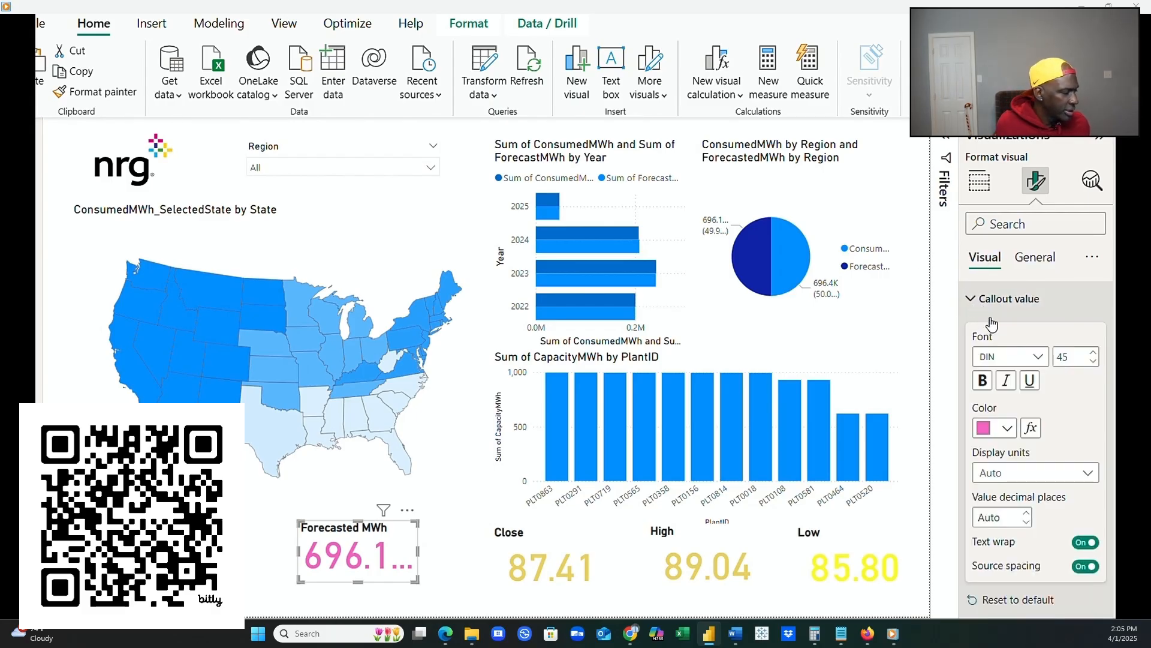
{"action": "double_click", "coordinate": [1080, 358]}
{"action": "type", "text": "30"}
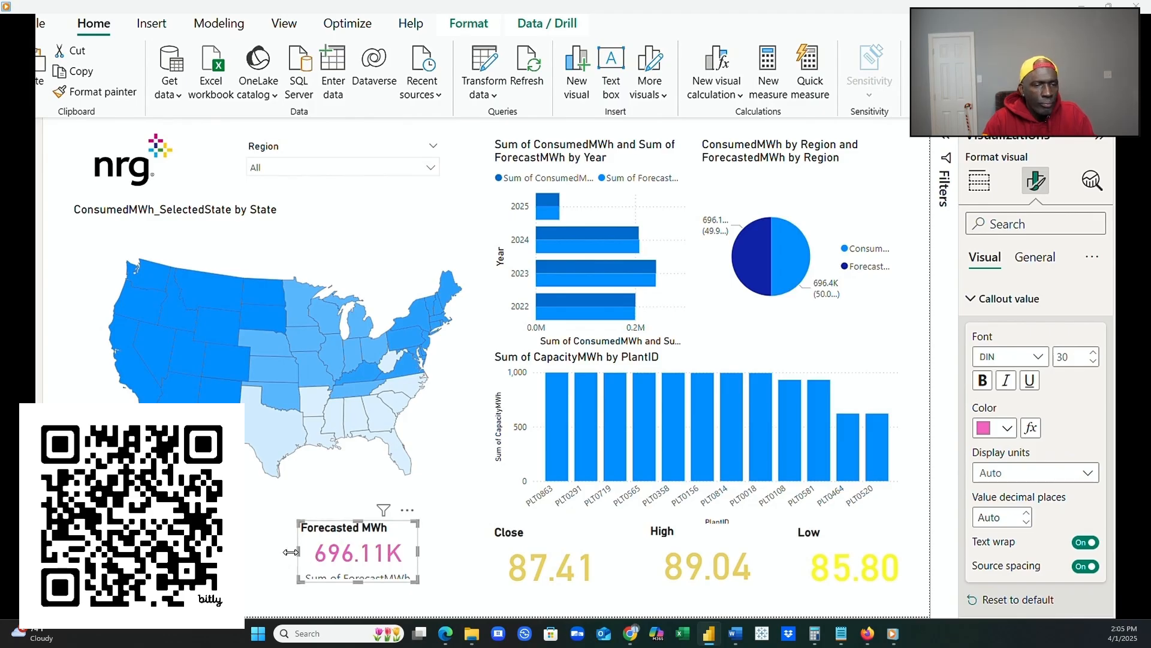
Set the Consumed MWh card's callout value font size to 30 and turn off the Forecasted MWh card's category label.
{"action": "double_click", "coordinate": [1069, 357]}
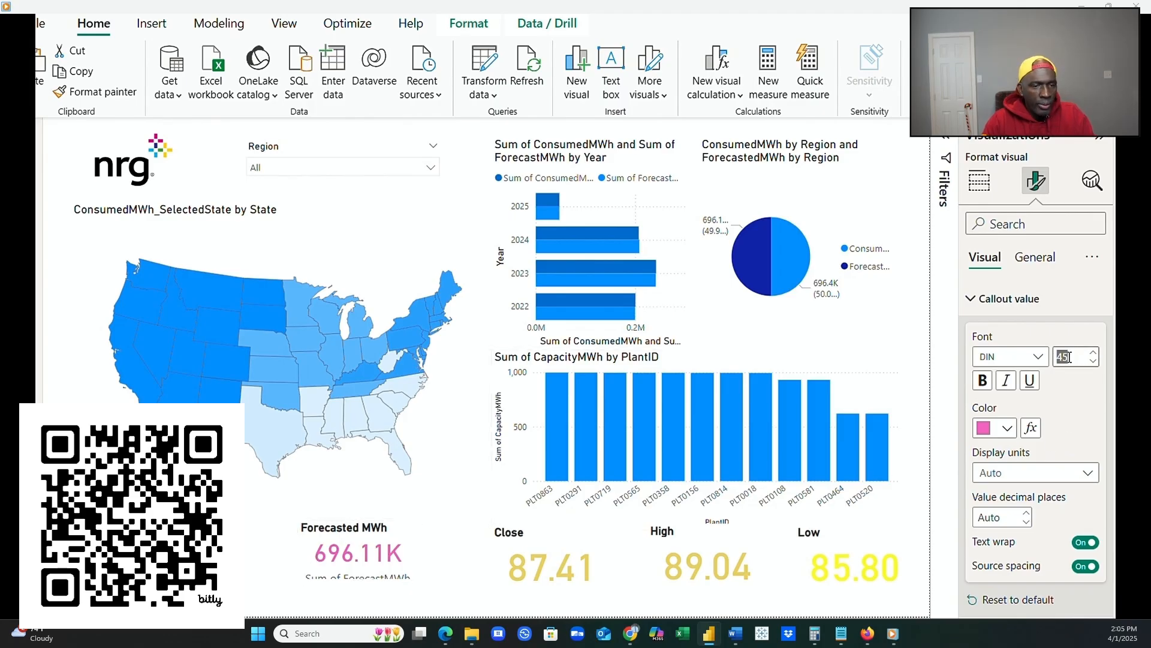
{"action": "type", "text": "30"}
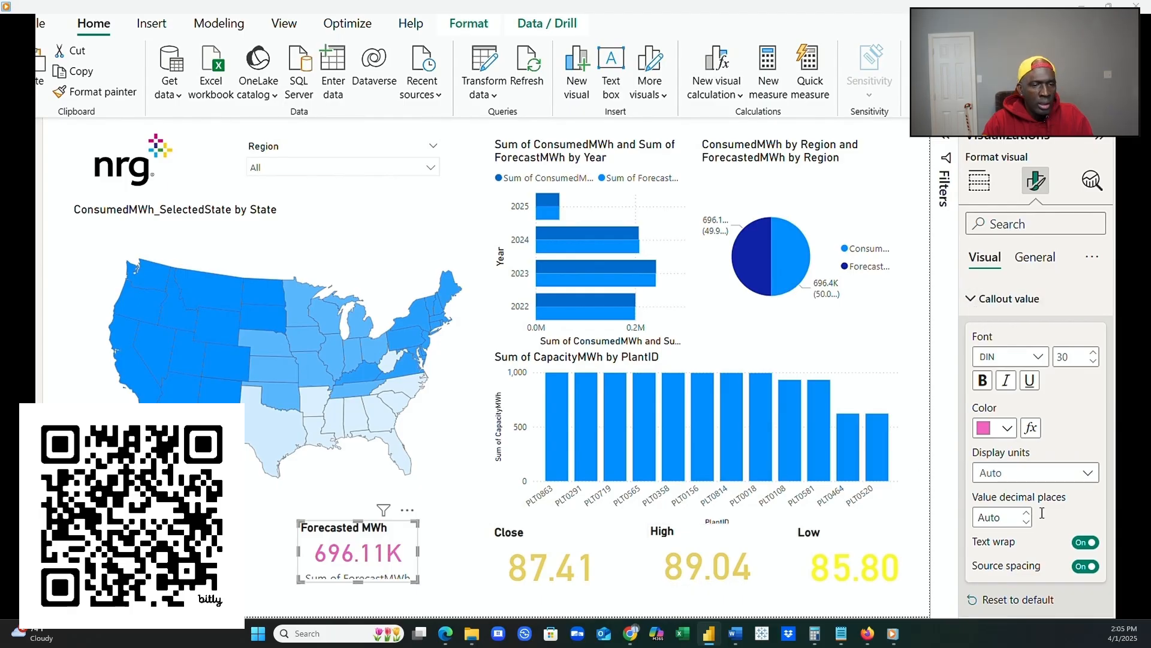
{"action": "left_click", "coordinate": [1086, 630]}
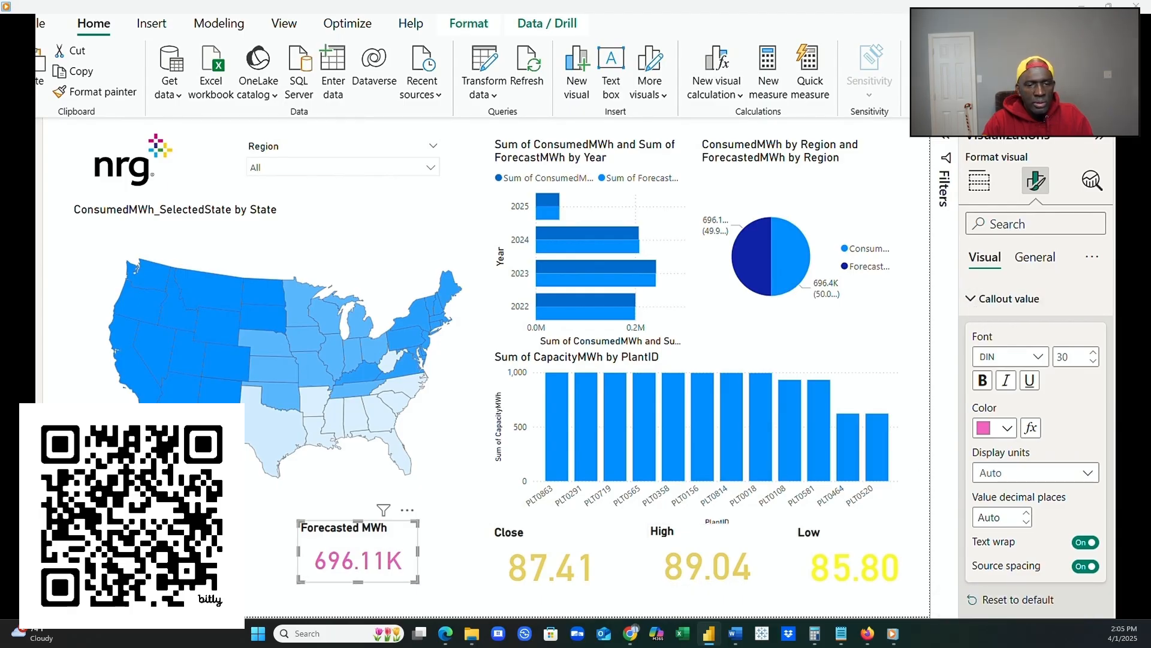
Set the Close card's callout value font size to 30.
{"action": "left_click", "coordinate": [558, 555]}
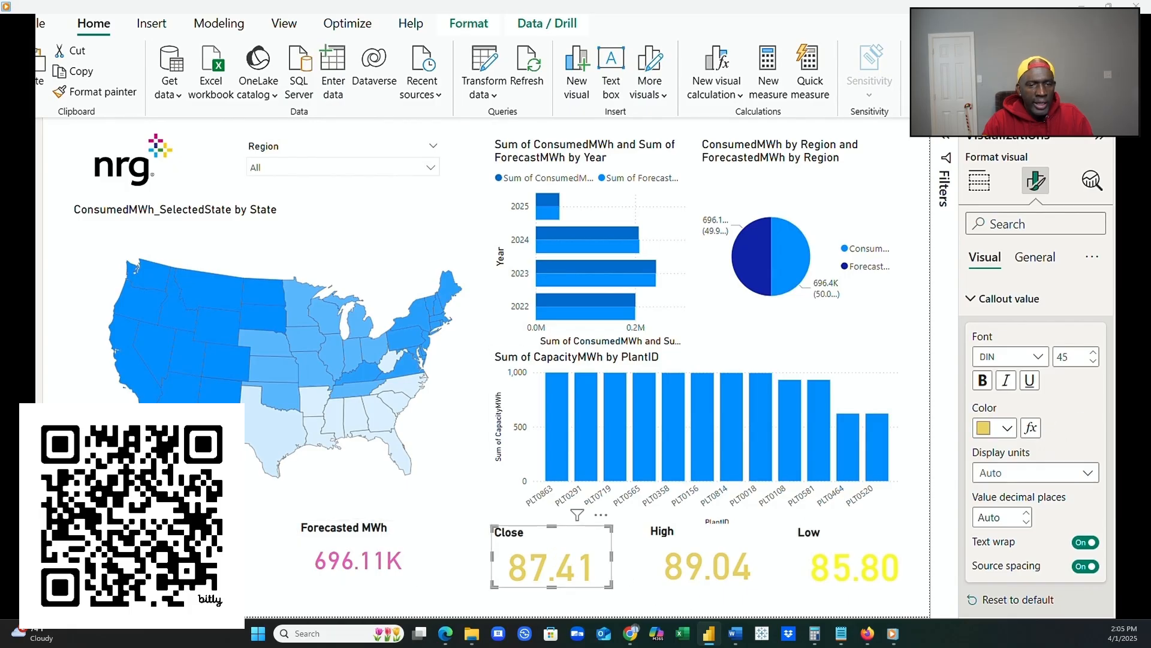
{"action": "double_click", "coordinate": [1069, 358]}
{"action": "type", "text": "3"}
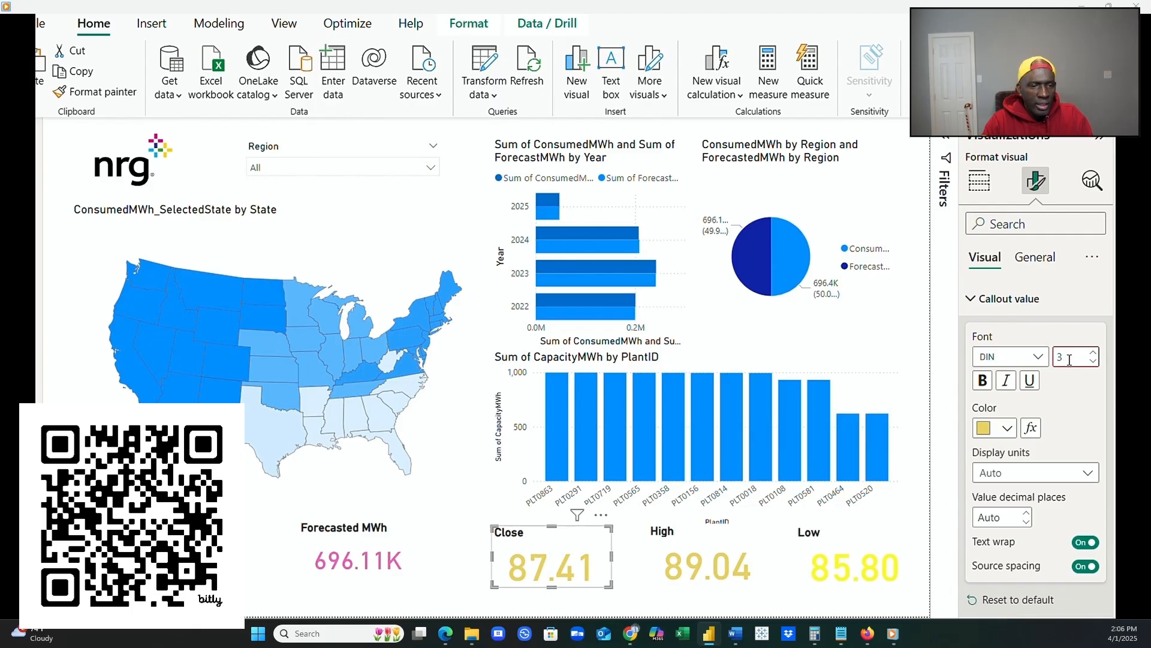
{"action": "type", "text": "0"}
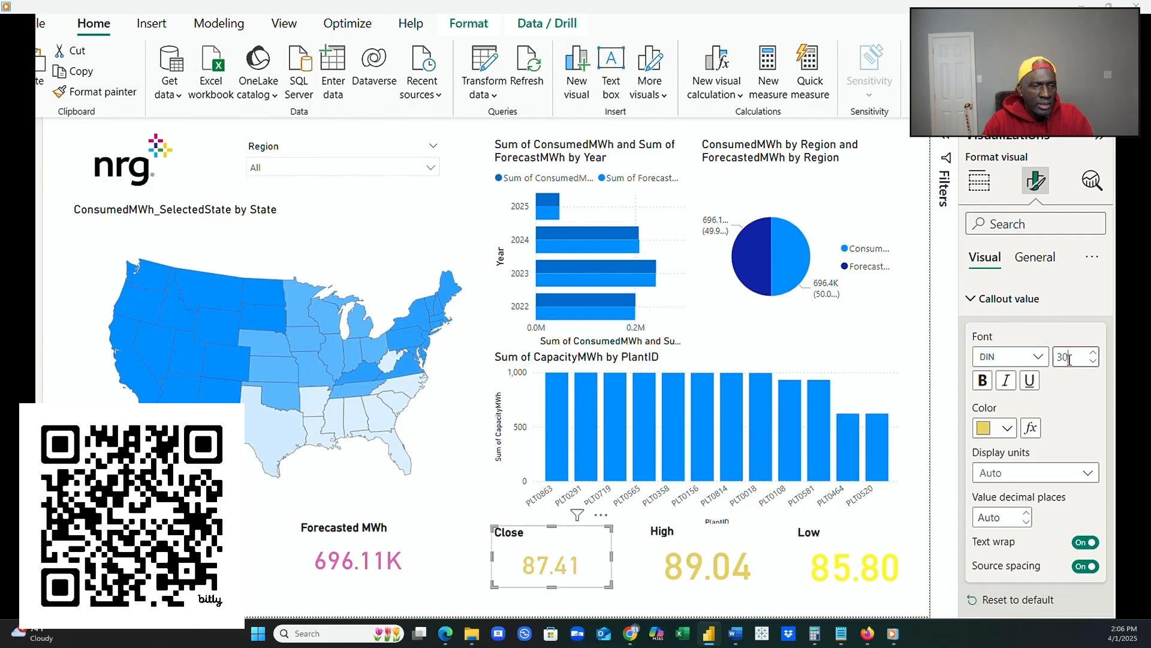
Set the callout value font size of the High and Low cards to 30.
{"action": "left_click", "coordinate": [718, 578]}
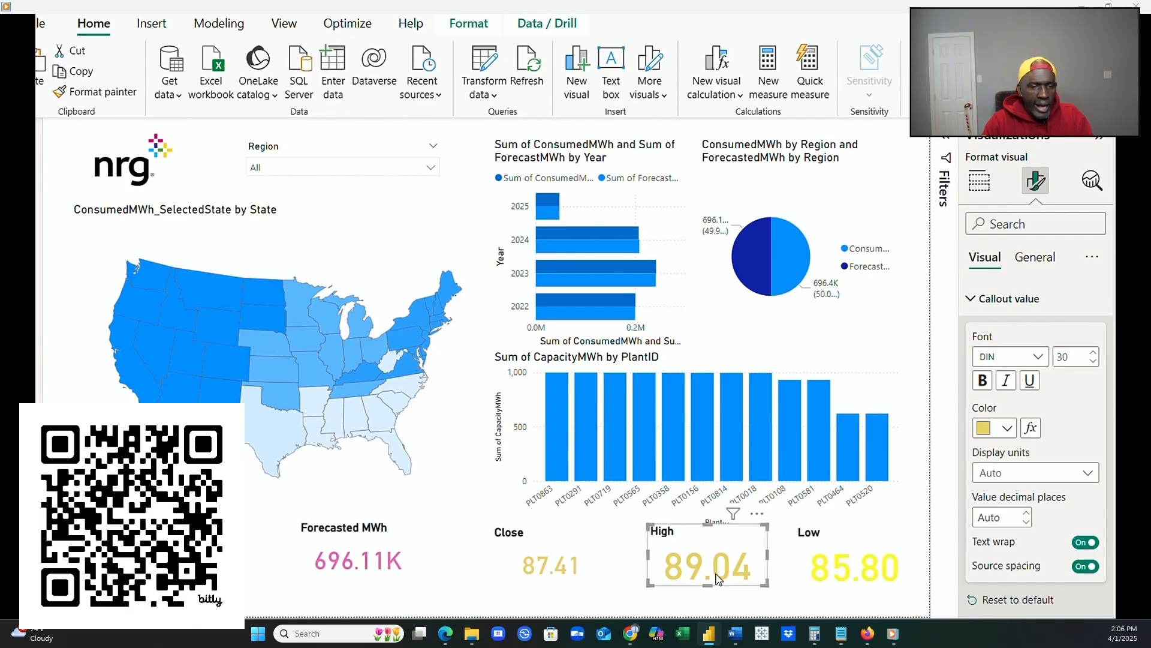
{"action": "left_click", "coordinate": [857, 578]}
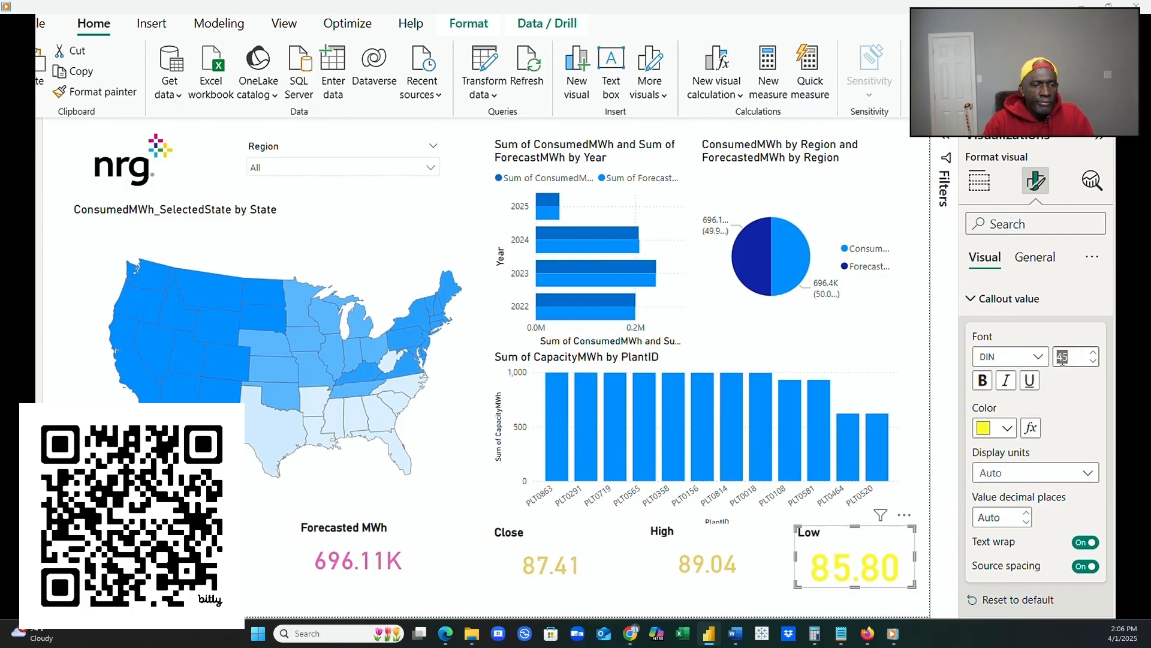
{"action": "type", "text": "30"}
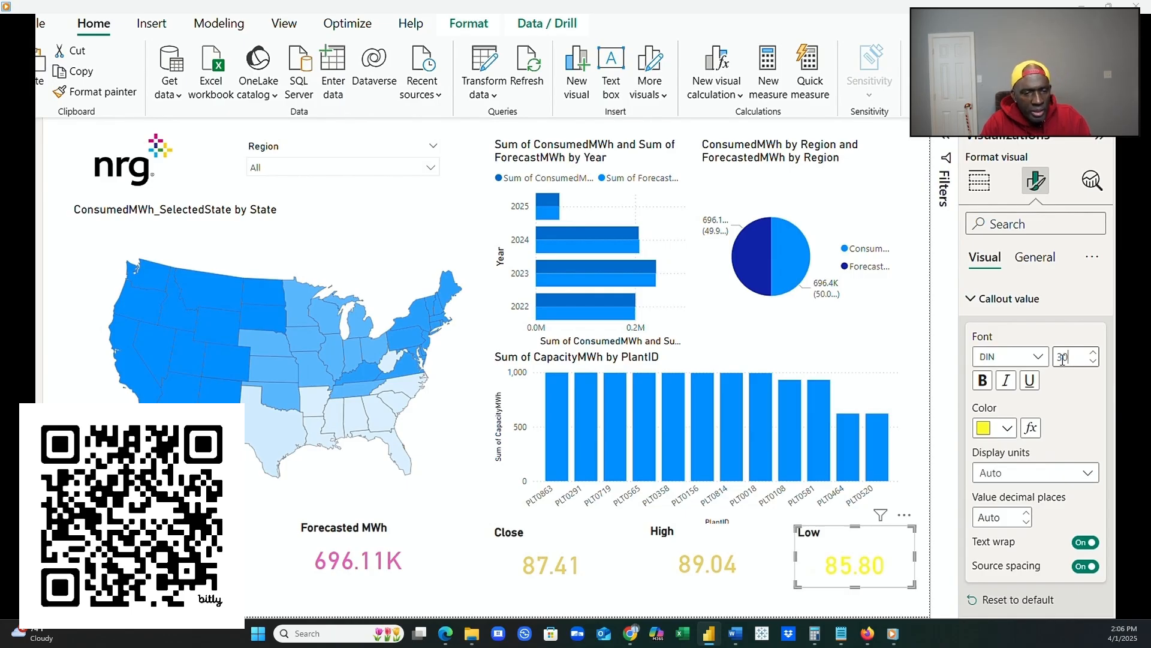
Set the Consumed MWh card's width to 175 in its general size properties.
{"action": "left_click", "coordinate": [204, 587]}
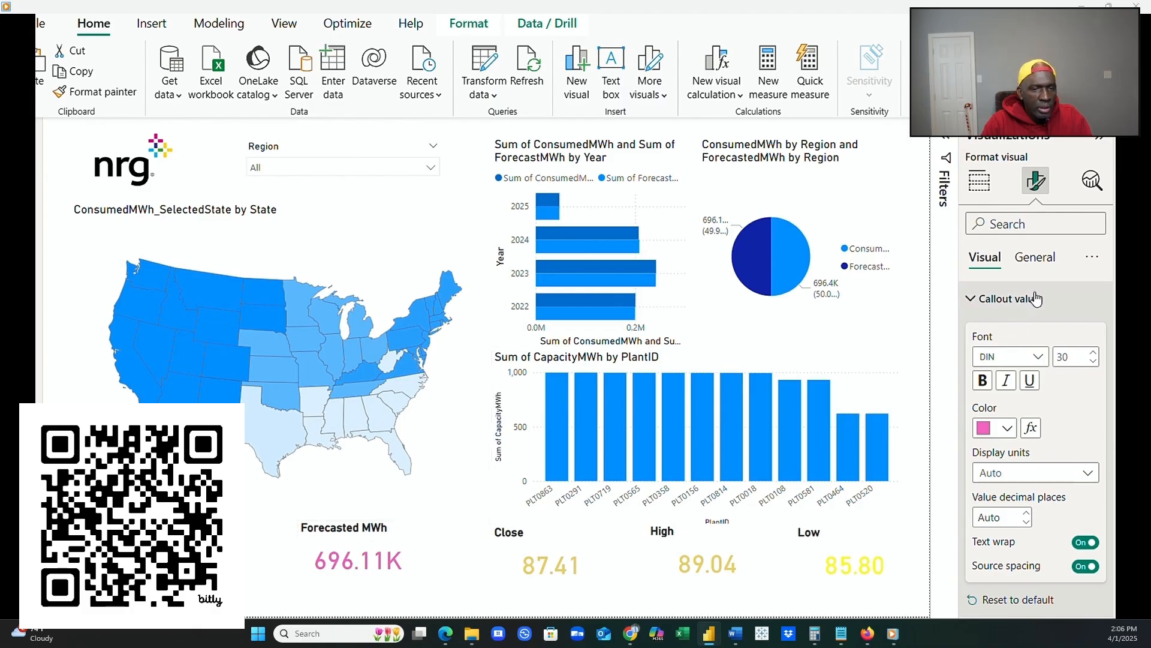
{"action": "left_click", "coordinate": [247, 563]}
{"action": "left_click", "coordinate": [198, 563]}
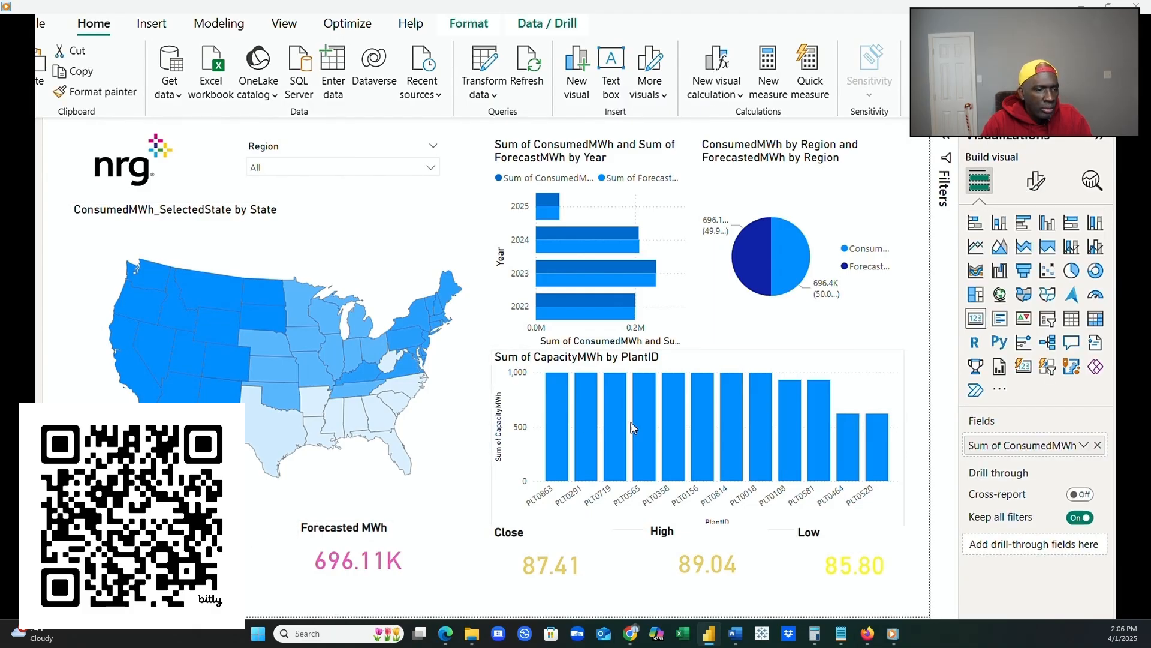
{"action": "left_click", "coordinate": [1036, 181]}
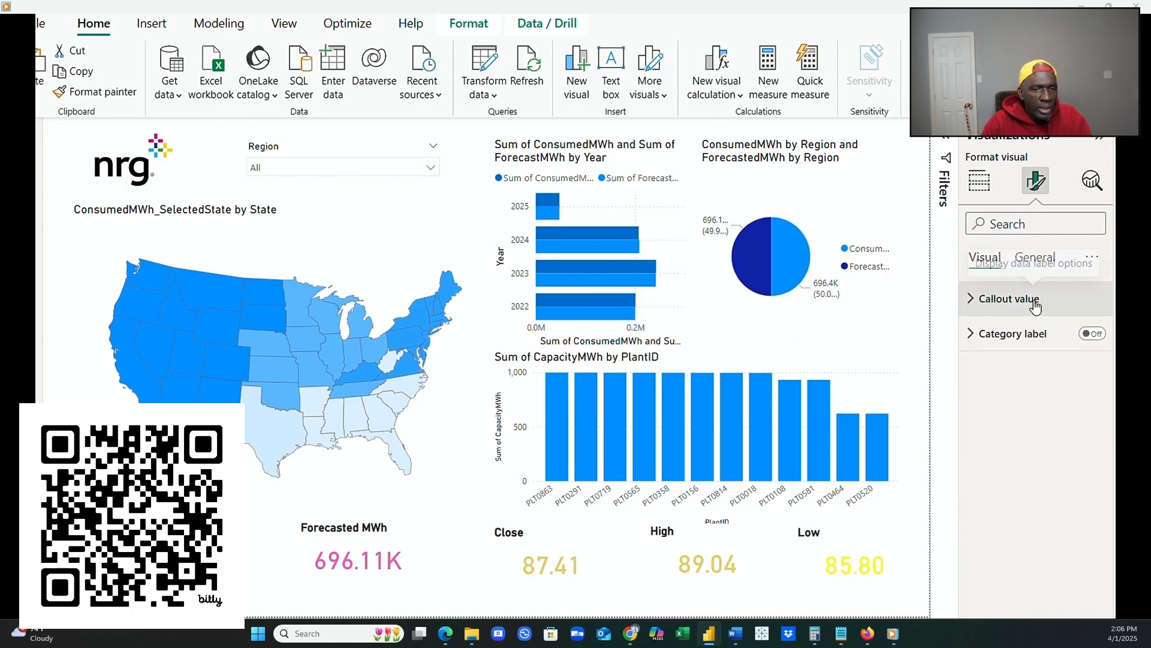
{"action": "left_click", "coordinate": [1045, 258]}
{"action": "left_click", "coordinate": [999, 298]}
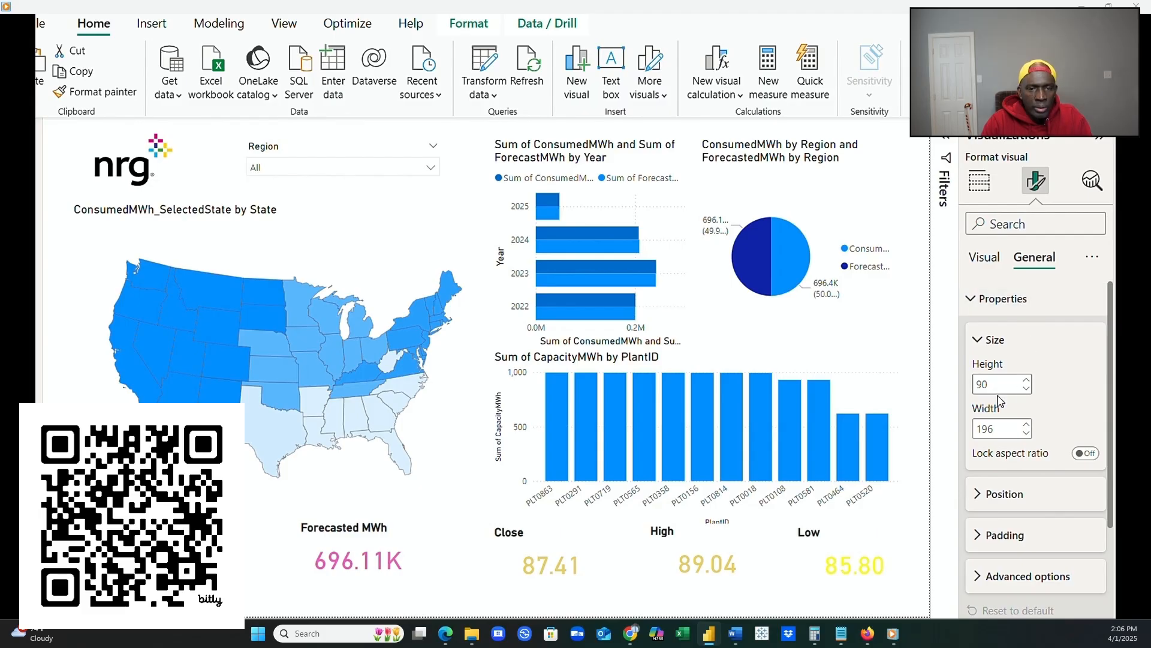
{"action": "double_click", "coordinate": [985, 428]}
{"action": "type", "text": "175"}
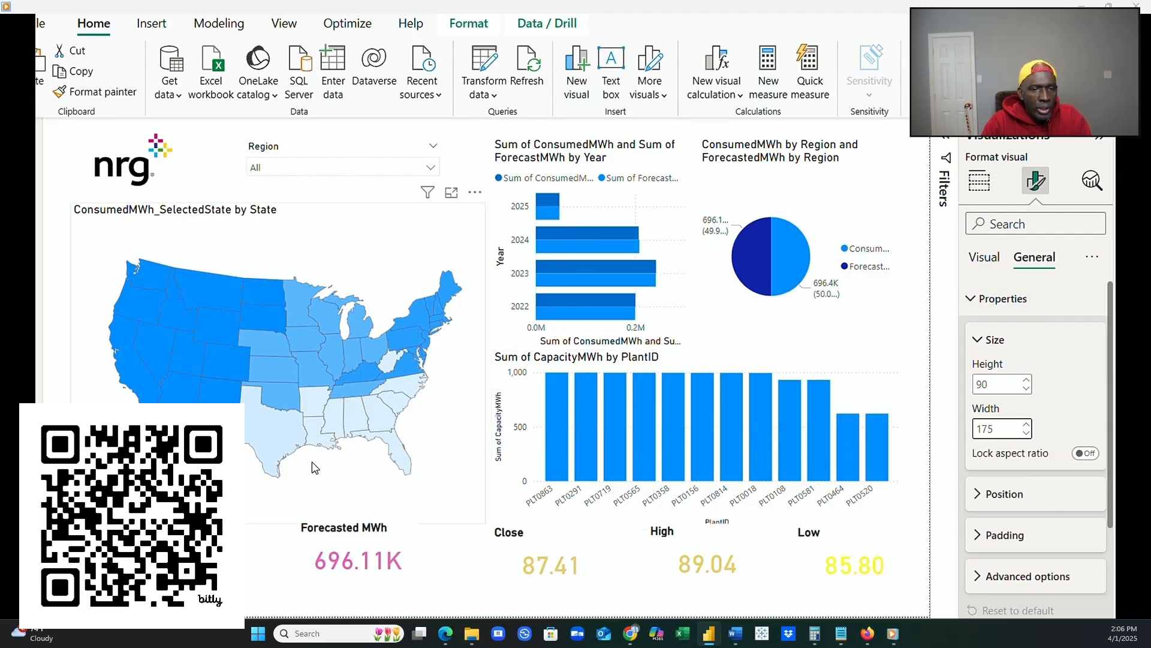
Nudge the Consumed MWh card slightly upward and move the Forecasted MWh card closer to and level with the Close card.
{"action": "left_click", "coordinate": [264, 585]}
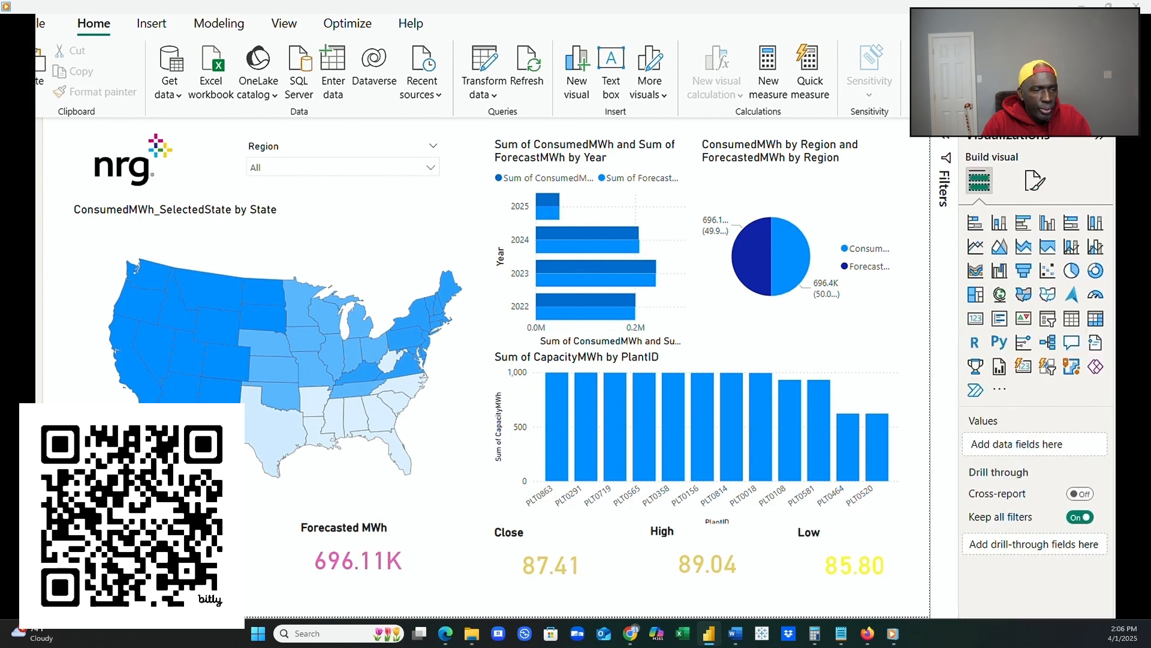
{"action": "left_click", "coordinate": [162, 561]}
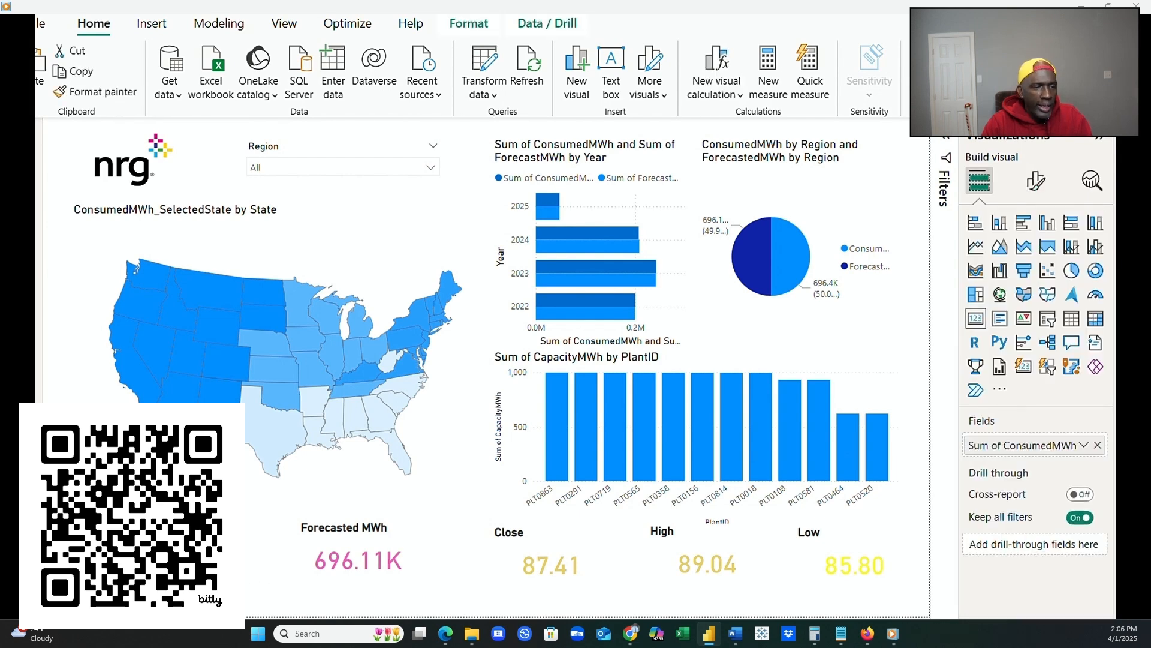
{"action": "left_click_drag", "start_coordinate": [150, 528], "coordinate": [150, 520]}
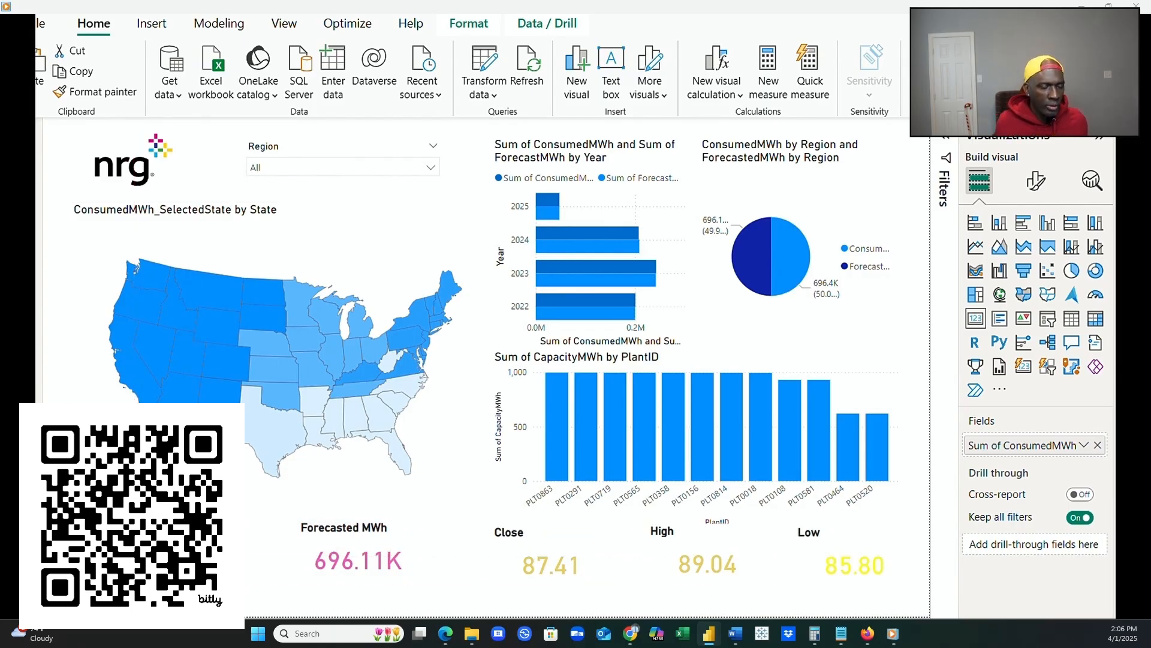
{"action": "left_click", "coordinate": [402, 539]}
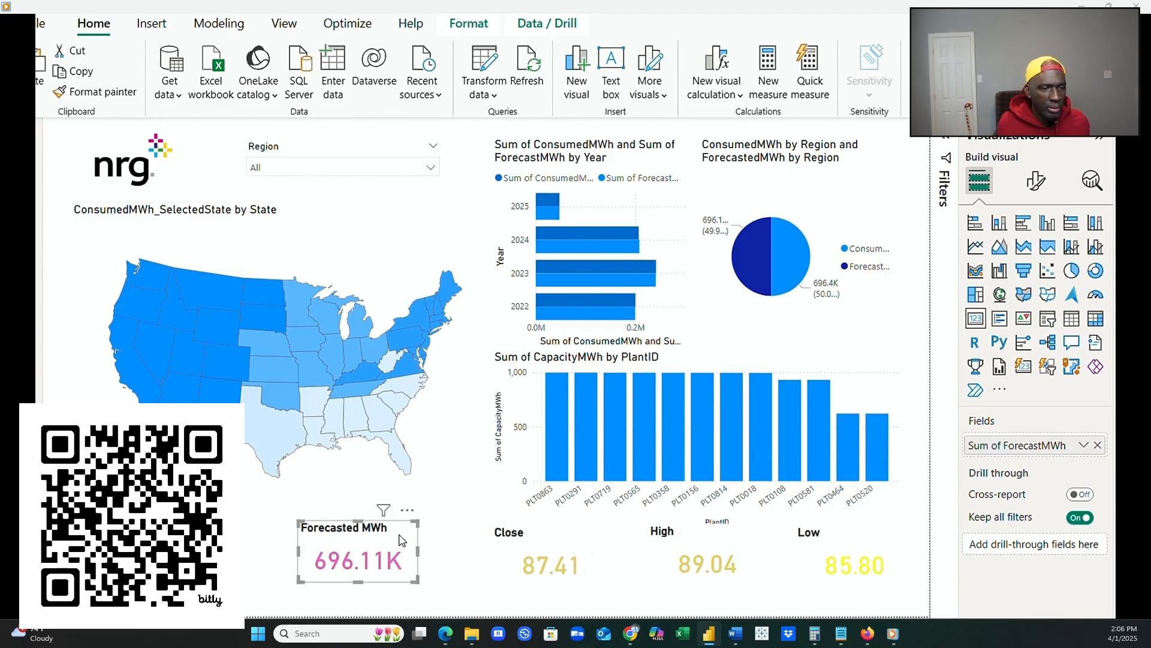
{"action": "left_click_drag", "start_coordinate": [401, 528], "coordinate": [429, 534]}
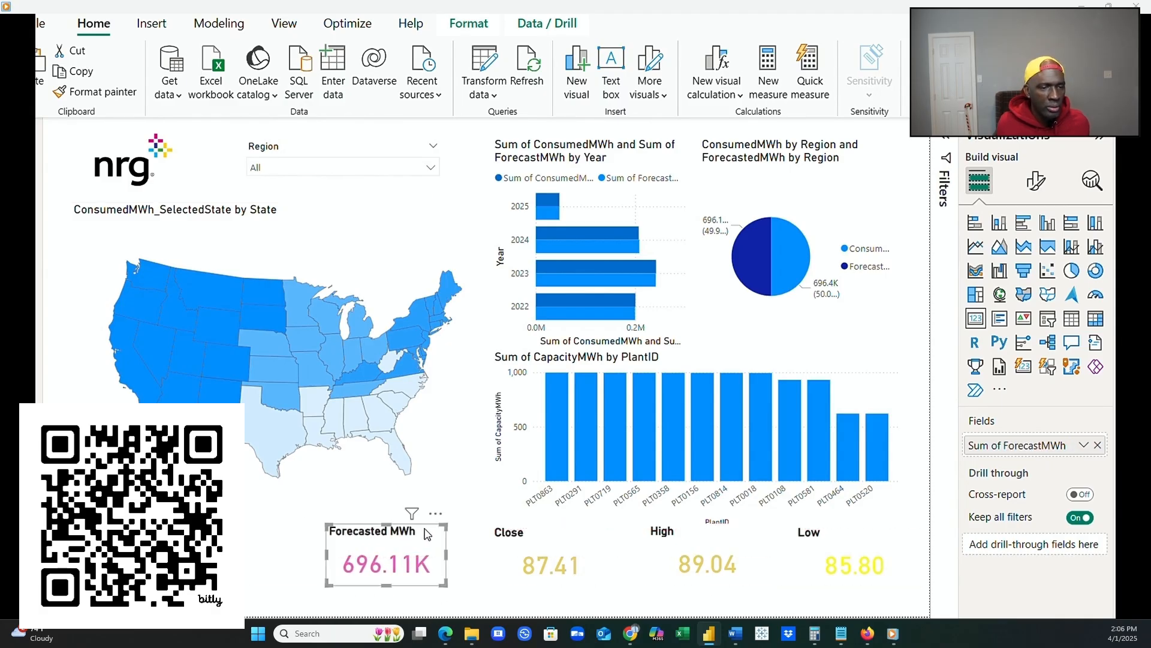
Reposition the Close, High and Low cards in one level row beneath the capacity by PlantID chart.
{"action": "left_click", "coordinate": [581, 541]}
{"action": "left_click_drag", "start_coordinate": [581, 541], "coordinate": [587, 541]}
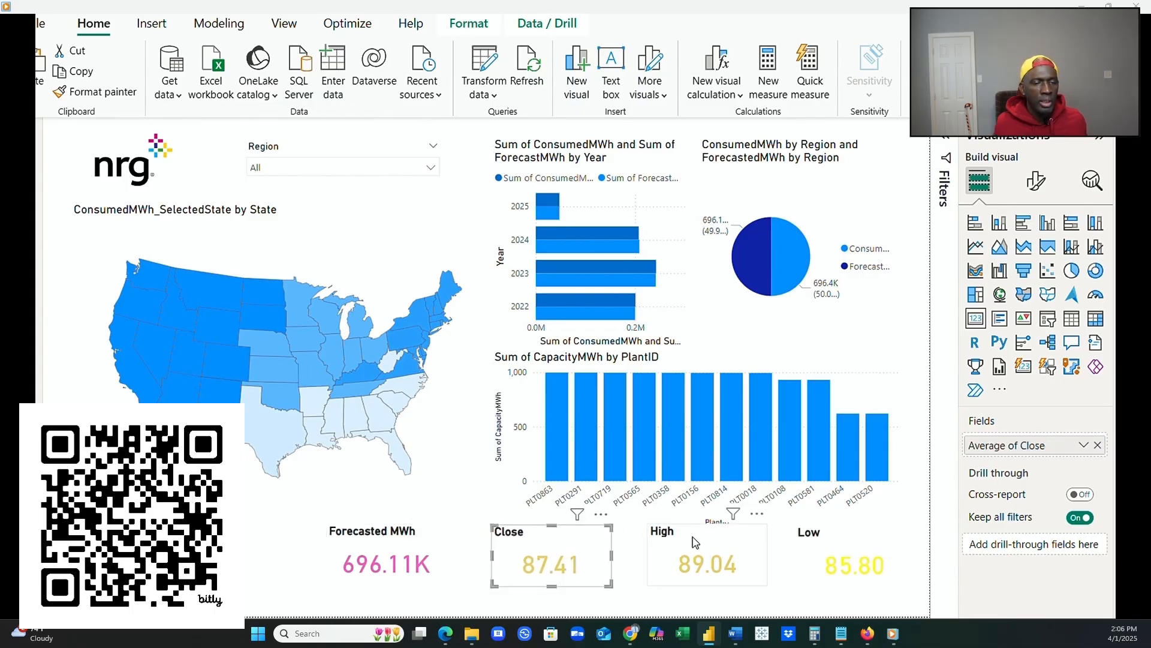
{"action": "left_click_drag", "start_coordinate": [715, 541], "coordinate": [716, 542]}
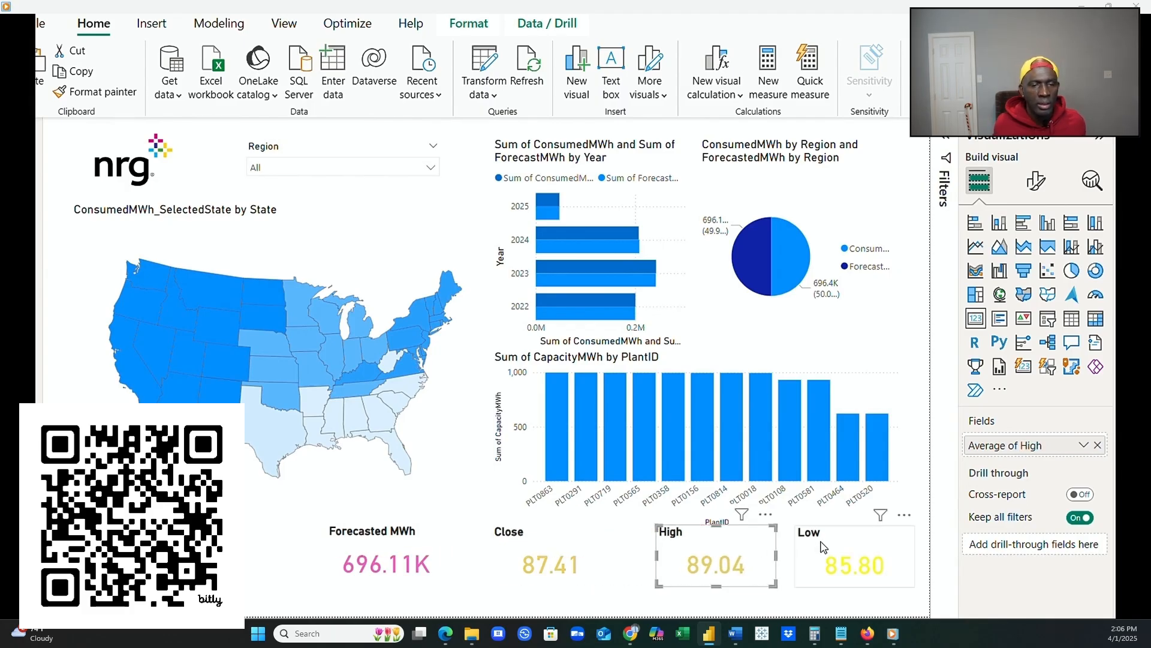
{"action": "left_click_drag", "start_coordinate": [826, 545], "coordinate": [727, 552]}
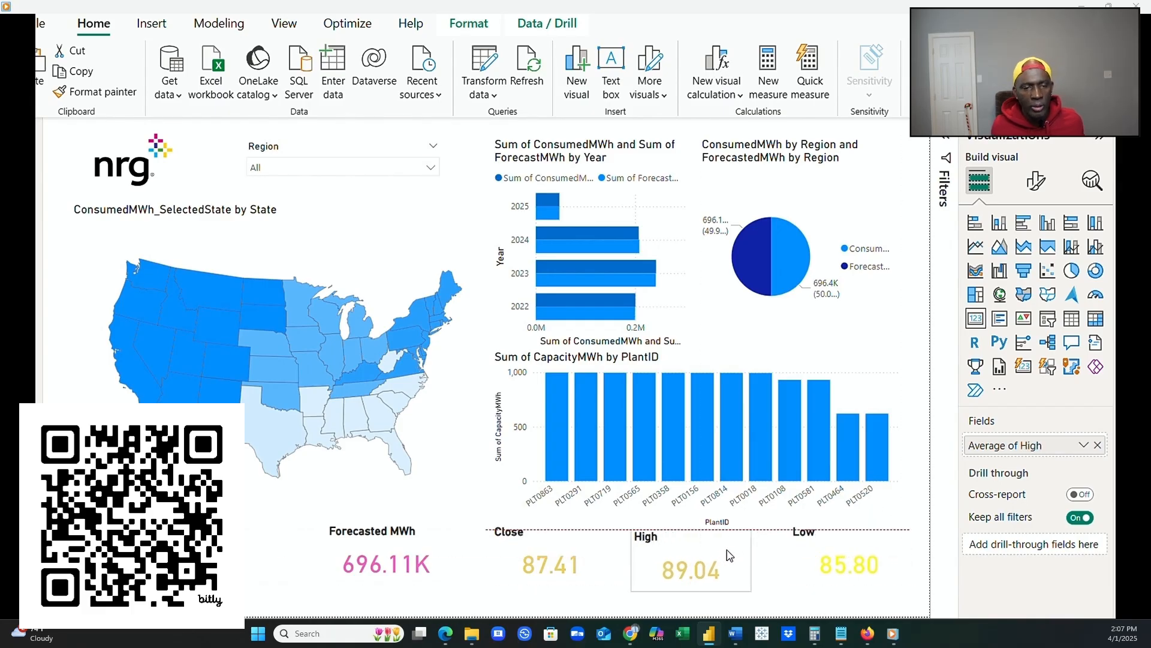
Distribute the Close, High and Low cards horizontally with even spacing.
{"action": "left_click", "coordinate": [566, 542]}
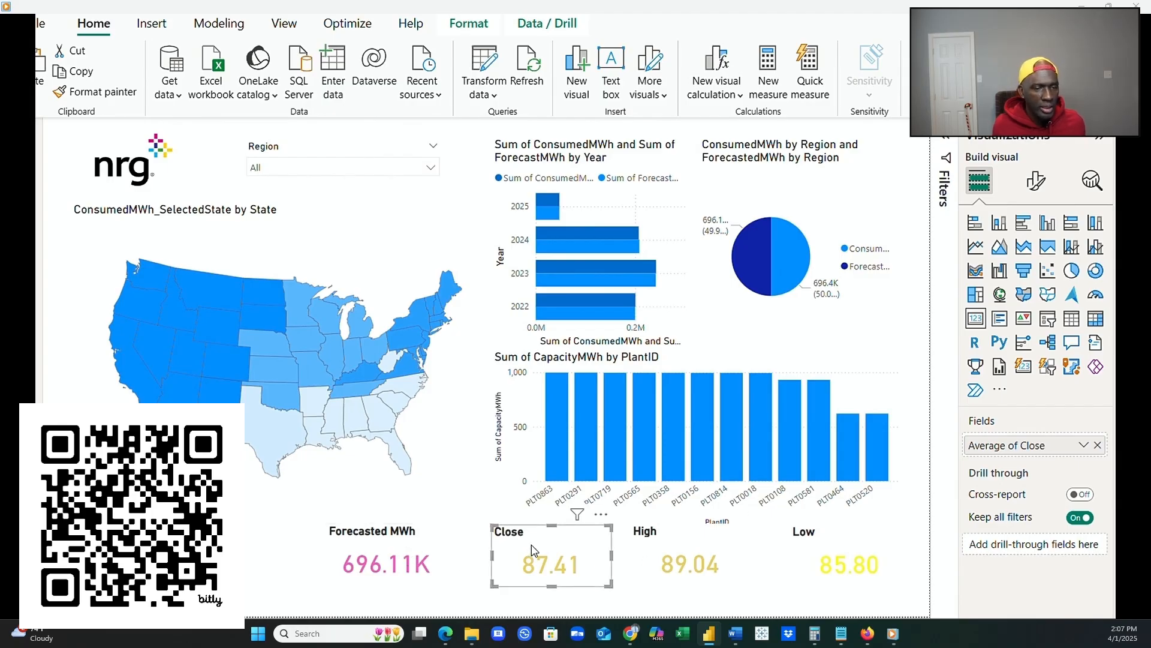
{"action": "left_click", "coordinate": [679, 547], "text": "ctrl"}
{"action": "left_click", "coordinate": [804, 545], "text": "ctrl"}
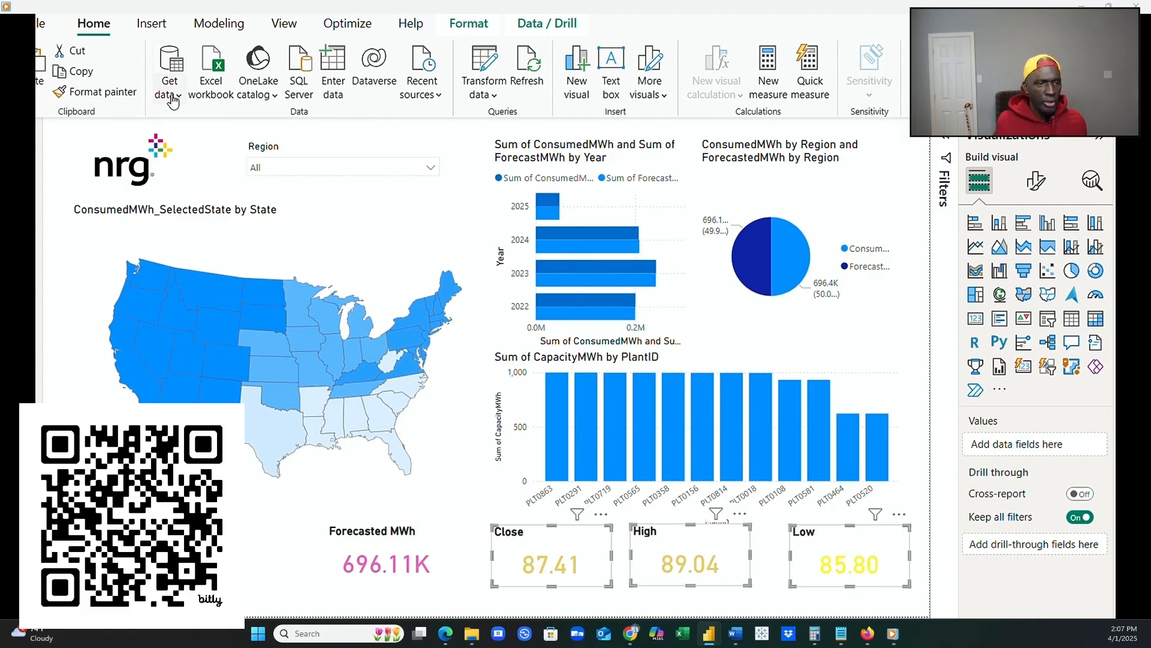
{"action": "left_click", "coordinate": [467, 24]}
{"action": "left_click", "coordinate": [378, 69]}
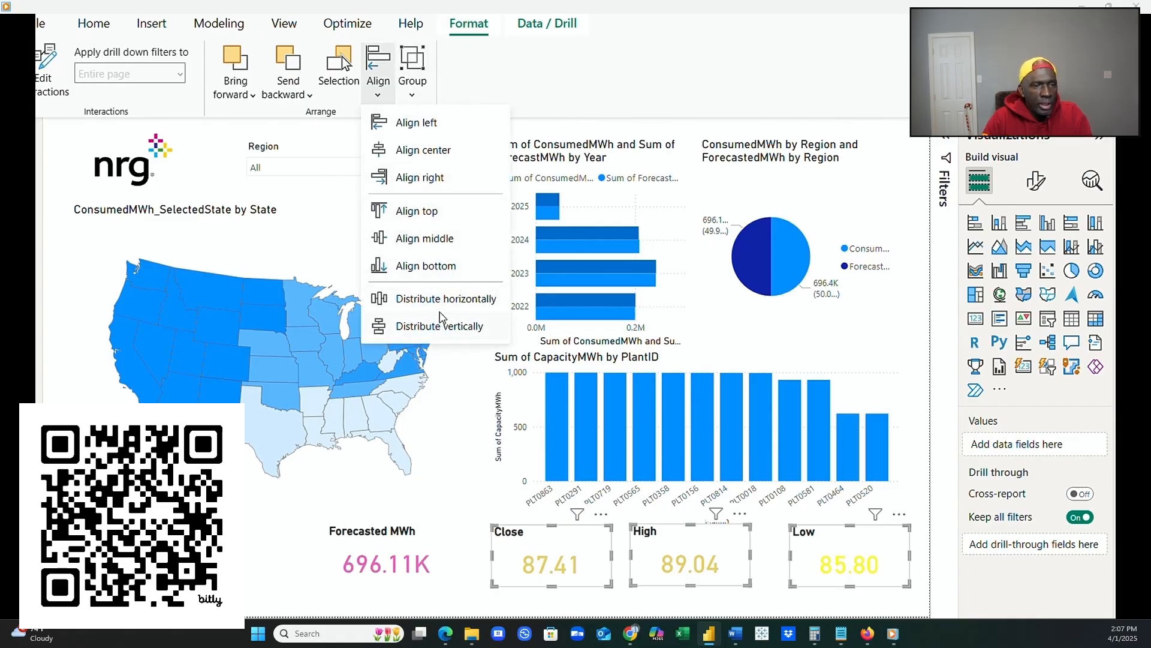
{"action": "left_click", "coordinate": [440, 304]}
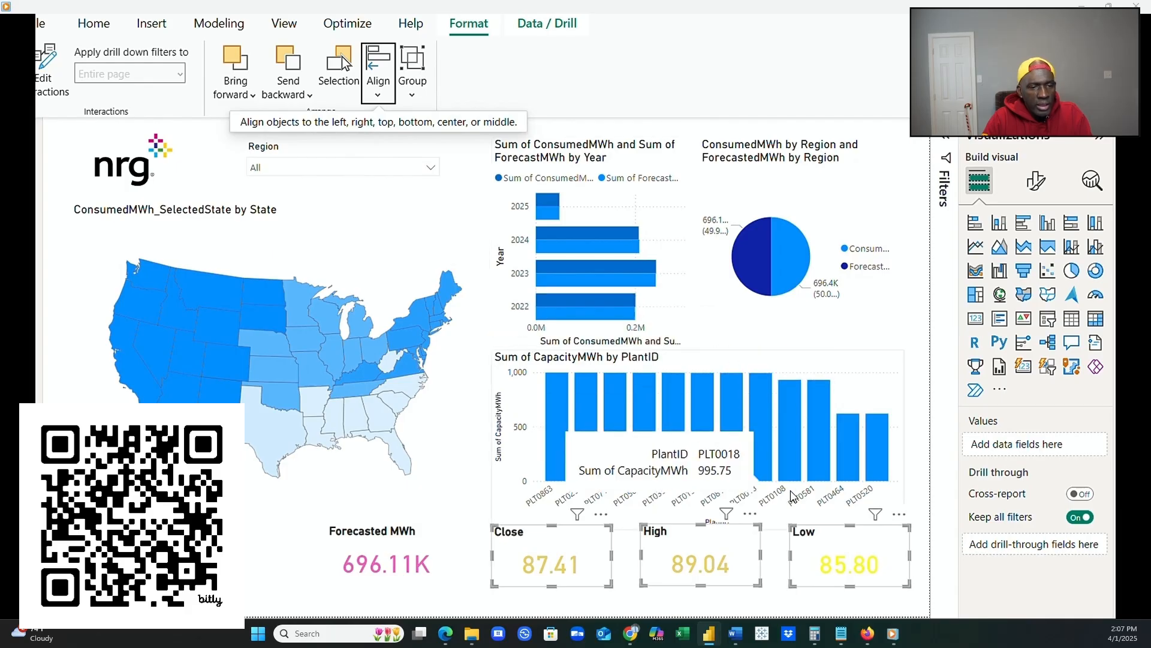
Shorten the capacity by PlantID column chart from its lower edge so it clears the card titles beneath it.
{"action": "left_click", "coordinate": [924, 501]}
{"action": "left_click", "coordinate": [886, 498]}
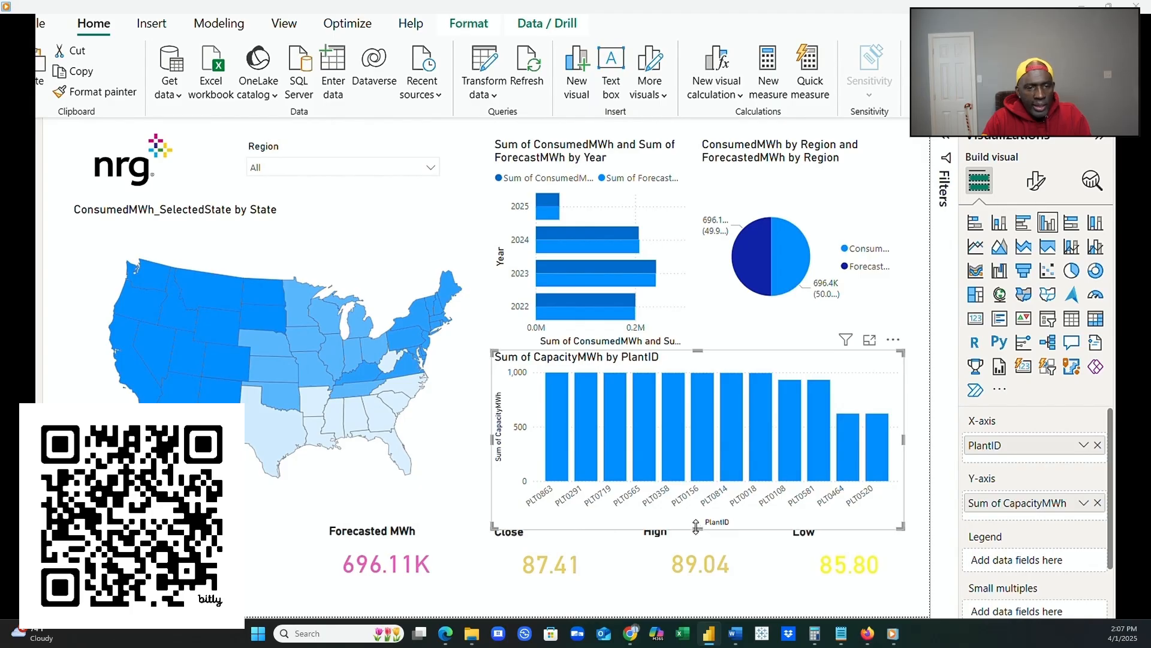
{"action": "mouse_move", "coordinate": [699, 530]}
{"action": "left_mouse_down"}
{"action": "mouse_move", "coordinate": [693, 543]}
{"action": "mouse_move", "coordinate": [692, 508]}
{"action": "mouse_move", "coordinate": [693, 521]}
{"action": "left_mouse_up"}
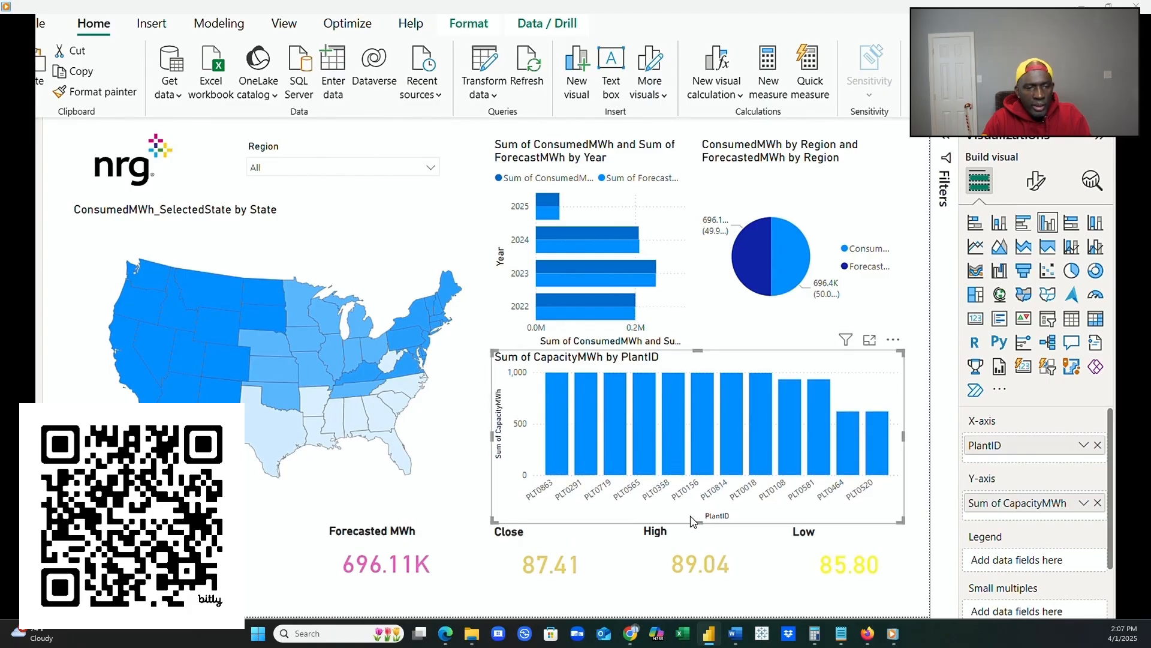
{"action": "left_click", "coordinate": [678, 329]}
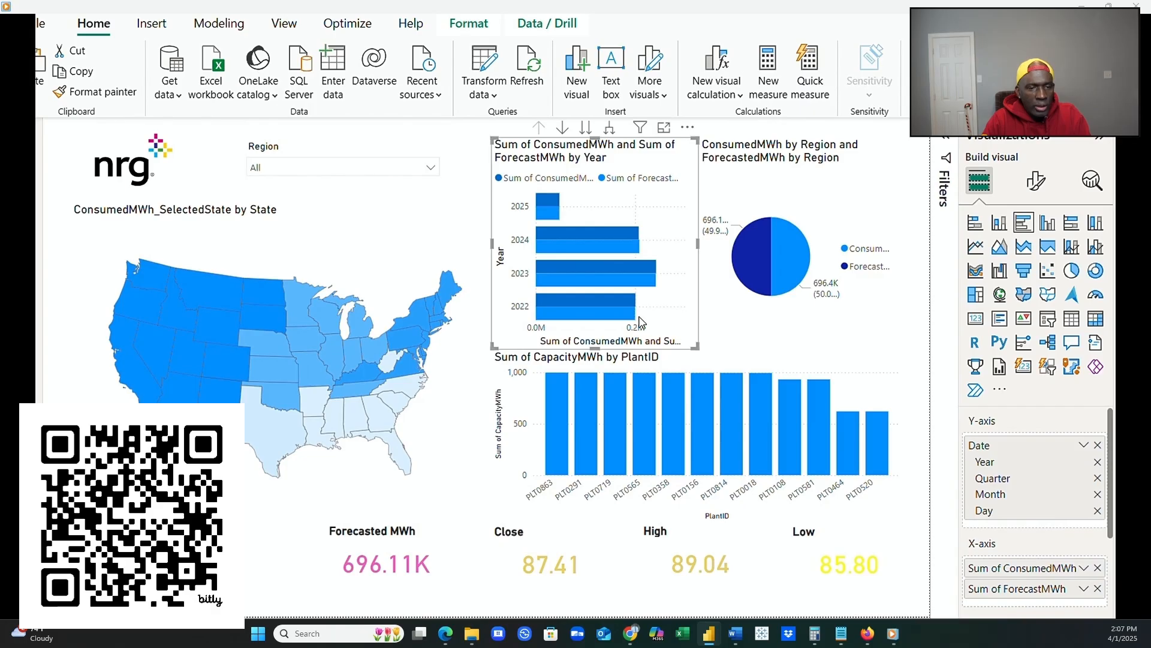
{"action": "left_click", "coordinate": [915, 368]}
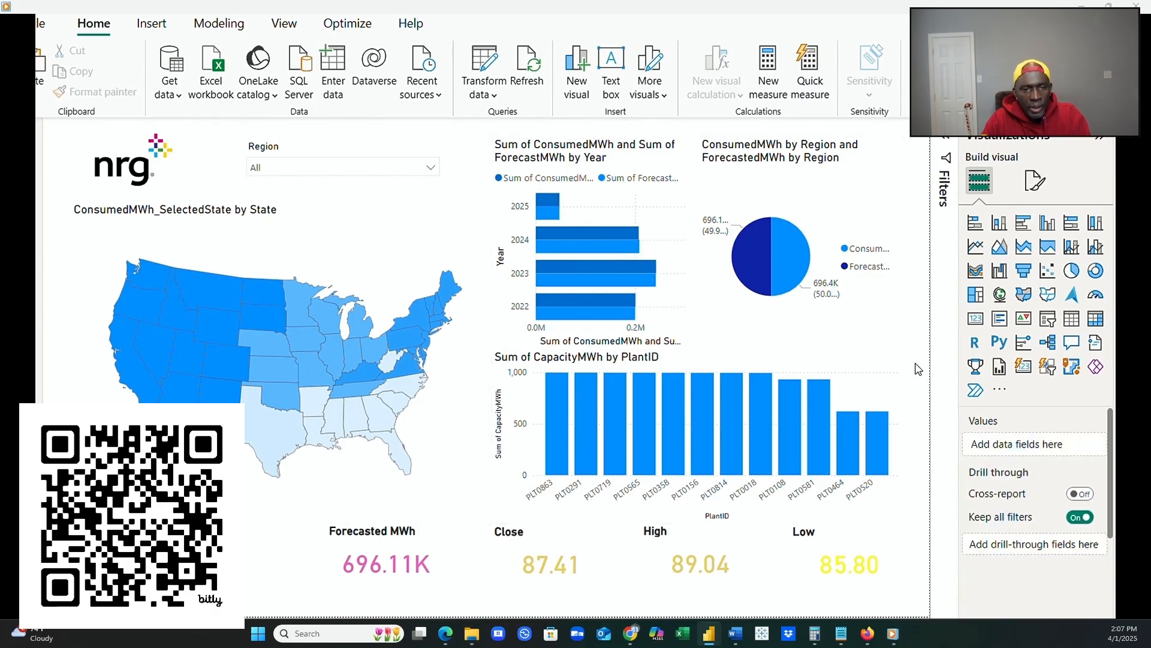
Widen the consumed and forecast MWh by Year bar chart slightly on its left side and shorten it from its upper edge.
{"action": "left_click", "coordinate": [671, 267]}
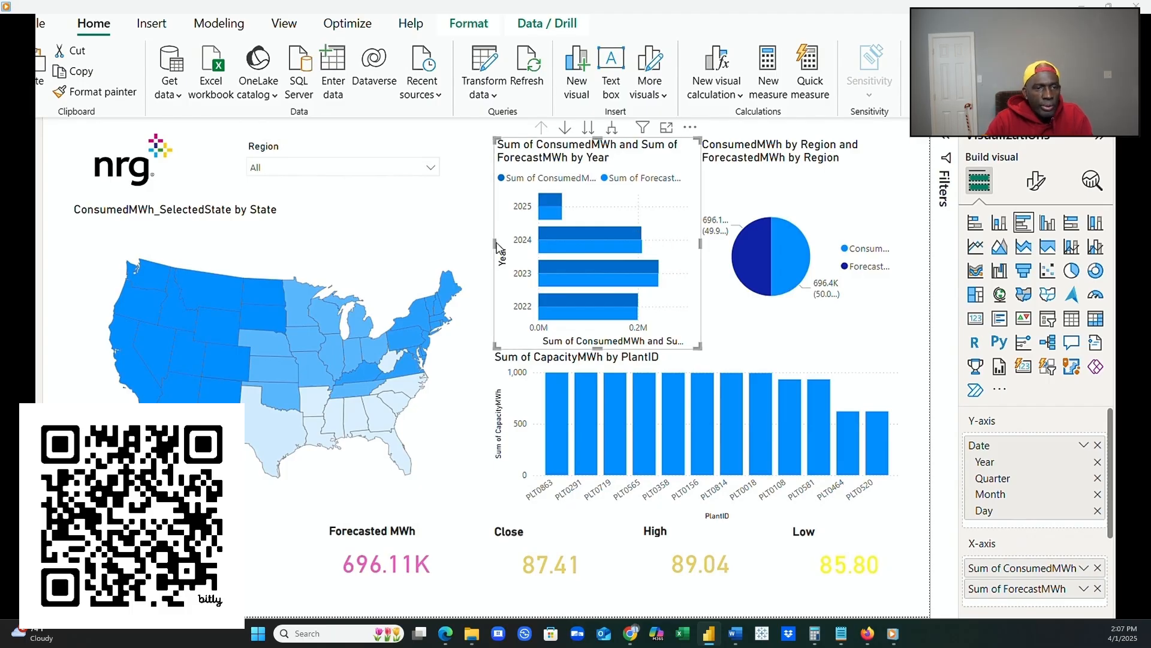
{"action": "left_click_drag", "start_coordinate": [496, 246], "coordinate": [488, 246]}
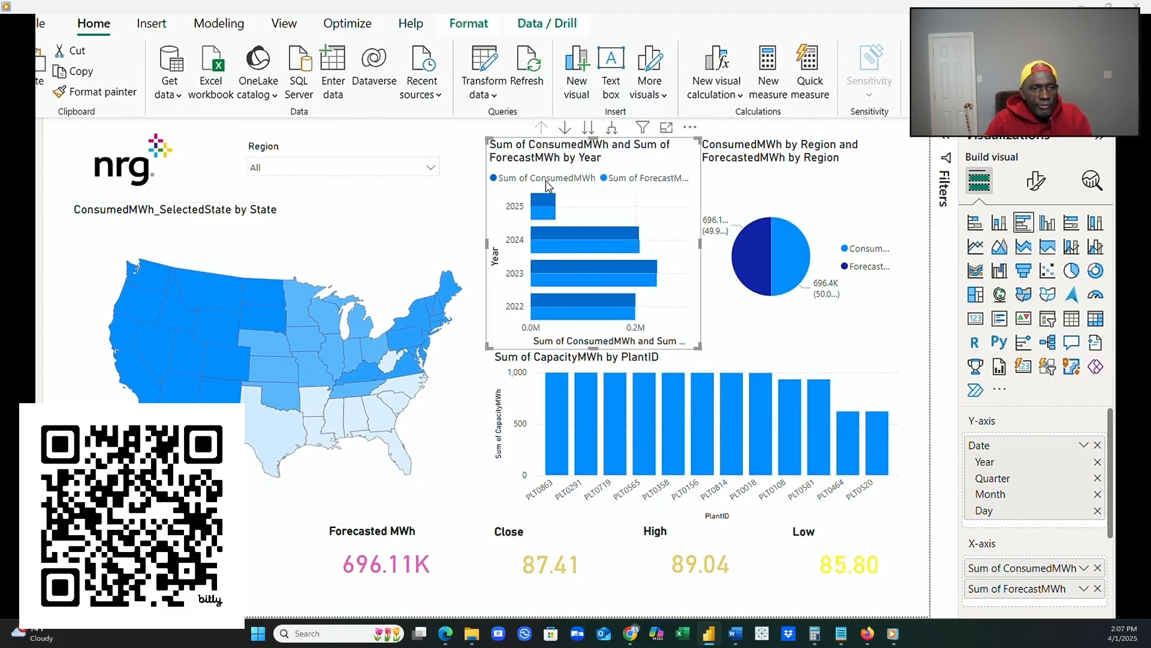
{"action": "left_click_drag", "start_coordinate": [593, 138], "coordinate": [591, 187]}
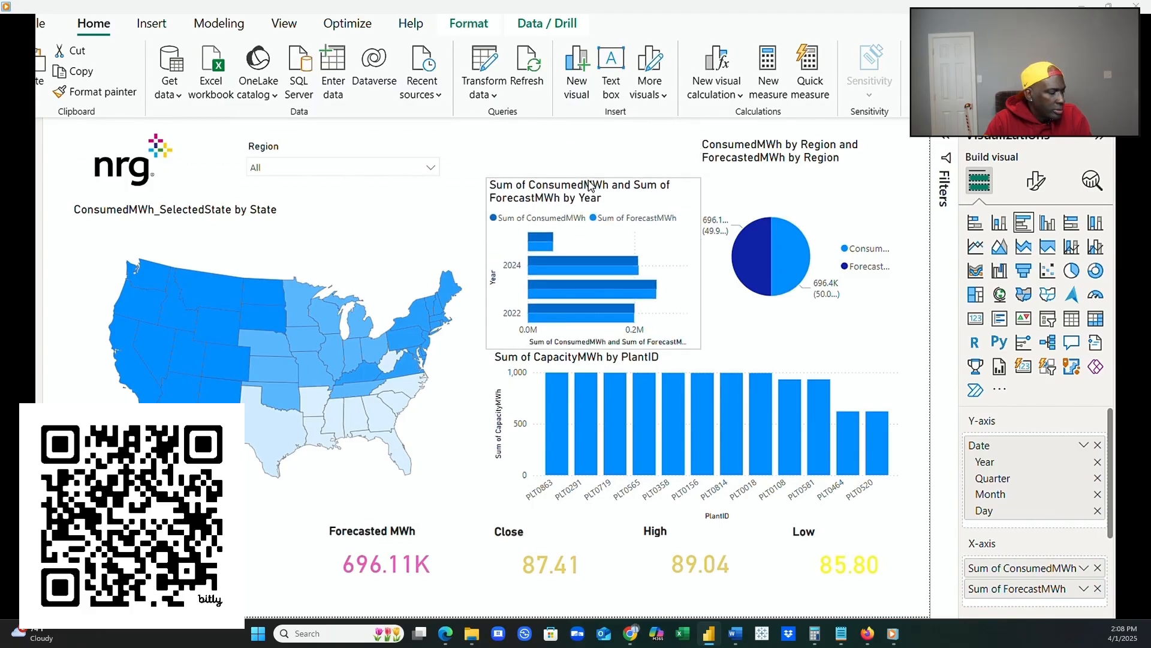
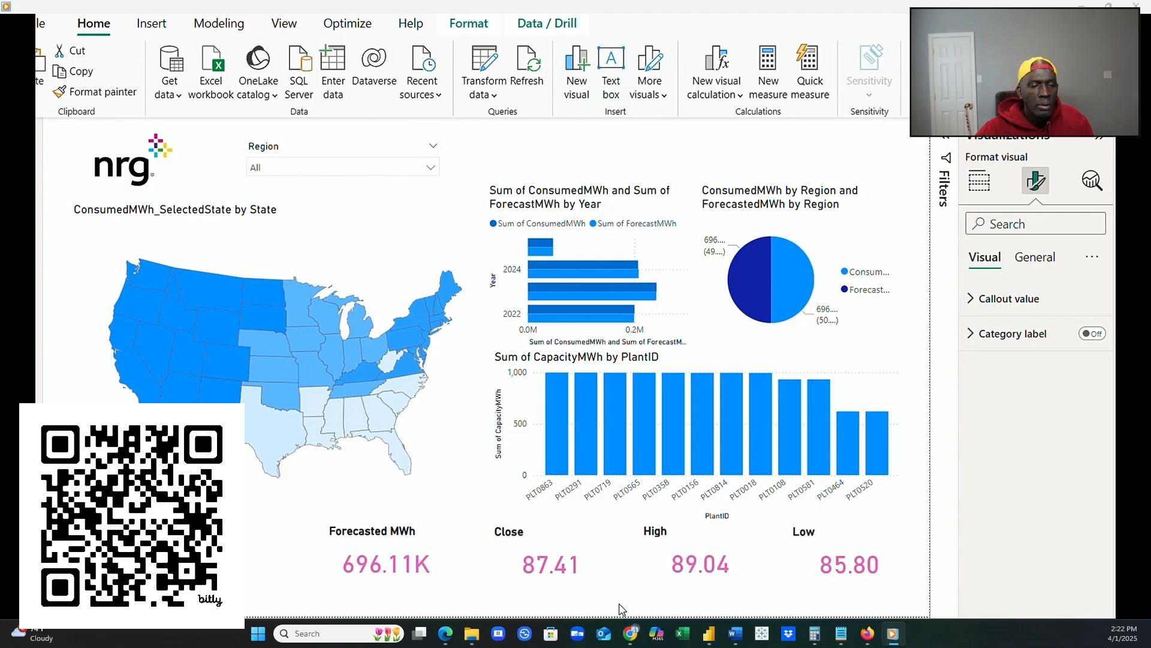
Set the visual border width of the Consumed MWh card to 1 px.
{"action": "mouse_move", "coordinate": [620, 609]}
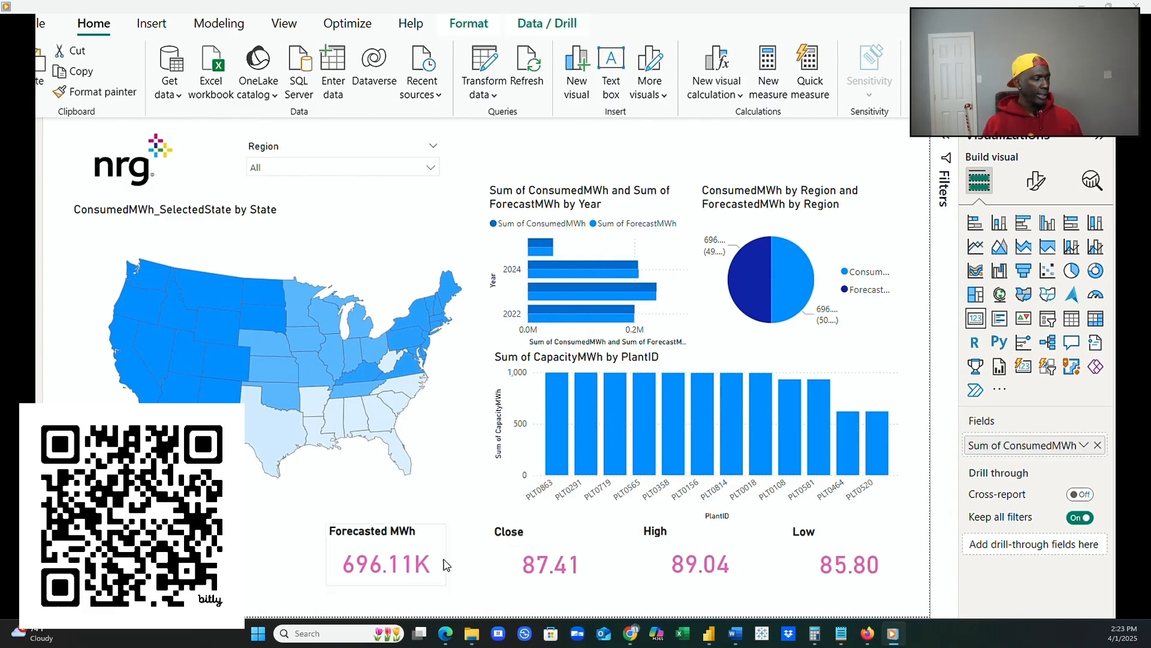
{"action": "left_click", "coordinate": [1036, 181]}
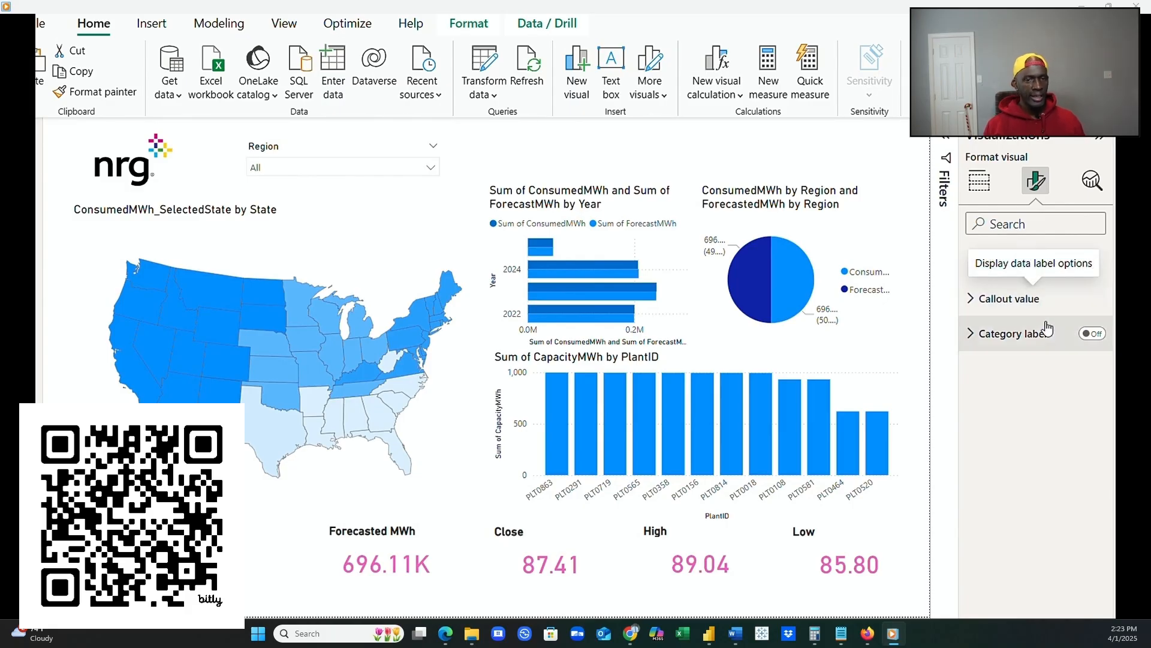
{"action": "left_click", "coordinate": [1046, 264]}
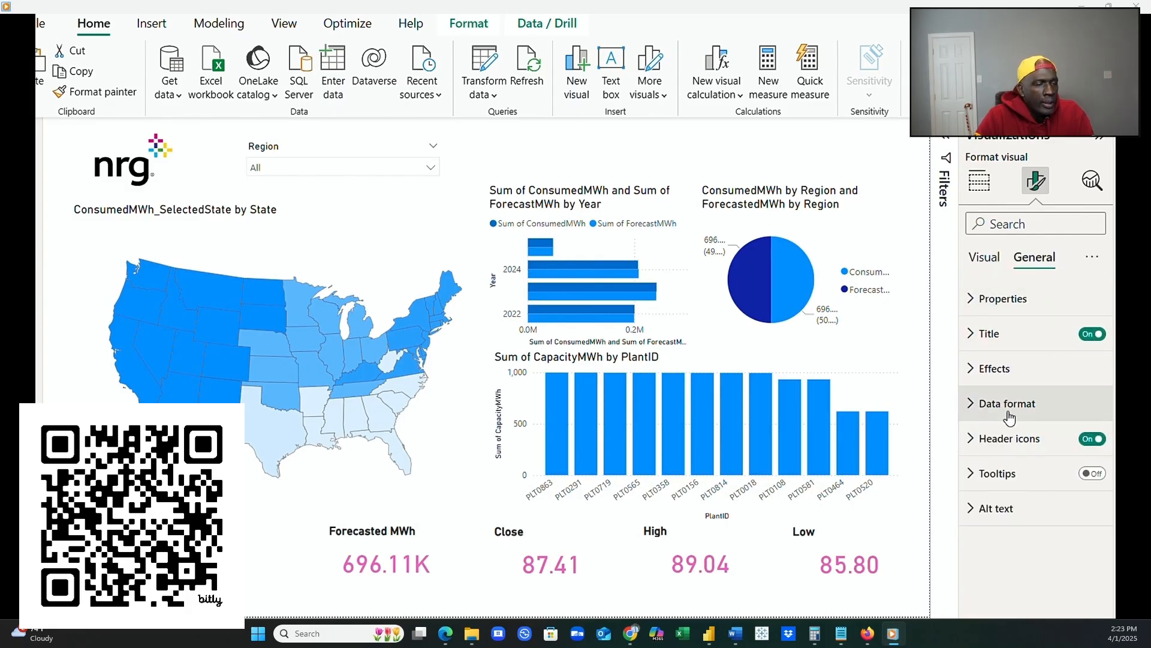
{"action": "left_click", "coordinate": [984, 368]}
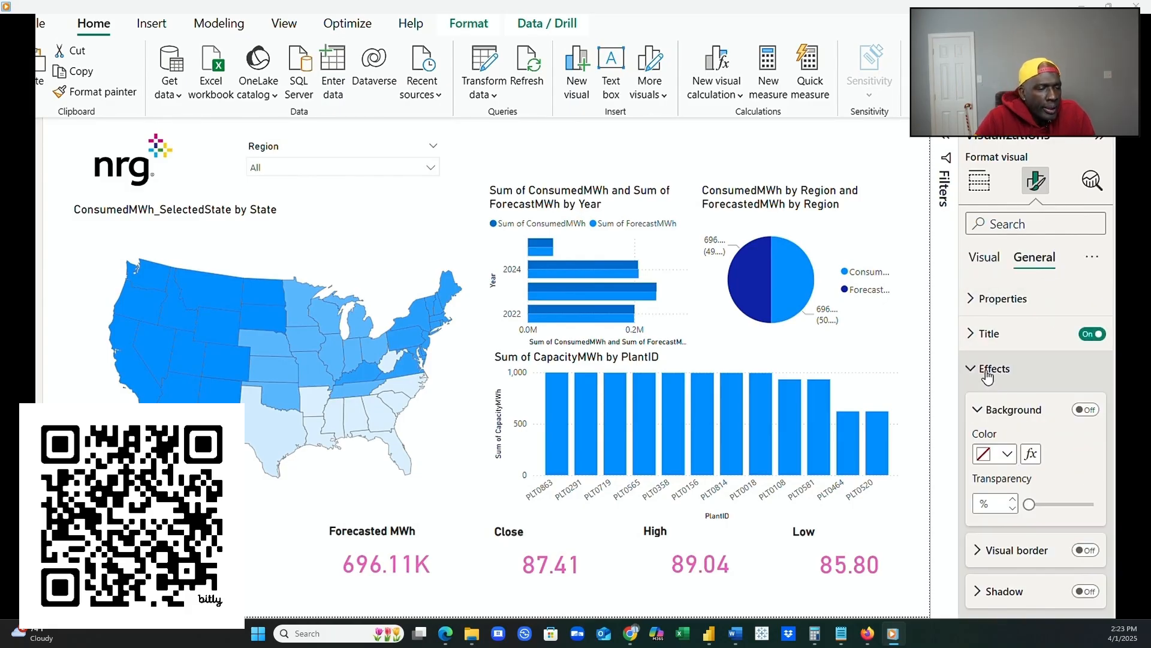
{"action": "left_click", "coordinate": [982, 551]}
{"action": "scroll", "coordinate": [1020, 510], "scroll_direction": "down", "scroll_amount": 4}
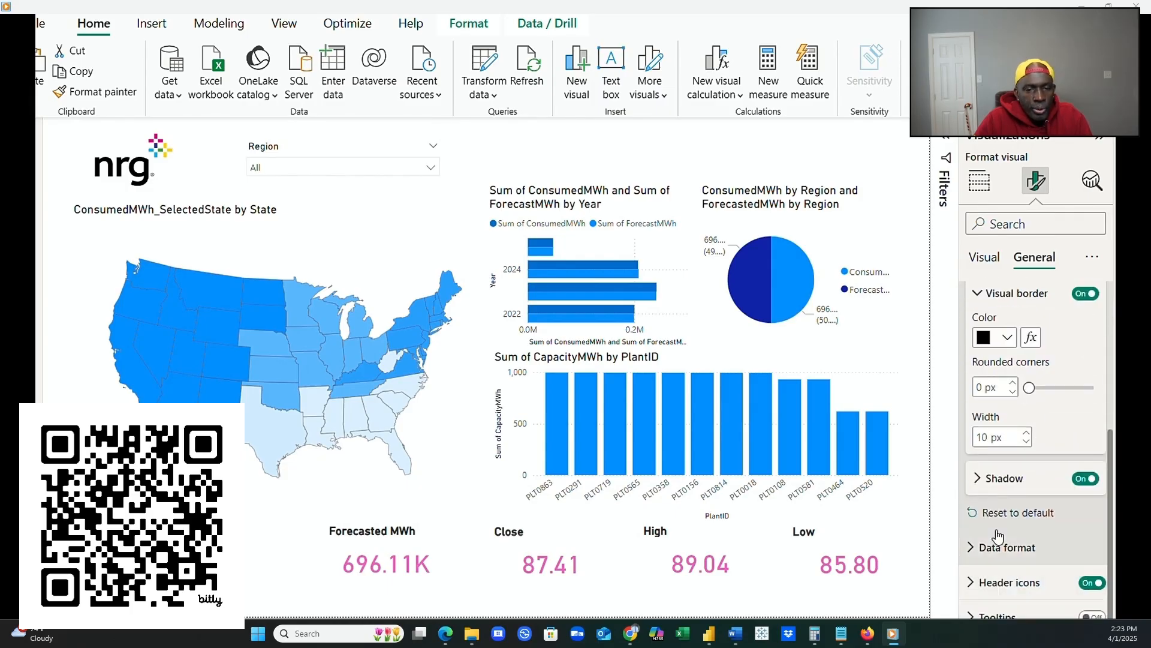
{"action": "left_click", "coordinate": [1027, 442]}
{"action": "left_click", "coordinate": [1028, 442]}
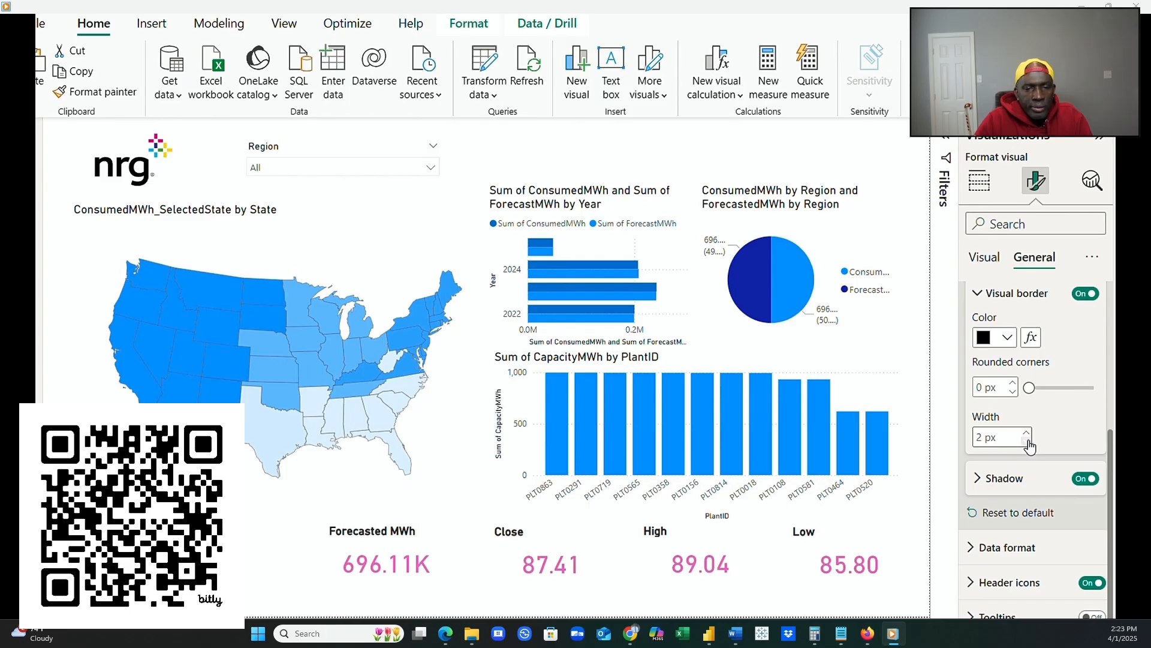
{"action": "left_click", "coordinate": [1027, 442]}
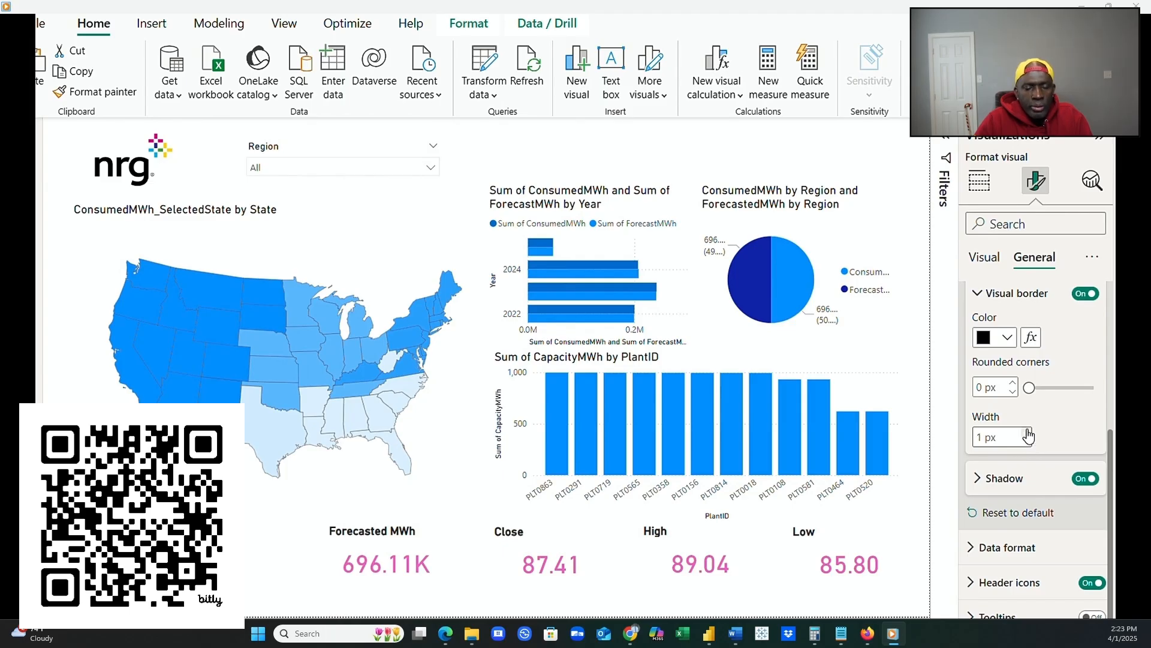
Set the rounded corners of the Consumed MWh card's border to 10 px.
{"action": "left_click", "coordinate": [1014, 382]}
{"action": "left_click", "coordinate": [1013, 384]}
{"action": "left_click", "coordinate": [1013, 384]}
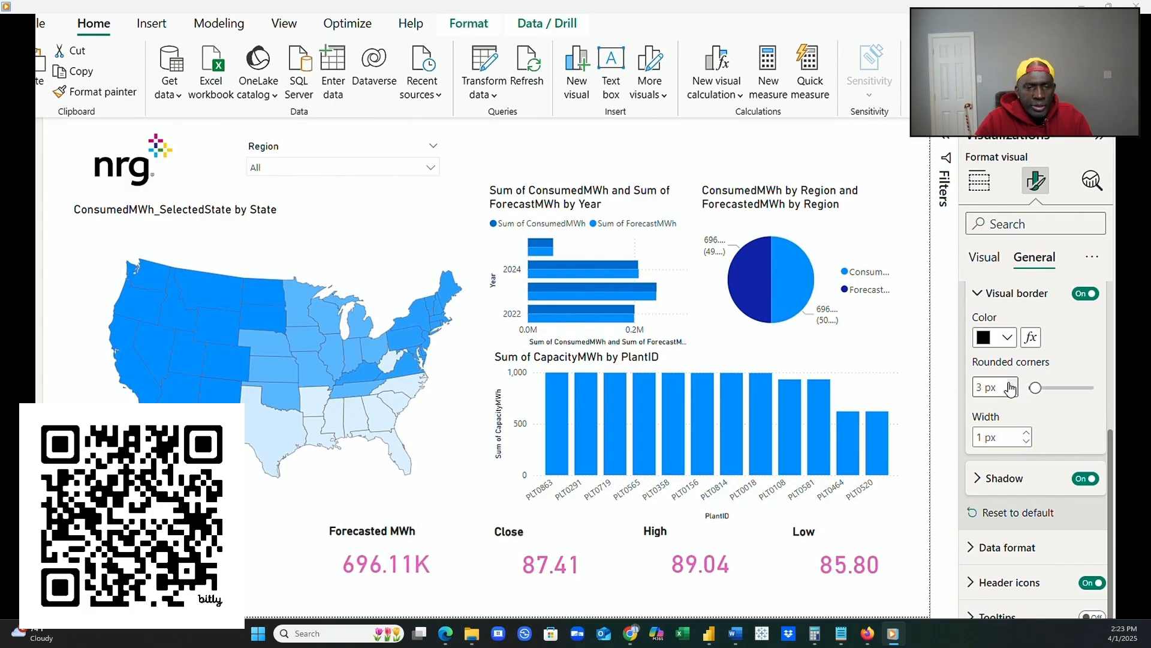
{"action": "left_click", "coordinate": [1013, 383]}
{"action": "left_click", "coordinate": [1011, 384]}
{"action": "left_click", "coordinate": [1012, 383]}
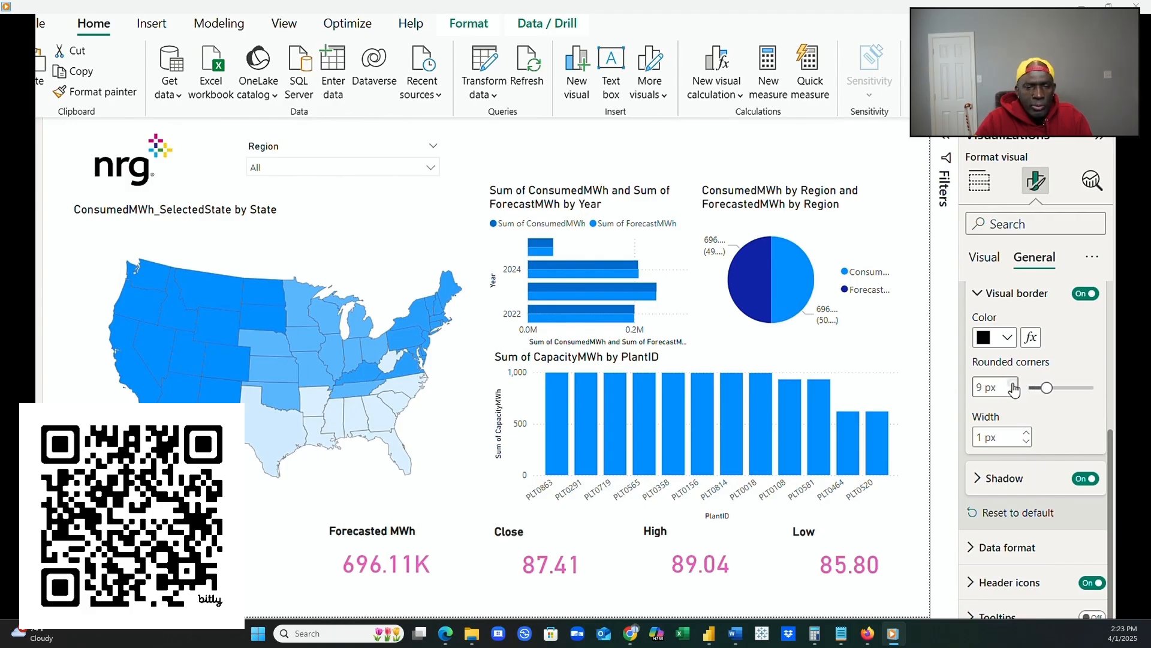
{"action": "left_click", "coordinate": [1013, 384]}
{"action": "left_click", "coordinate": [1012, 384]}
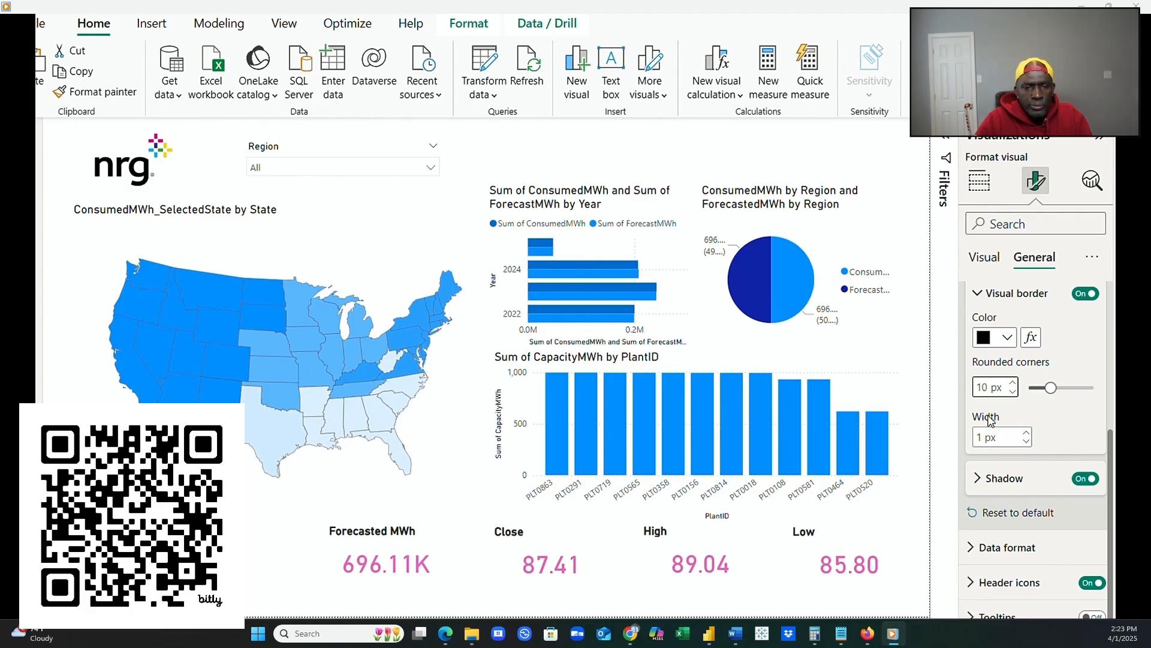
Turn on the Forecasted MWh card's visual border with 10 px rounded corners.
{"action": "left_click", "coordinate": [426, 550]}
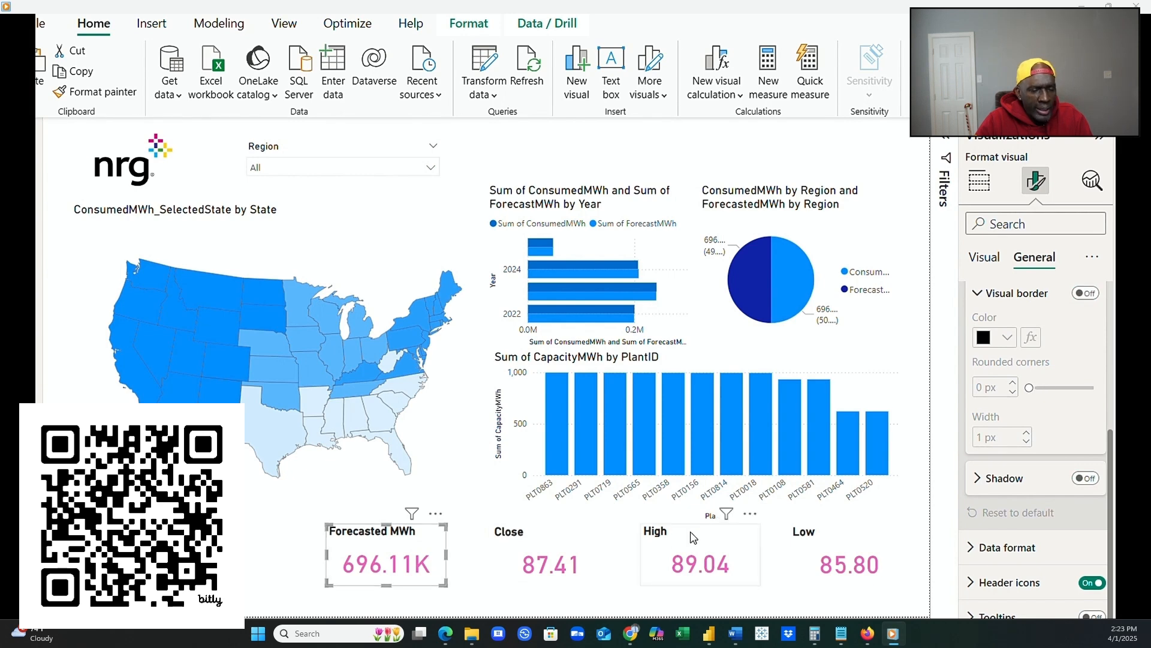
{"action": "left_click", "coordinate": [1087, 293]}
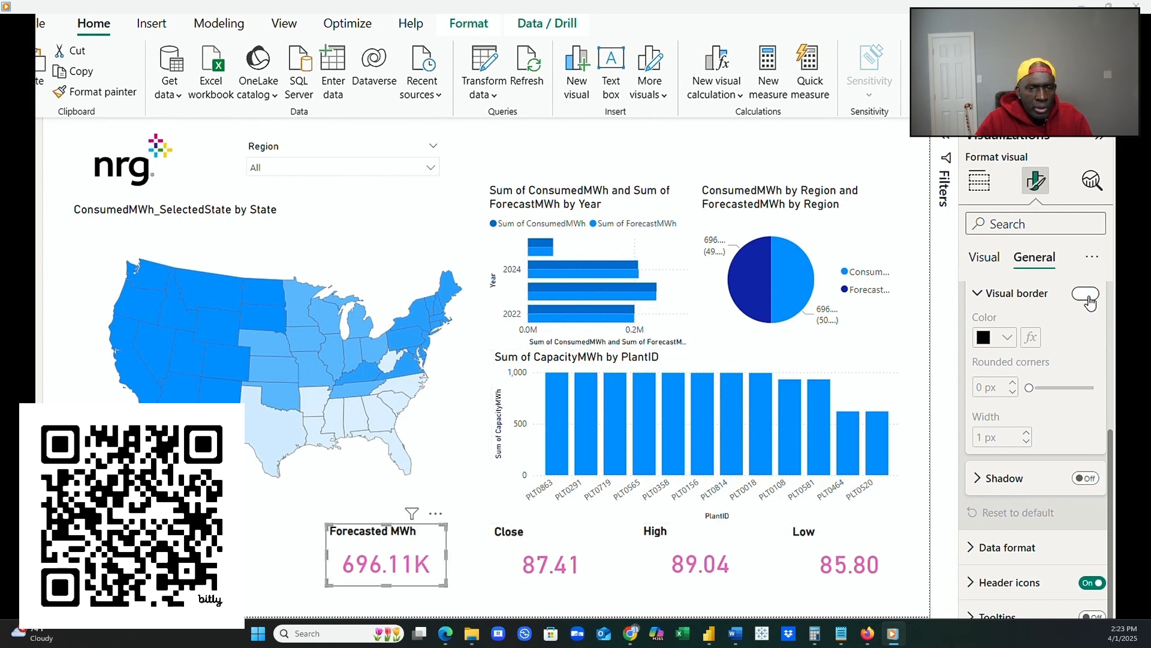
{"action": "left_click", "coordinate": [1013, 384]}
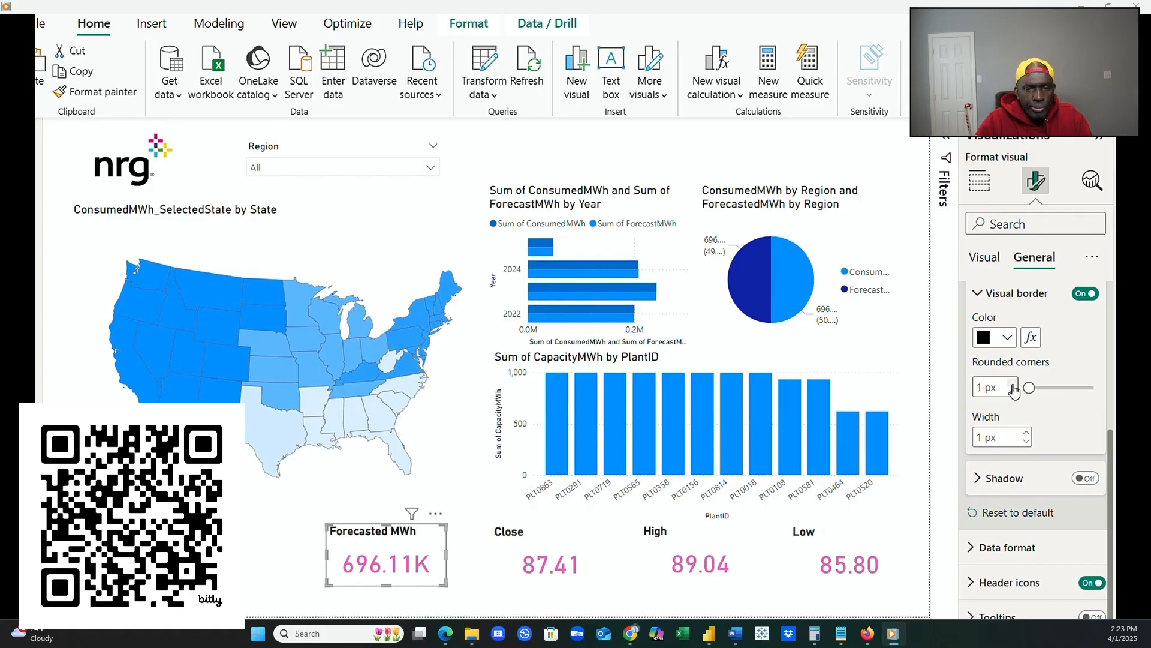
{"action": "left_click", "coordinate": [1013, 384]}
{"action": "left_click", "coordinate": [1013, 384]}
{"action": "left_click", "coordinate": [1014, 384]}
{"action": "left_click", "coordinate": [1014, 384]}
{"action": "left_click", "coordinate": [1014, 384]}
{"action": "left_click", "coordinate": [1013, 383]}
{"action": "left_click", "coordinate": [1013, 384]}
{"action": "left_click", "coordinate": [1013, 384]}
{"action": "left_click", "coordinate": [1014, 383]}
Turn on the shadow effect for the Forecasted MWh card.
{"action": "left_click", "coordinate": [586, 556]}
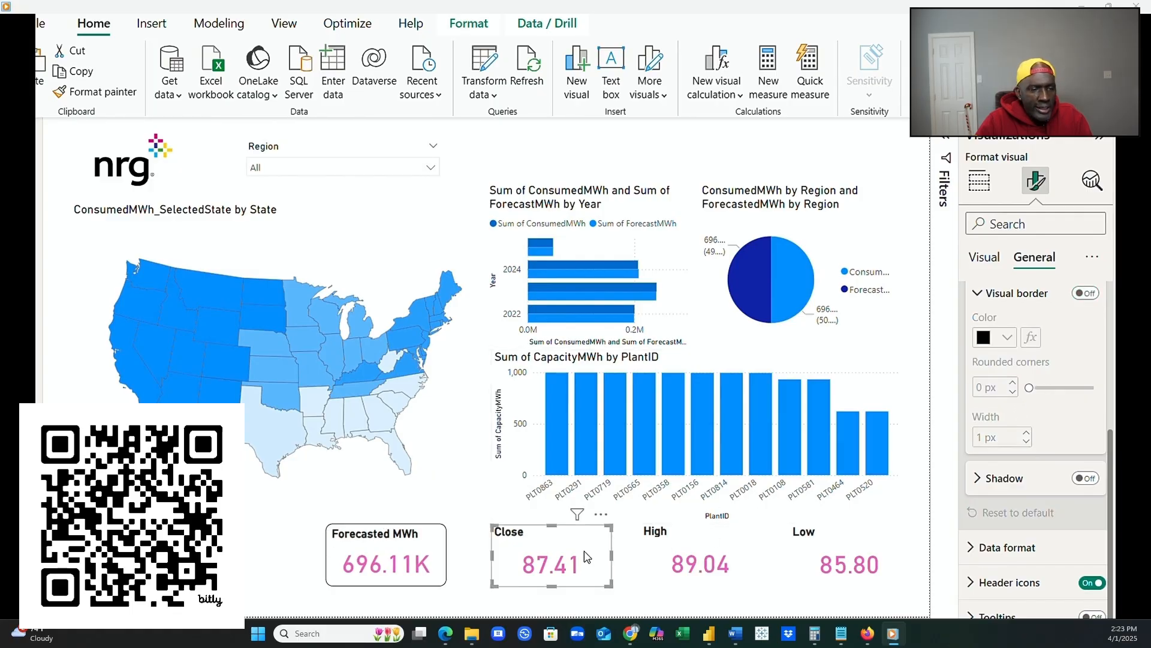
{"action": "left_click", "coordinate": [429, 543]}
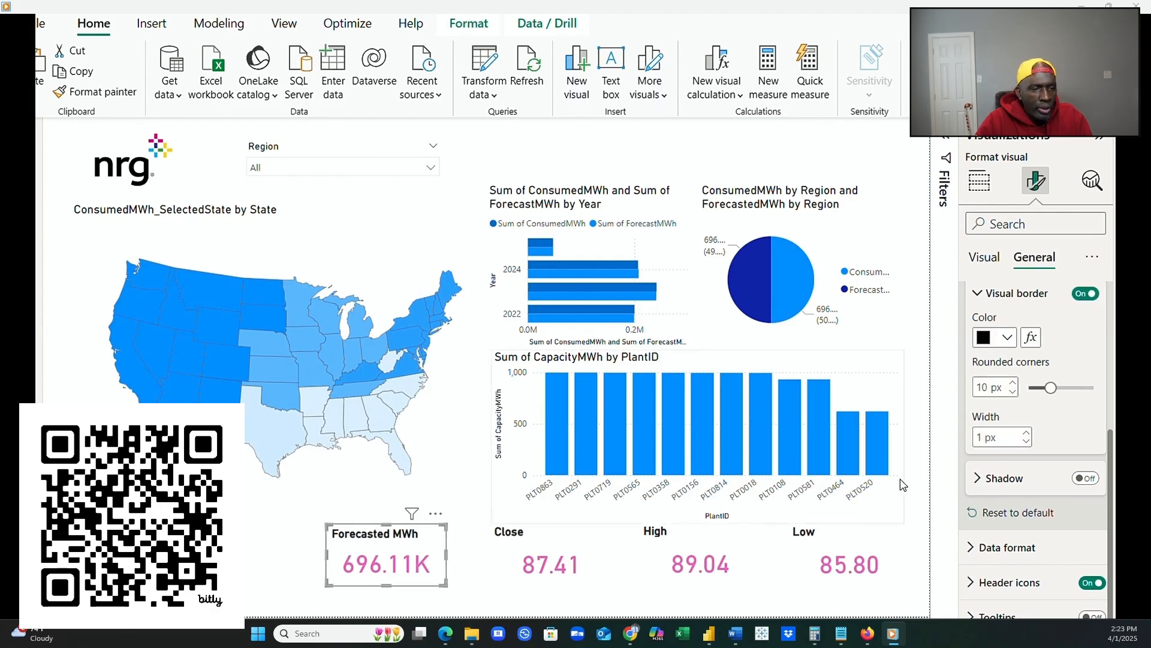
{"action": "left_click", "coordinate": [1085, 479]}
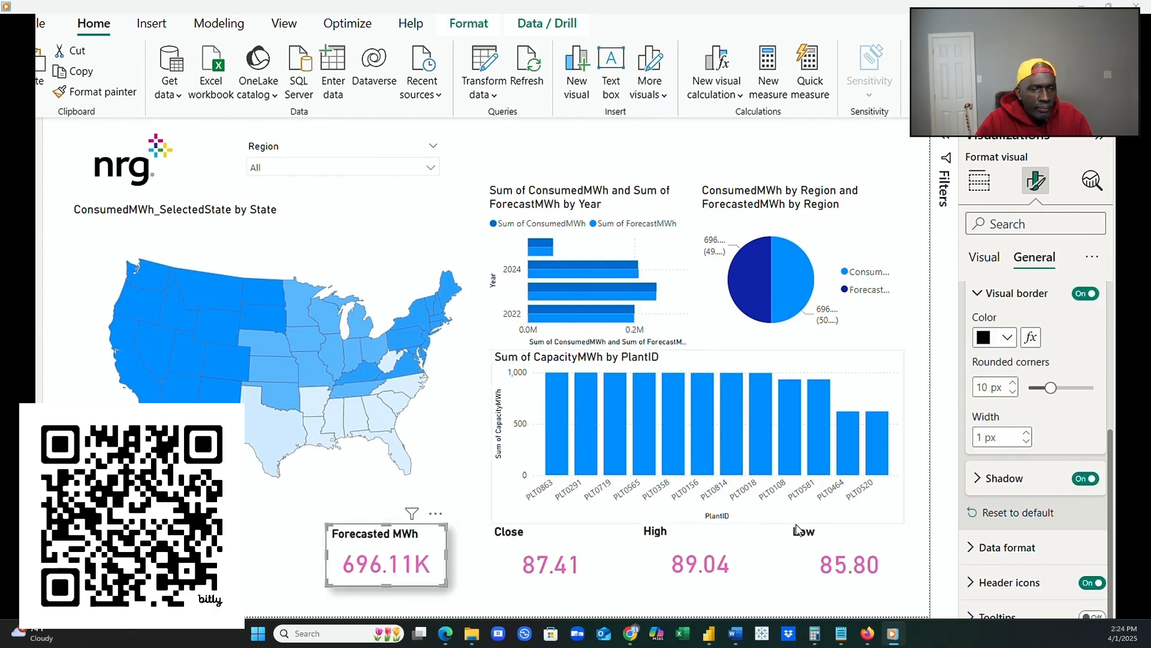
Give the Close card a shadow and a visual border with 9 px rounded corners.
{"action": "left_click", "coordinate": [576, 552]}
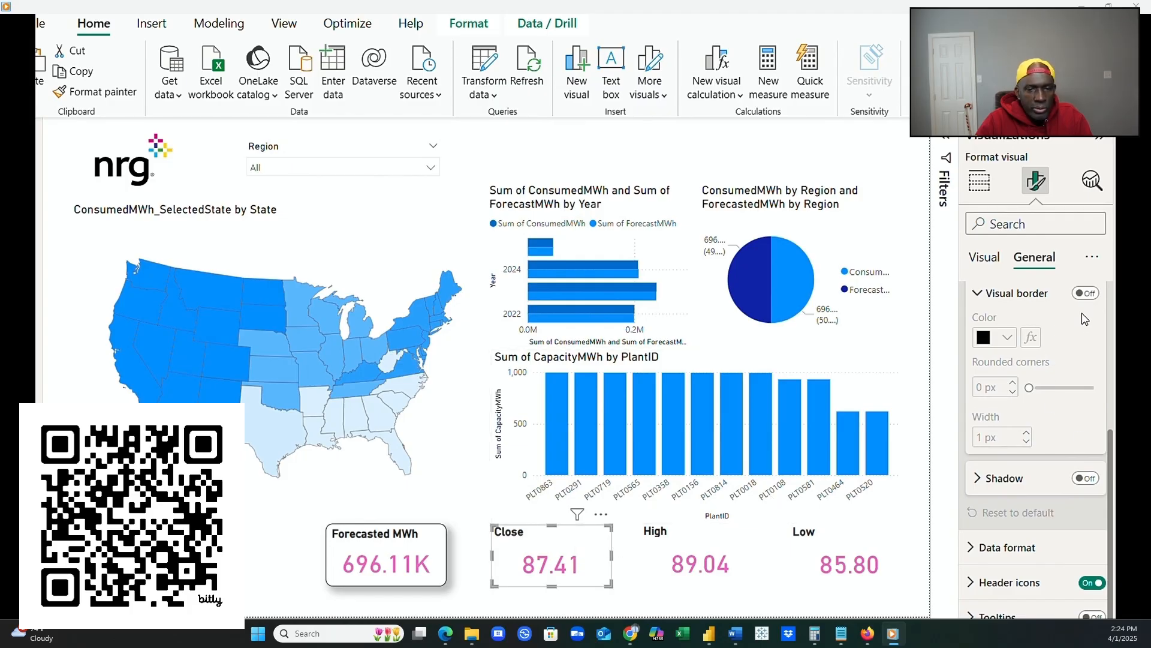
{"action": "left_click", "coordinate": [1086, 295]}
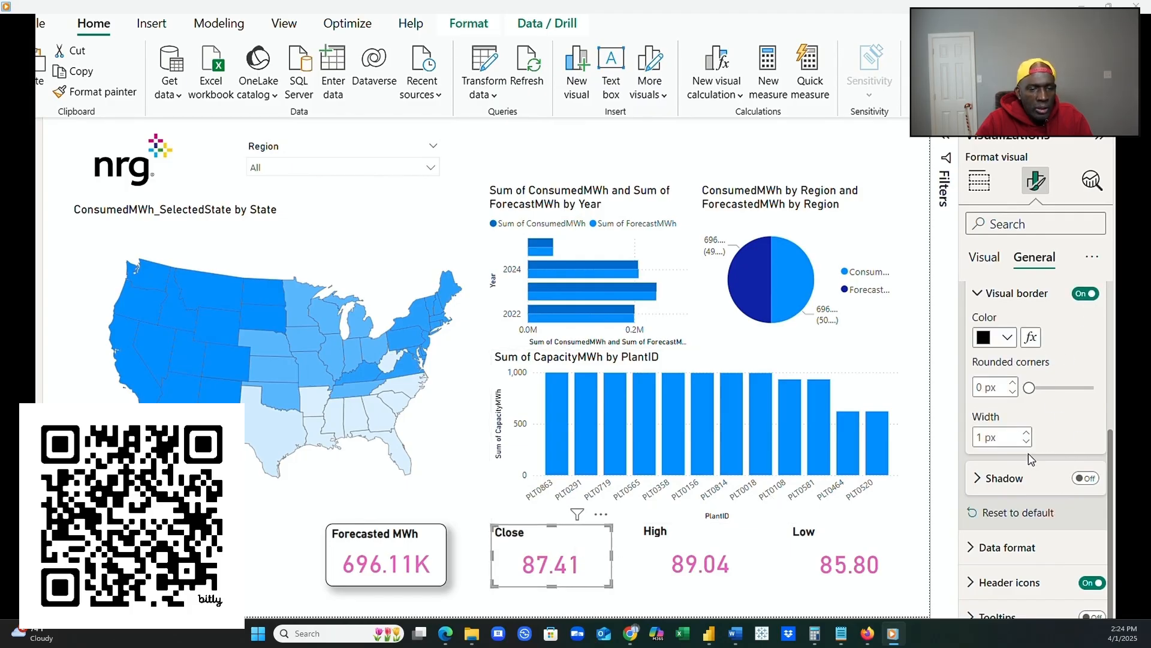
{"action": "left_click", "coordinate": [993, 489]}
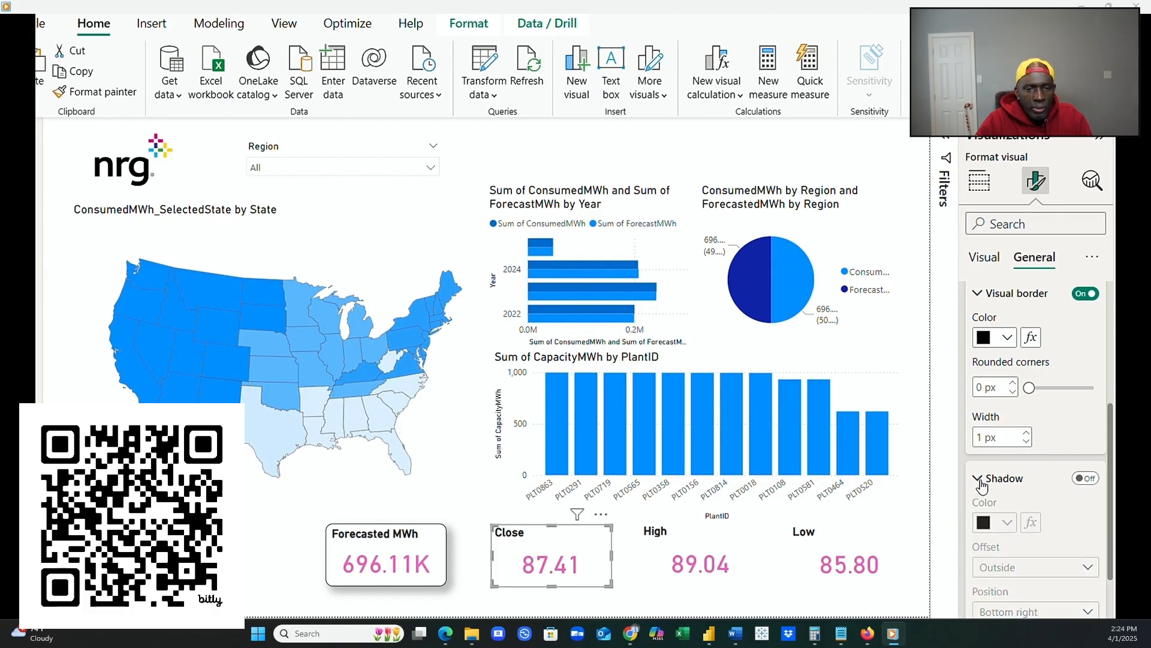
{"action": "left_click", "coordinate": [1086, 478]}
{"action": "left_click", "coordinate": [1013, 383]}
{"action": "left_click", "coordinate": [1013, 382]}
{"action": "left_click", "coordinate": [1013, 382]}
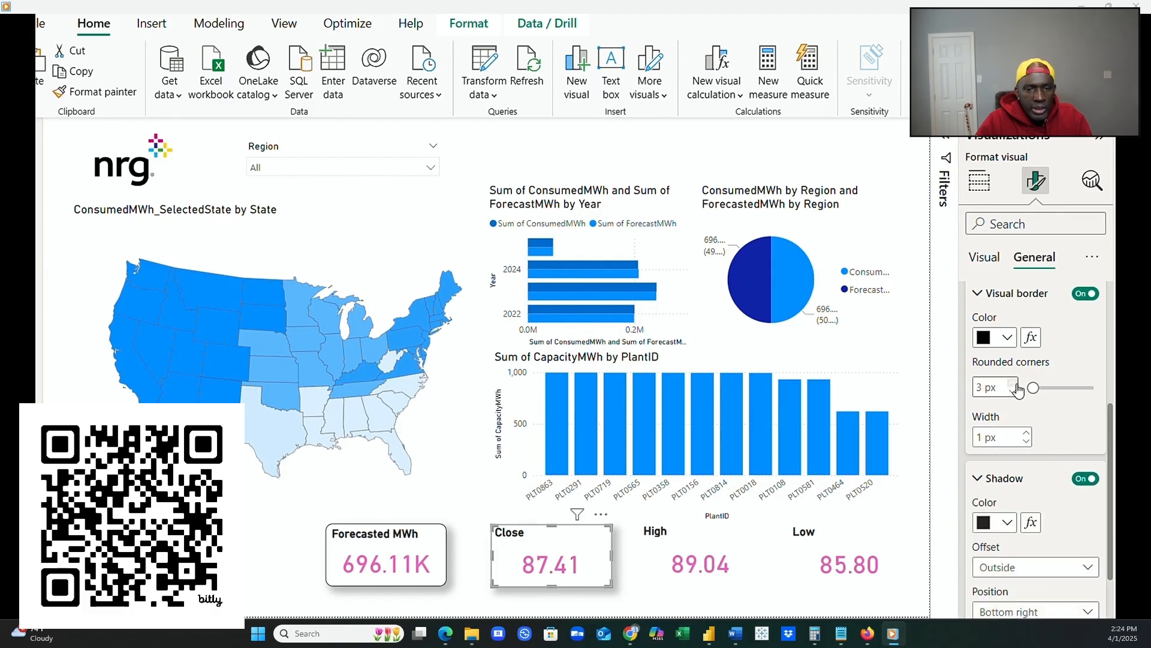
{"action": "left_click", "coordinate": [1013, 382]}
{"action": "left_click", "coordinate": [1013, 383]}
{"action": "left_click", "coordinate": [1016, 385]}
{"action": "left_click", "coordinate": [1016, 385]}
{"action": "left_click", "coordinate": [1016, 385]}
{"action": "left_click", "coordinate": [1016, 385]}
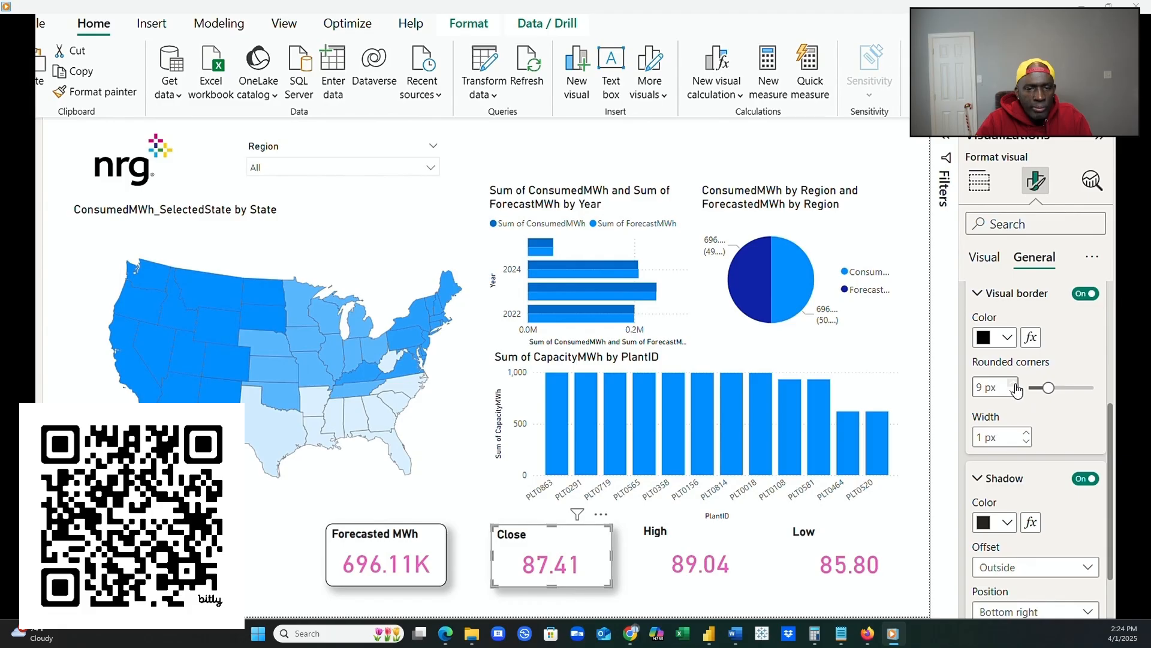
Give the High card a visual border with 10 px rounded corners and a shadow.
{"action": "left_click", "coordinate": [741, 547]}
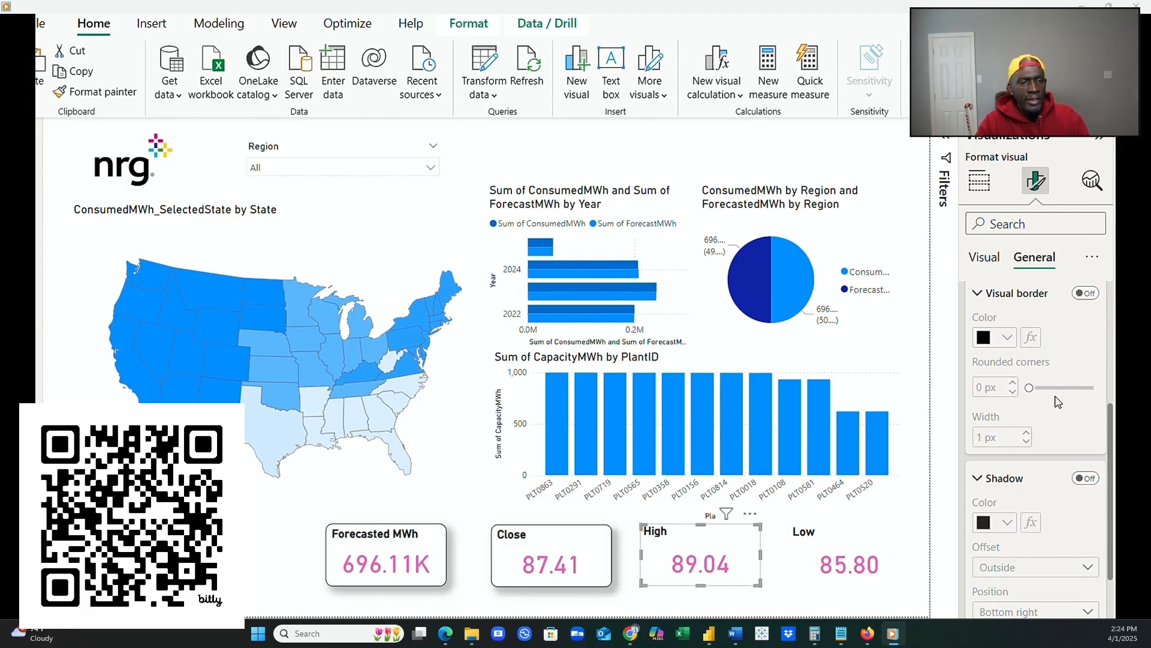
{"action": "left_click", "coordinate": [1091, 295]}
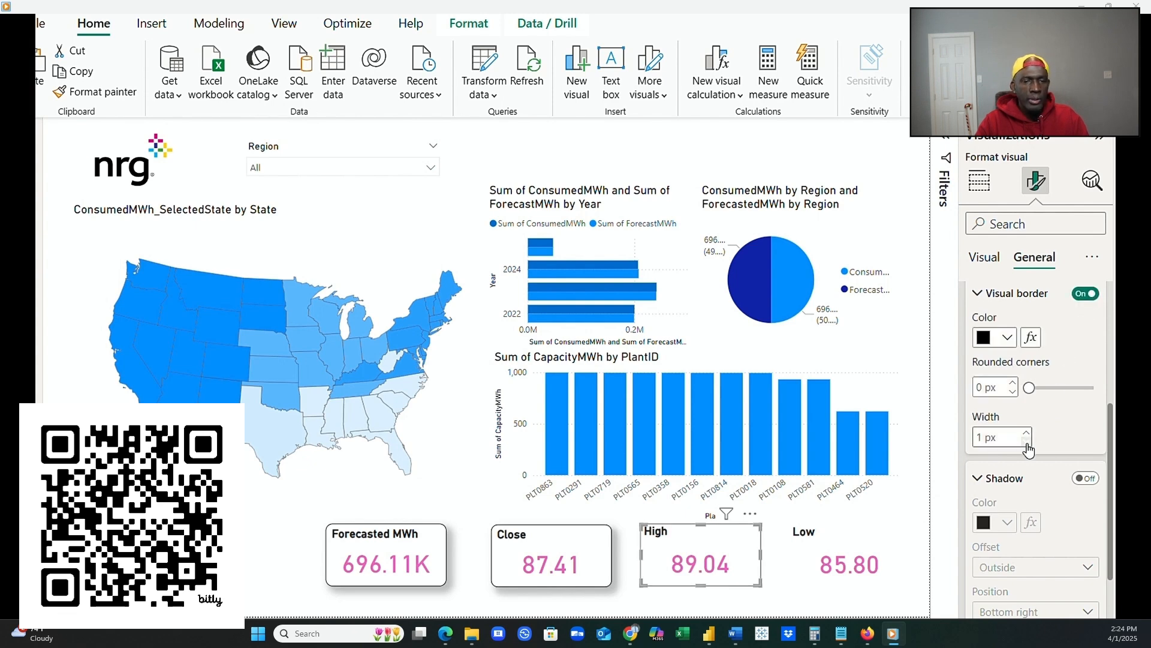
{"action": "left_click", "coordinate": [1014, 384]}
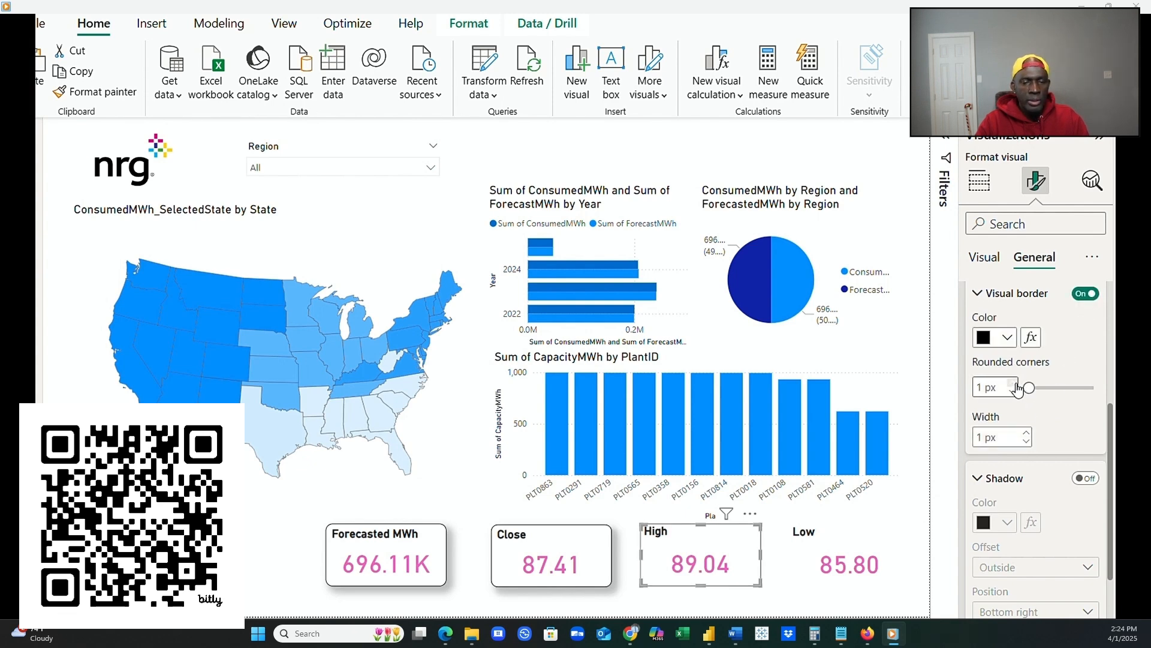
{"action": "left_click", "coordinate": [1014, 384]}
{"action": "left_click", "coordinate": [1014, 384]}
{"action": "left_click", "coordinate": [1014, 383]}
{"action": "left_click", "coordinate": [1014, 384]}
{"action": "left_click", "coordinate": [1014, 384]}
{"action": "left_click", "coordinate": [1014, 384]}
{"action": "left_click", "coordinate": [1014, 384]}
{"action": "left_click", "coordinate": [1014, 384]}
{"action": "left_click", "coordinate": [1014, 383]}
{"action": "left_click", "coordinate": [1014, 384]}
{"action": "left_click", "coordinate": [1013, 392]}
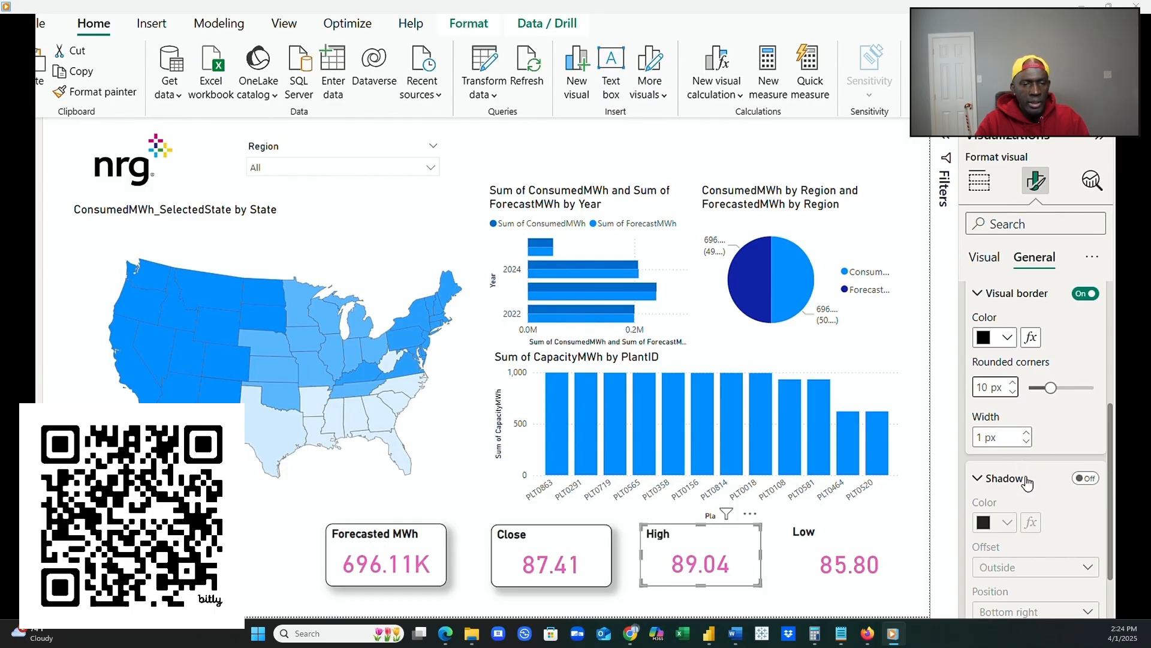
{"action": "left_click", "coordinate": [1086, 478]}
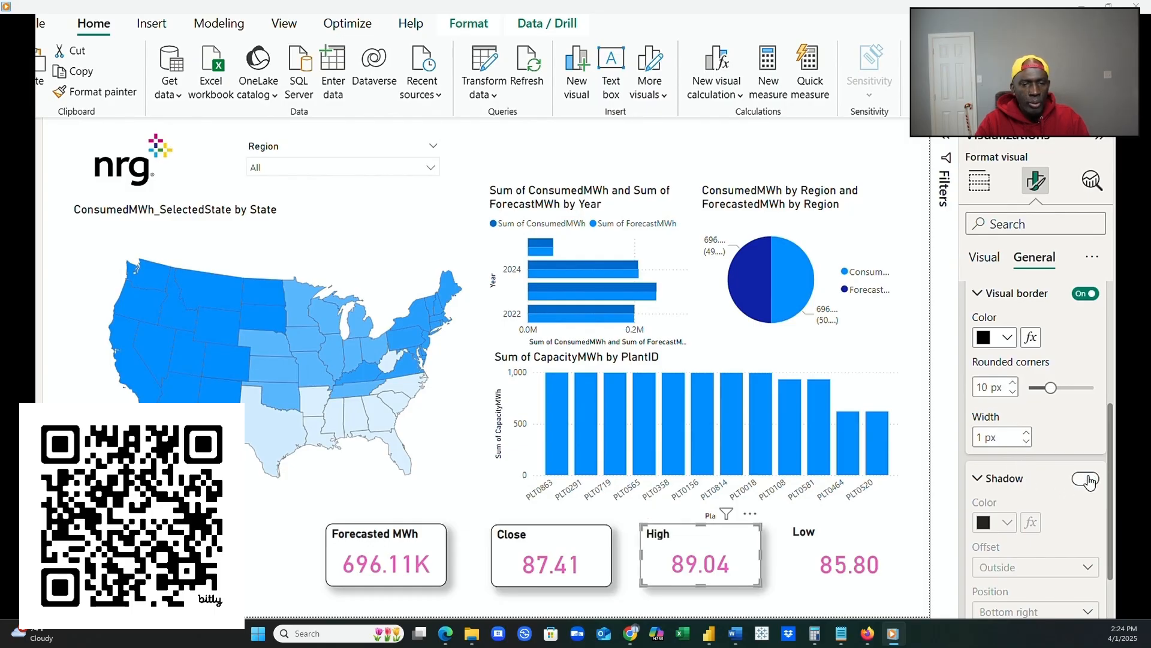
Give the Low card a visual border with 10 px rounded corners and a shadow, and deselect the card.
{"action": "left_click", "coordinate": [887, 543]}
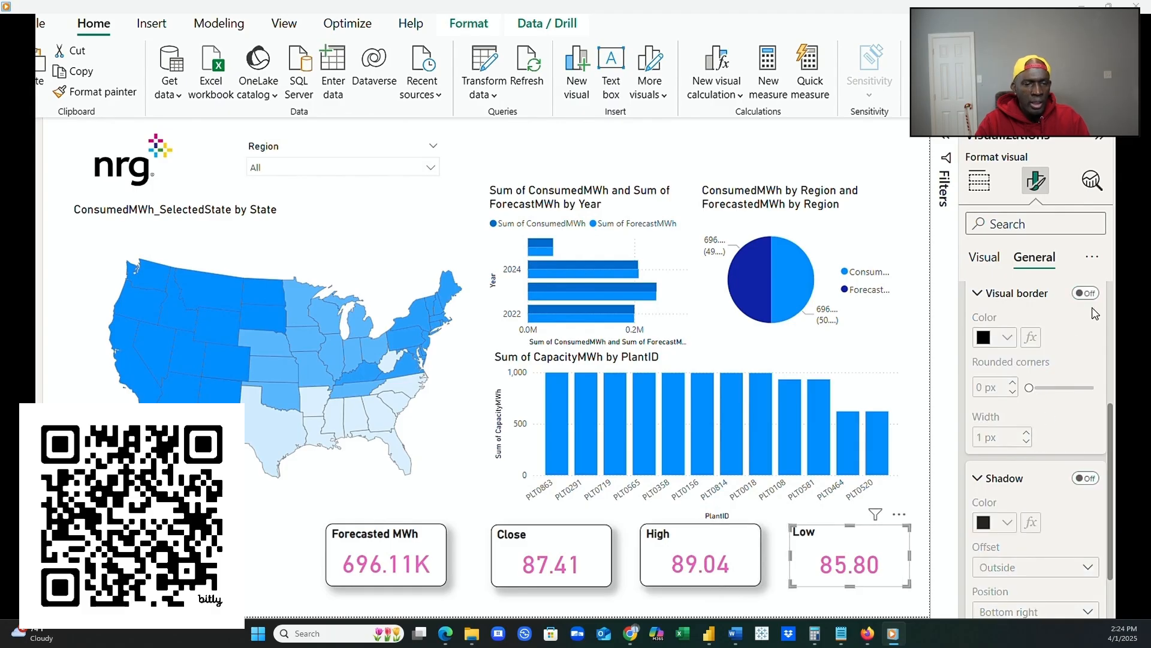
{"action": "left_click", "coordinate": [1086, 293]}
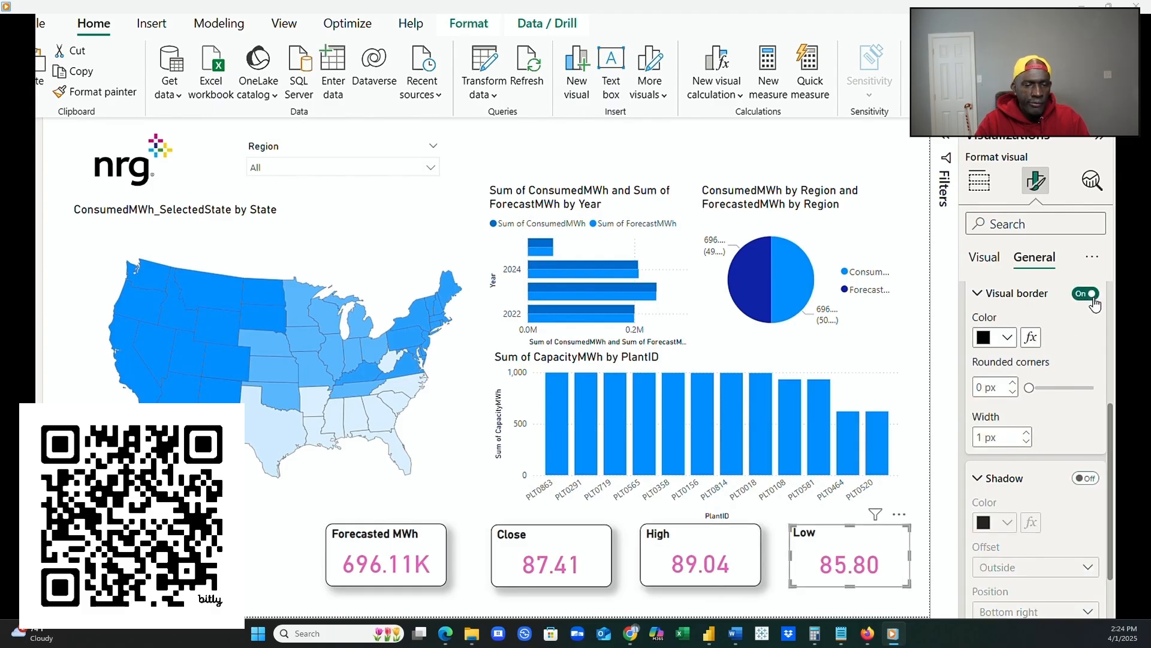
{"action": "left_click", "coordinate": [1013, 381]}
{"action": "left_click", "coordinate": [1013, 381]}
{"action": "left_click", "coordinate": [1012, 382]}
{"action": "left_click", "coordinate": [1013, 381]}
{"action": "left_click", "coordinate": [1012, 381]}
{"action": "left_click", "coordinate": [1014, 382]}
{"action": "left_click", "coordinate": [1014, 382]}
{"action": "left_click", "coordinate": [1014, 382]}
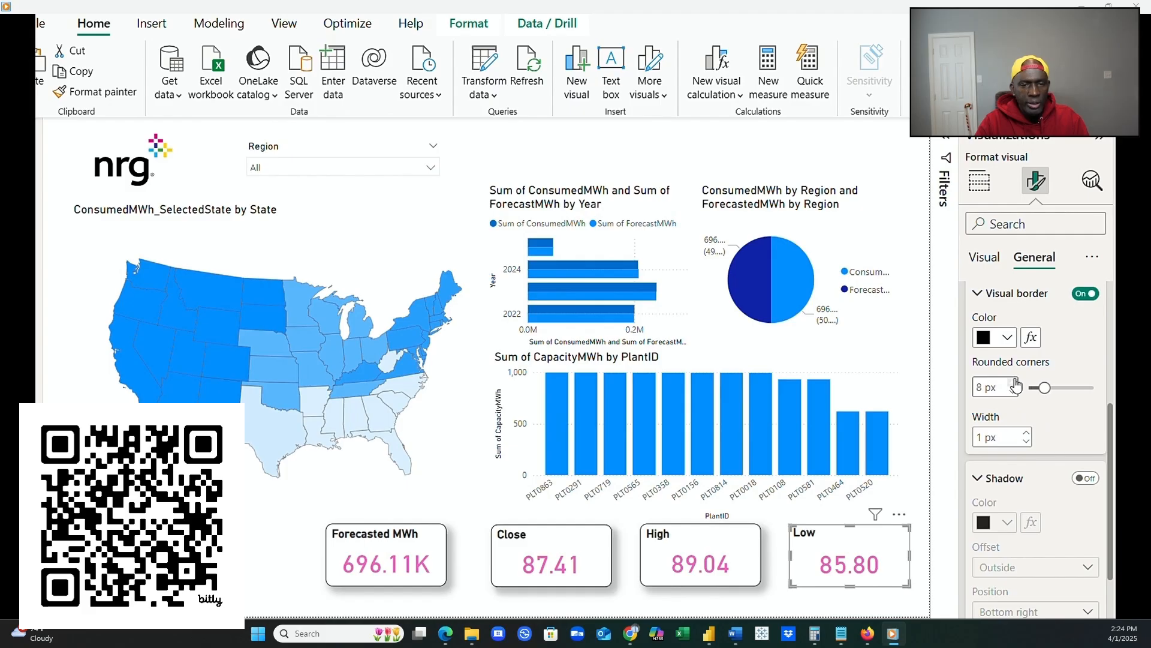
{"action": "left_click", "coordinate": [1014, 382]}
{"action": "left_click", "coordinate": [1085, 478]}
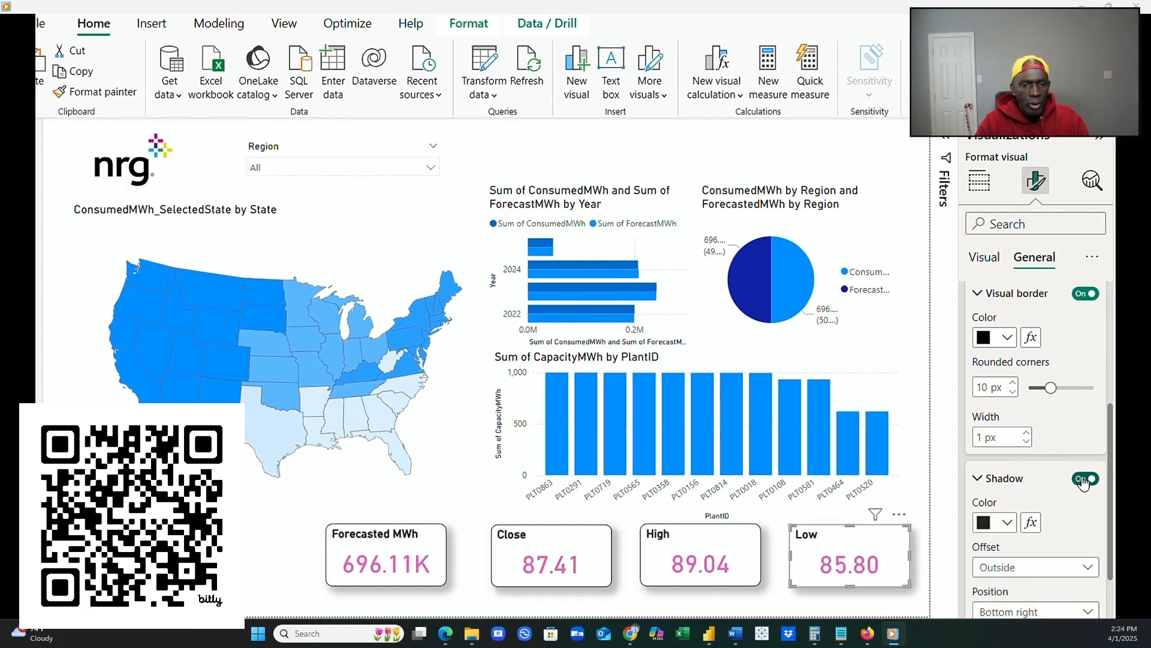
{"action": "left_click", "coordinate": [922, 495]}
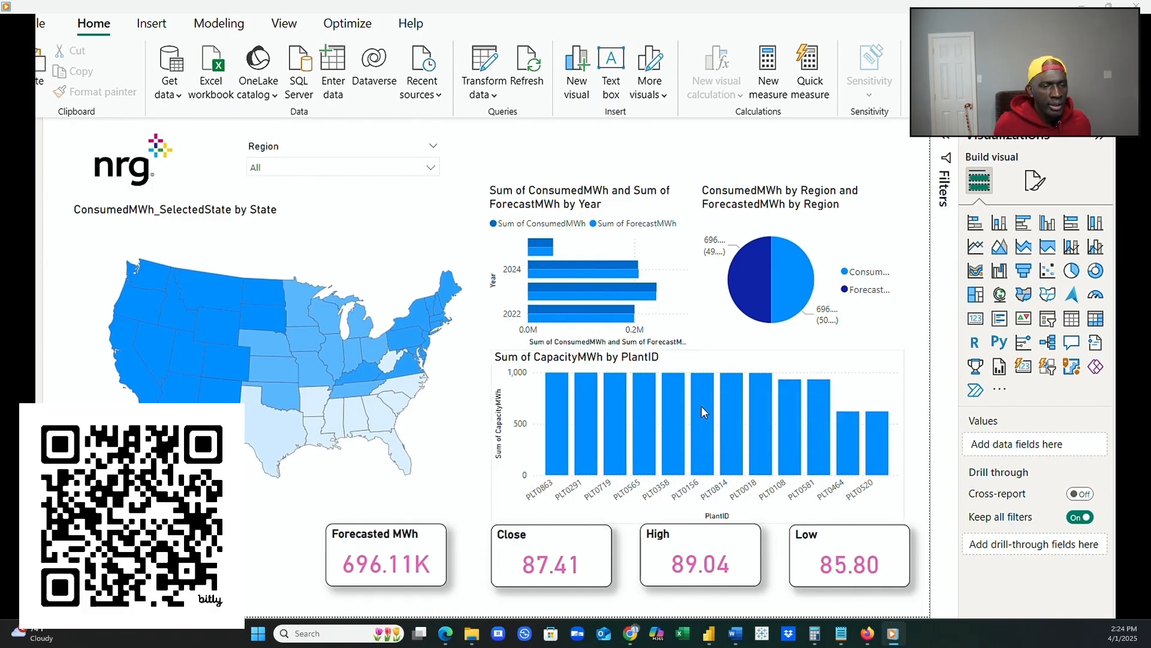
{"action": "left_click", "coordinate": [462, 426]}
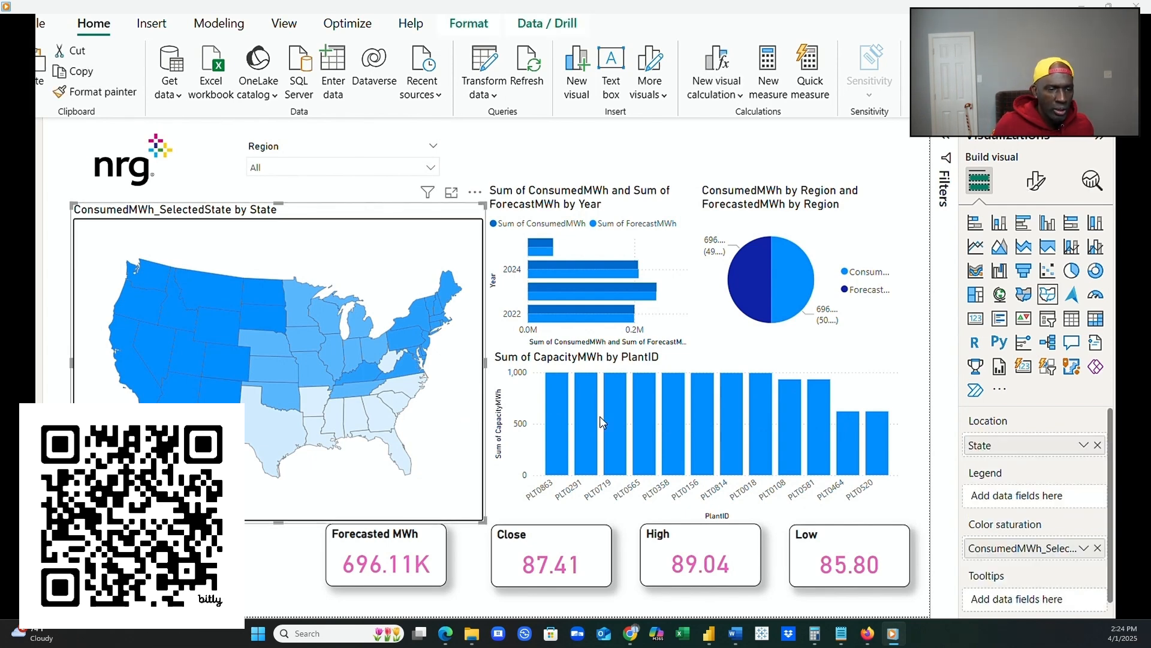
{"action": "left_click", "coordinate": [881, 378]}
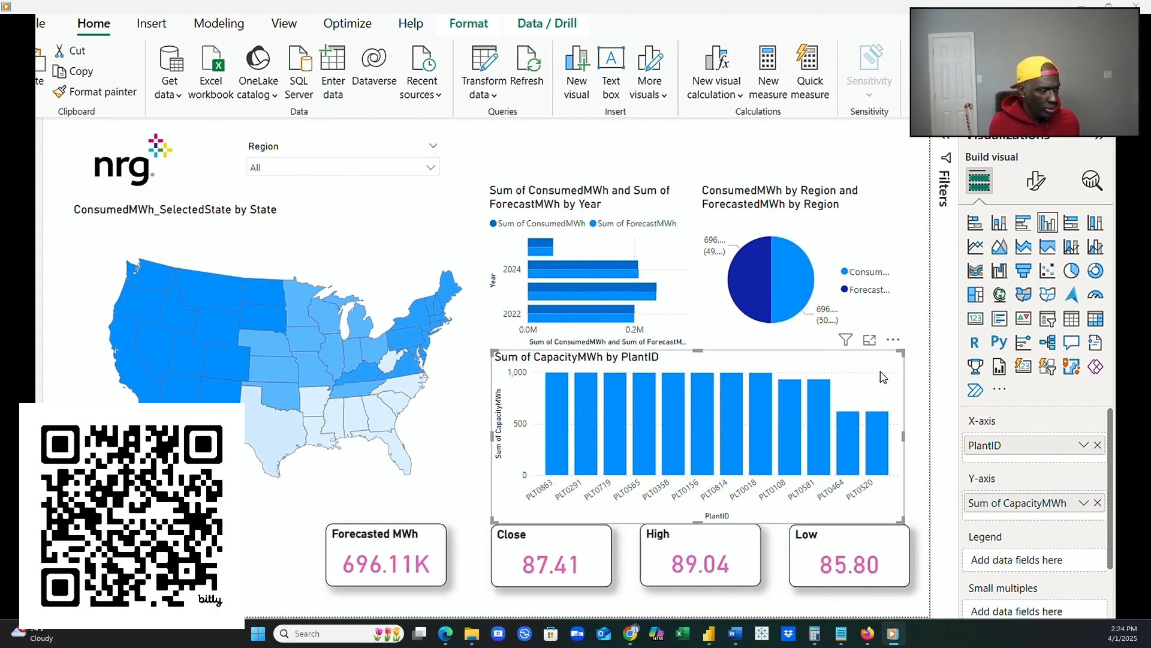
{"action": "left_click", "coordinate": [912, 421]}
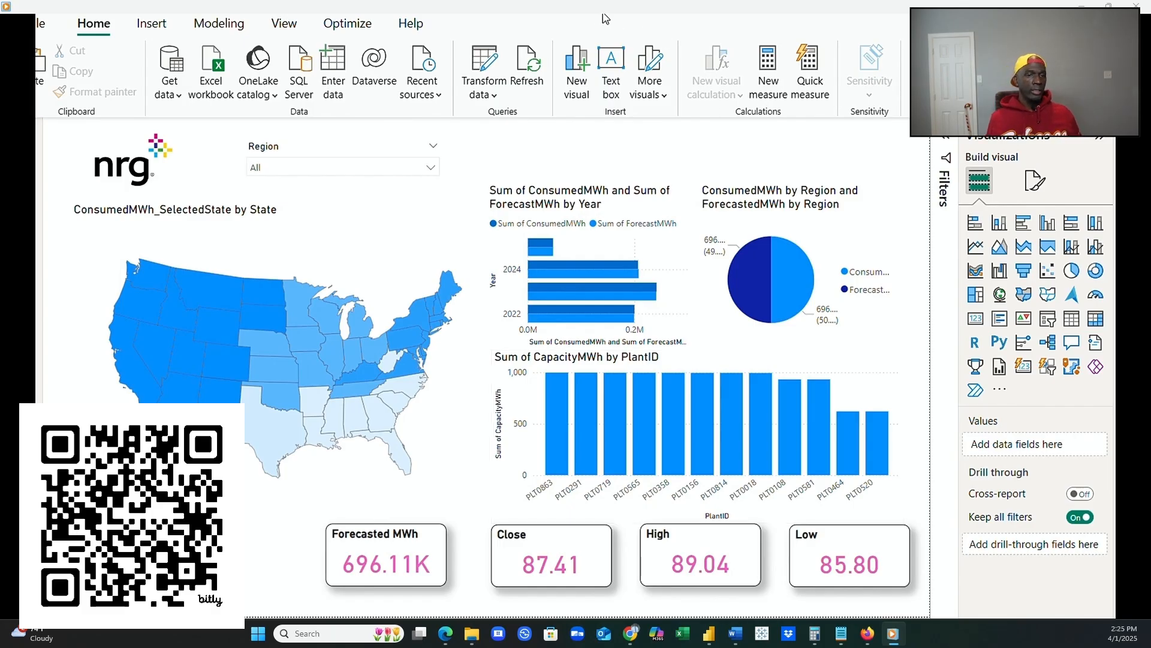
{"action": "left_click", "coordinate": [576, 17]}
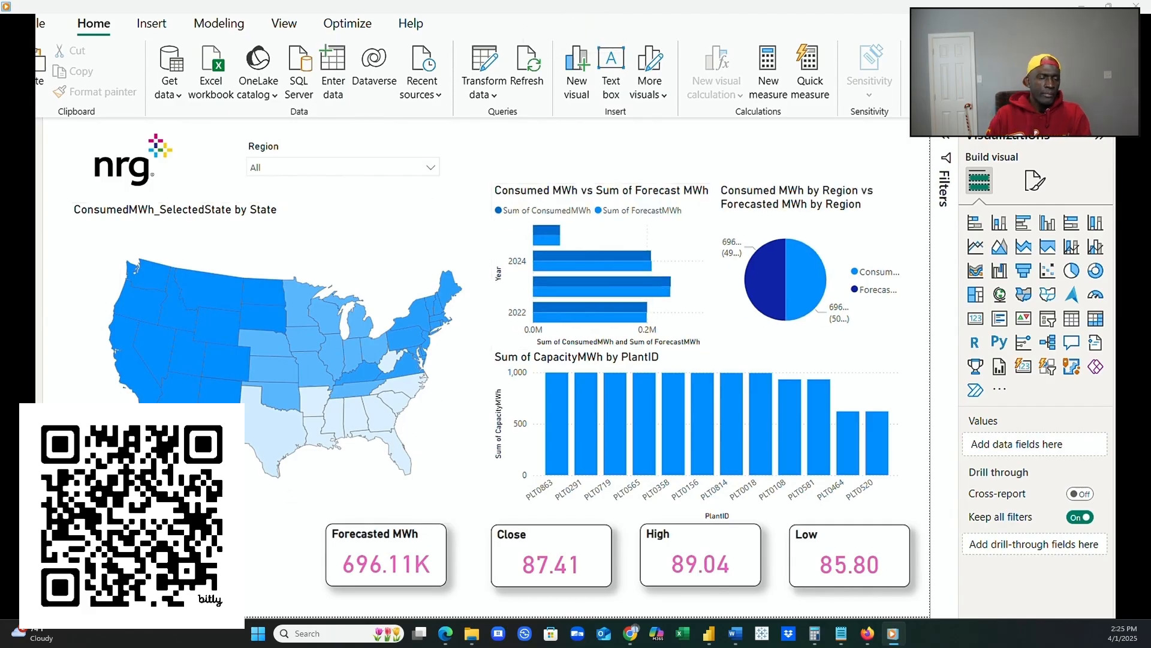
Distribute the consumed MWh, Forecasted MWh, Close, High and Low cards horizontally so they are evenly spaced, and deselect them.
{"action": "left_click", "coordinate": [132, 516]}
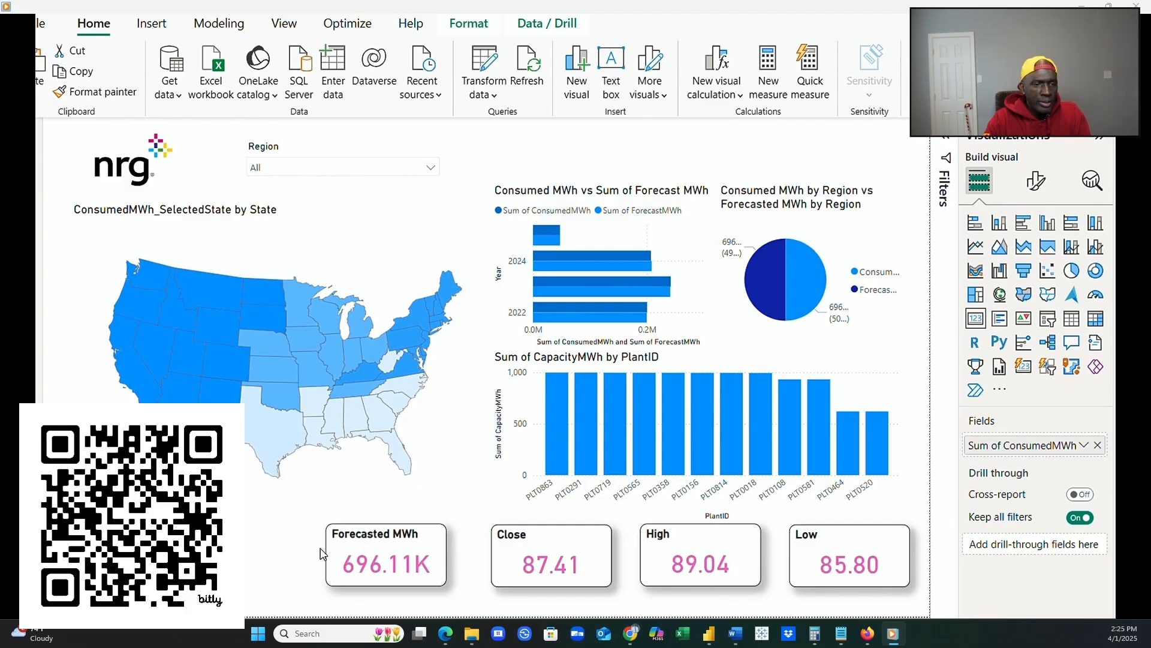
{"action": "left_click", "coordinate": [413, 547], "text": "ctrl"}
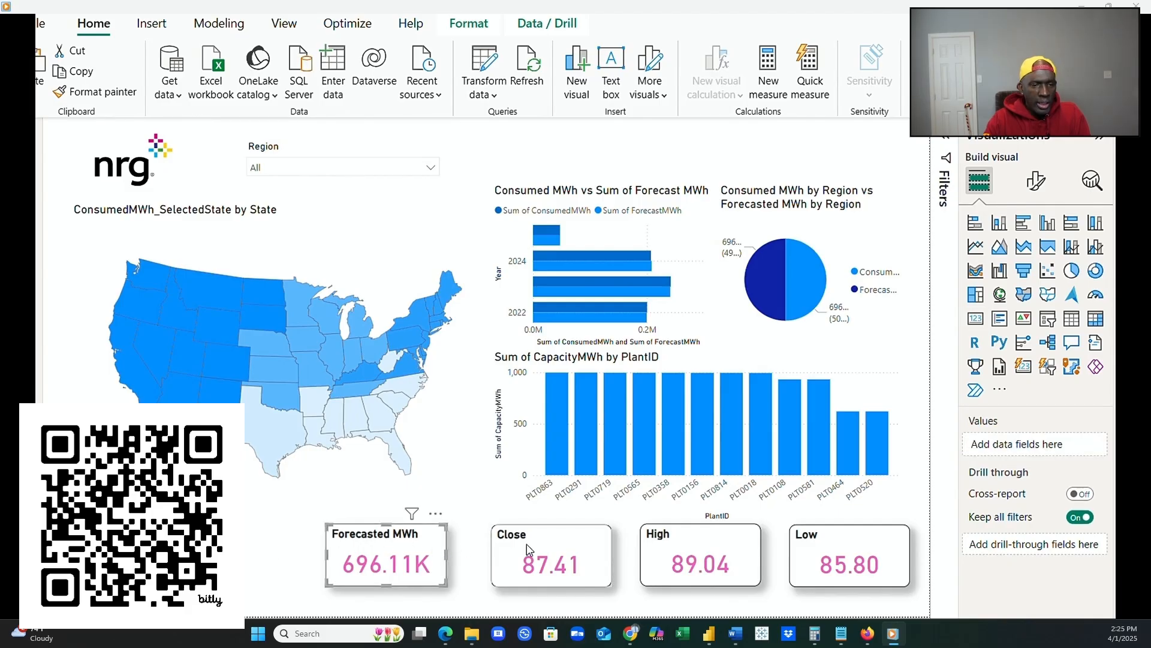
{"action": "left_click", "coordinate": [558, 546], "text": "ctrl"}
{"action": "left_click", "coordinate": [698, 545], "text": "ctrl"}
{"action": "left_click", "coordinate": [795, 543], "text": "ctrl"}
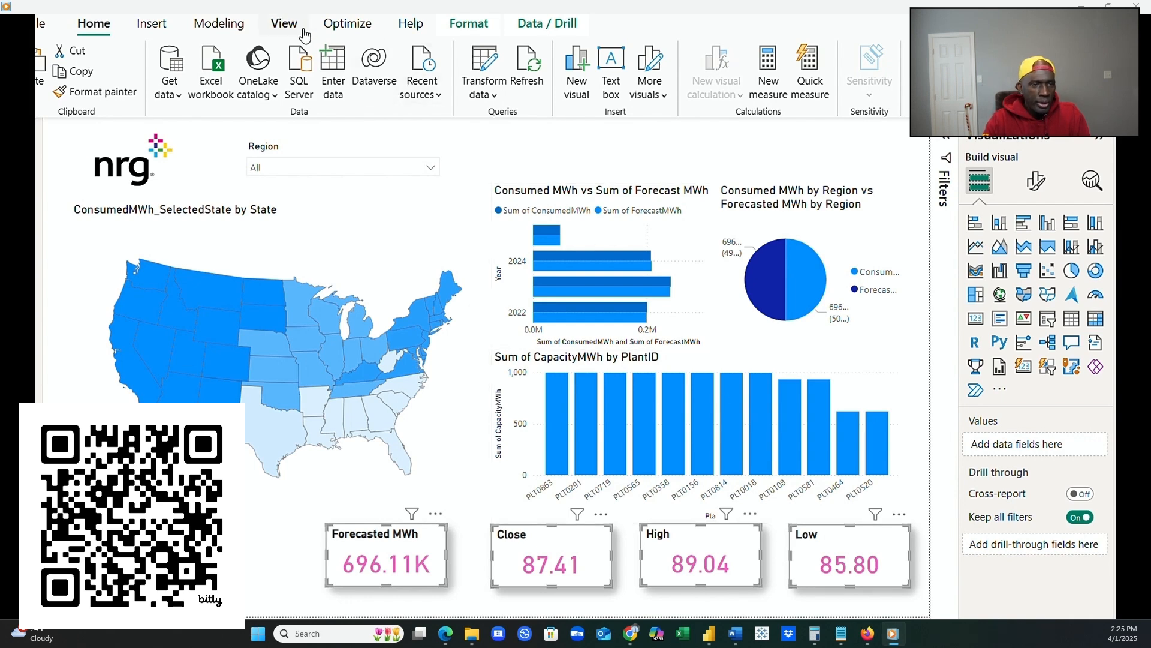
{"action": "left_click", "coordinate": [462, 28]}
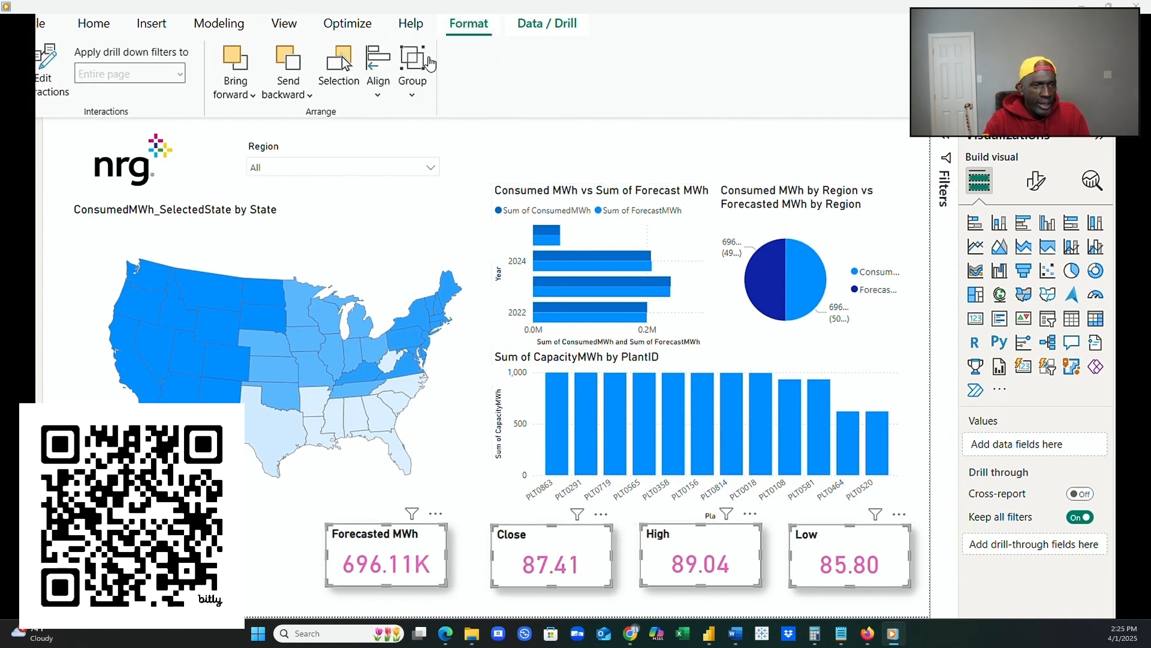
{"action": "left_click", "coordinate": [379, 95]}
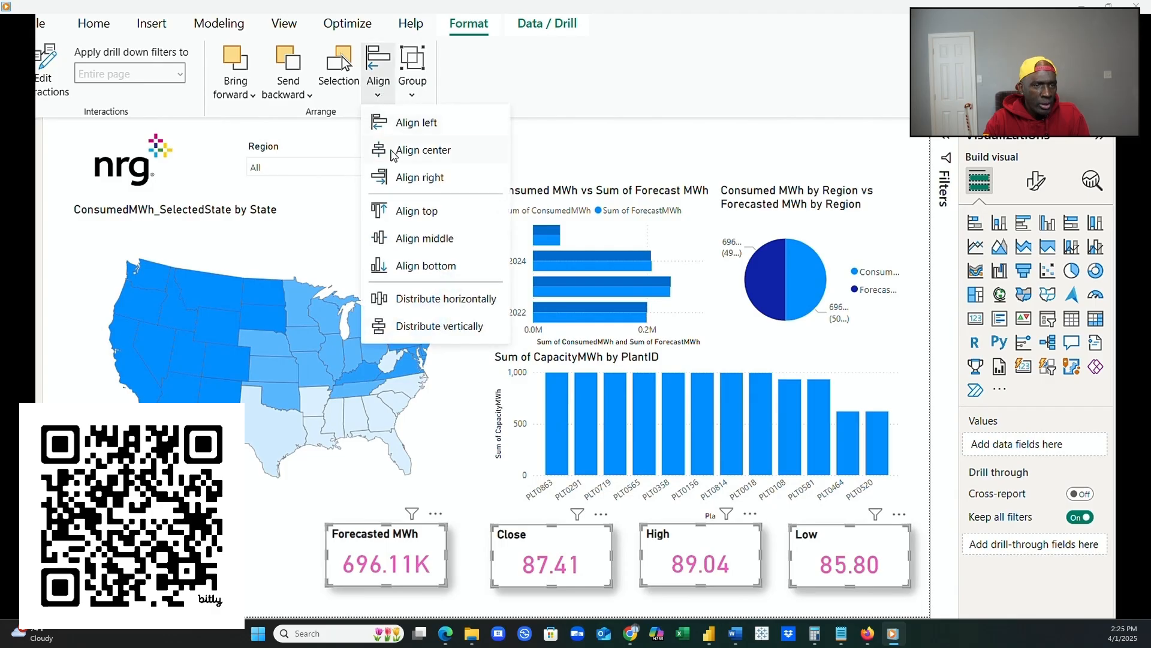
{"action": "left_click", "coordinate": [438, 300]}
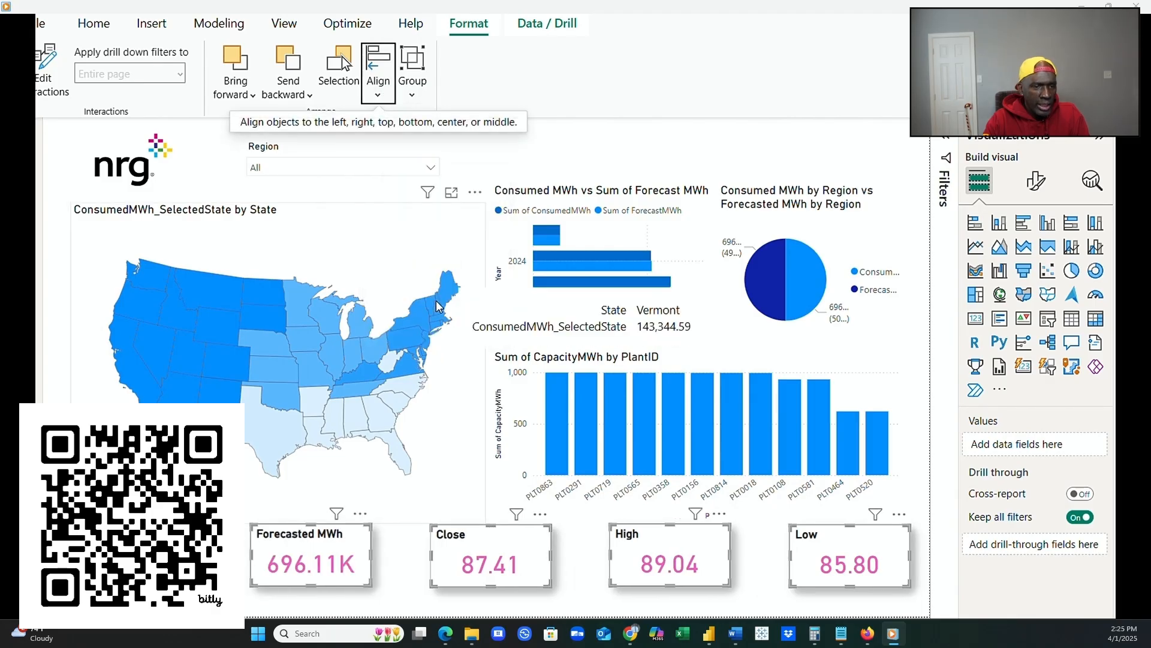
{"action": "left_click", "coordinate": [553, 606]}
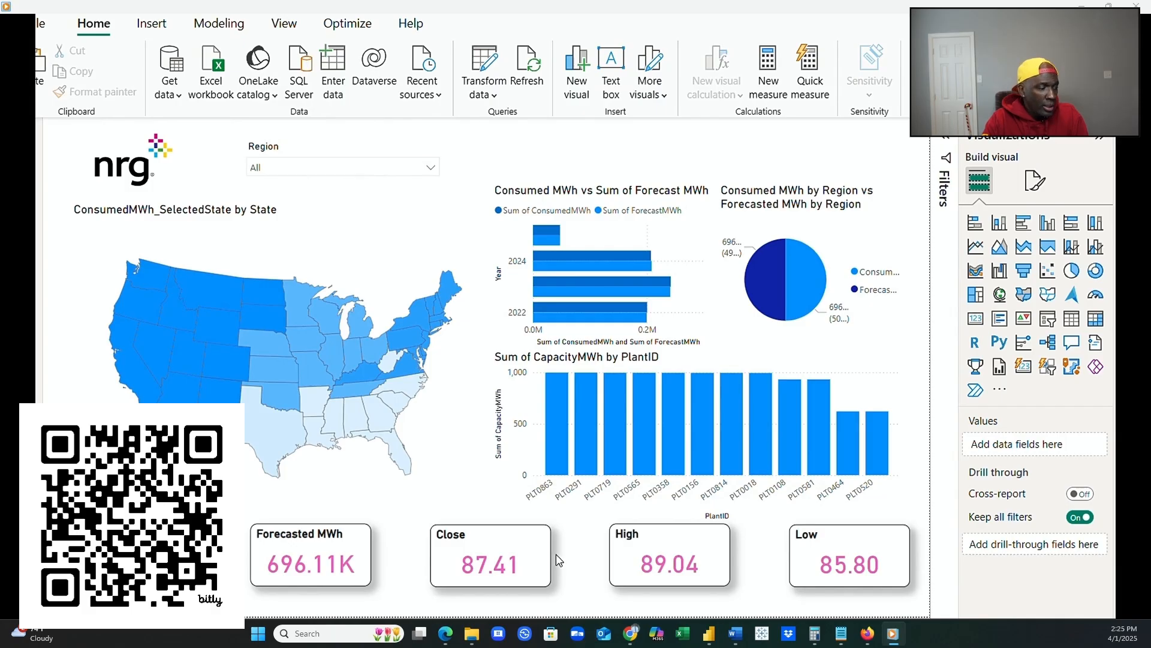
Change the title of the plant capacity column chart to "Capacity MWh by PlantID".
{"action": "left_click", "coordinate": [691, 364]}
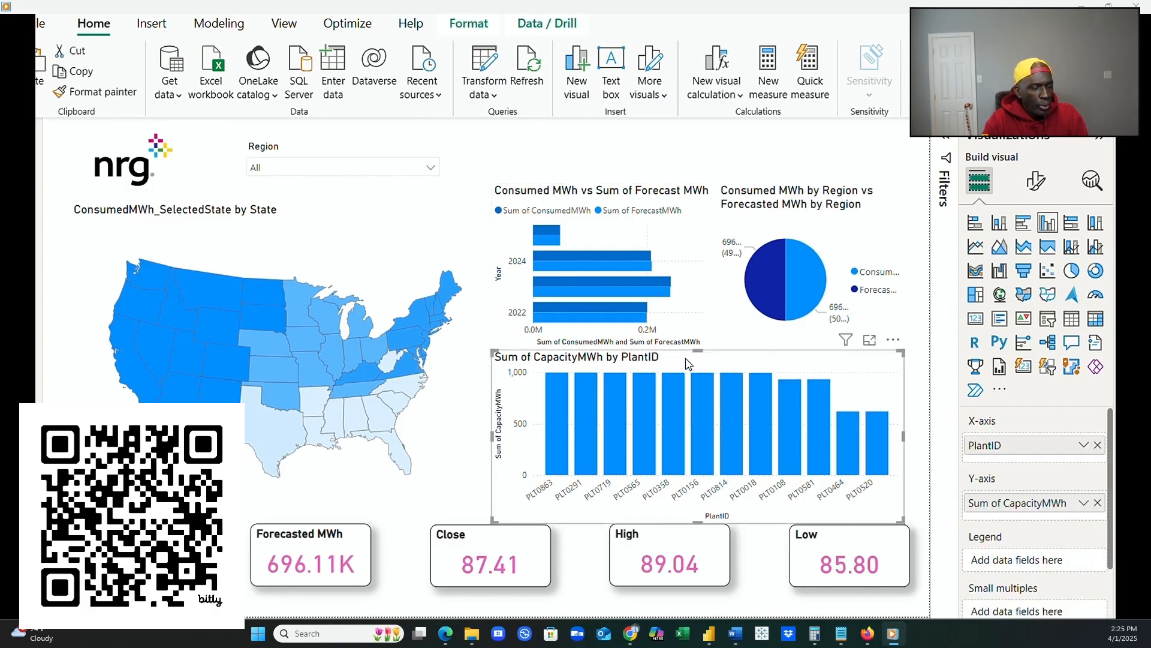
{"action": "left_click", "coordinate": [1043, 187]}
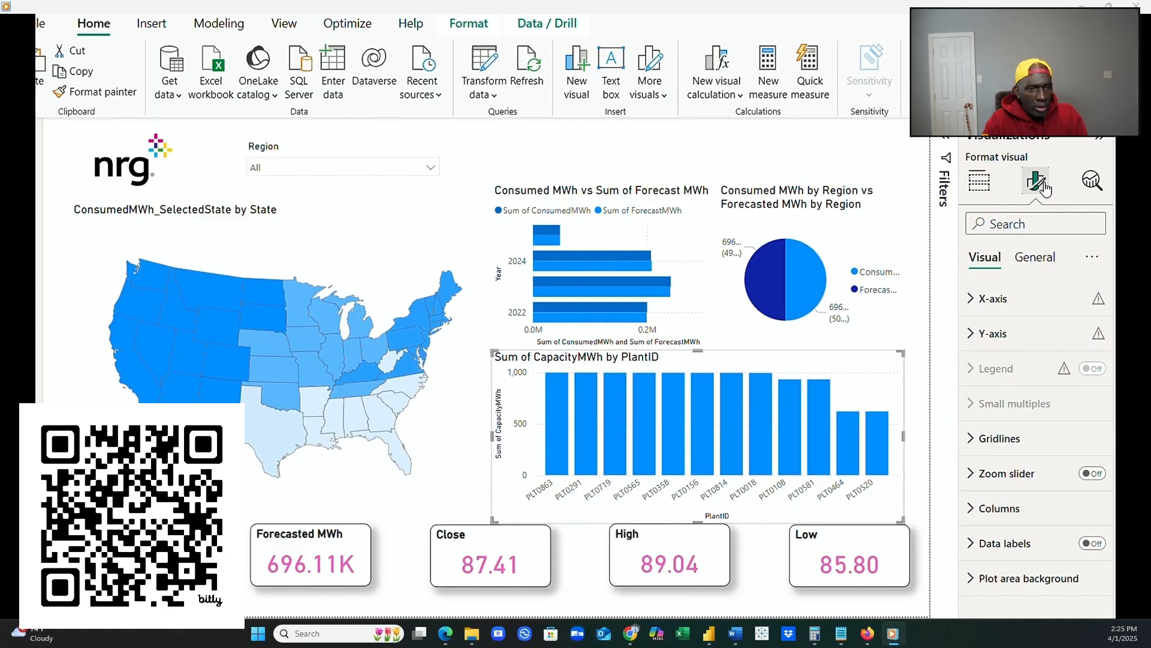
{"action": "left_click", "coordinate": [1034, 256]}
{"action": "left_click", "coordinate": [989, 334]}
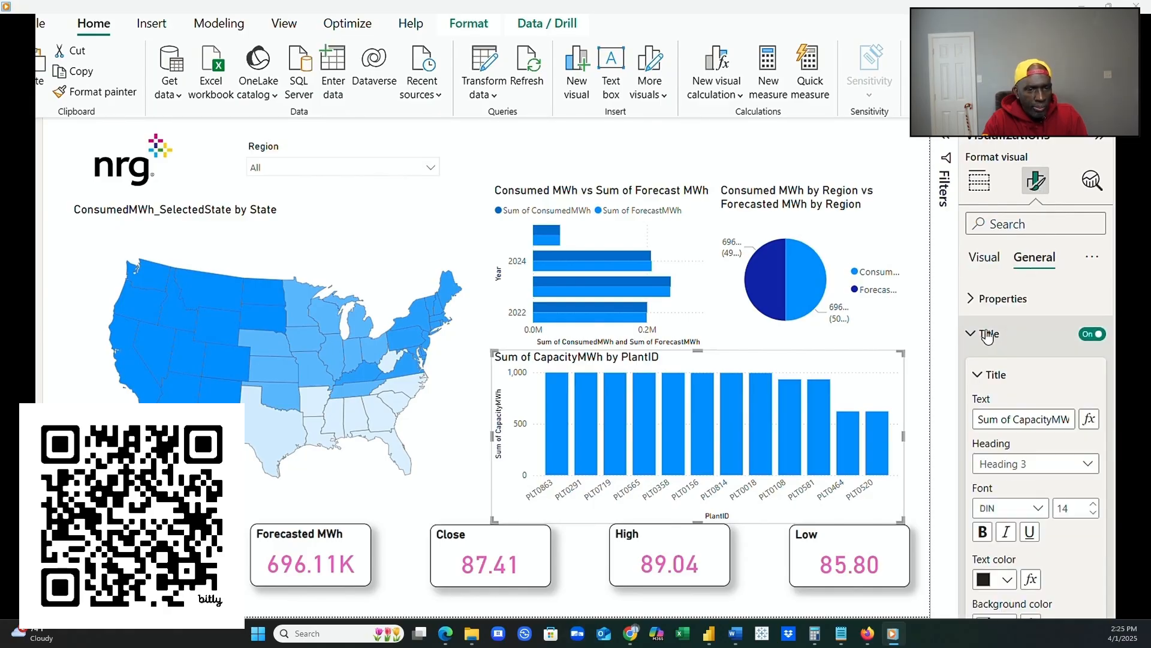
{"action": "left_click_drag", "start_coordinate": [1015, 418], "coordinate": [946, 418]}
{"action": "key", "text": "BackSpace"}
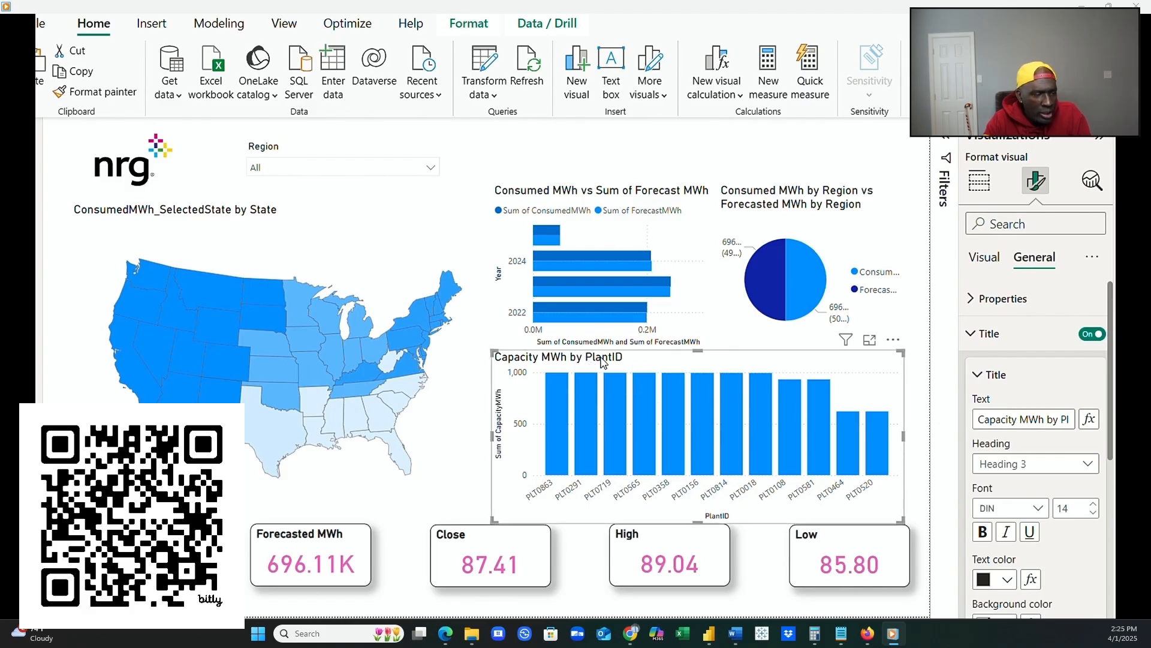
Reword the end of the capacity chart's title so it reads "Capacity MWh by Top 10Plants", and deselect the chart.
{"action": "left_click", "coordinate": [1062, 415]}
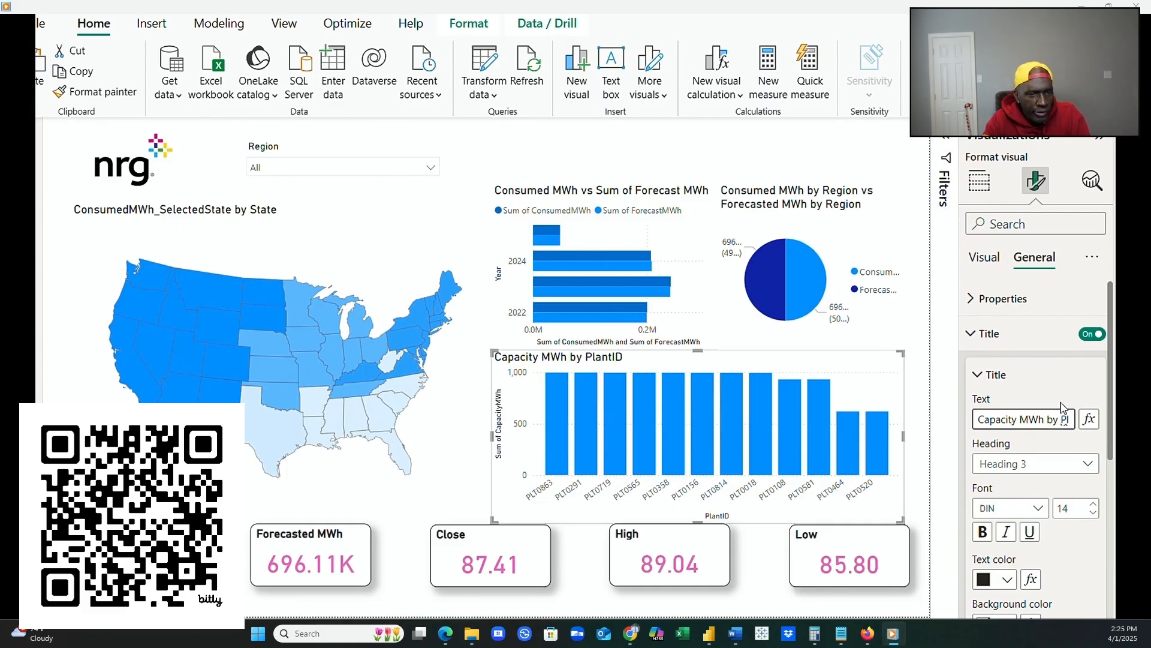
{"action": "type", "text": "Topp"}
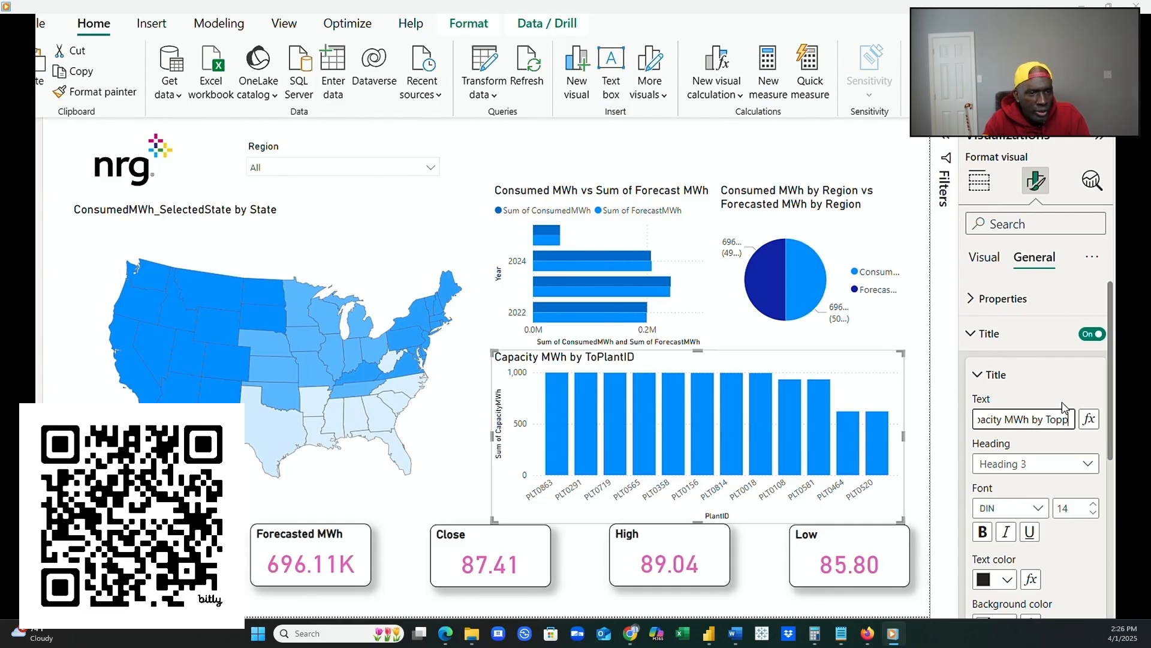
{"action": "key", "text": "BackSpace"}
{"action": "type", "text": "10"}
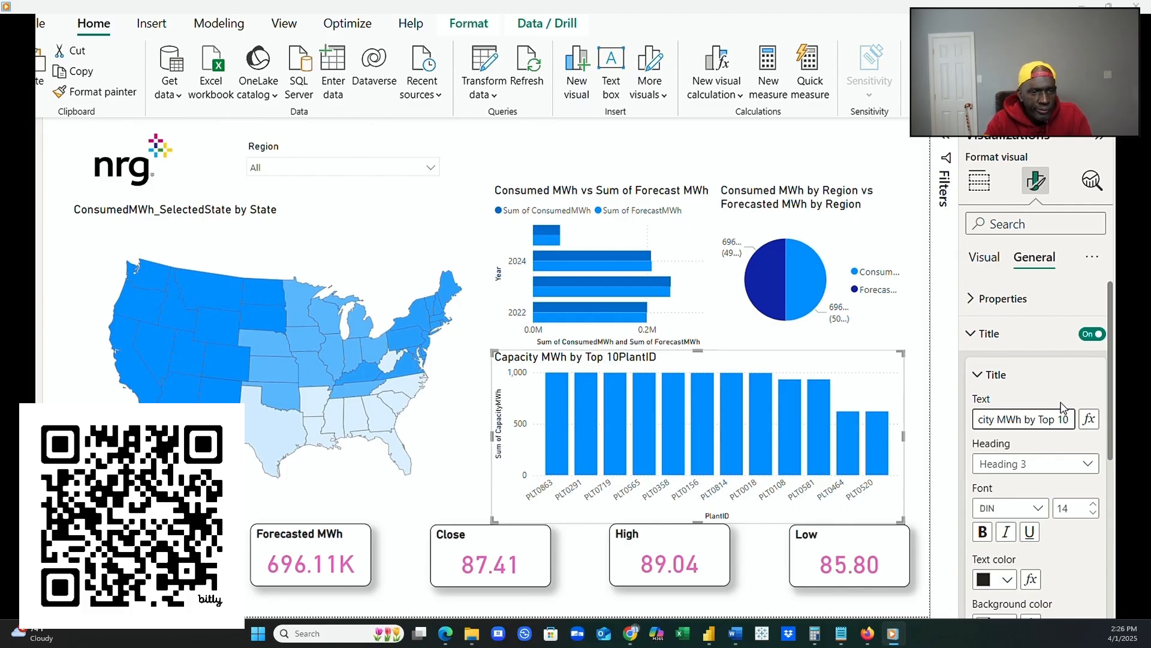
{"action": "key", "text": "Right"}
{"action": "key", "text": "Right"}
{"action": "key", "text": "Right"}
{"action": "key", "text": "Right"}
{"action": "key", "text": "Right"}
{"action": "key", "text": "Right"}
{"action": "key", "text": "Right"}
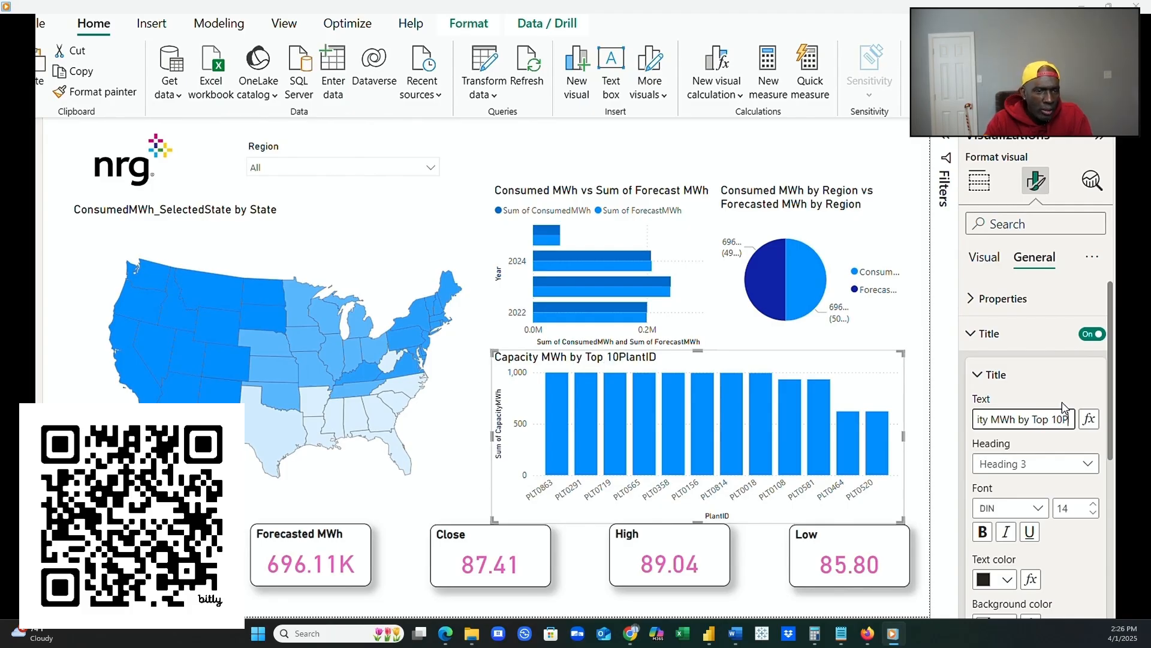
{"action": "key", "text": "BackSpace"}
{"action": "key", "text": "BackSpace"}
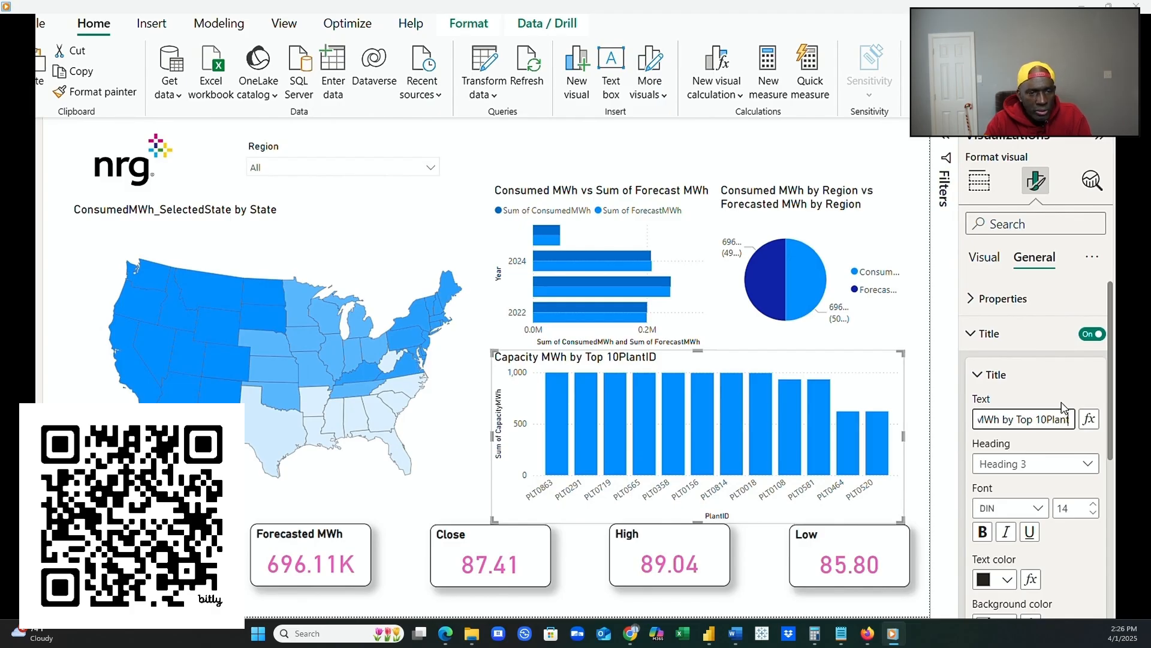
{"action": "type", "text": "s"}
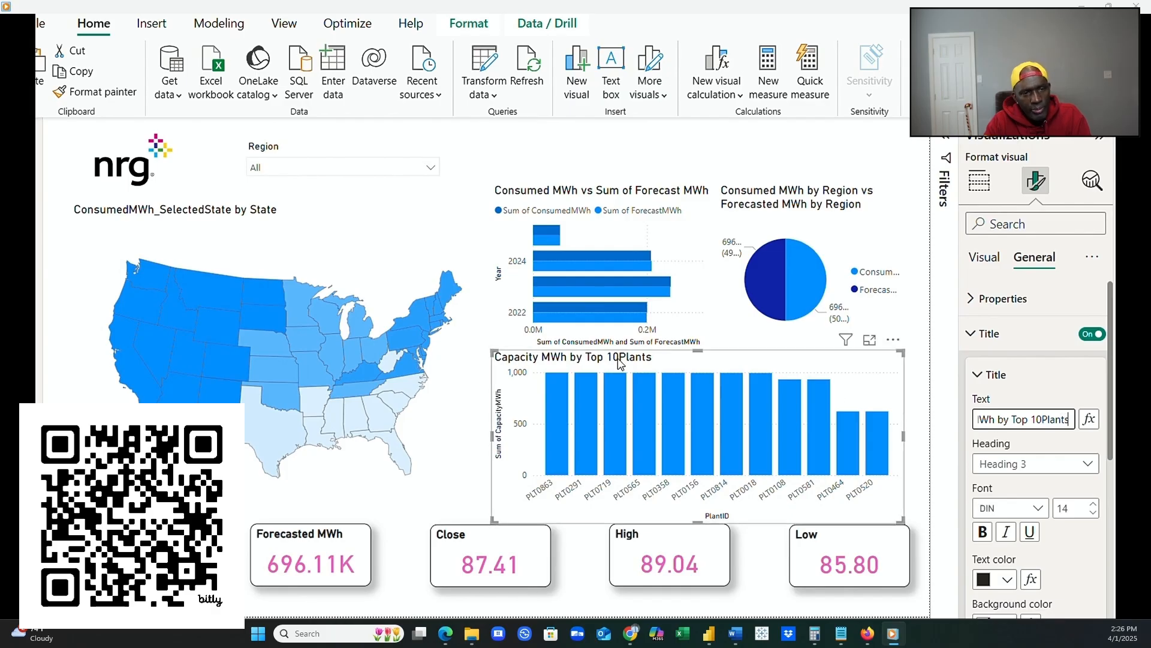
{"action": "left_click", "coordinate": [487, 169]}
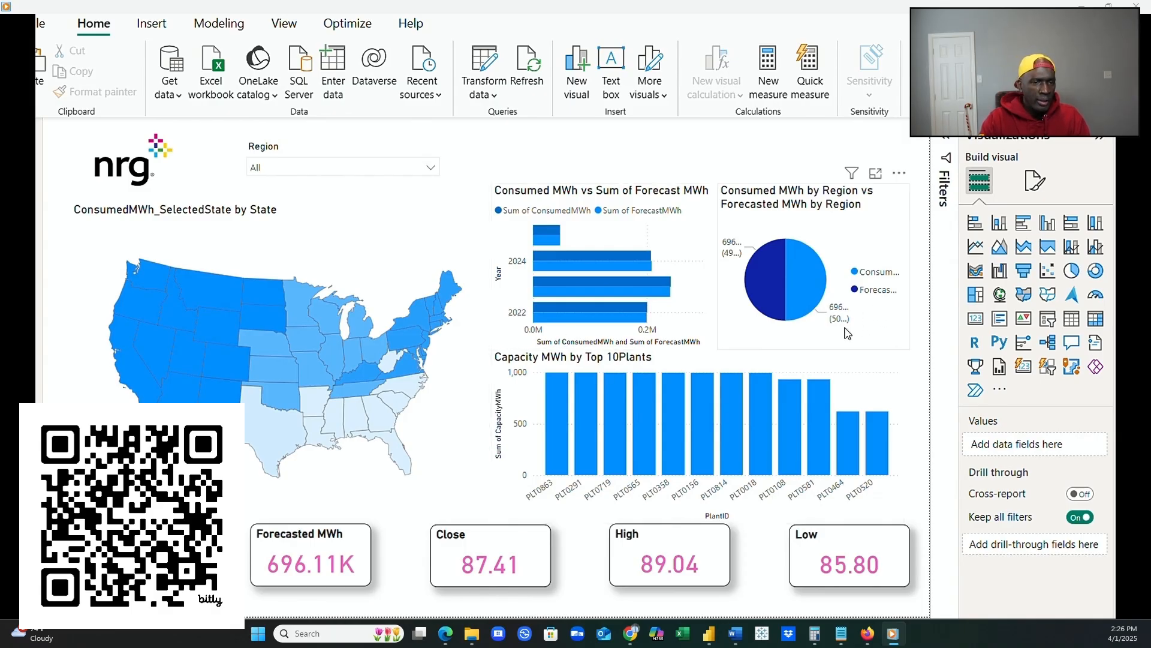
Open the visual formatting of the region pie chart and switch its detail labels off and back on.
{"action": "left_click", "coordinate": [777, 318]}
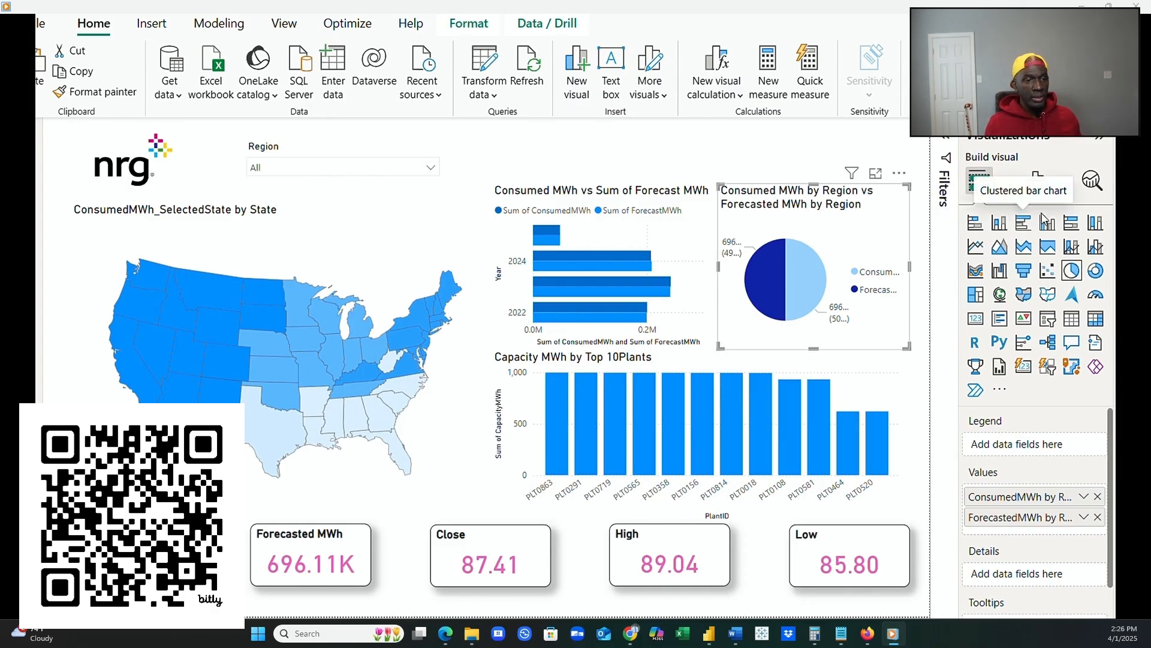
{"action": "left_click", "coordinate": [1035, 180]}
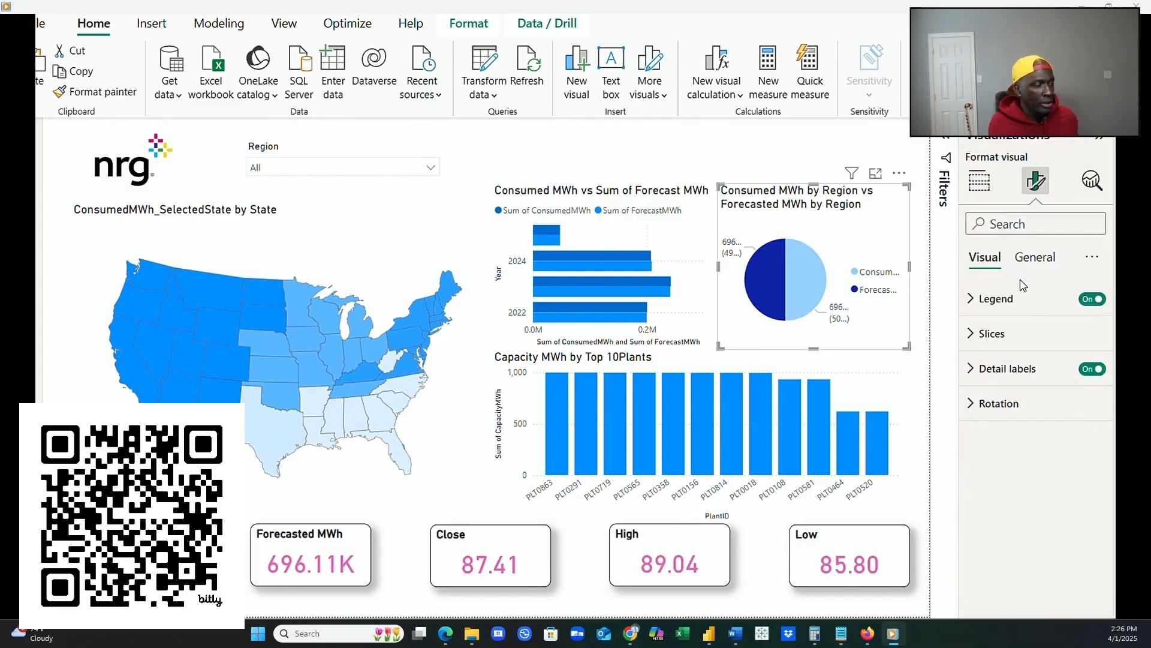
{"action": "left_click", "coordinate": [1089, 370]}
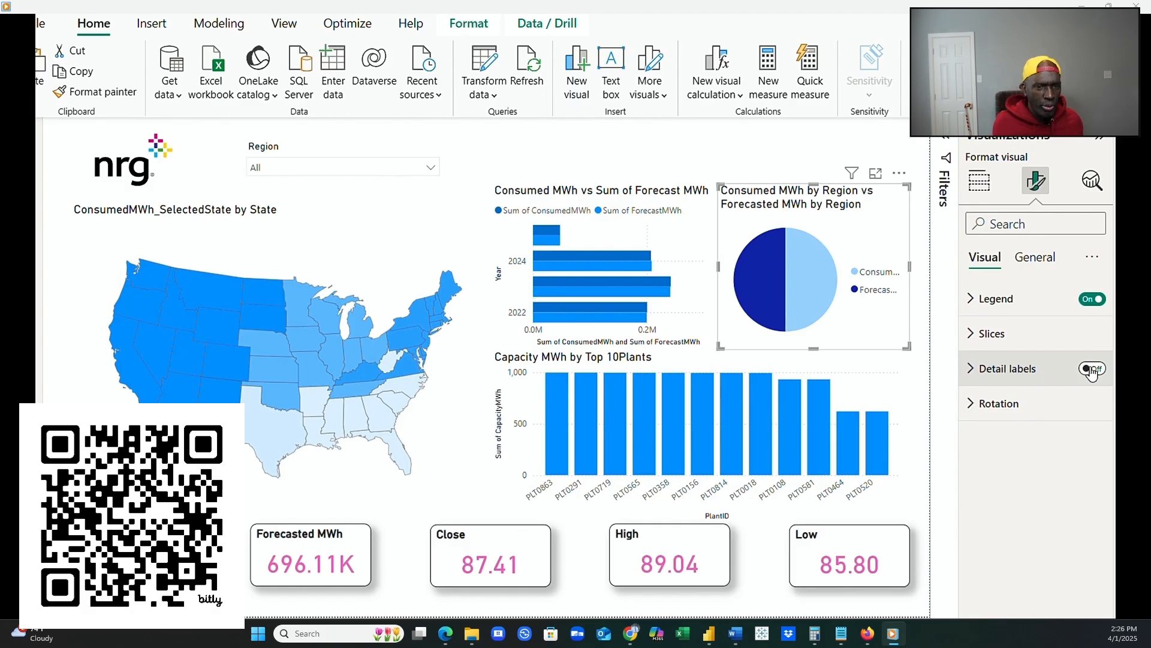
{"action": "left_click", "coordinate": [1095, 370]}
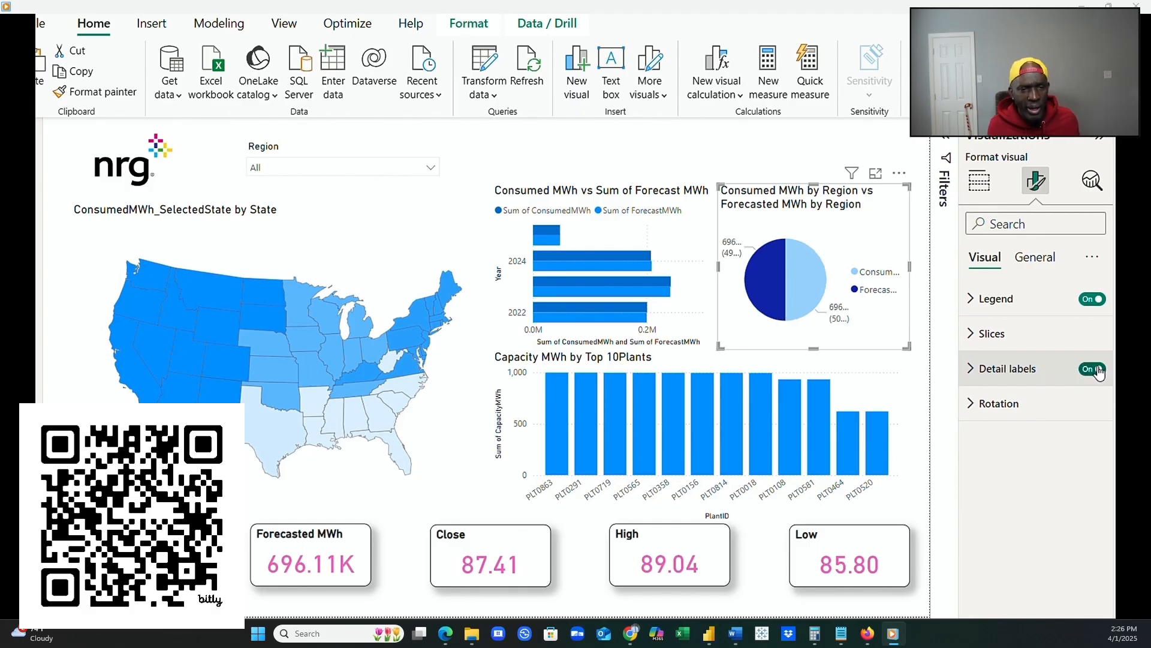
Try placing the pie chart's detail labels inside the slices with overflow text on and only the data value as contents.
{"action": "left_click", "coordinate": [973, 369]}
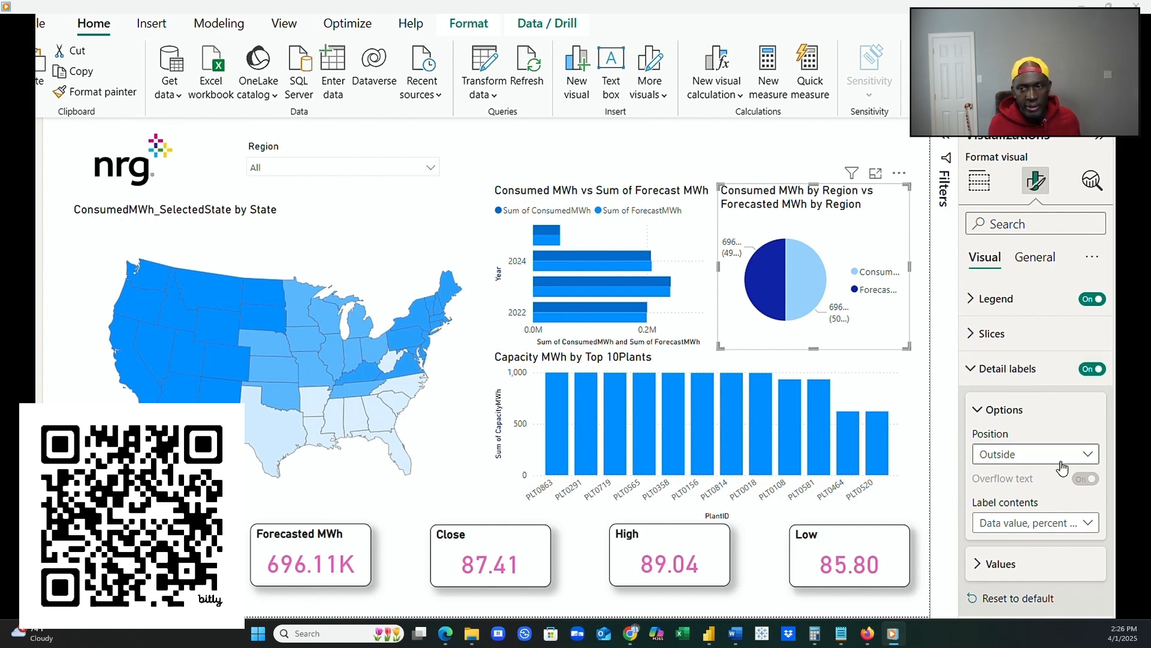
{"action": "left_click", "coordinate": [1081, 457]}
{"action": "left_click", "coordinate": [1041, 497]}
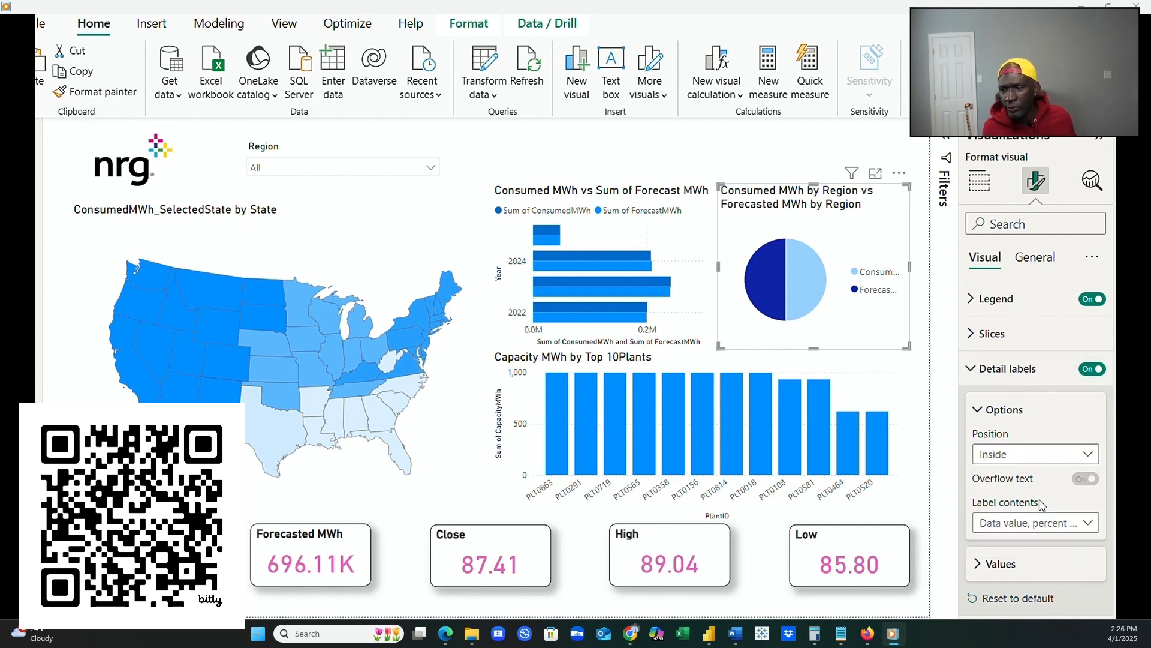
{"action": "left_click", "coordinate": [1088, 523]}
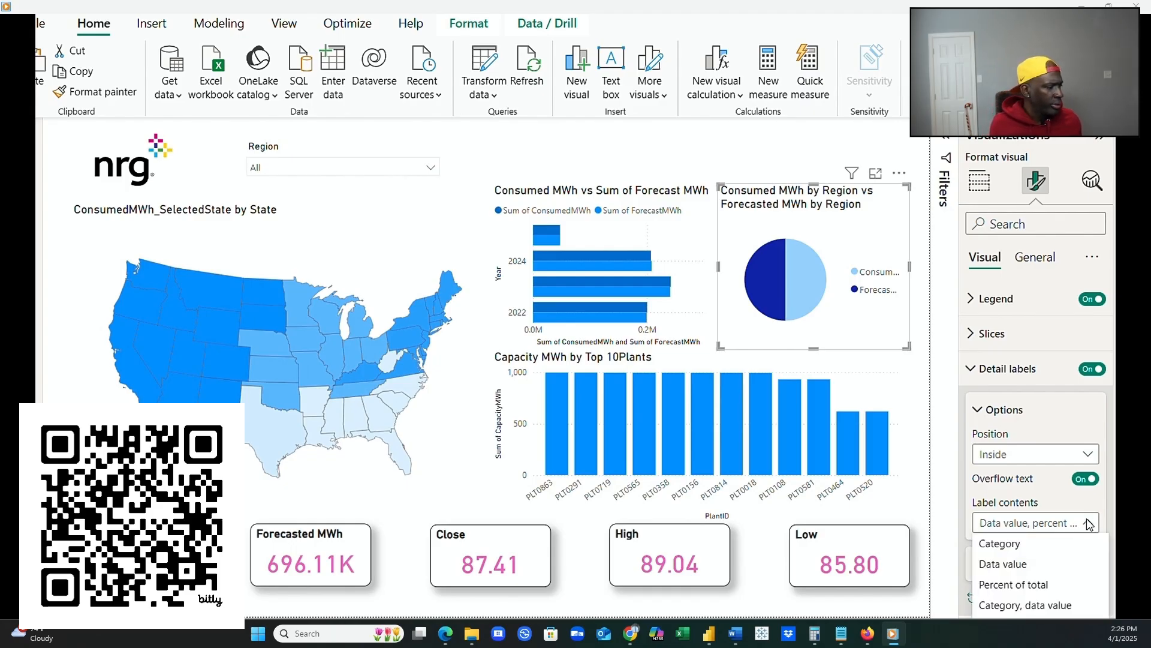
{"action": "left_click", "coordinate": [1046, 563]}
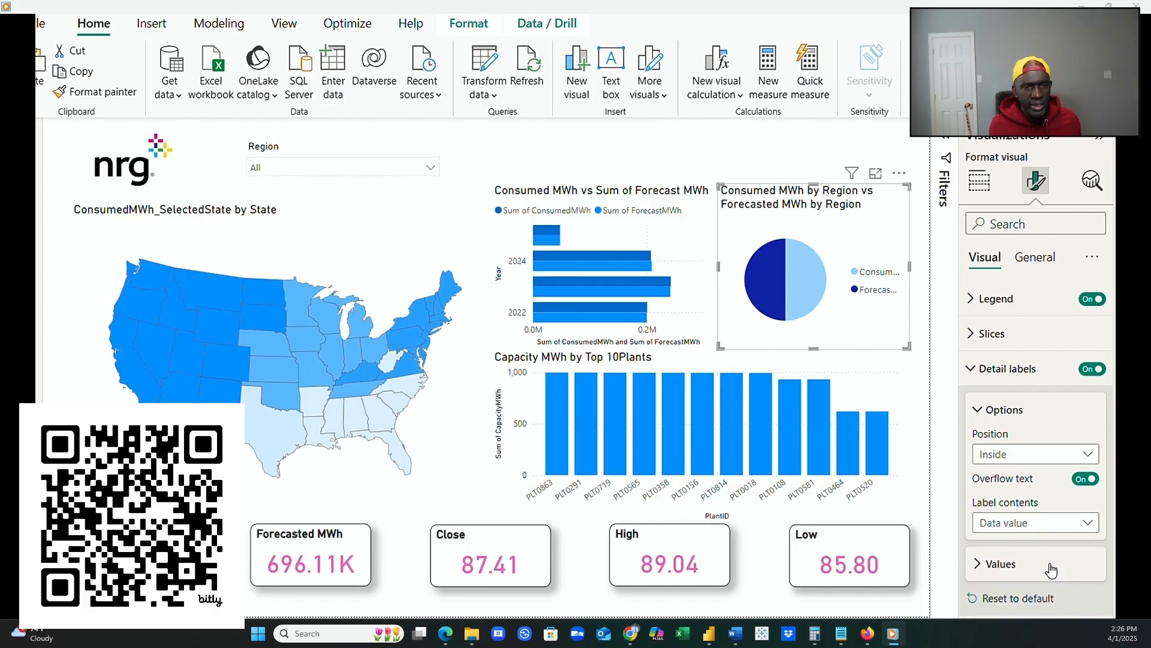
Set the pie chart's detail labels to show Percent of total in the Outside position.
{"action": "left_click", "coordinate": [1088, 524]}
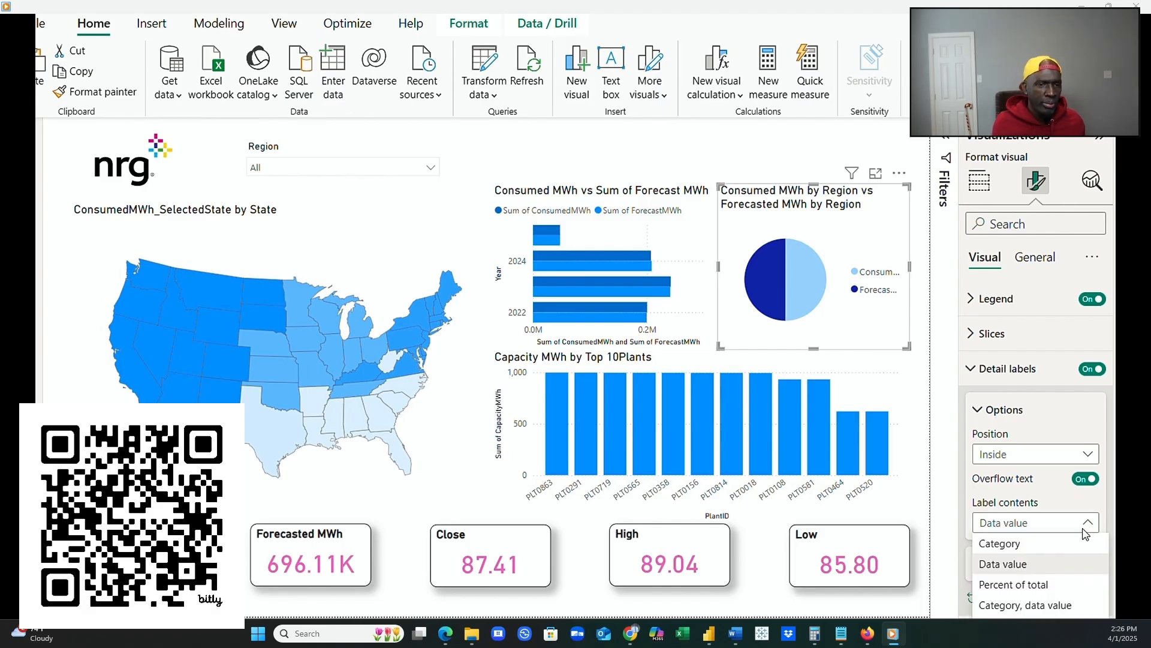
{"action": "left_click", "coordinate": [1067, 585]}
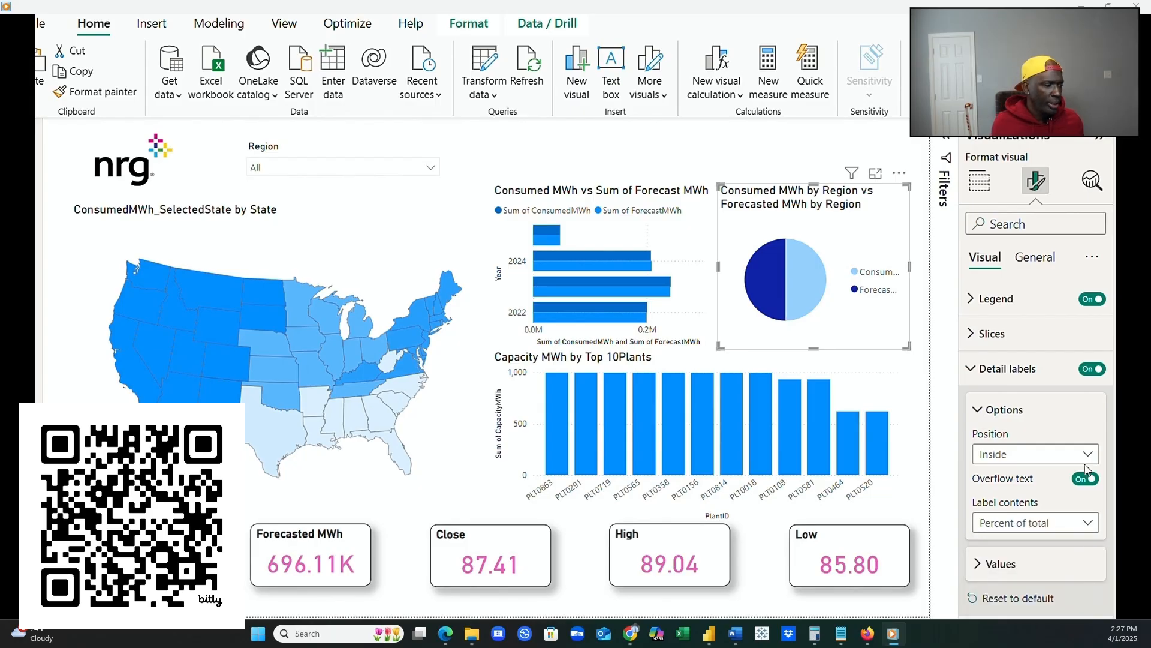
{"action": "left_click", "coordinate": [1071, 456]}
{"action": "left_click", "coordinate": [1071, 474]}
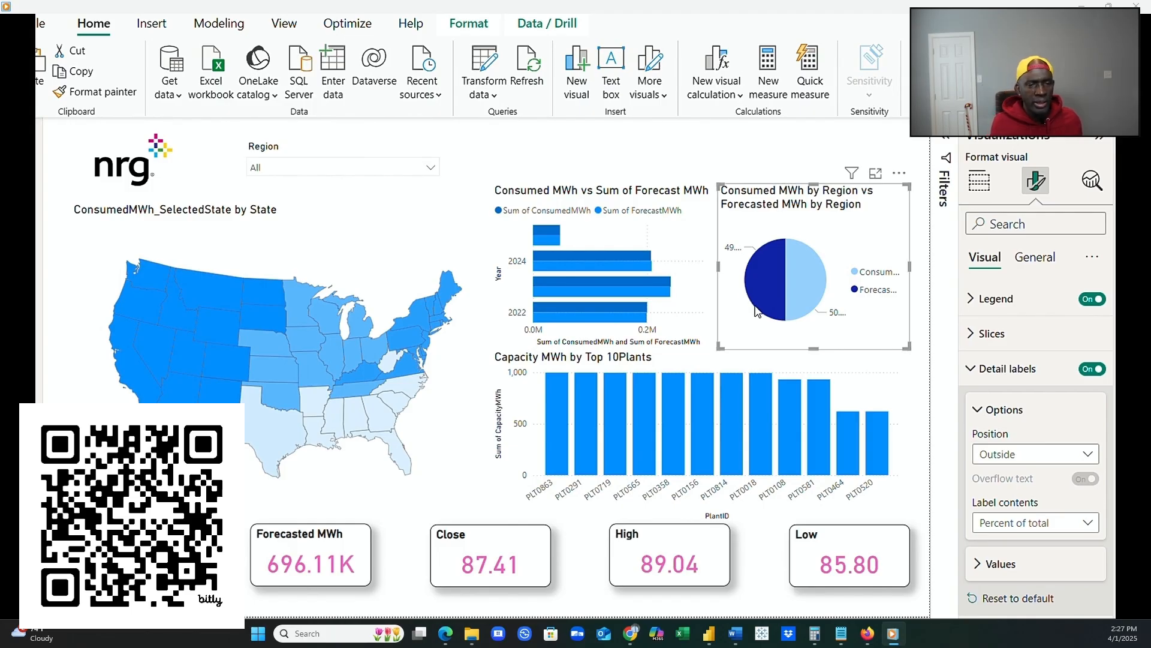
Try the Inside position for the pie chart's detail labels, then set the position to Prefer outside.
{"action": "left_click", "coordinate": [982, 561]}
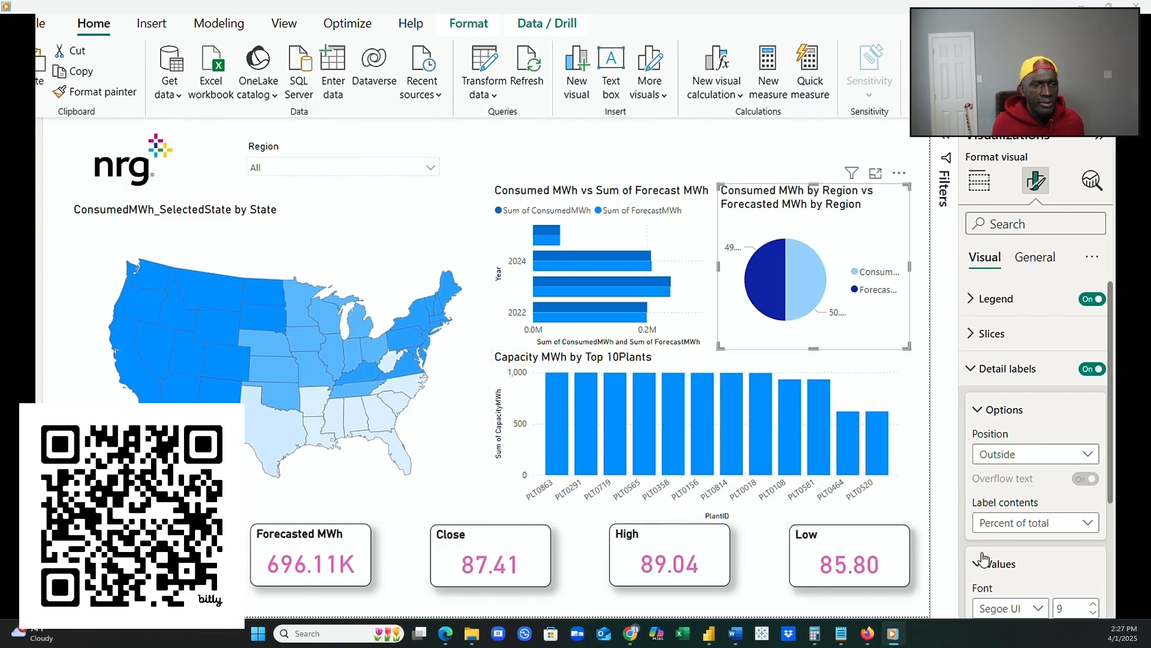
{"action": "left_click", "coordinate": [1087, 523]}
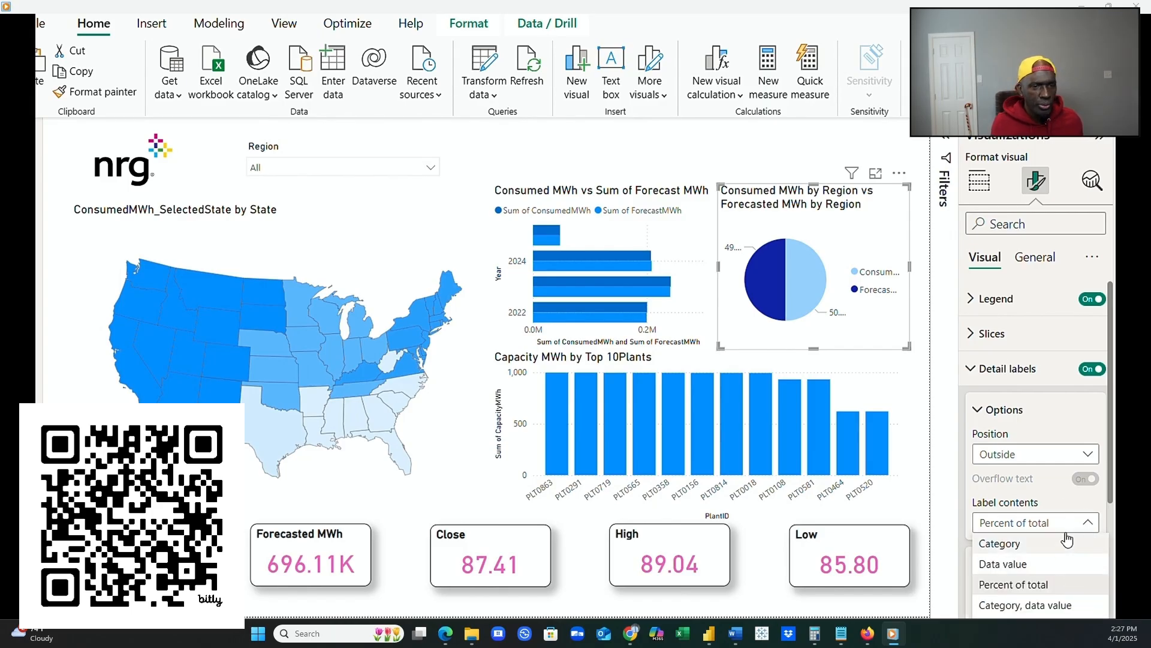
{"action": "left_click", "coordinate": [1091, 458]}
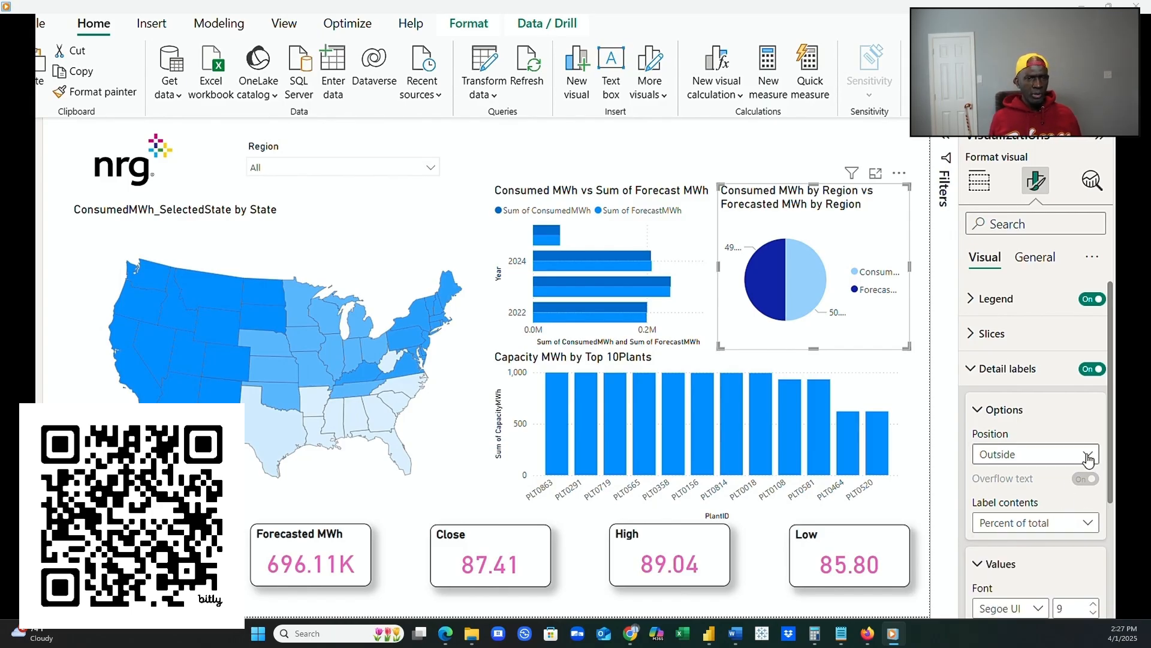
{"action": "left_click", "coordinate": [1089, 459]}
{"action": "left_click", "coordinate": [1062, 494]}
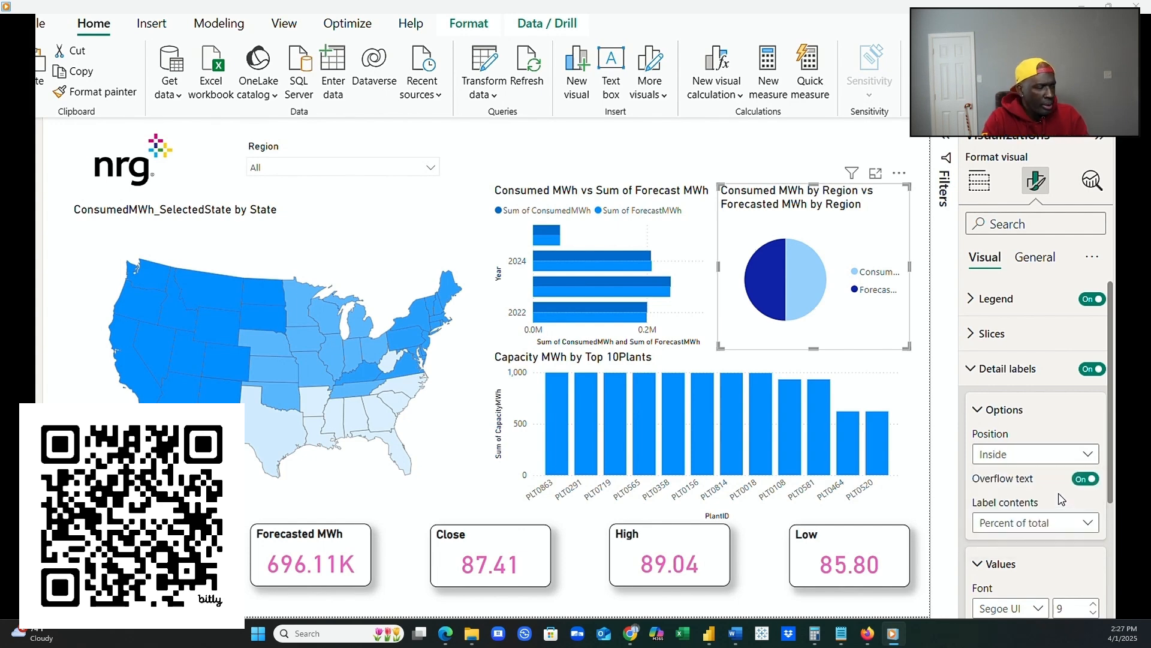
{"action": "left_click", "coordinate": [1087, 458]}
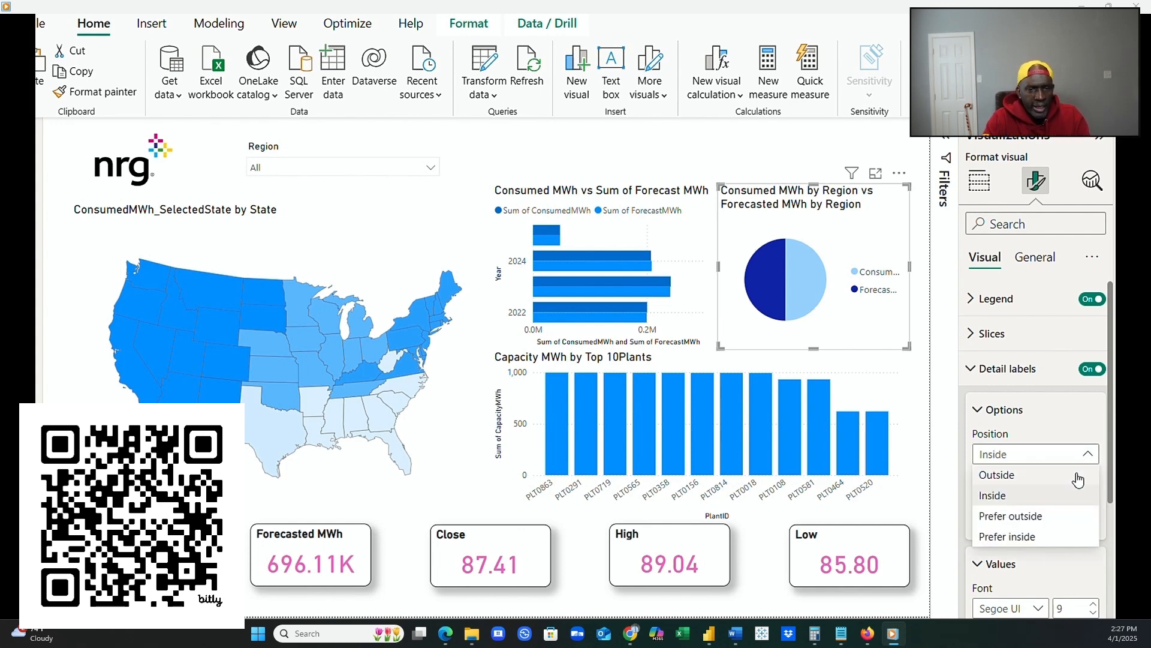
{"action": "left_click", "coordinate": [1062, 526]}
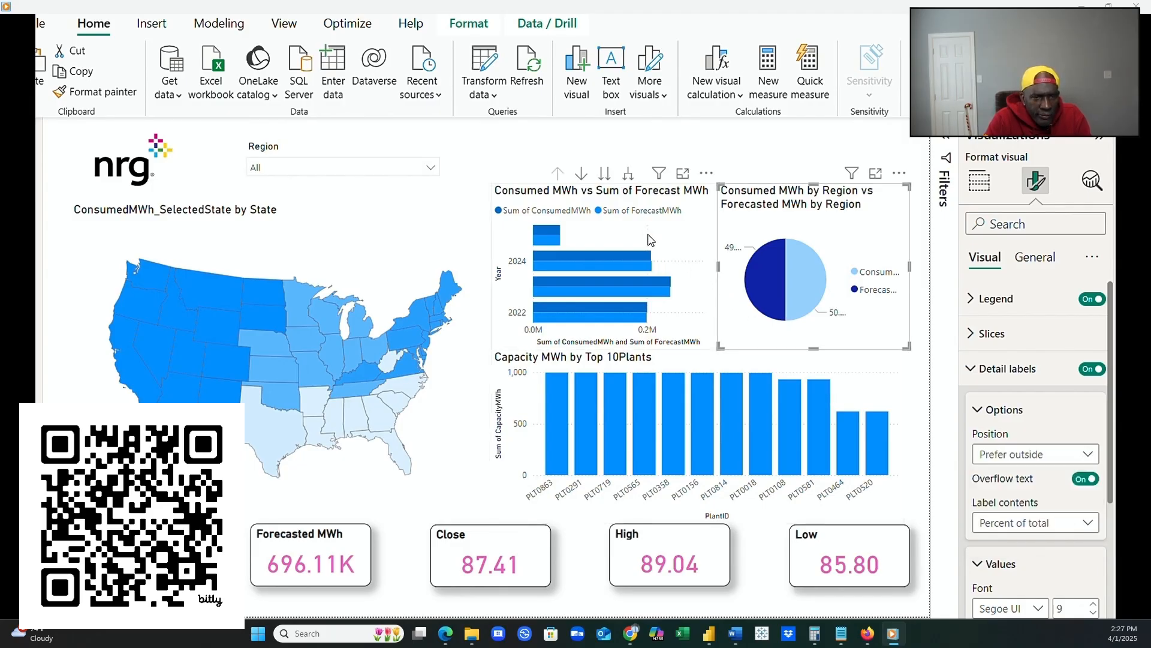
Move the clustered bar chart toward the map and widen the pie chart into the freed space so its percentage labels fit.
{"action": "left_click_drag", "start_coordinate": [654, 245], "coordinate": [634, 244]}
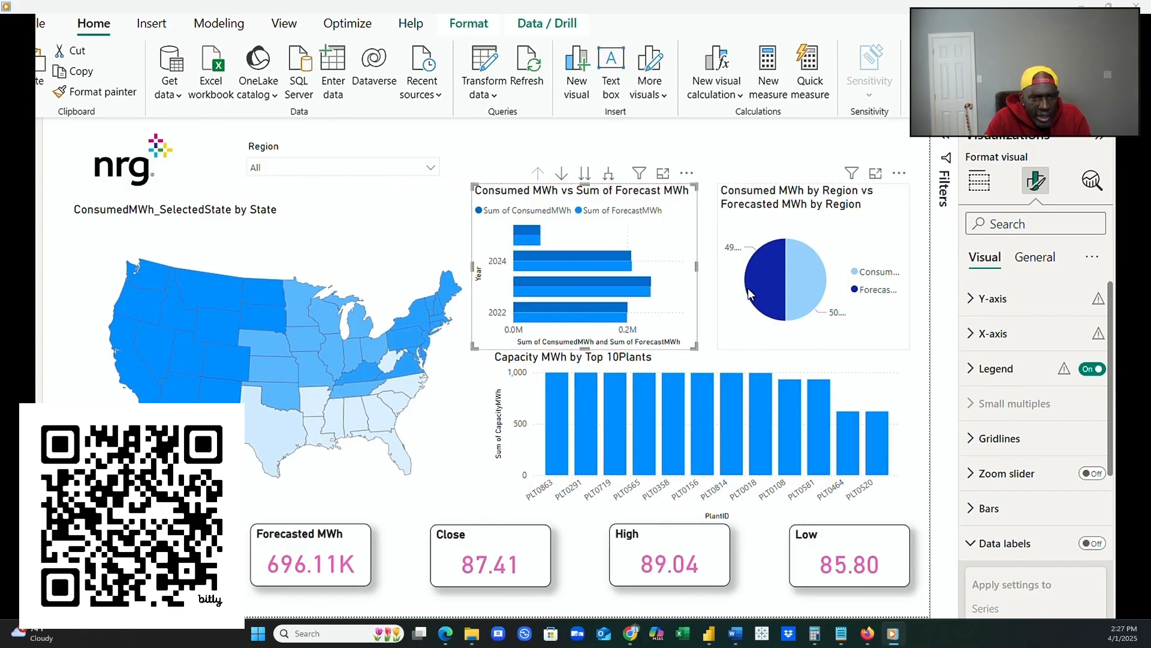
{"action": "left_click", "coordinate": [747, 287]}
{"action": "left_click_drag", "start_coordinate": [723, 274], "coordinate": [625, 280]}
{"action": "left_click", "coordinate": [649, 280]}
{"action": "left_click", "coordinate": [704, 276]}
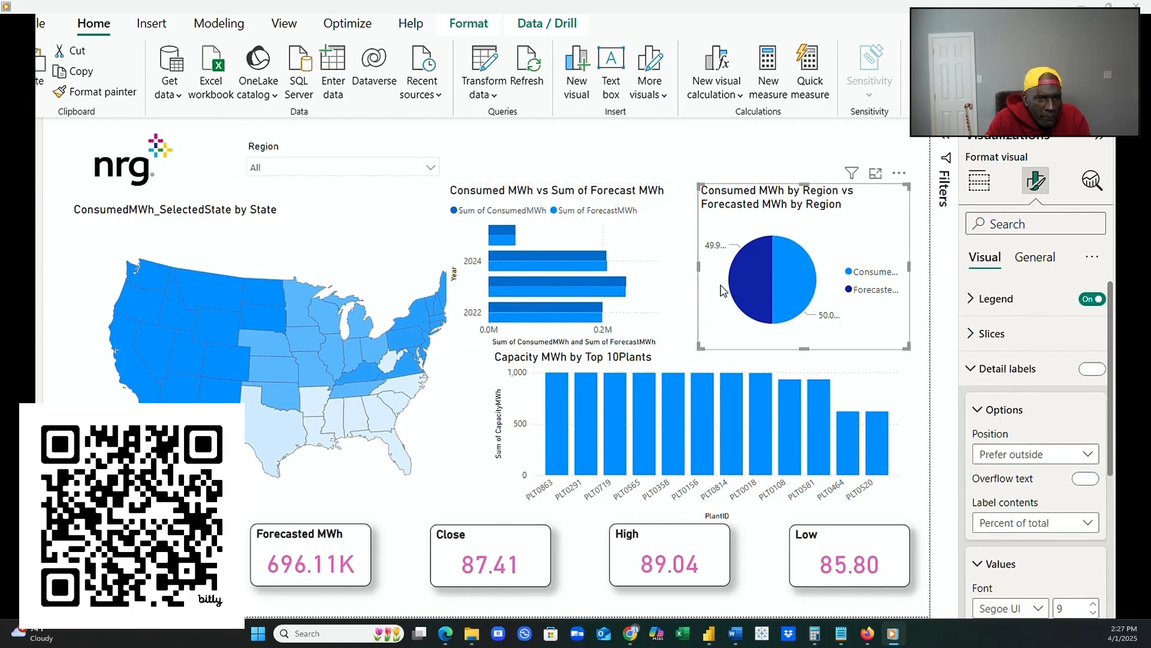
{"action": "left_click_drag", "start_coordinate": [697, 269], "coordinate": [684, 270]}
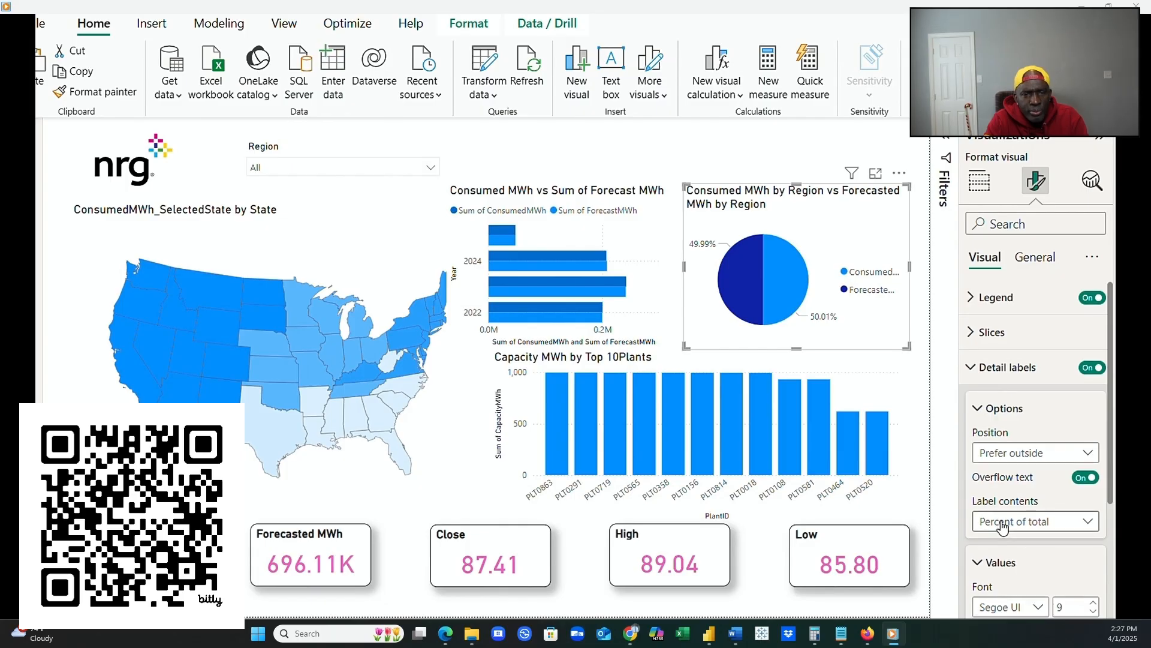
Set the pie chart's legend position to Top left stacked.
{"action": "scroll", "coordinate": [1001, 526], "scroll_direction": "down", "scroll_amount": 3}
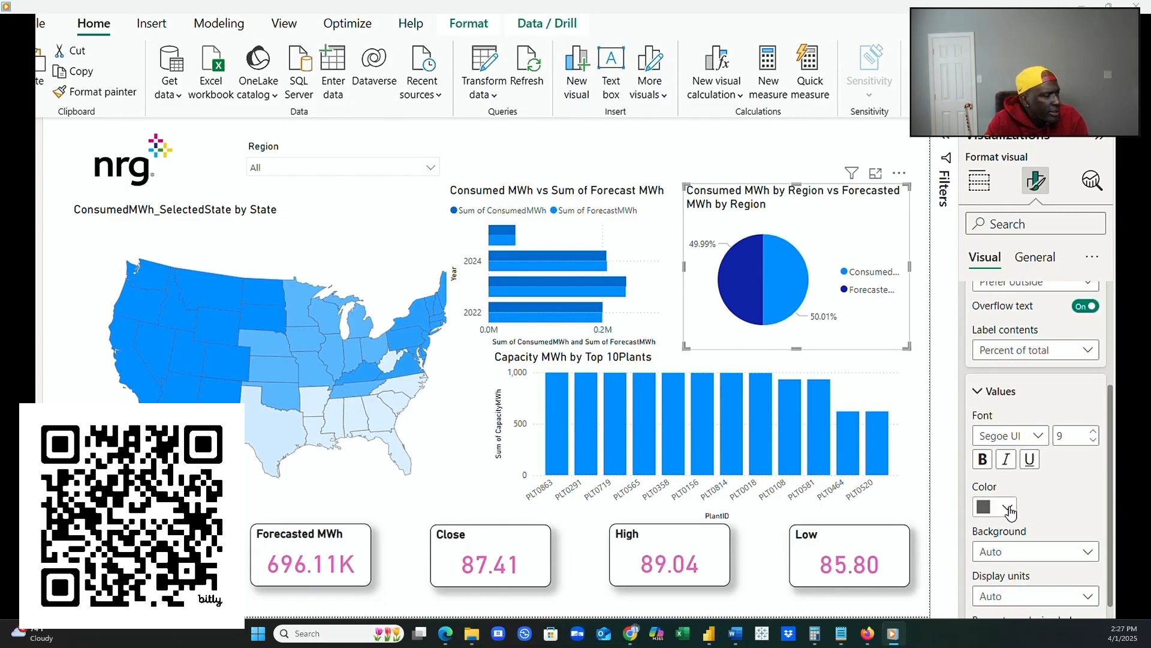
{"action": "scroll", "coordinate": [1004, 516], "scroll_direction": "down", "scroll_amount": 2}
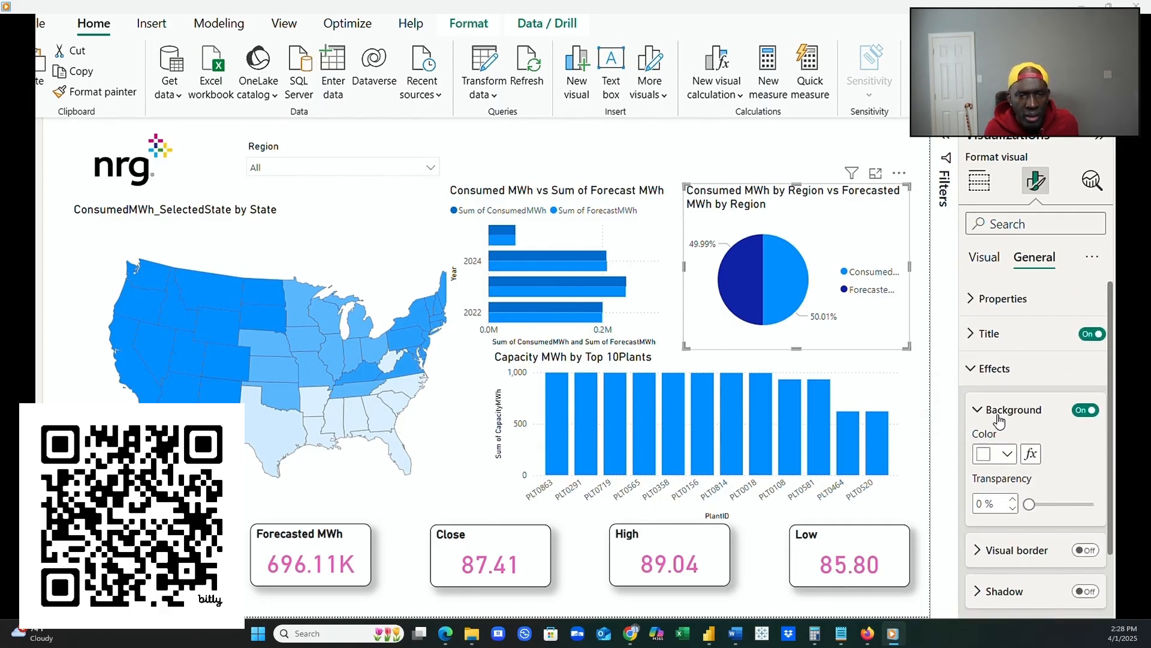
{"action": "left_click", "coordinate": [985, 256]}
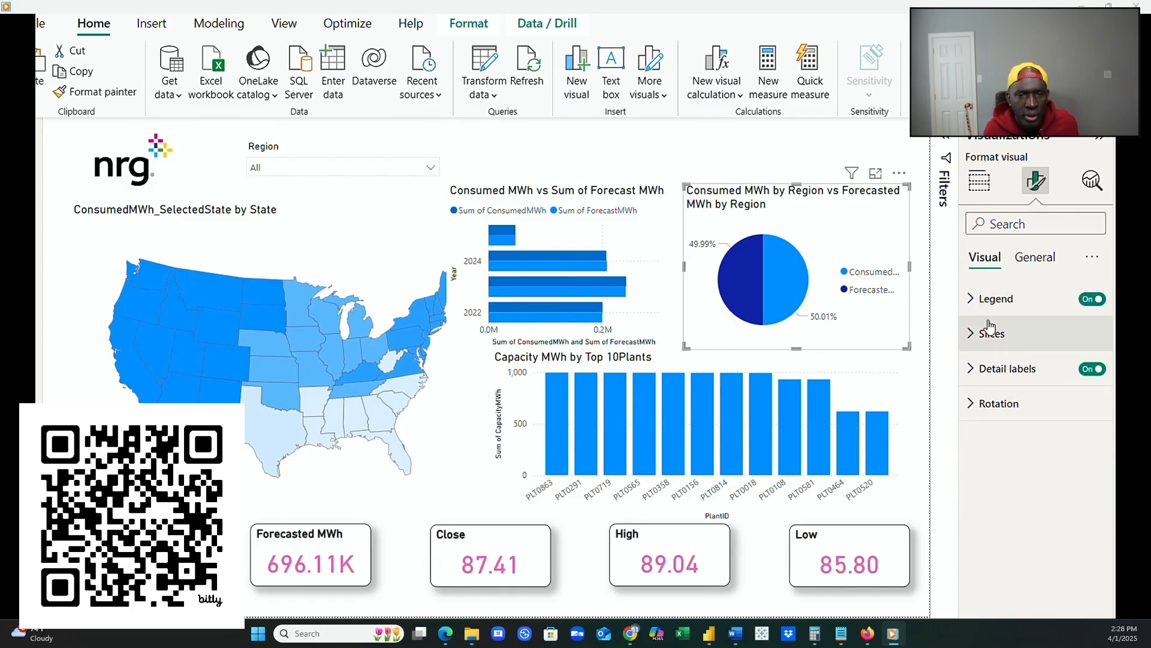
{"action": "left_click", "coordinate": [971, 299]}
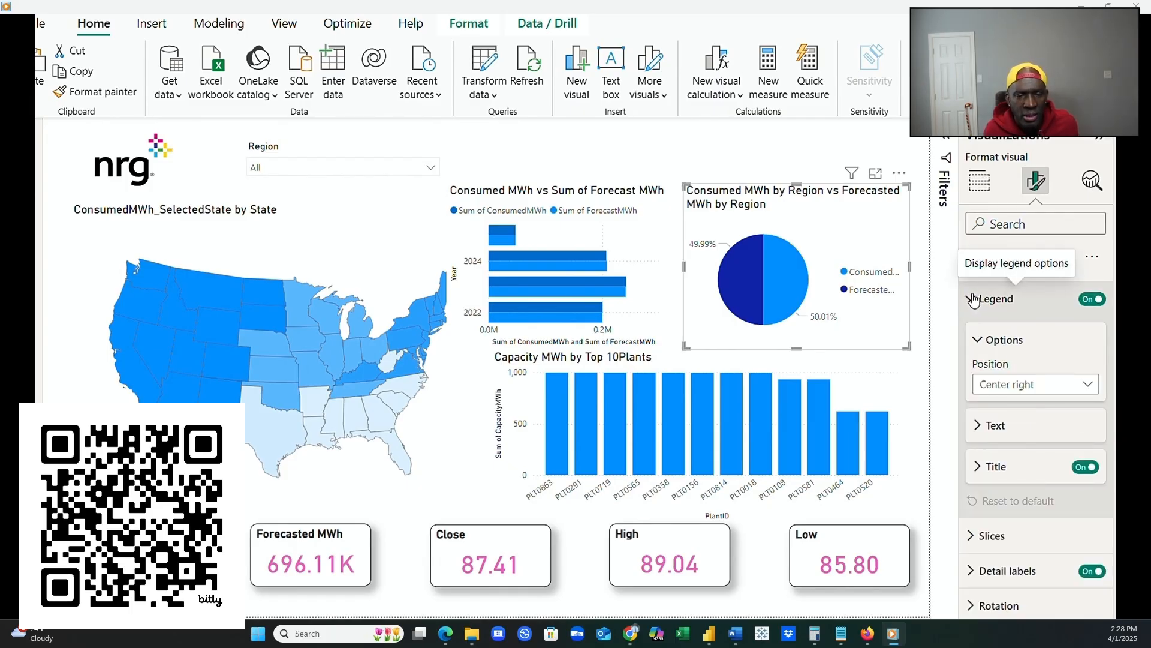
{"action": "left_click", "coordinate": [1087, 387]}
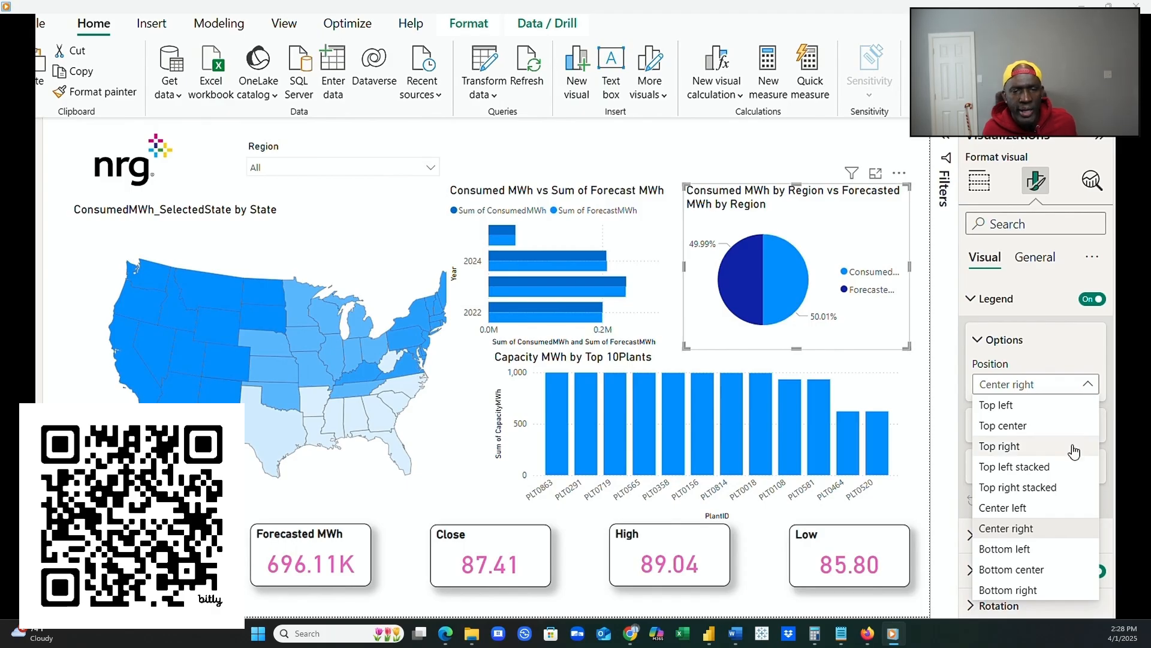
{"action": "left_click", "coordinate": [1063, 467]}
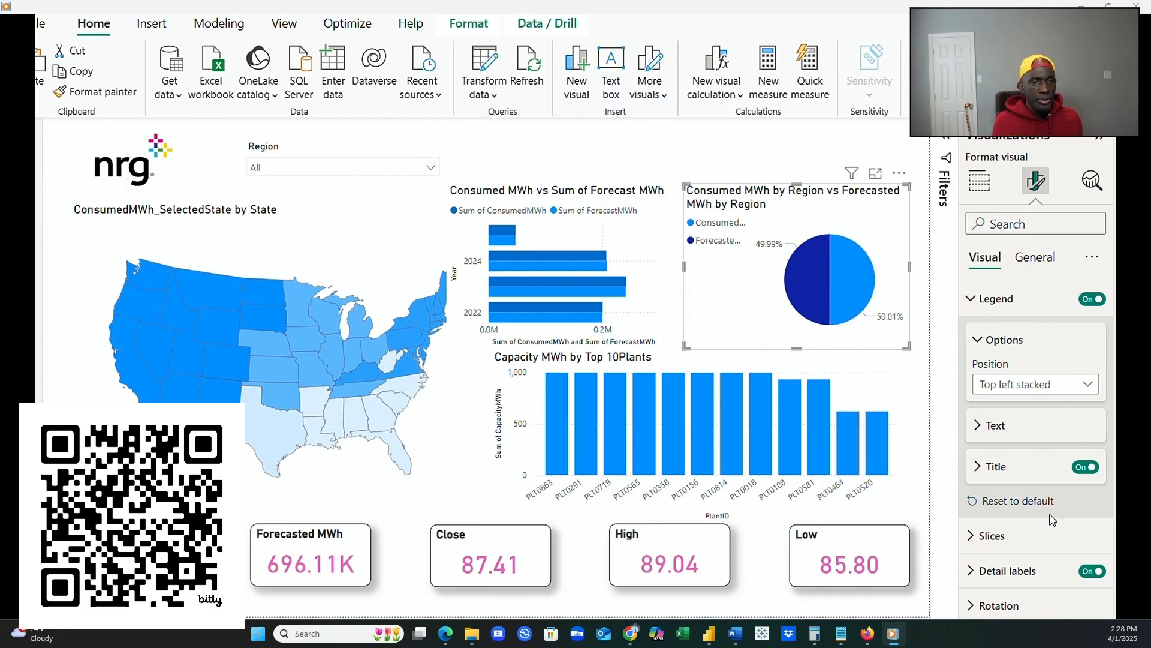
Widen the pie chart leftward over the clustered bar chart until its legend names fit in full.
{"action": "left_click", "coordinate": [651, 260]}
{"action": "left_click", "coordinate": [674, 265]}
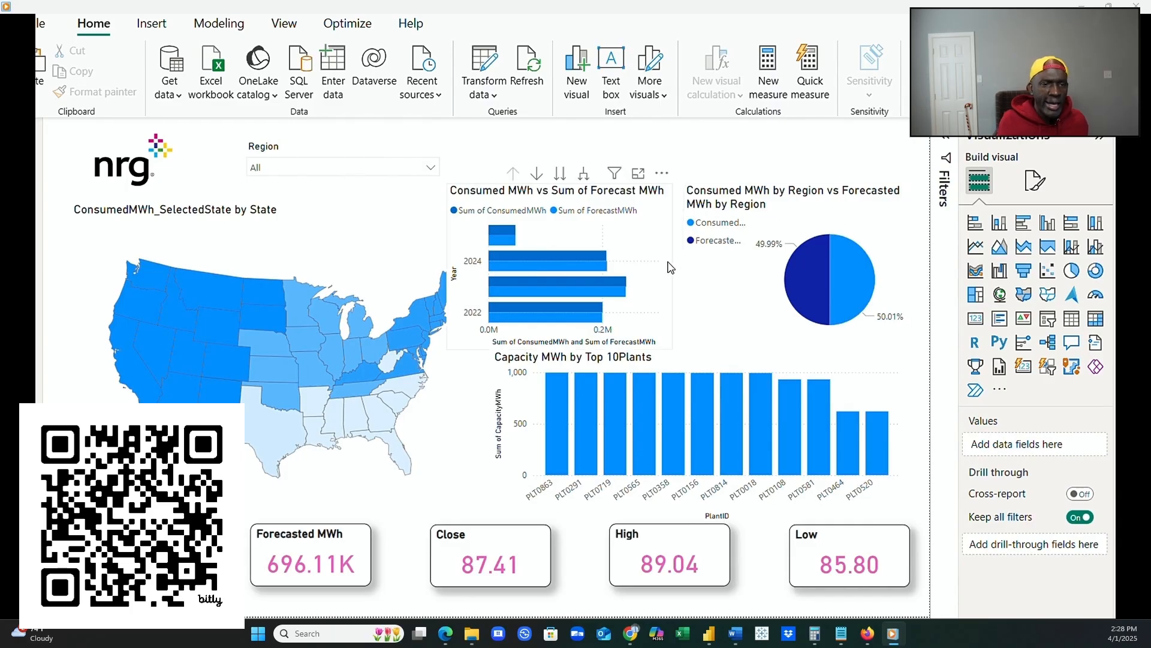
{"action": "left_click", "coordinate": [670, 268]}
{"action": "left_click_drag", "start_coordinate": [670, 271], "coordinate": [478, 307]}
{"action": "left_click", "coordinate": [682, 272]}
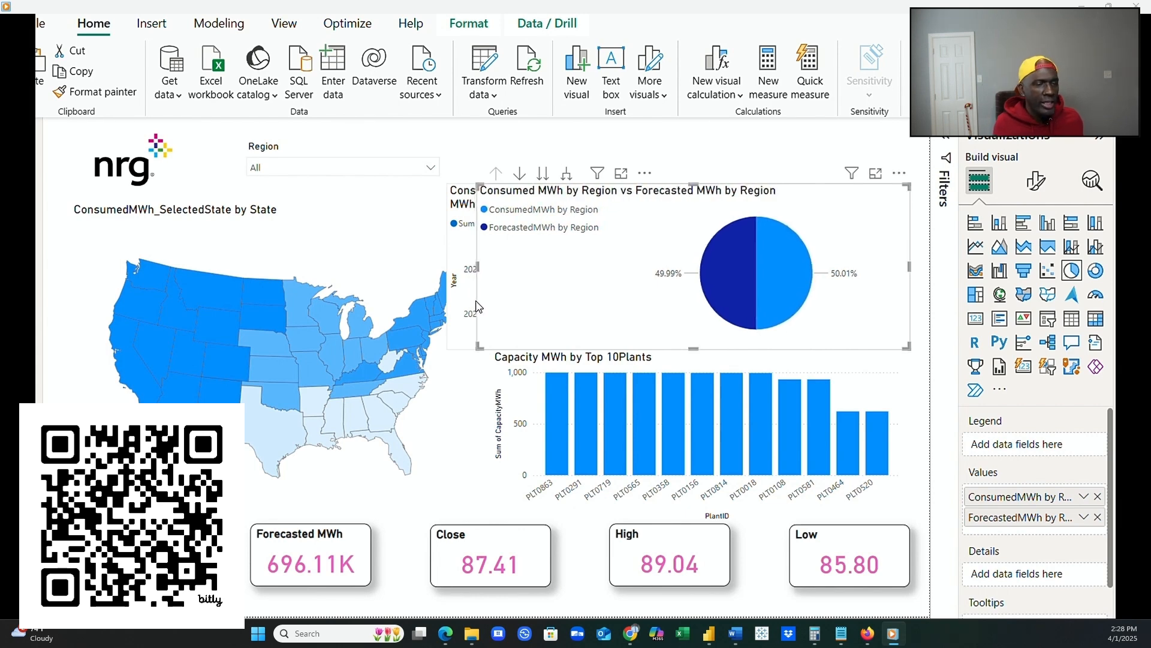
Rename the pie chart's ConsumedMWh by Region value to "Consumed MWh" for this visual.
{"action": "double_click", "coordinate": [1014, 497]}
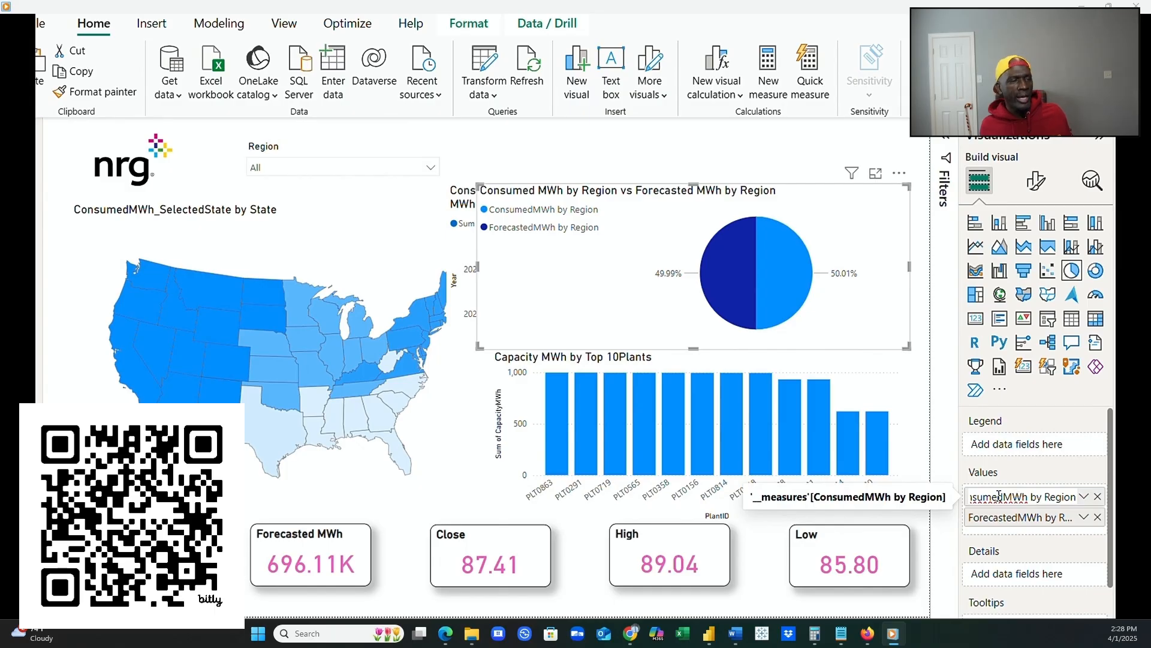
{"action": "left_click", "coordinate": [998, 495]}
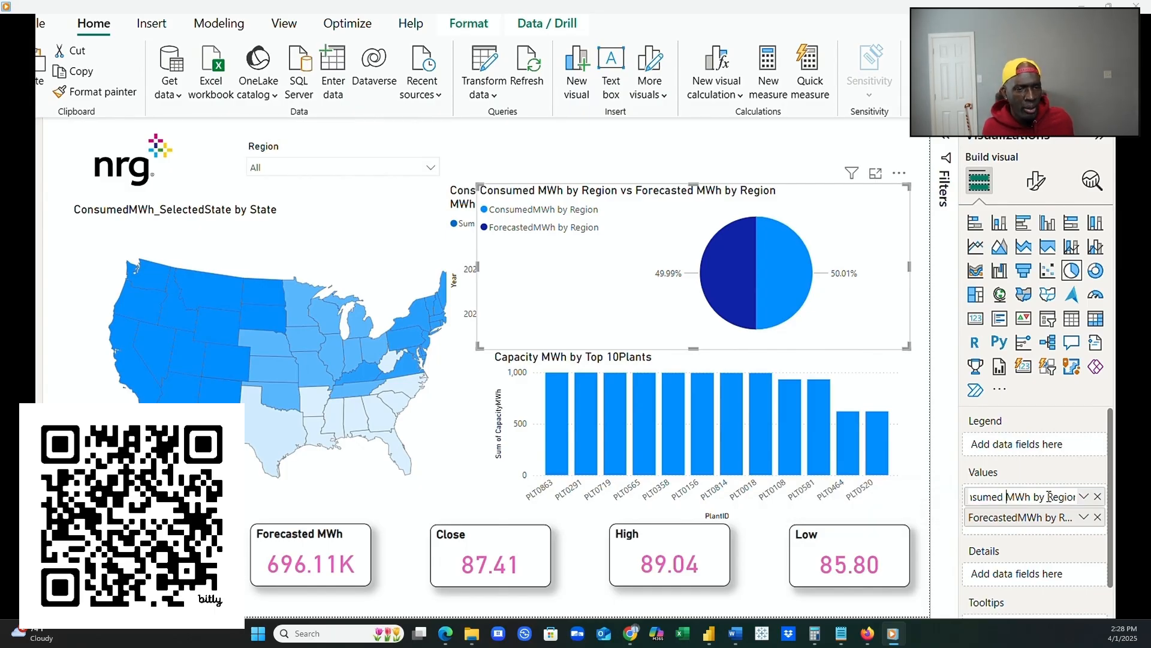
{"action": "left_click_drag", "start_coordinate": [1032, 498], "coordinate": [1083, 504]}
{"action": "key", "text": "BackSpace"}
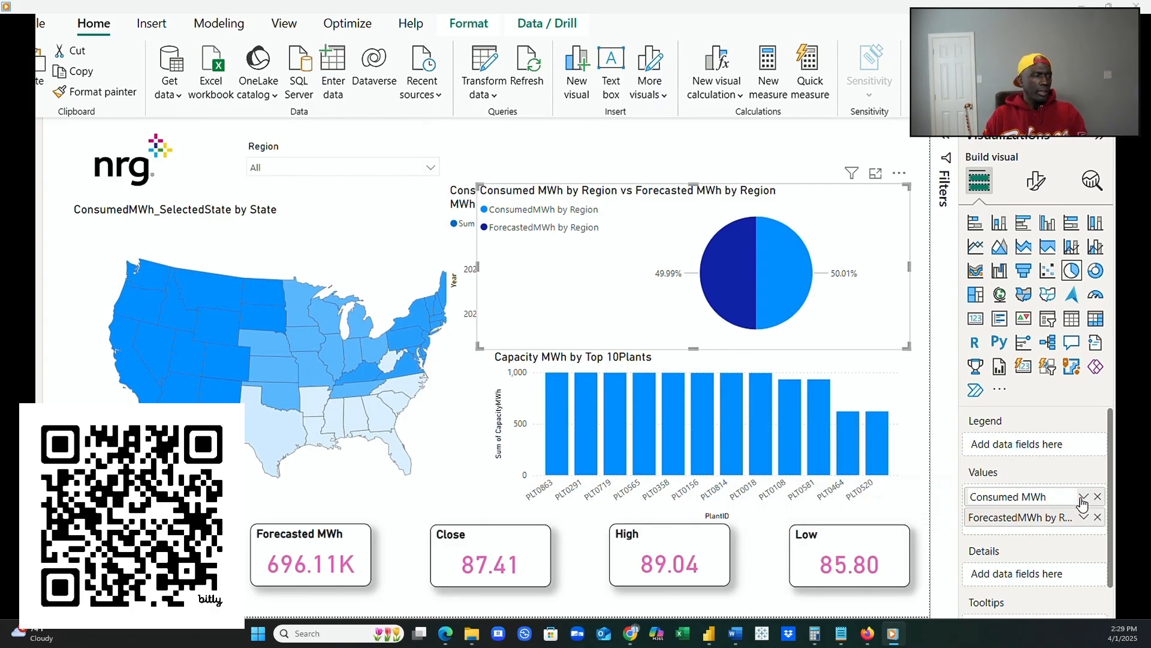
{"action": "key", "text": "Return"}
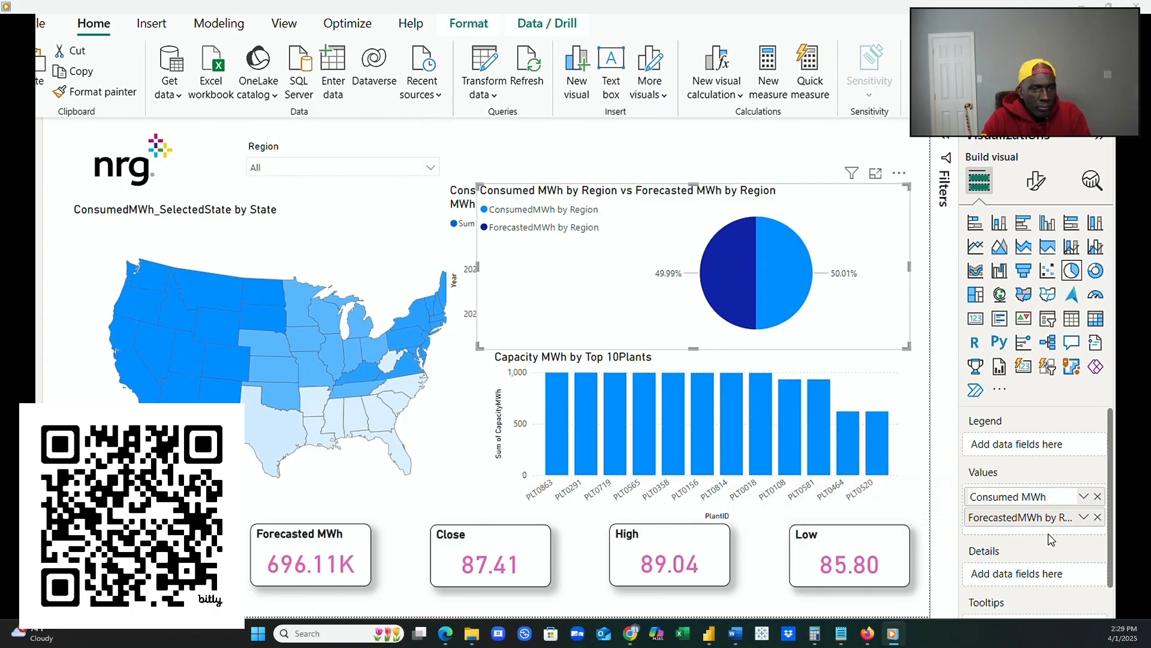
Rename the pie chart's ForecastedMWh by Region value to "Forecasted MWh" for this visual.
{"action": "double_click", "coordinate": [1019, 517]}
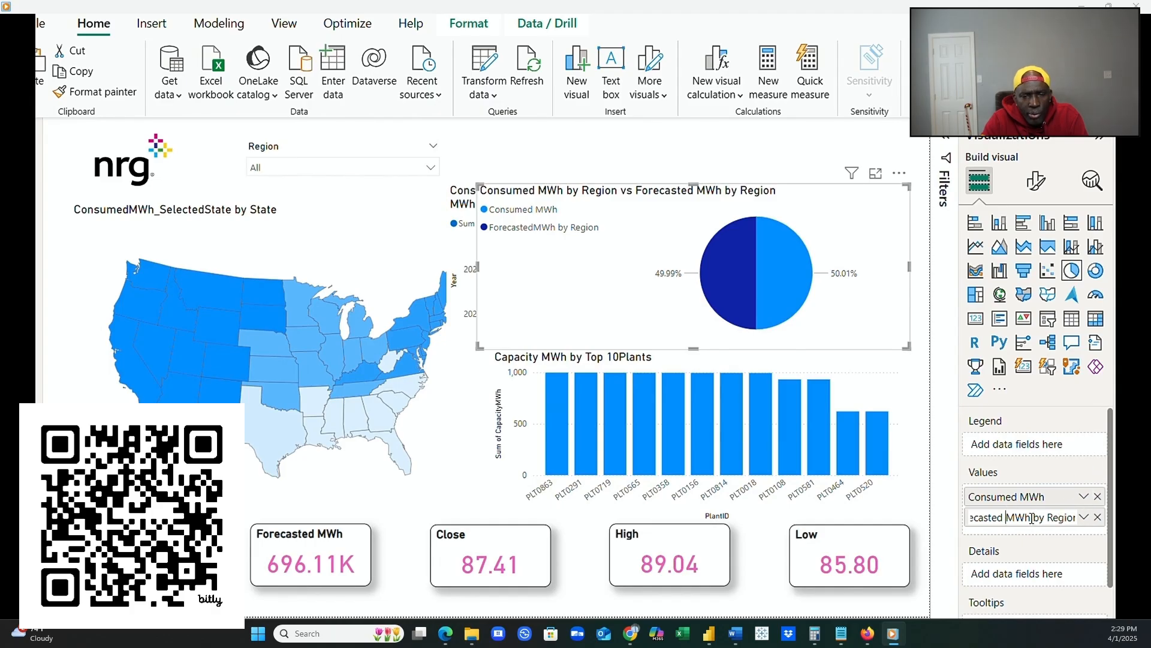
{"action": "left_click_drag", "start_coordinate": [1031, 517], "coordinate": [1087, 515]}
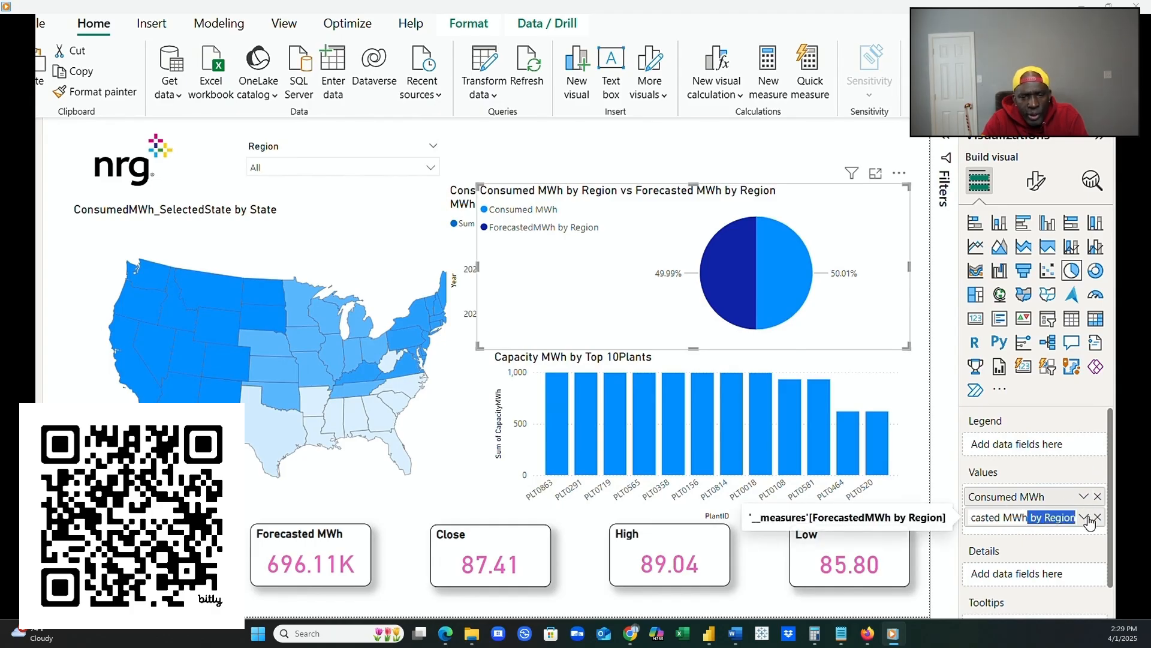
{"action": "key", "text": "BackSpace"}
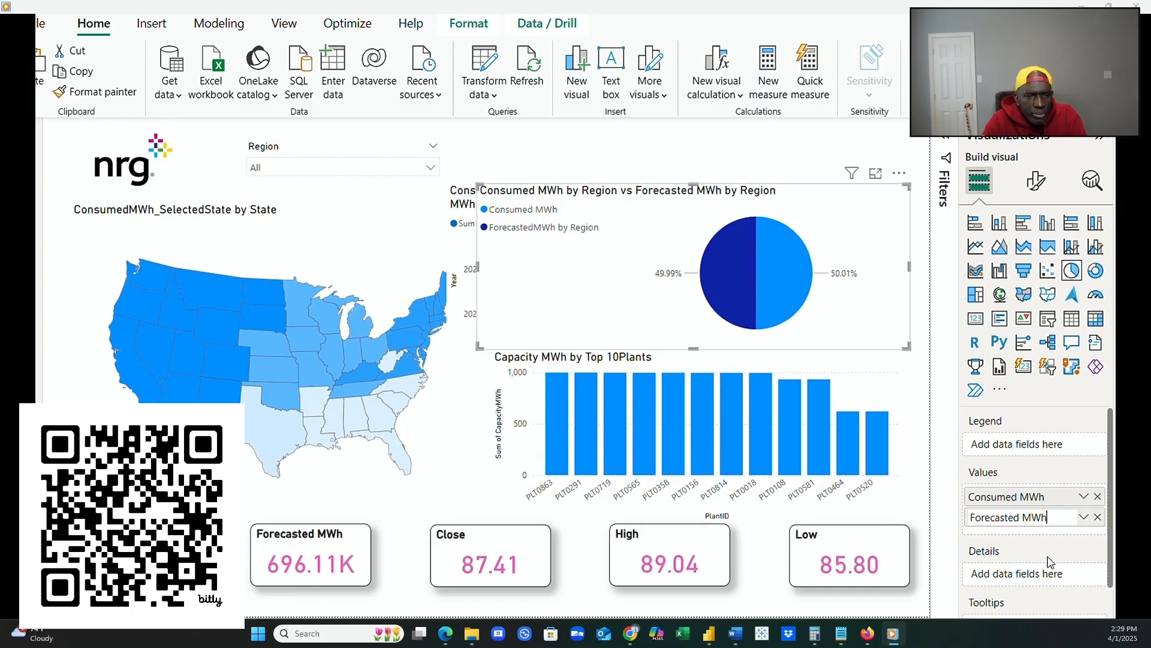
{"action": "left_click", "coordinate": [1018, 543]}
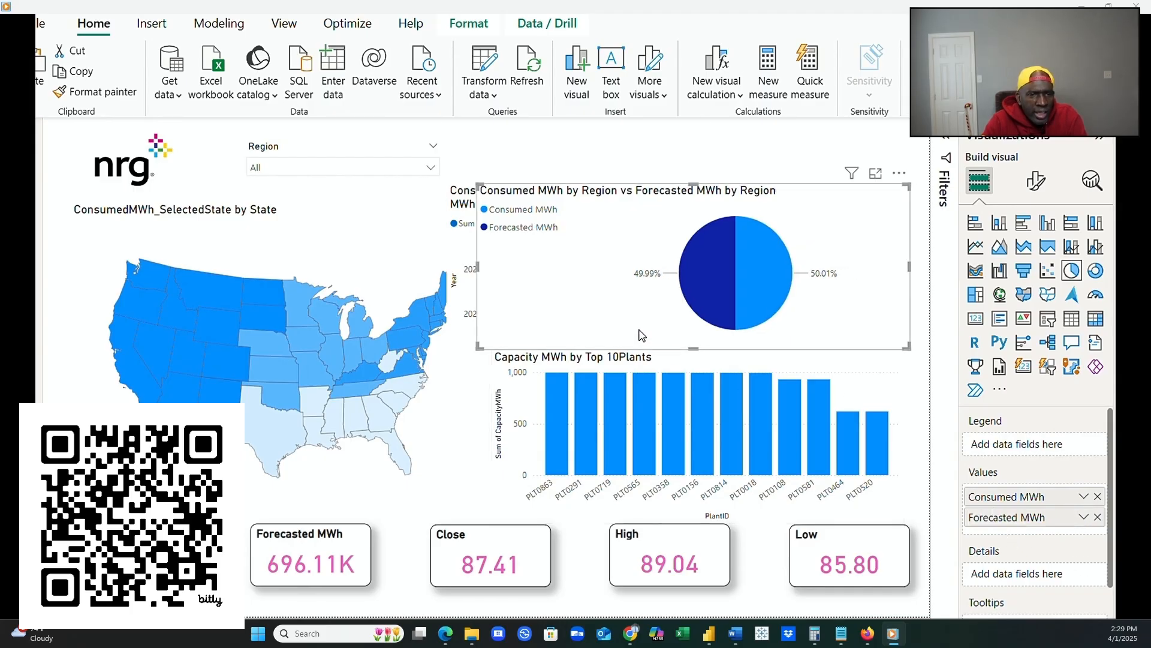
Narrow the pie chart, the state map and the clustered bar chart so the three visuals sit side by side without overlapping.
{"action": "left_click_drag", "start_coordinate": [479, 264], "coordinate": [607, 268]}
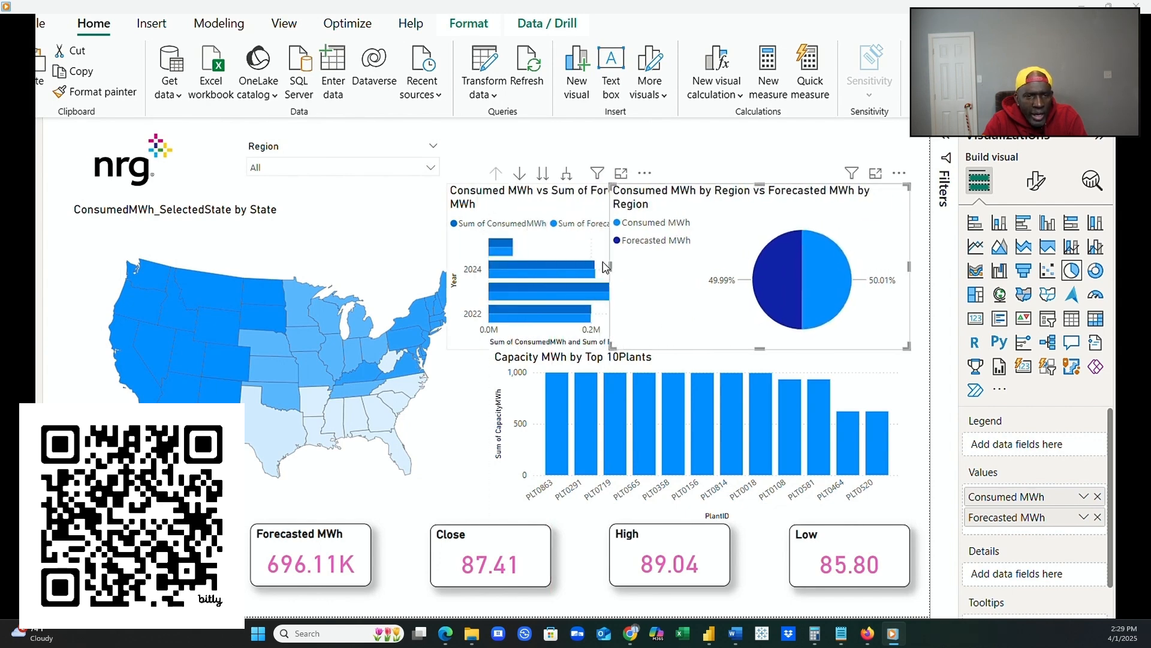
{"action": "left_click", "coordinate": [419, 307]}
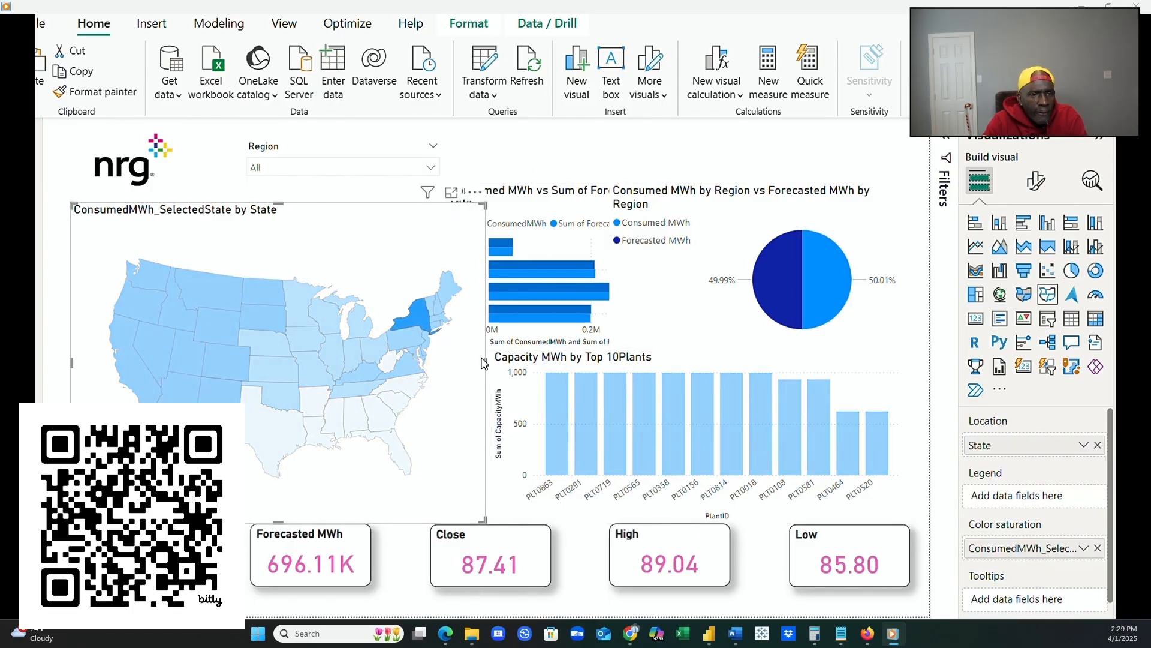
{"action": "left_click_drag", "start_coordinate": [481, 363], "coordinate": [440, 349]}
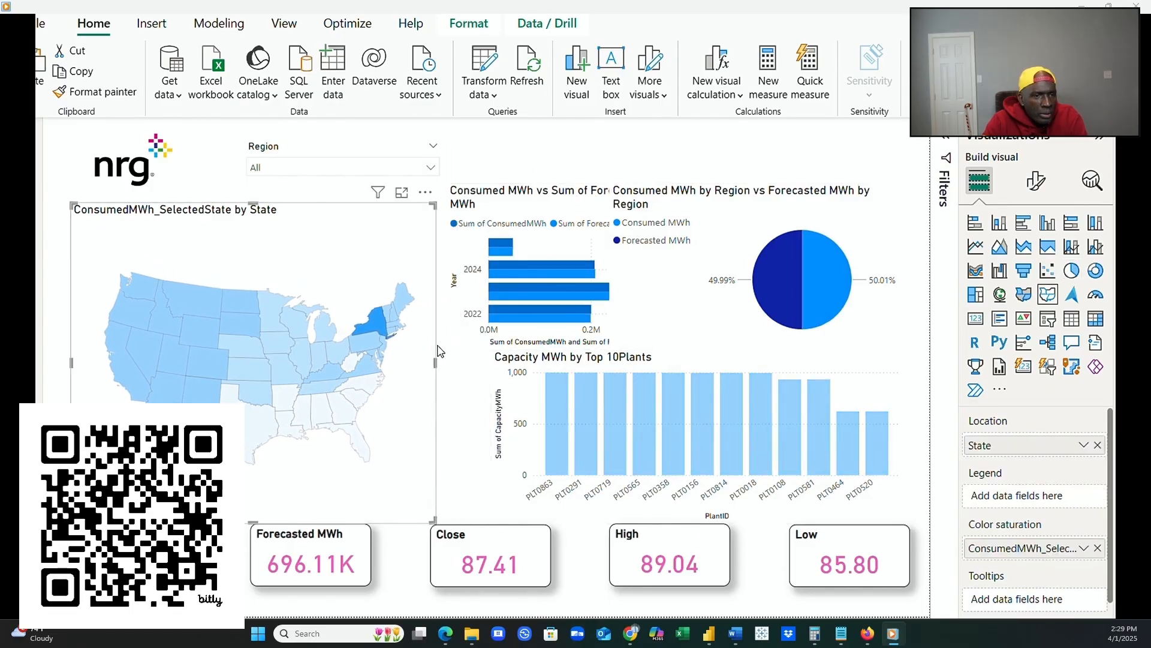
{"action": "left_click", "coordinate": [597, 242]}
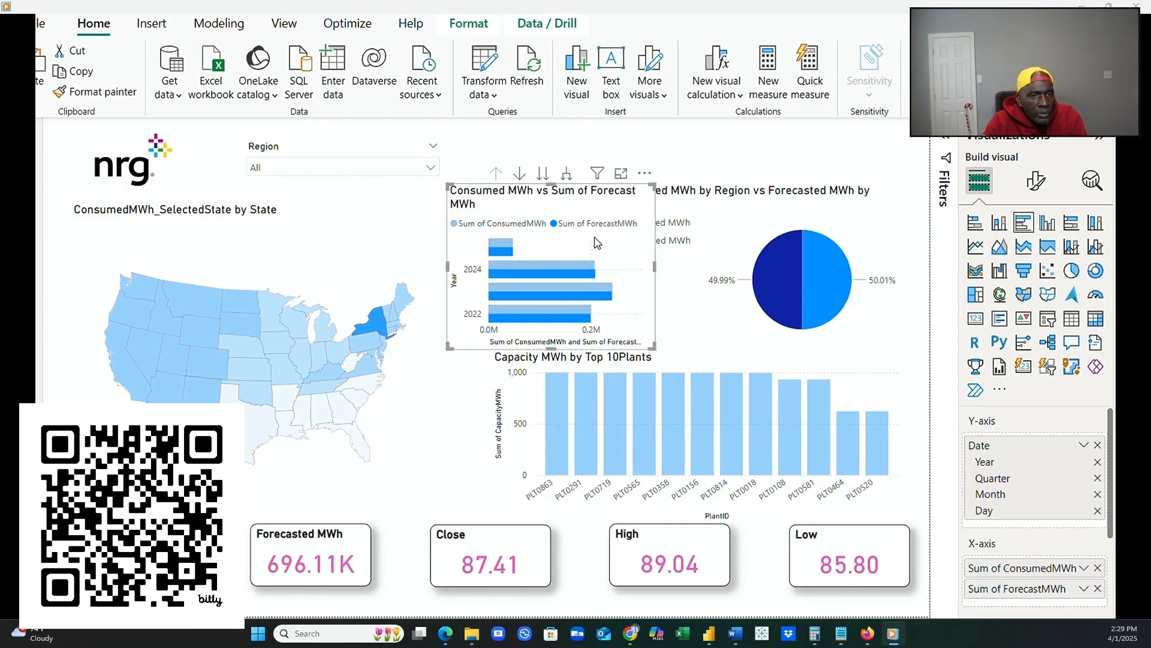
{"action": "left_click_drag", "start_coordinate": [654, 266], "coordinate": [603, 266]}
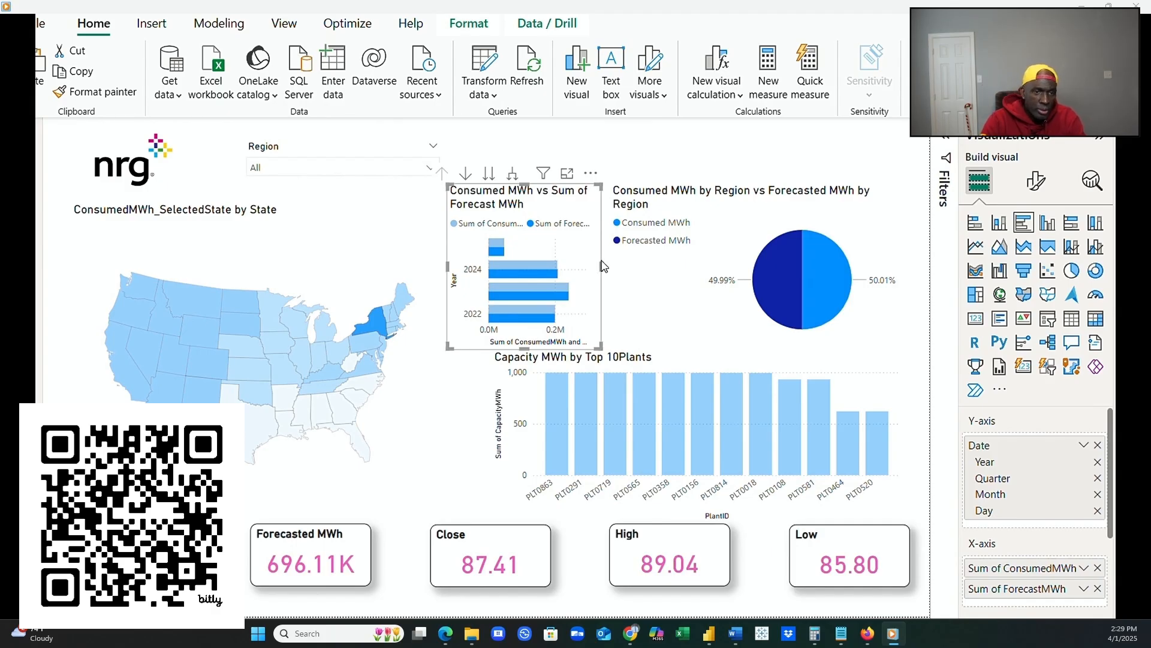
Clear the state selection on the map and shorten the map to about half its height.
{"action": "mouse_move", "coordinate": [627, 381]}
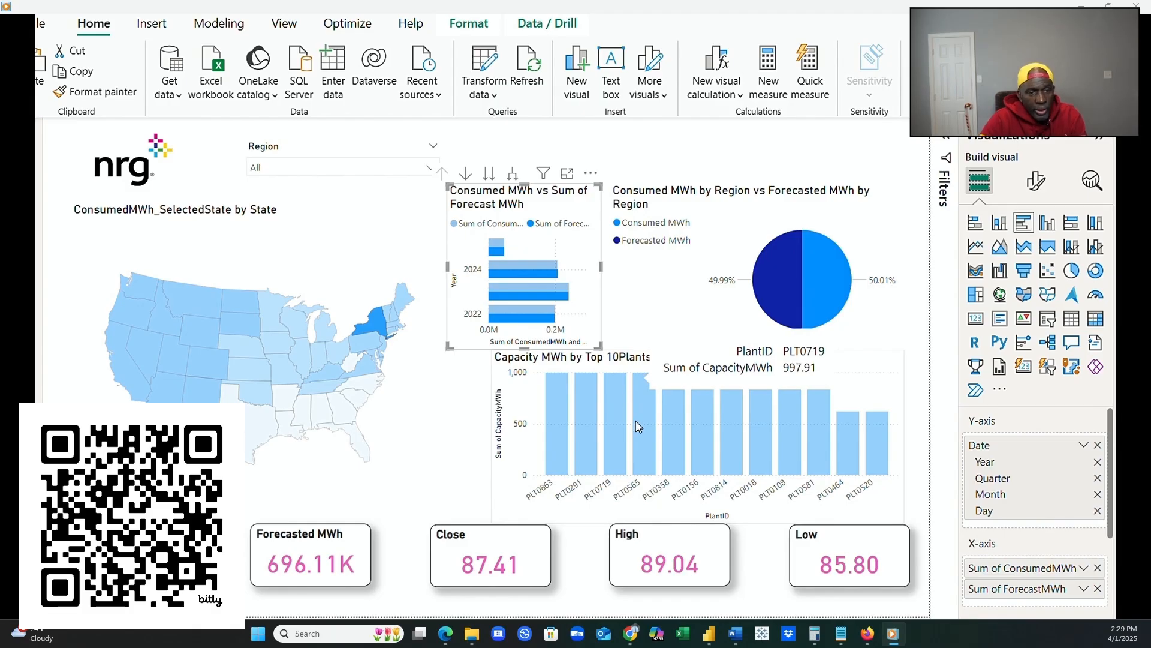
{"action": "mouse_move", "coordinate": [657, 451]}
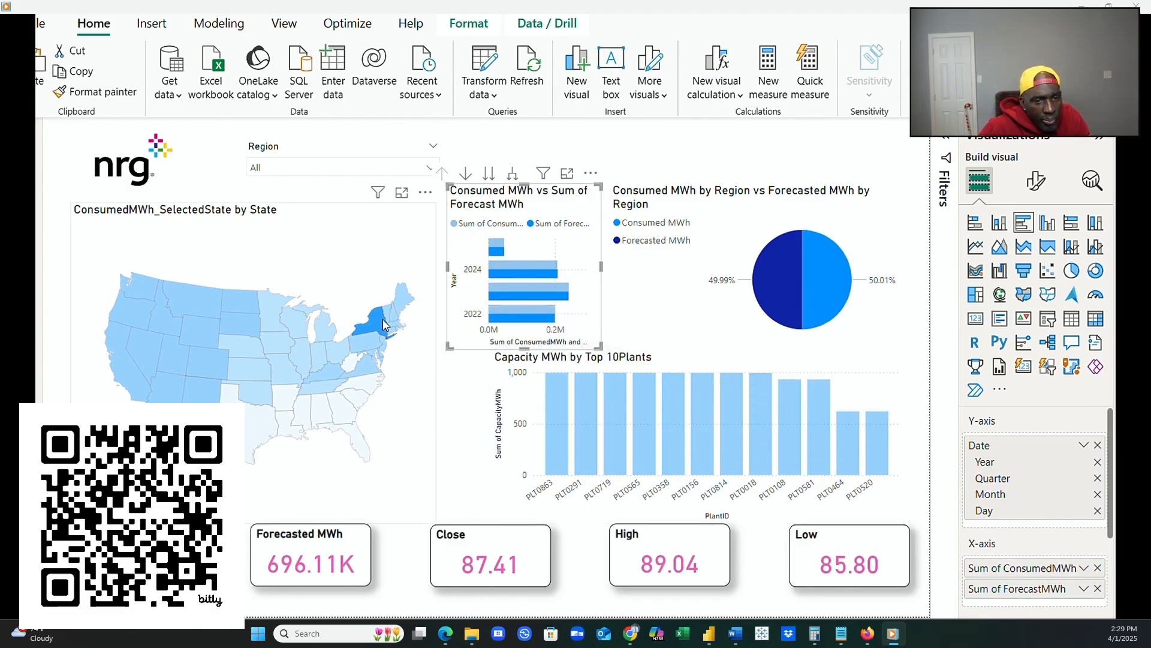
{"action": "left_click", "coordinate": [307, 263]}
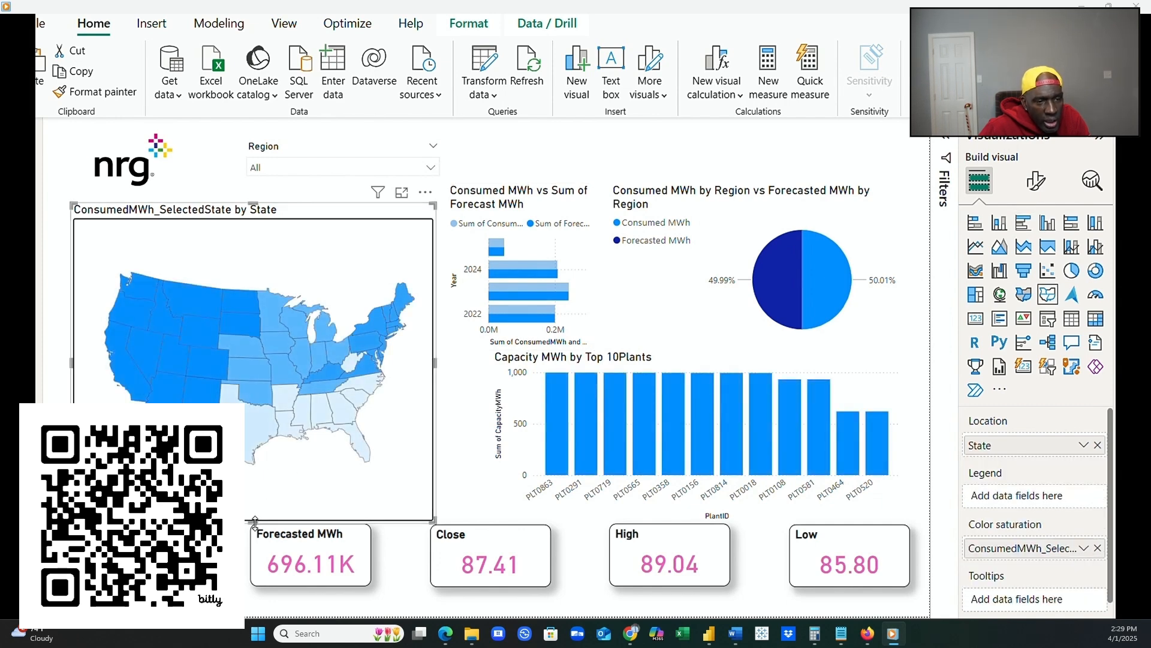
{"action": "left_click_drag", "start_coordinate": [255, 520], "coordinate": [290, 390]}
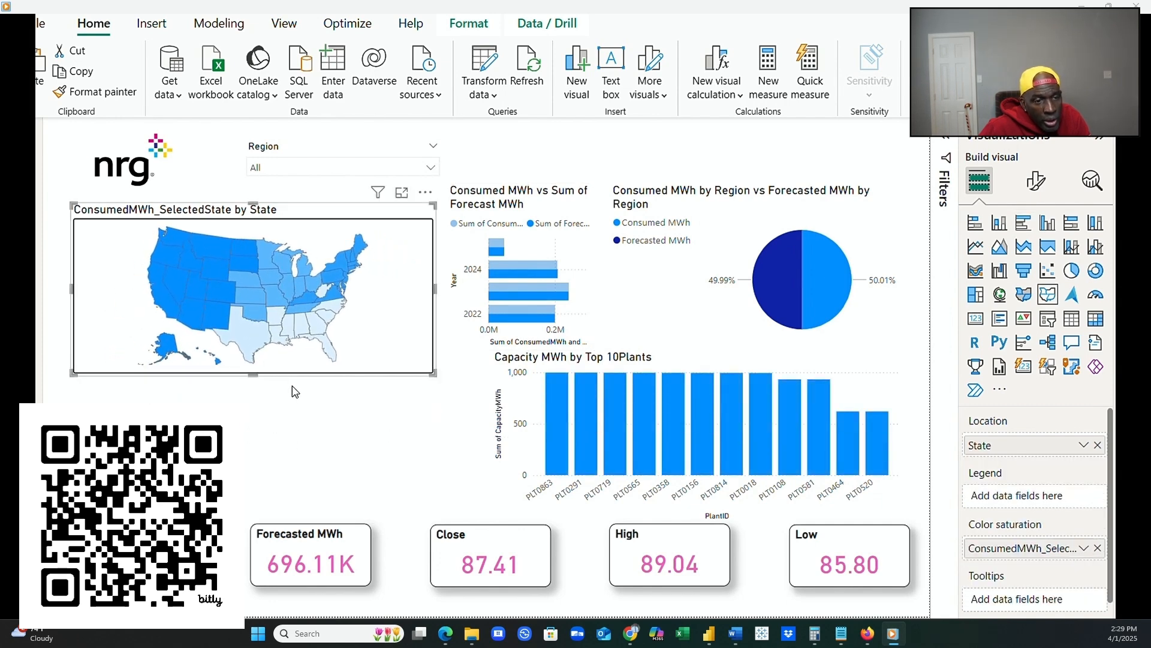
Move the capacity chart below the map, and place the clustered bar chart under the pie chart at the pie chart's width.
{"action": "left_click", "coordinate": [760, 352]}
{"action": "left_click_drag", "start_coordinate": [761, 354], "coordinate": [324, 363]}
{"action": "left_click_drag", "start_coordinate": [561, 256], "coordinate": [910, 415]}
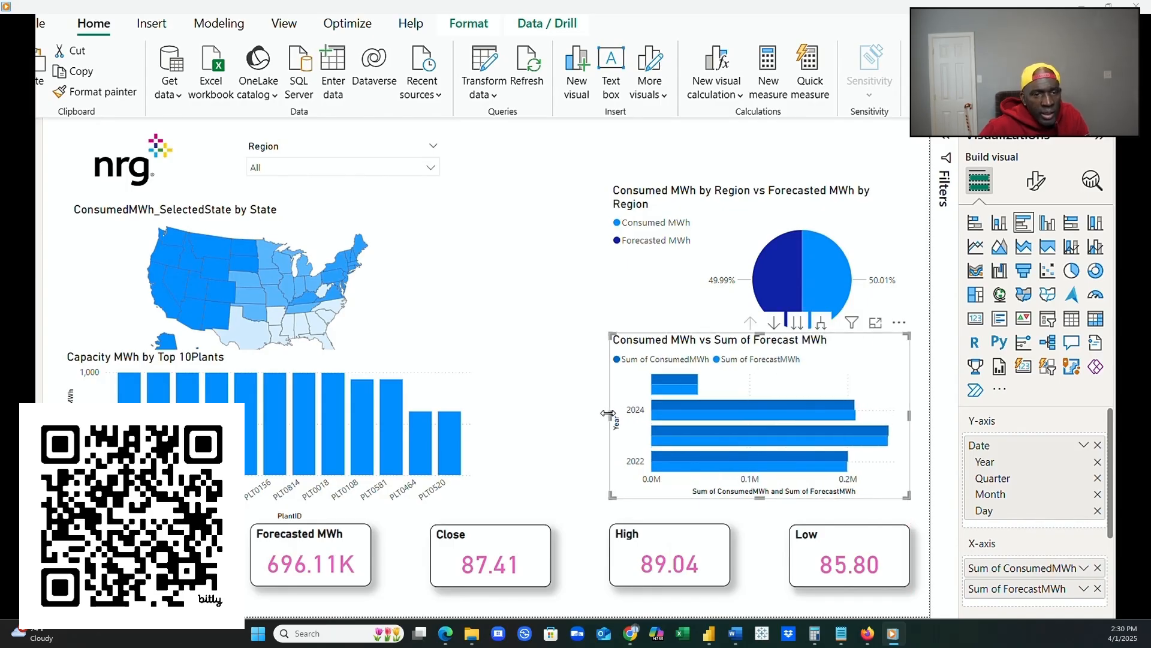
Widen the clustered bar chart toward the capacity chart, and move the pie chart out of the page's upper-right area.
{"action": "left_click_drag", "start_coordinate": [608, 413], "coordinate": [501, 414]}
{"action": "left_click", "coordinate": [629, 274]}
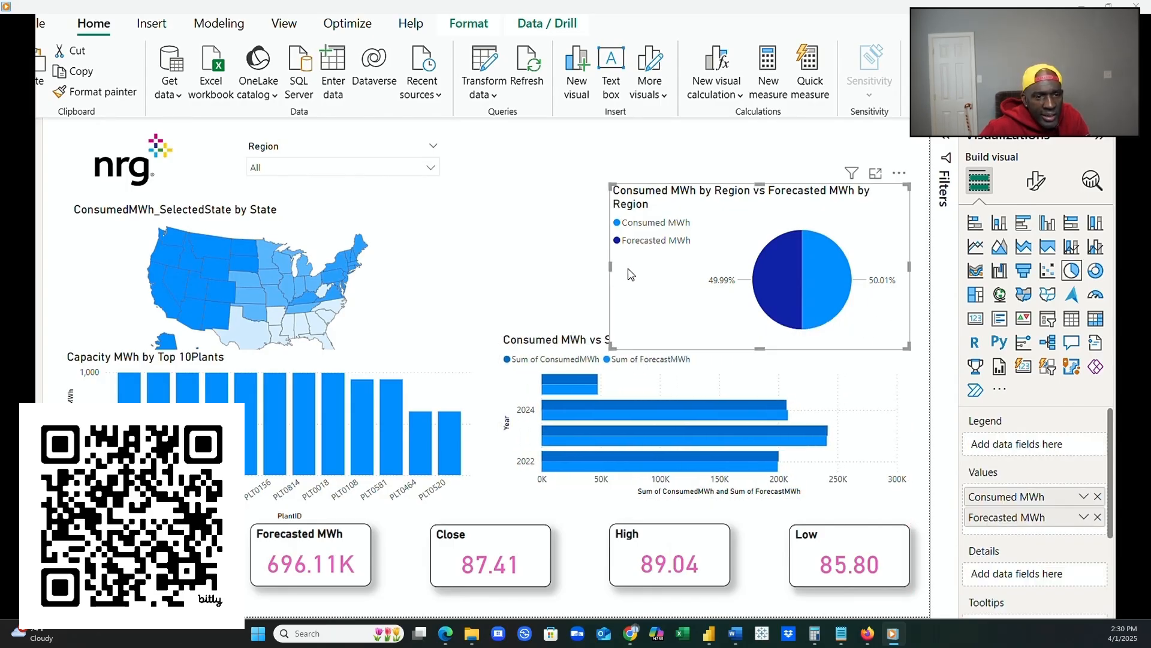
{"action": "left_click_drag", "start_coordinate": [621, 276], "coordinate": [338, 443]}
{"action": "left_click", "coordinate": [329, 235]}
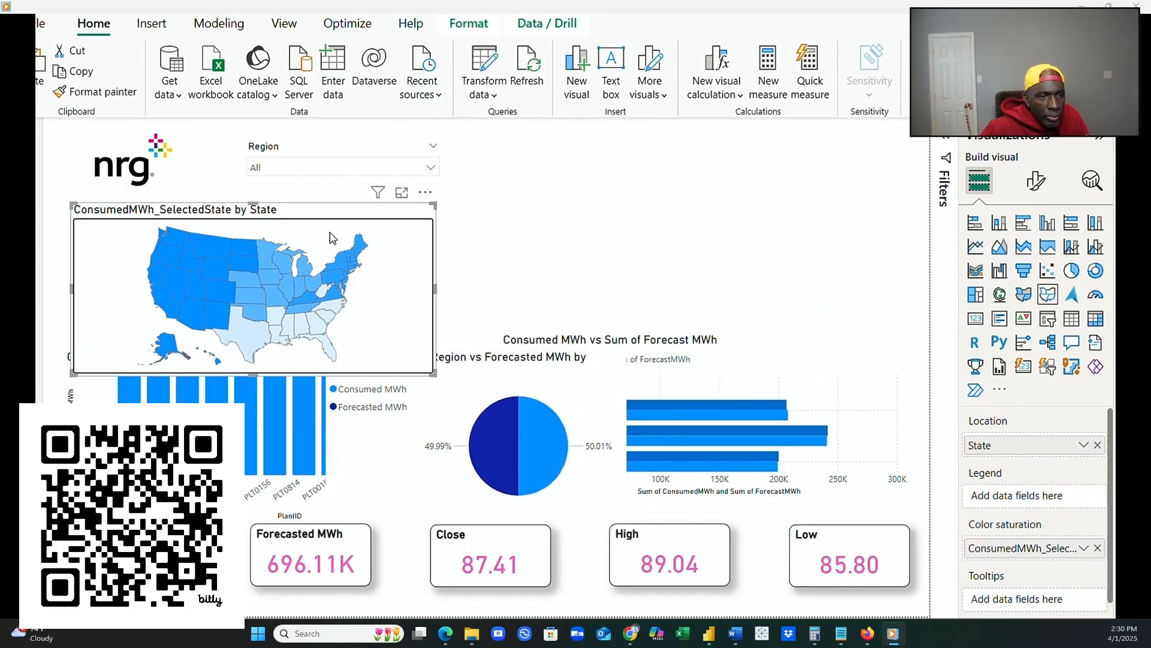
{"action": "double_click", "coordinate": [548, 188]}
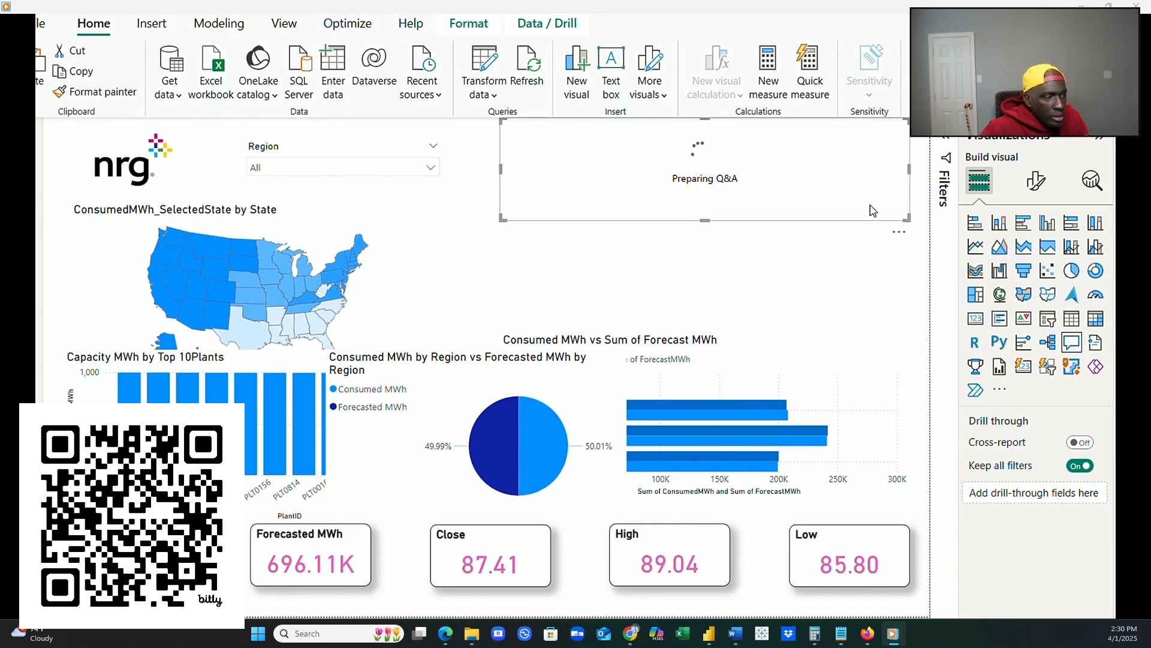
{"action": "left_click", "coordinate": [899, 232]}
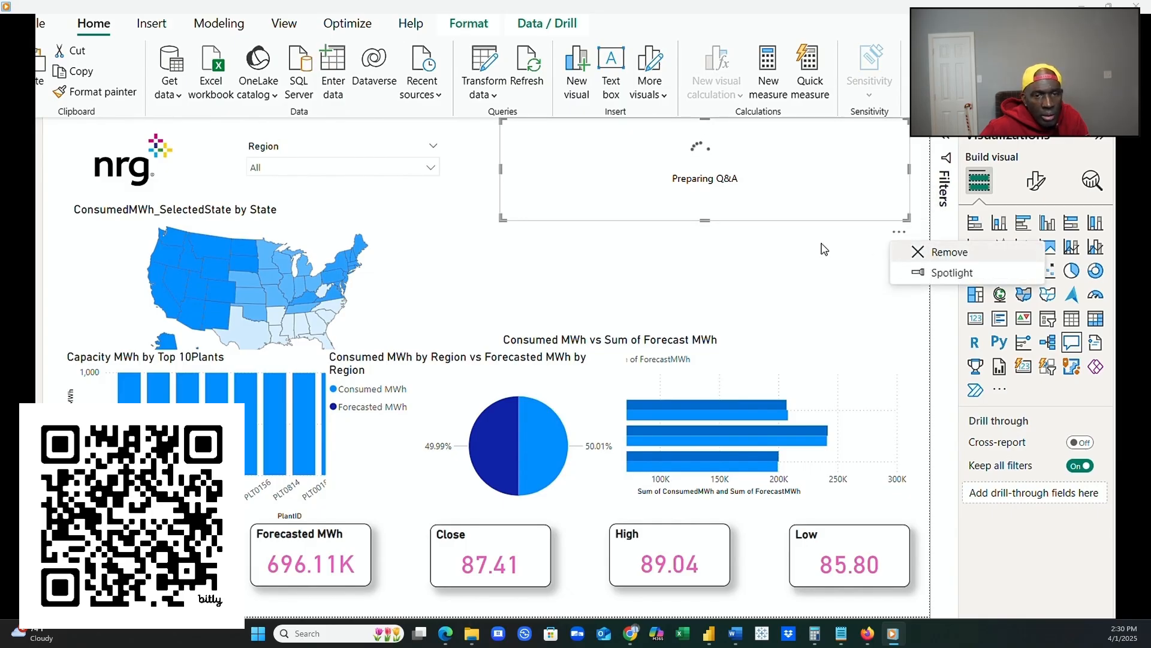
{"action": "left_click", "coordinate": [933, 259]}
Move the state map above the clustered bar chart, and move the pie chart above the capacity chart.
{"action": "left_click", "coordinate": [393, 280]}
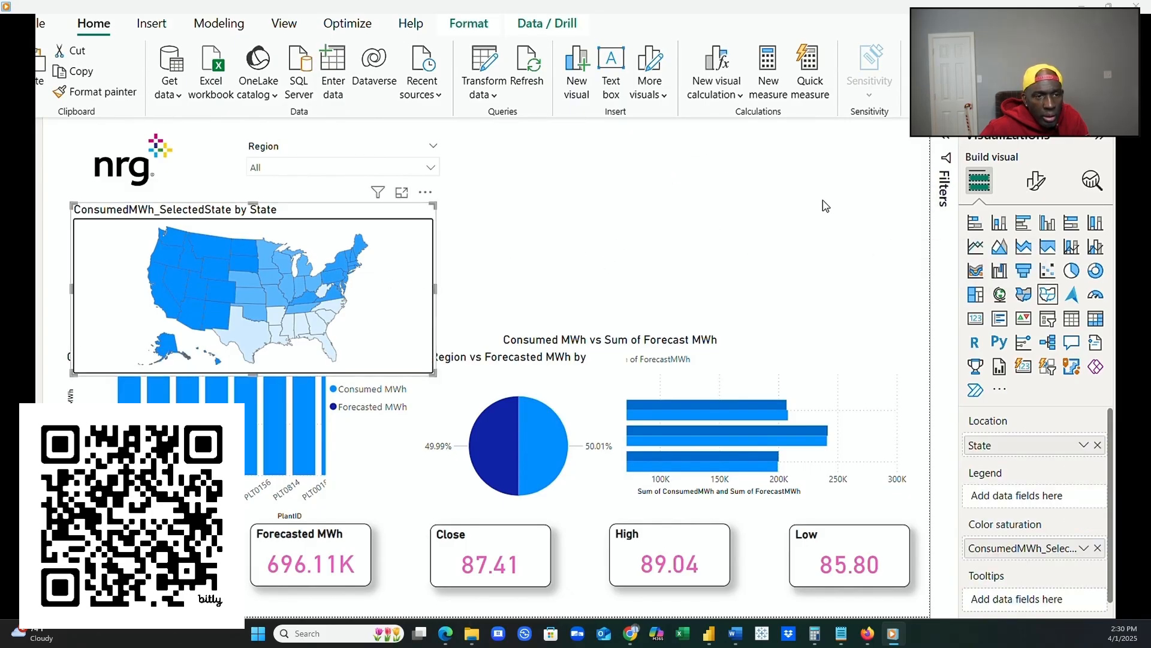
{"action": "left_click_drag", "start_coordinate": [376, 220], "coordinate": [857, 148]}
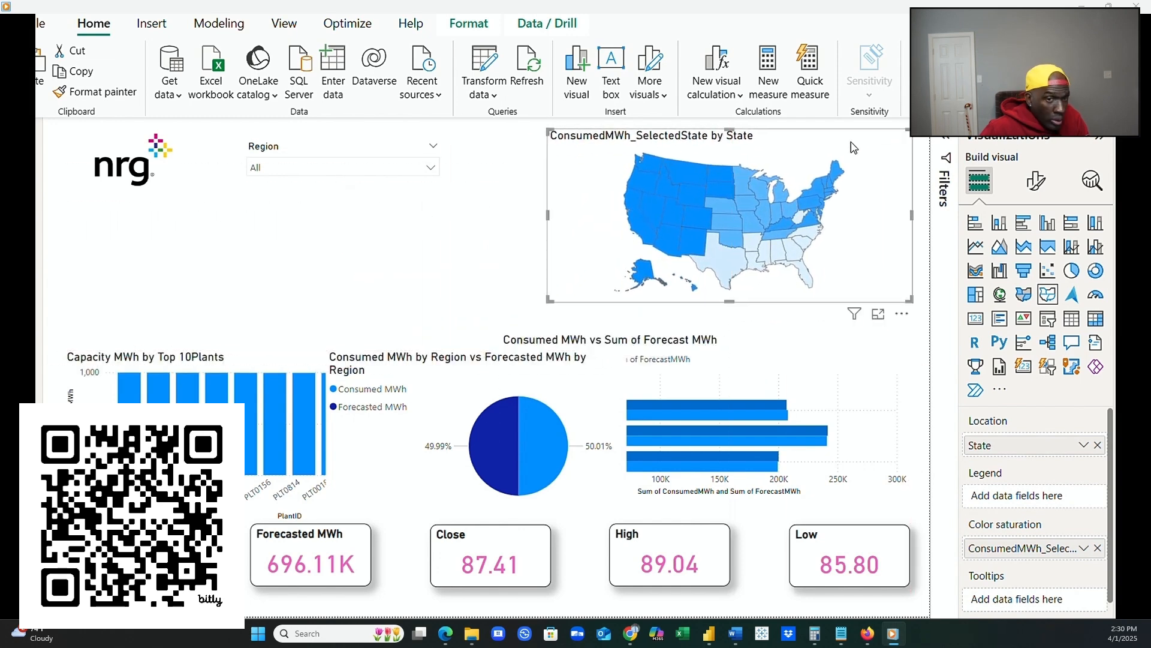
{"action": "left_click", "coordinate": [574, 376]}
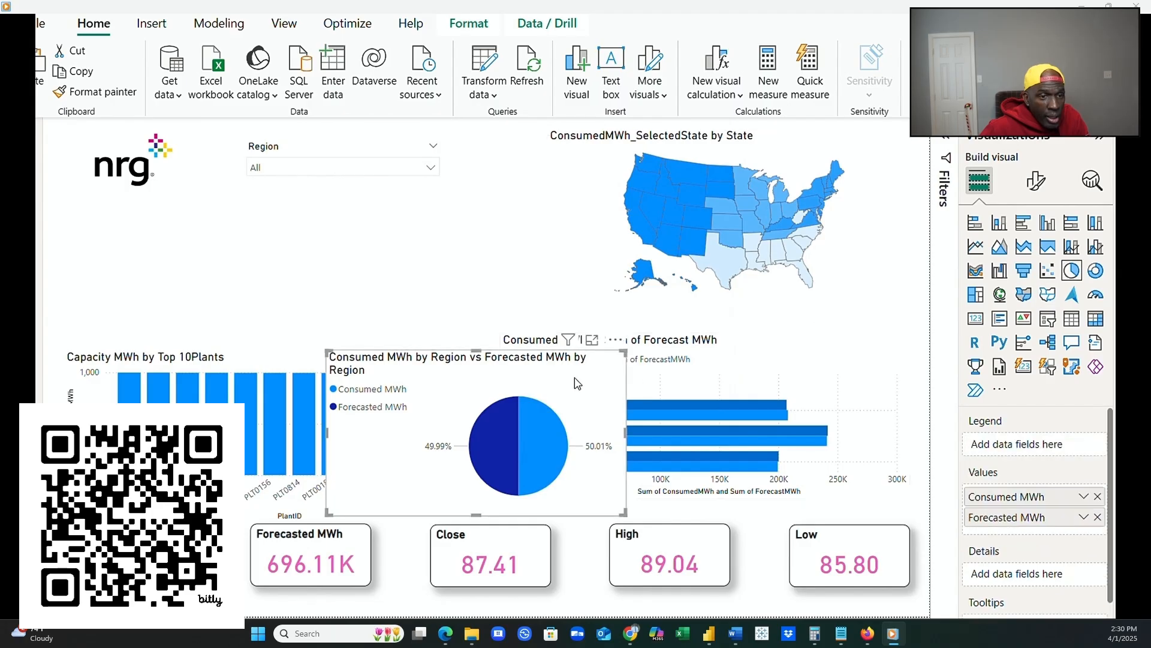
{"action": "left_click_drag", "start_coordinate": [574, 377], "coordinate": [320, 222]}
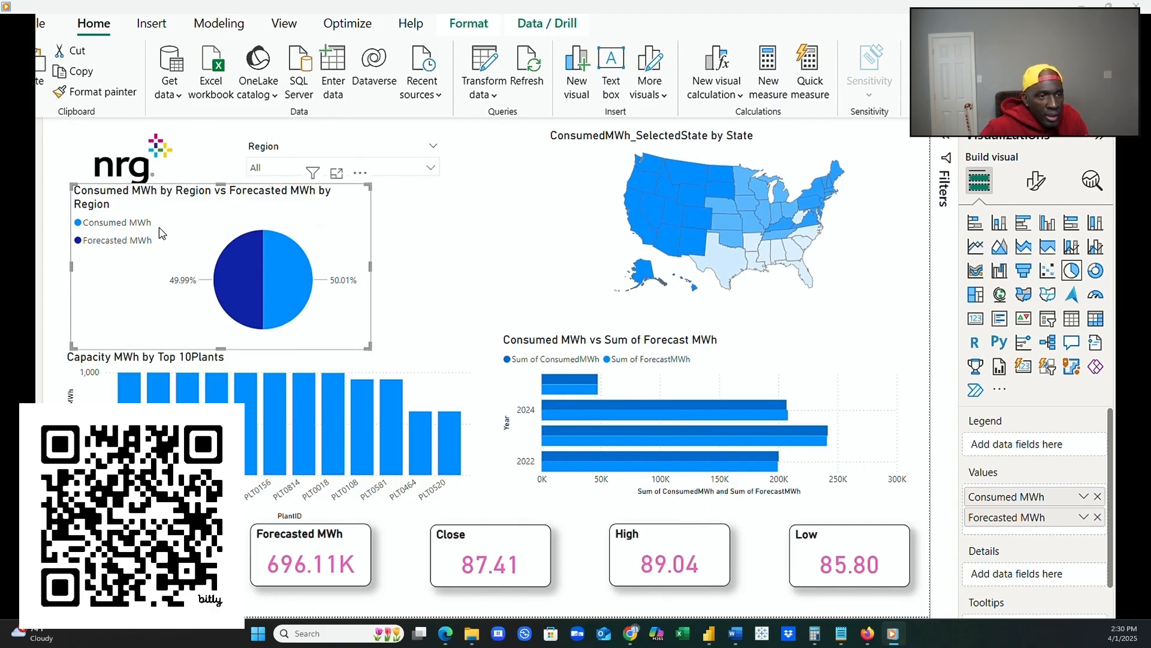
Widen the pie chart until its right edge lines up with the capacity chart below.
{"action": "left_click_drag", "start_coordinate": [71, 264], "coordinate": [65, 268]}
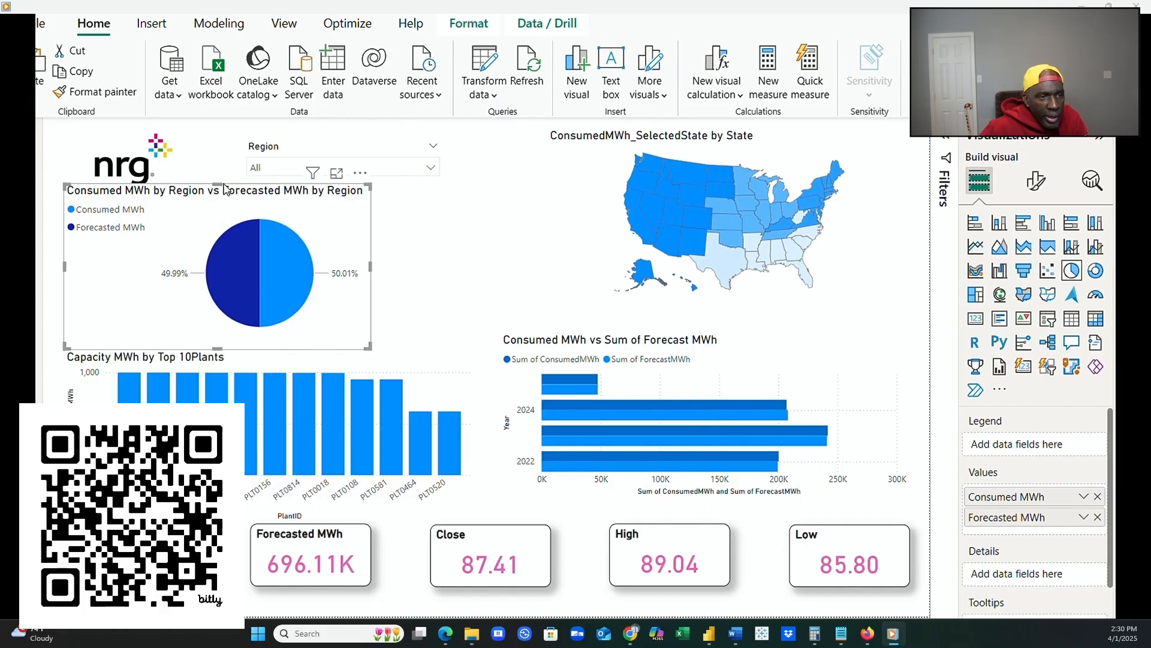
{"action": "left_click_drag", "start_coordinate": [218, 184], "coordinate": [226, 190]}
{"action": "left_click_drag", "start_coordinate": [65, 265], "coordinate": [77, 273]}
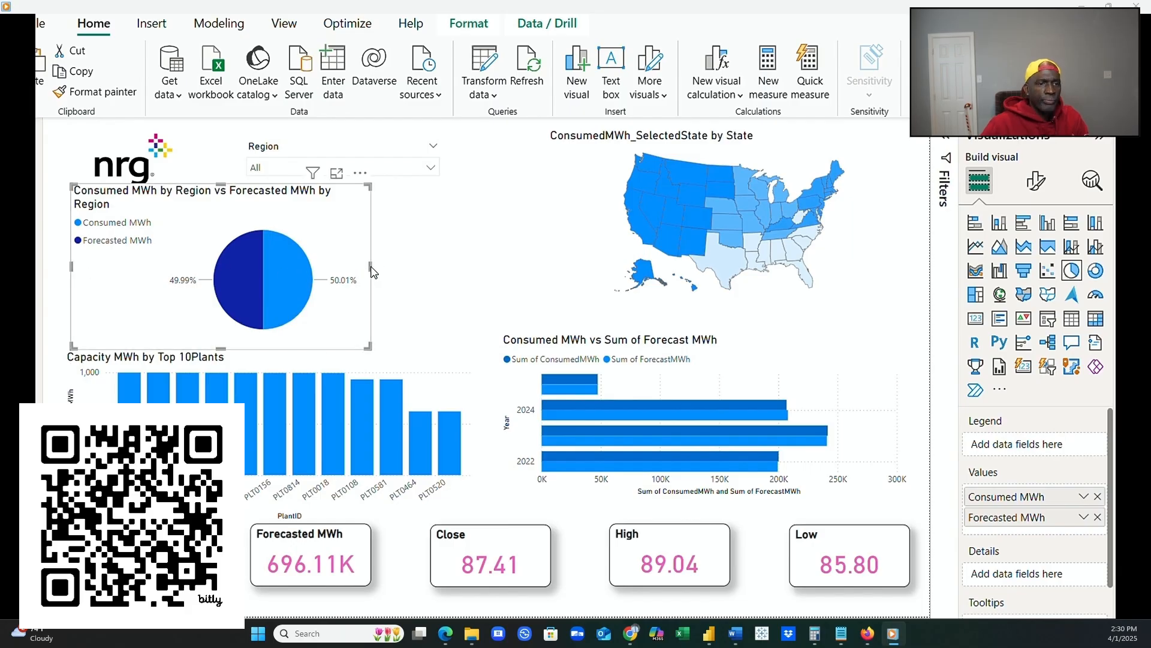
{"action": "left_click_drag", "start_coordinate": [373, 269], "coordinate": [475, 271]}
Resize the state map to fill the space between the pie chart and the bar chart, and clear its state selection.
{"action": "left_click", "coordinate": [678, 235]}
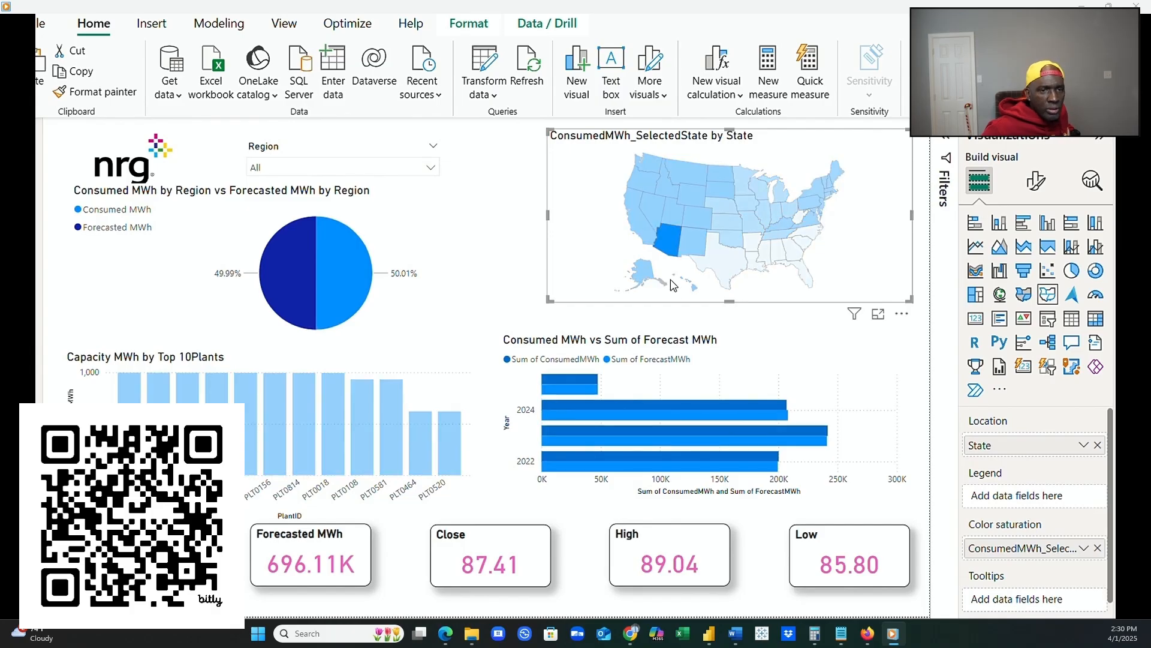
{"action": "left_click_drag", "start_coordinate": [730, 300], "coordinate": [722, 328]}
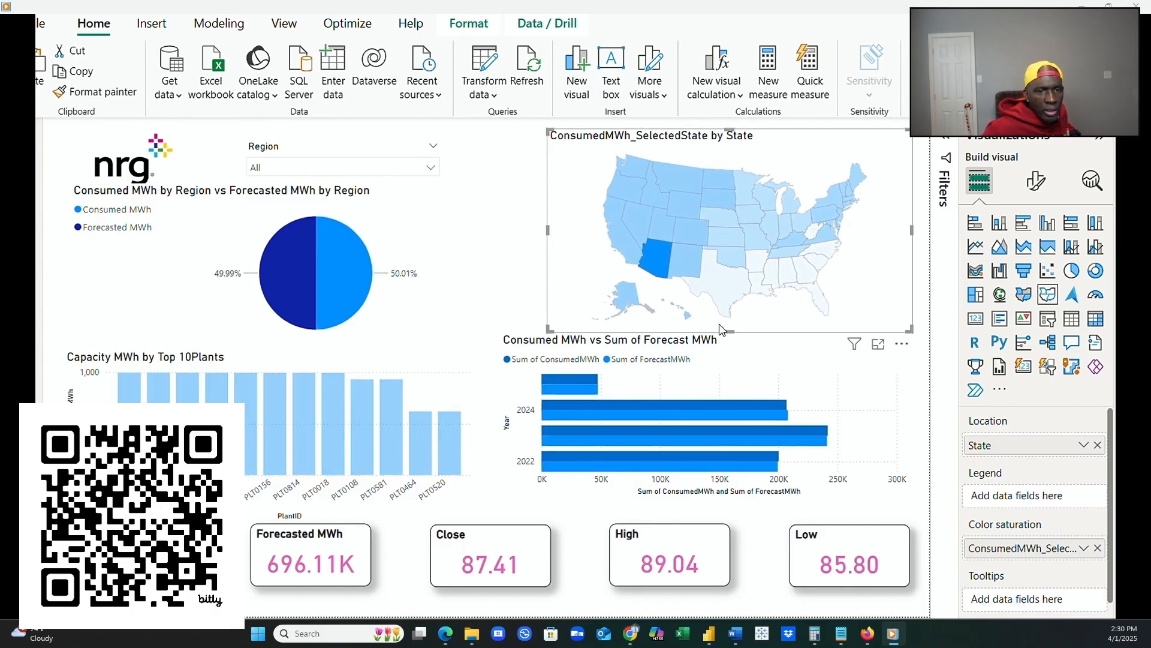
{"action": "left_click_drag", "start_coordinate": [548, 236], "coordinate": [478, 254]}
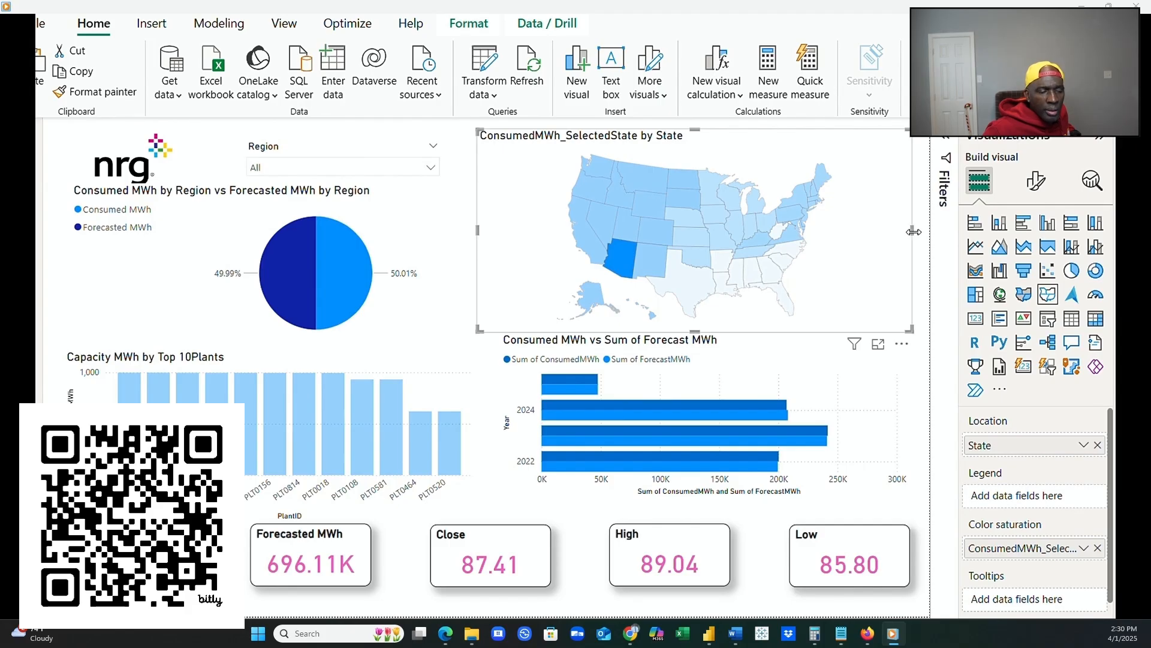
{"action": "left_click_drag", "start_coordinate": [911, 239], "coordinate": [909, 240]}
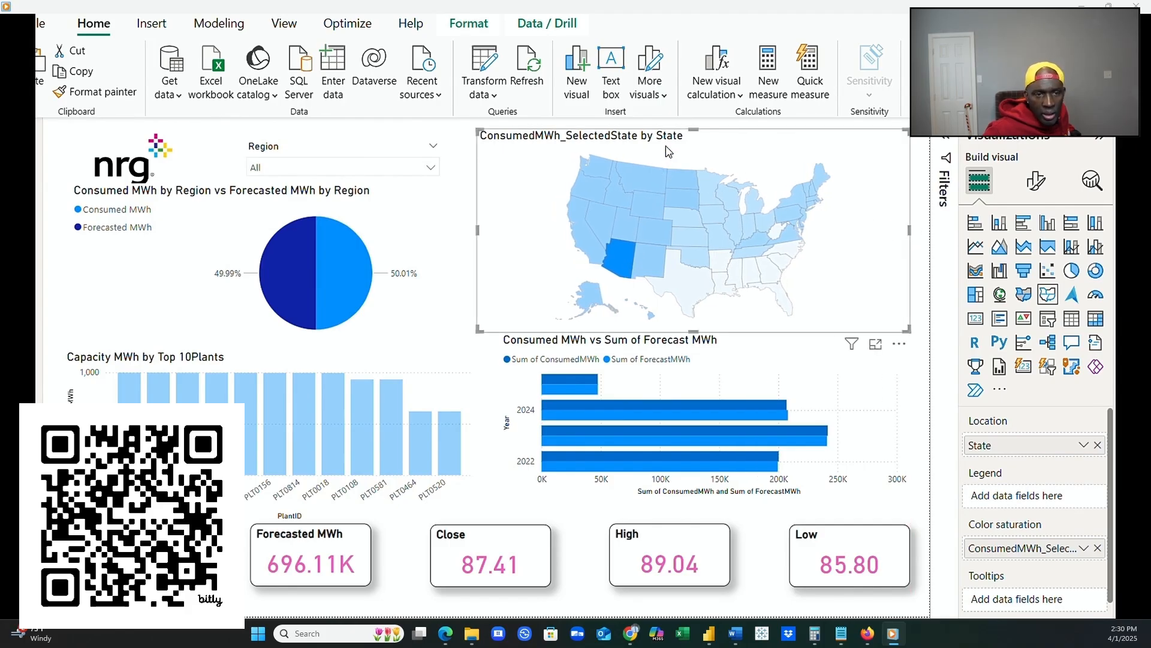
{"action": "mouse_move", "coordinate": [693, 129]}
{"action": "left_mouse_down"}
{"action": "mouse_move", "coordinate": [693, 163]}
{"action": "mouse_move", "coordinate": [692, 140]}
{"action": "left_mouse_up"}
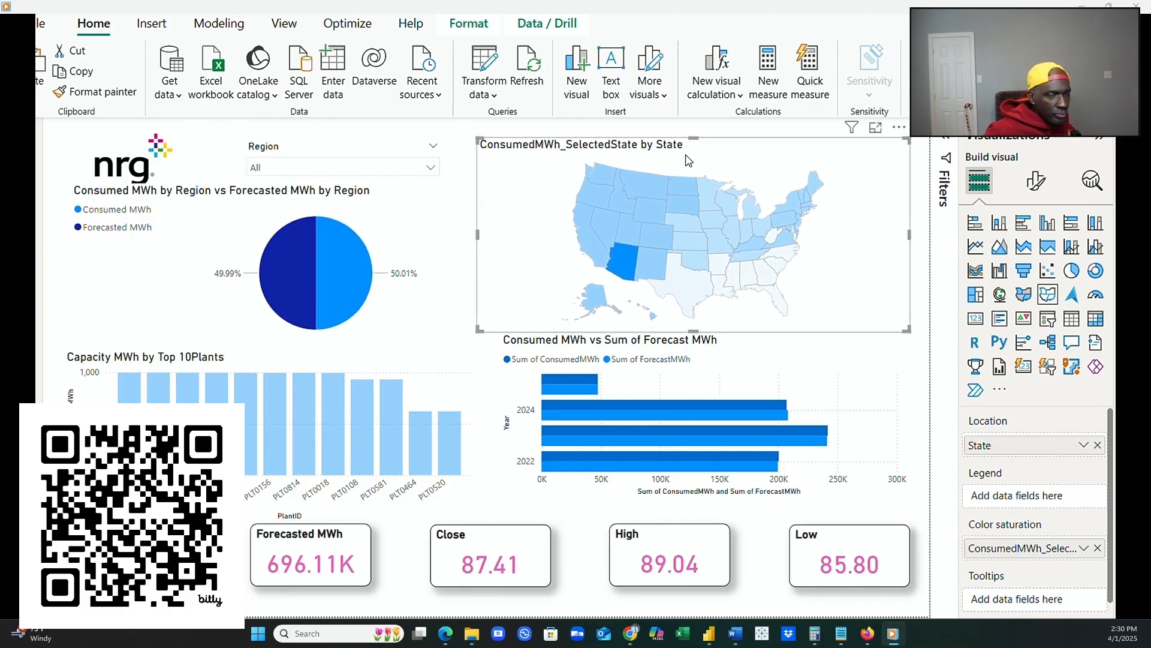
{"action": "left_click", "coordinate": [628, 265]}
{"action": "left_click", "coordinate": [917, 447]}
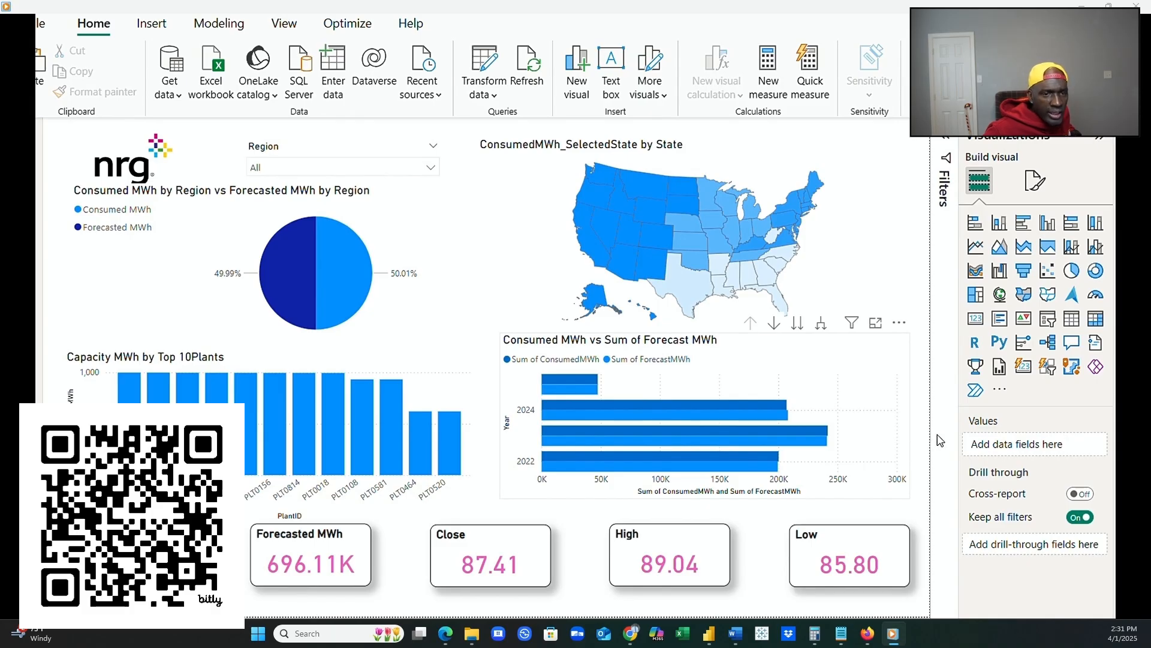
Swap the clustered bar chart out for the state map beside the capacity chart, and extend the map down toward the cards.
{"action": "left_click", "coordinate": [814, 395]}
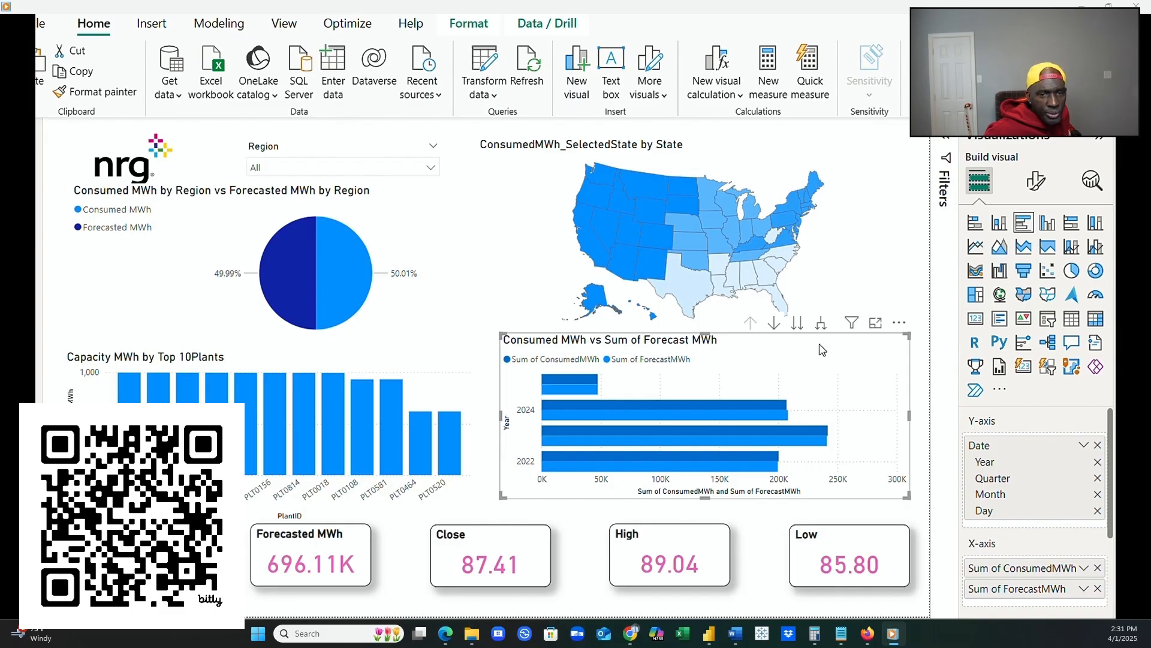
{"action": "left_click_drag", "start_coordinate": [826, 343], "coordinate": [447, 136]}
{"action": "left_click", "coordinate": [754, 165]}
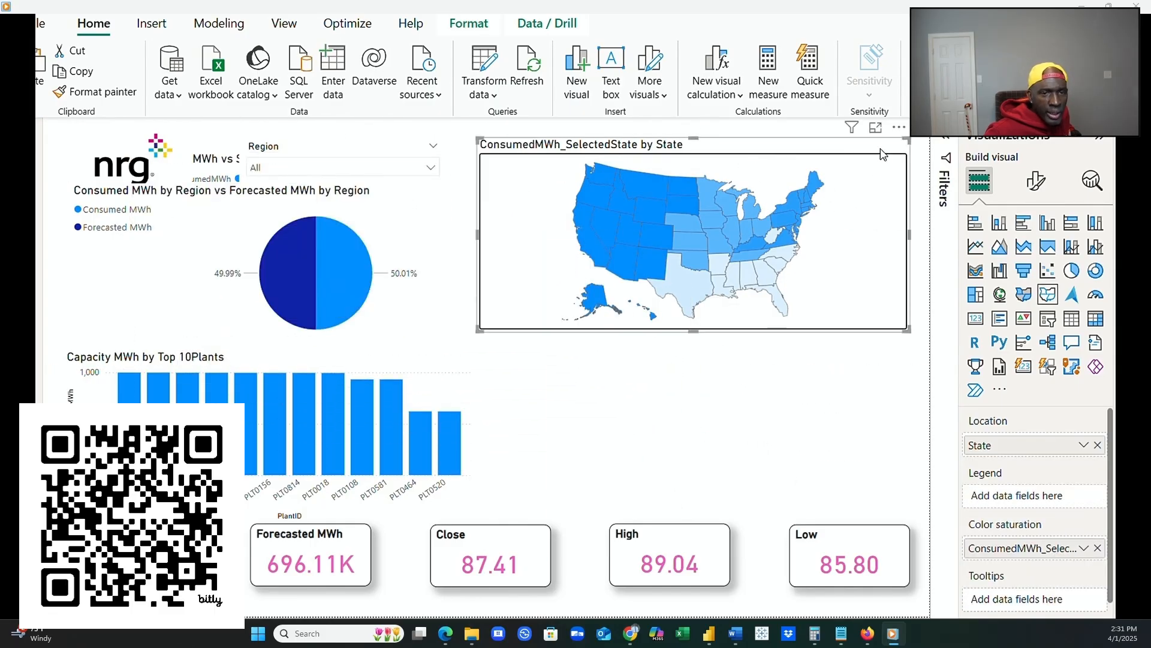
{"action": "left_click_drag", "start_coordinate": [882, 154], "coordinate": [879, 316]}
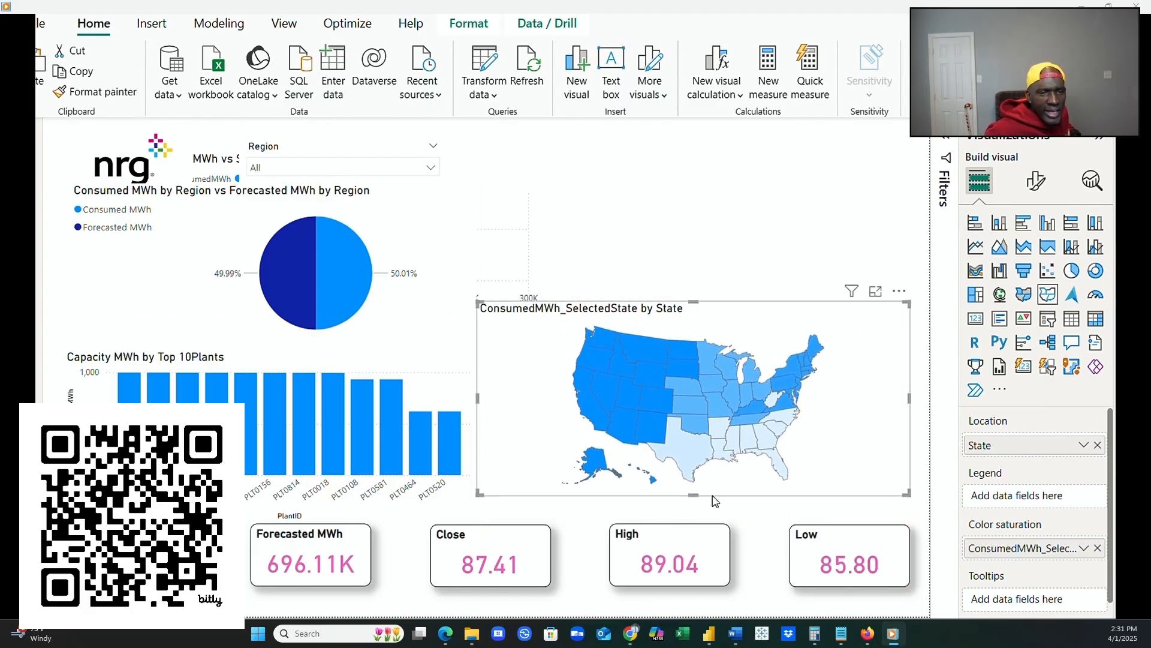
{"action": "left_click_drag", "start_coordinate": [695, 493], "coordinate": [695, 510]}
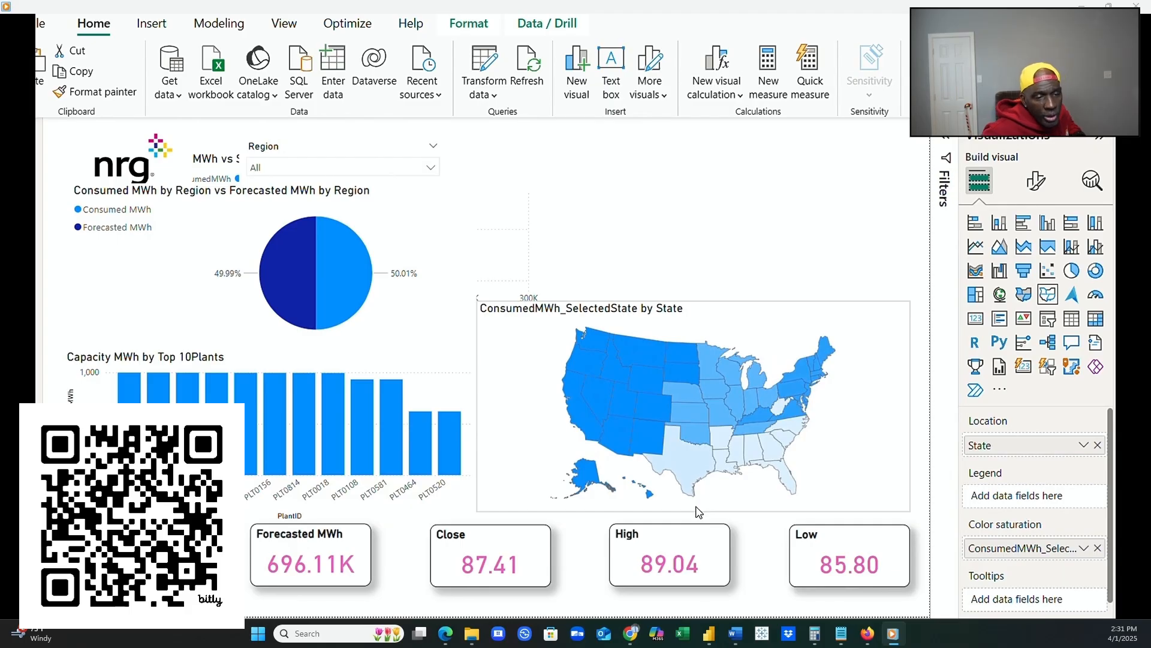
Clear the plant selection in the capacity chart and shorten the chart so it no longer touches the cards.
{"action": "left_click", "coordinate": [446, 461]}
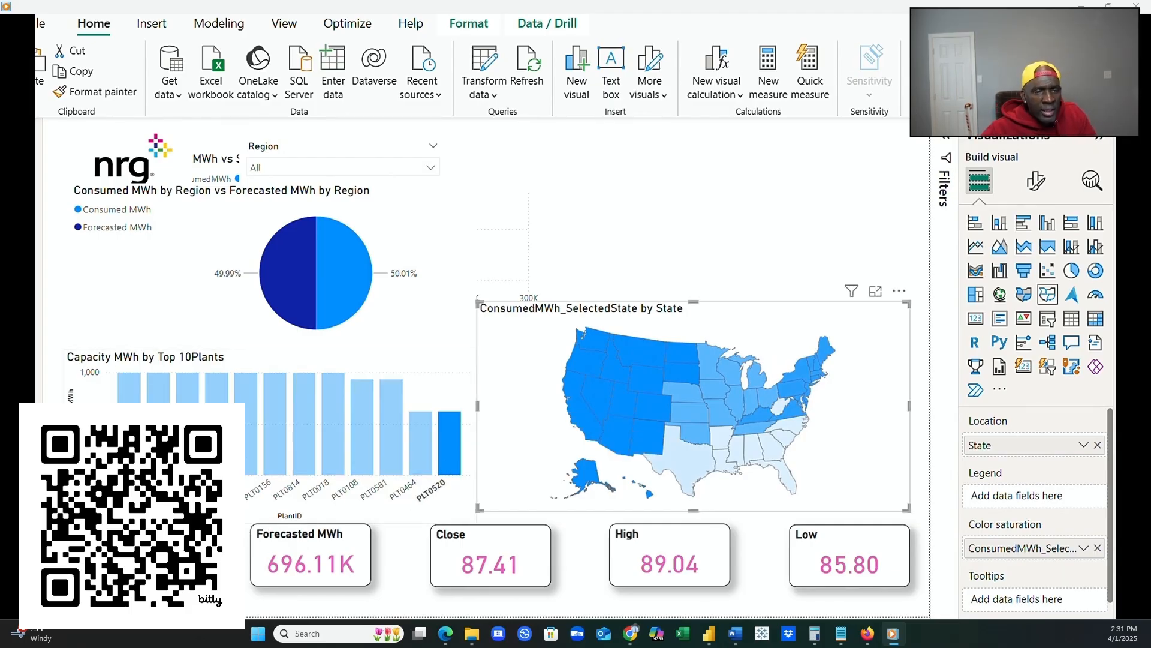
{"action": "left_click", "coordinate": [239, 451]}
{"action": "left_click", "coordinate": [447, 513]}
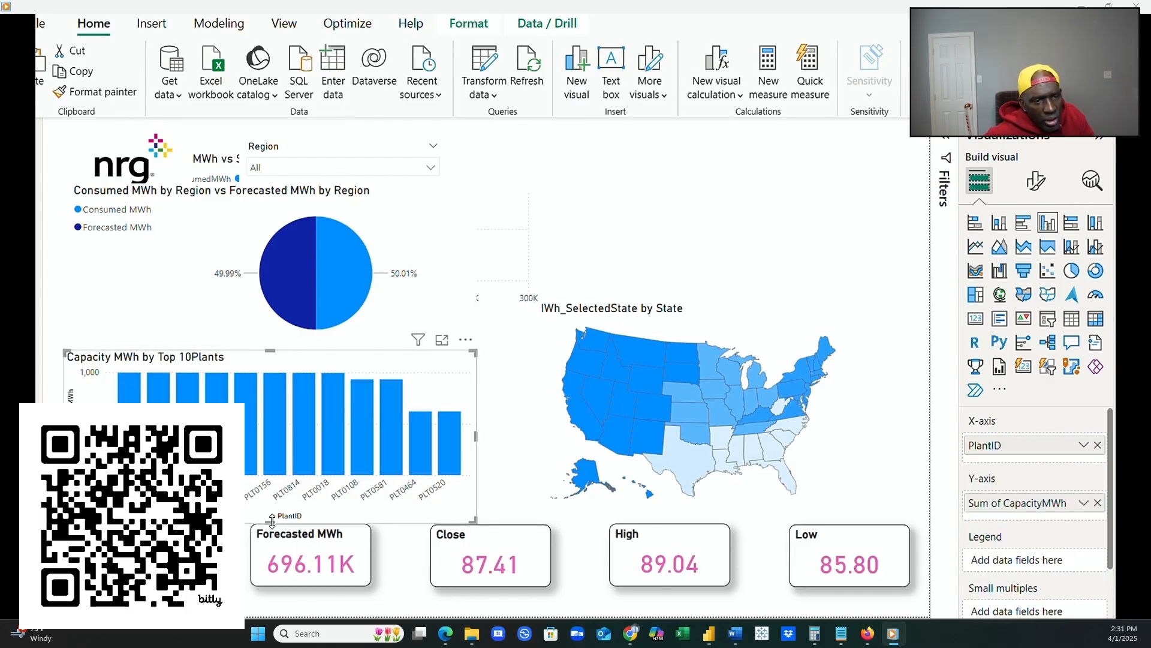
{"action": "left_click_drag", "start_coordinate": [272, 519], "coordinate": [273, 513]}
{"action": "left_click_drag", "start_coordinate": [274, 508], "coordinate": [274, 509]}
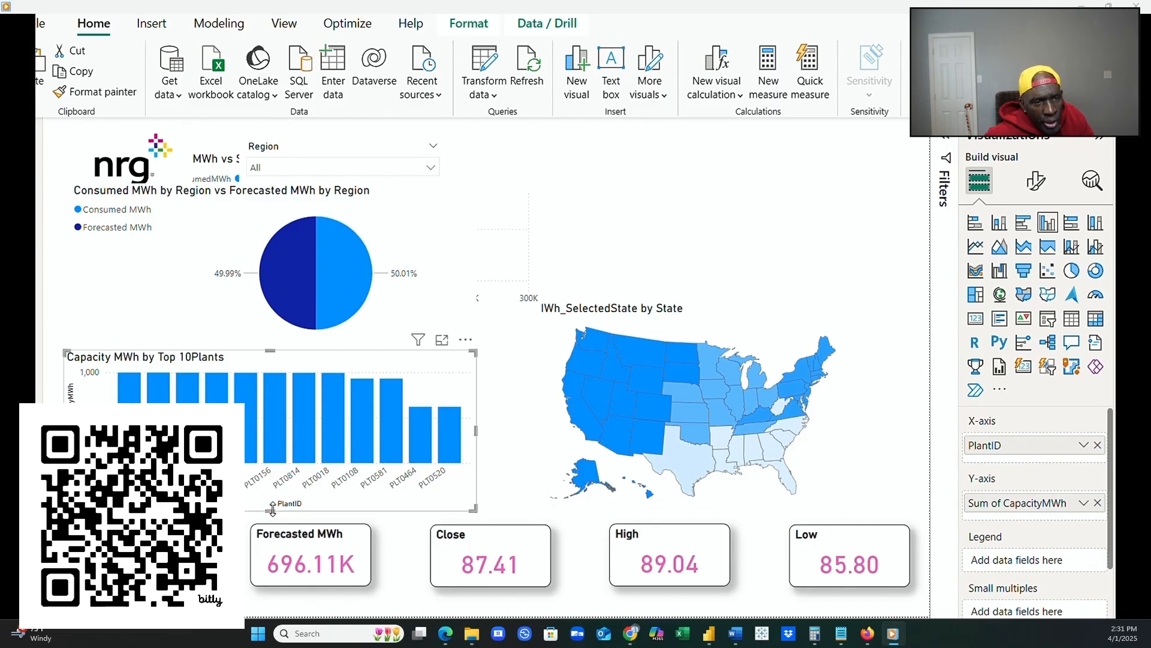
Move the clustered bar chart above the state map and widen it to the map's width.
{"action": "left_click", "coordinate": [742, 323]}
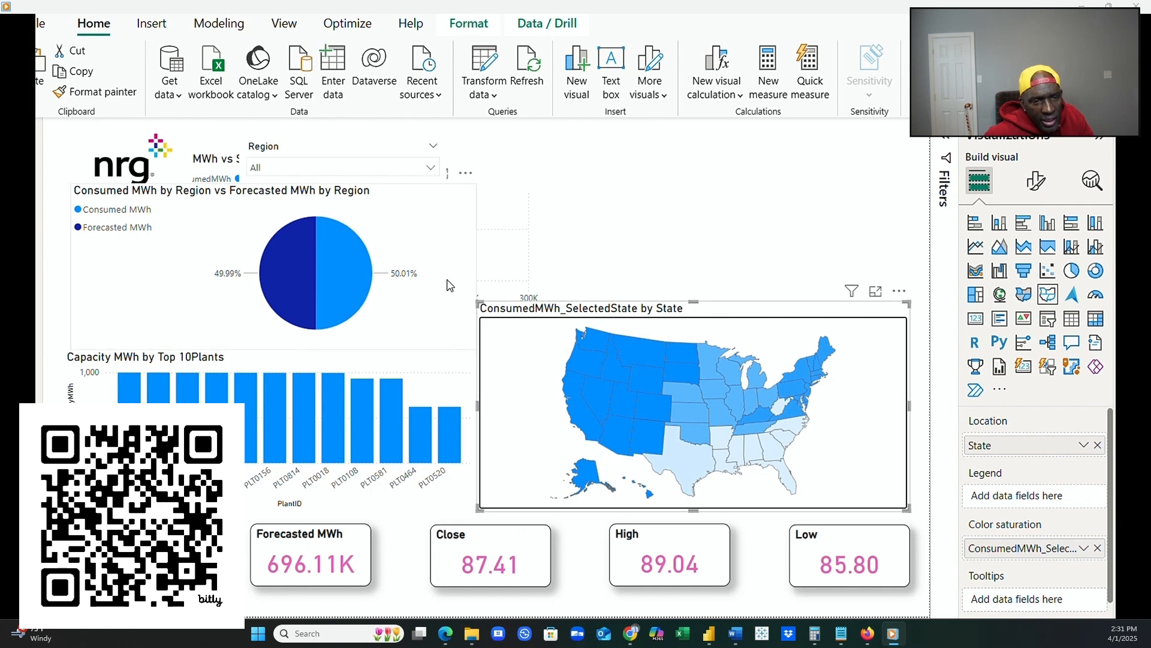
{"action": "left_click", "coordinate": [515, 224]}
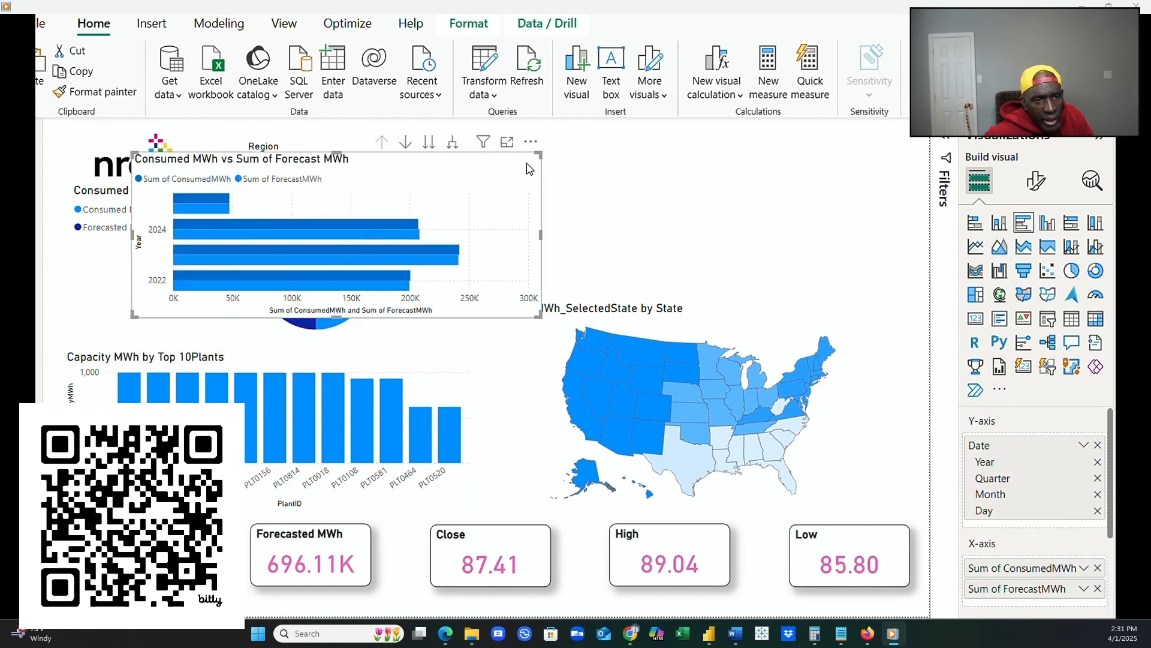
{"action": "left_click_drag", "start_coordinate": [529, 169], "coordinate": [877, 150]}
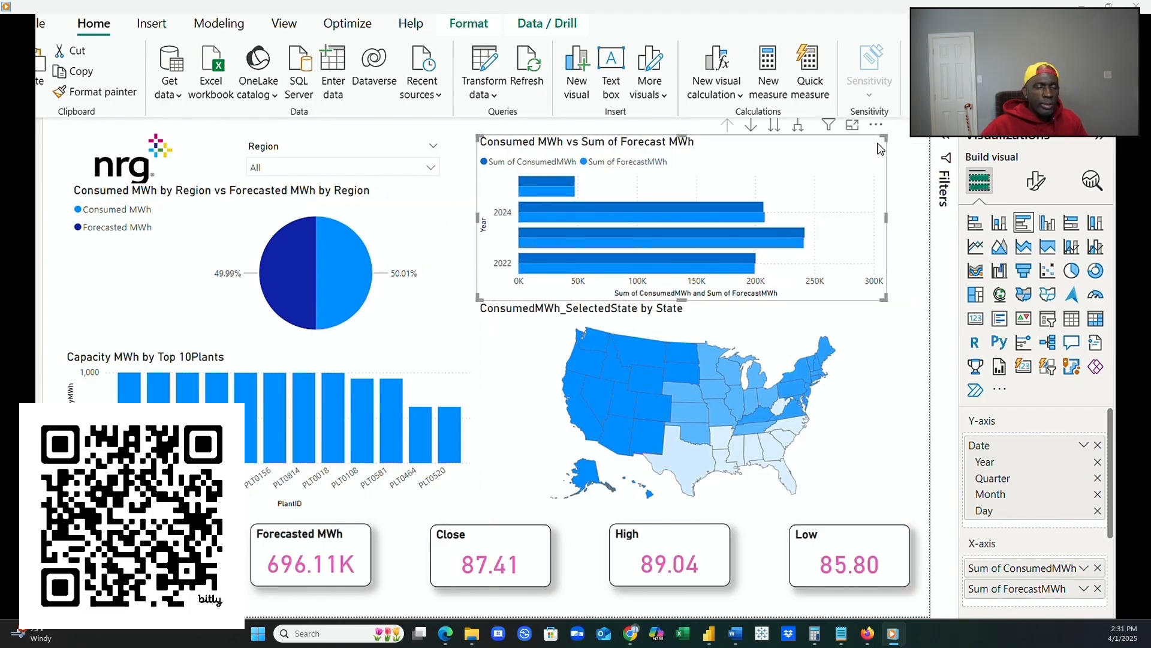
{"action": "left_click_drag", "start_coordinate": [887, 216], "coordinate": [911, 219]}
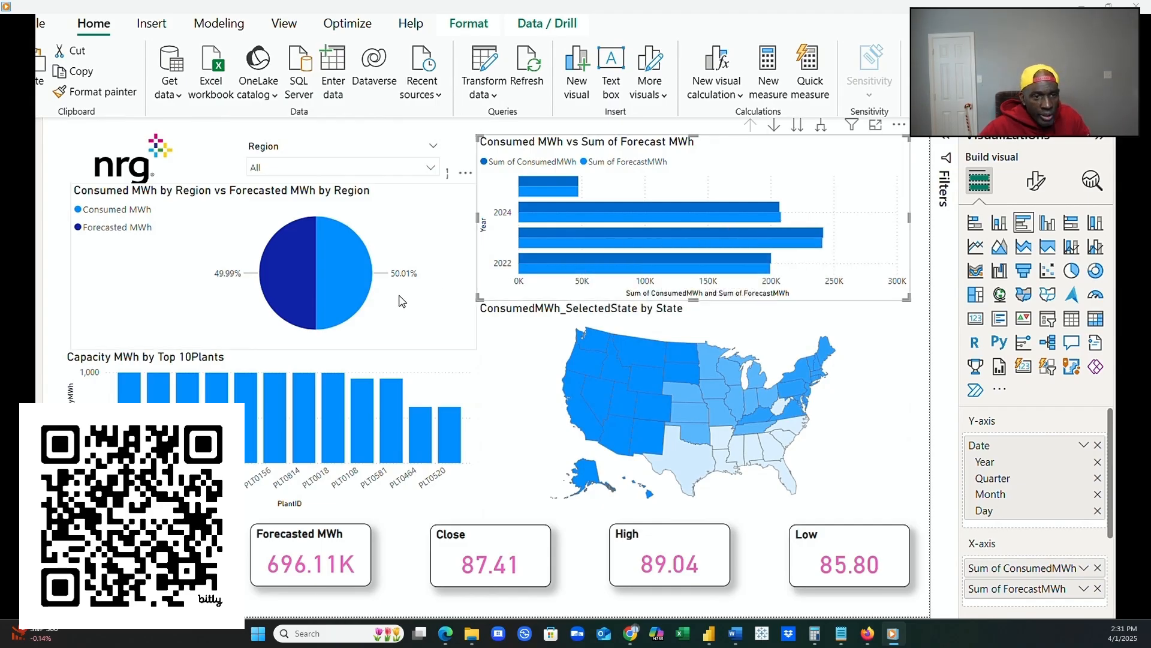
Lower the pie chart's upper edge so it clears the NRG logo and the Region slicer.
{"action": "left_click", "coordinate": [429, 288]}
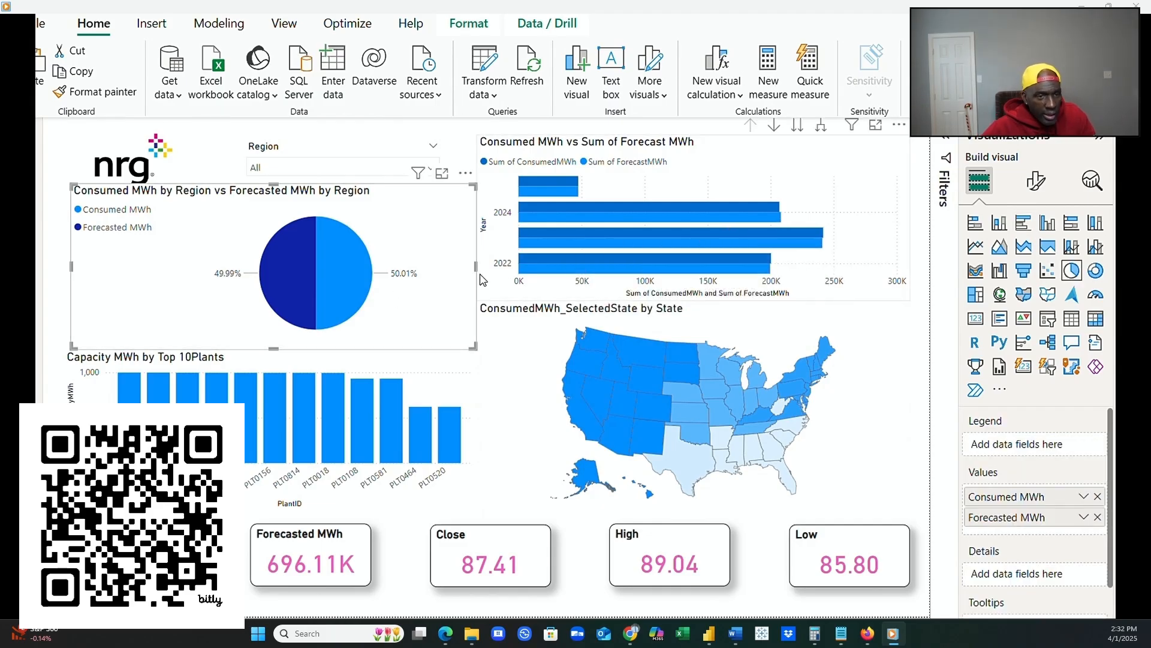
{"action": "mouse_move", "coordinate": [477, 271]}
{"action": "left_mouse_down"}
{"action": "mouse_move", "coordinate": [466, 275]}
{"action": "mouse_move", "coordinate": [477, 274]}
{"action": "left_mouse_up"}
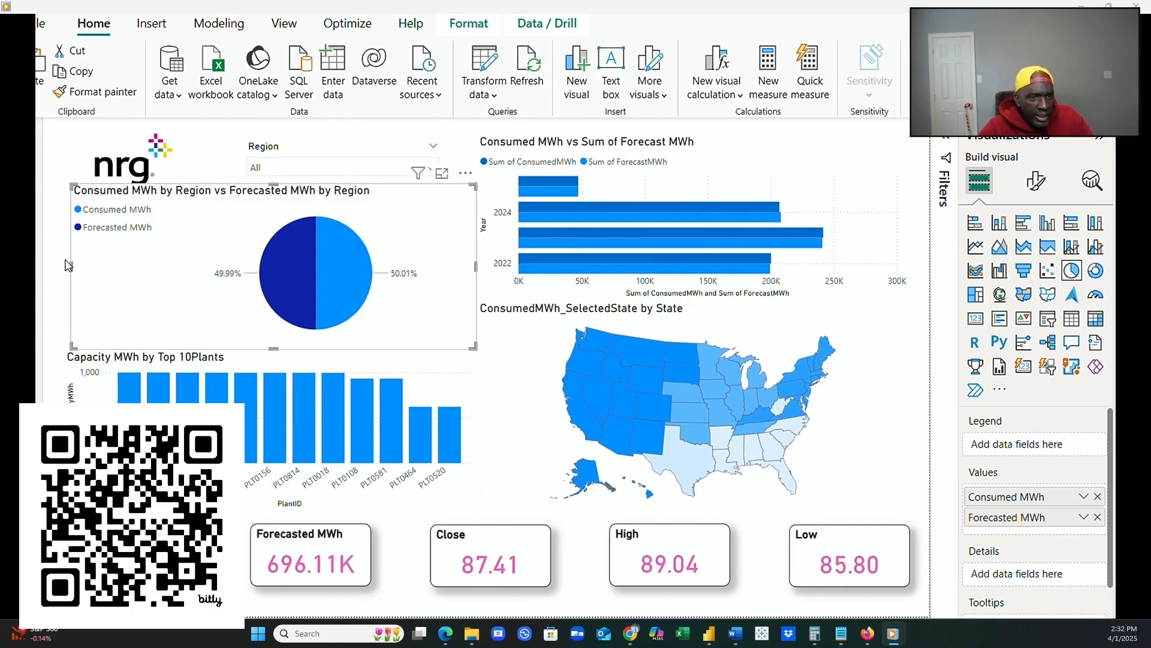
{"action": "mouse_move", "coordinate": [70, 266]}
{"action": "left_mouse_down"}
{"action": "mouse_move", "coordinate": [82, 273]}
{"action": "mouse_move", "coordinate": [70, 271]}
{"action": "left_mouse_up"}
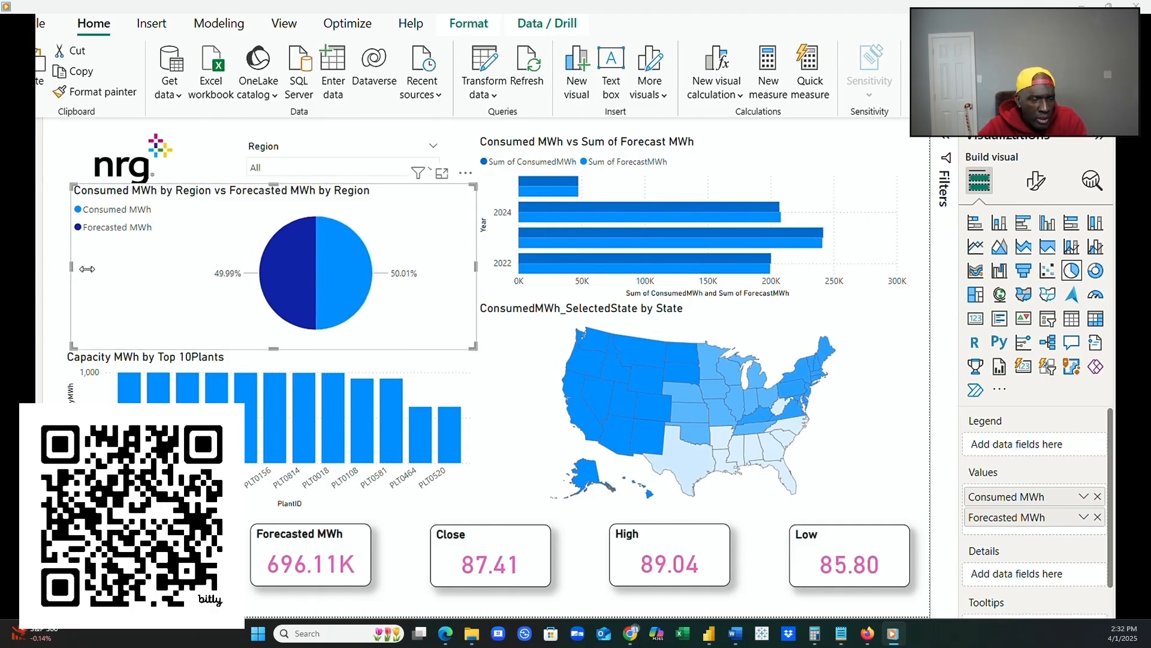
{"action": "left_click_drag", "start_coordinate": [273, 184], "coordinate": [273, 205]}
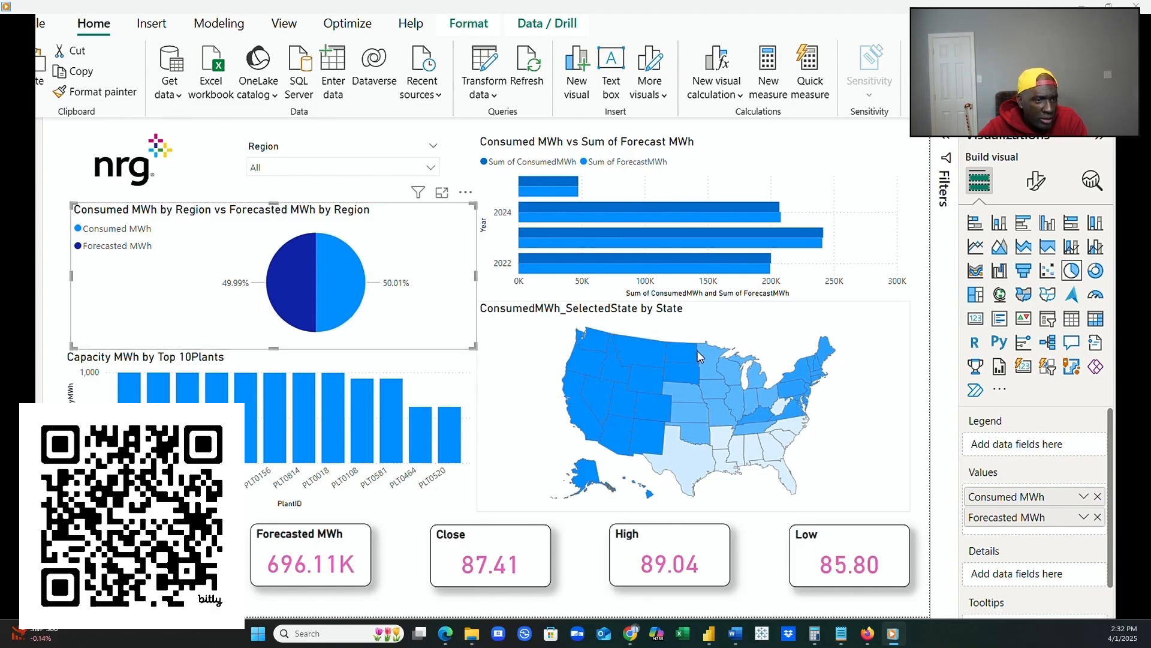
{"action": "left_click", "coordinate": [915, 497]}
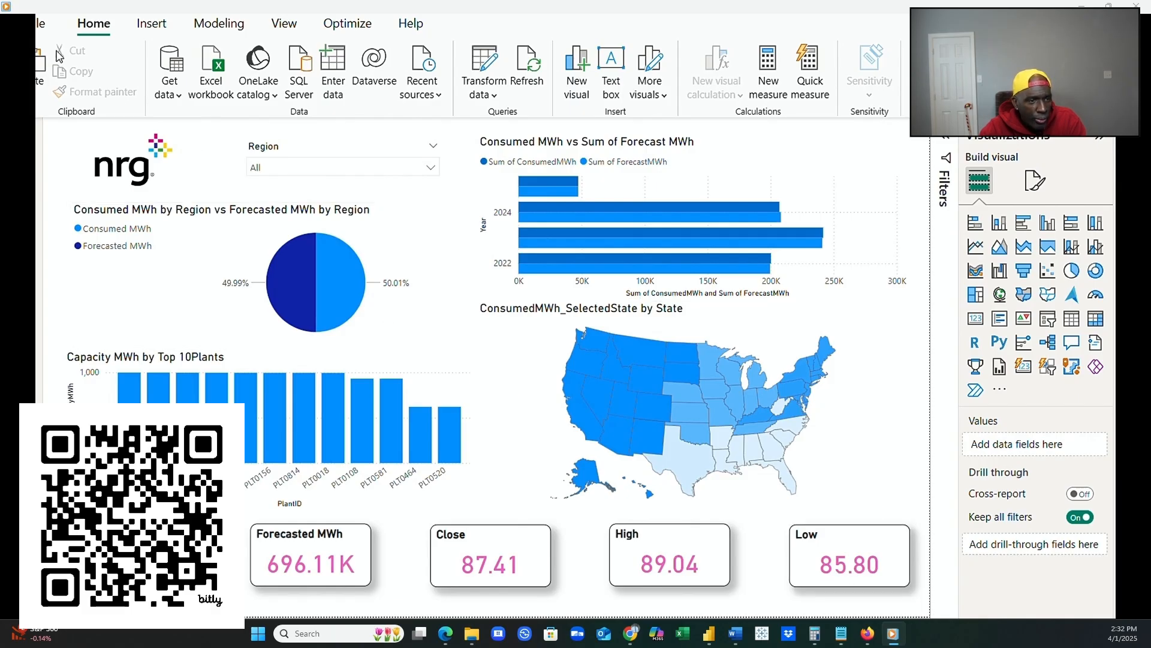
Save the report as "03252025 nrg_energy" in the fortune_500_nrg_engery folder, replacing the existing file.
{"action": "left_click", "coordinate": [35, 30]}
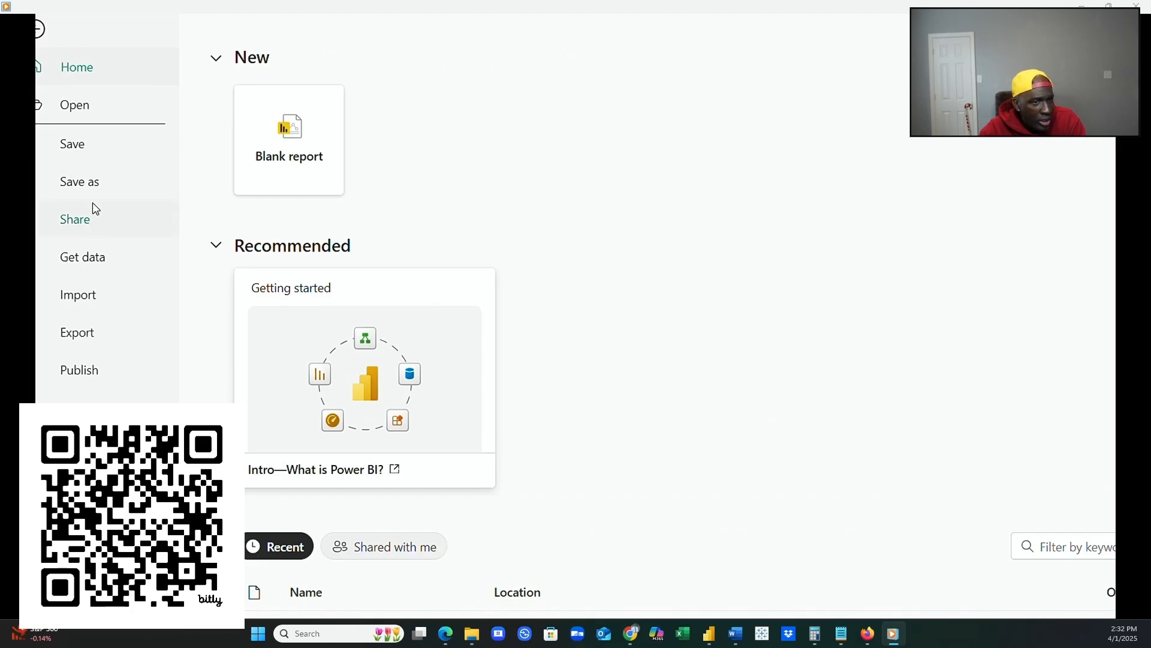
{"action": "left_click", "coordinate": [91, 183]}
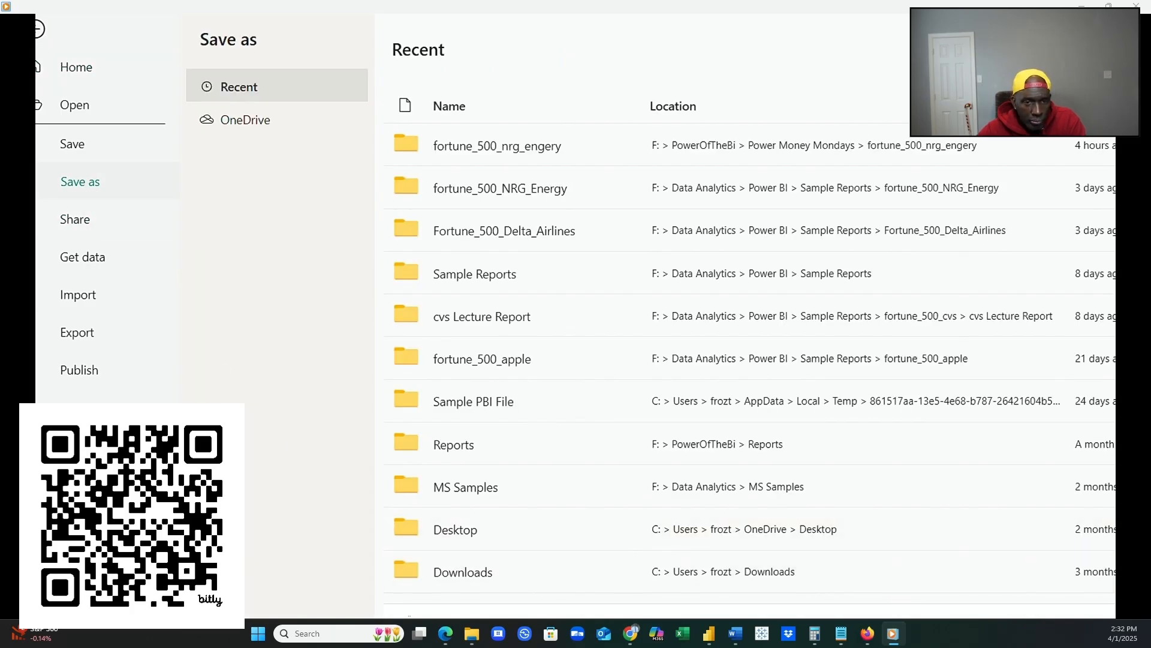
{"action": "left_click", "coordinate": [421, 616]}
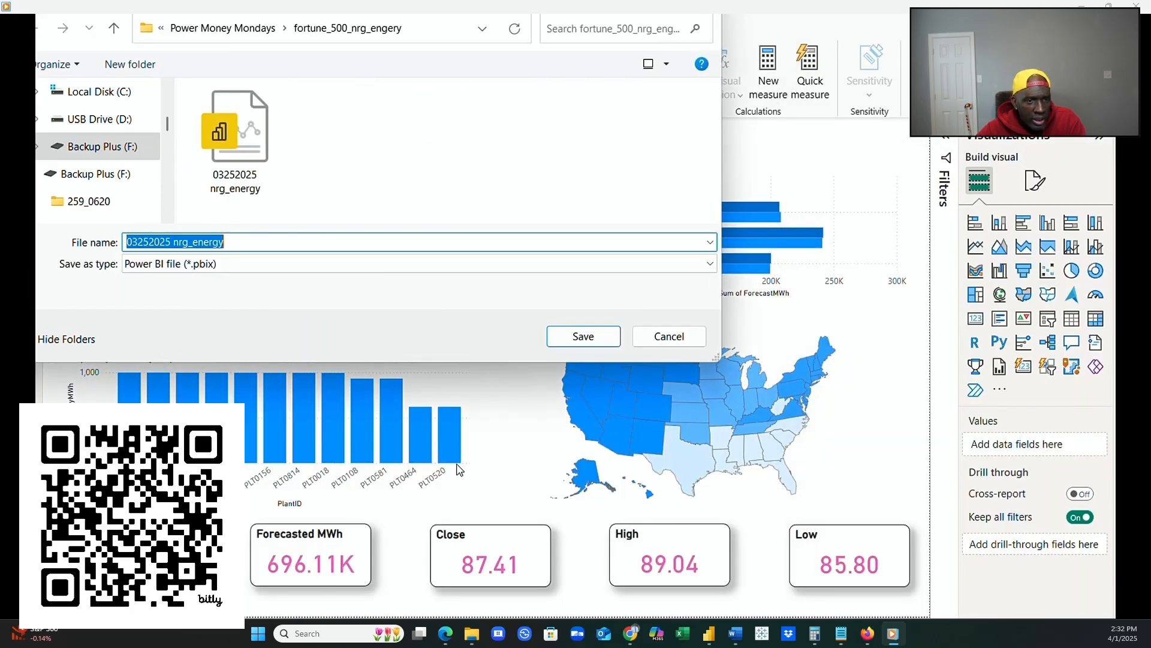
{"action": "left_click", "coordinate": [559, 348]}
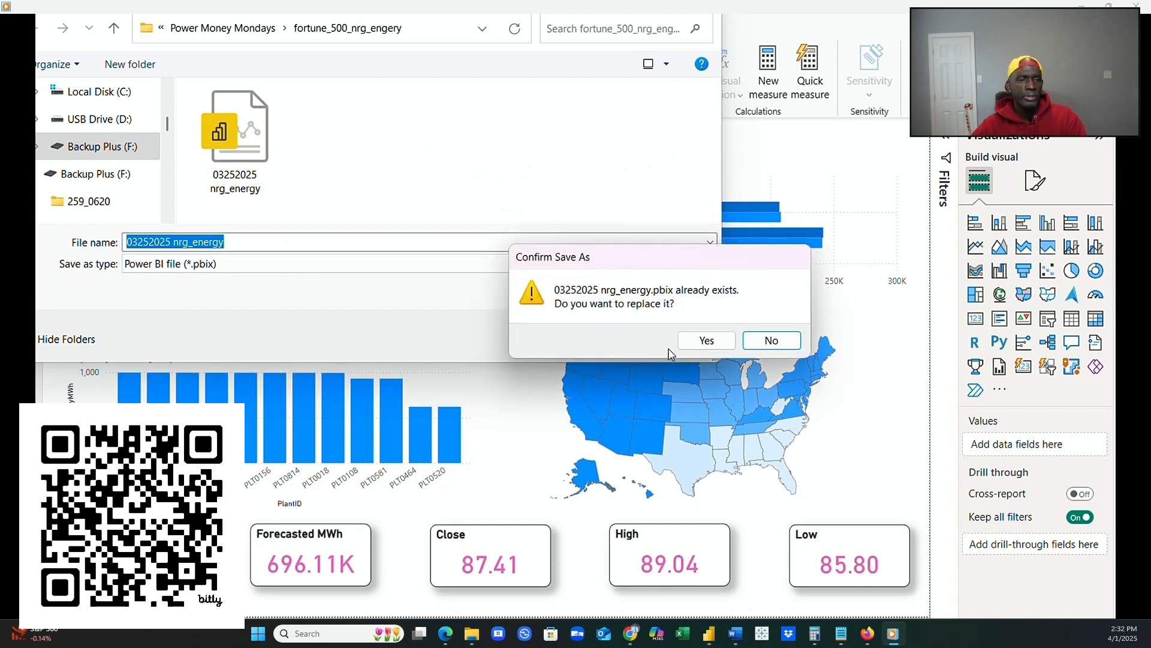
{"action": "left_click", "coordinate": [704, 339]}
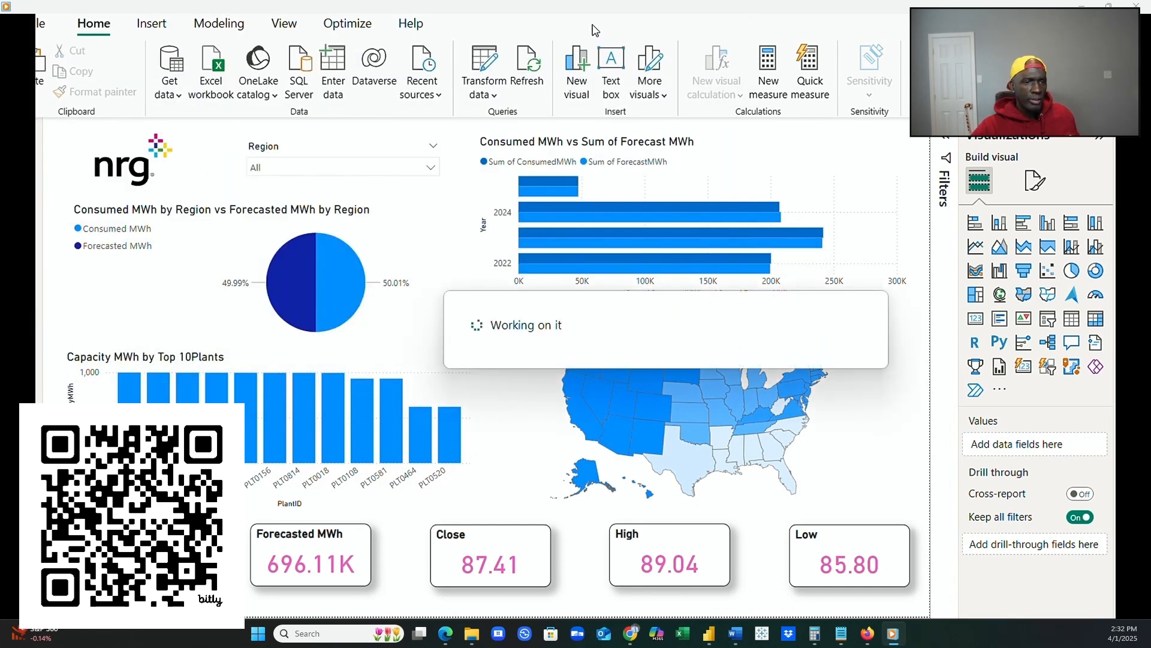